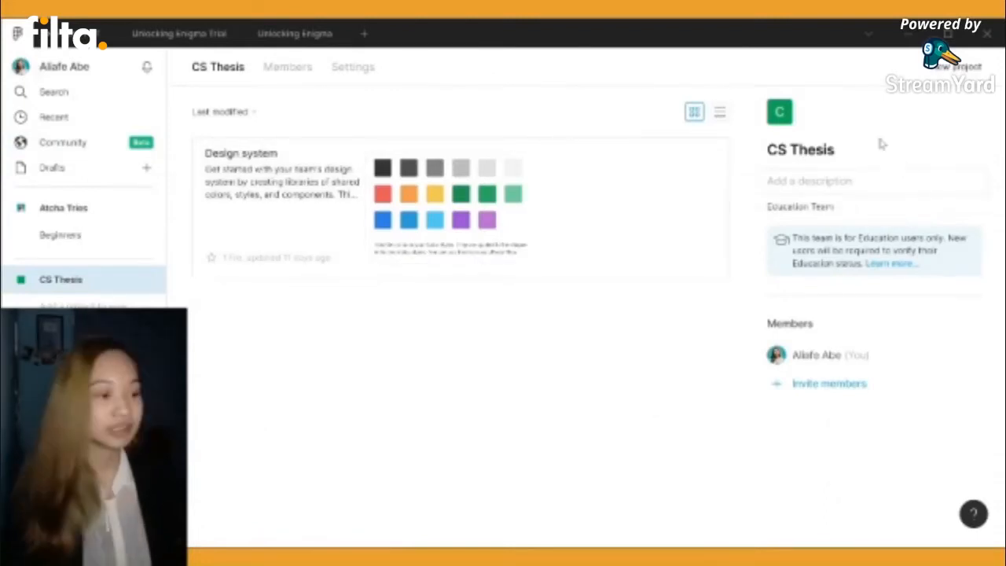
Compare the team pages of CS Thesis and Atcha Tries, including the Education Team label and their projects
{"action": "left_click_drag", "start_coordinate": [768, 213], "coordinate": [864, 218]}
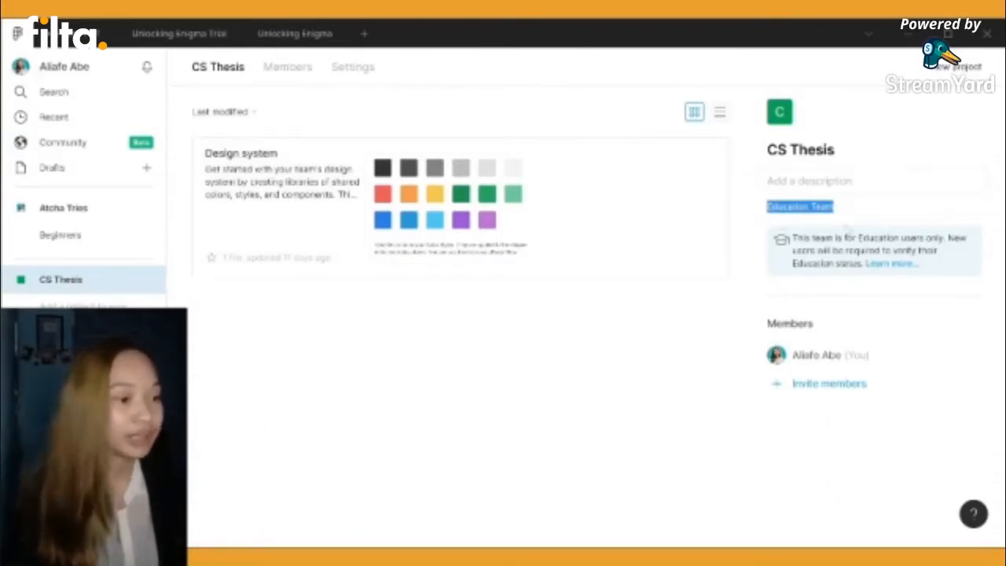
{"action": "left_click", "coordinate": [602, 464]}
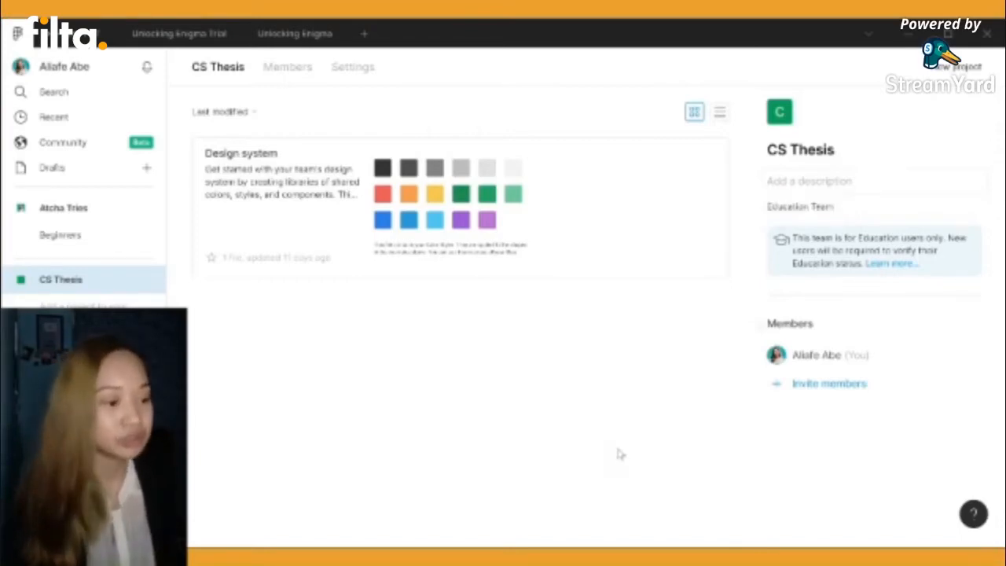
{"action": "left_click", "coordinate": [45, 219]}
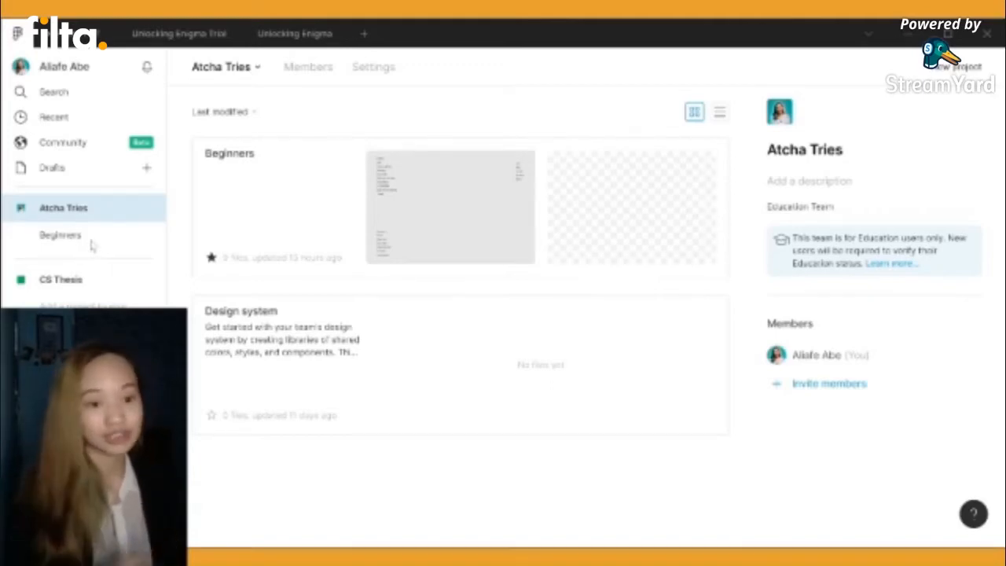
{"action": "left_click", "coordinate": [52, 286]}
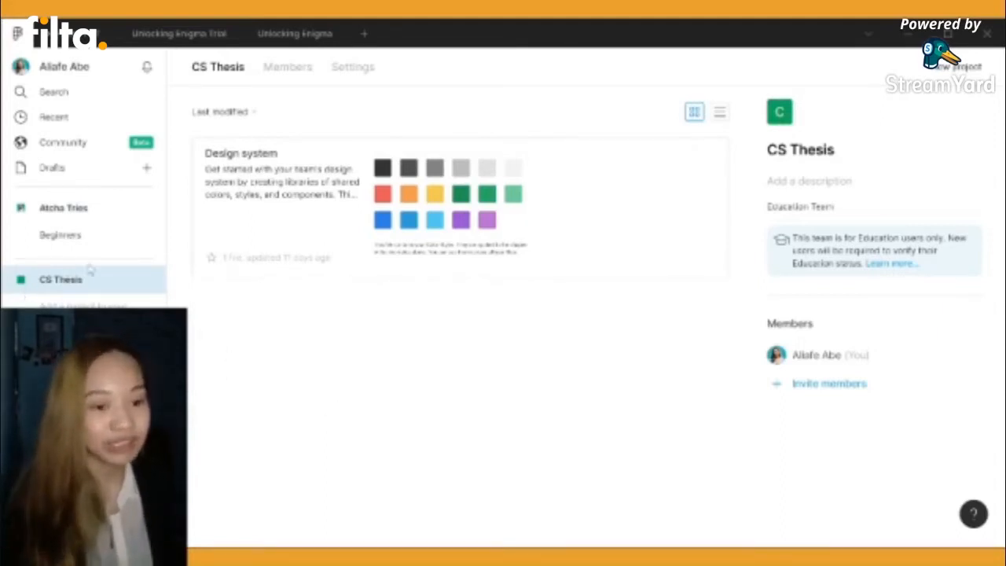
{"action": "left_click", "coordinate": [66, 221]}
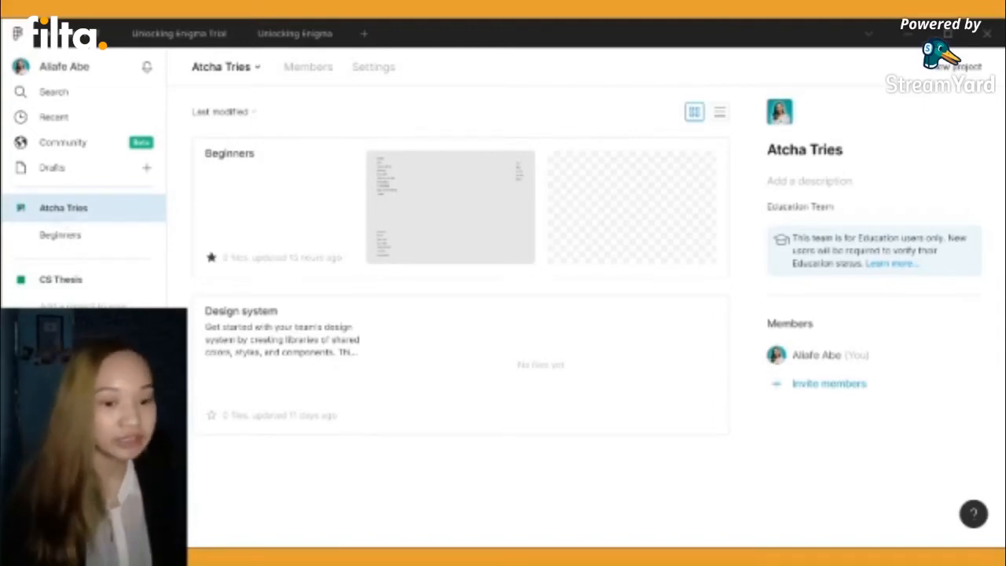
Create a new team named Unlocking Enigma
{"action": "left_click", "coordinate": [59, 338]}
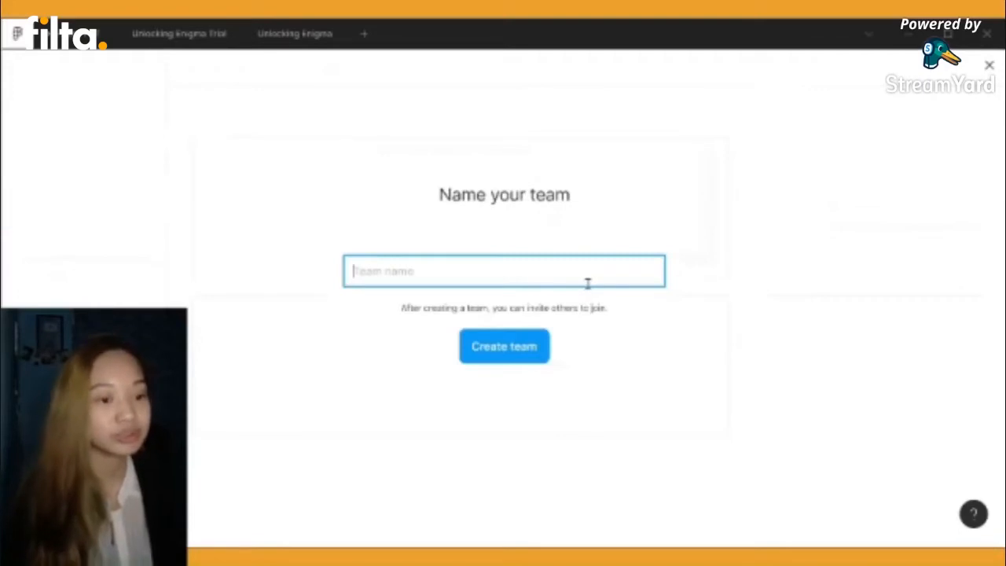
{"action": "type", "text": "U"}
{"action": "key", "text": "BackSpace"}
{"action": "type", "text": "Unlock"}
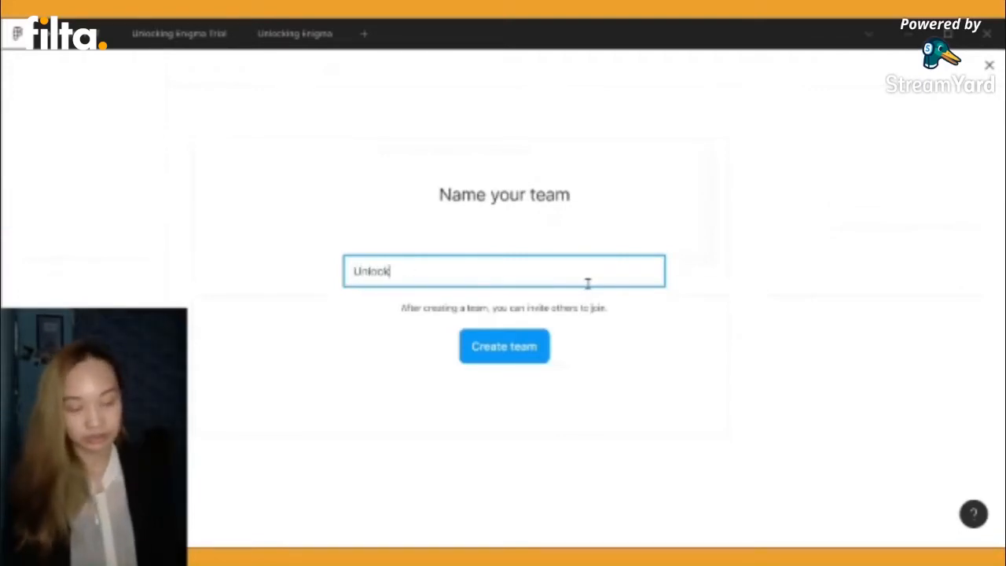
{"action": "type", "text": "ing Enigm"}
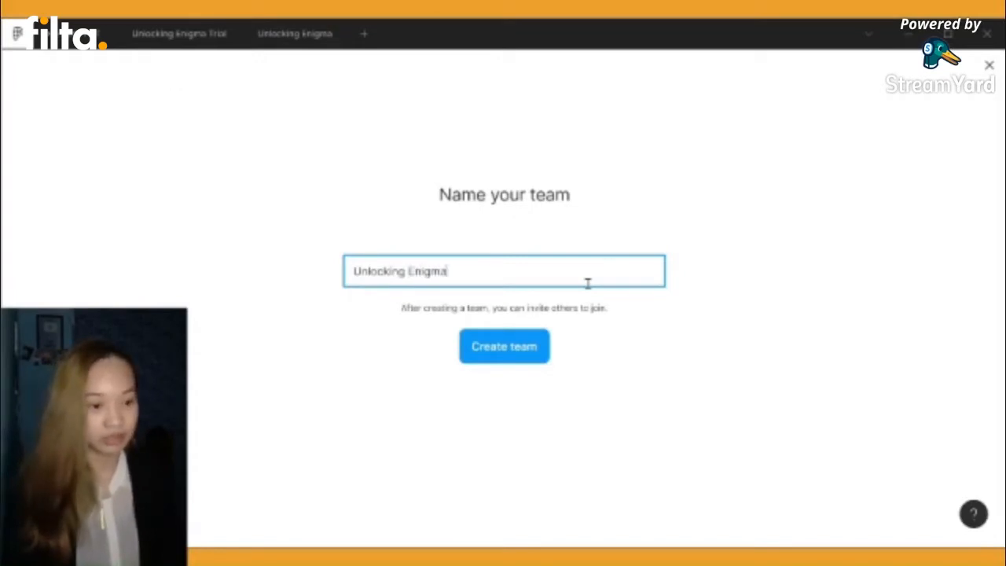
{"action": "type", "text": "a"}
{"action": "key", "text": "Return"}
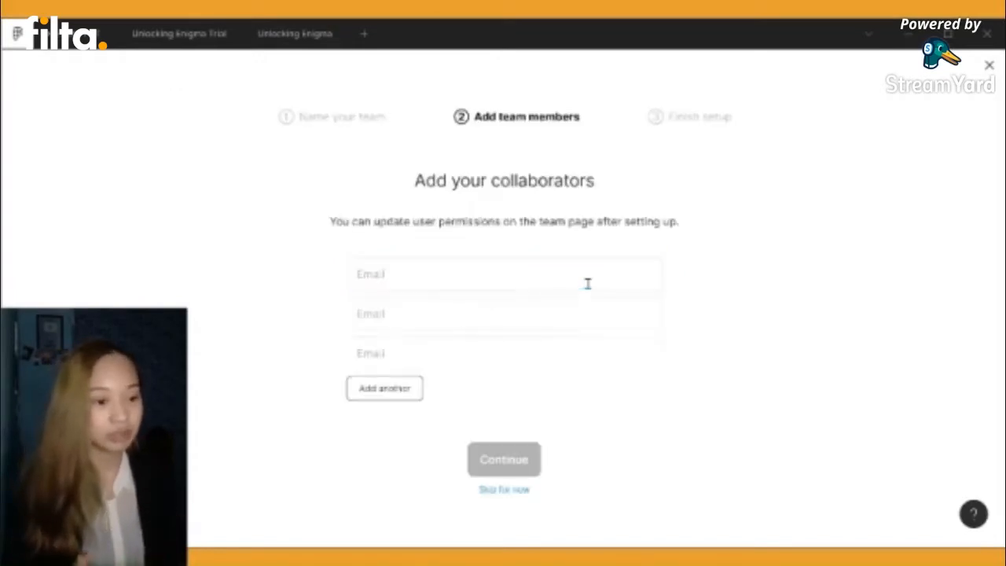
Skip adding collaborators, then review the team plans and leave the setup without choosing one
{"action": "left_click", "coordinate": [507, 489]}
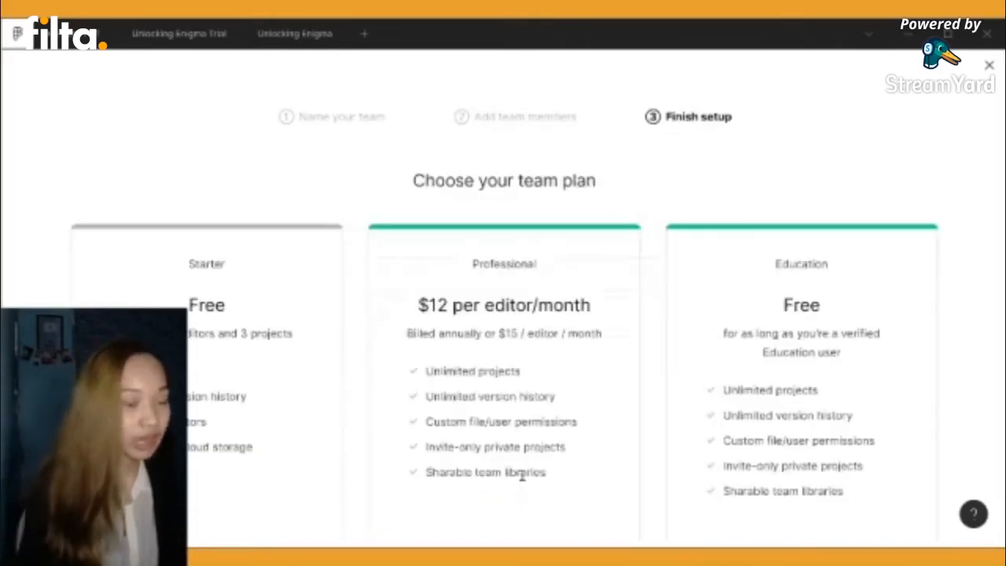
{"action": "scroll", "coordinate": [522, 474], "scroll_direction": "down", "scroll_amount": 2}
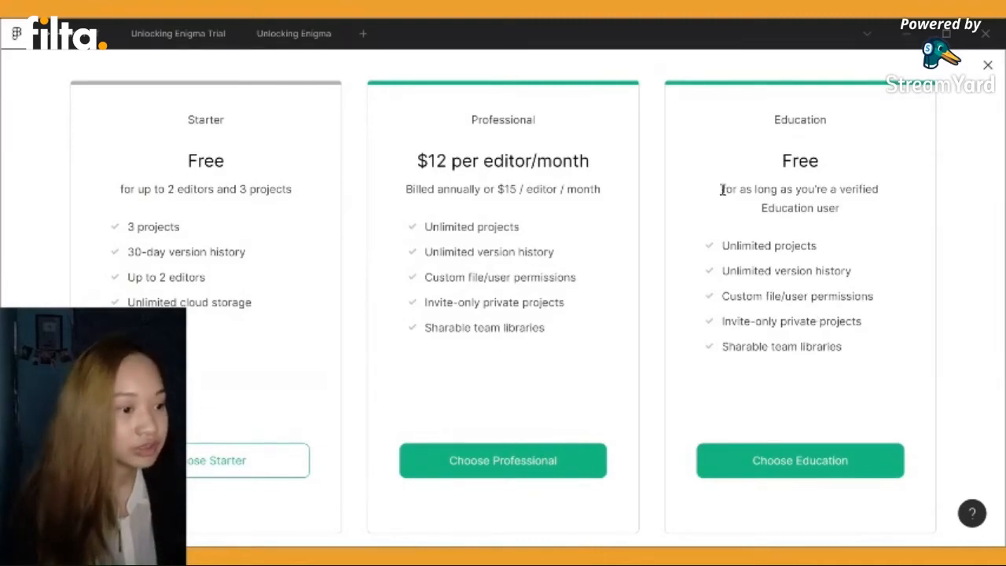
{"action": "left_click_drag", "start_coordinate": [721, 190], "coordinate": [831, 208]}
{"action": "left_click", "coordinate": [896, 237]}
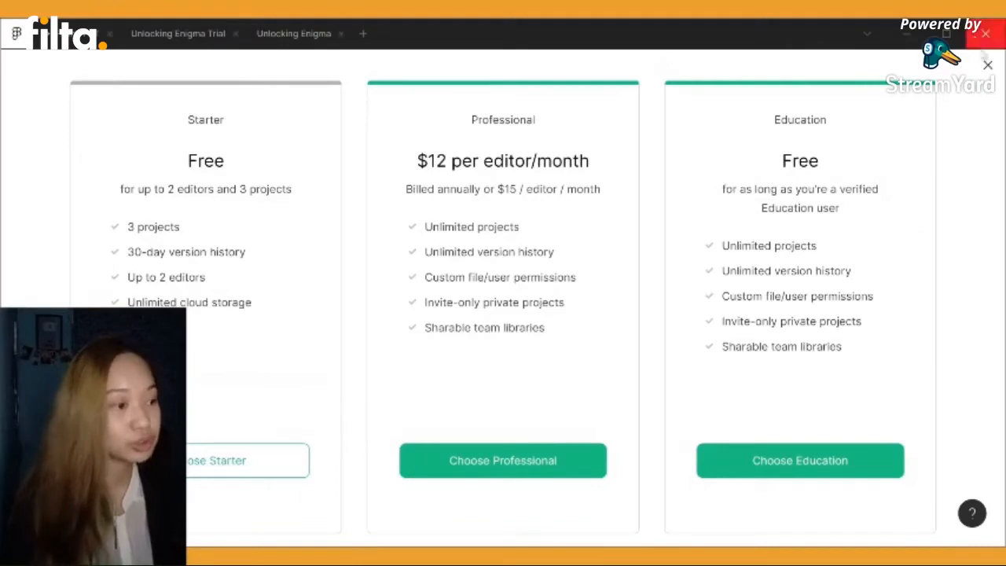
{"action": "left_click", "coordinate": [988, 66]}
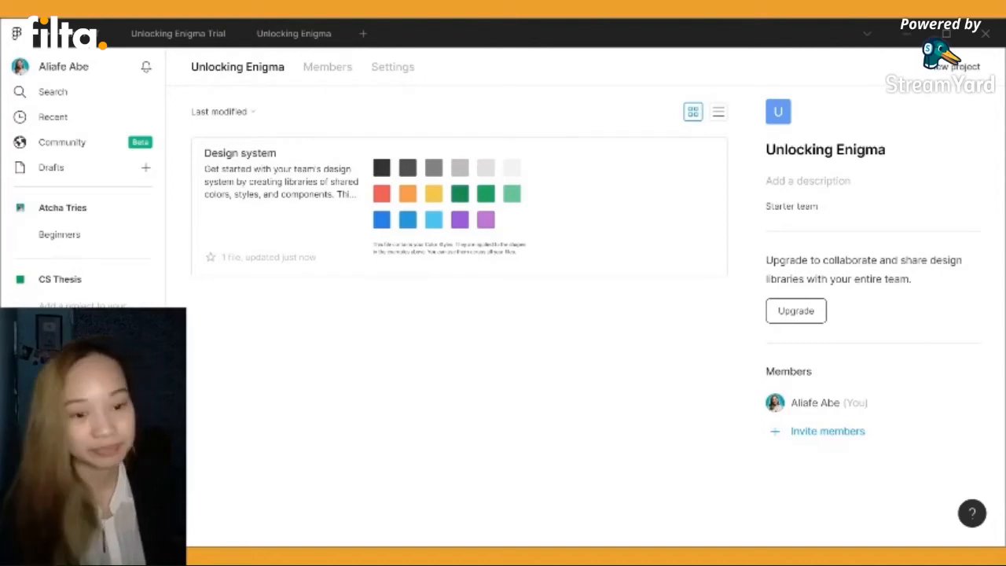
Open the Beginners project in the Atcha Tries team and delete its New Project file
{"action": "left_click", "coordinate": [63, 207]}
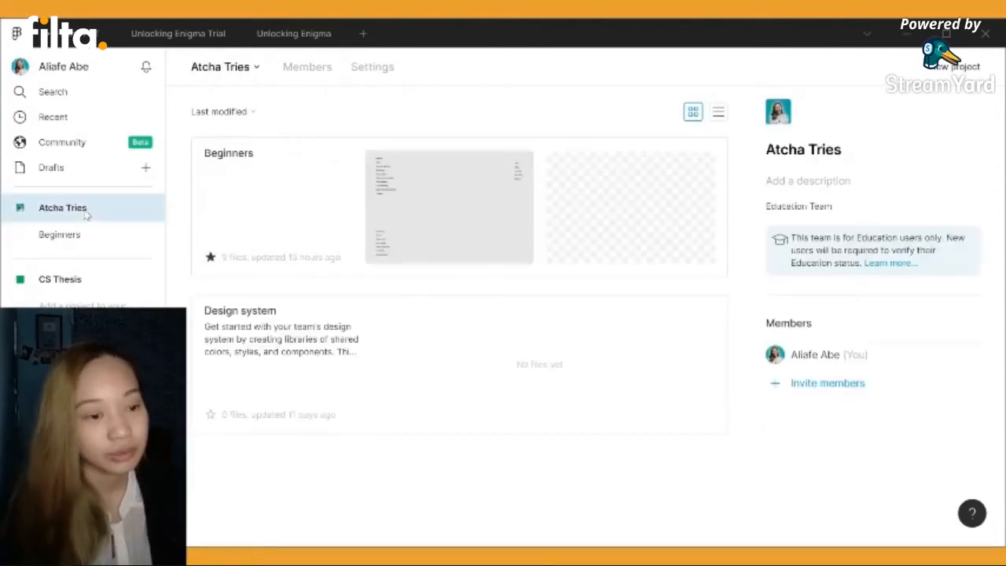
{"action": "left_click", "coordinate": [73, 240]}
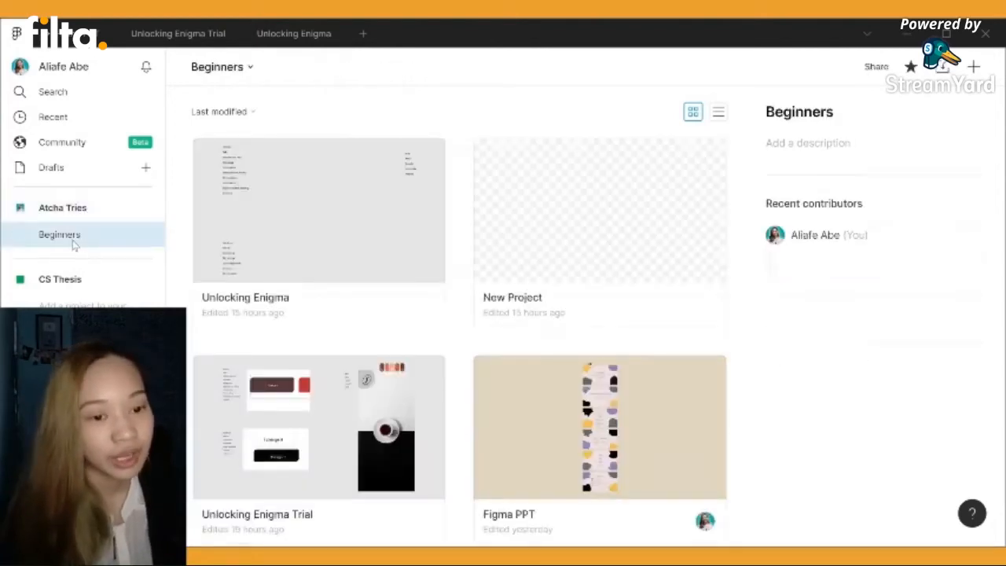
{"action": "scroll", "coordinate": [71, 245], "scroll_direction": "down", "scroll_amount": 5}
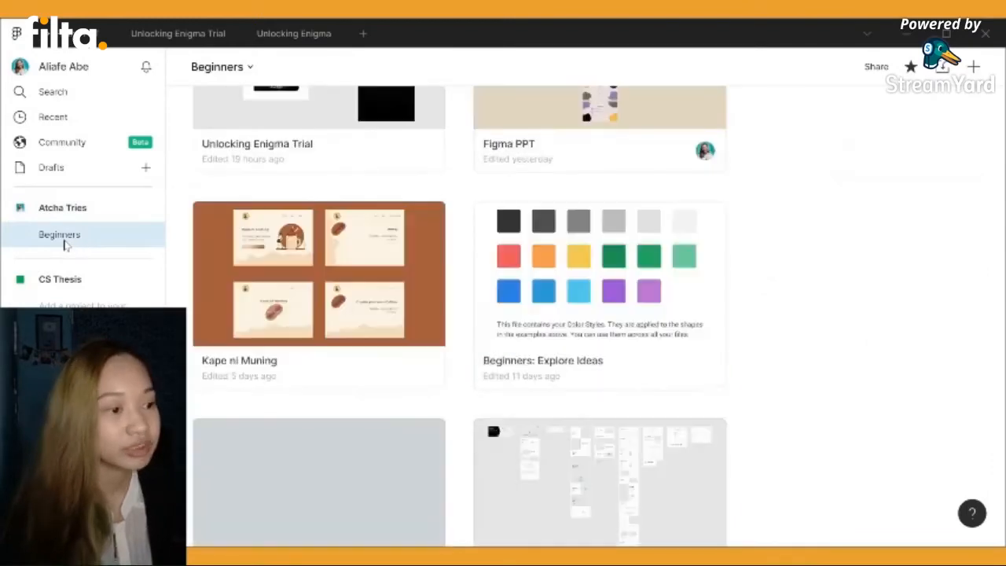
{"action": "scroll", "coordinate": [66, 245], "scroll_direction": "up", "scroll_amount": 5}
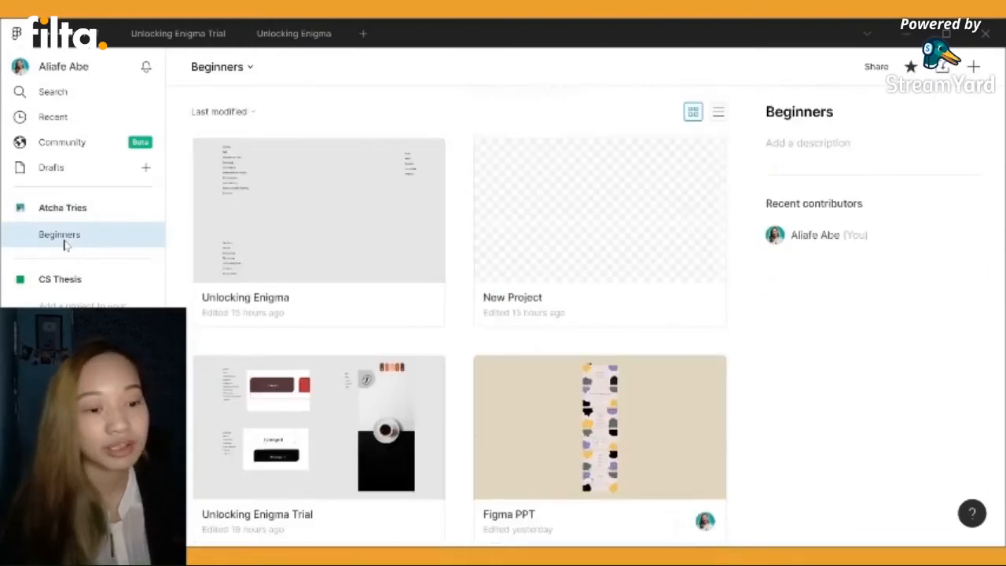
{"action": "left_click", "coordinate": [592, 230]}
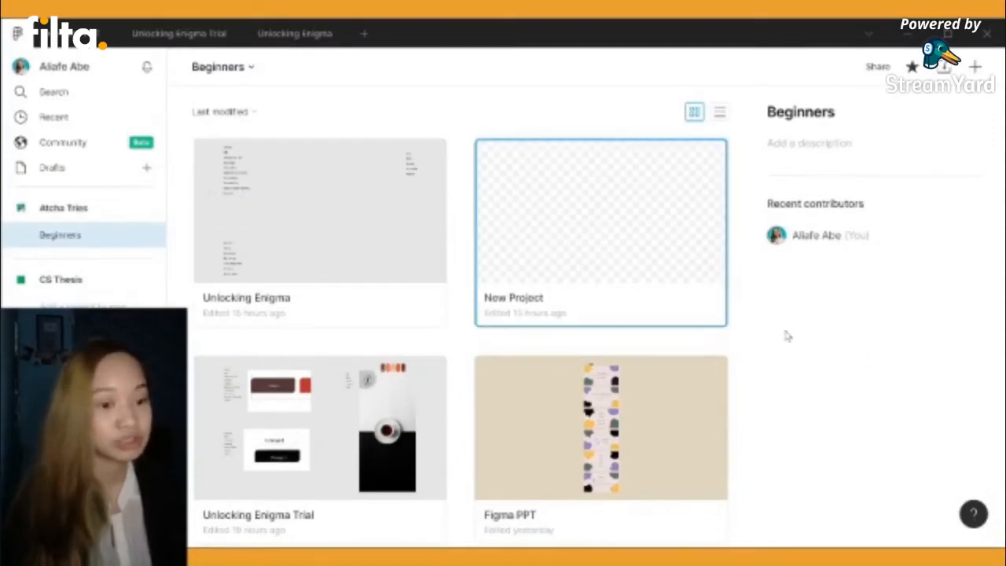
{"action": "key", "text": "Delete"}
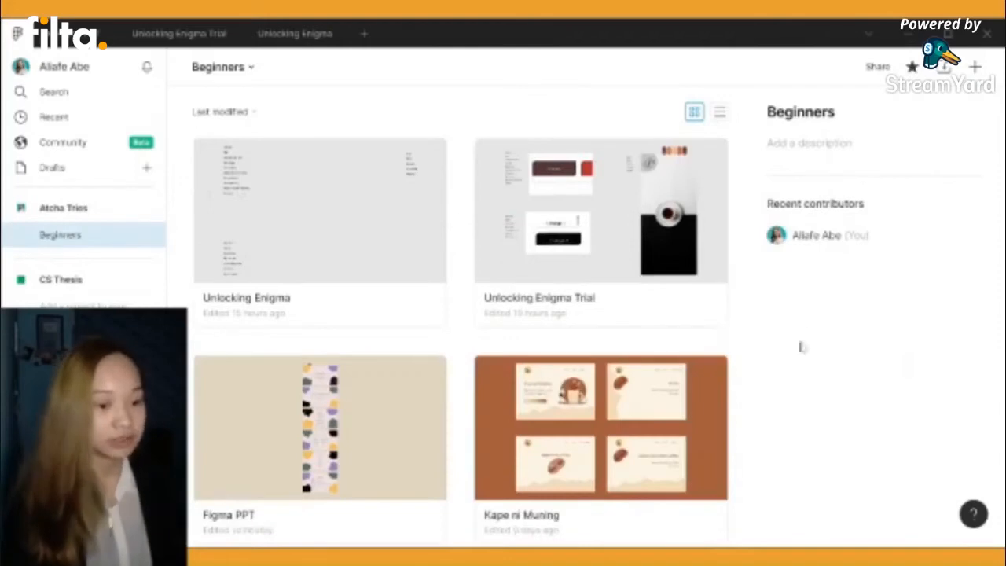
Look through the design files stored in the Beginners project, from Unlocking Enigma down to Figma Basics
{"action": "scroll", "coordinate": [801, 341], "scroll_direction": "down", "scroll_amount": 5}
{"action": "scroll", "coordinate": [801, 345], "scroll_direction": "down", "scroll_amount": 1}
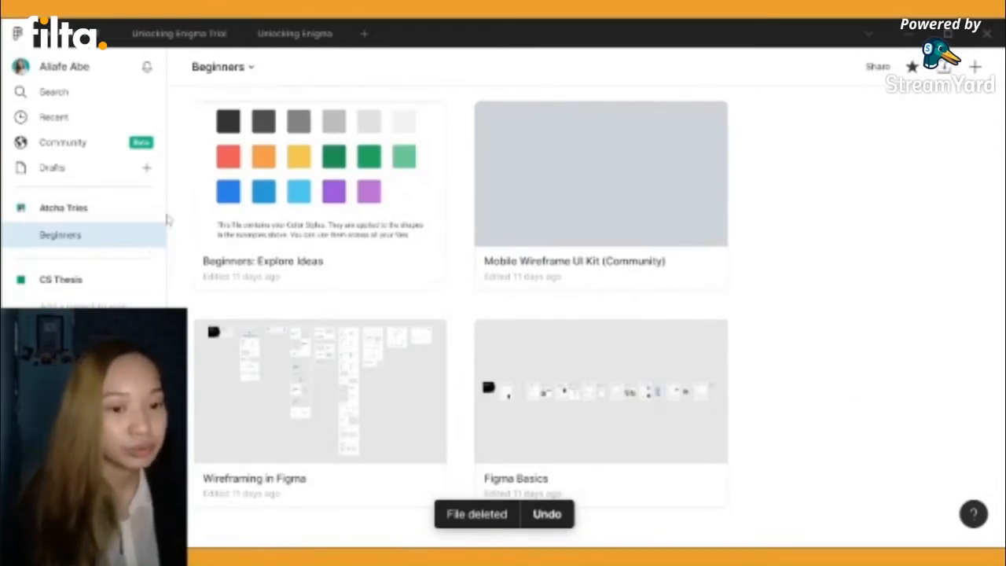
{"action": "left_click_drag", "start_coordinate": [170, 222], "coordinate": [804, 451]}
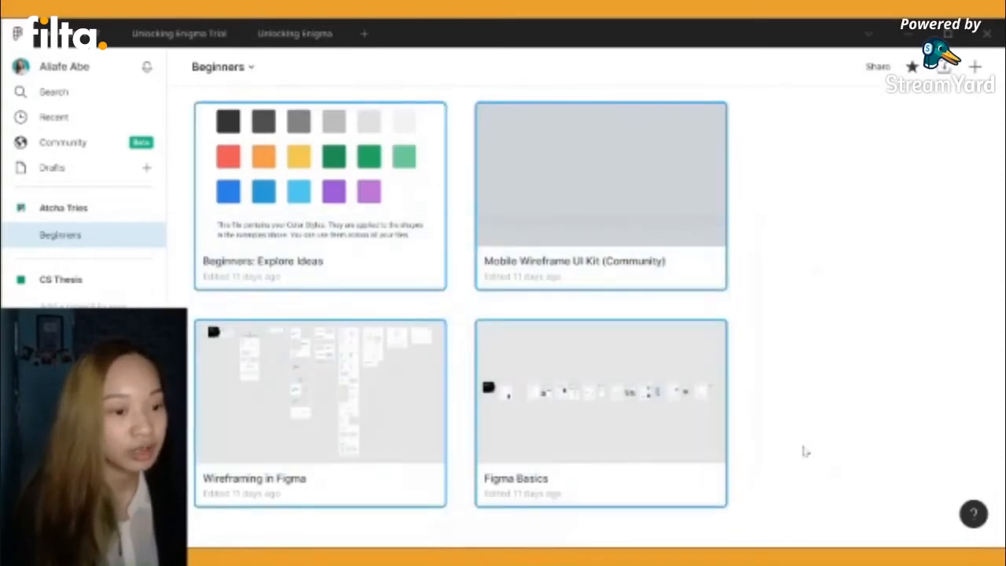
{"action": "left_click", "coordinate": [811, 443]}
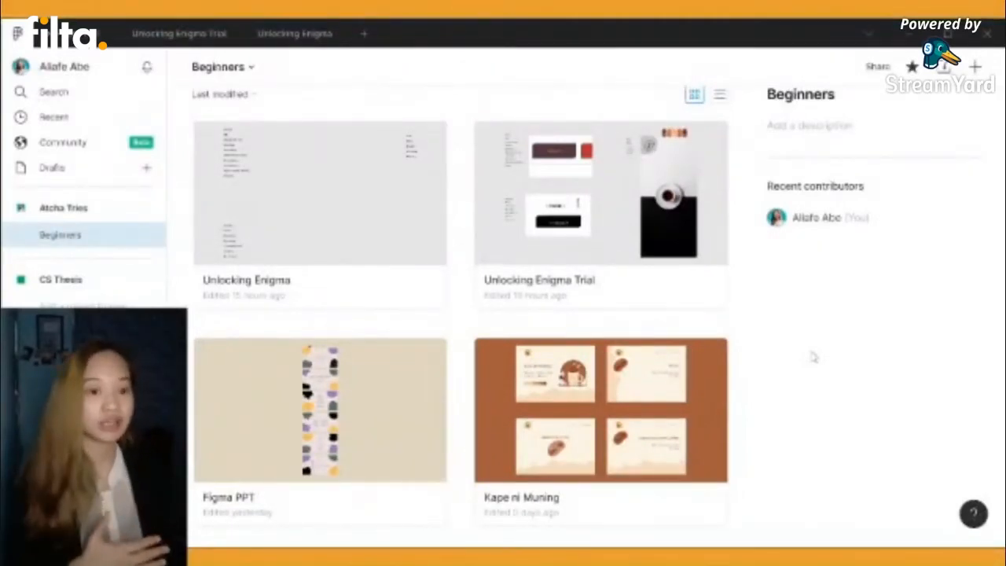
{"action": "scroll", "coordinate": [814, 357], "scroll_direction": "down", "scroll_amount": 2}
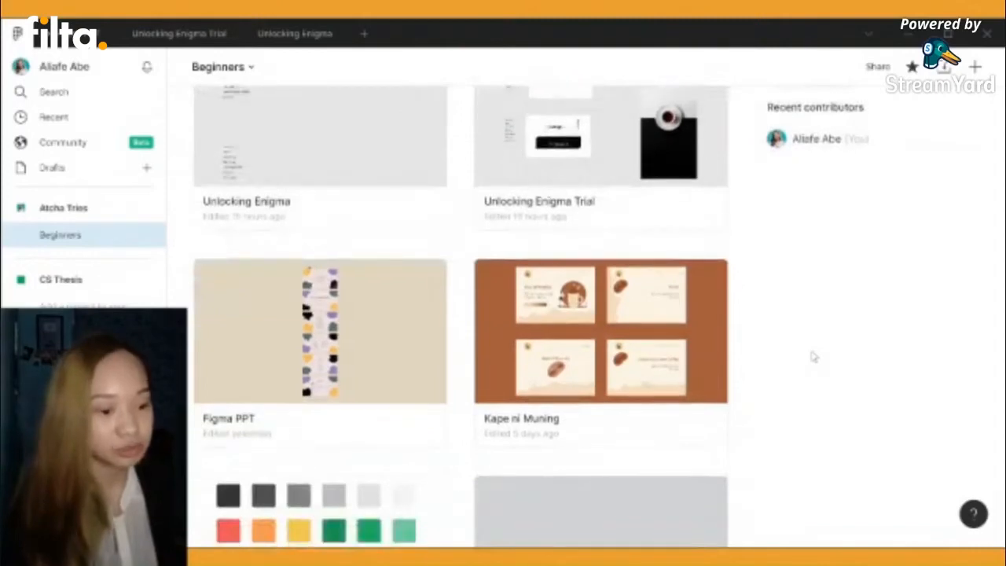
{"action": "scroll", "coordinate": [801, 369], "scroll_direction": "up", "scroll_amount": 2}
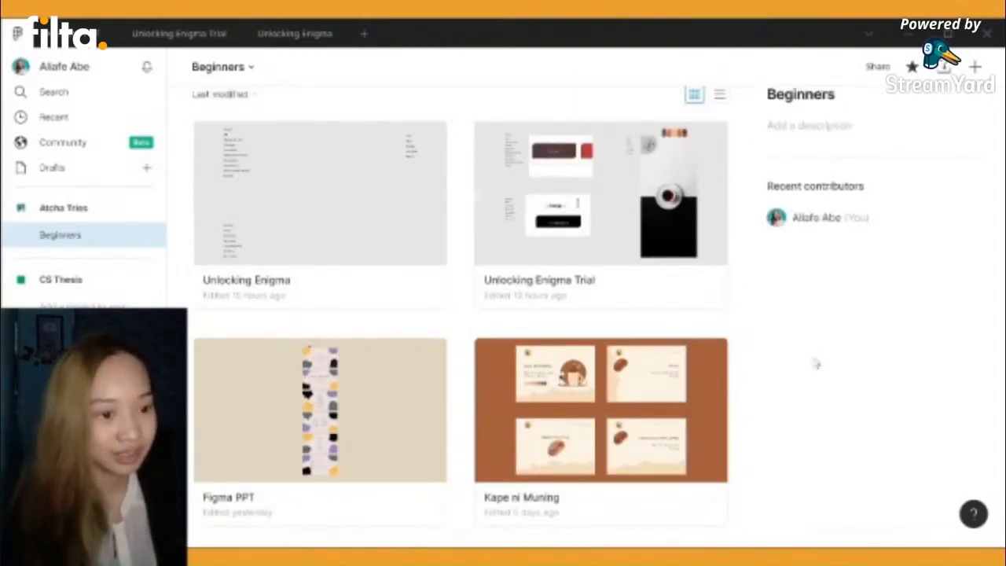
{"action": "scroll", "coordinate": [776, 383], "scroll_direction": "down", "scroll_amount": 5}
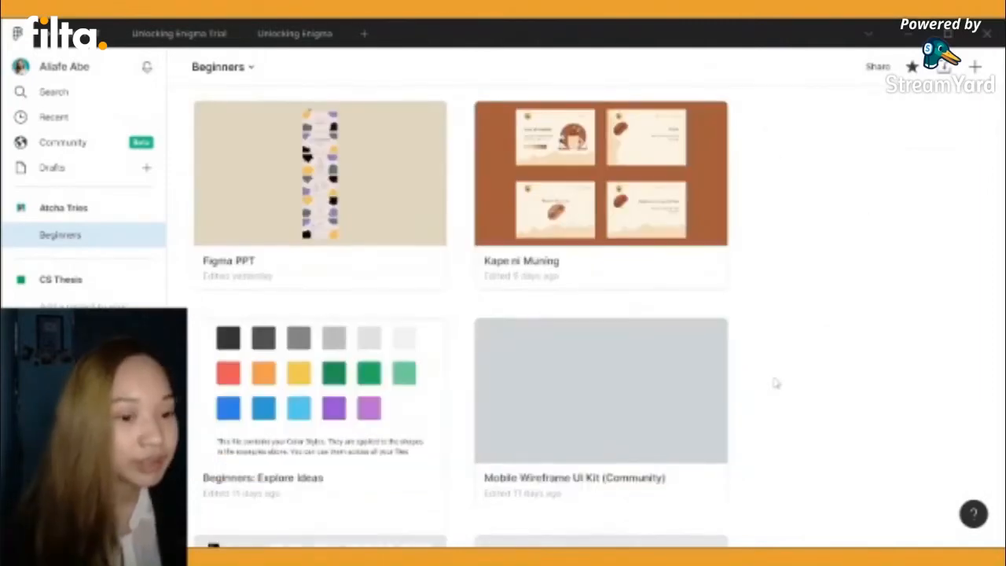
{"action": "scroll", "coordinate": [785, 369], "scroll_direction": "up", "scroll_amount": 5}
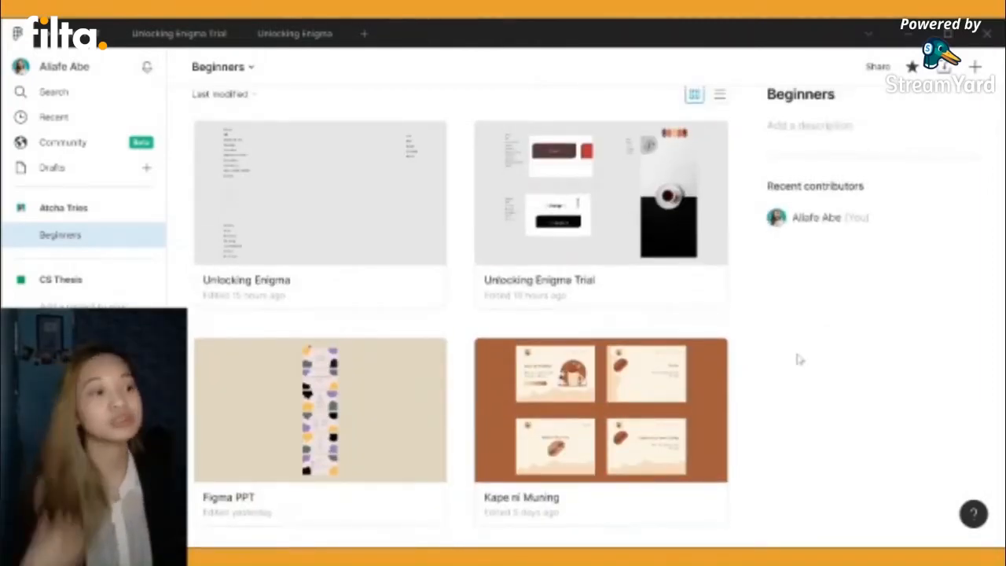
{"action": "scroll", "coordinate": [800, 359], "scroll_direction": "up", "scroll_amount": 1}
{"action": "scroll", "coordinate": [799, 359], "scroll_direction": "up", "scroll_amount": 1}
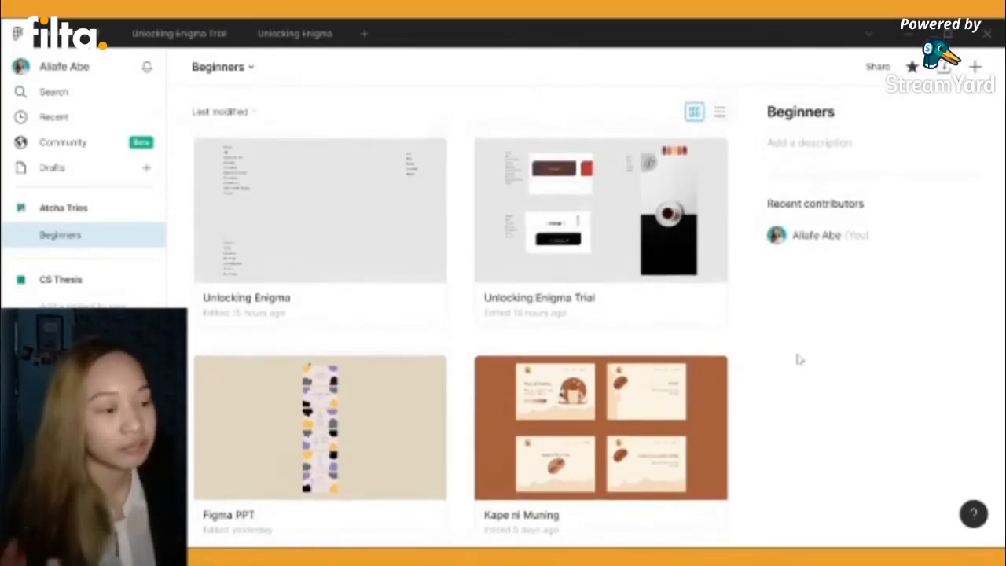
{"action": "scroll", "coordinate": [798, 358], "scroll_direction": "down", "scroll_amount": 2}
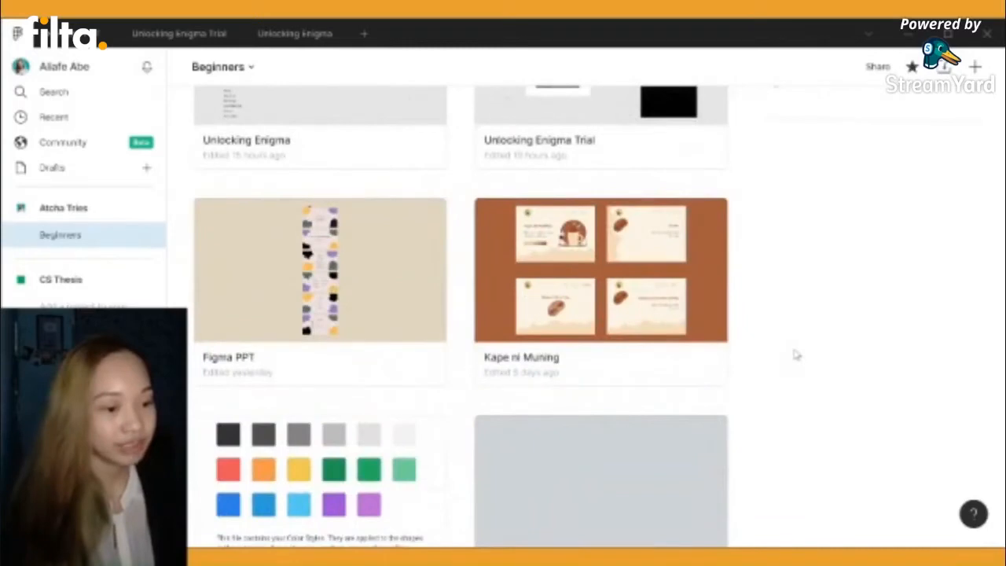
{"action": "scroll", "coordinate": [663, 358], "scroll_direction": "up", "scroll_amount": 2}
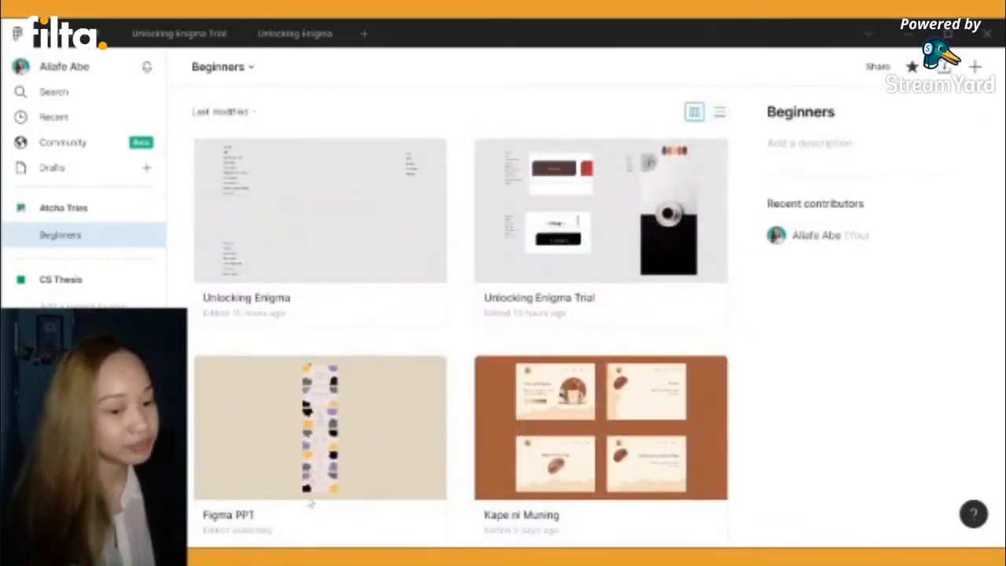
{"action": "scroll", "coordinate": [212, 423], "scroll_direction": "down", "scroll_amount": 1}
{"action": "scroll", "coordinate": [212, 423], "scroll_direction": "down", "scroll_amount": 1}
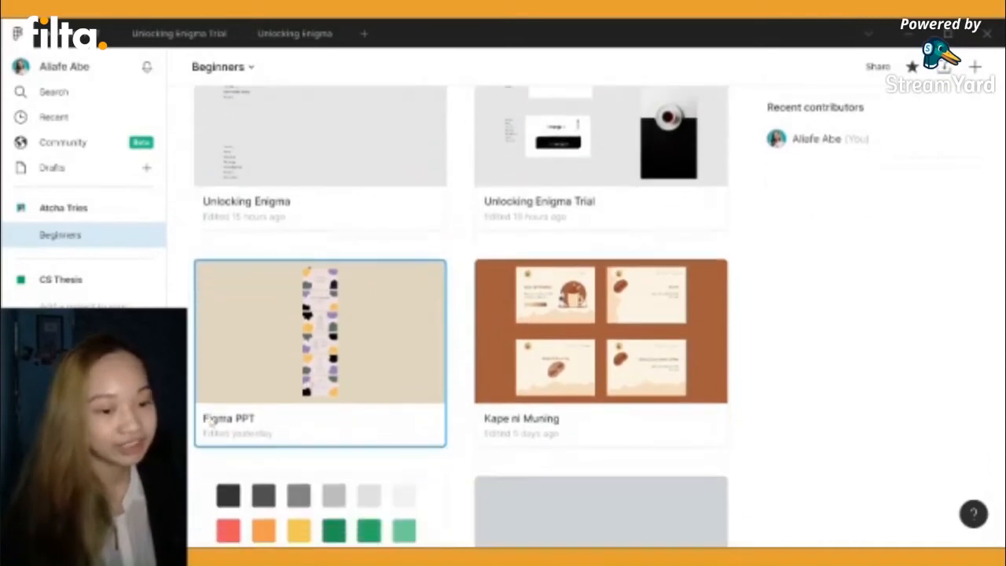
{"action": "scroll", "coordinate": [212, 423], "scroll_direction": "up", "scroll_amount": 2}
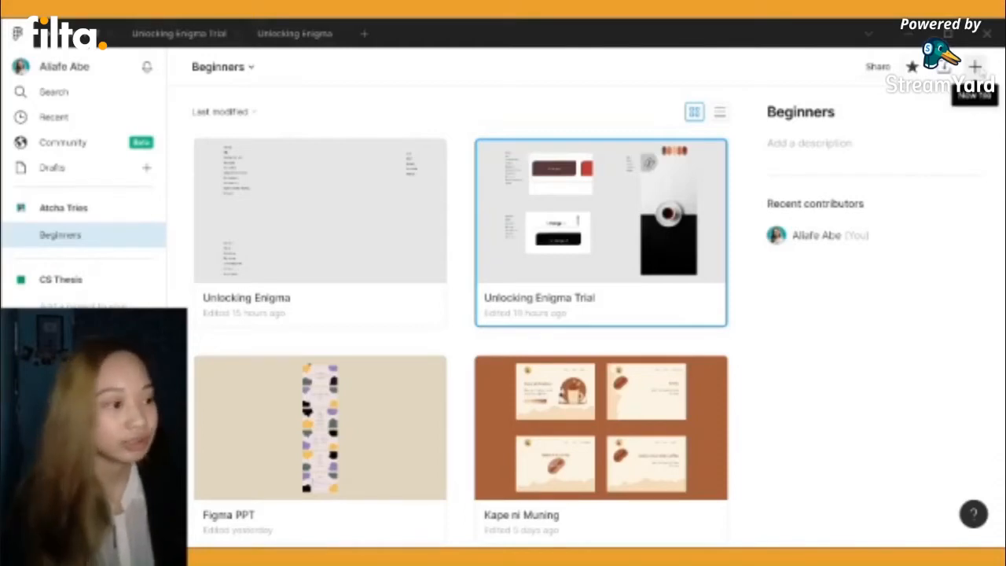
Open the new file templates for the Beginners project and review the device sizes of the phone and desktop presets
{"action": "left_click", "coordinate": [975, 68]}
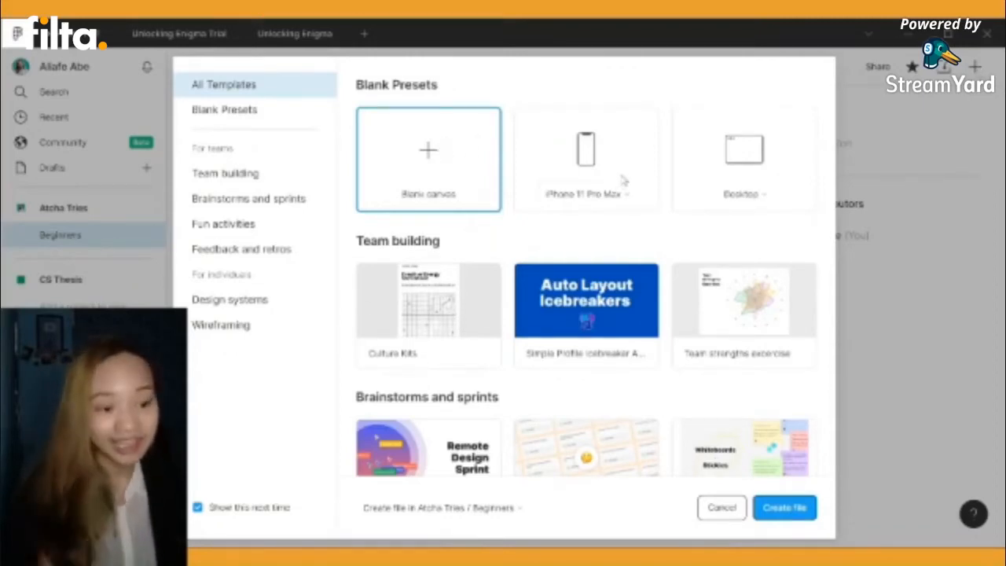
{"action": "left_click", "coordinate": [593, 202]}
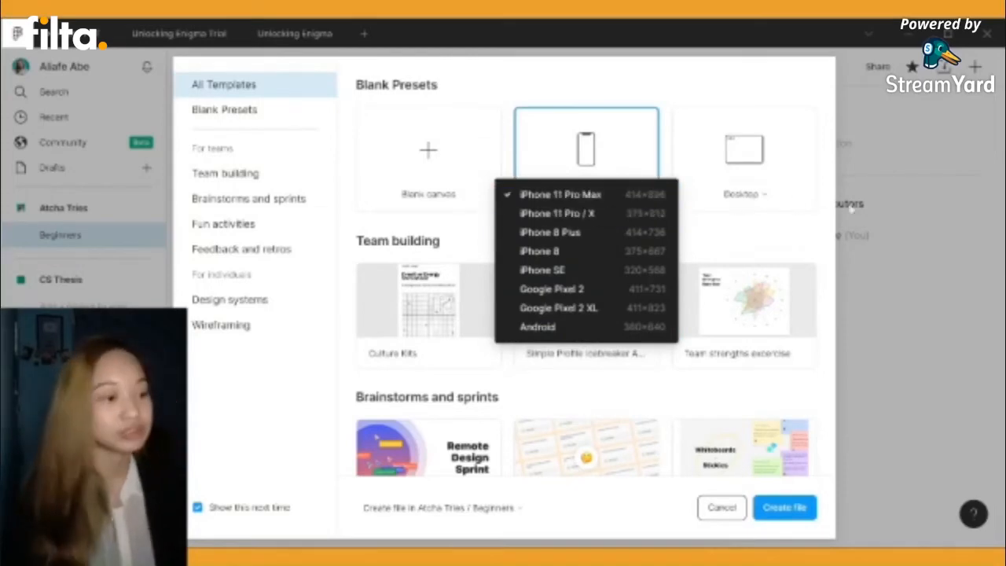
{"action": "left_click", "coordinate": [743, 195]}
{"action": "left_click", "coordinate": [744, 194]}
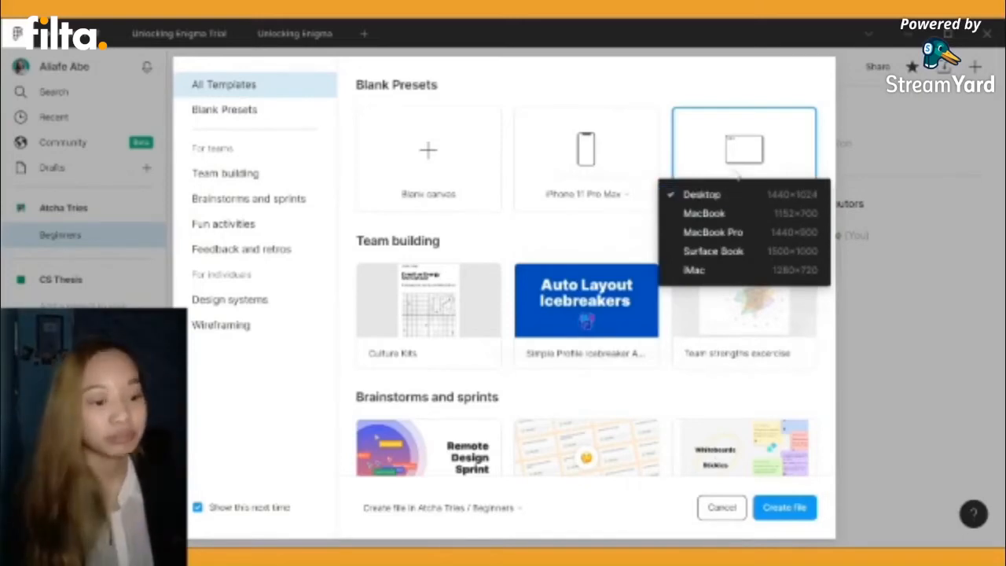
{"action": "left_click", "coordinate": [615, 228]}
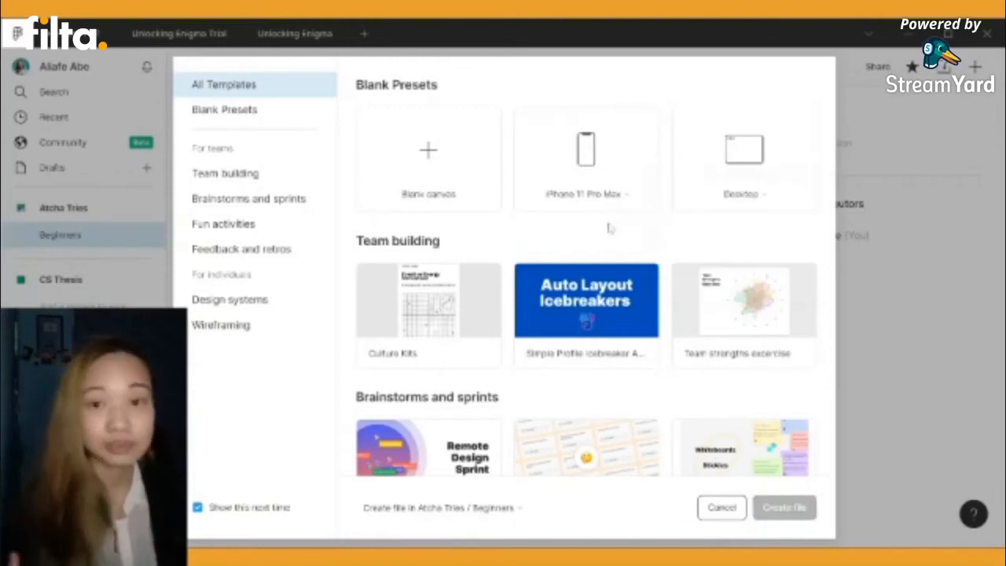
Look through the file templates from Team building down to Wireframing and leave the template chooser without creating a file
{"action": "scroll", "coordinate": [600, 222], "scroll_direction": "down", "scroll_amount": 1}
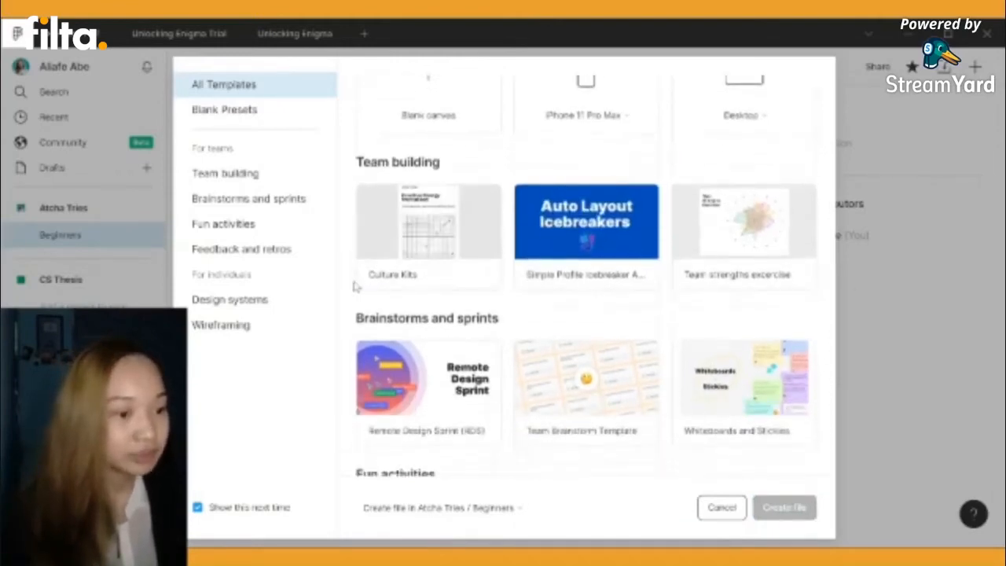
{"action": "scroll", "coordinate": [353, 286], "scroll_direction": "down", "scroll_amount": 3}
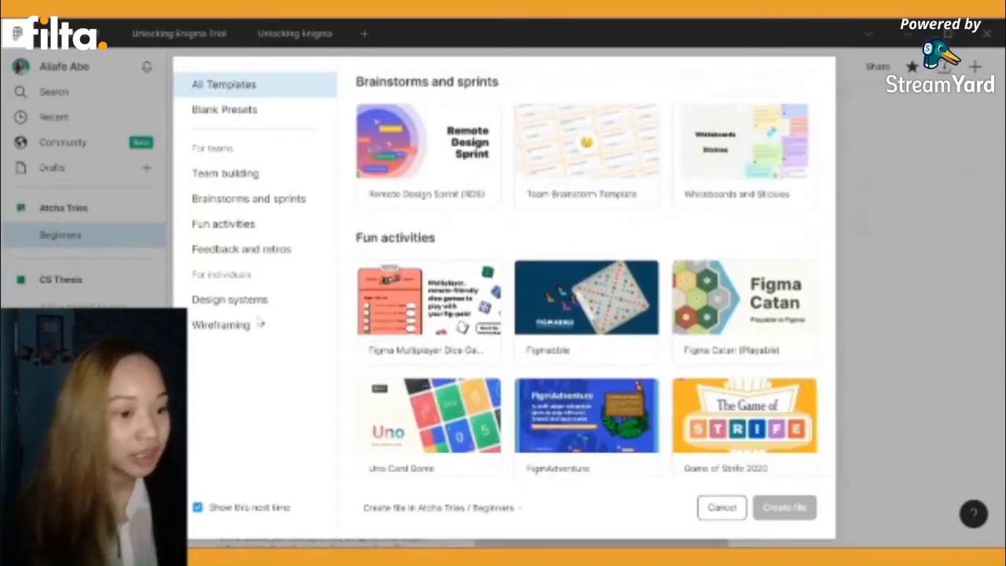
{"action": "scroll", "coordinate": [525, 417], "scroll_direction": "down", "scroll_amount": 1}
{"action": "scroll", "coordinate": [525, 417], "scroll_direction": "down", "scroll_amount": 2}
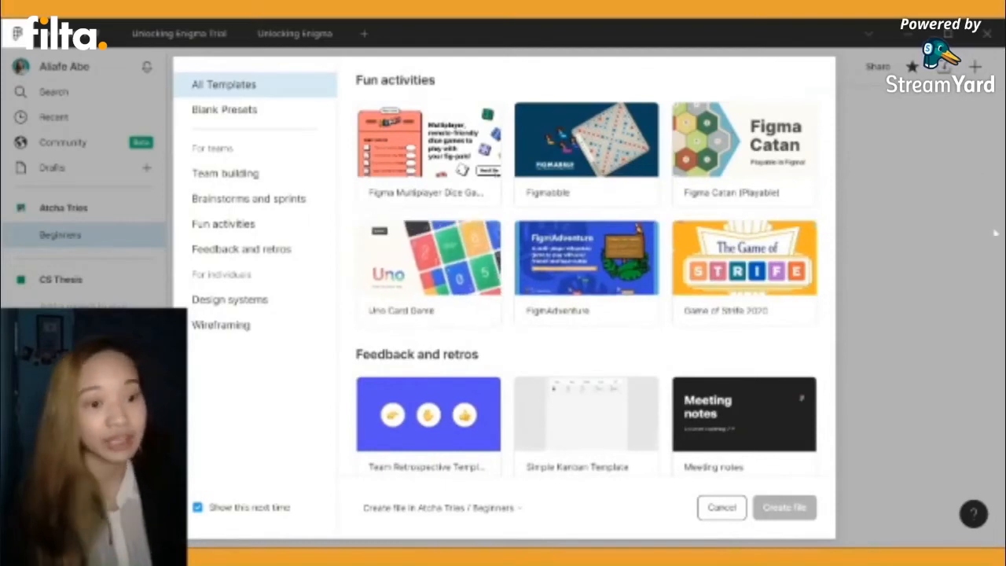
{"action": "scroll", "coordinate": [747, 259], "scroll_direction": "down", "scroll_amount": 3}
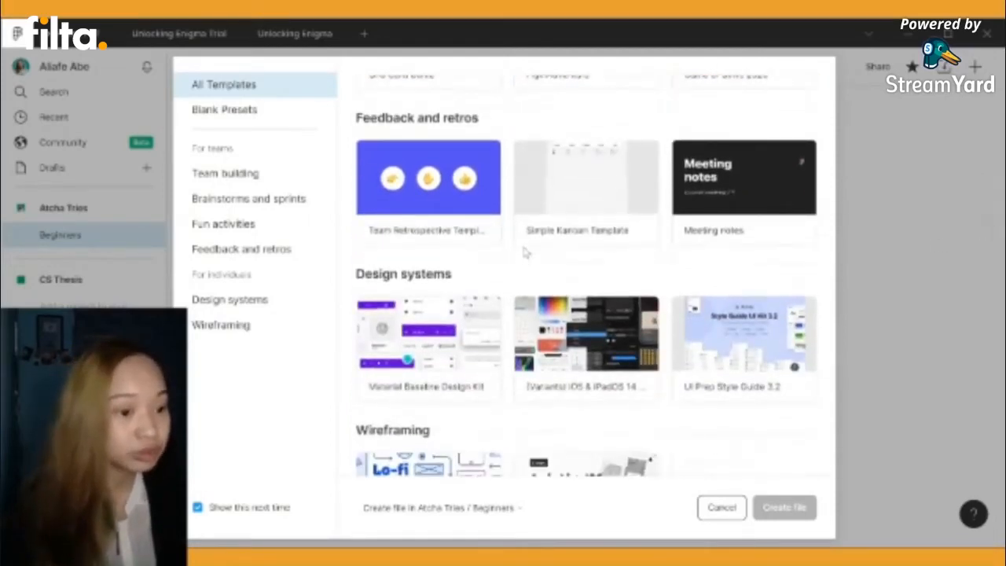
{"action": "scroll", "coordinate": [526, 252], "scroll_direction": "down", "scroll_amount": 1}
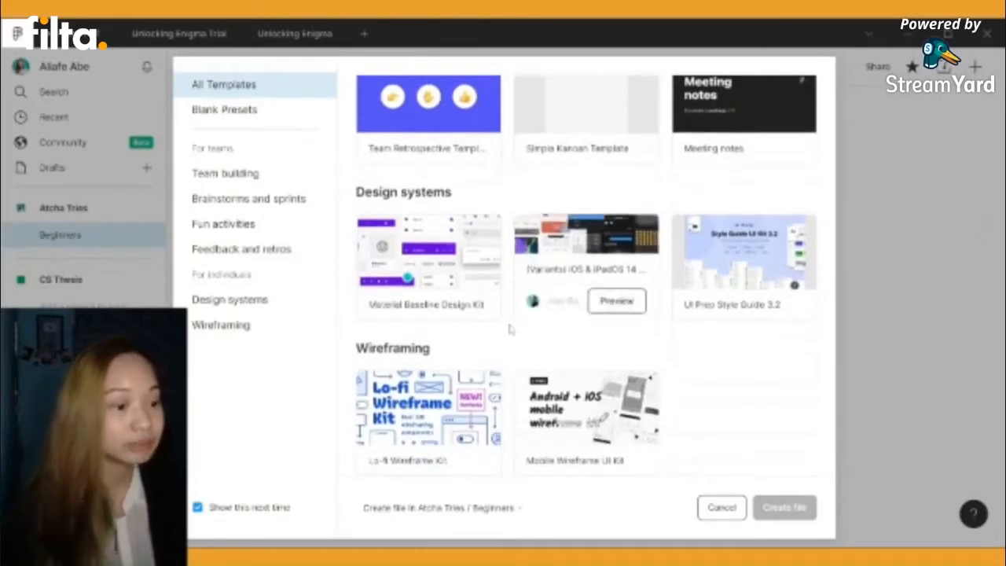
{"action": "left_click", "coordinate": [934, 258]}
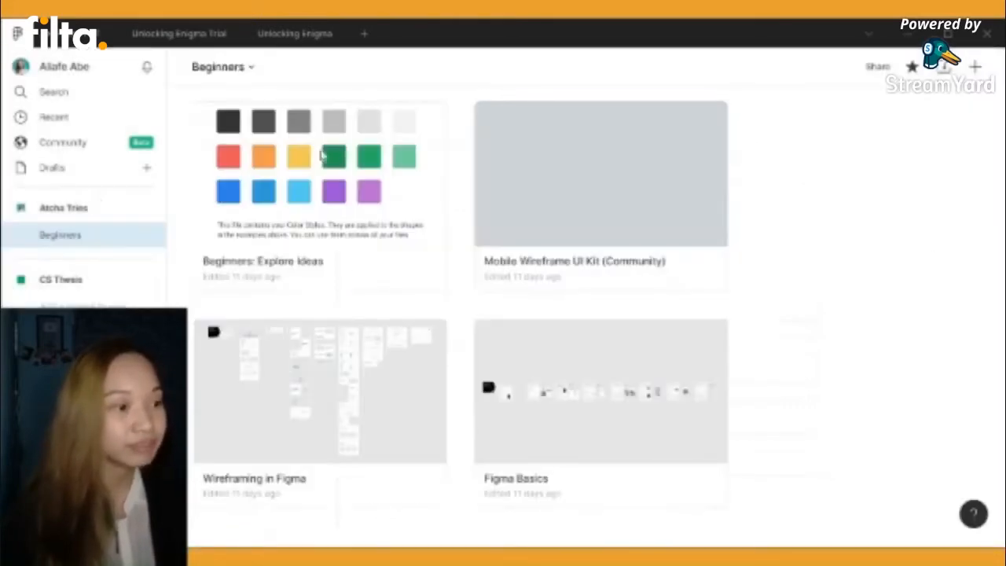
Glance at the Unlocking Enigma file, create a new blank design file and name it Beginner
{"action": "left_click", "coordinate": [301, 35]}
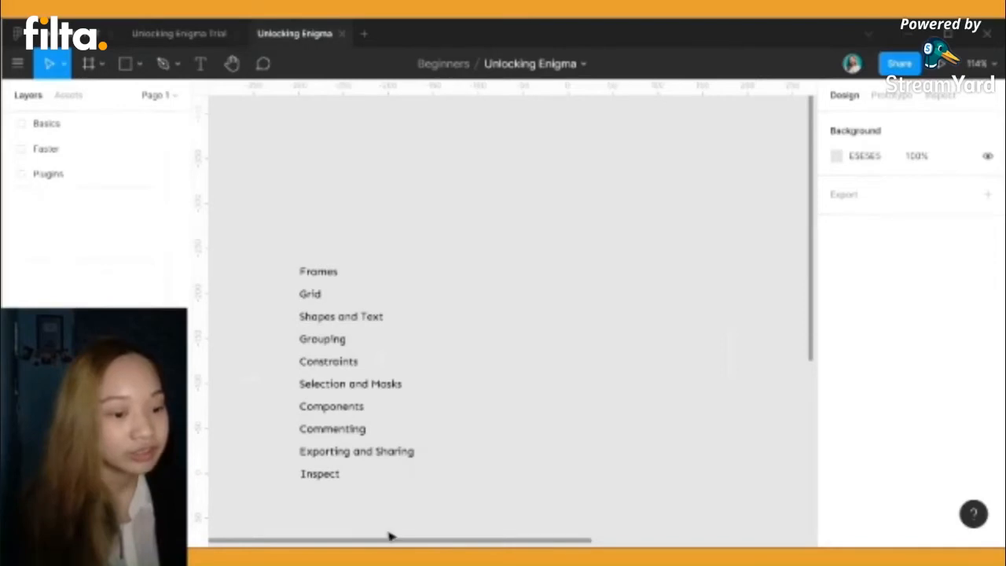
{"action": "left_click_drag", "start_coordinate": [384, 541], "coordinate": [414, 541]}
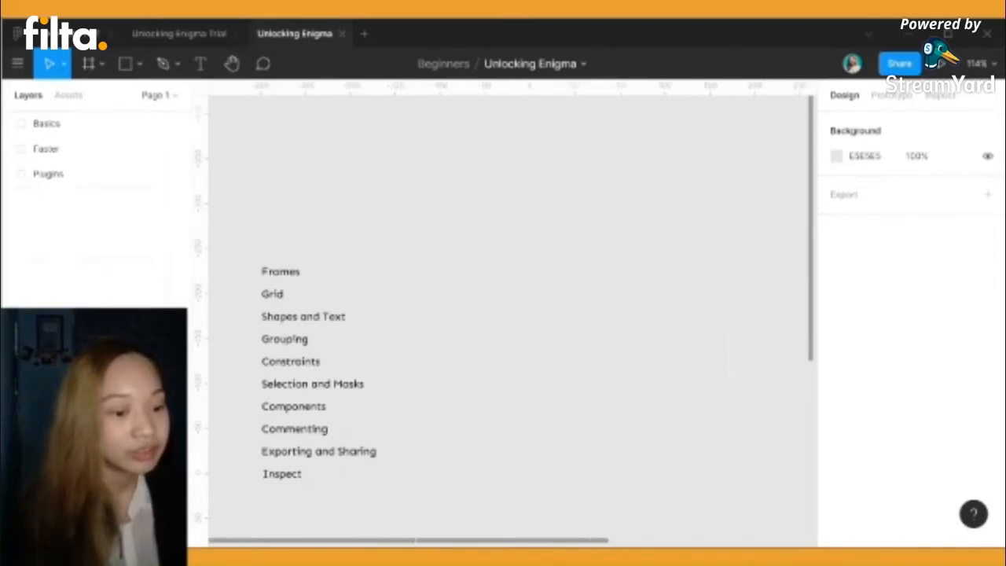
{"action": "left_click", "coordinate": [365, 35]}
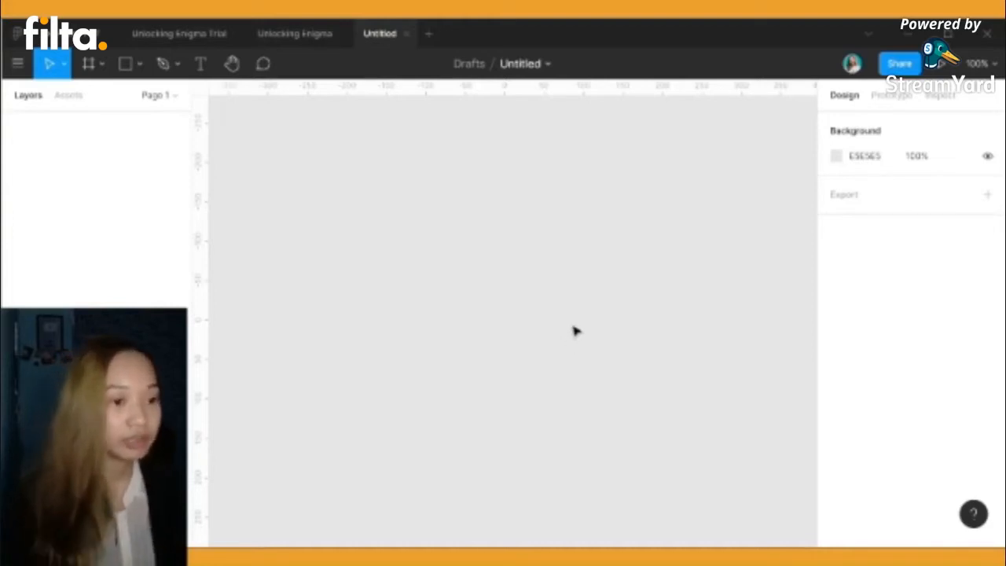
{"action": "left_click", "coordinate": [531, 63]}
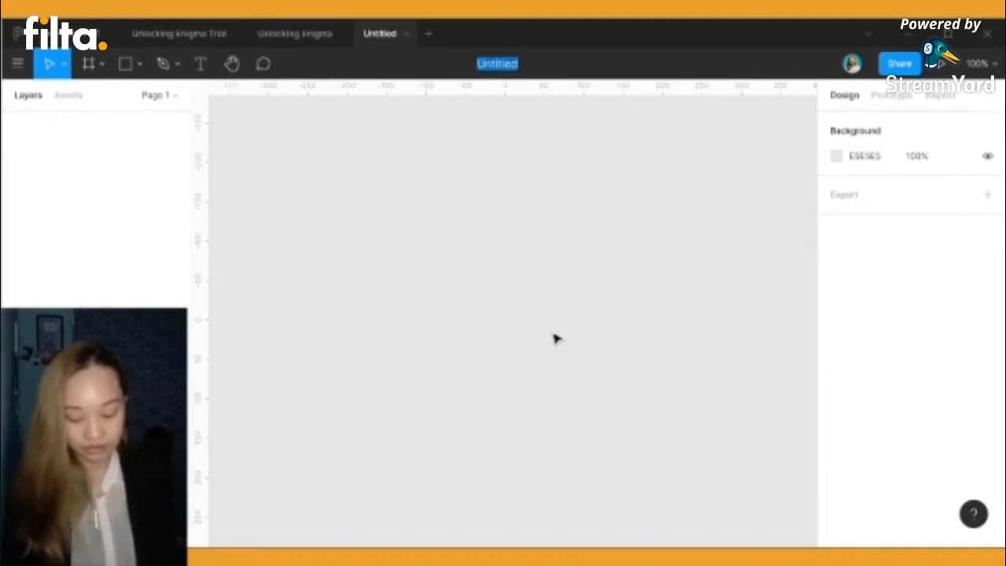
{"action": "type", "text": "Beginner"}
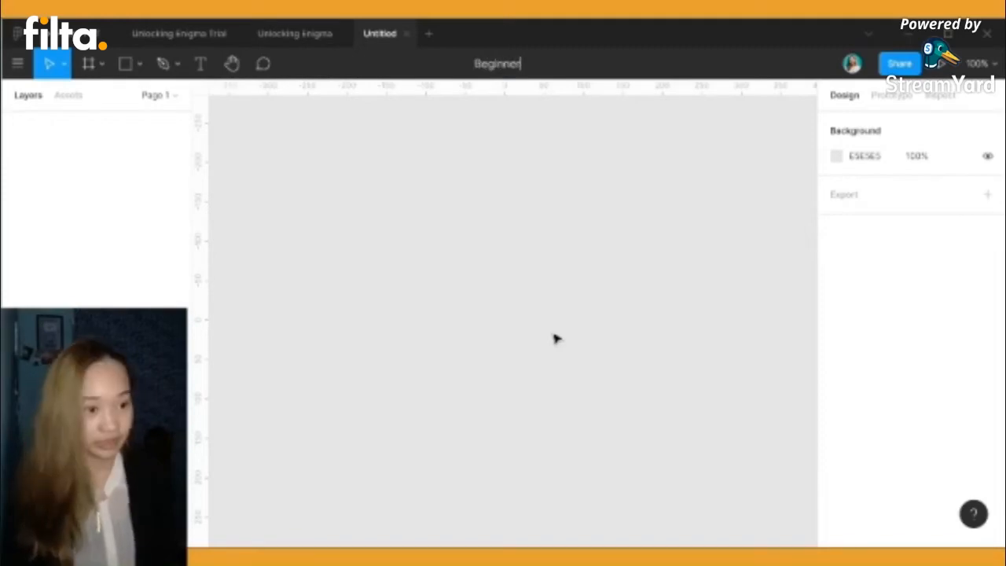
{"action": "key", "text": "Return"}
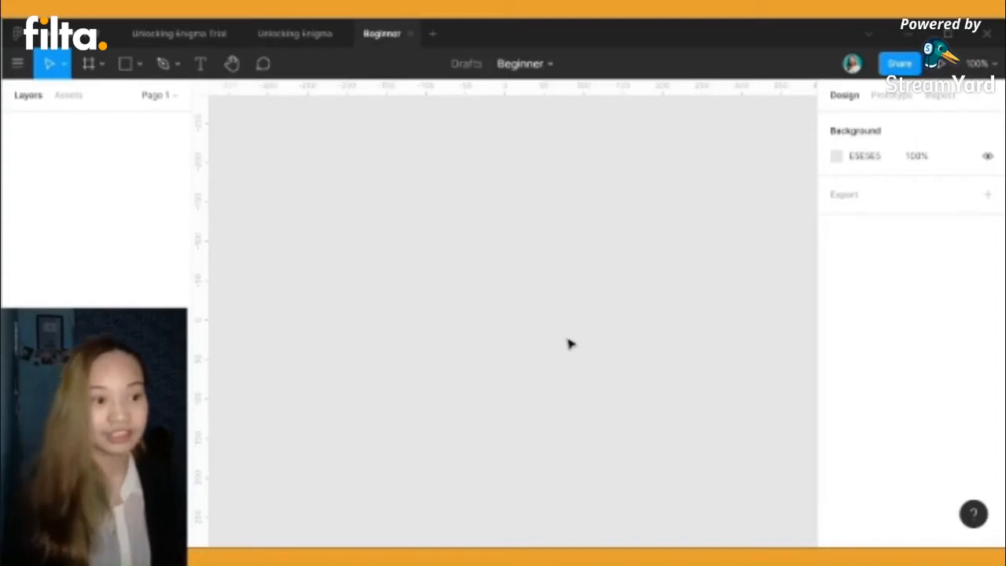
Move the Beginner file from Drafts into a new project named Trial under the Unlocking Enigma team
{"action": "left_click", "coordinate": [466, 64]}
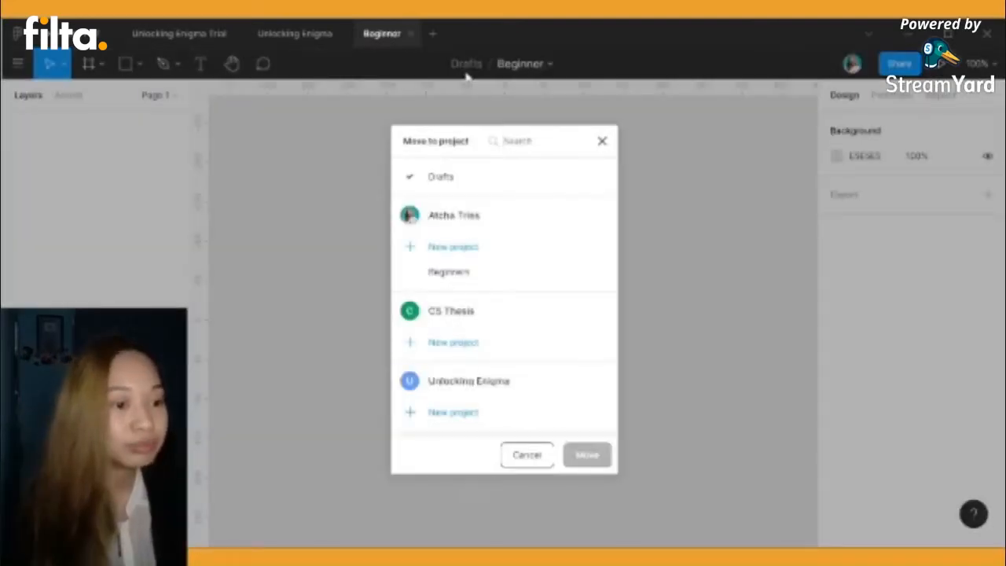
{"action": "left_click", "coordinate": [453, 413]}
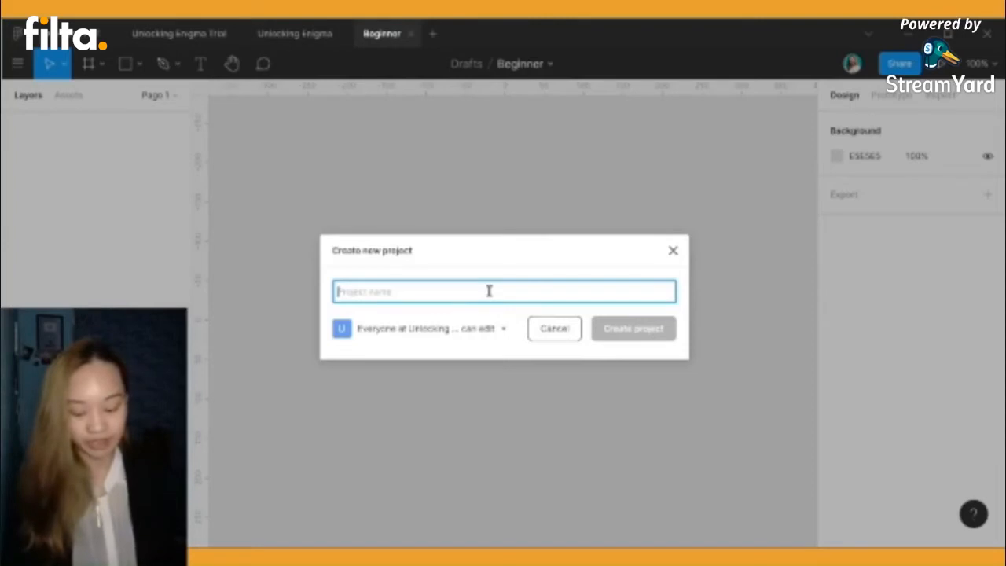
{"action": "type", "text": "Trial"}
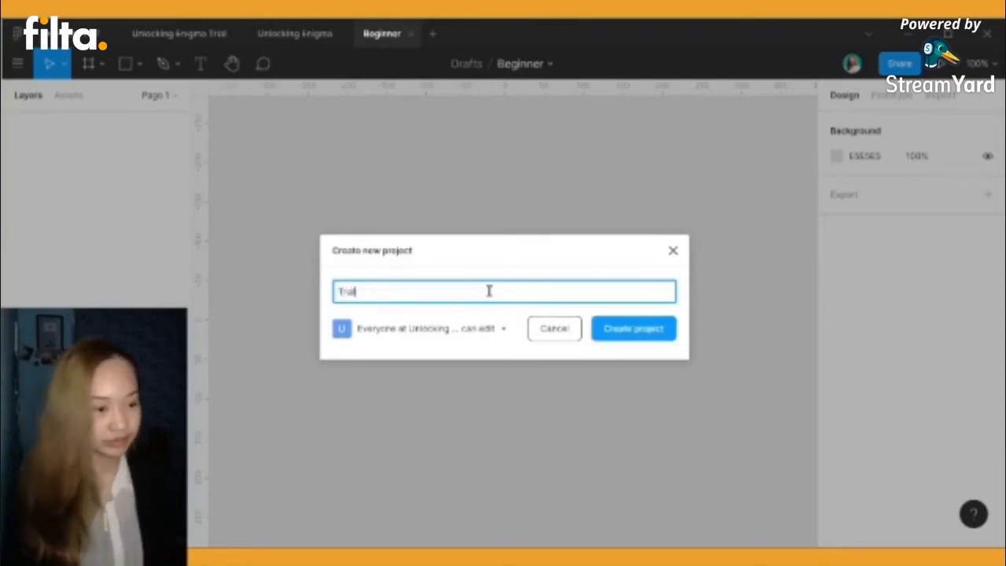
{"action": "left_click", "coordinate": [636, 348]}
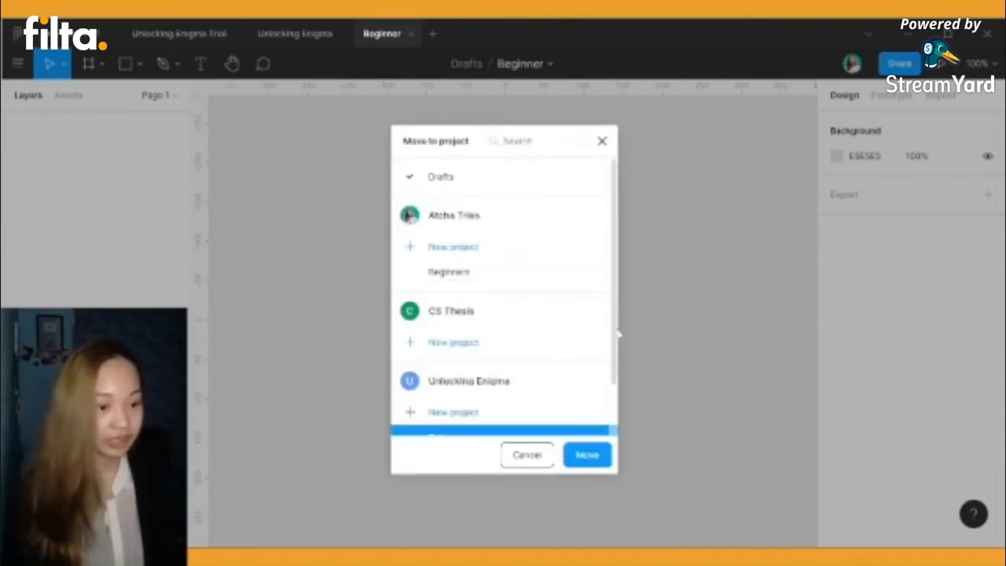
{"action": "scroll", "coordinate": [432, 390], "scroll_direction": "down", "scroll_amount": 1}
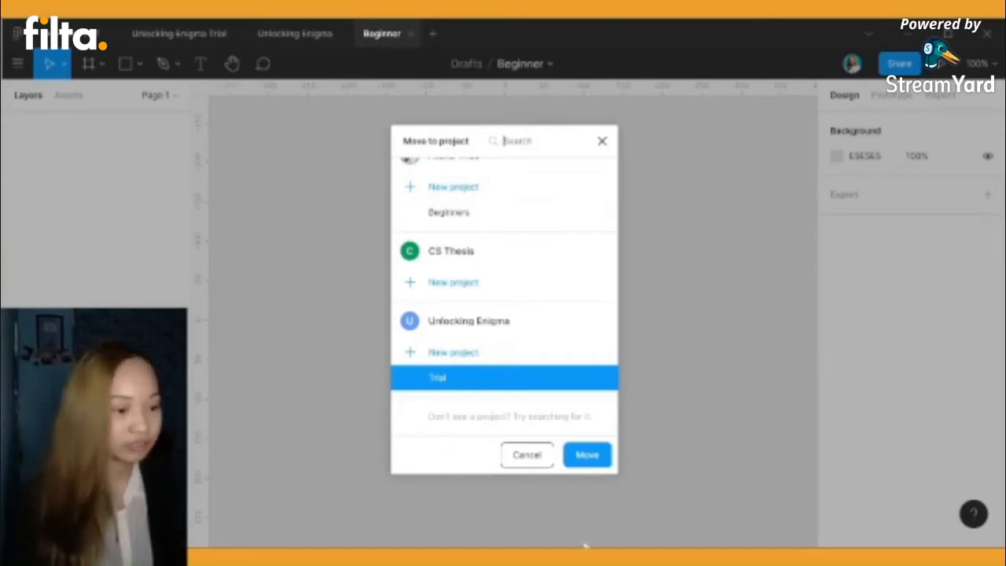
{"action": "left_click", "coordinate": [597, 457]}
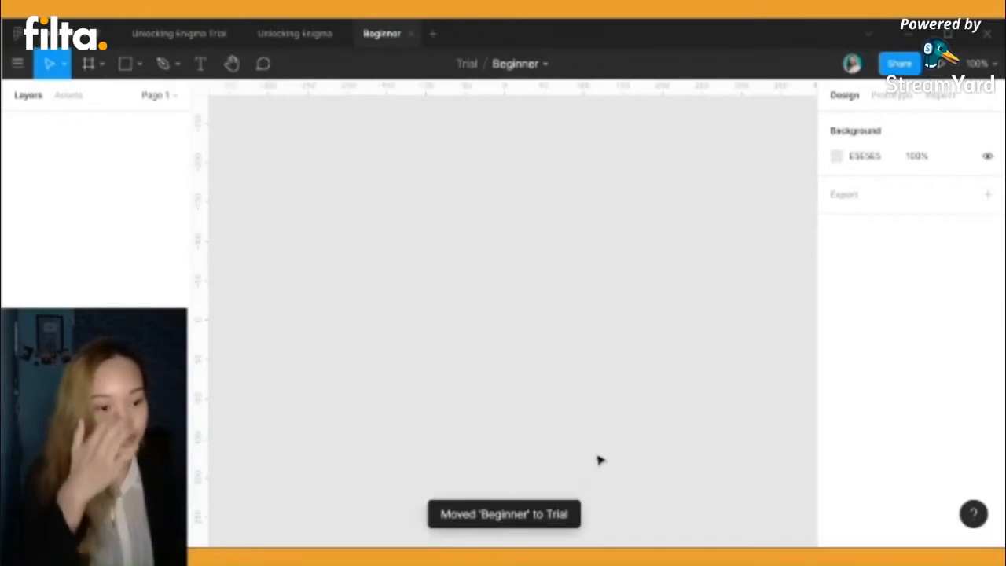
Open the Unlocking Enigma file and look over its topic list from Frames to Inspect
{"action": "left_click", "coordinate": [288, 35]}
{"action": "scroll", "coordinate": [471, 440], "scroll_direction": "down", "scroll_amount": 4}
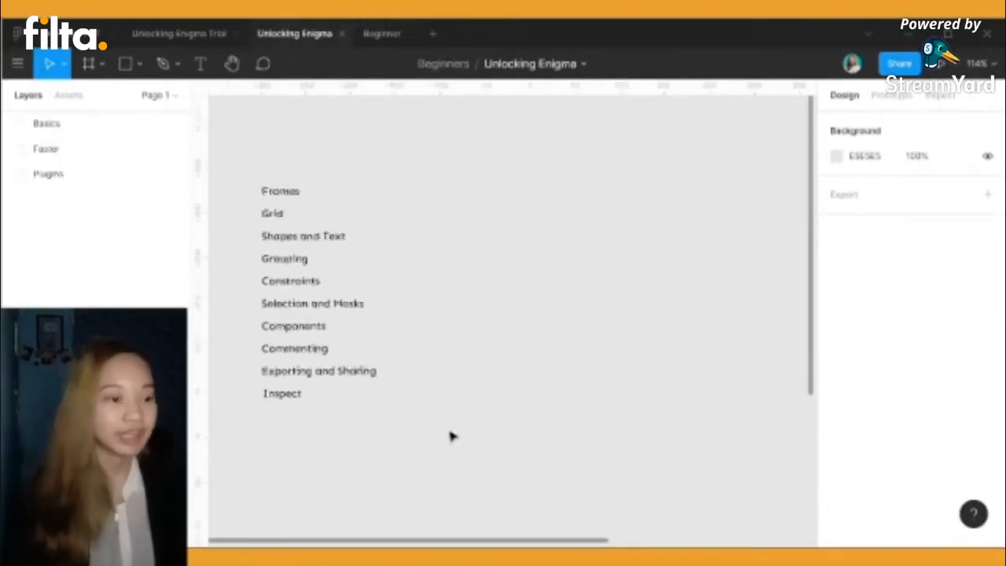
{"action": "scroll", "coordinate": [448, 435], "scroll_direction": "down", "scroll_amount": 2}
{"action": "scroll", "coordinate": [437, 429], "scroll_direction": "up", "scroll_amount": 1}
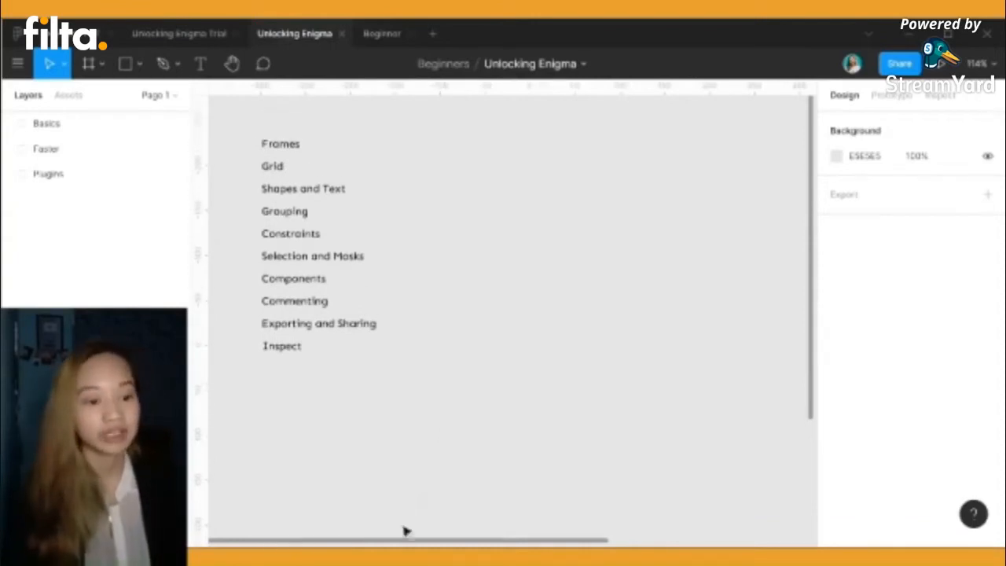
{"action": "left_click_drag", "start_coordinate": [406, 543], "coordinate": [427, 541]}
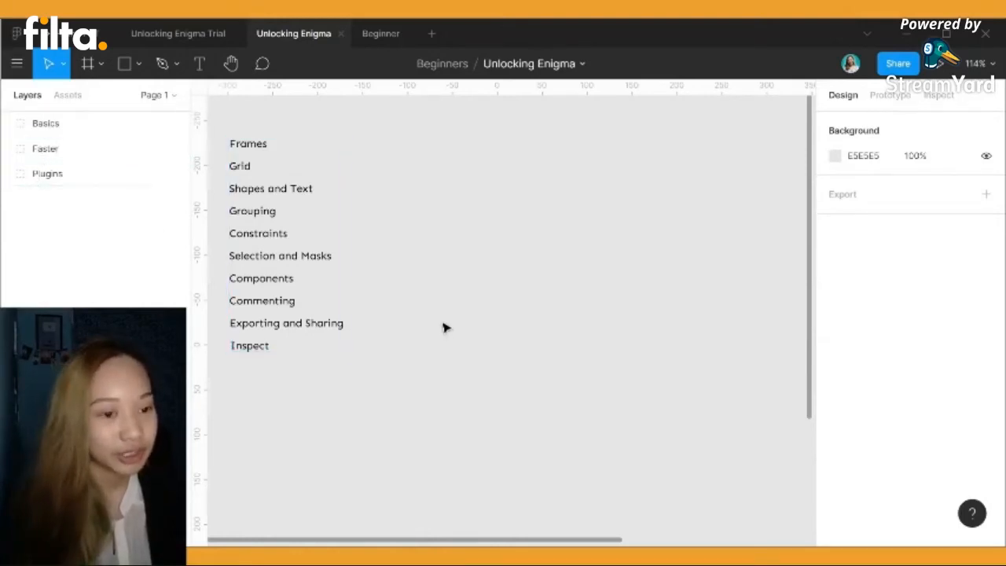
{"action": "scroll", "coordinate": [444, 328], "scroll_direction": "down", "scroll_amount": 1}
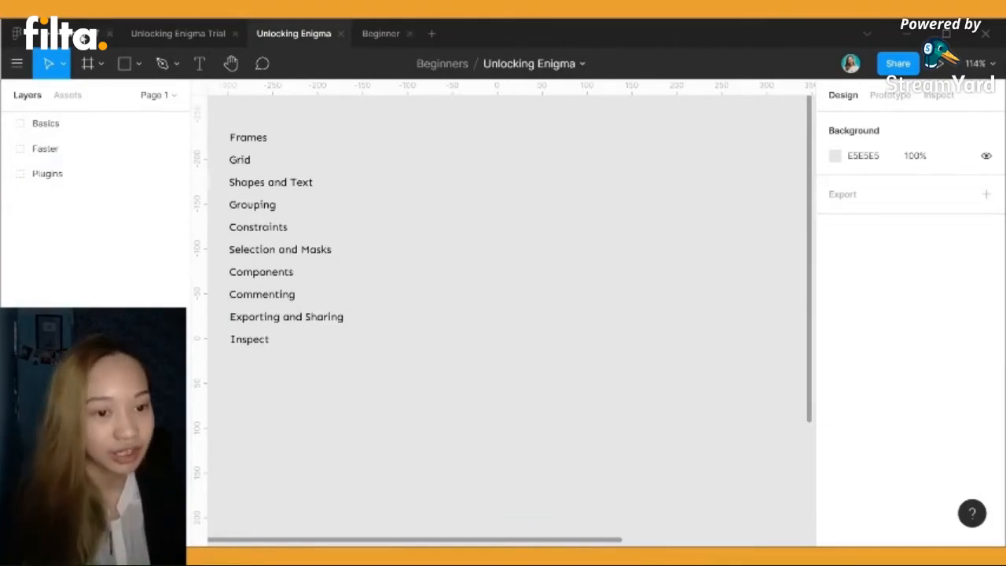
Show the Basics topics slide of the Figma PPT presentation and return to the Beginner file's canvas
{"action": "left_click", "coordinate": [83, 37]}
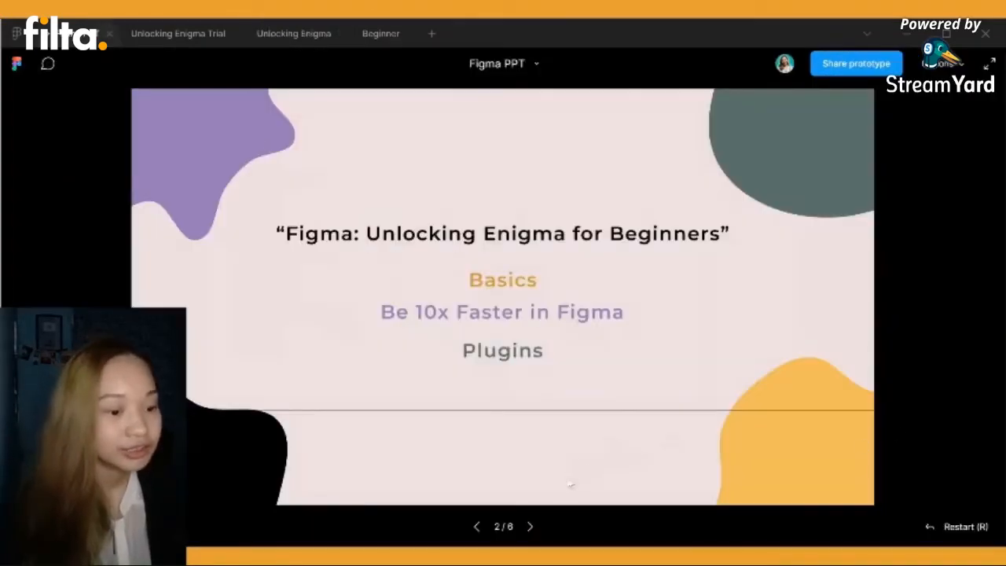
{"action": "left_click", "coordinate": [529, 528]}
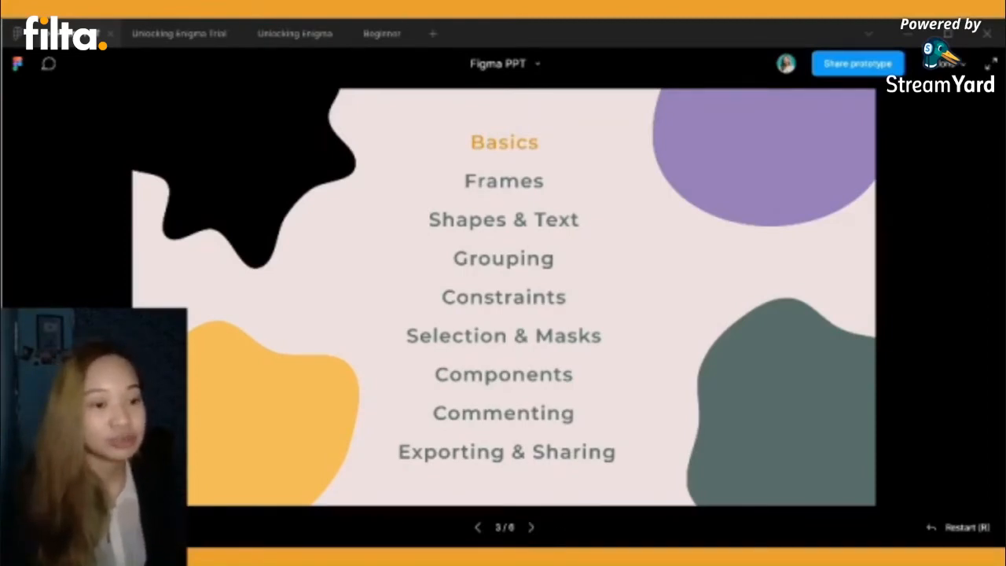
{"action": "left_click", "coordinate": [382, 33]}
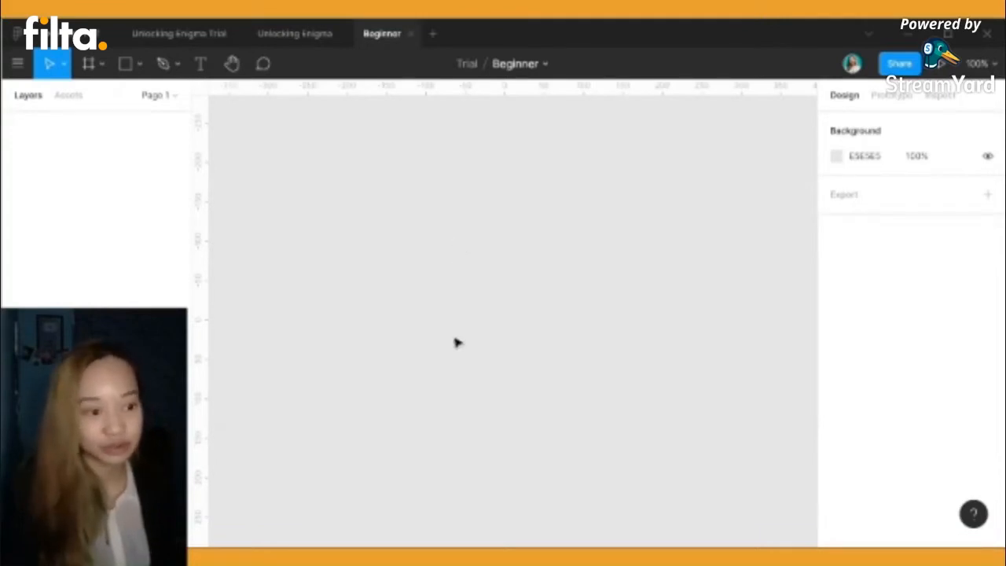
{"action": "scroll", "coordinate": [458, 342], "scroll_direction": "up", "scroll_amount": 1}
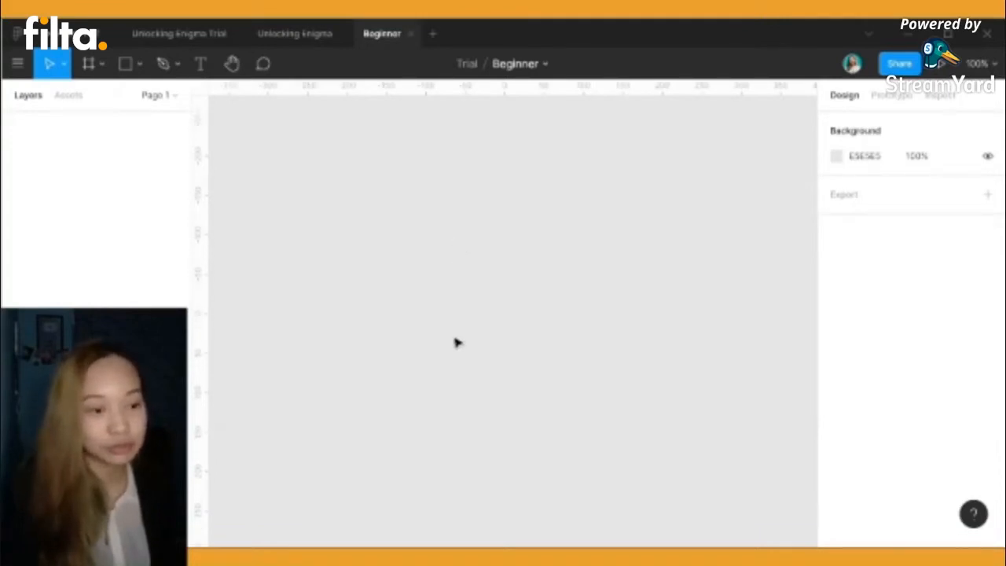
Switch back to the Unlocking Enigma file and review its list of basics topics on the canvas
{"action": "left_click", "coordinate": [307, 39]}
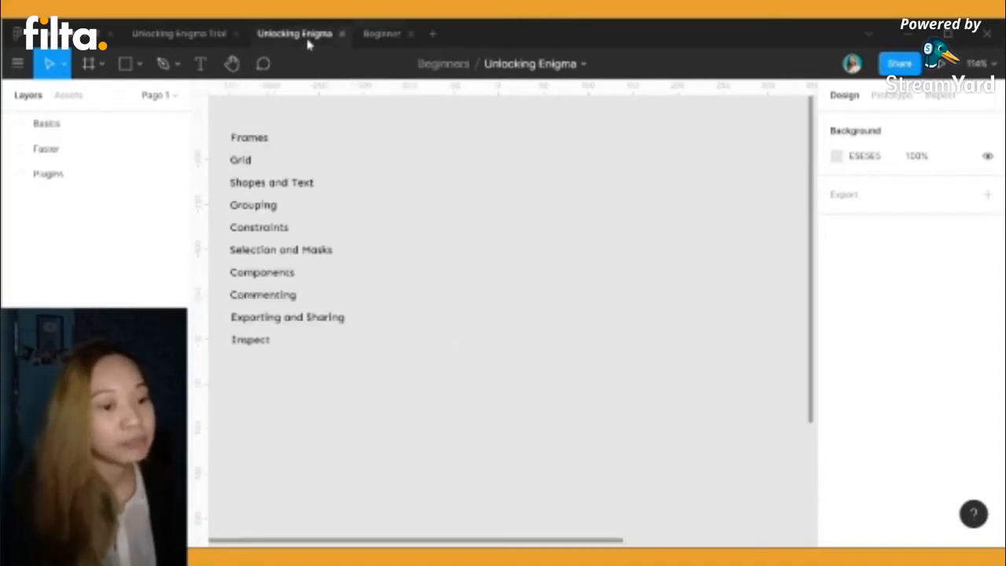
{"action": "scroll", "coordinate": [483, 438], "scroll_direction": "up", "scroll_amount": 1}
{"action": "scroll", "coordinate": [483, 438], "scroll_direction": "down", "scroll_amount": 1}
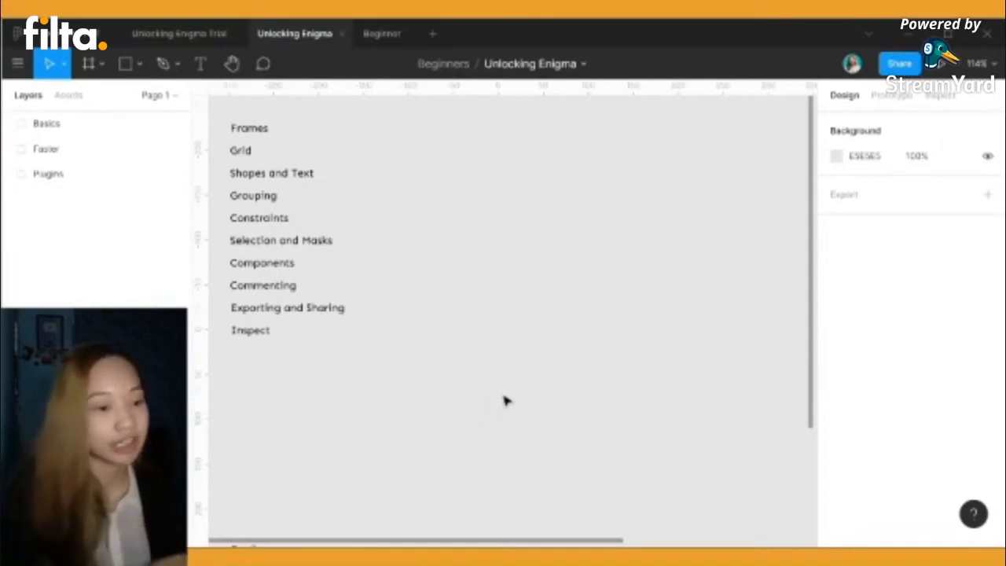
{"action": "scroll", "coordinate": [506, 399], "scroll_direction": "up", "scroll_amount": 1}
{"action": "scroll", "coordinate": [507, 399], "scroll_direction": "down", "scroll_amount": 2}
{"action": "scroll", "coordinate": [509, 398], "scroll_direction": "up", "scroll_amount": 2}
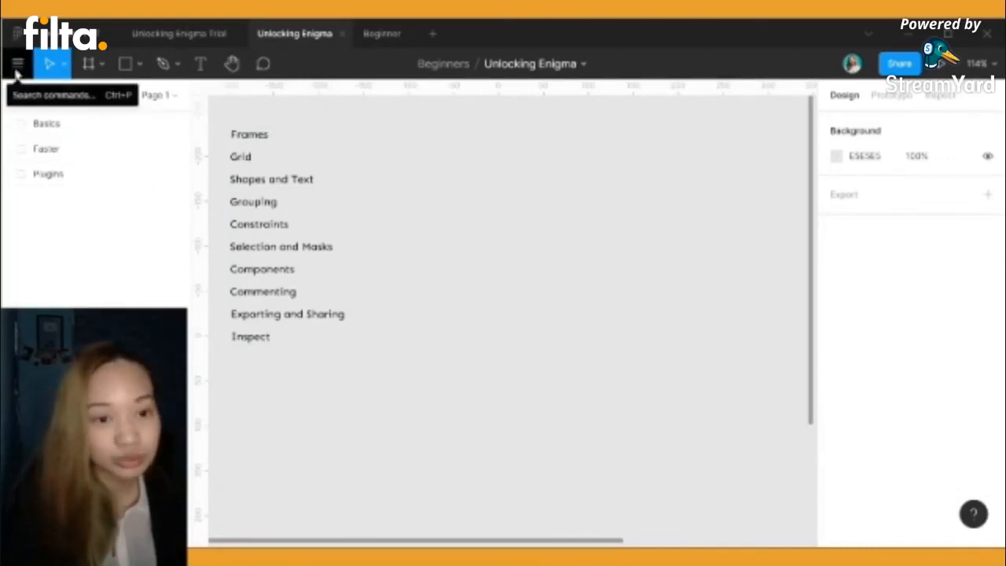
Review the variants of the Move, Frame, shape and Pen tools, and switch to the Hand tool
{"action": "left_click", "coordinate": [64, 67]}
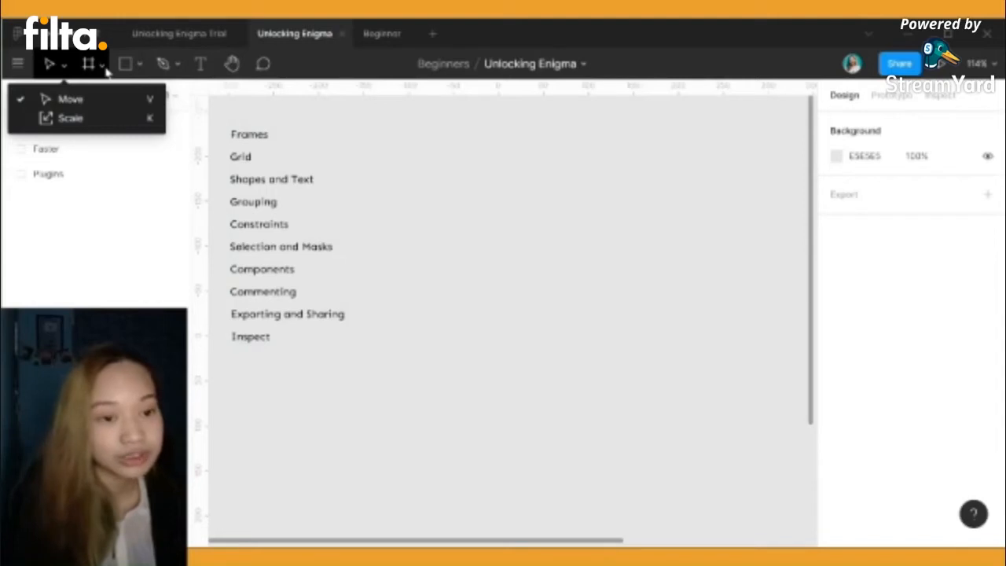
{"action": "key", "text": "Escape"}
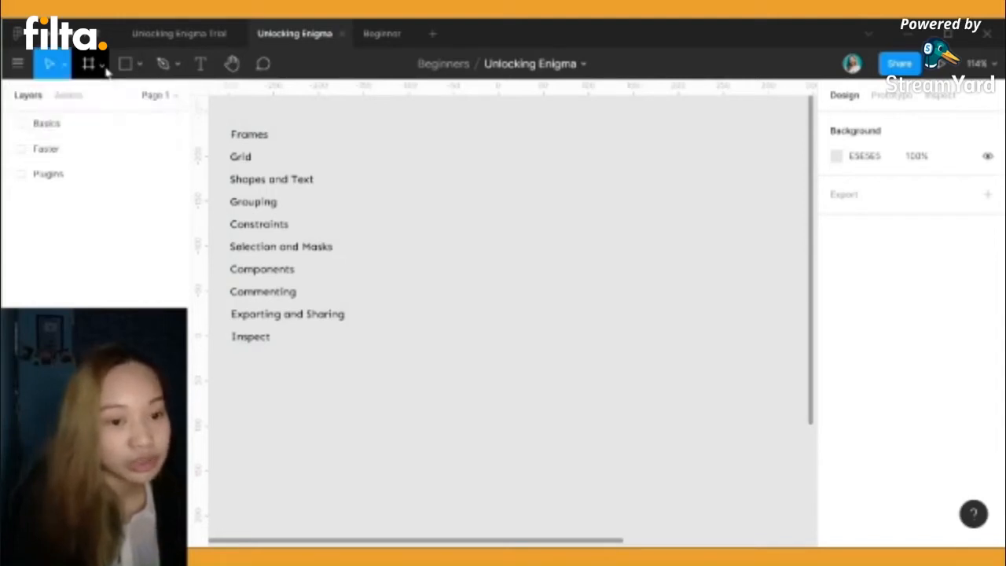
{"action": "left_click", "coordinate": [102, 66]}
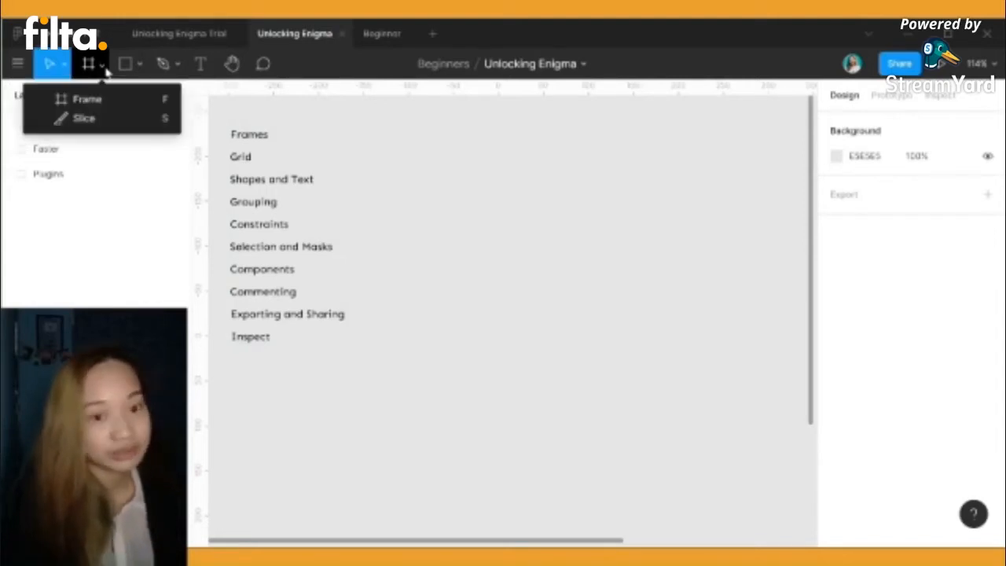
{"action": "key", "text": "Escape"}
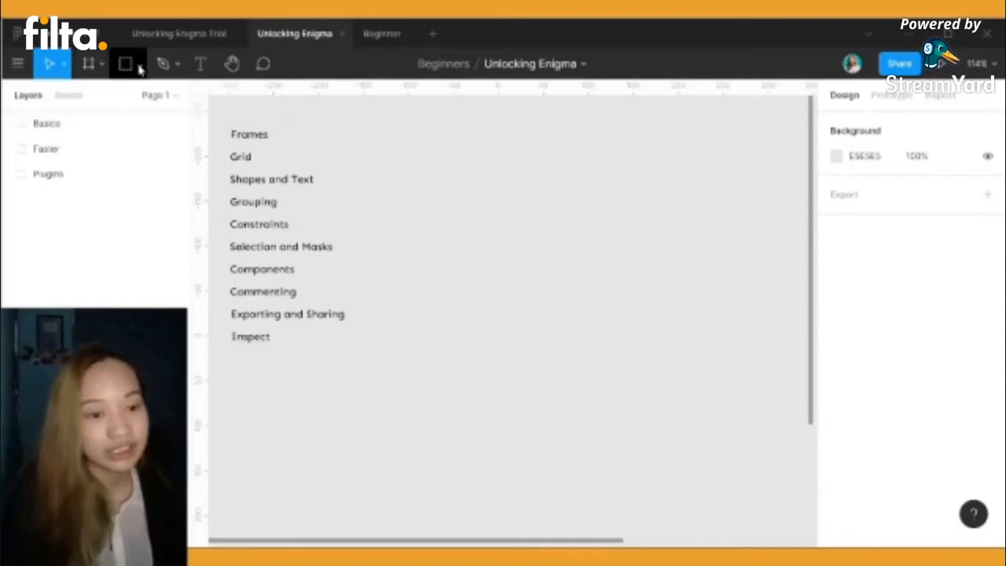
{"action": "left_click", "coordinate": [139, 67]}
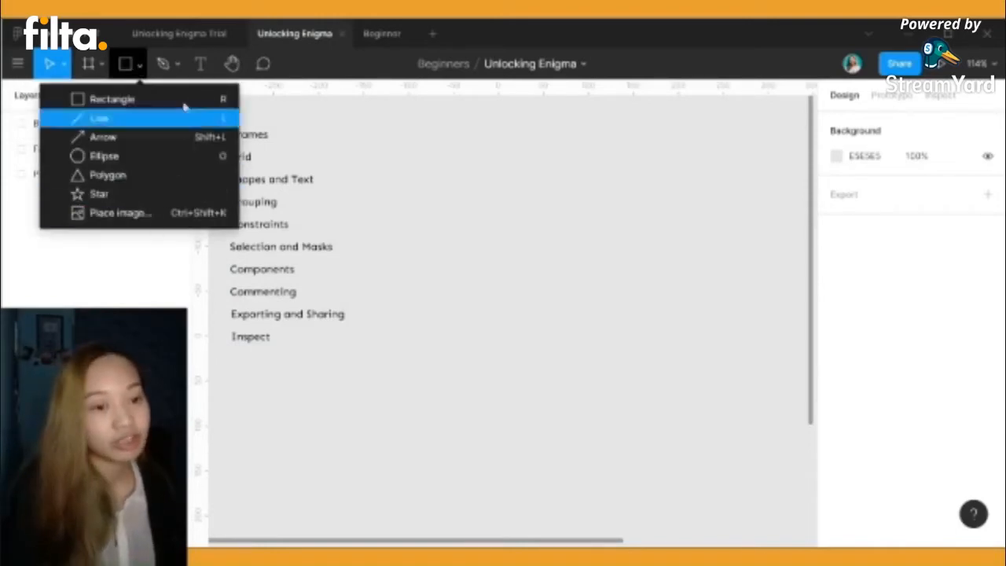
{"action": "left_click", "coordinate": [165, 65]}
{"action": "left_click", "coordinate": [179, 66]}
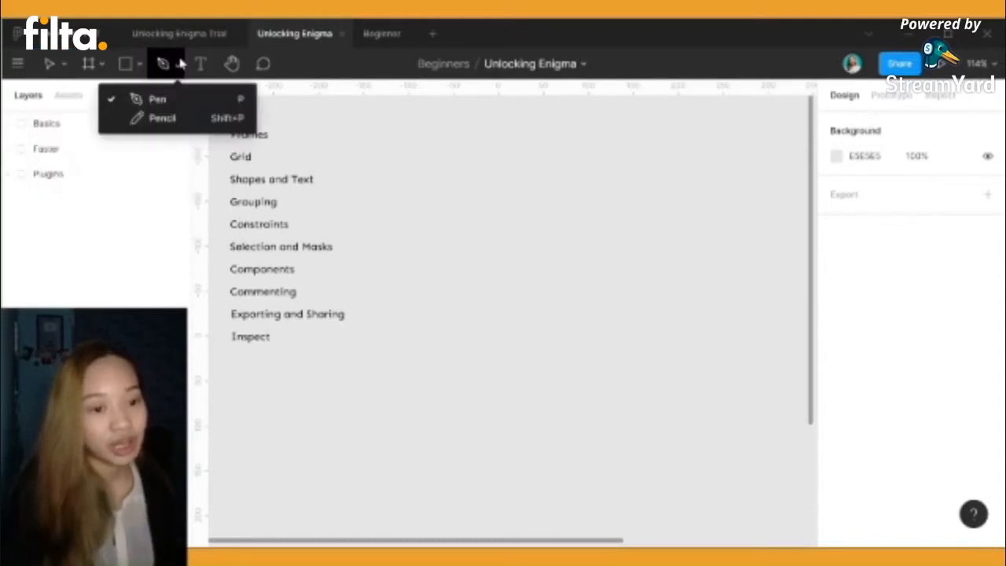
{"action": "left_click", "coordinate": [232, 64]}
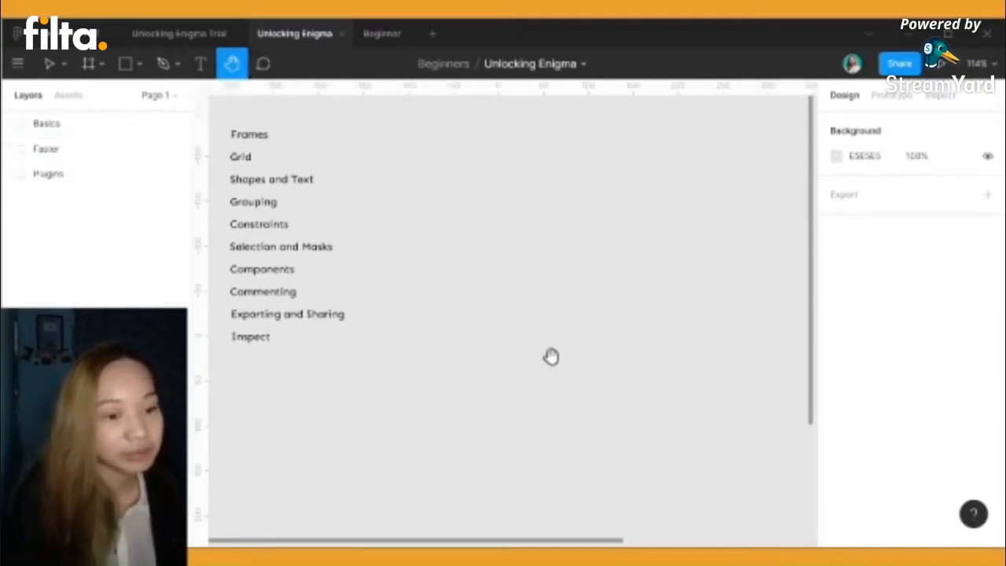
Draw a frame about 293 × 268 beside the Basics topic list
{"action": "left_click", "coordinate": [89, 64]}
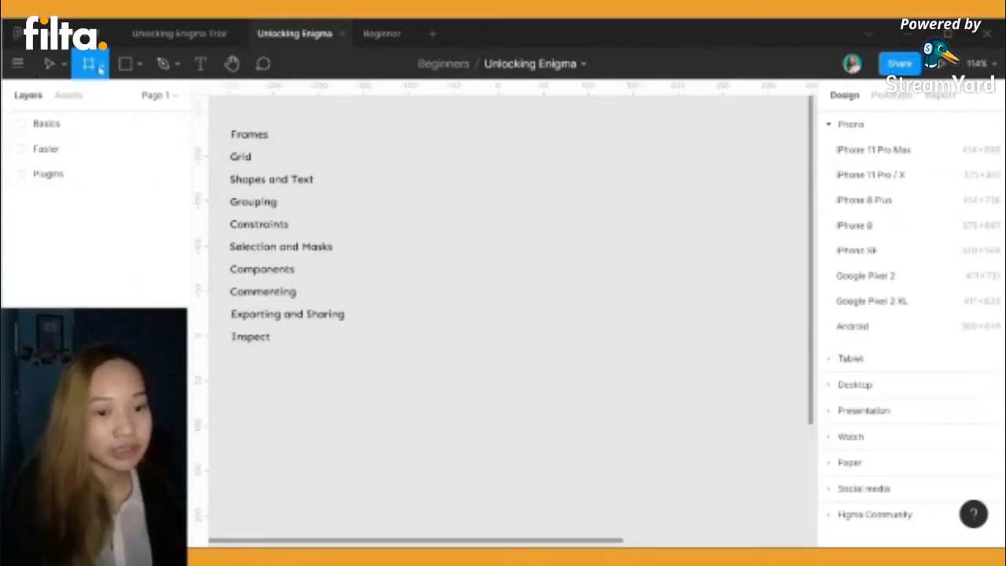
{"action": "scroll", "coordinate": [469, 222], "scroll_direction": "up", "scroll_amount": 1}
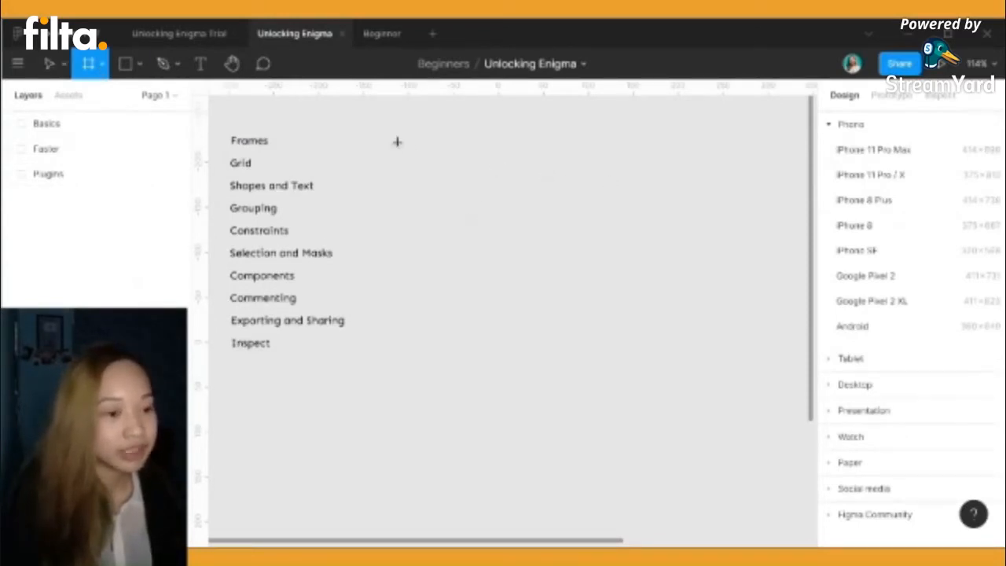
{"action": "left_click_drag", "start_coordinate": [390, 134], "coordinate": [470, 379]}
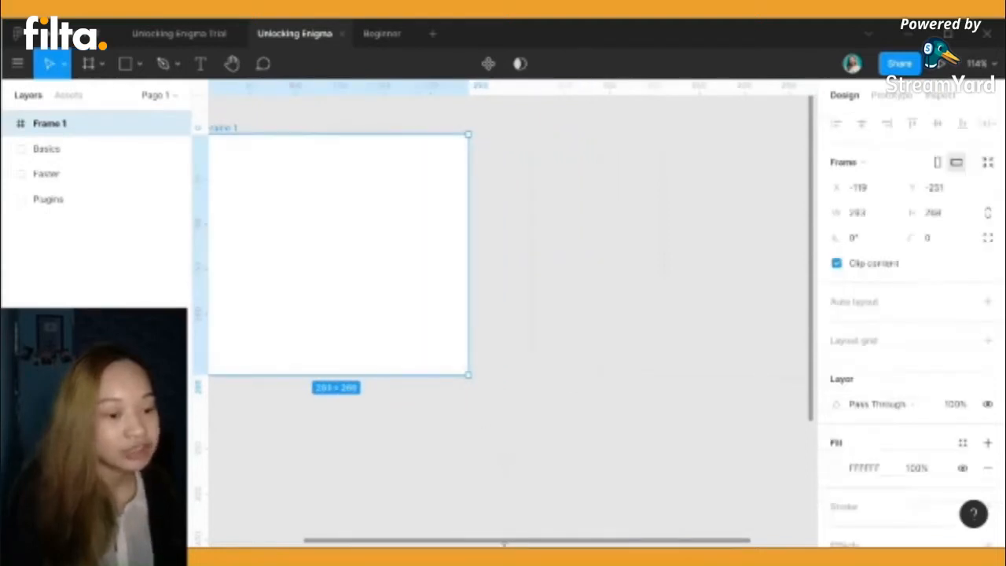
{"action": "left_click_drag", "start_coordinate": [509, 544], "coordinate": [332, 542]}
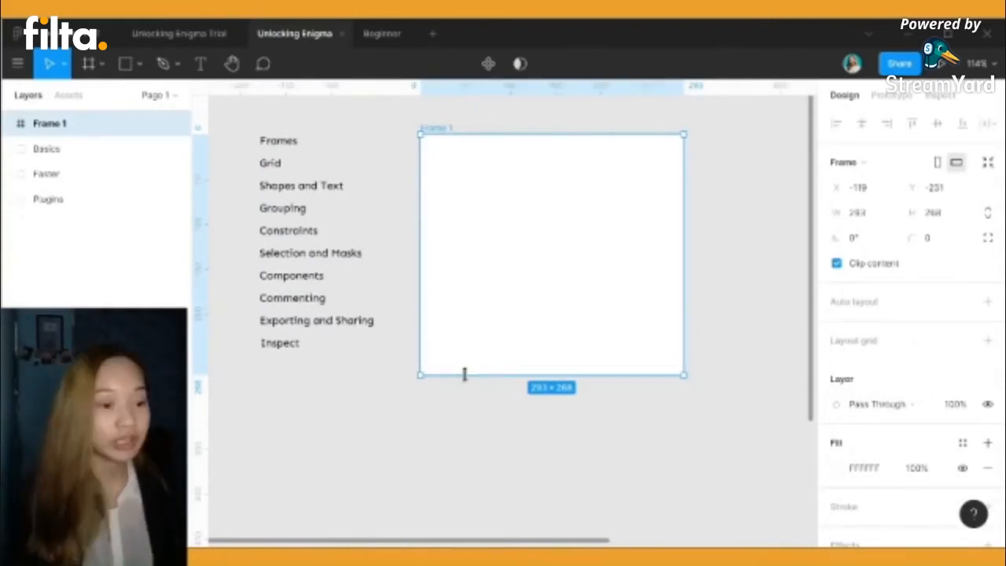
Examine the extent of the canvas and how the new frame sits among the three topic lists
{"action": "scroll", "coordinate": [463, 375], "scroll_direction": "down", "scroll_amount": 10}
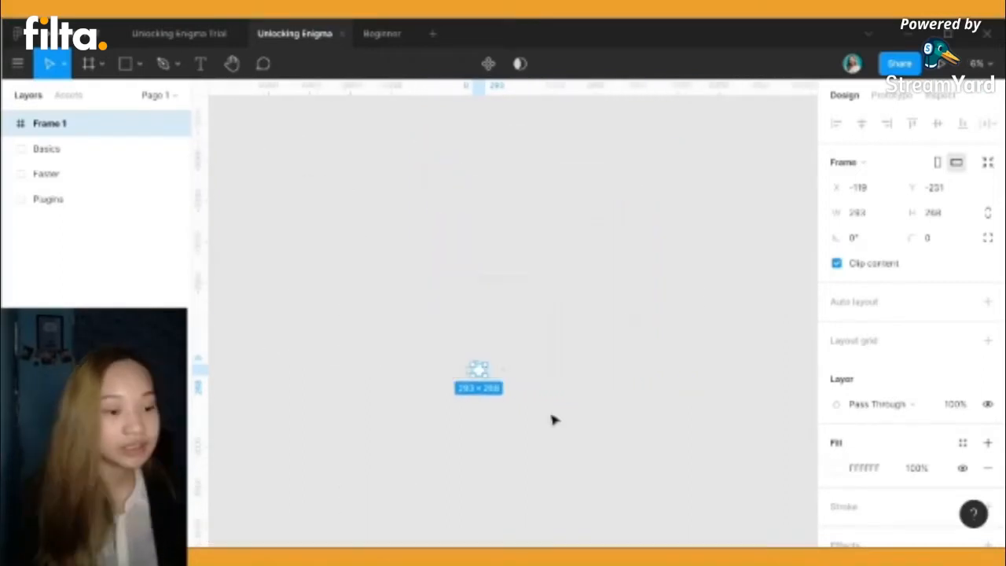
{"action": "scroll", "coordinate": [552, 419], "scroll_direction": "down", "scroll_amount": 2}
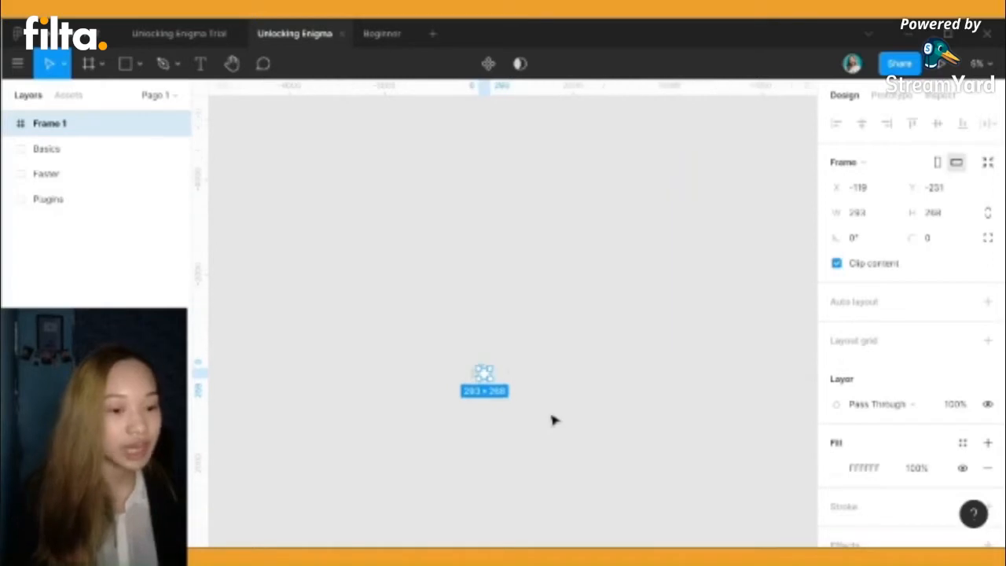
{"action": "scroll", "coordinate": [553, 419], "scroll_direction": "down", "scroll_amount": 1}
{"action": "scroll", "coordinate": [545, 417], "scroll_direction": "up", "scroll_amount": 3}
{"action": "scroll", "coordinate": [545, 417], "scroll_direction": "up", "scroll_amount": 5}
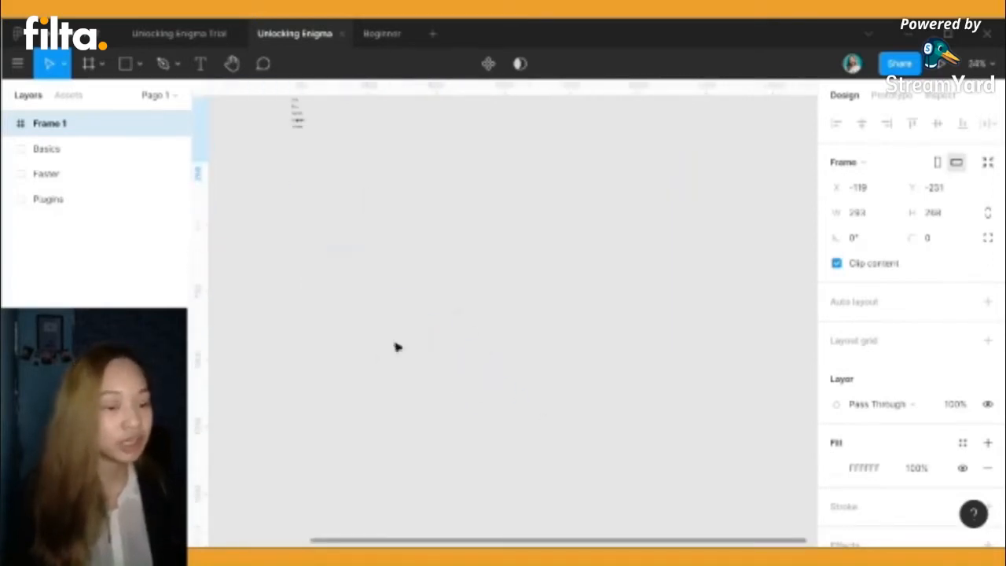
{"action": "left_click_drag", "start_coordinate": [418, 542], "coordinate": [259, 509]}
{"action": "left_click", "coordinate": [597, 418]}
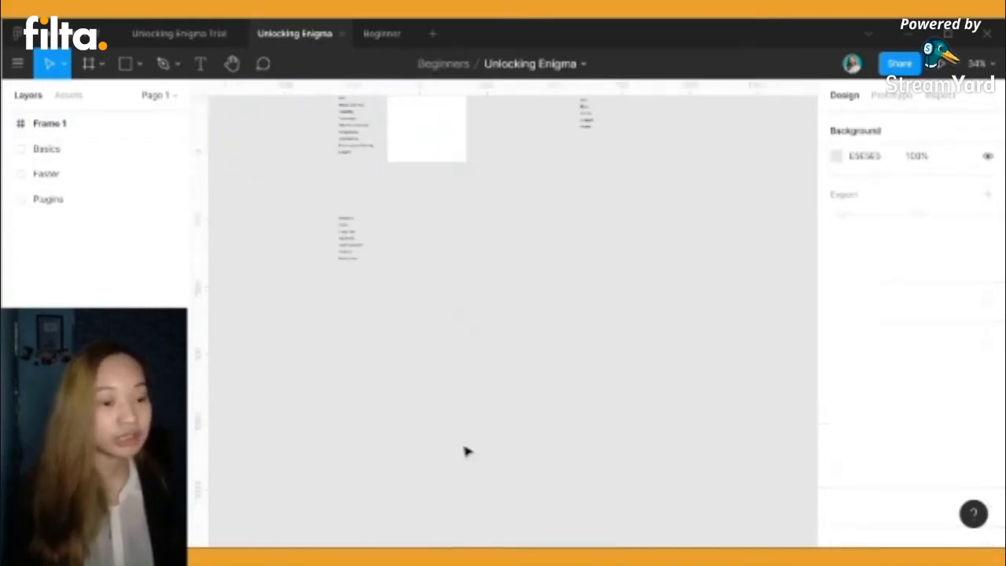
{"action": "scroll", "coordinate": [468, 370], "scroll_direction": "down", "scroll_amount": 2}
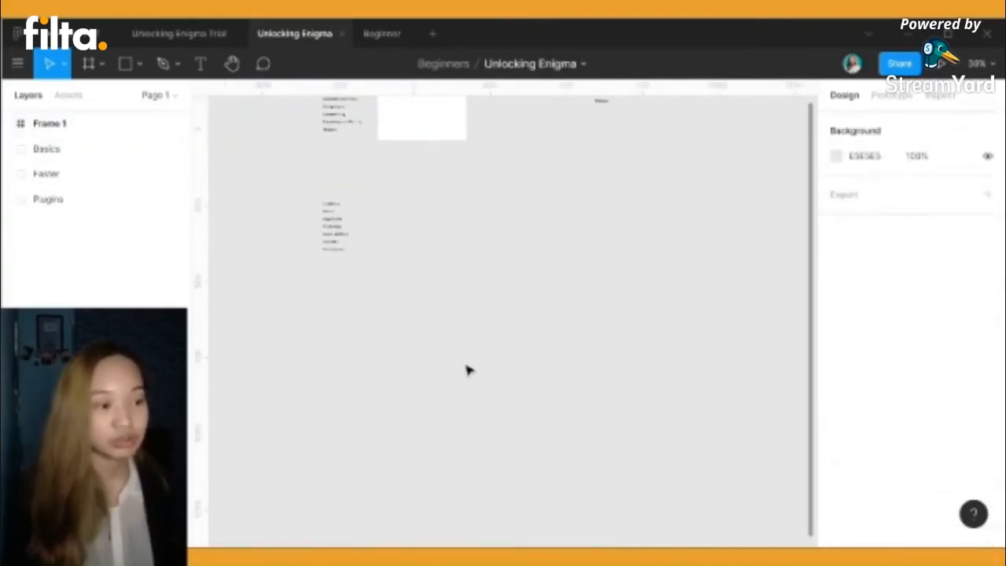
{"action": "scroll", "coordinate": [468, 370], "scroll_direction": "up", "scroll_amount": 3}
{"action": "left_click_drag", "start_coordinate": [496, 342], "coordinate": [431, 501]}
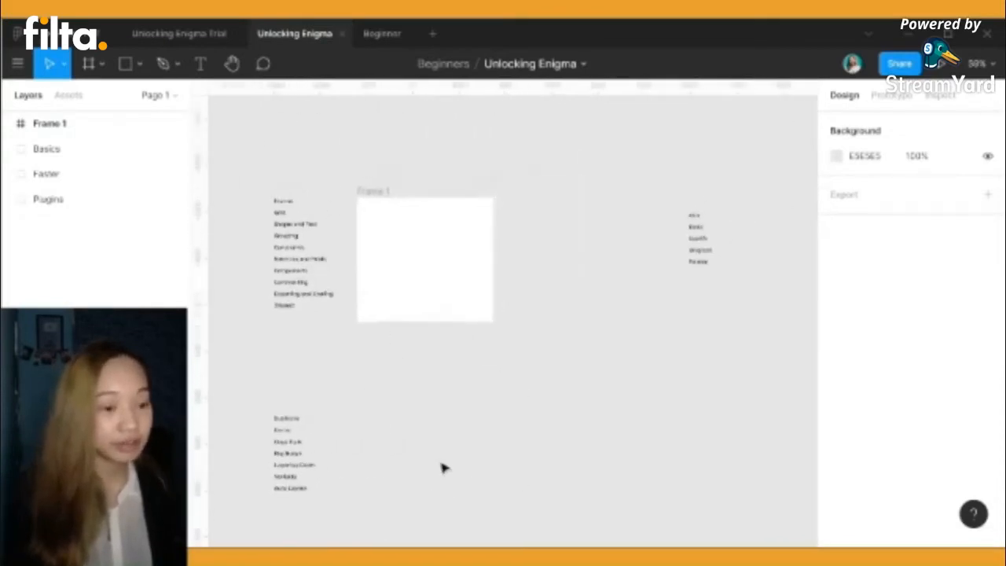
{"action": "left_click_drag", "start_coordinate": [409, 400], "coordinate": [383, 452]}
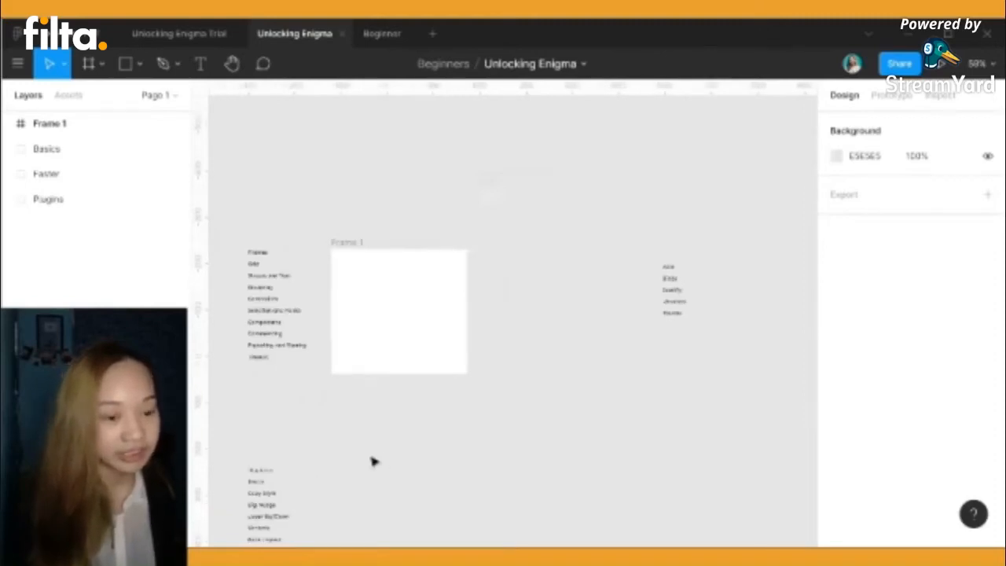
{"action": "scroll", "coordinate": [367, 467], "scroll_direction": "up", "scroll_amount": 3}
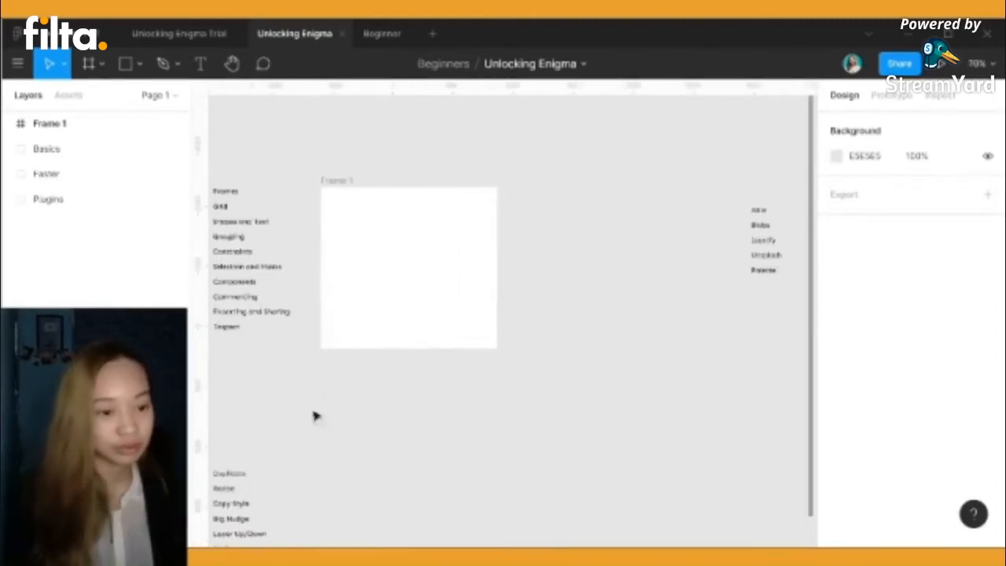
{"action": "scroll", "coordinate": [347, 416], "scroll_direction": "up", "scroll_amount": 3}
{"action": "scroll", "coordinate": [346, 416], "scroll_direction": "left", "scroll_amount": 3}
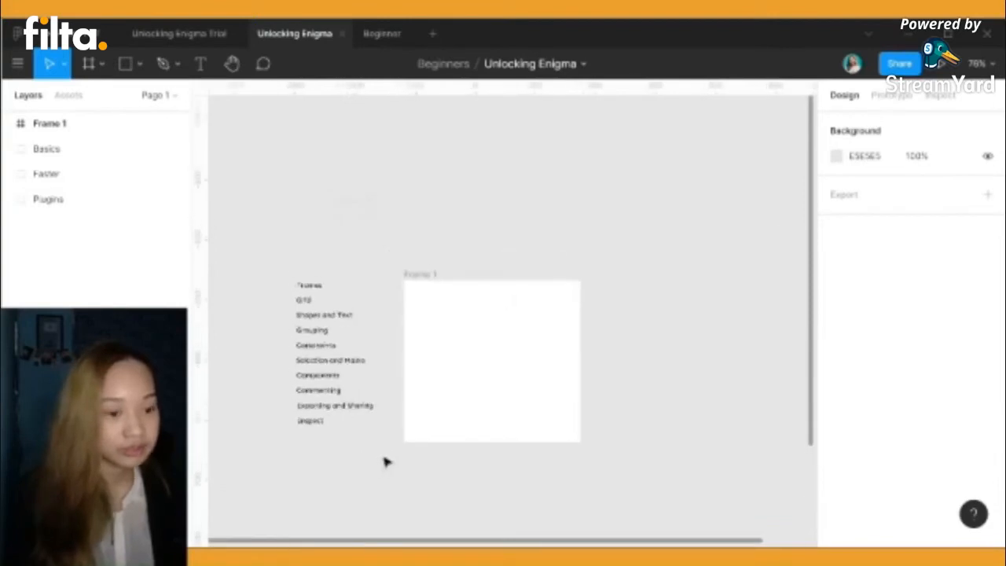
{"action": "scroll", "coordinate": [385, 463], "scroll_direction": "up", "scroll_amount": 5}
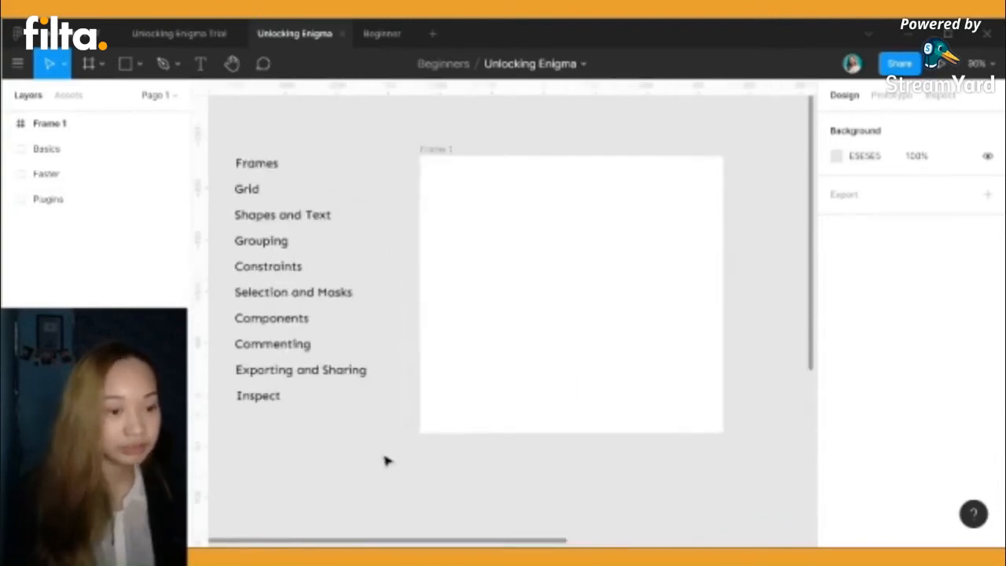
Delete the frame beside the Basics topic list
{"action": "left_click", "coordinate": [619, 312]}
{"action": "mouse_move", "coordinate": [594, 285]}
{"action": "left_mouse_down"}
{"action": "mouse_move", "coordinate": [595, 276]}
{"action": "mouse_move", "coordinate": [597, 284]}
{"action": "left_mouse_up"}
{"action": "key", "text": "Delete"}
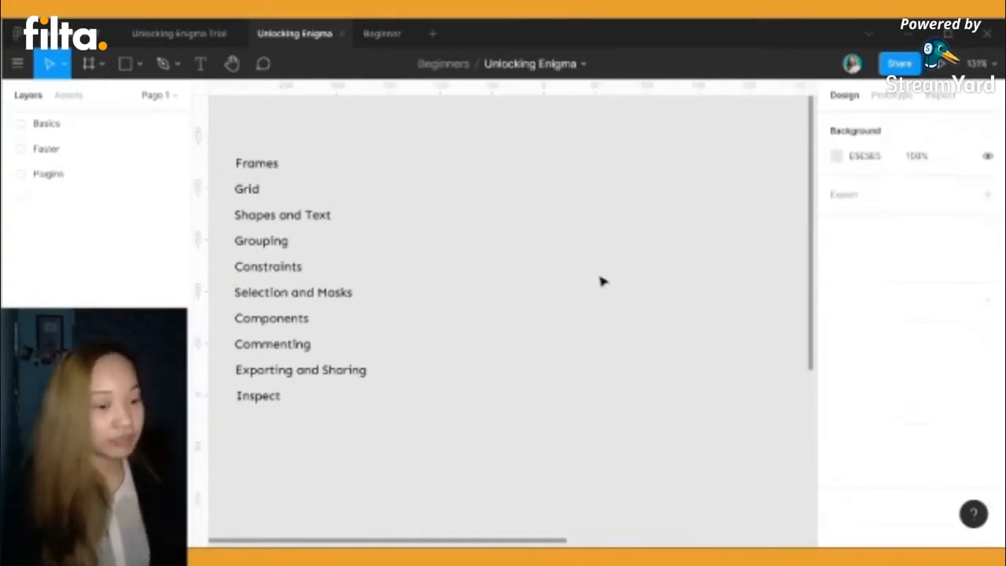
Draw a new frame about 245 × 188 beside the Basics topic list with the Frame tool
{"action": "left_click", "coordinate": [88, 68]}
{"action": "left_click", "coordinate": [100, 69]}
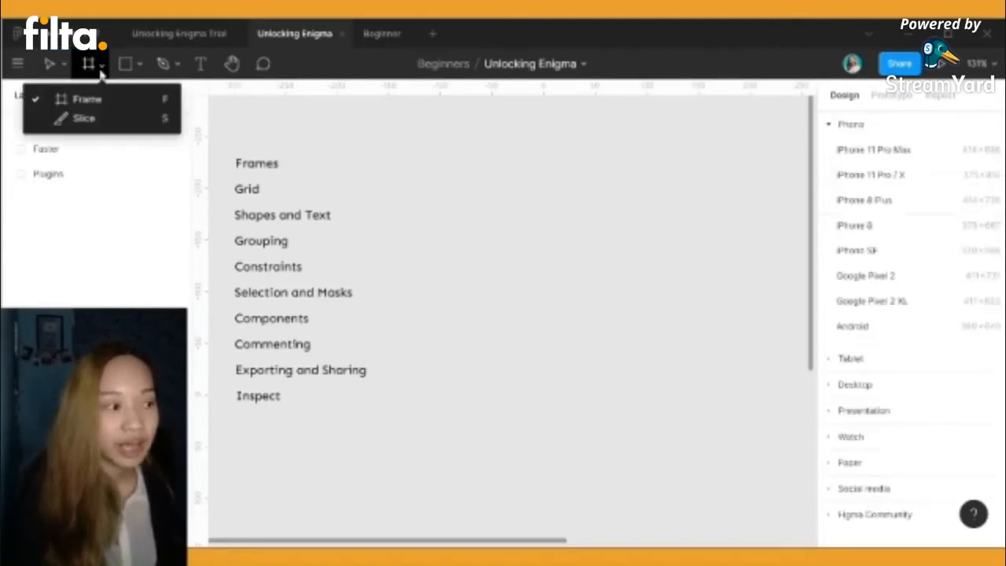
{"action": "left_click", "coordinate": [93, 99]}
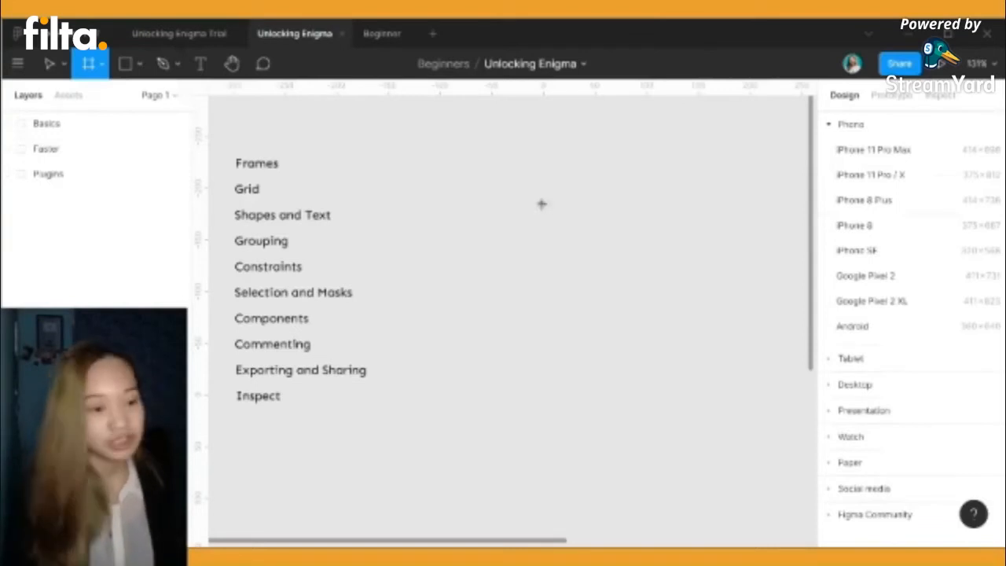
{"action": "mouse_move", "coordinate": [428, 156]}
{"action": "left_mouse_down"}
{"action": "mouse_move", "coordinate": [660, 385]}
{"action": "mouse_move", "coordinate": [667, 350]}
{"action": "left_mouse_up"}
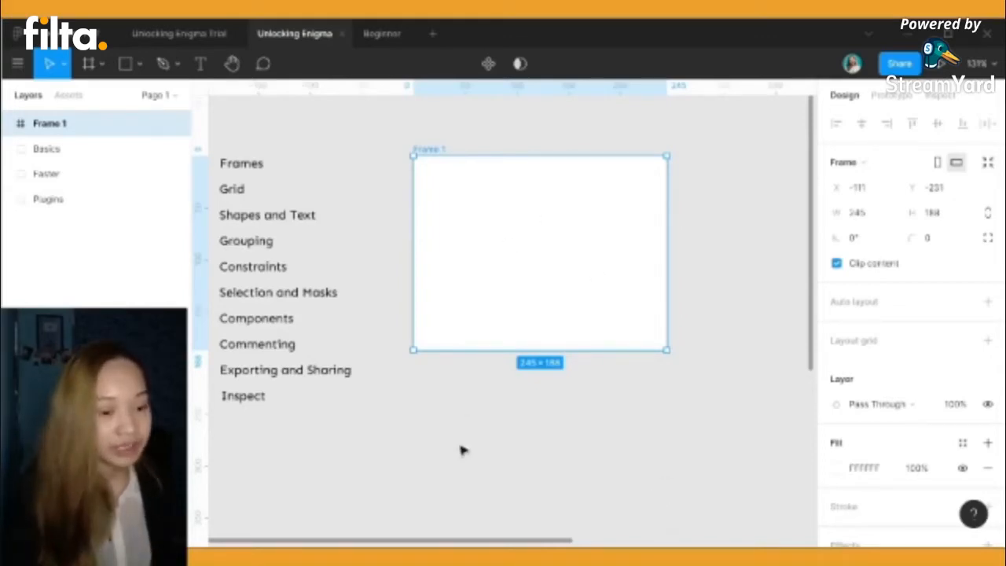
{"action": "scroll", "coordinate": [400, 485], "scroll_direction": "left", "scroll_amount": 2}
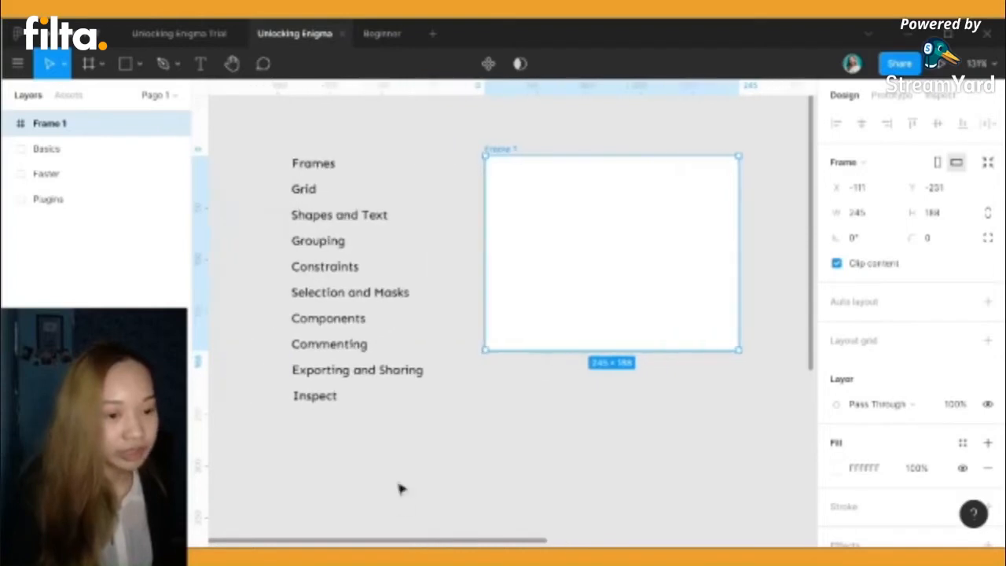
Make the Frames entry at the head of the Basics topic list bold and deselect it
{"action": "left_click", "coordinate": [313, 161]}
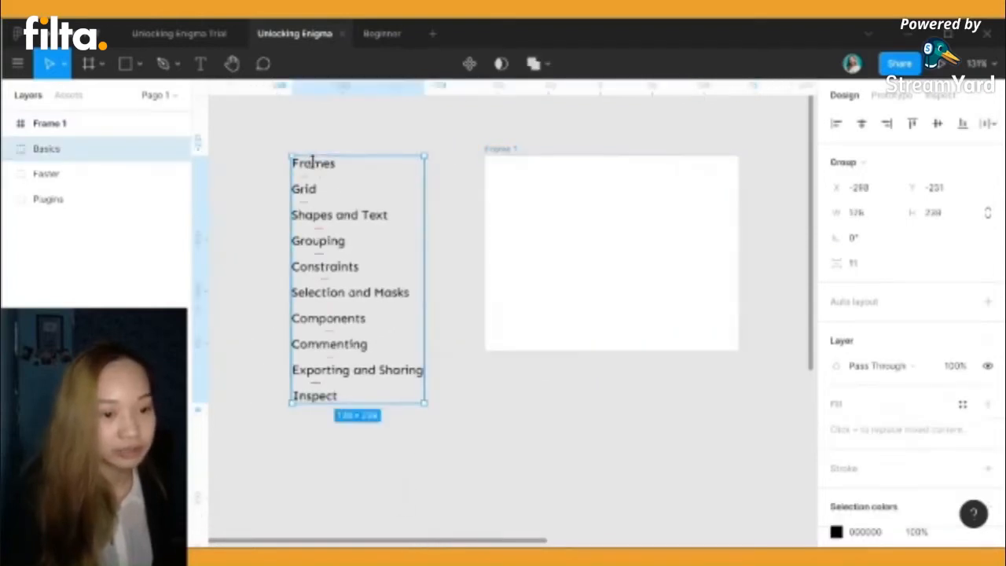
{"action": "double_click", "coordinate": [330, 172]}
{"action": "key", "text": "ctrl+b"}
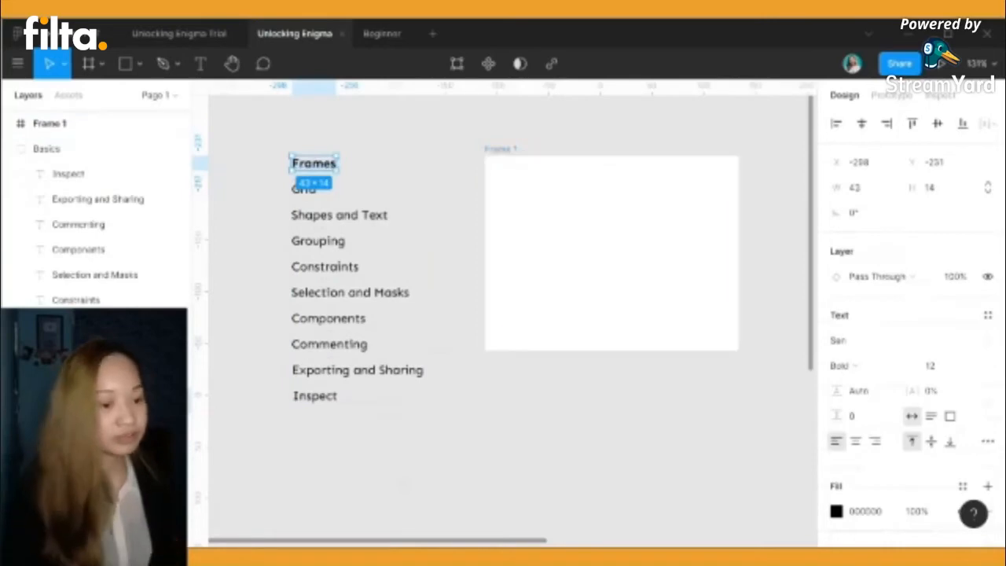
{"action": "left_click", "coordinate": [532, 479]}
{"action": "left_click_drag", "start_coordinate": [374, 542], "coordinate": [404, 539]}
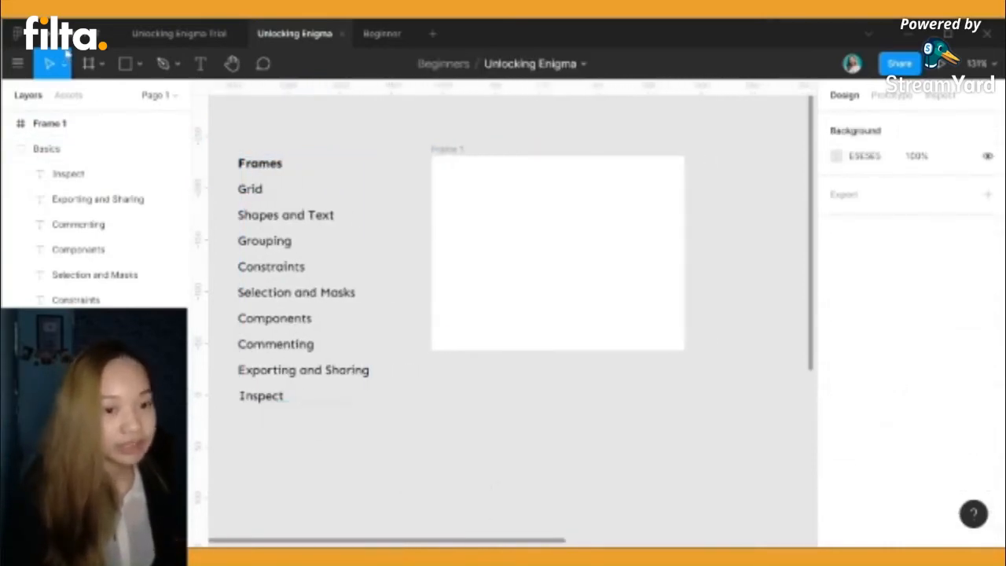
Activate the Frame tool and examine its preset sizes under Phone, Watch, Paper, Social media and Figma Community
{"action": "left_click", "coordinate": [89, 65]}
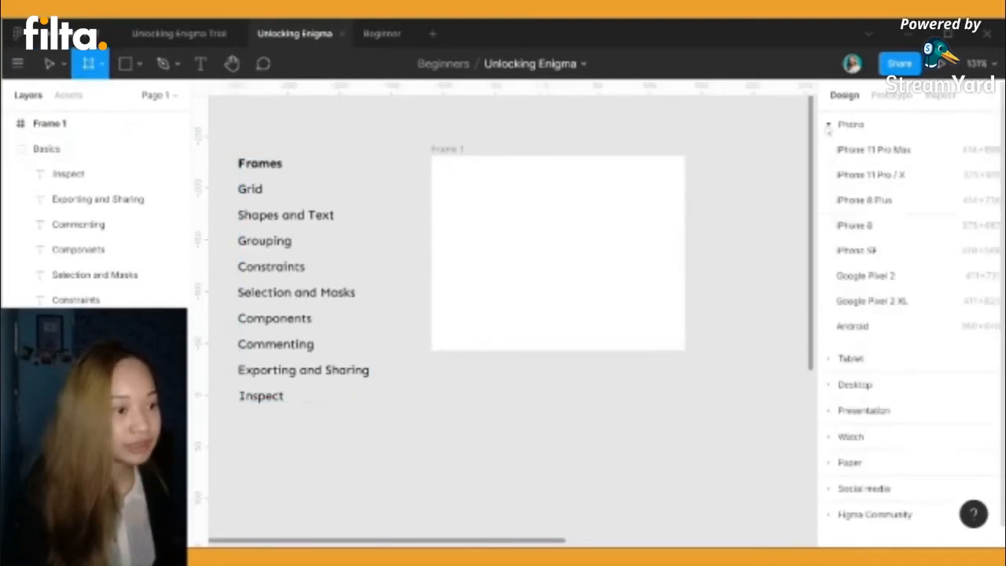
{"action": "left_click", "coordinate": [828, 126]}
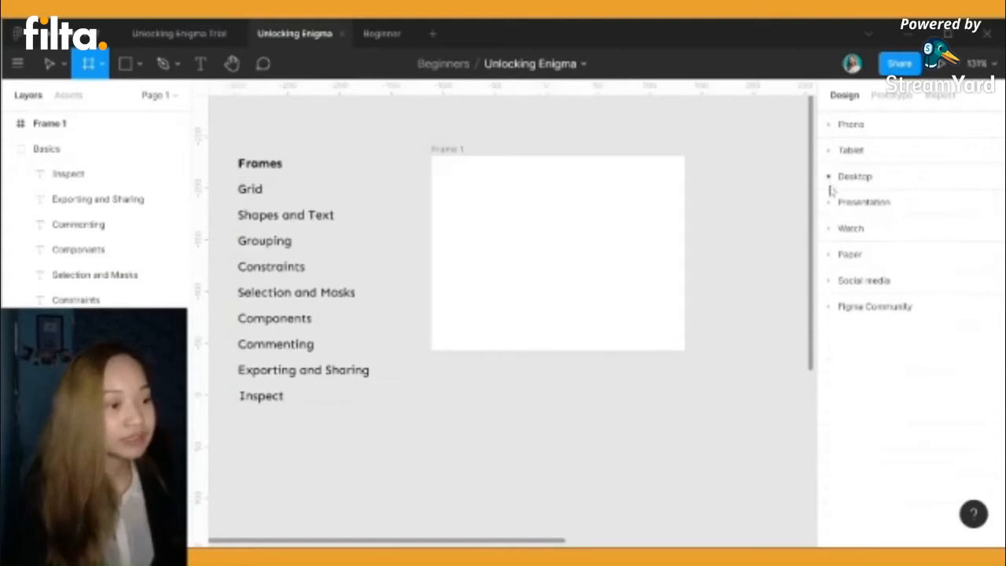
{"action": "left_click", "coordinate": [830, 235]}
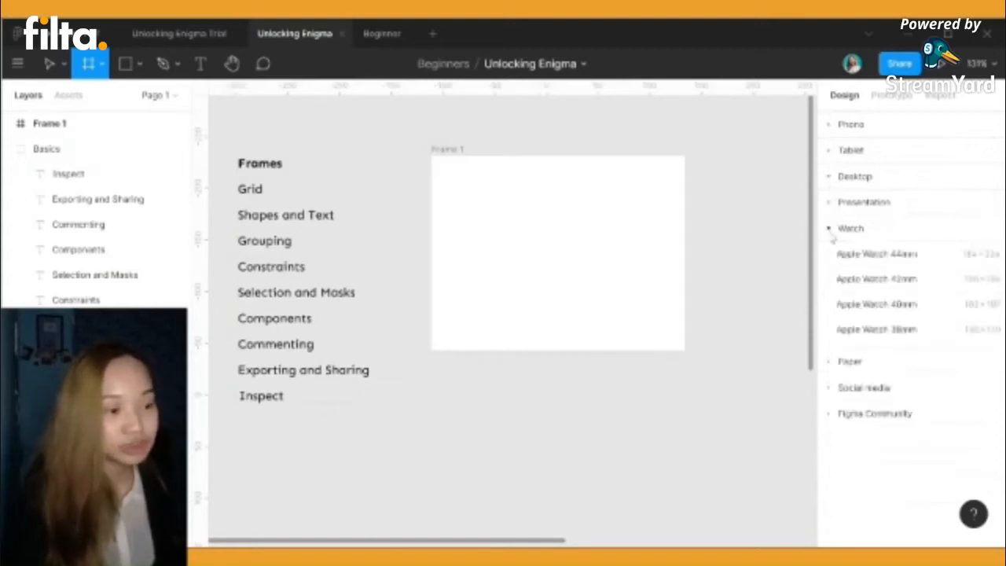
{"action": "left_click", "coordinate": [829, 234]}
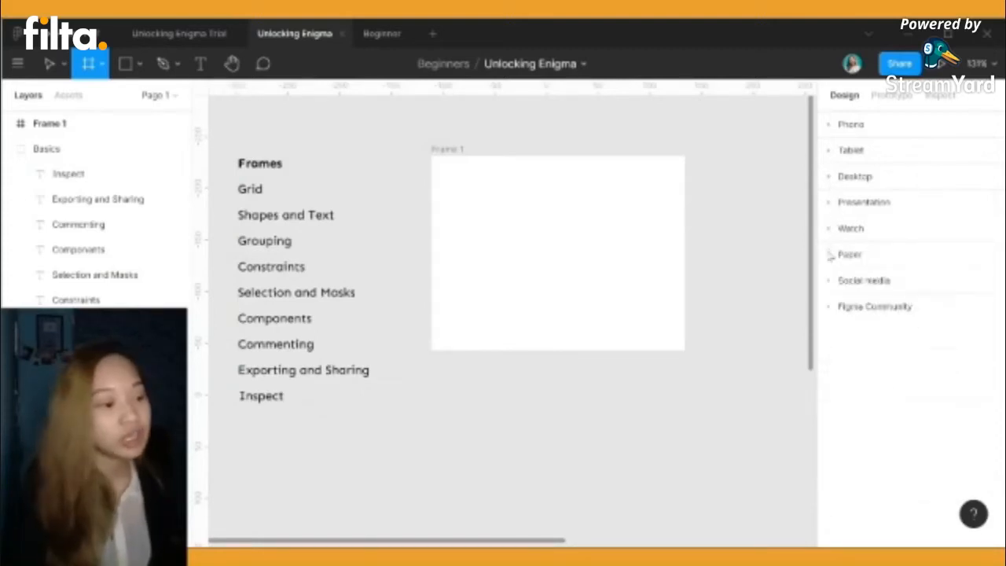
{"action": "left_click", "coordinate": [830, 254]}
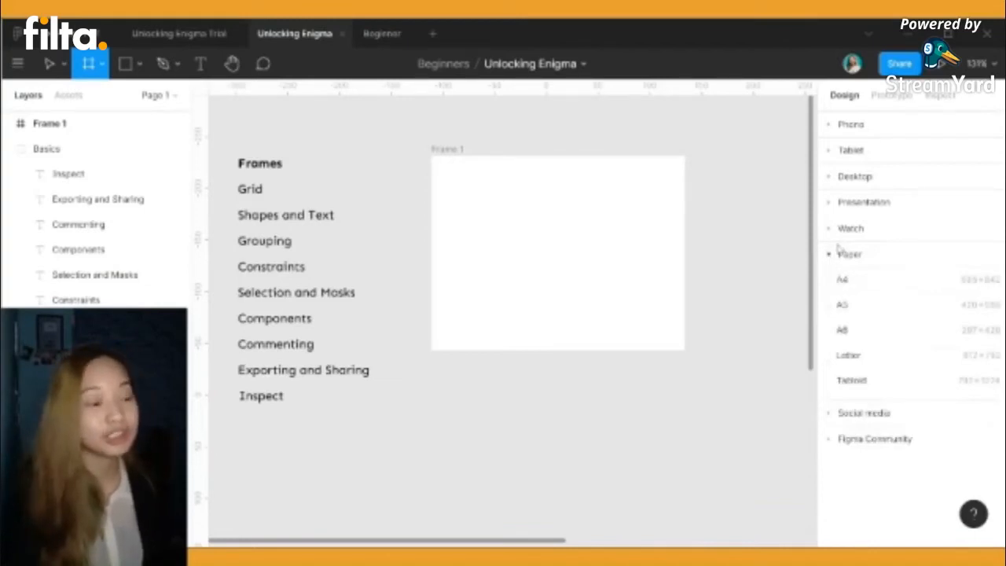
{"action": "left_click", "coordinate": [829, 254]}
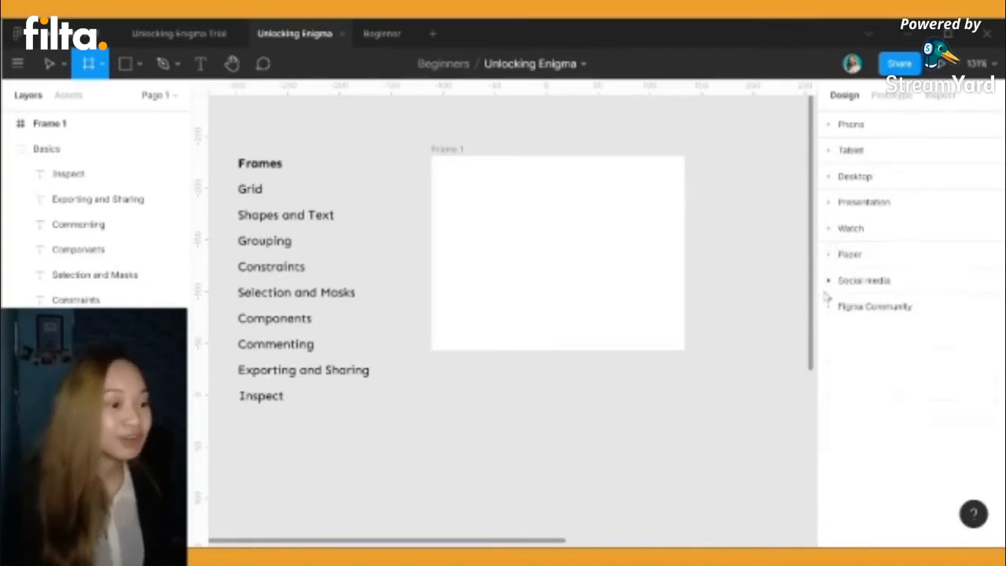
{"action": "left_click", "coordinate": [829, 281]}
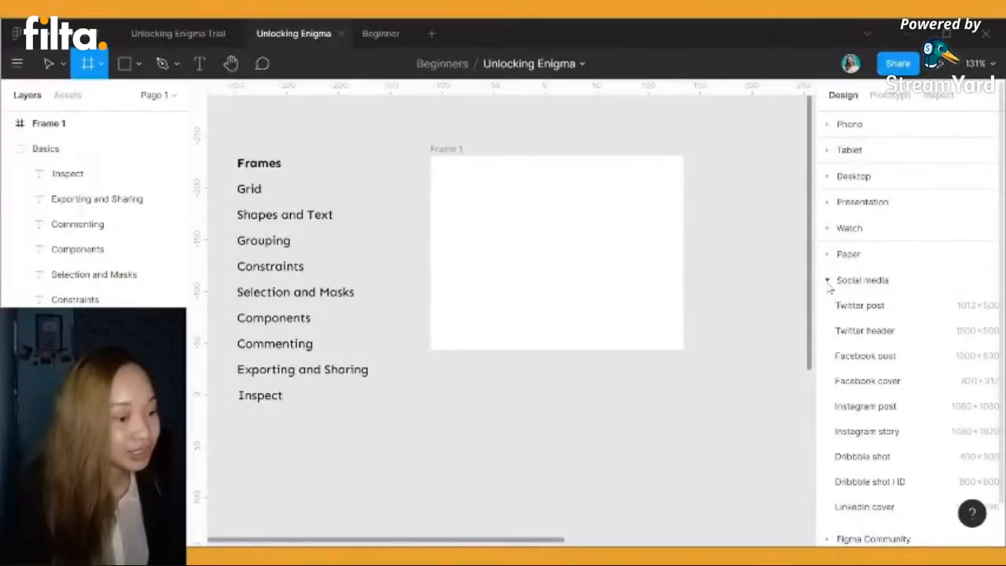
{"action": "left_click", "coordinate": [829, 281]}
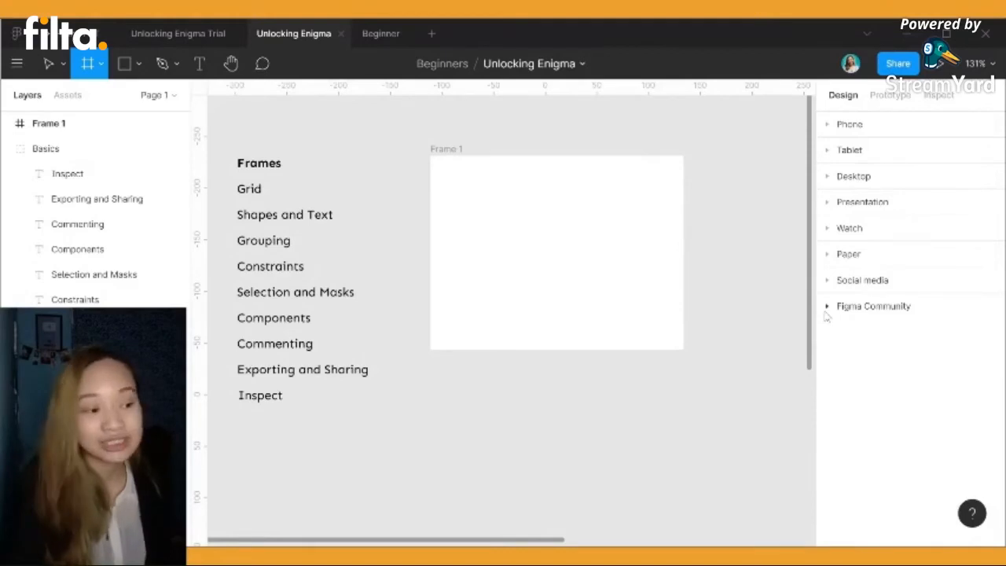
{"action": "left_click", "coordinate": [826, 314]}
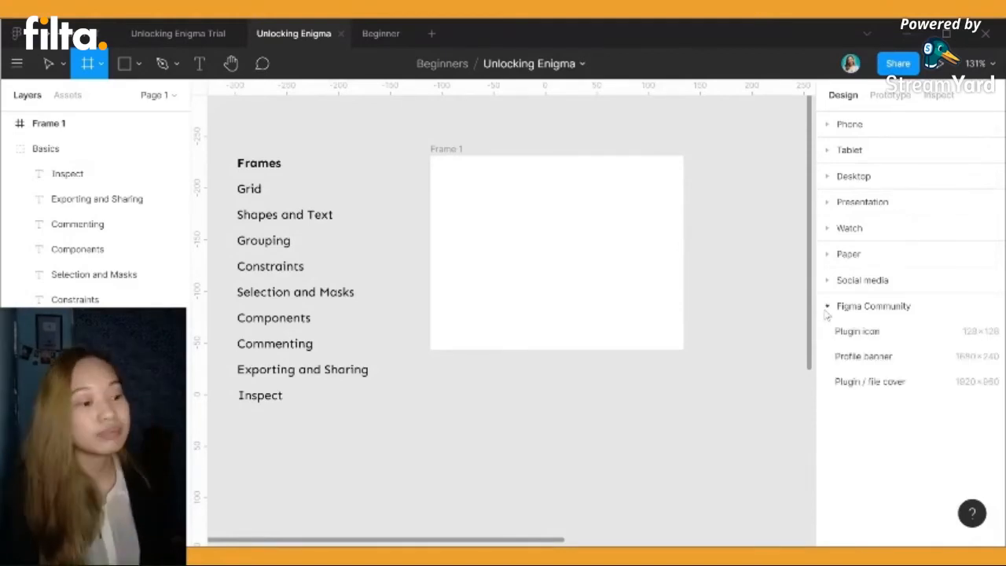
{"action": "left_click", "coordinate": [825, 314]}
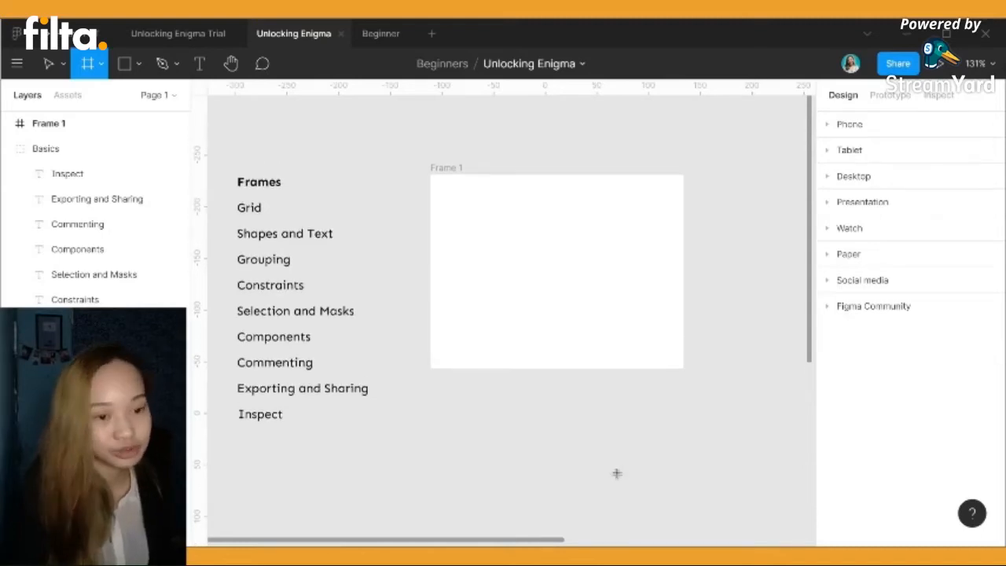
Create a frame from the iPhone 8 phone preset and delete it again
{"action": "scroll", "coordinate": [617, 471], "scroll_direction": "down", "scroll_amount": 1}
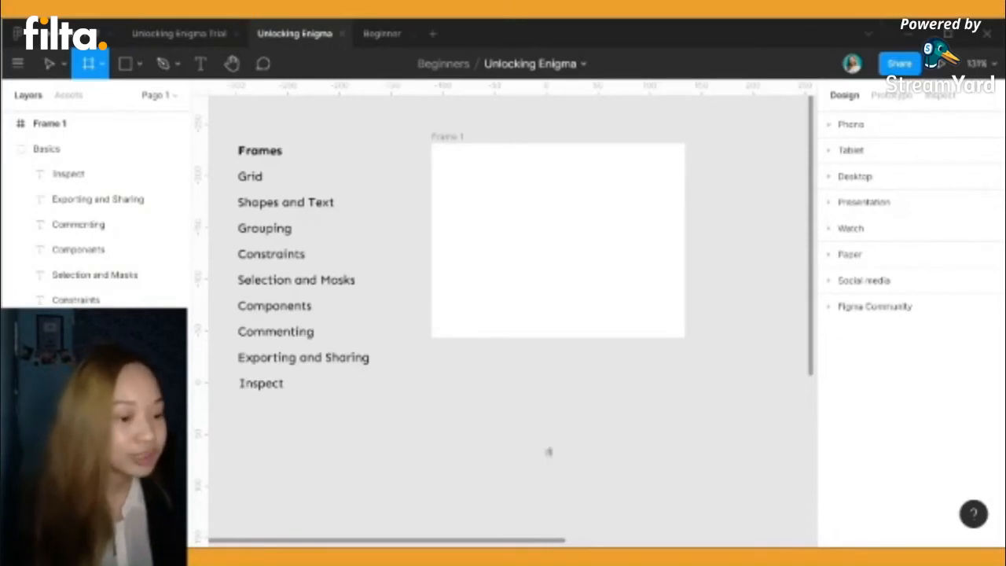
{"action": "left_click_drag", "start_coordinate": [526, 542], "coordinate": [538, 543]}
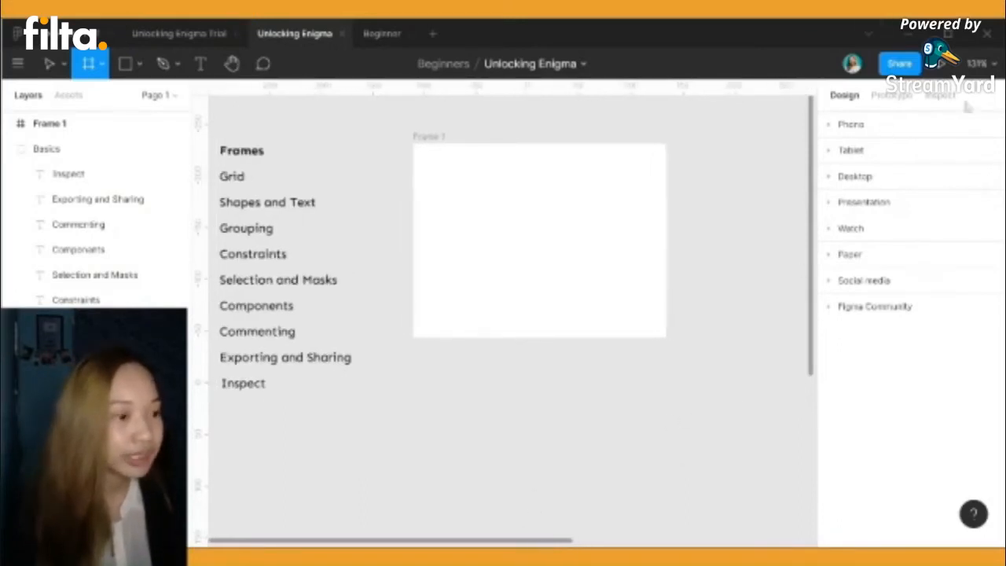
{"action": "left_click", "coordinate": [833, 125]}
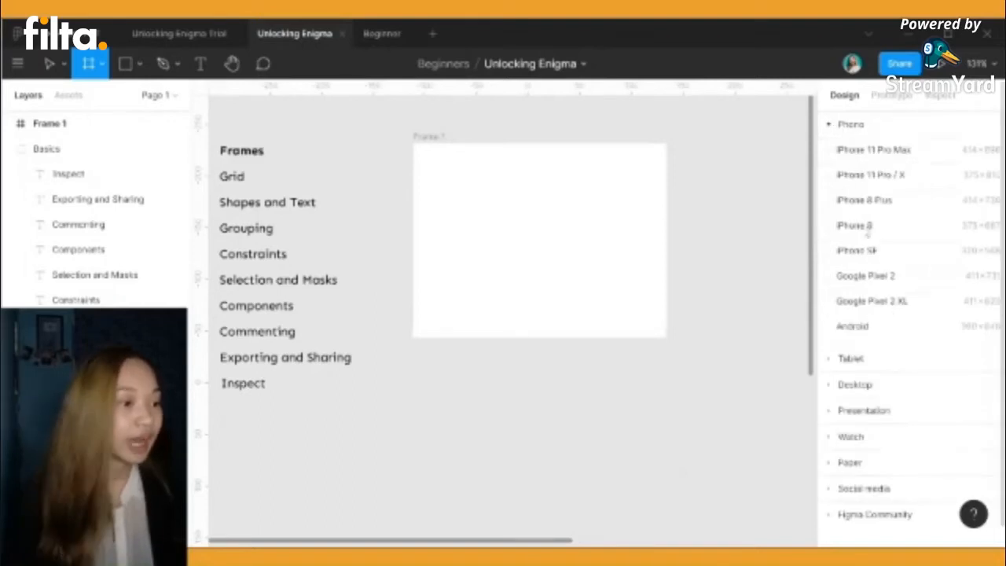
{"action": "left_click", "coordinate": [862, 225]}
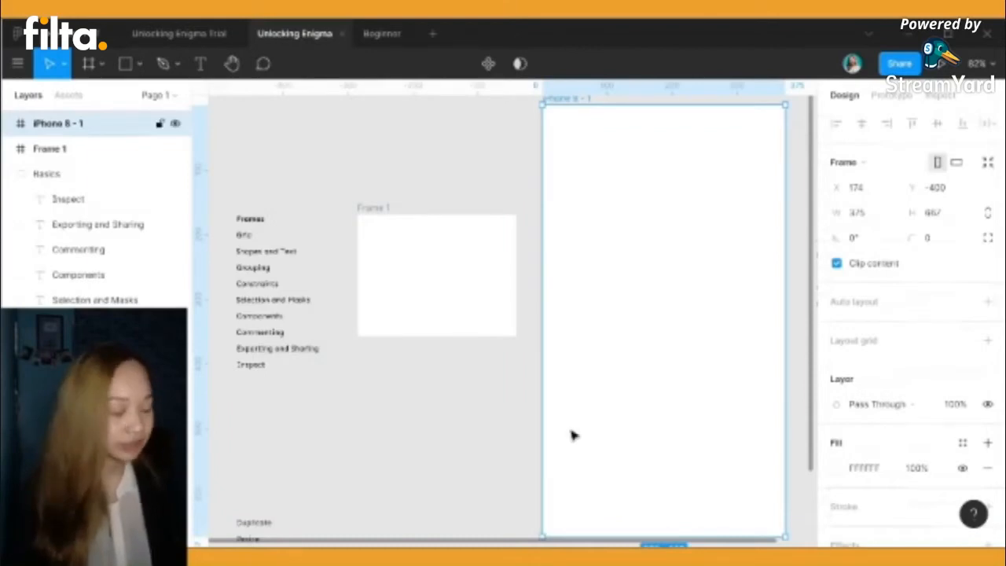
{"action": "key", "text": "Delete"}
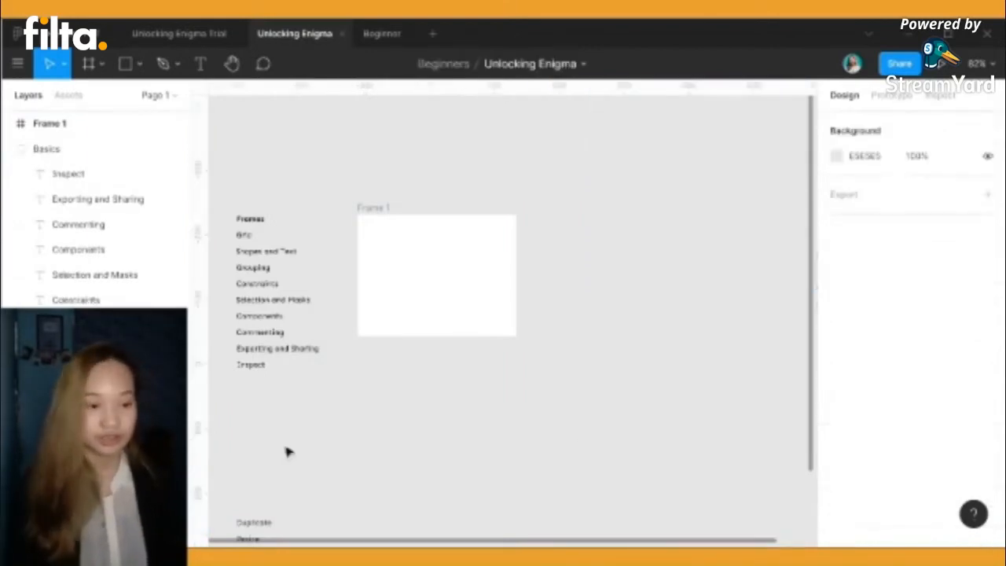
Rename the frame beside the Basics topic list as "Frames Tutorial" and deselect it
{"action": "scroll", "coordinate": [285, 449], "scroll_direction": "up", "scroll_amount": 5}
{"action": "scroll", "coordinate": [285, 449], "scroll_direction": "up", "scroll_amount": 1}
{"action": "key", "text": "space"}
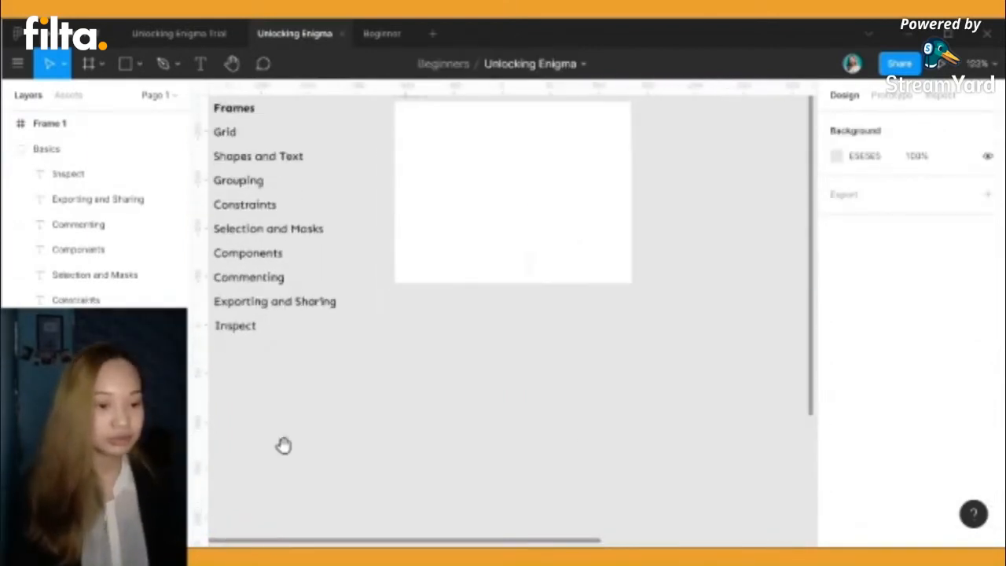
{"action": "left_click_drag", "start_coordinate": [338, 236], "coordinate": [377, 347]}
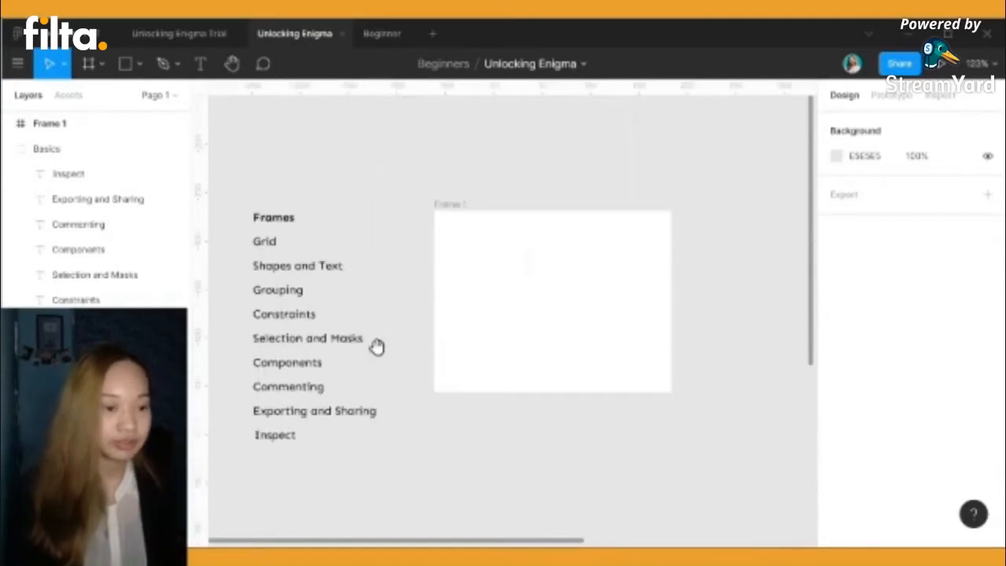
{"action": "scroll", "coordinate": [391, 355], "scroll_direction": "up", "scroll_amount": 1}
{"action": "scroll", "coordinate": [391, 355], "scroll_direction": "up", "scroll_amount": 2}
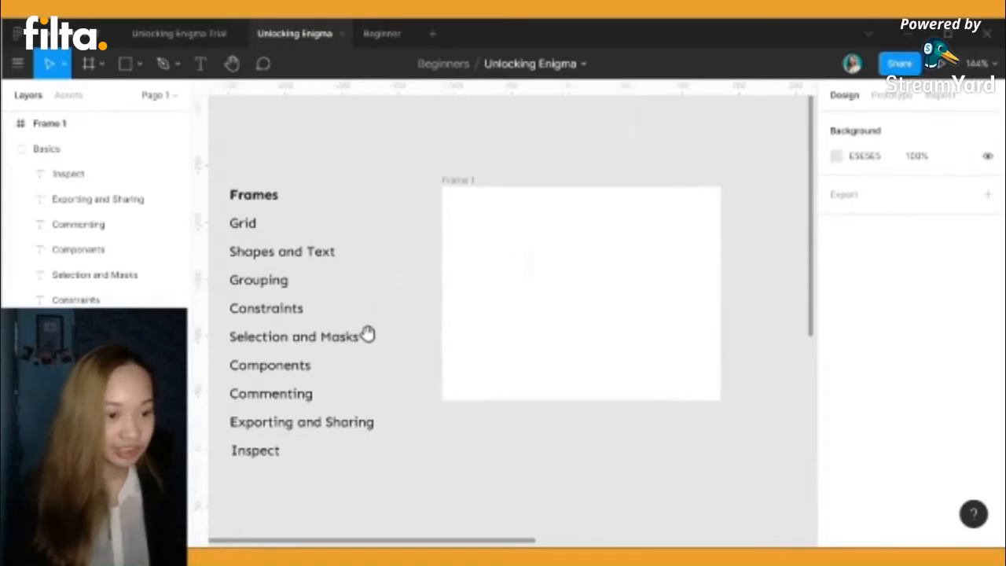
{"action": "left_click", "coordinate": [474, 267]}
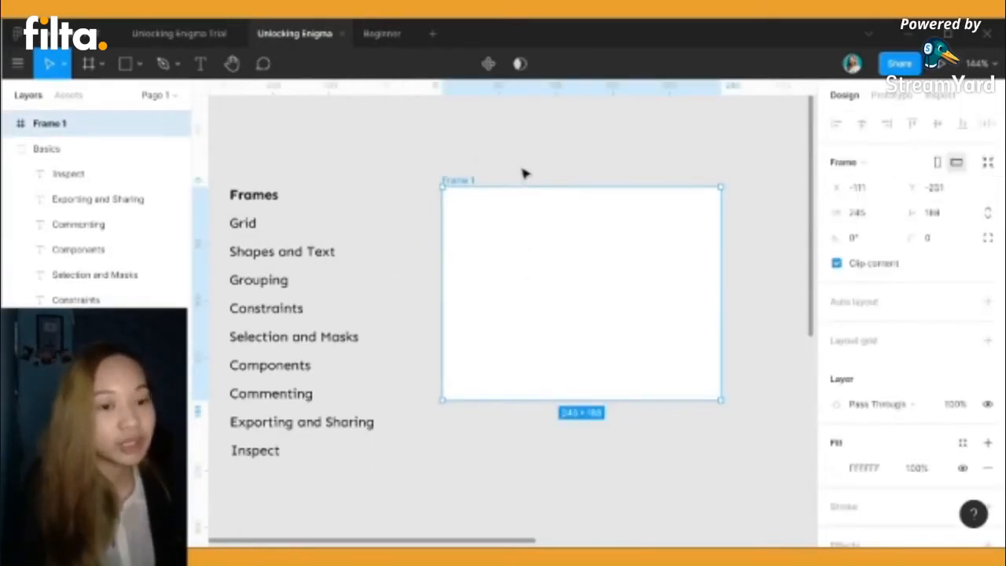
{"action": "double_click", "coordinate": [464, 182]}
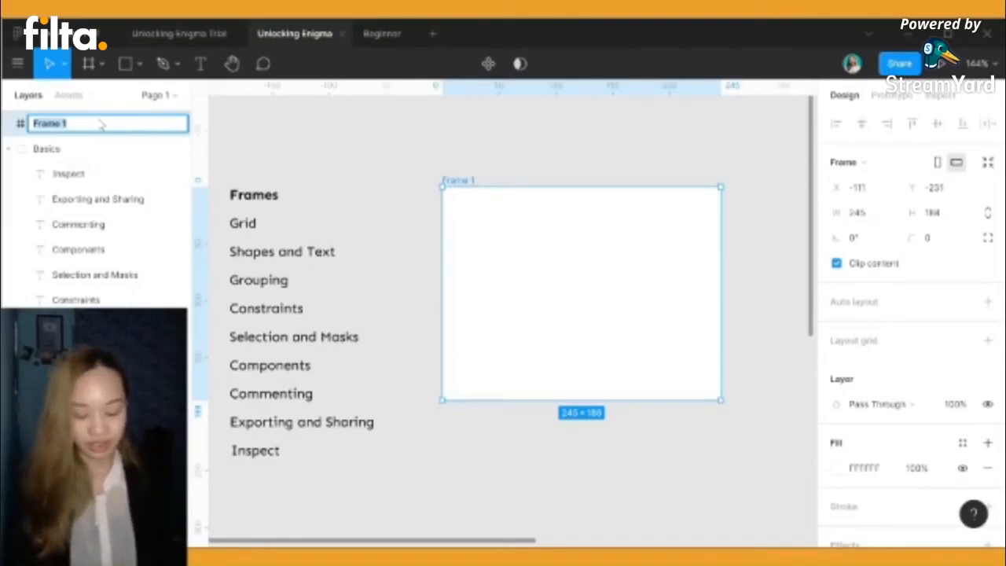
{"action": "type", "text": "Frames"}
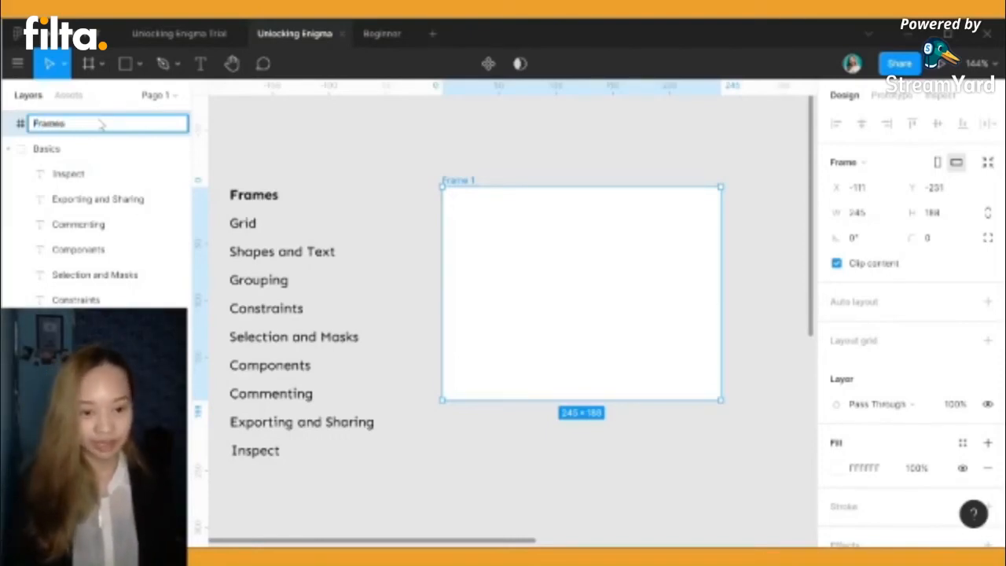
{"action": "type", "text": " Tutor"}
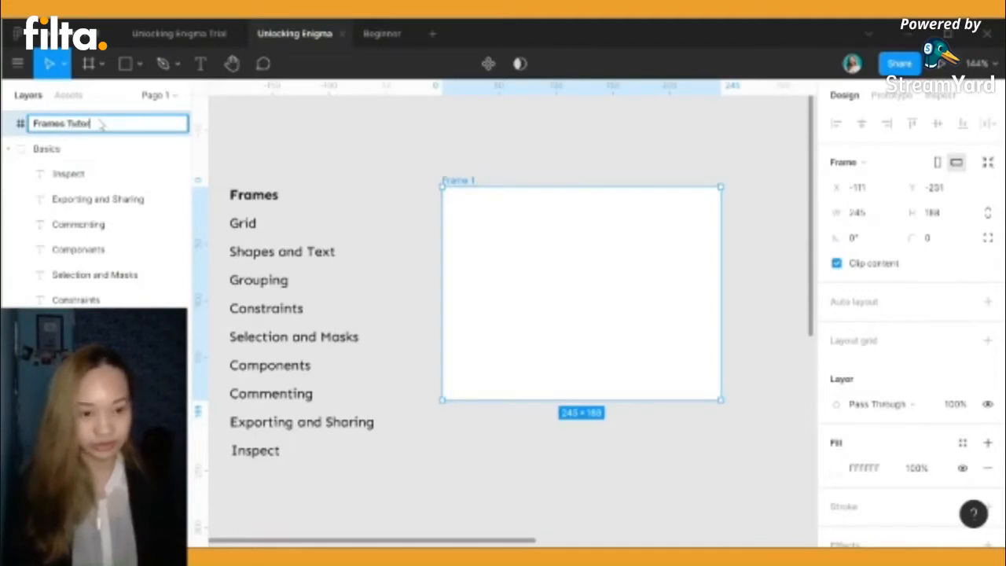
{"action": "type", "text": "ial"}
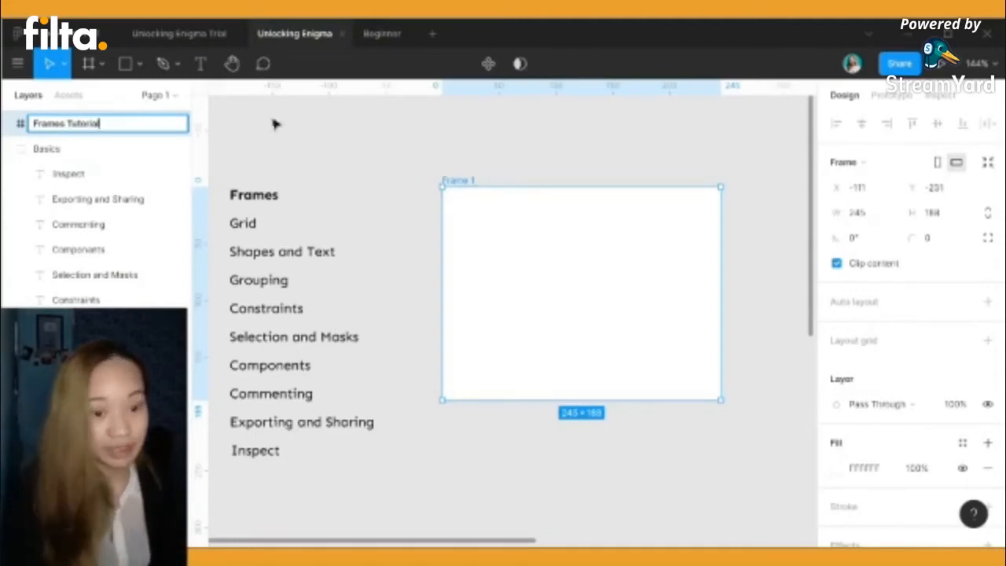
{"action": "left_click", "coordinate": [306, 145]}
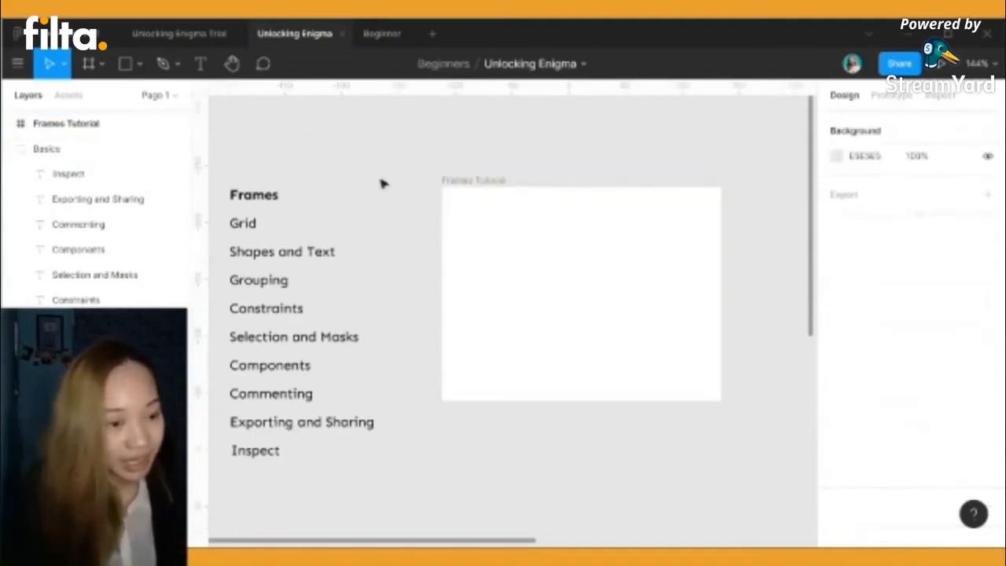
Make the Grid entry in the Basics topic list bold and deselect it
{"action": "left_click", "coordinate": [19, 148]}
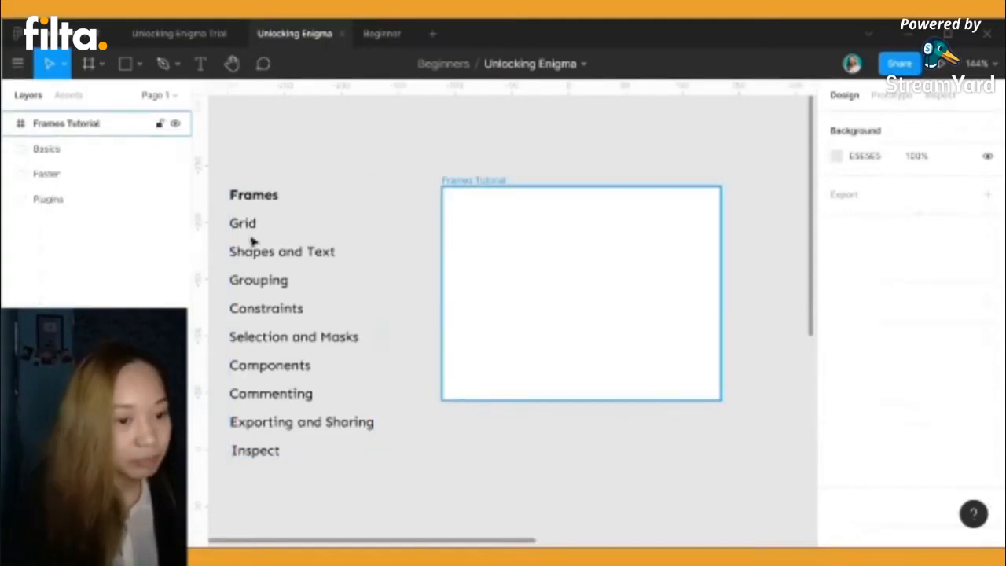
{"action": "left_click", "coordinate": [240, 226]}
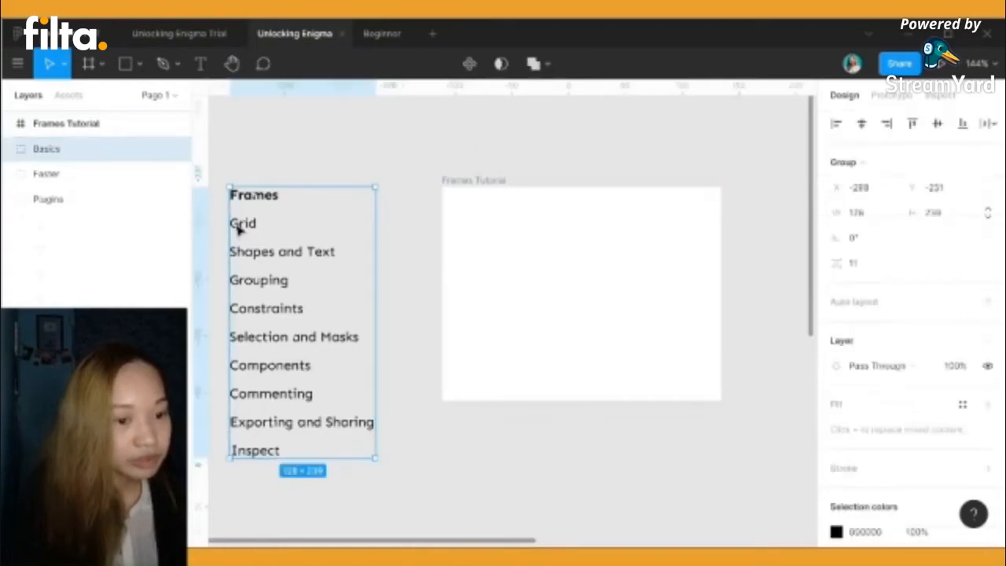
{"action": "double_click", "coordinate": [245, 224]}
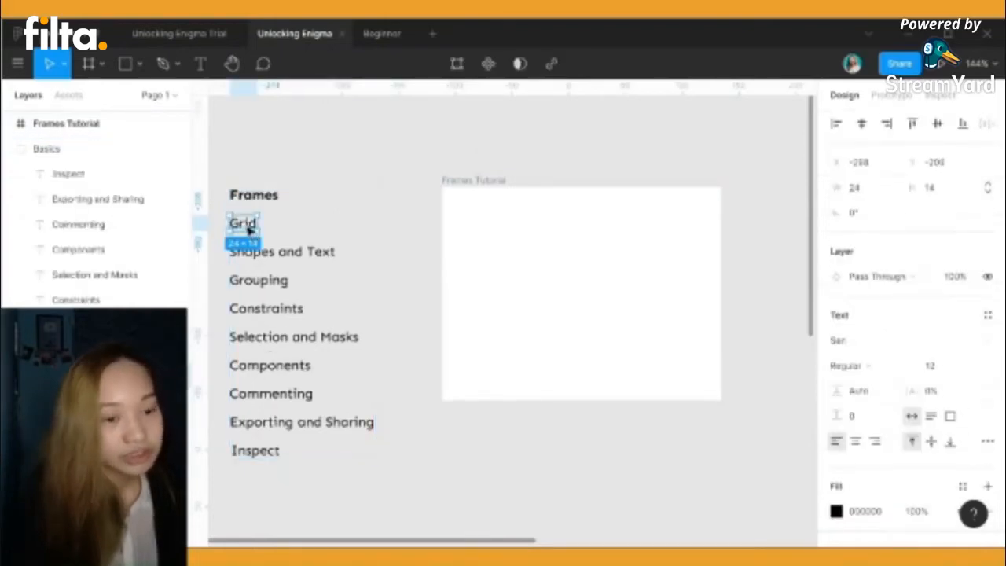
{"action": "double_click", "coordinate": [245, 224]}
{"action": "key", "text": "ctrl+b"}
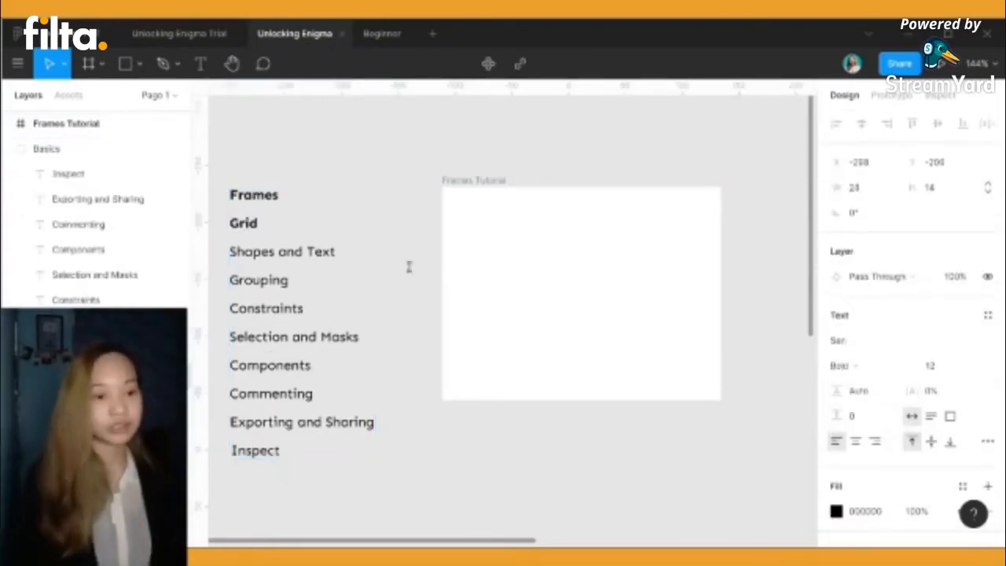
{"action": "key", "text": "Escape"}
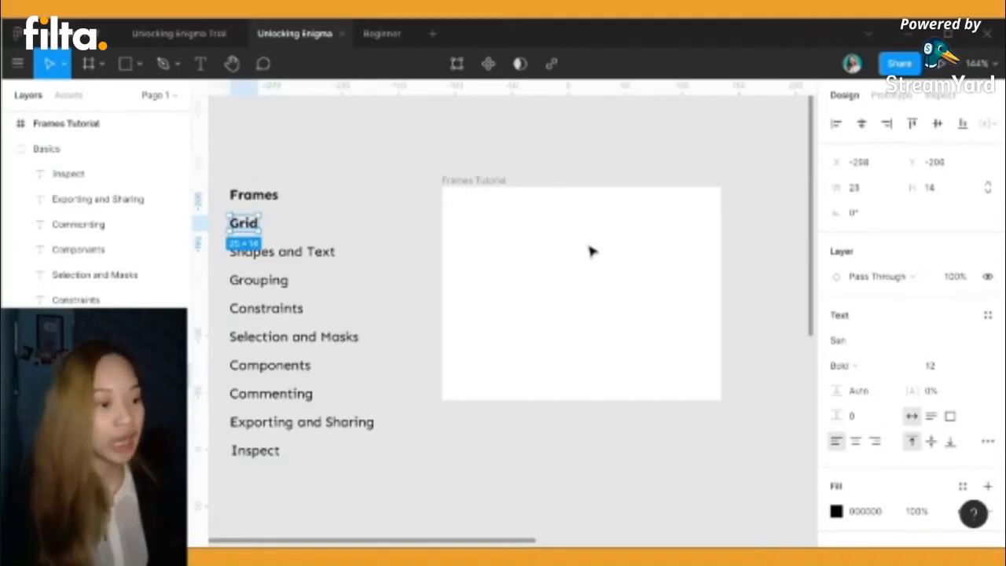
{"action": "left_click", "coordinate": [625, 454]}
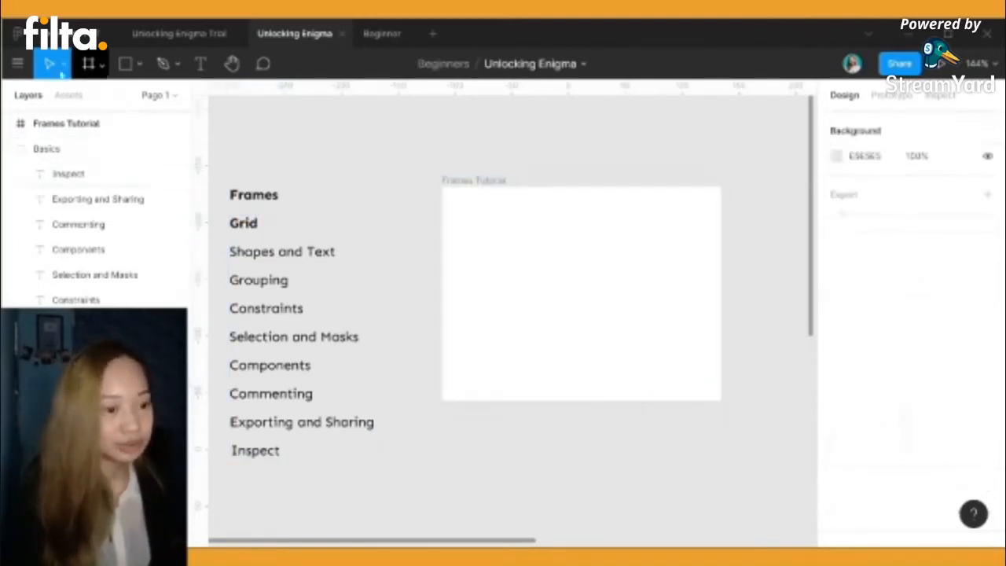
Add a layout grid to the Frames Tutorial frame and open the grid's settings
{"action": "left_click", "coordinate": [77, 127]}
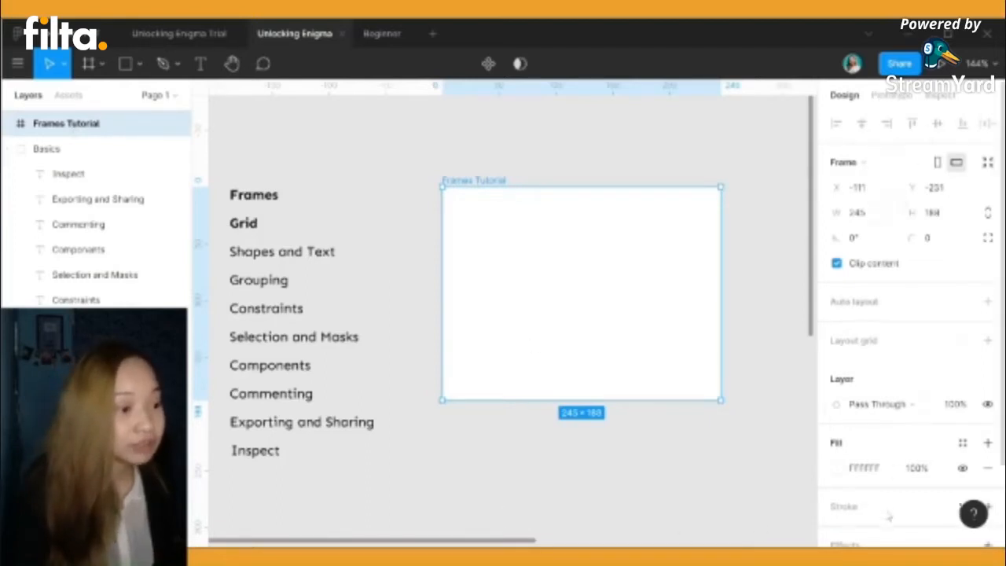
{"action": "scroll", "coordinate": [889, 514], "scroll_direction": "down", "scroll_amount": 2}
{"action": "scroll", "coordinate": [882, 323], "scroll_direction": "up", "scroll_amount": 2}
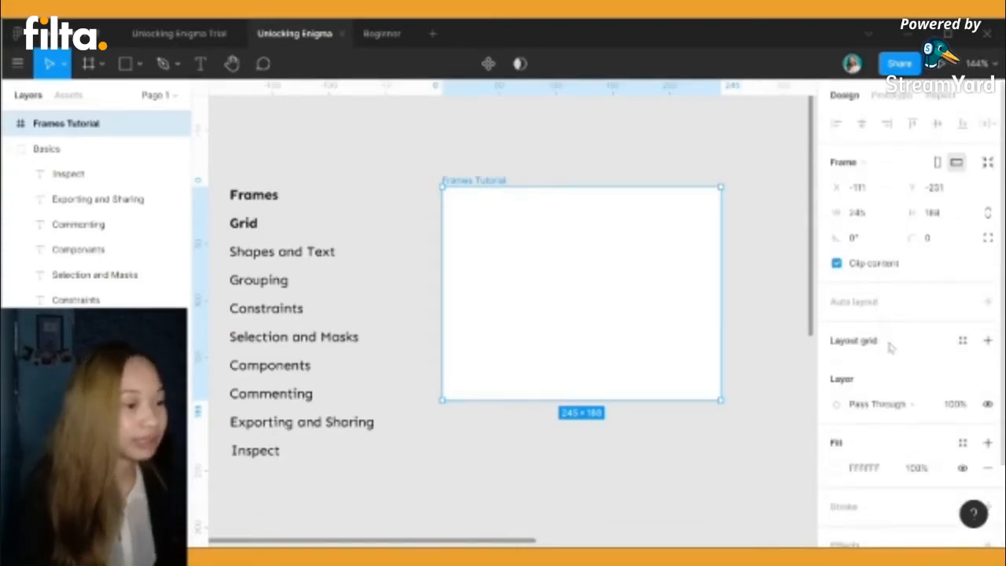
{"action": "scroll", "coordinate": [888, 344], "scroll_direction": "down", "scroll_amount": 2}
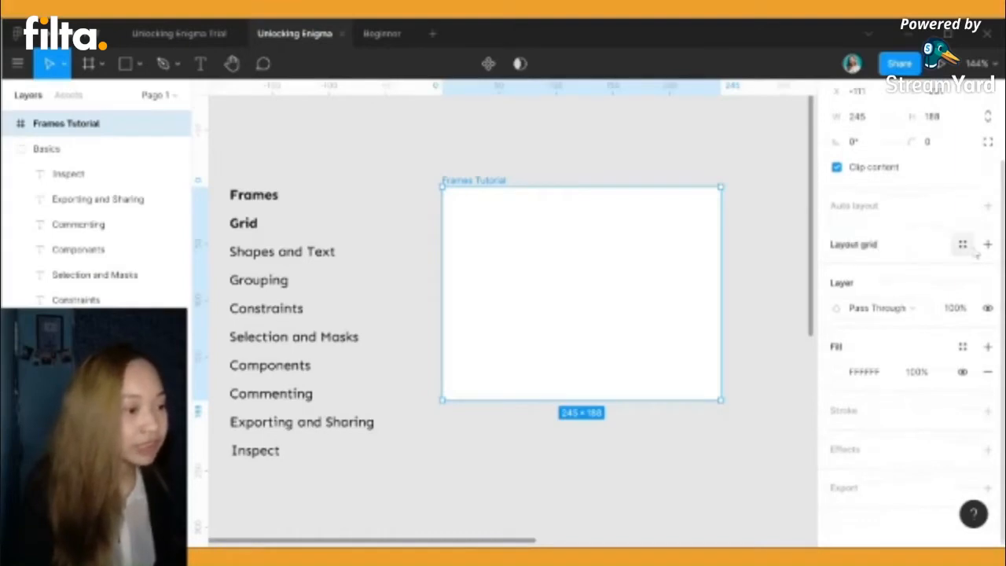
{"action": "left_click", "coordinate": [905, 246]}
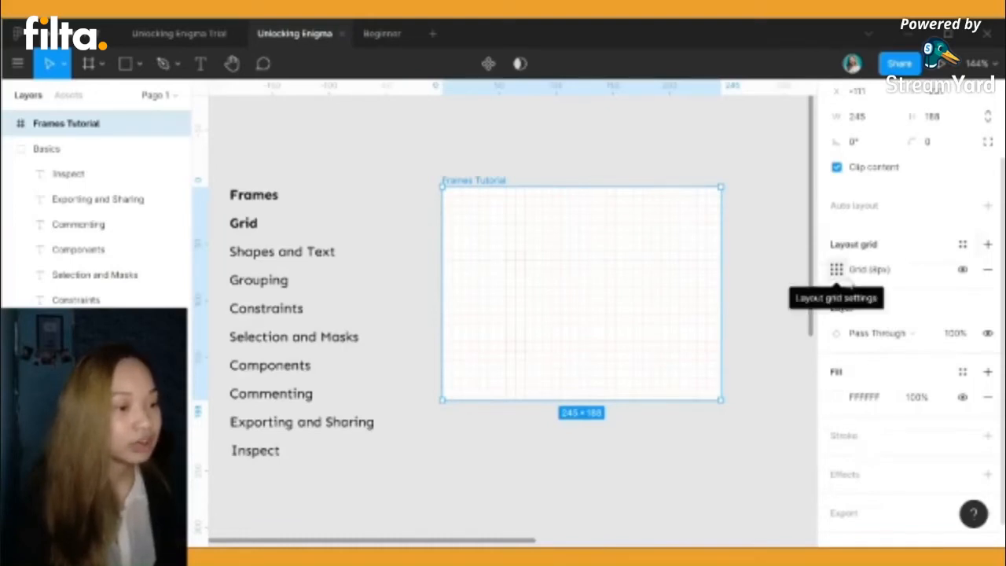
{"action": "left_click", "coordinate": [838, 277]}
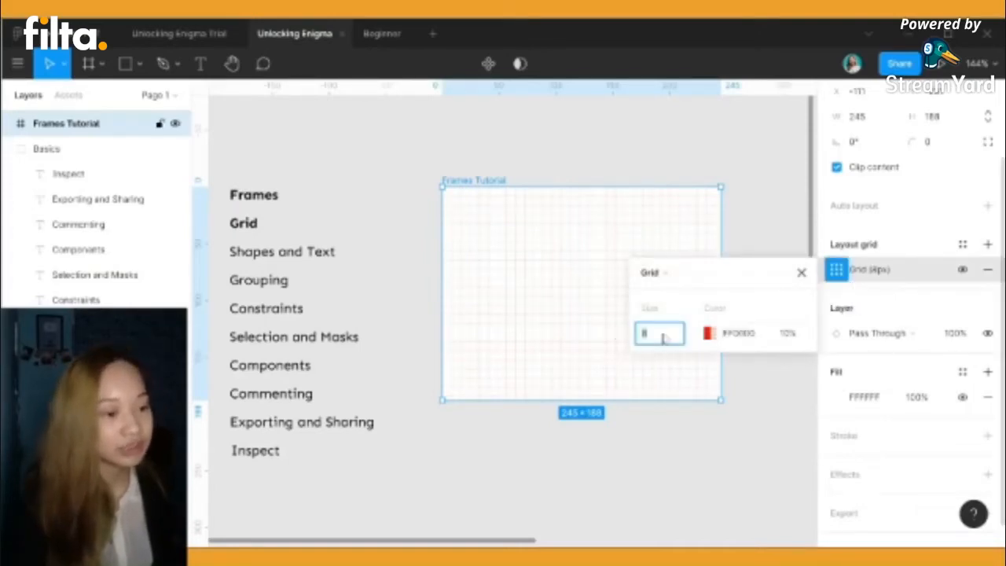
Try the Columns and Rows layout grid types on the Frames Tutorial frame and settle on Columns
{"action": "left_click", "coordinate": [662, 275]}
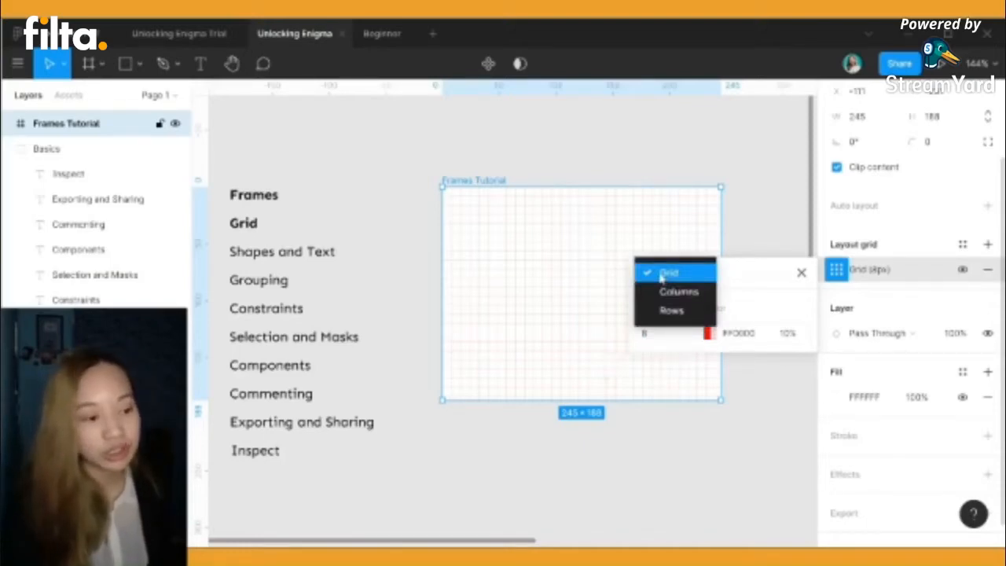
{"action": "left_click", "coordinate": [664, 293]}
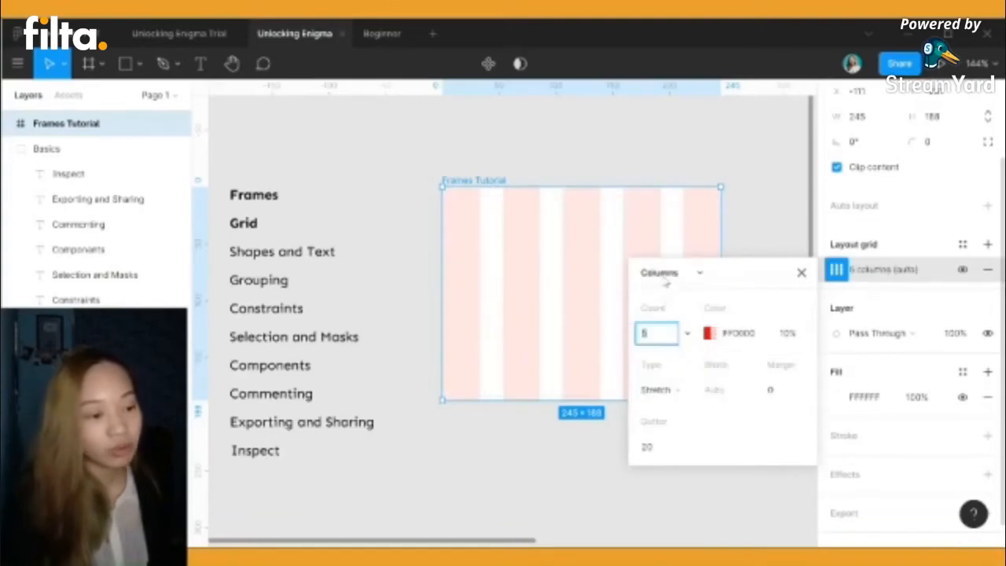
{"action": "left_click", "coordinate": [665, 275]}
{"action": "left_click", "coordinate": [675, 290]}
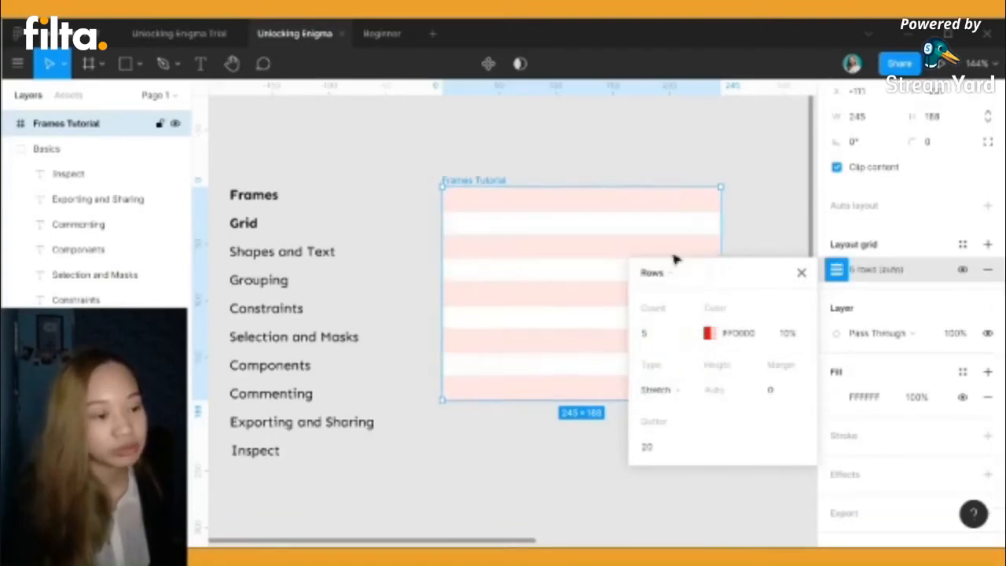
{"action": "left_click", "coordinate": [657, 273]}
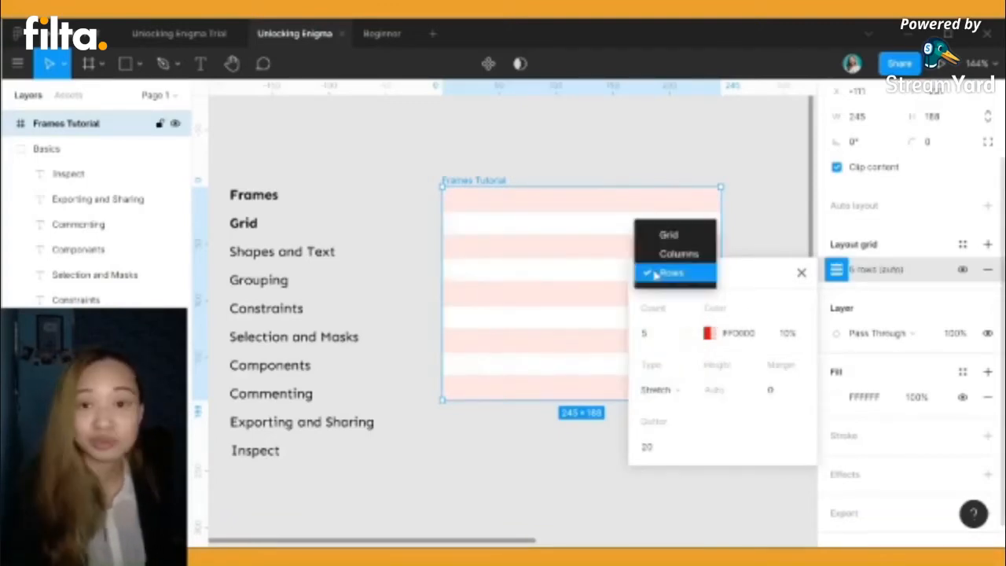
{"action": "left_click", "coordinate": [657, 262]}
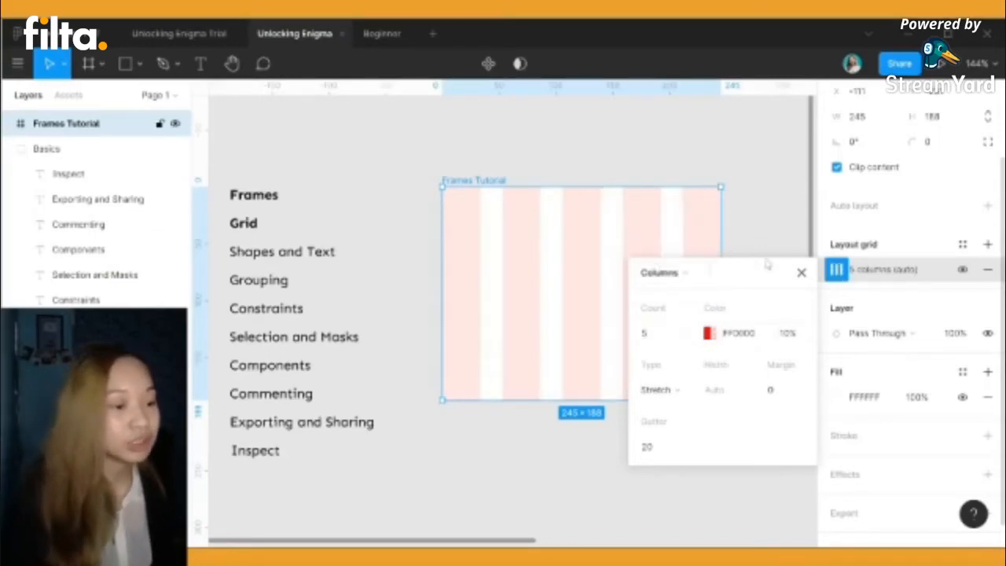
{"action": "left_click", "coordinate": [801, 272]}
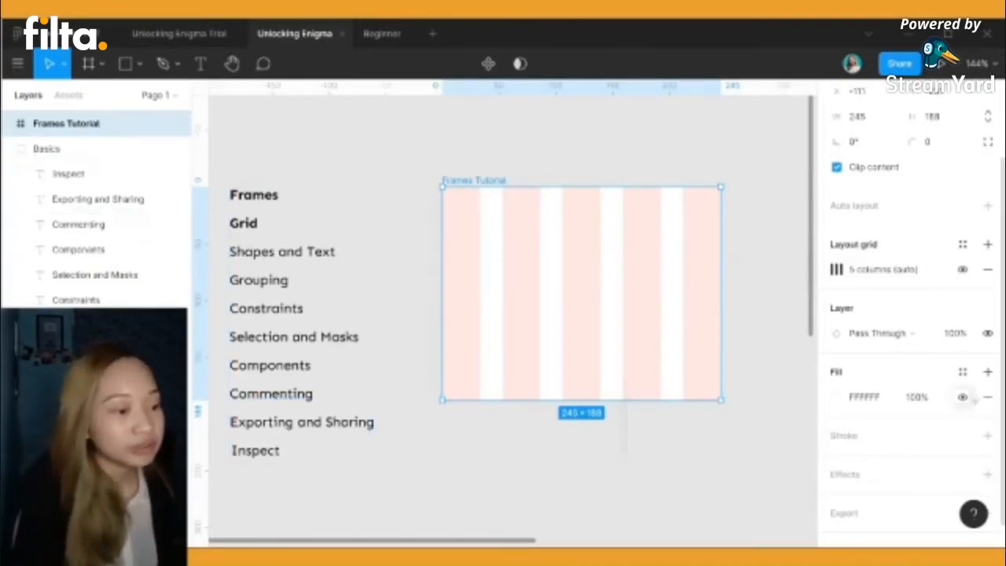
Recolour the frame's column grid to a muted blue at 17% opacity and close the grid settings
{"action": "left_click", "coordinate": [836, 270]}
{"action": "left_click", "coordinate": [710, 333]}
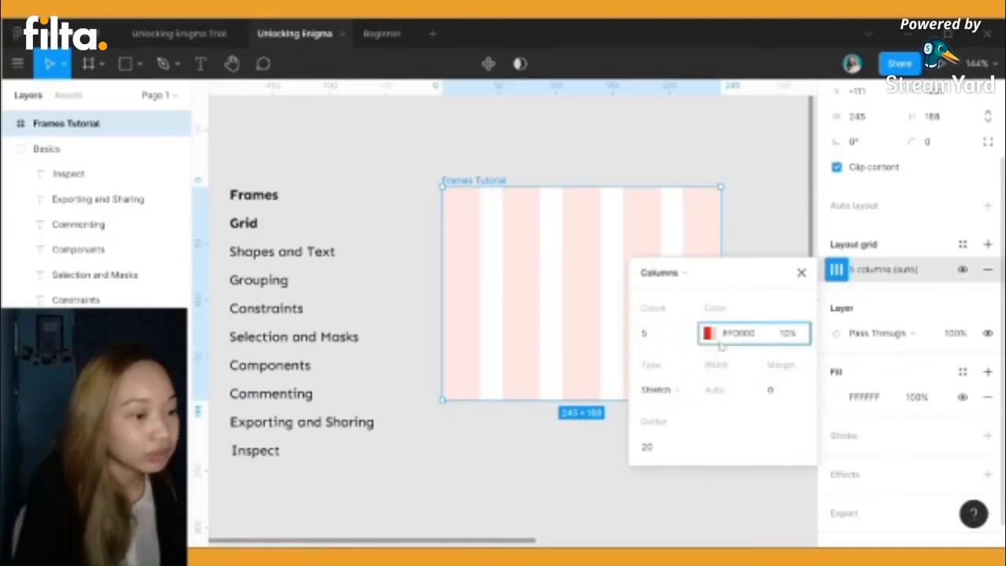
{"action": "left_click_drag", "start_coordinate": [532, 382], "coordinate": [507, 389]}
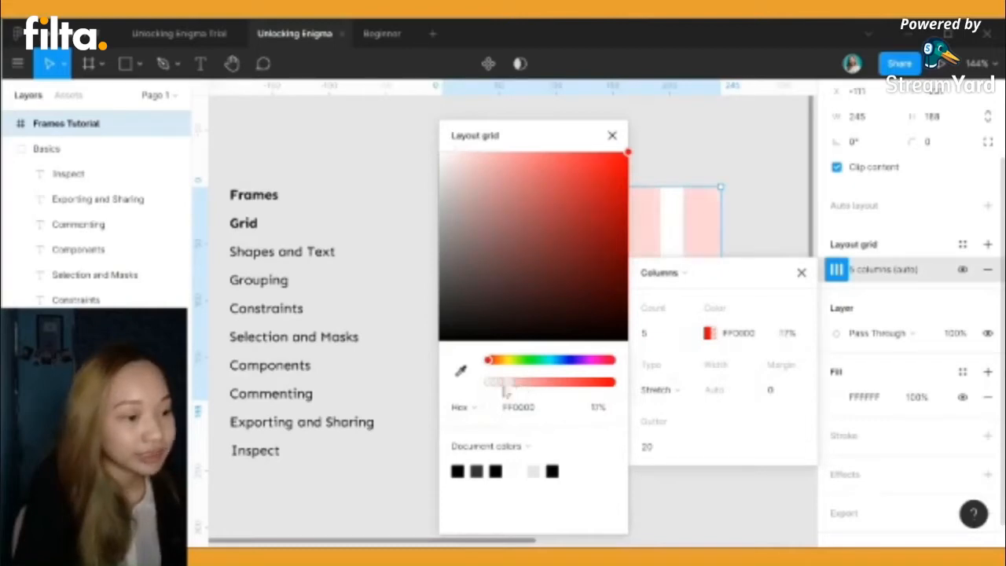
{"action": "left_click", "coordinate": [559, 203]}
{"action": "left_click", "coordinate": [558, 360]}
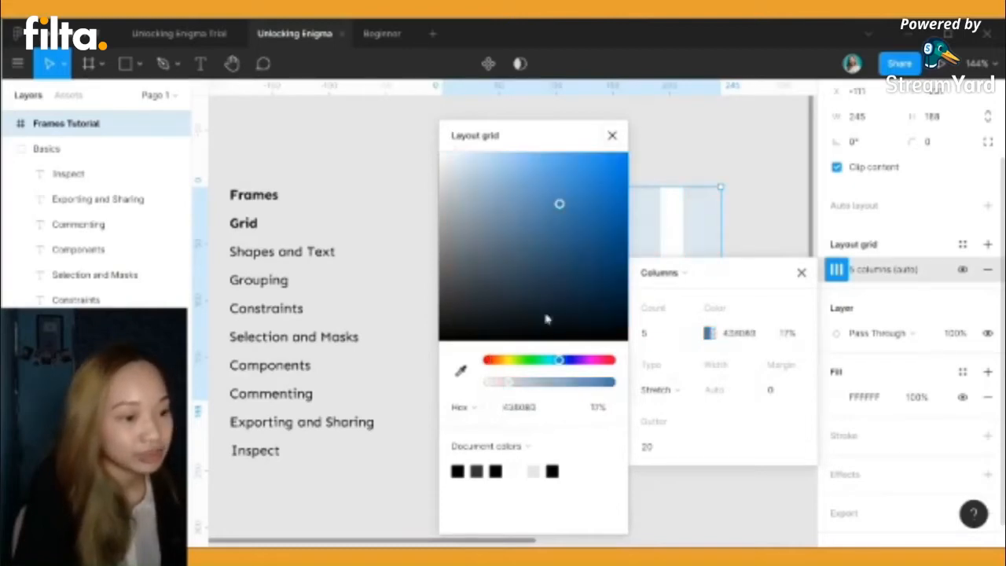
{"action": "left_click", "coordinate": [612, 135]}
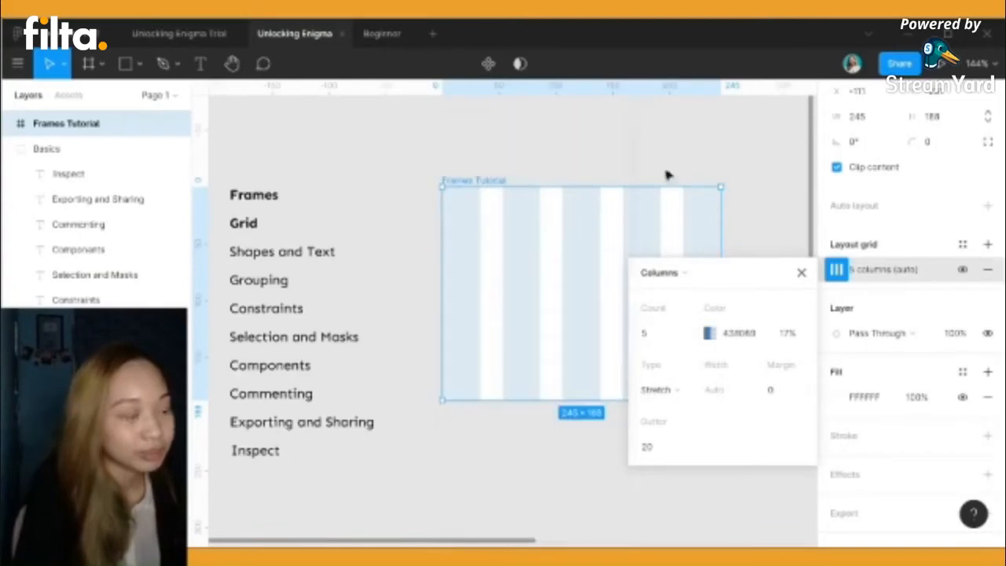
{"action": "left_click", "coordinate": [801, 272]}
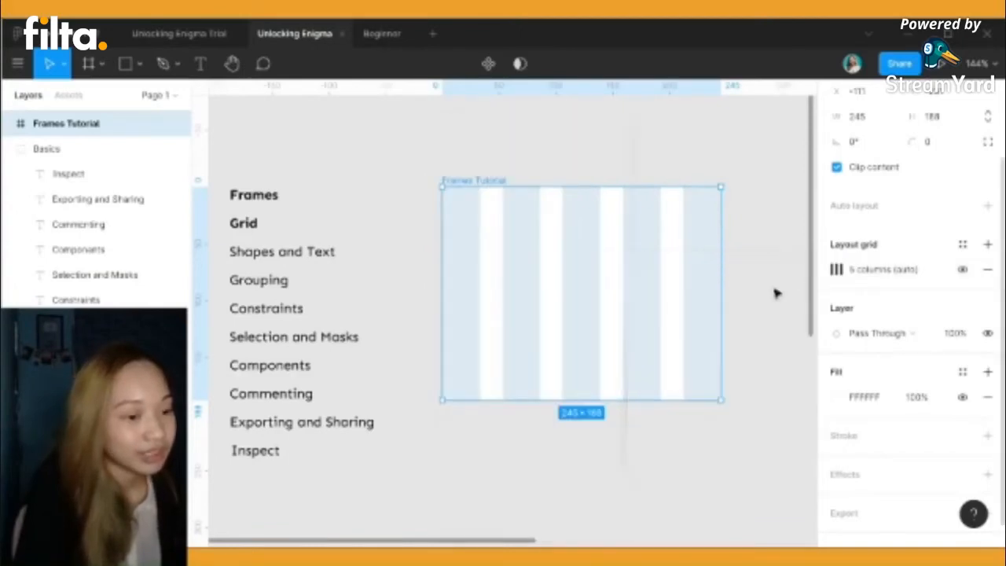
Make the Shapes and Text entry in the Basics topic list bold and deselect it
{"action": "left_click", "coordinate": [312, 259]}
{"action": "left_click", "coordinate": [311, 264]}
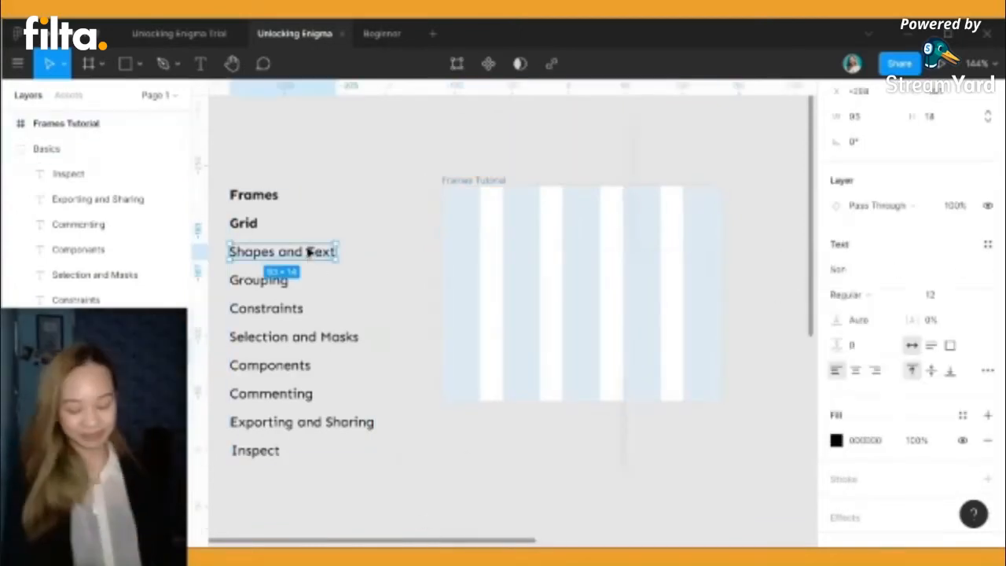
{"action": "key", "text": "ctrl+b"}
{"action": "left_click", "coordinate": [410, 450]}
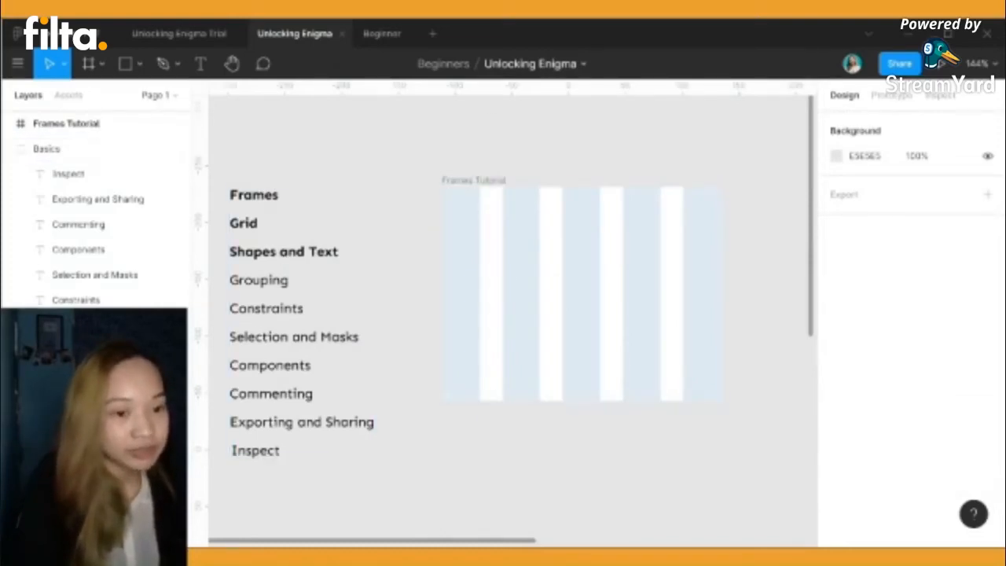
Draw a square of about 102 × 102 with the Rectangle tool inside the Frames Tutorial frame
{"action": "left_click", "coordinate": [140, 66]}
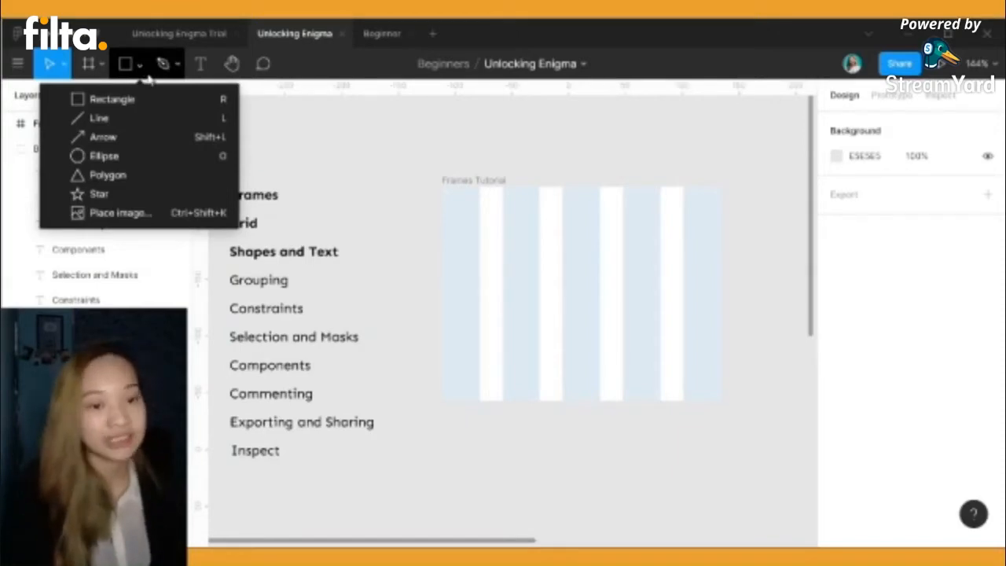
{"action": "left_click", "coordinate": [129, 100]}
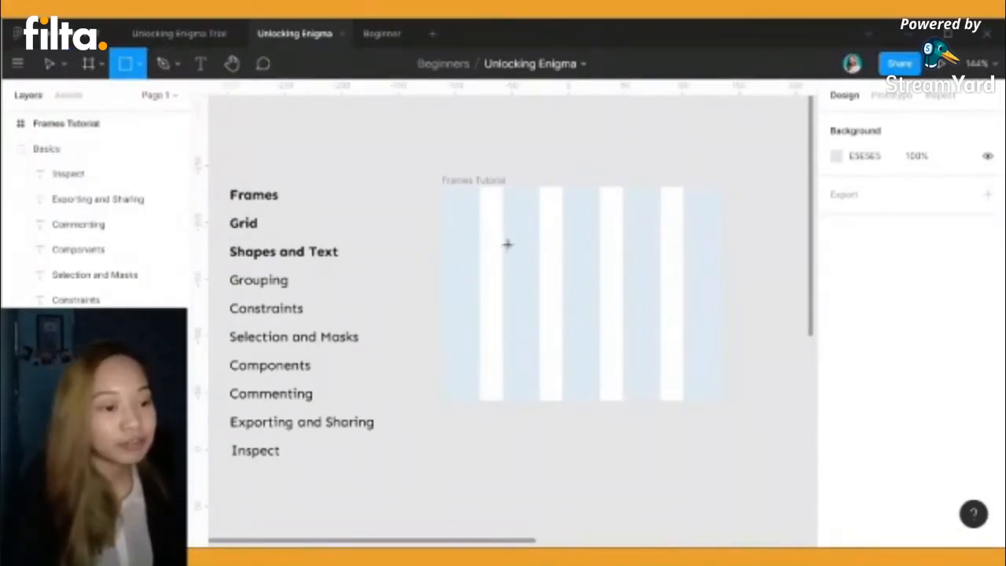
{"action": "mouse_move", "coordinate": [501, 243]}
{"action": "left_mouse_down"}
{"action": "mouse_move", "coordinate": [667, 364]}
{"action": "mouse_move", "coordinate": [608, 348]}
{"action": "mouse_move", "coordinate": [709, 382]}
{"action": "mouse_move", "coordinate": [516, 252]}
{"action": "mouse_move", "coordinate": [674, 370]}
{"action": "mouse_move", "coordinate": [545, 292]}
{"action": "mouse_move", "coordinate": [595, 337]}
{"action": "mouse_move", "coordinate": [657, 348]}
{"action": "mouse_move", "coordinate": [629, 353]}
{"action": "mouse_move", "coordinate": [686, 408]}
{"action": "mouse_move", "coordinate": [688, 428]}
{"action": "mouse_move", "coordinate": [508, 251]}
{"action": "mouse_move", "coordinate": [620, 331]}
{"action": "mouse_move", "coordinate": [575, 290]}
{"action": "mouse_move", "coordinate": [593, 292]}
{"action": "mouse_move", "coordinate": [590, 304]}
{"action": "mouse_move", "coordinate": [572, 299]}
{"action": "left_mouse_up"}
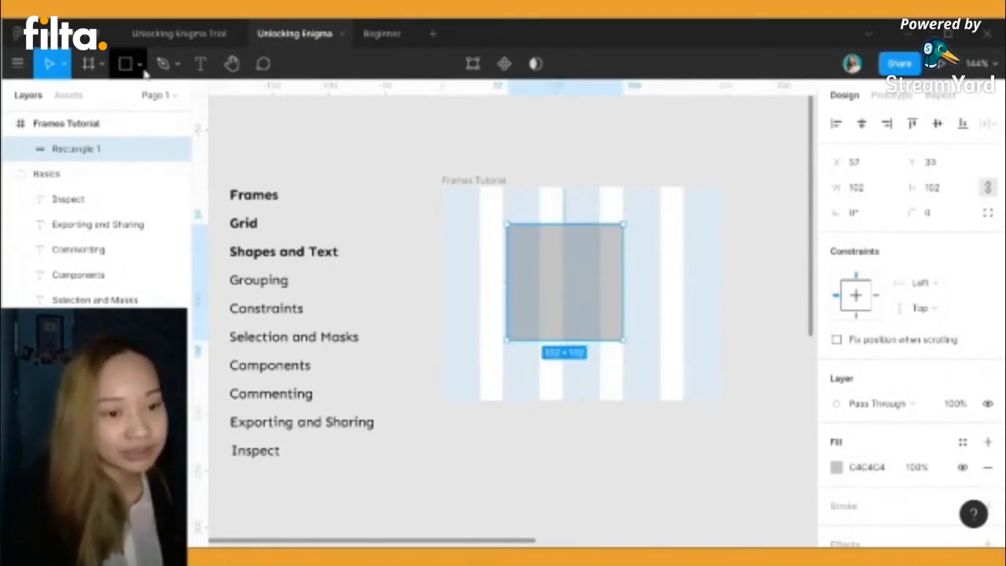
Draw a circle of about 114 × 114 with the Ellipse tool over the square in the frame
{"action": "left_click", "coordinate": [140, 70]}
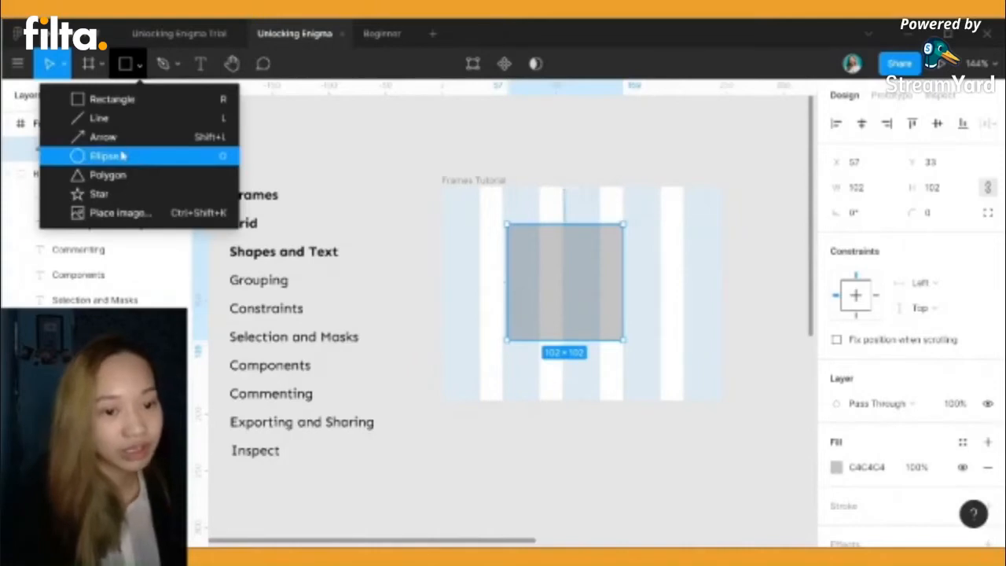
{"action": "left_click", "coordinate": [133, 157]}
{"action": "mouse_move", "coordinate": [493, 244]}
{"action": "left_mouse_down"}
{"action": "mouse_move", "coordinate": [631, 332]}
{"action": "mouse_move", "coordinate": [622, 330]}
{"action": "left_mouse_up"}
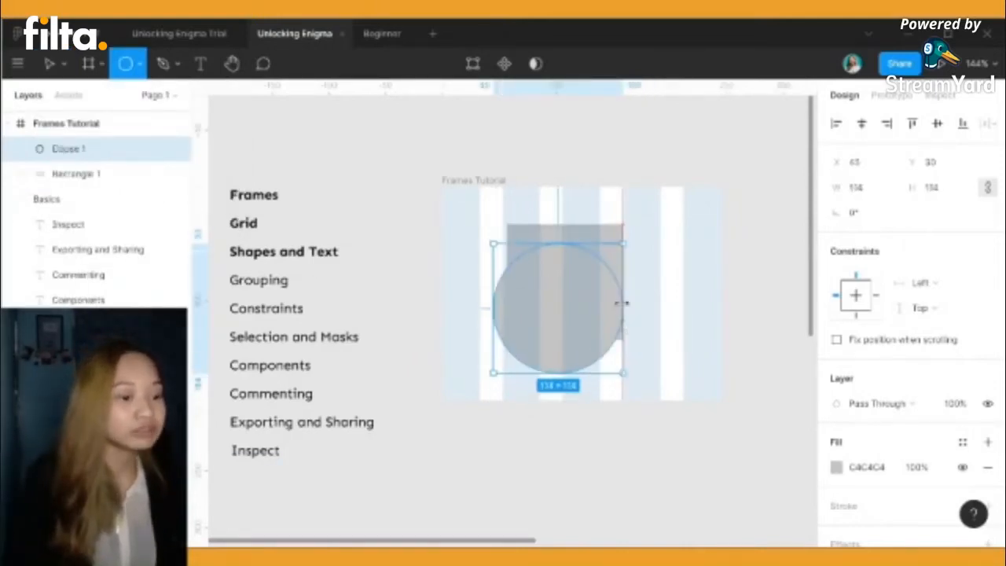
Move the square to the frame's upper left and the circle to its lower right so they no longer overlap, then deselect
{"action": "left_click_drag", "start_coordinate": [527, 330], "coordinate": [572, 325]}
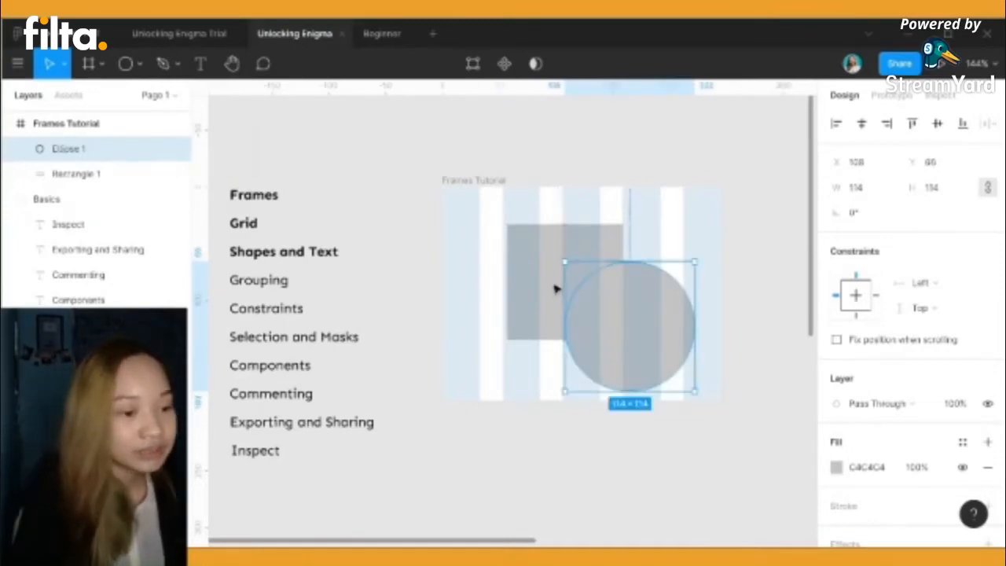
{"action": "left_click_drag", "start_coordinate": [555, 289], "coordinate": [508, 272]}
{"action": "left_click_drag", "start_coordinate": [666, 339], "coordinate": [680, 334]}
{"action": "left_click", "coordinate": [518, 287]}
{"action": "left_click", "coordinate": [602, 397]}
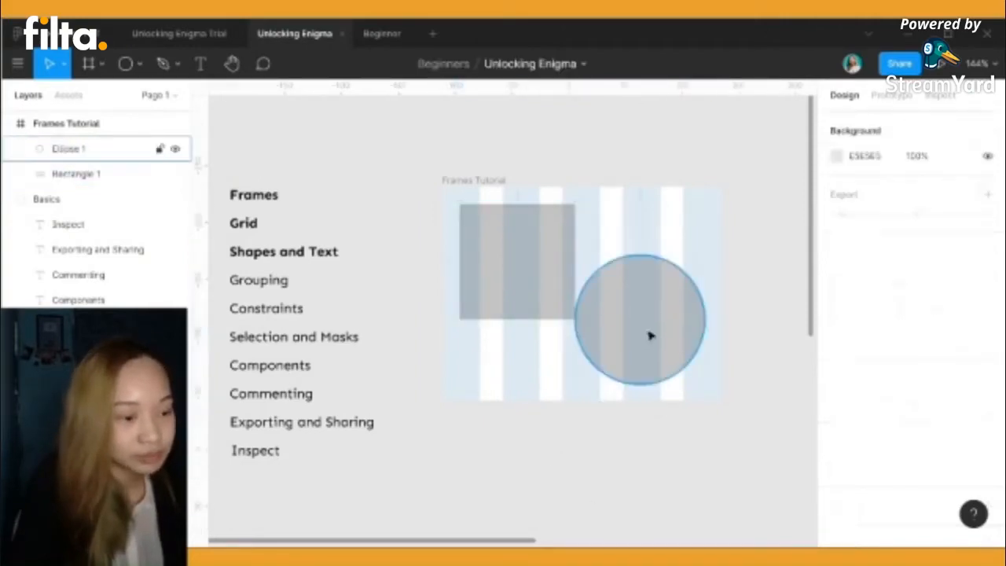
Fill the circle with the dark red colour 7B2727
{"action": "left_click", "coordinate": [647, 335]}
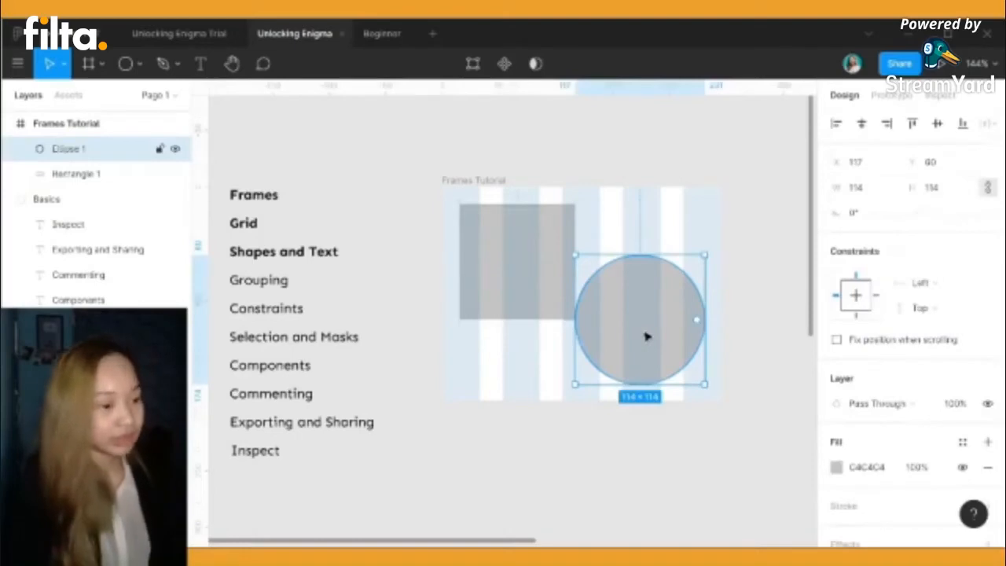
{"action": "scroll", "coordinate": [841, 458], "scroll_direction": "down", "scroll_amount": 3}
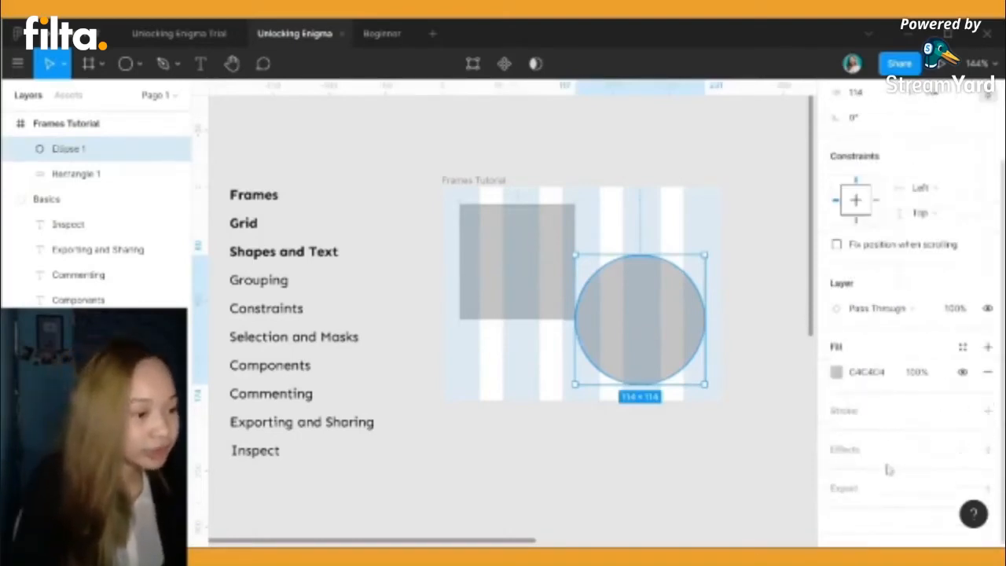
{"action": "left_click", "coordinate": [837, 372]}
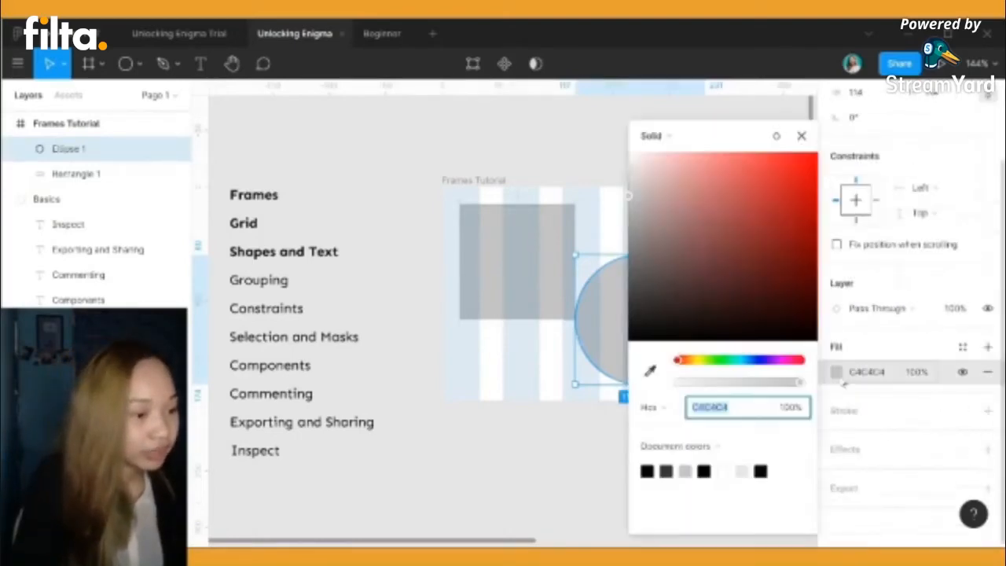
{"action": "left_click", "coordinate": [758, 250]}
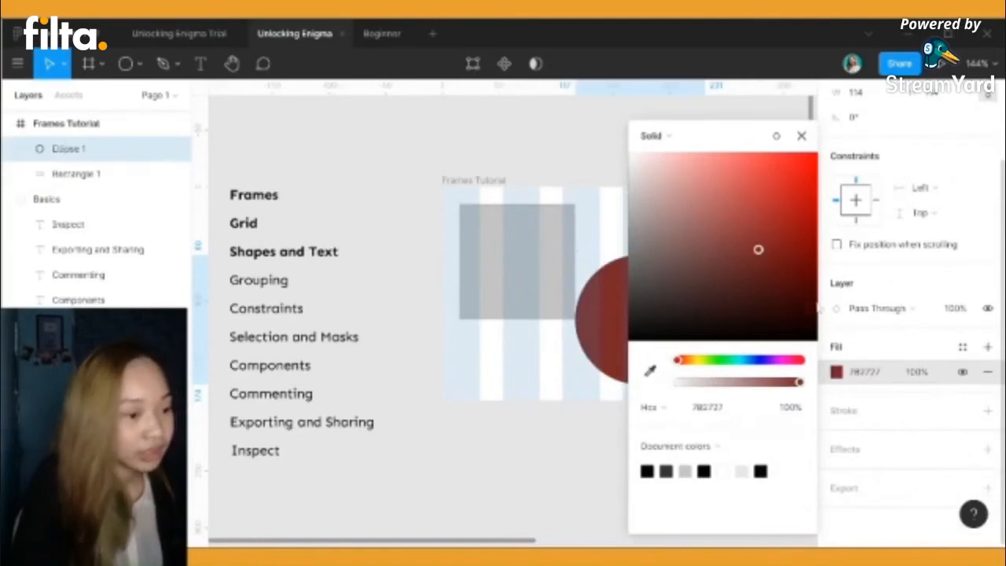
{"action": "left_click", "coordinate": [870, 420]}
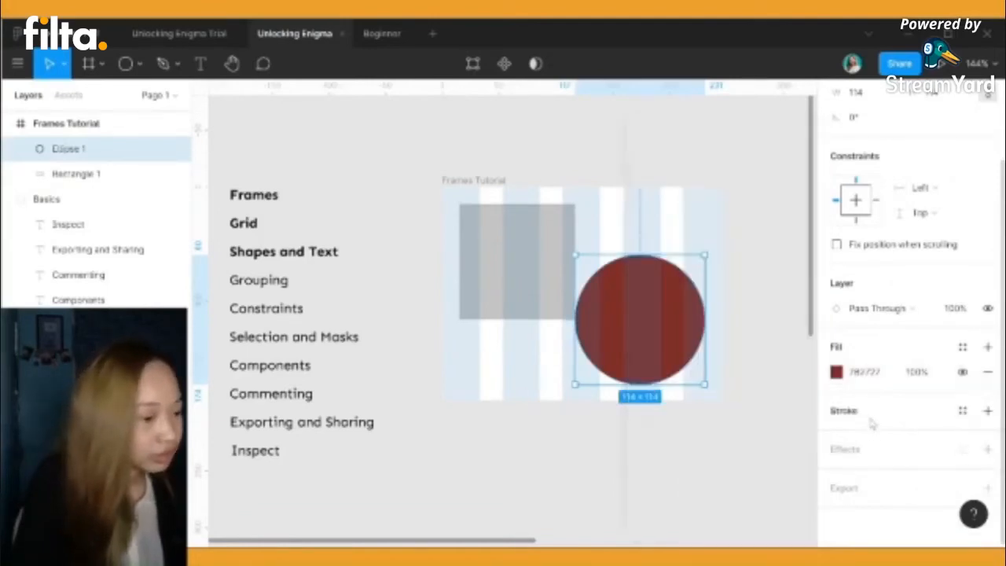
Add an inside stroke to the circle in white (FFFFFF) with a width of 5
{"action": "left_click", "coordinate": [987, 410]}
{"action": "scroll", "coordinate": [837, 385], "scroll_direction": "down", "scroll_amount": 1}
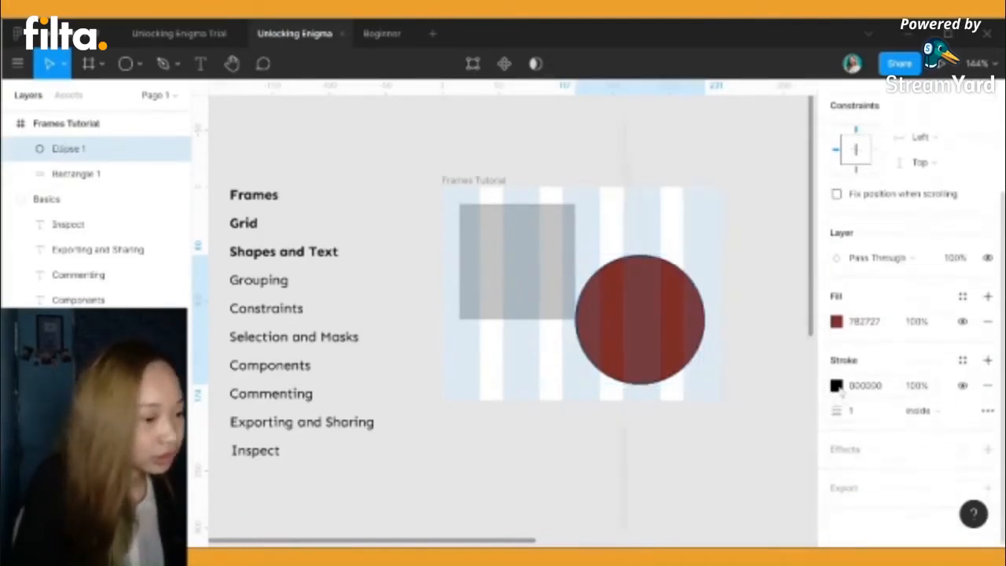
{"action": "left_click", "coordinate": [837, 386]}
{"action": "left_click", "coordinate": [656, 172]}
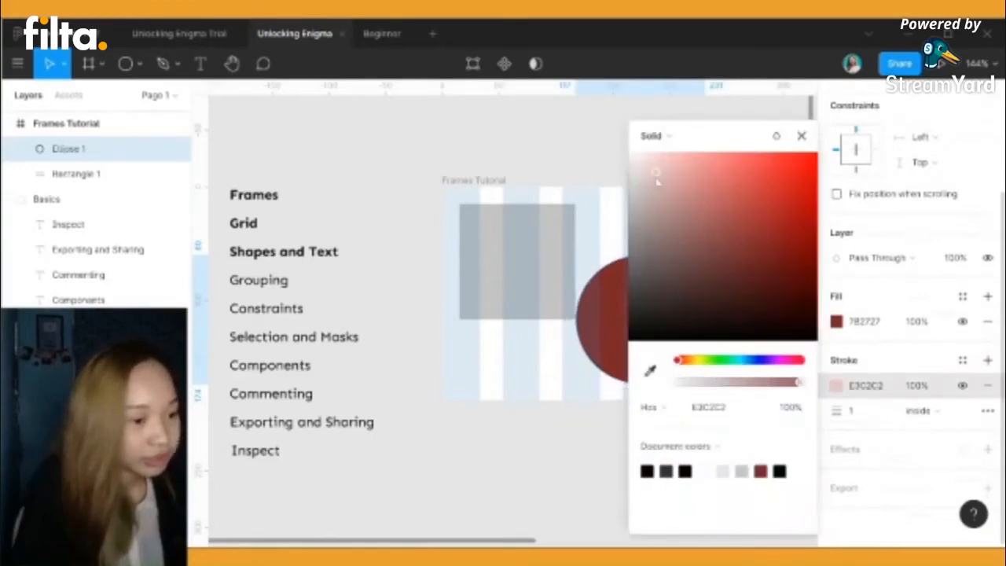
{"action": "mouse_move", "coordinate": [657, 181]}
{"action": "left_mouse_down"}
{"action": "mouse_move", "coordinate": [613, 157]}
{"action": "mouse_move", "coordinate": [621, 164]}
{"action": "left_mouse_up"}
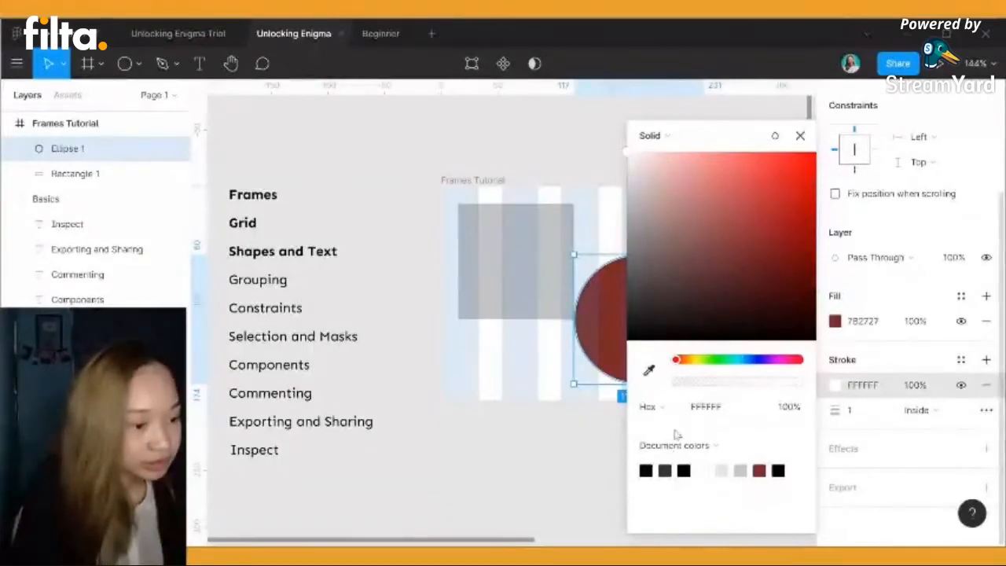
{"action": "left_click_drag", "start_coordinate": [834, 410], "coordinate": [875, 411]}
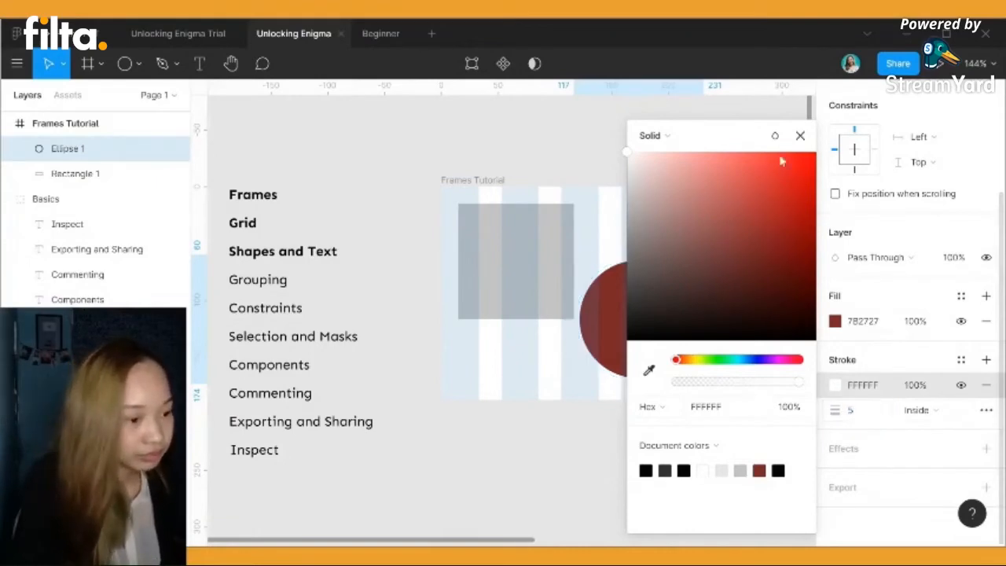
Recolour the circle's stroke to the light red C77373
{"action": "left_click", "coordinate": [652, 243]}
{"action": "left_click", "coordinate": [684, 274]}
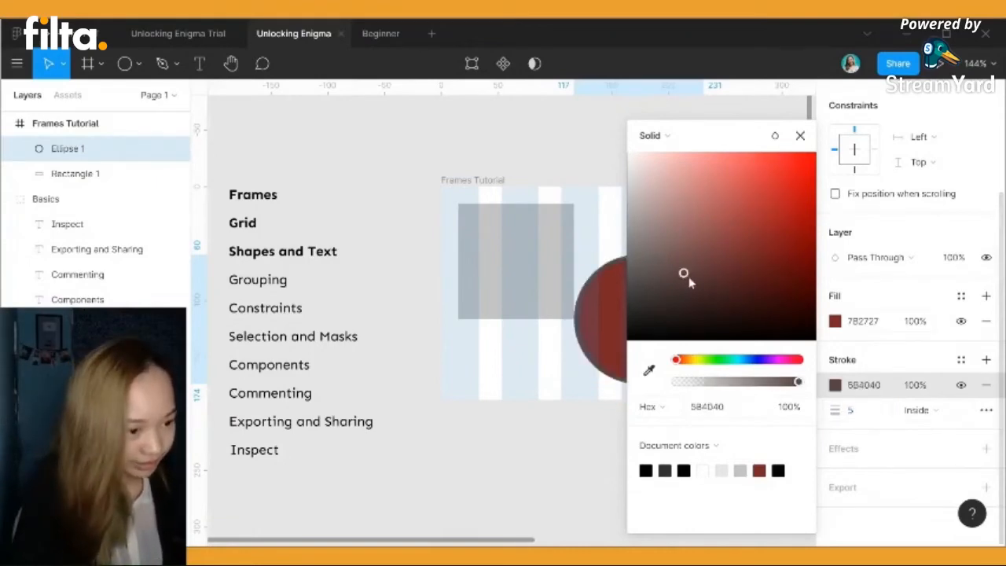
{"action": "left_click", "coordinate": [707, 193]}
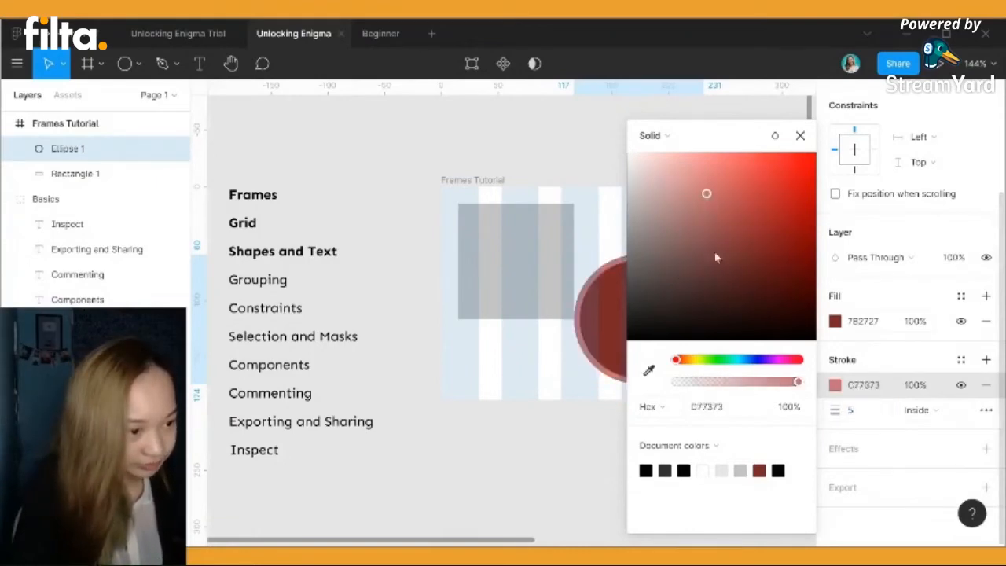
{"action": "left_click", "coordinate": [800, 135]}
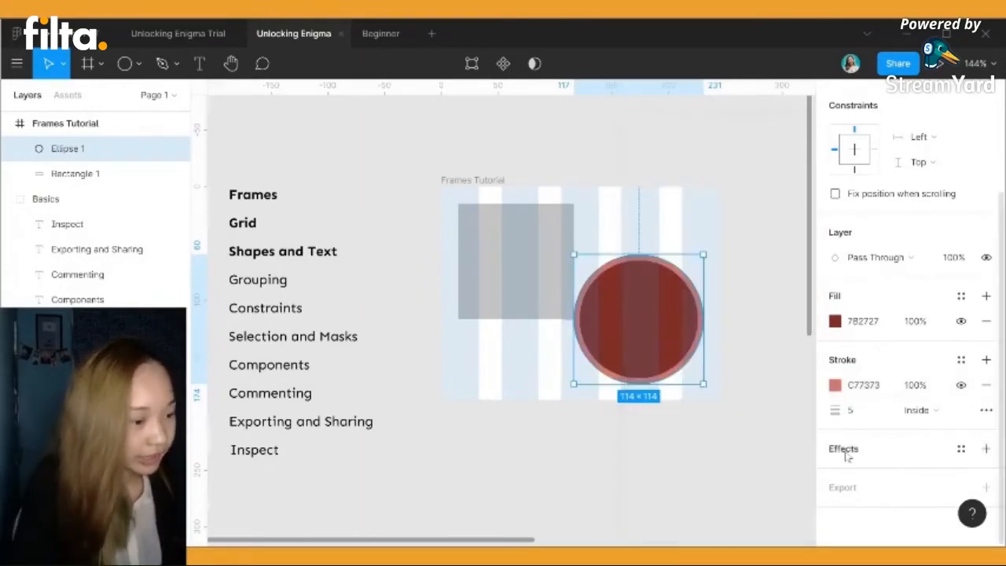
Add a drop shadow effect to the circle and set its Y offset to 5
{"action": "left_click", "coordinate": [985, 449]}
{"action": "scroll", "coordinate": [900, 474], "scroll_direction": "down", "scroll_amount": 1}
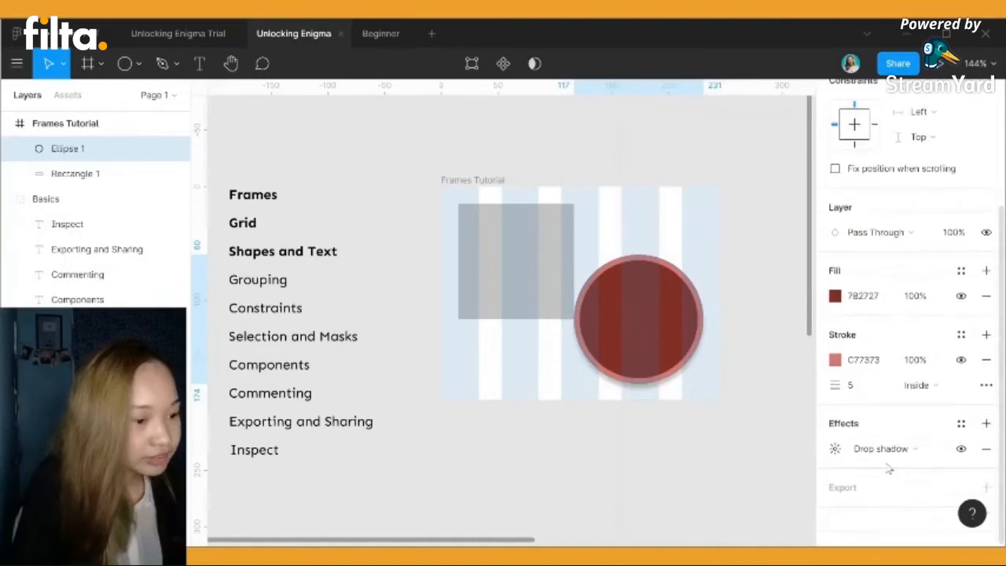
{"action": "left_click", "coordinate": [836, 456]}
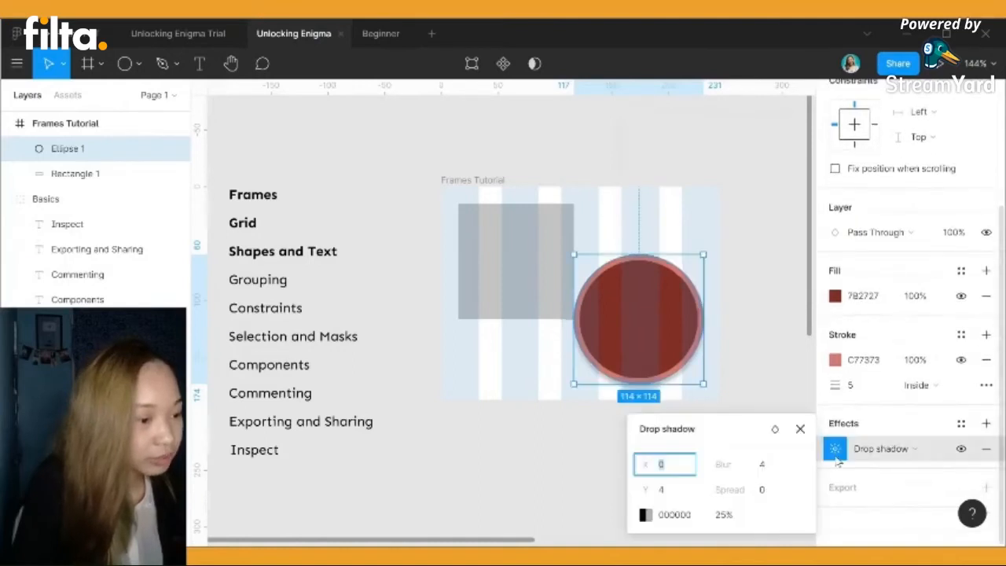
{"action": "left_click", "coordinate": [676, 495]}
{"action": "type", "text": "5"}
{"action": "key", "text": "Return"}
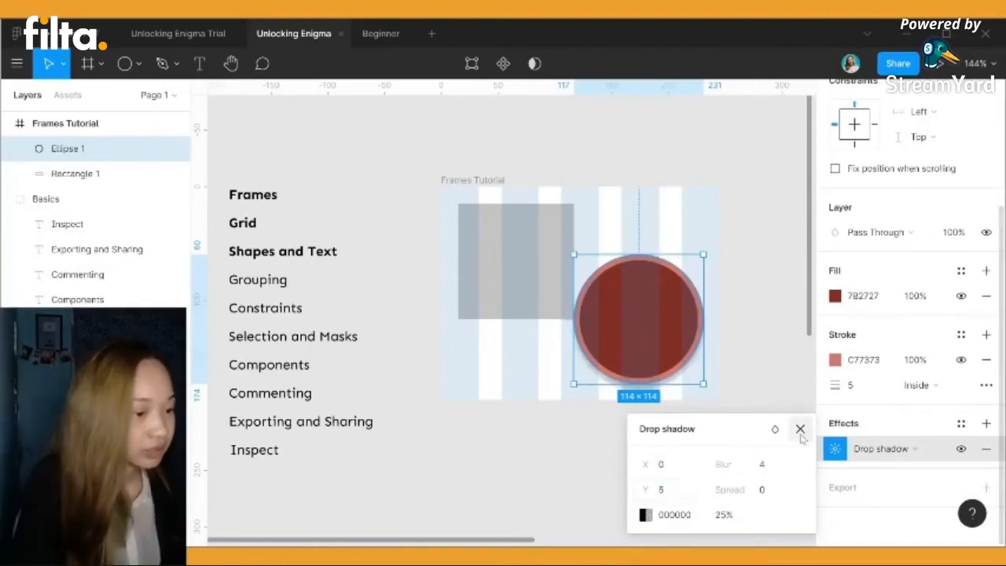
Set the colour of the circle's drop shadow to the blue 15448A
{"action": "left_click", "coordinate": [644, 515]}
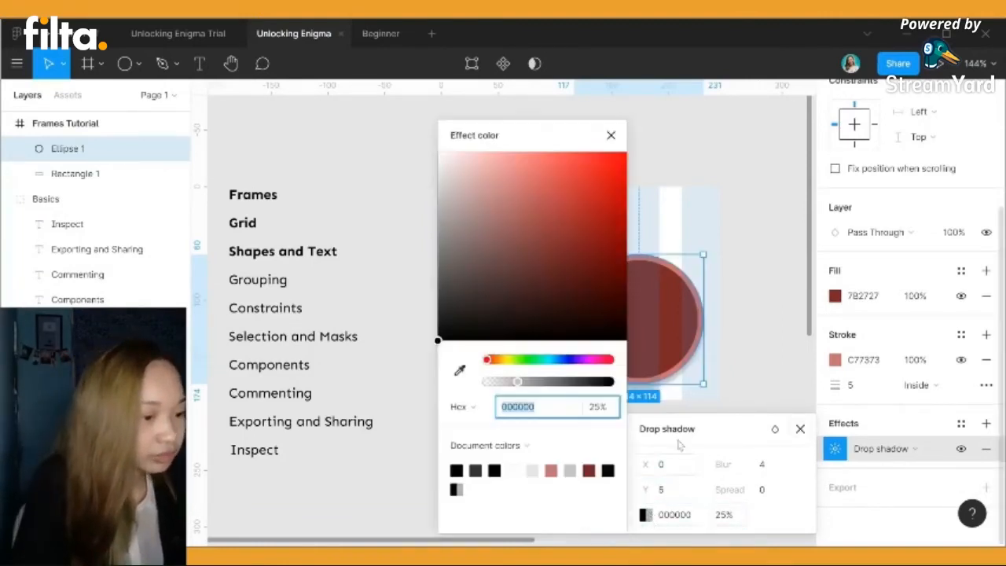
{"action": "left_click", "coordinate": [560, 359]}
{"action": "left_click", "coordinate": [547, 268]}
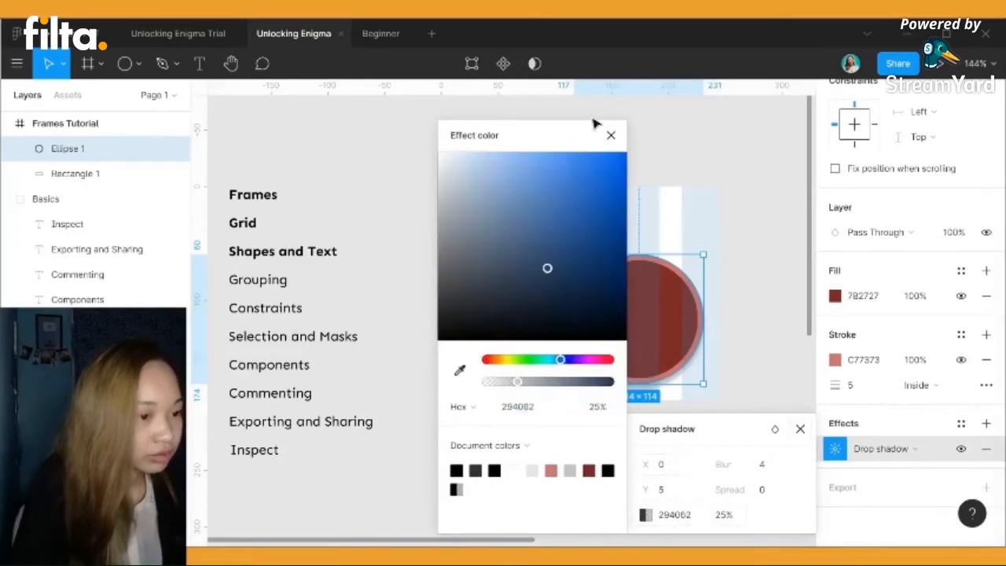
{"action": "left_click", "coordinate": [598, 237]}
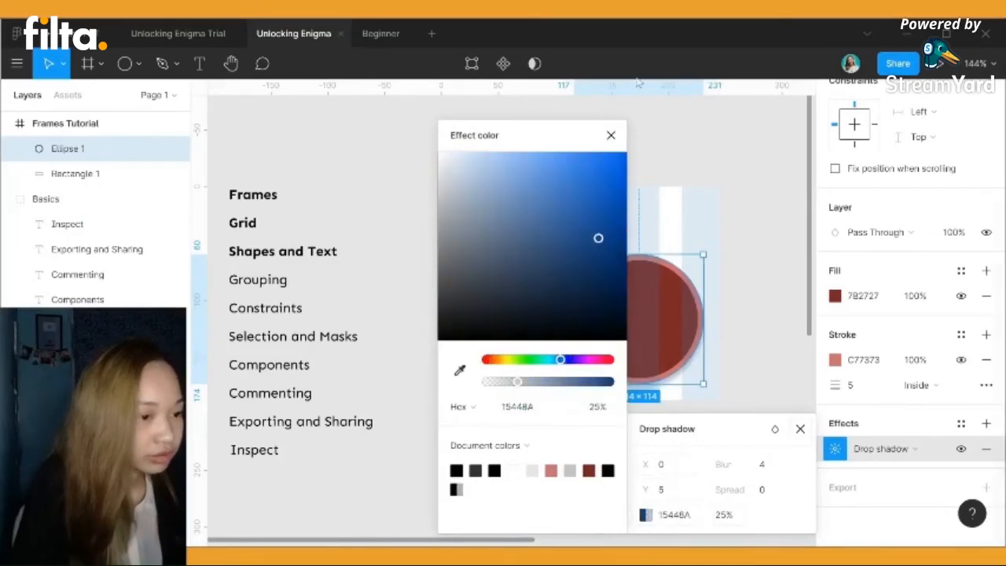
{"action": "left_click", "coordinate": [612, 136]}
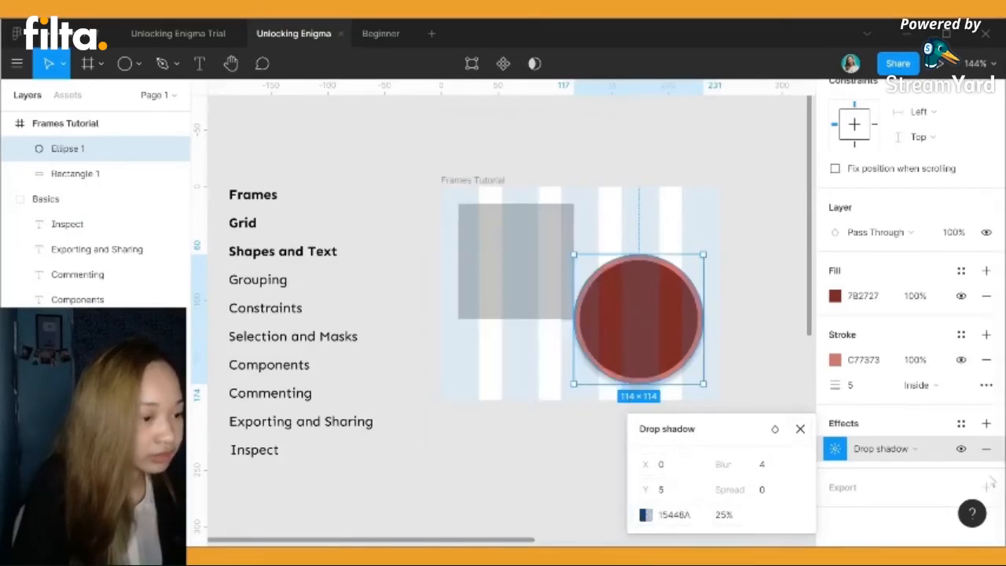
{"action": "left_click", "coordinate": [800, 429]}
Delete the circle from the Frames Tutorial frame
{"action": "left_click", "coordinate": [562, 356]}
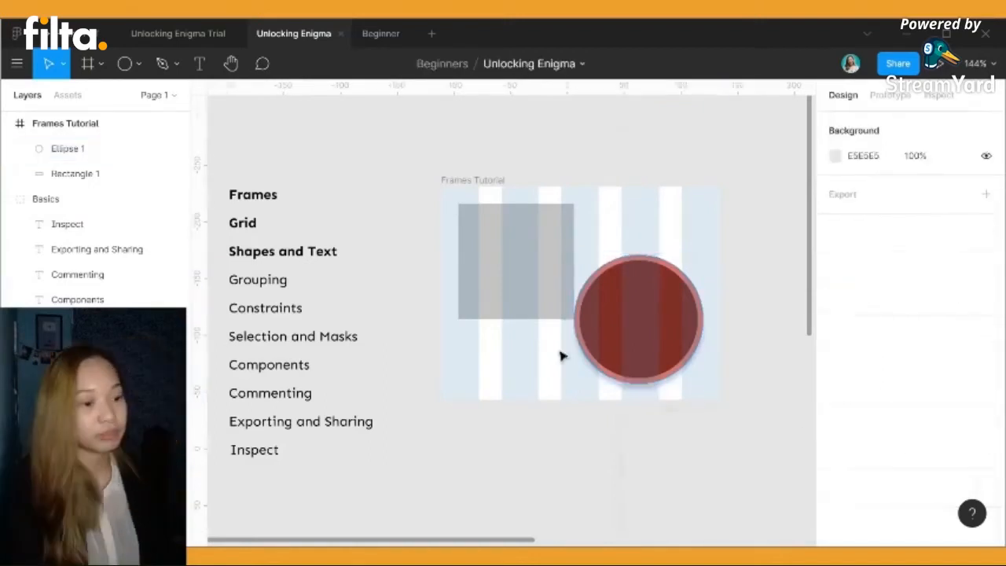
{"action": "left_click", "coordinate": [613, 365]}
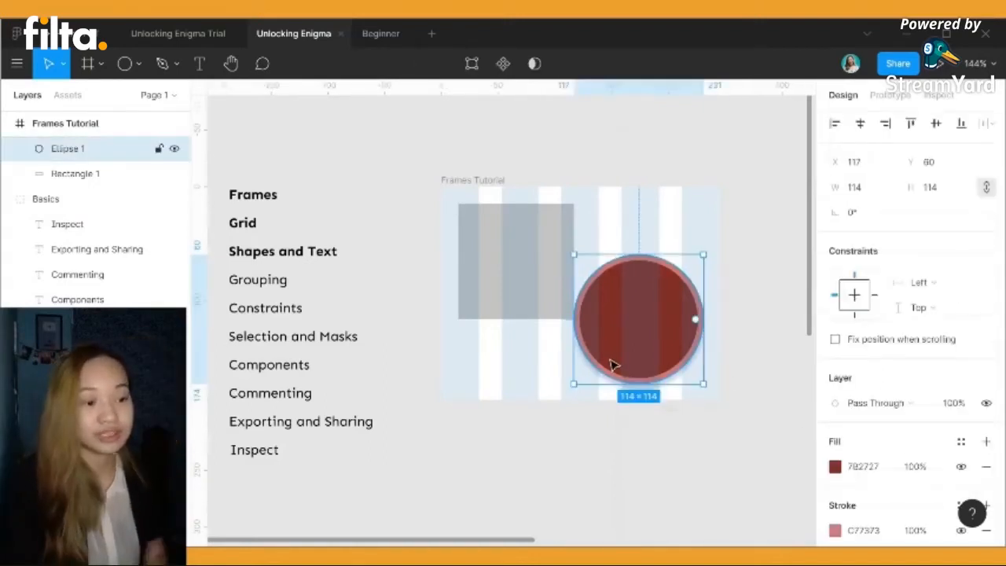
{"action": "key", "text": "Delete"}
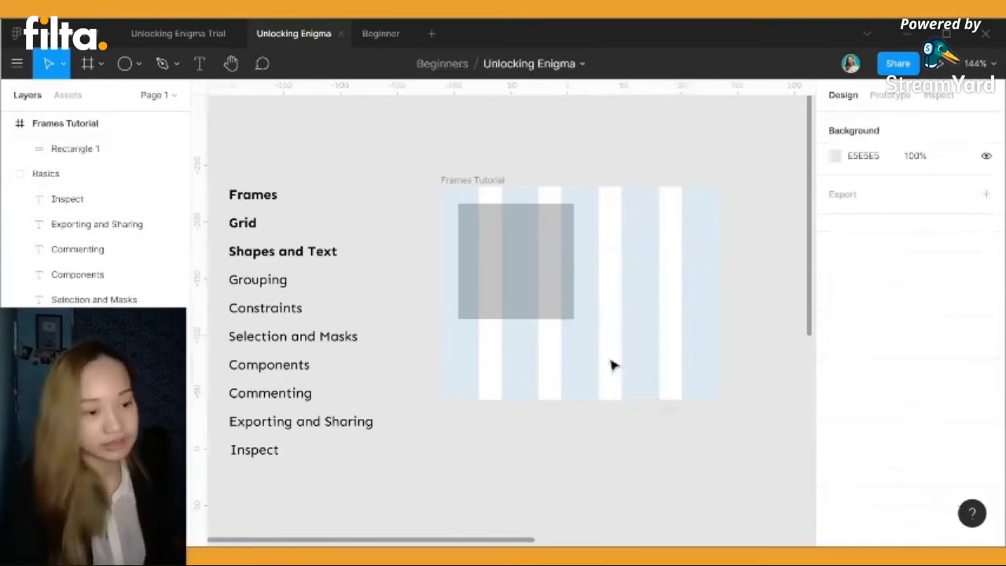
Resize the grey rectangle to about 188 × 58 and centre it in the frame at about X 29, Y 65
{"action": "left_click", "coordinate": [469, 298]}
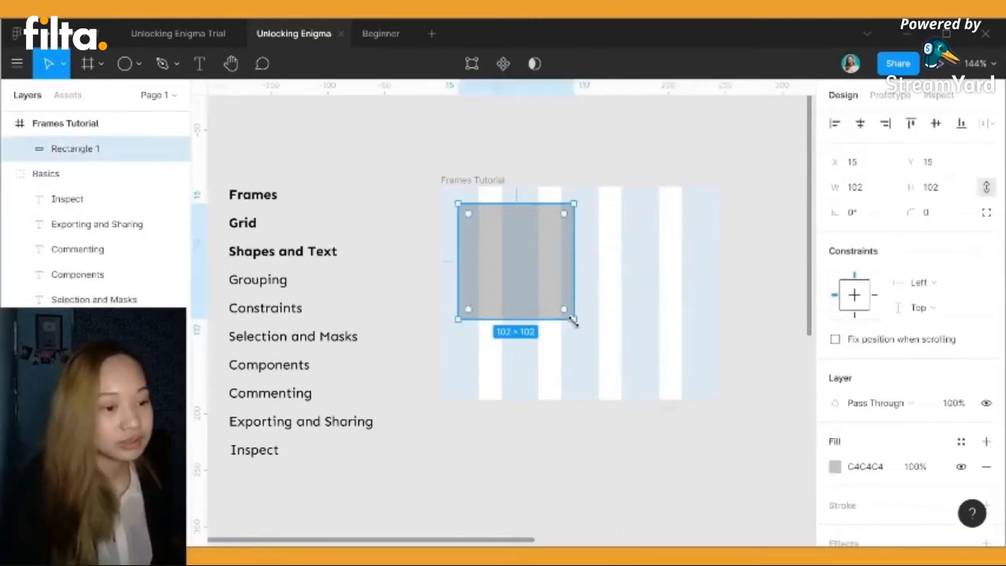
{"action": "left_click_drag", "start_coordinate": [573, 319], "coordinate": [671, 269]}
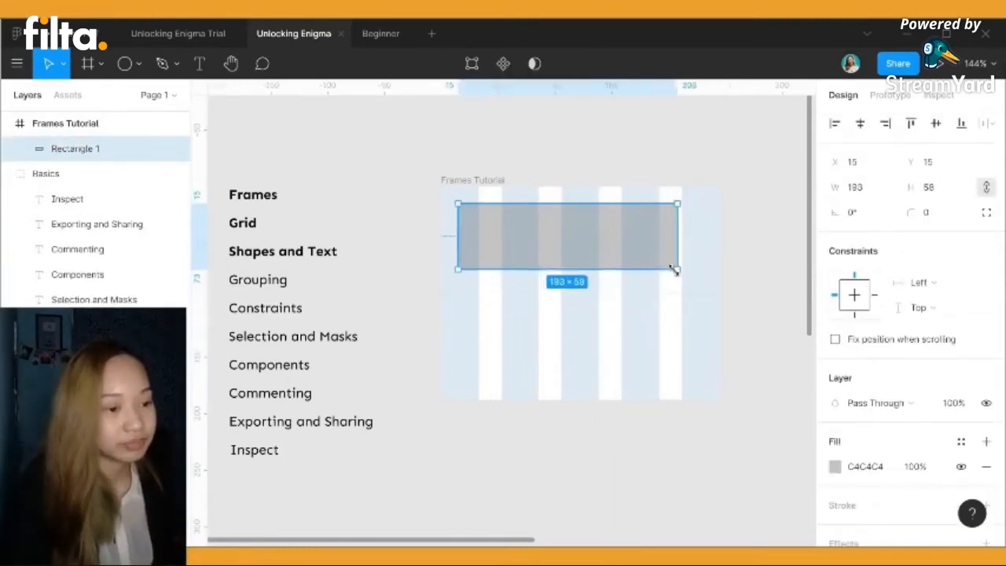
{"action": "left_click_drag", "start_coordinate": [545, 217], "coordinate": [560, 275]}
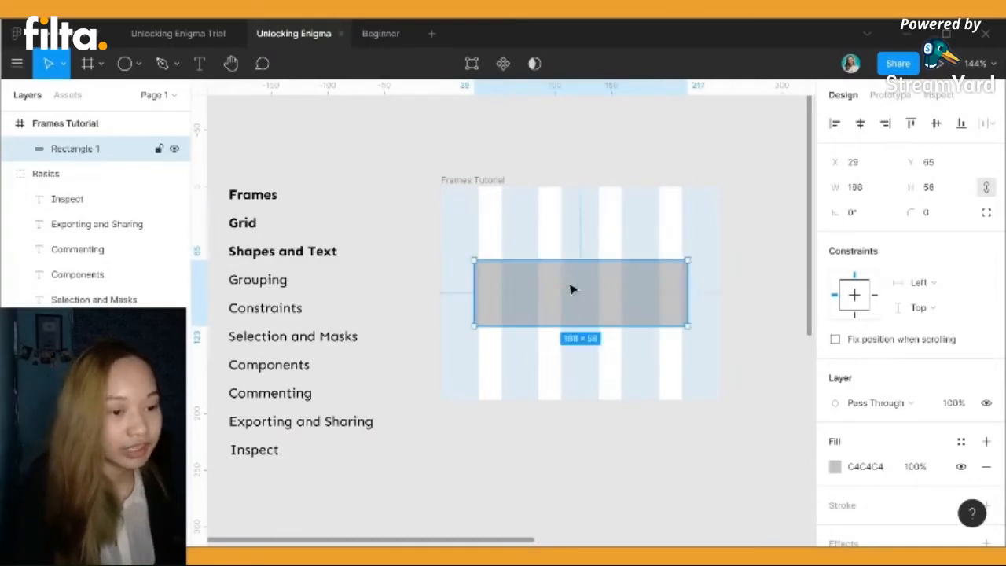
{"action": "left_click", "coordinate": [665, 239]}
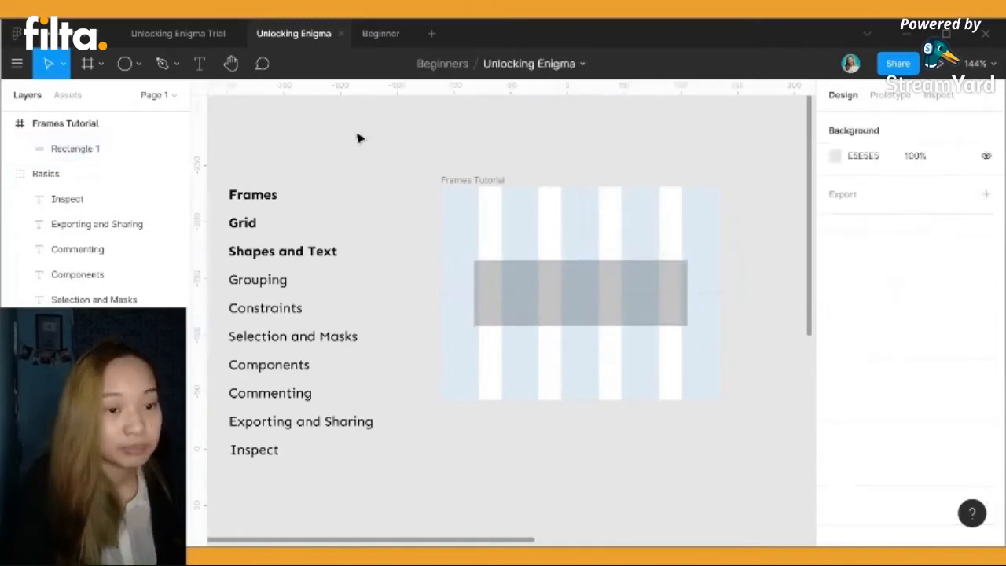
Add a text box about 145 × 94 over the grey rectangle containing the text "Enigma"
{"action": "key", "text": "t"}
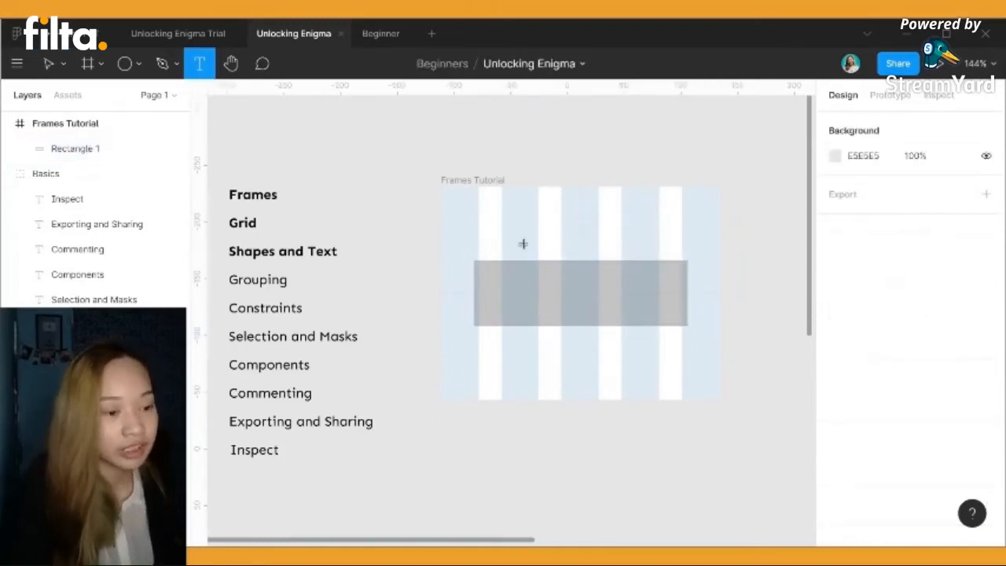
{"action": "left_click_drag", "start_coordinate": [501, 251], "coordinate": [667, 358]}
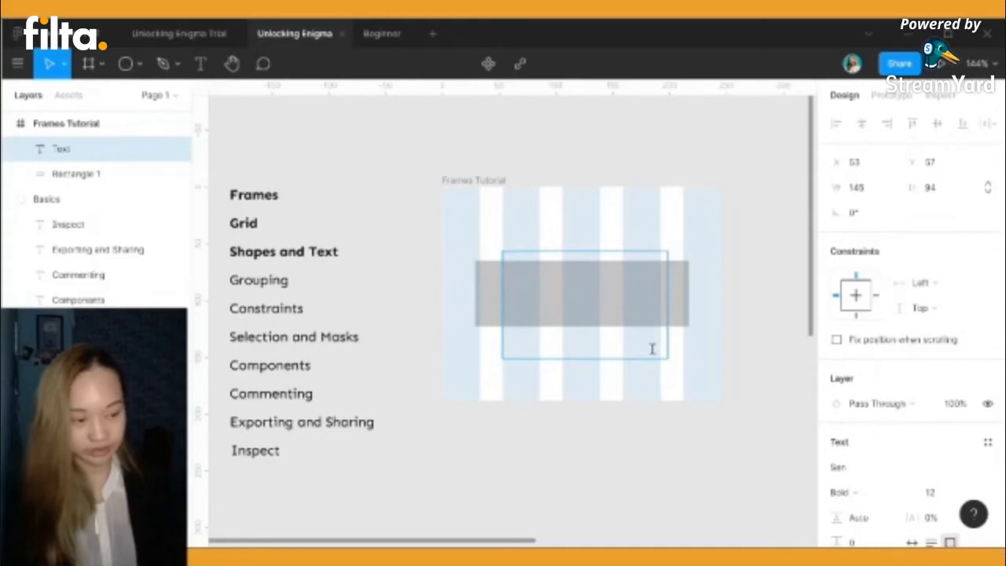
{"action": "type", "text": "E"}
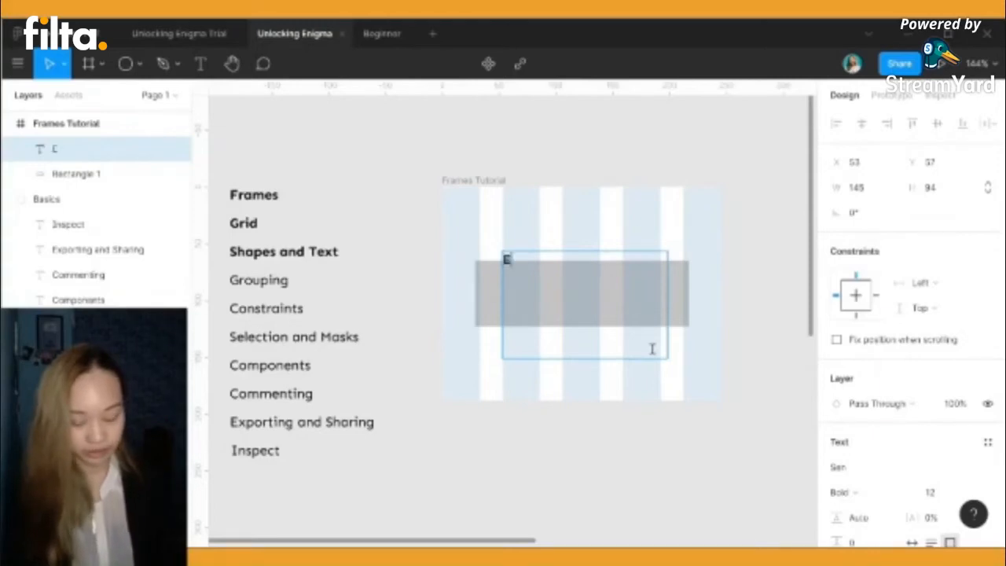
{"action": "type", "text": "nigma"}
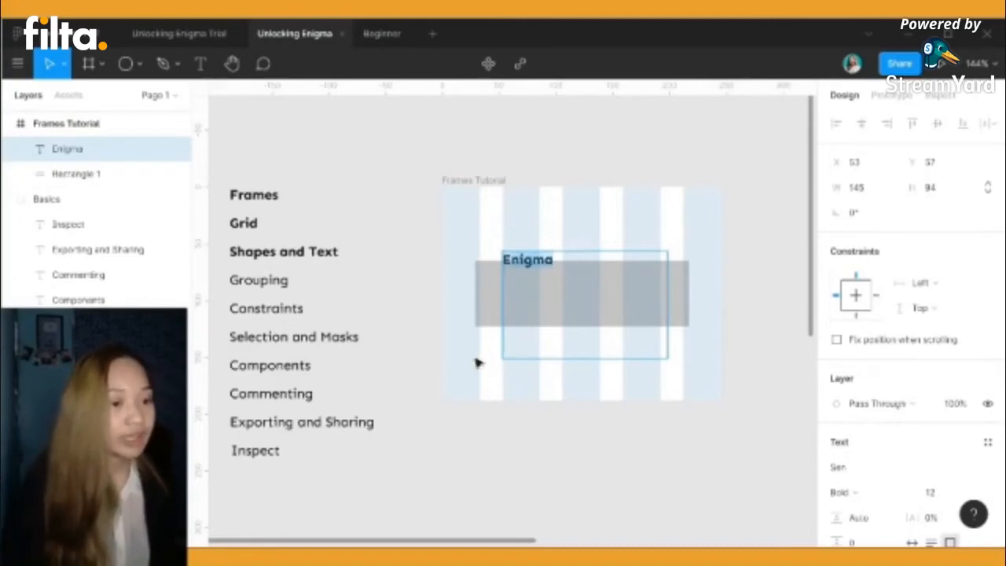
{"action": "left_click", "coordinate": [611, 321]}
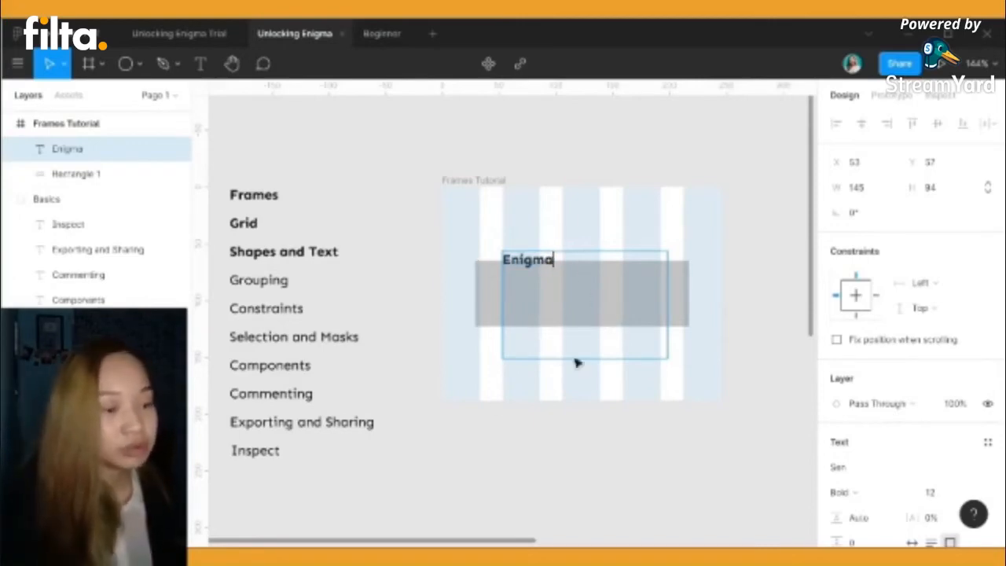
Set the font of the "Enigma" text to Montserrat in the Medium weight
{"action": "scroll", "coordinate": [851, 410], "scroll_direction": "down", "scroll_amount": 5}
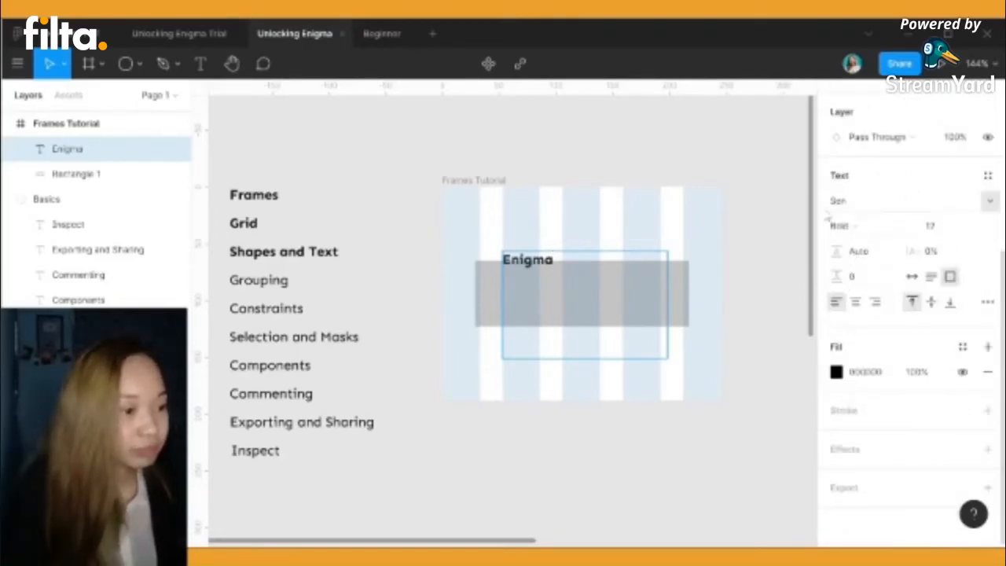
{"action": "left_click", "coordinate": [916, 209]}
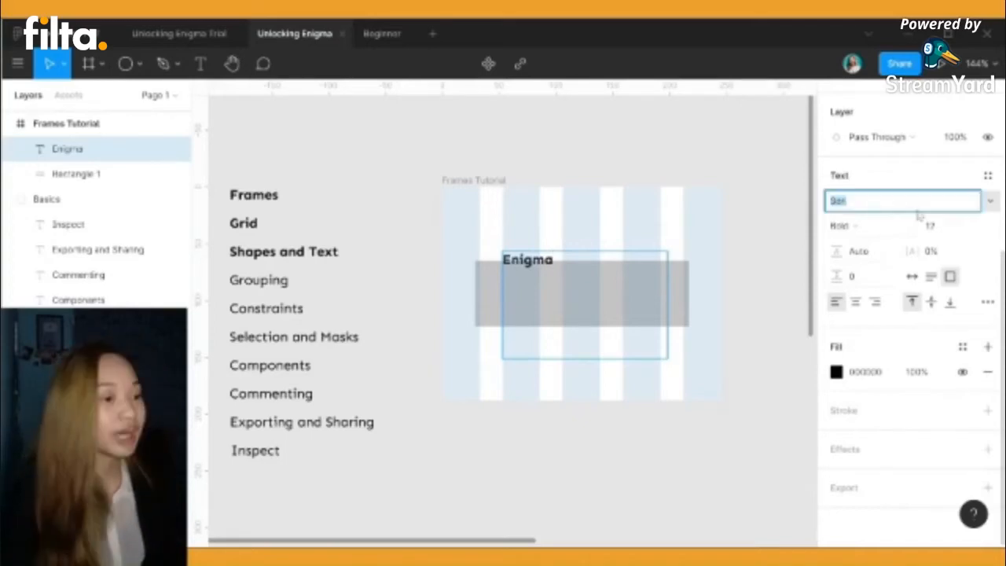
{"action": "left_click", "coordinate": [988, 204]}
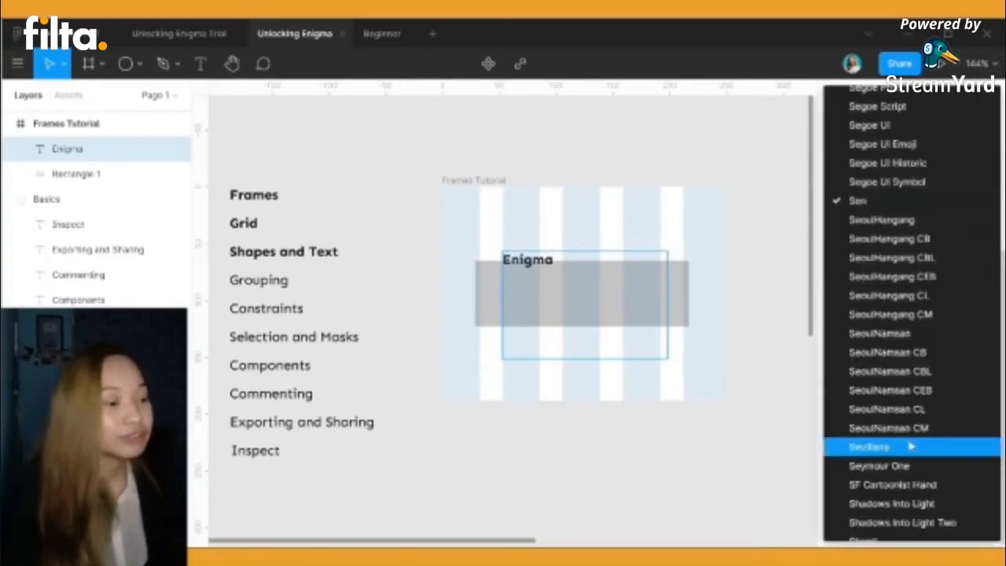
{"action": "scroll", "coordinate": [909, 446], "scroll_direction": "up", "scroll_amount": 10}
{"action": "scroll", "coordinate": [910, 446], "scroll_direction": "up", "scroll_amount": 8}
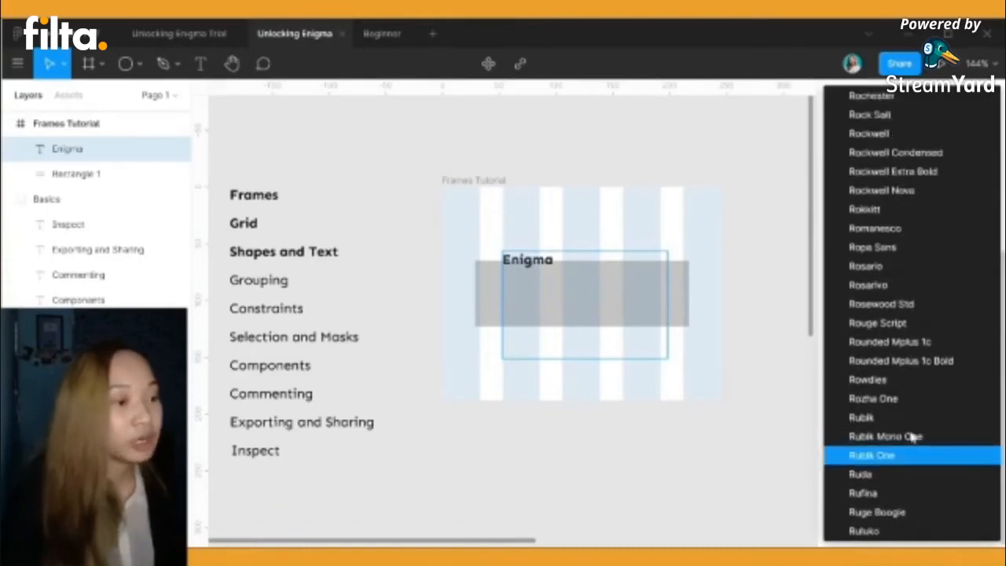
{"action": "scroll", "coordinate": [910, 444], "scroll_direction": "up", "scroll_amount": 10}
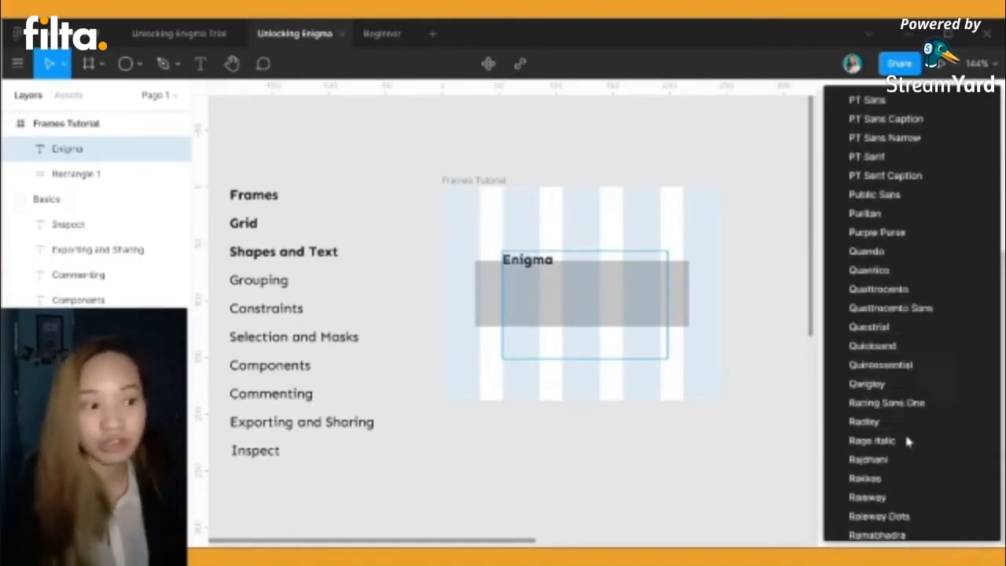
{"action": "scroll", "coordinate": [907, 444], "scroll_direction": "up", "scroll_amount": 10}
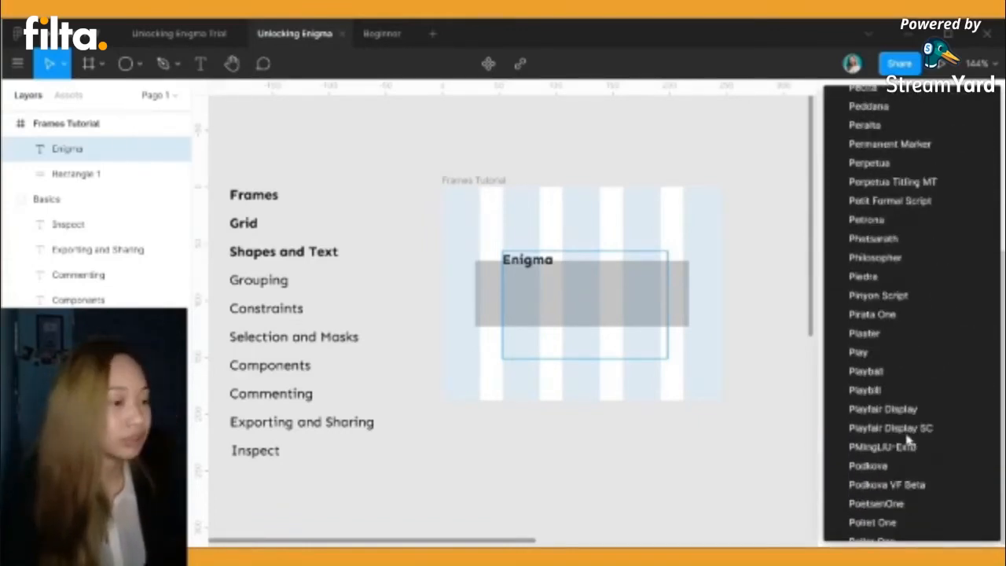
{"action": "scroll", "coordinate": [908, 444], "scroll_direction": "up", "scroll_amount": 10}
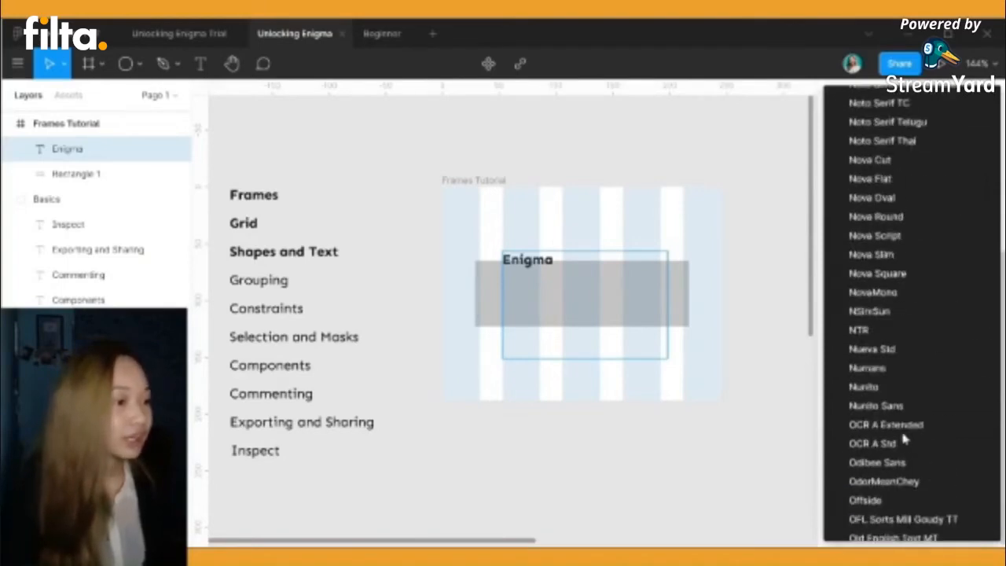
{"action": "scroll", "coordinate": [906, 440], "scroll_direction": "up", "scroll_amount": 10}
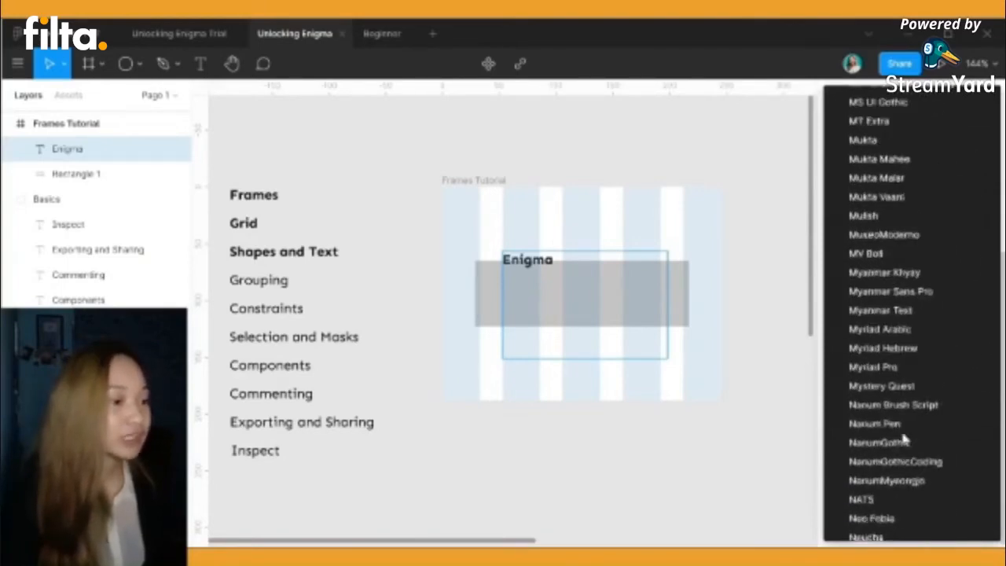
{"action": "scroll", "coordinate": [908, 438], "scroll_direction": "up", "scroll_amount": 10}
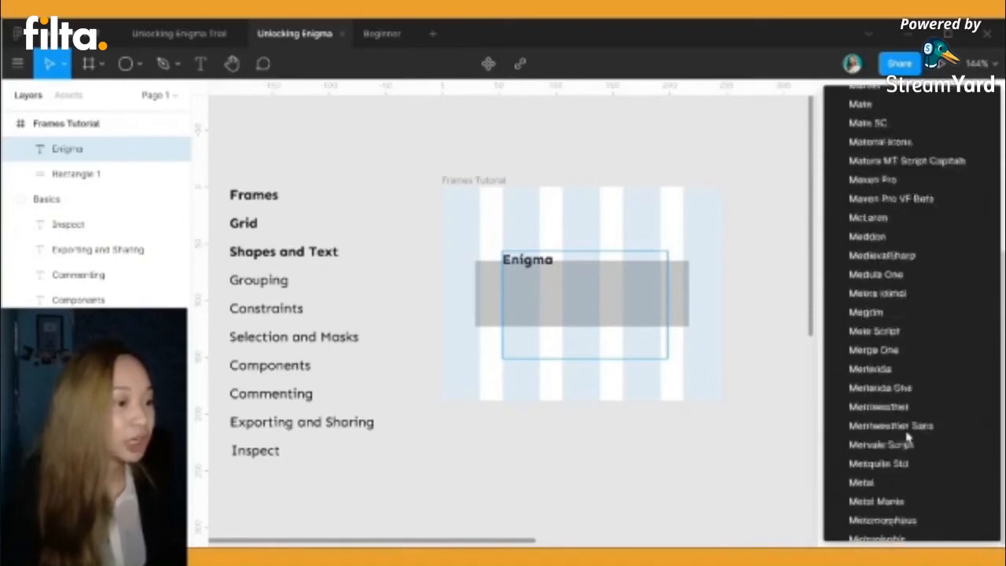
{"action": "scroll", "coordinate": [908, 437], "scroll_direction": "up", "scroll_amount": 2}
{"action": "scroll", "coordinate": [907, 438], "scroll_direction": "down", "scroll_amount": 10}
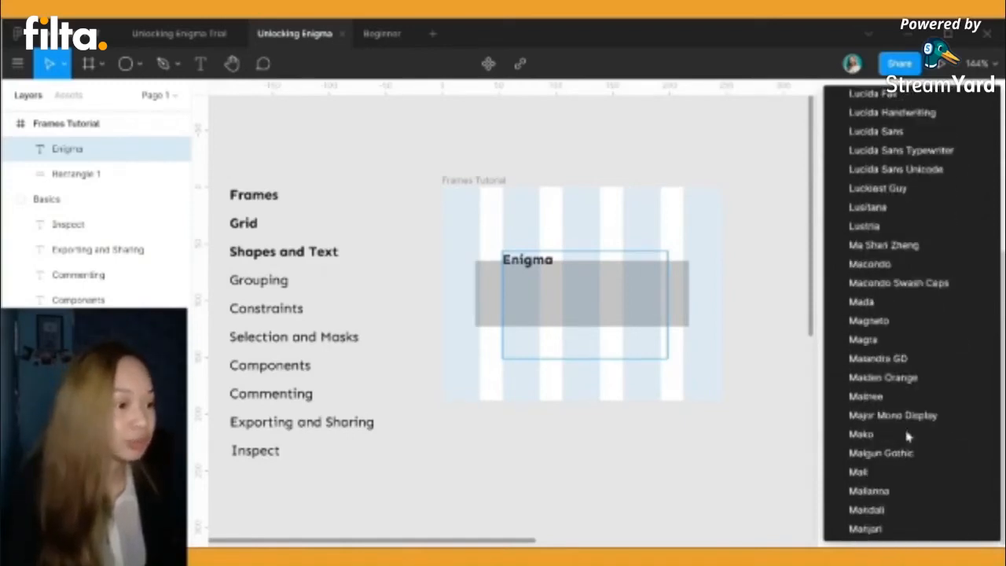
{"action": "scroll", "coordinate": [908, 432], "scroll_direction": "down", "scroll_amount": 5}
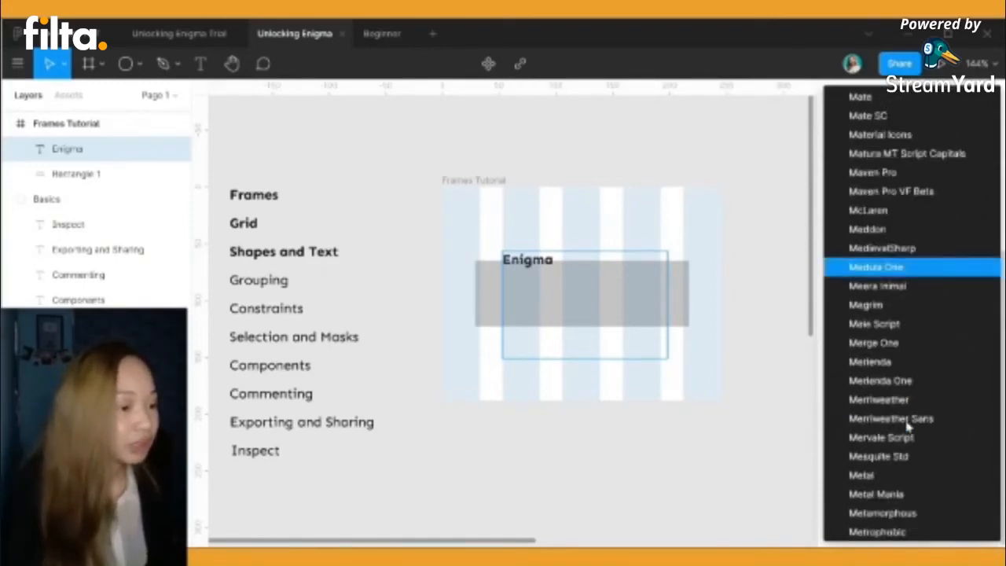
{"action": "scroll", "coordinate": [907, 427], "scroll_direction": "down", "scroll_amount": 15}
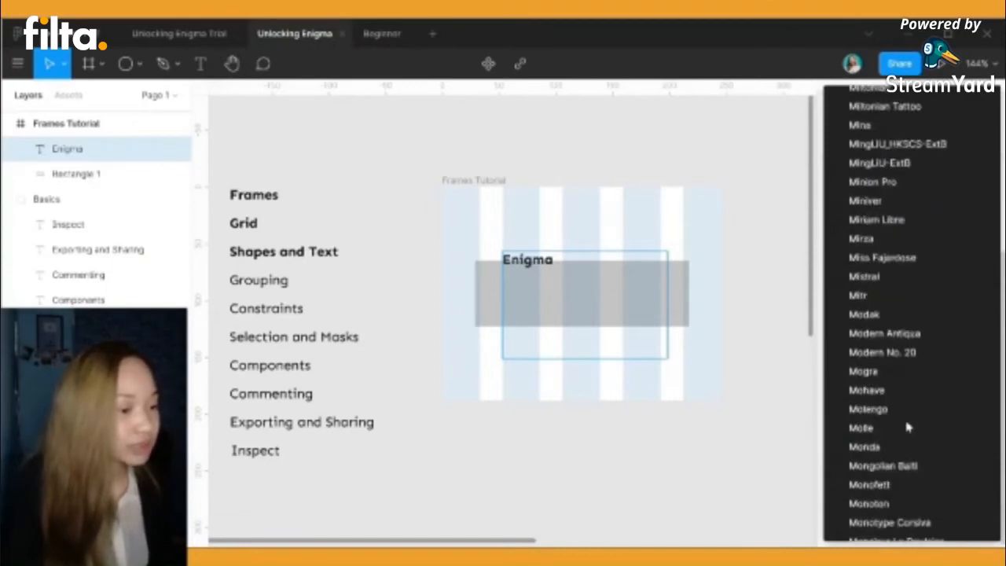
{"action": "scroll", "coordinate": [908, 426], "scroll_direction": "down", "scroll_amount": 5}
{"action": "left_click", "coordinate": [878, 359]}
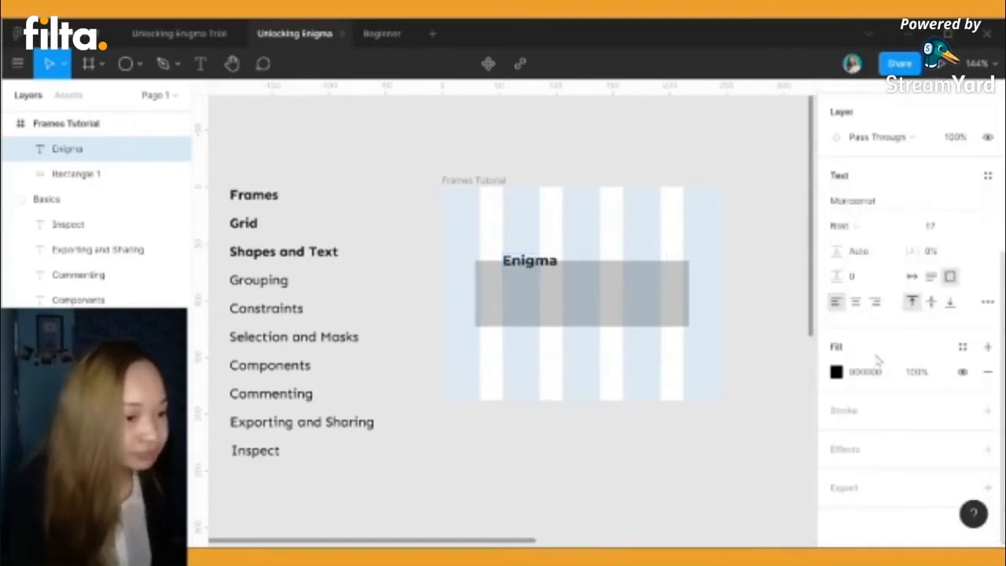
{"action": "left_click", "coordinate": [845, 226]}
{"action": "left_click", "coordinate": [864, 188]}
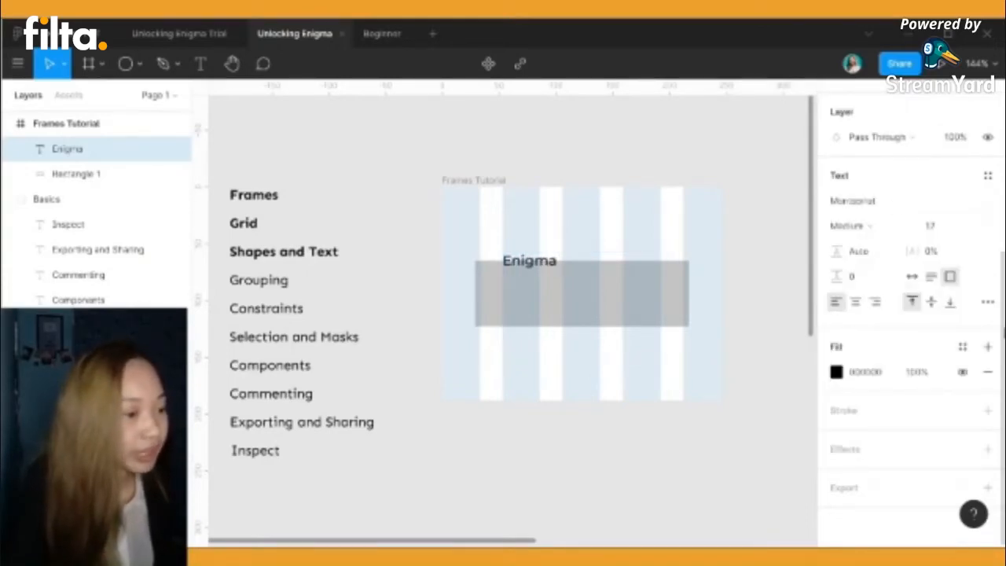
Switch the "Enigma" text to Auto width and centre it within the grey rectangle
{"action": "double_click", "coordinate": [563, 289]}
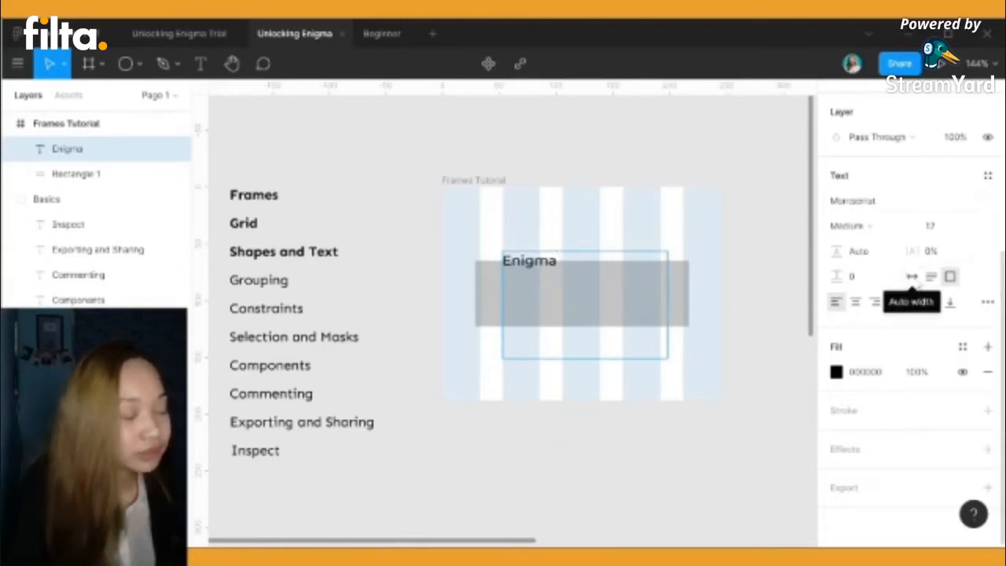
{"action": "left_click", "coordinate": [911, 276]}
{"action": "left_click_drag", "start_coordinate": [555, 275], "coordinate": [611, 297]}
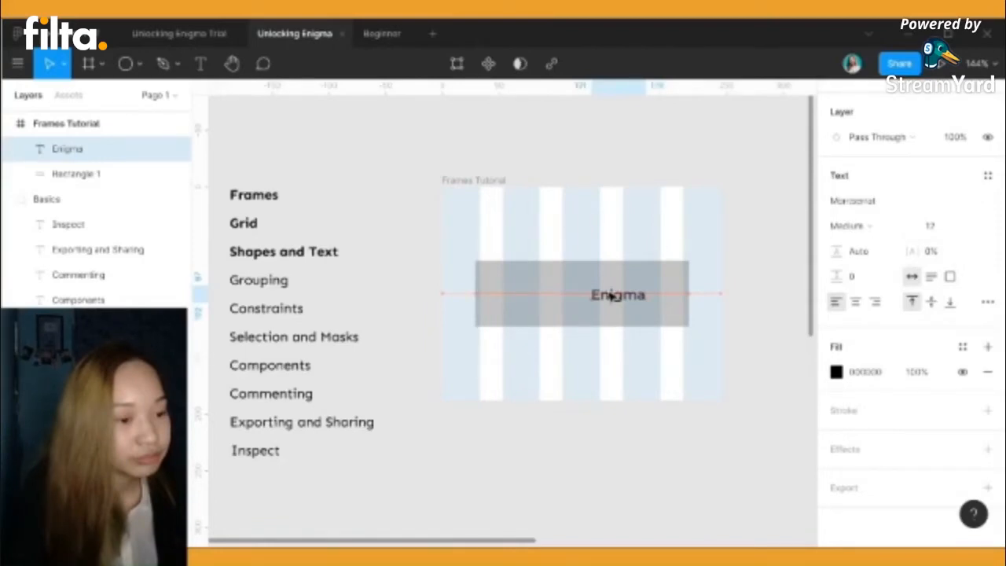
{"action": "left_click_drag", "start_coordinate": [611, 297], "coordinate": [579, 297]}
{"action": "left_click", "coordinate": [575, 238]}
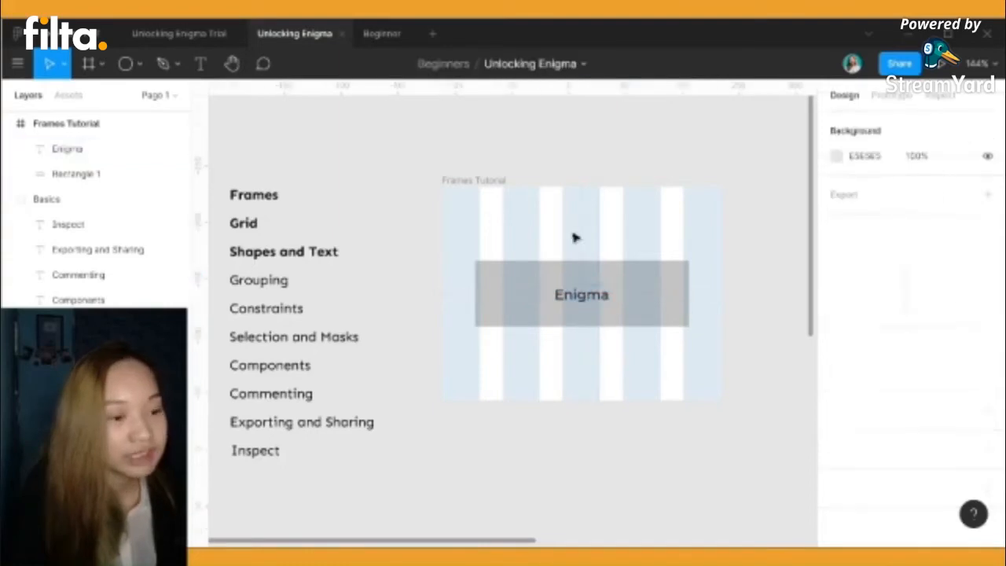
Add the text "Figma" on the grey rectangle beside "Enigma", at about X 67, Y 90
{"action": "left_click", "coordinate": [200, 63]}
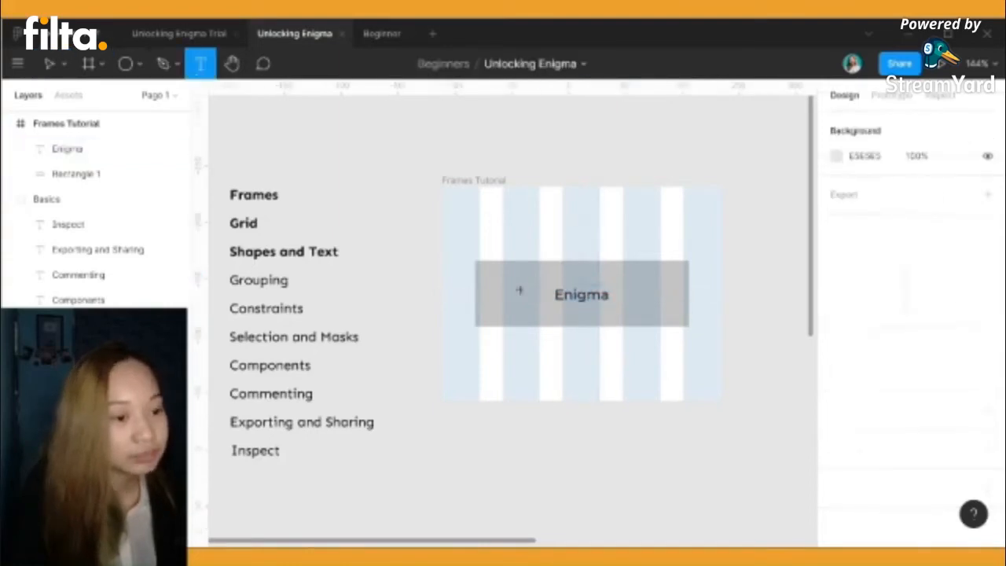
{"action": "left_click", "coordinate": [518, 293]}
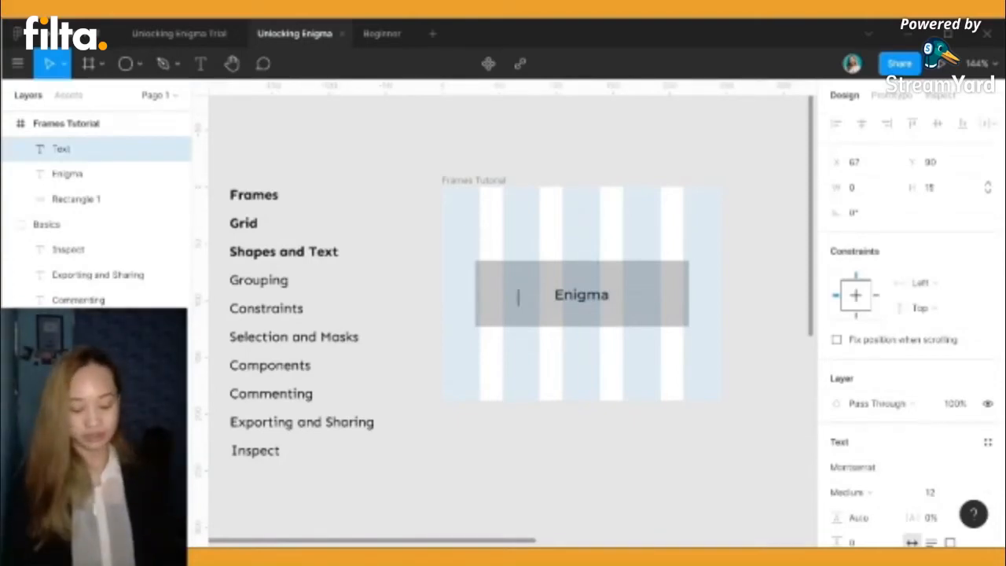
{"action": "type", "text": "Figma"}
{"action": "key", "text": "Escape"}
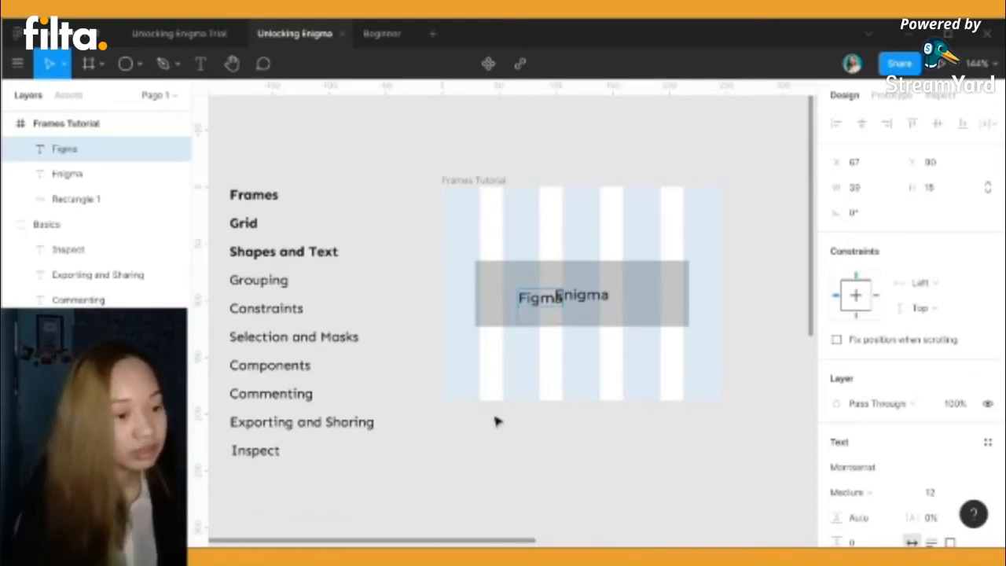
Space the "Figma" and "Enigma" texts side by side within the grey rectangle, with "Figma" at about X 62, Y 87
{"action": "left_click_drag", "start_coordinate": [541, 299], "coordinate": [639, 295]}
{"action": "left_click", "coordinate": [525, 302]}
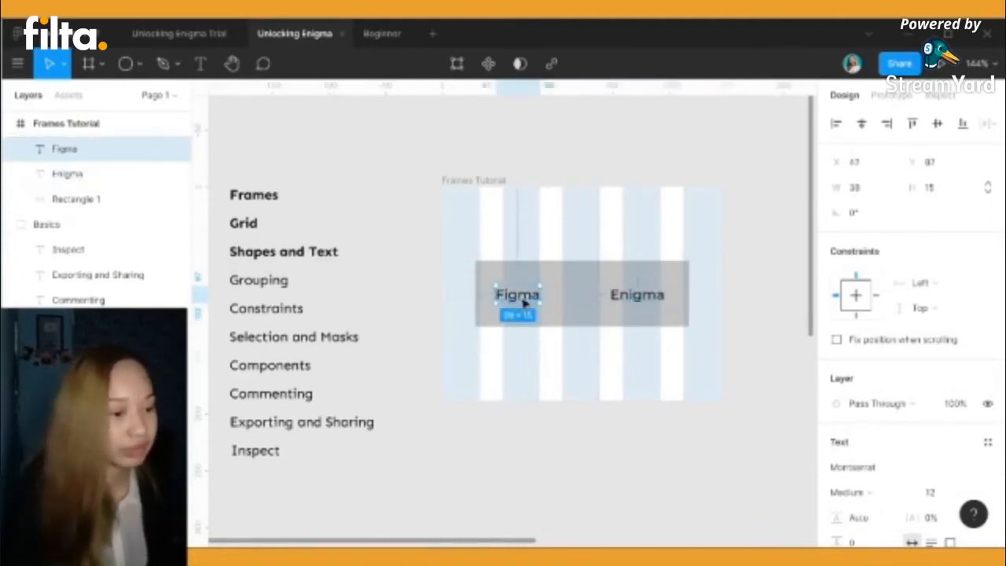
{"action": "left_click_drag", "start_coordinate": [531, 303], "coordinate": [541, 297]}
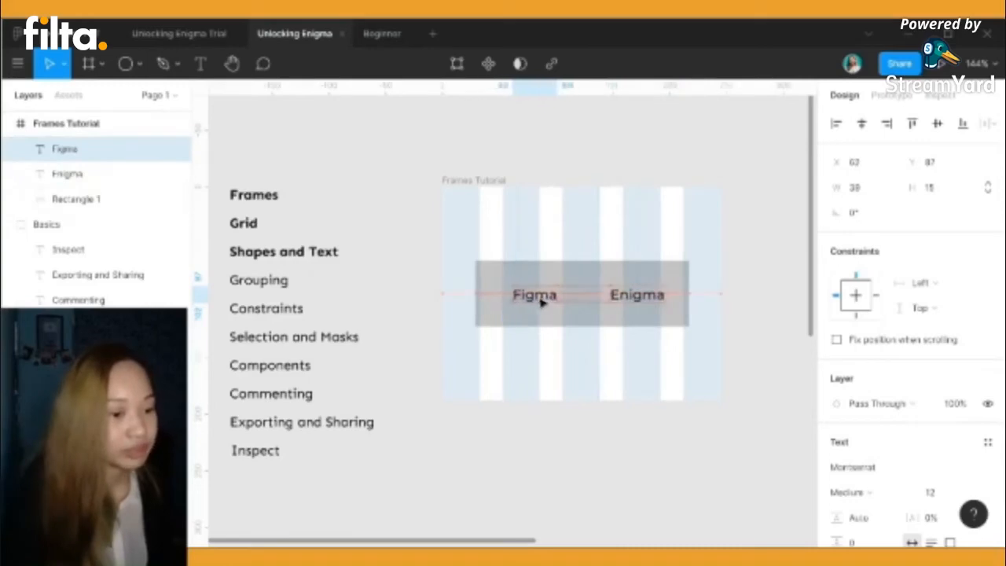
{"action": "left_click", "coordinate": [610, 363]}
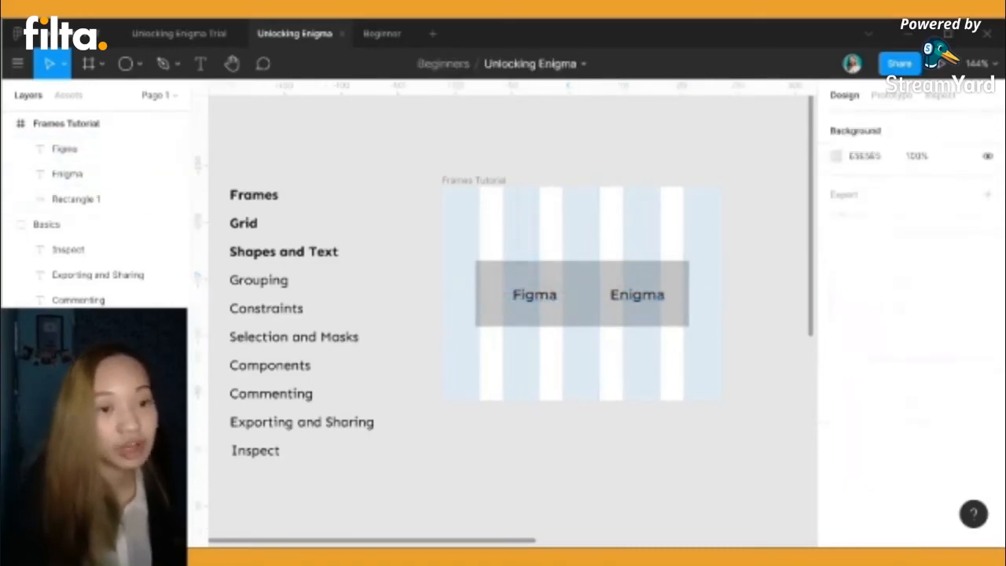
Draw a closed irregular shape about 122 × 131.5 over the rectangle and texts with the Pen tool, including a curved segment
{"action": "left_click", "coordinate": [163, 63]}
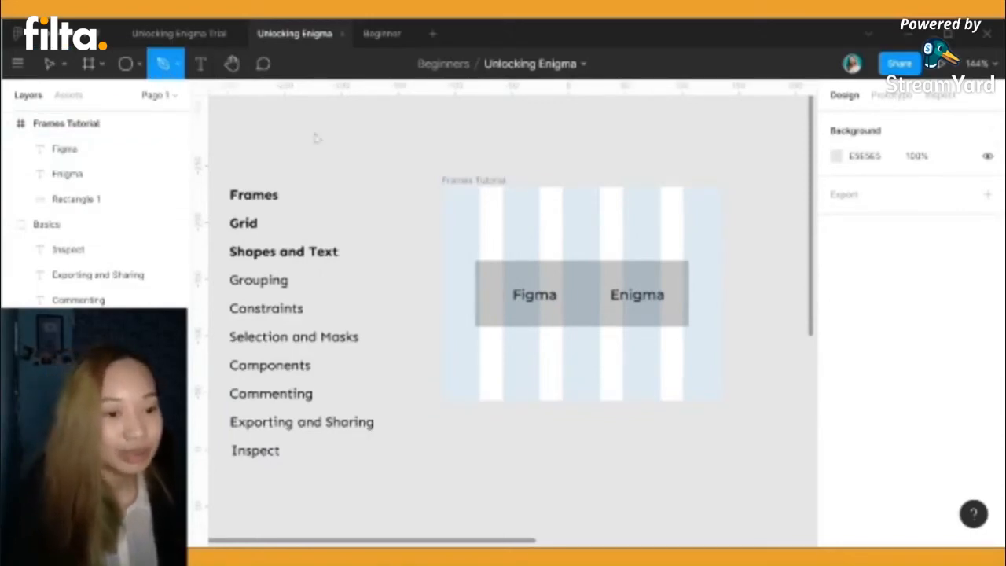
{"action": "left_click", "coordinate": [534, 235]}
{"action": "left_click", "coordinate": [634, 228]}
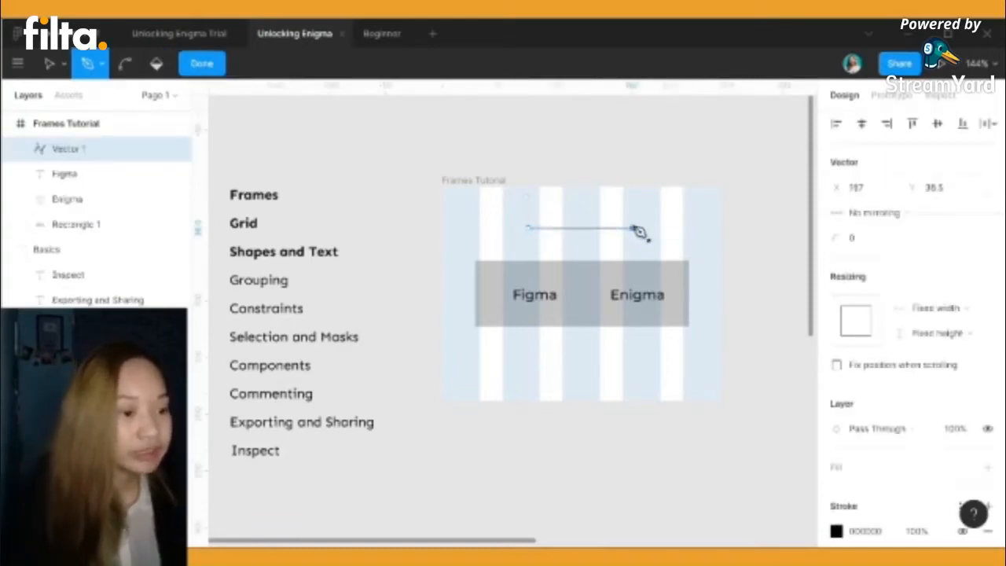
{"action": "left_click", "coordinate": [639, 376]}
{"action": "left_click", "coordinate": [526, 297]}
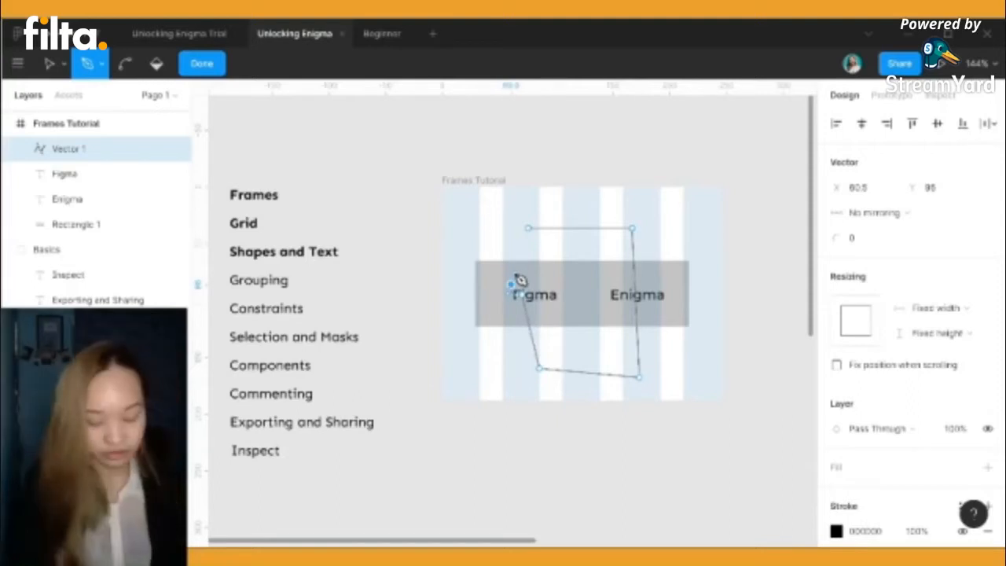
{"action": "left_click_drag", "start_coordinate": [512, 283], "coordinate": [567, 283]}
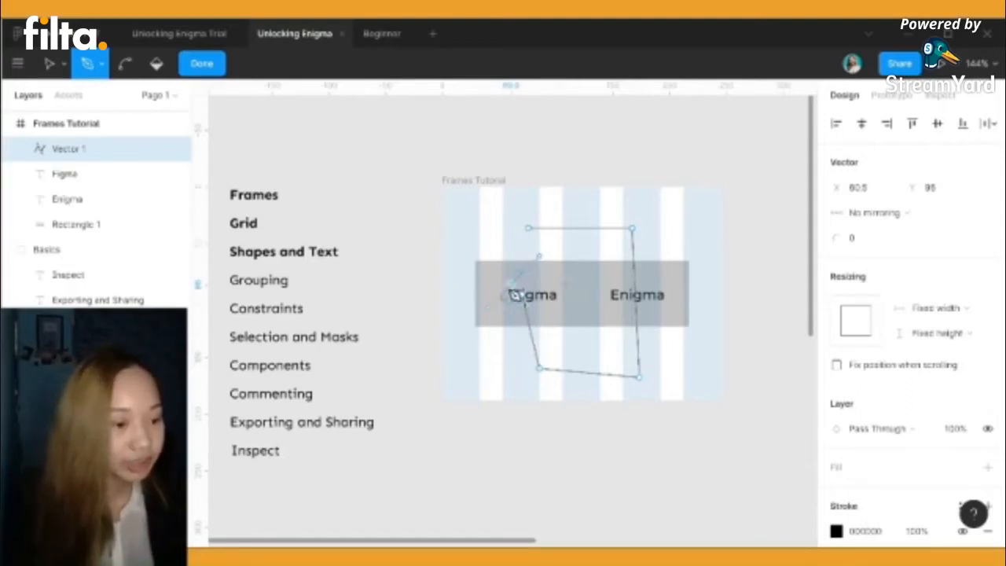
{"action": "left_click", "coordinate": [523, 263]}
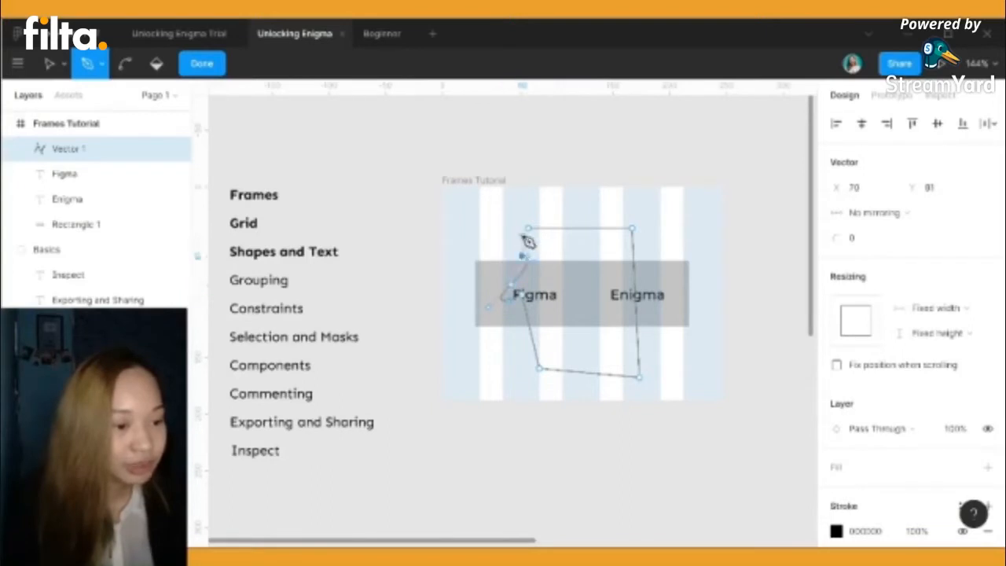
{"action": "left_click", "coordinate": [530, 231], "text": "shift"}
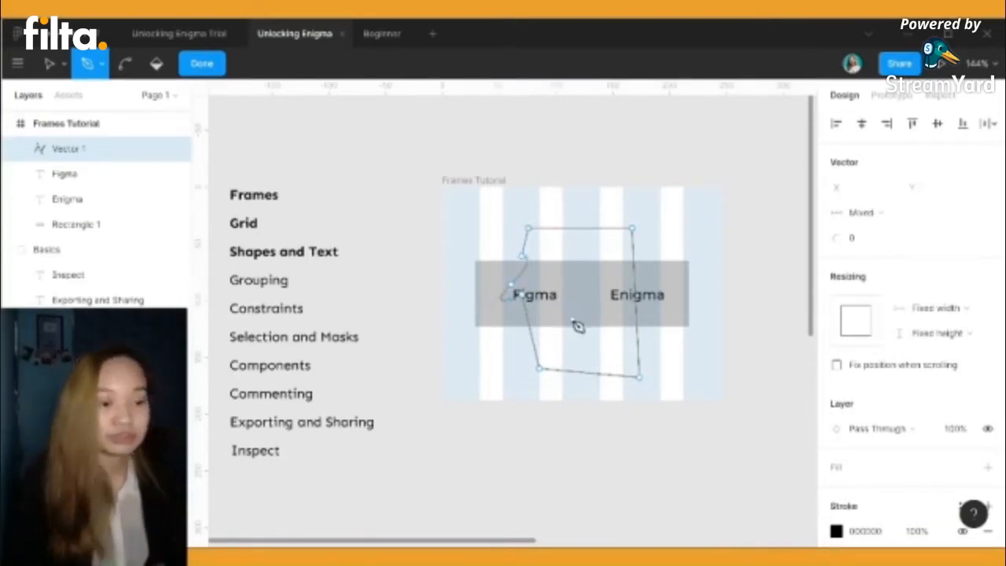
{"action": "key", "text": "Escape"}
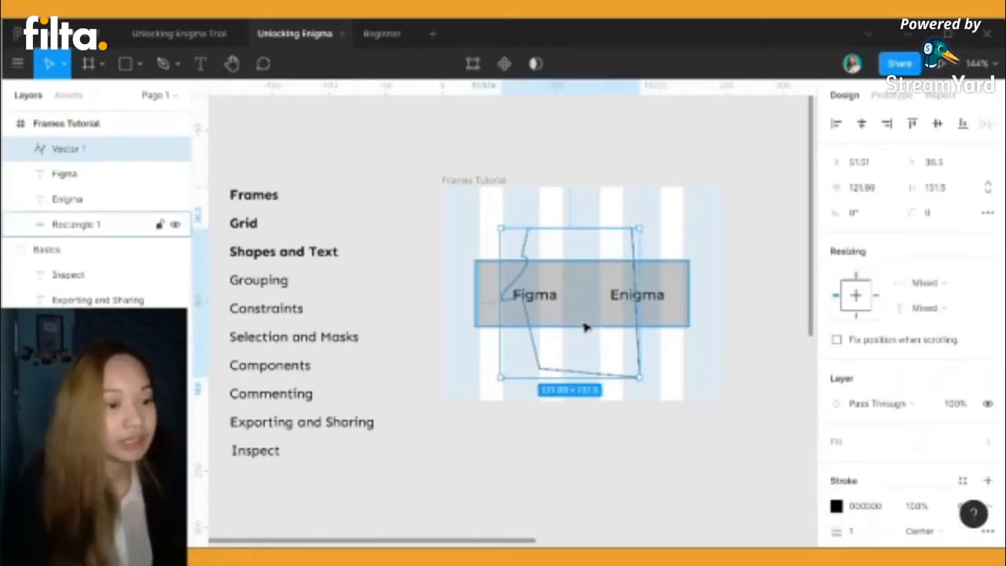
Try a dark red stroke colour on the freeform shape and remove its stroke
{"action": "scroll", "coordinate": [871, 464], "scroll_direction": "down", "scroll_amount": 3}
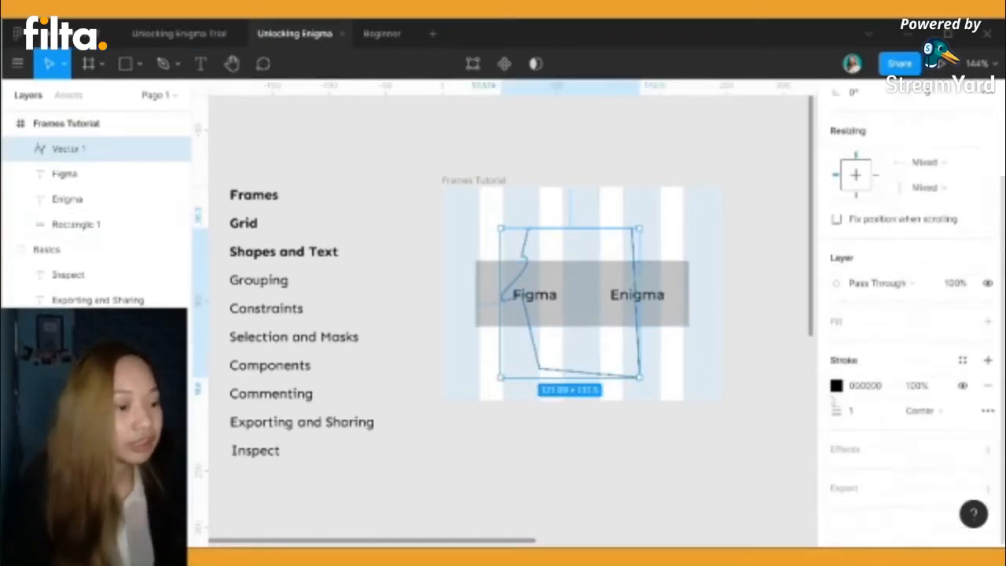
{"action": "left_click", "coordinate": [836, 386]}
{"action": "left_click", "coordinate": [759, 264]}
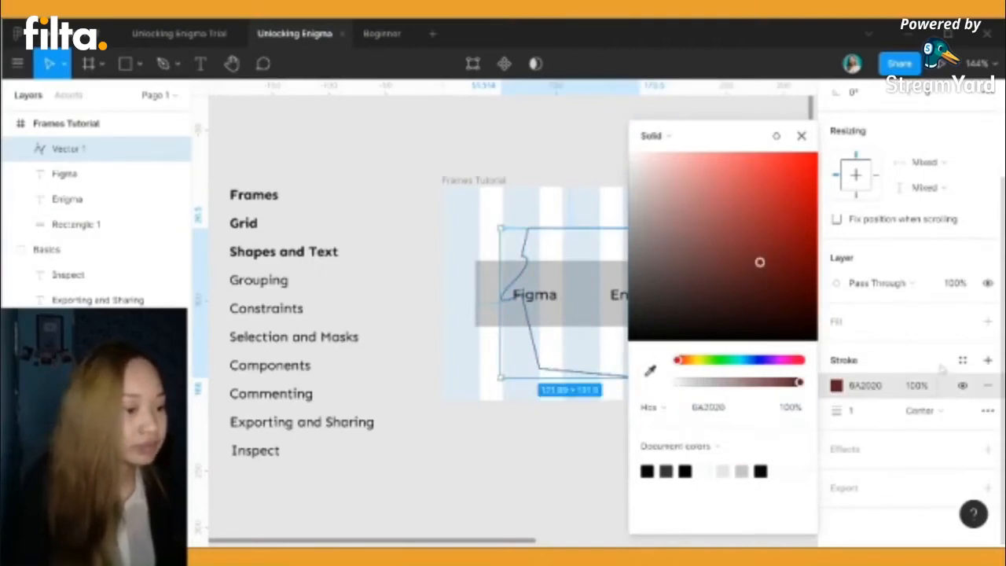
{"action": "left_click", "coordinate": [988, 385]}
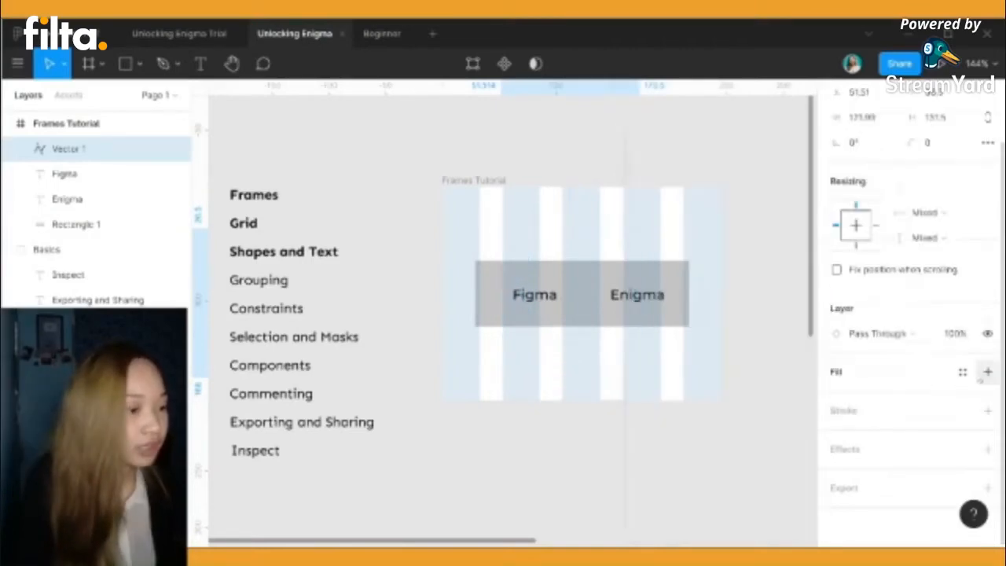
Add a solid fill to the freeform shape and set its colour to the greyish brown 6D5959
{"action": "left_click", "coordinate": [987, 374]}
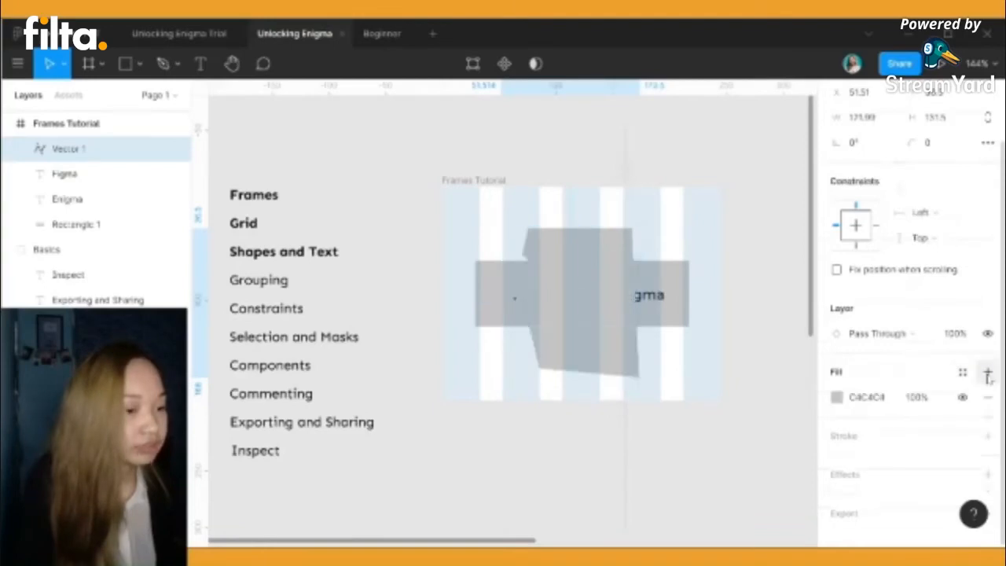
{"action": "left_click", "coordinate": [837, 397]}
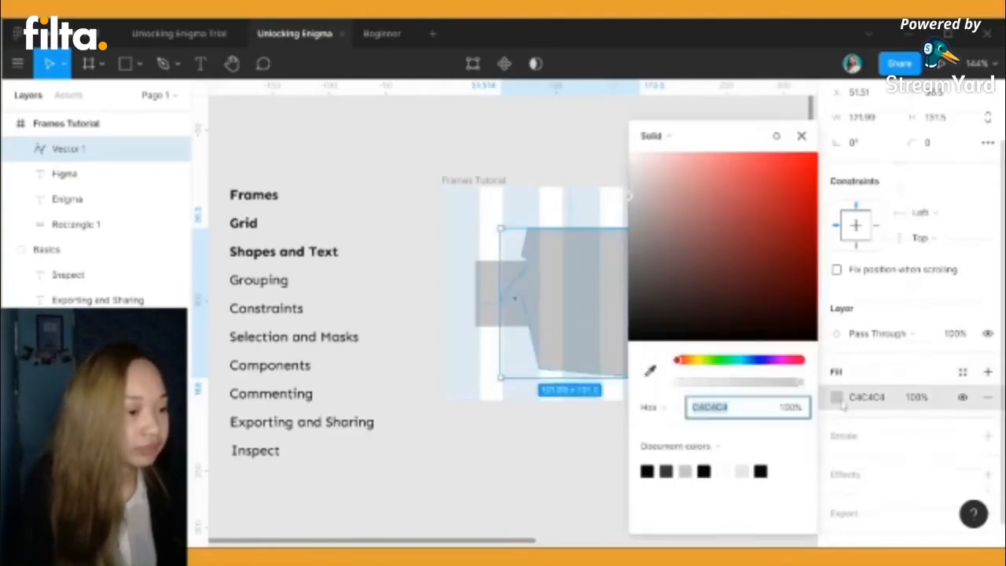
{"action": "left_click", "coordinate": [751, 298]}
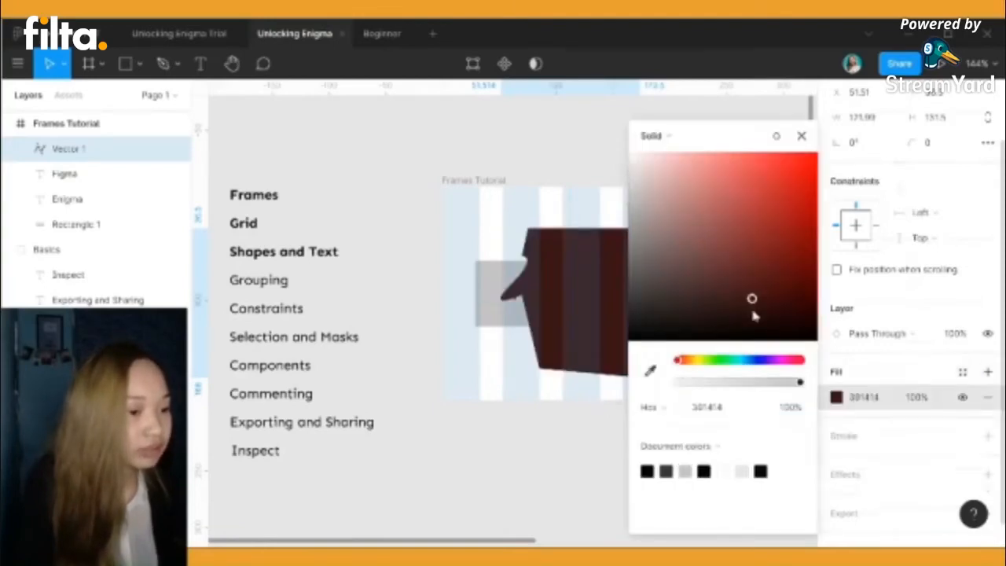
{"action": "left_click", "coordinate": [764, 204]}
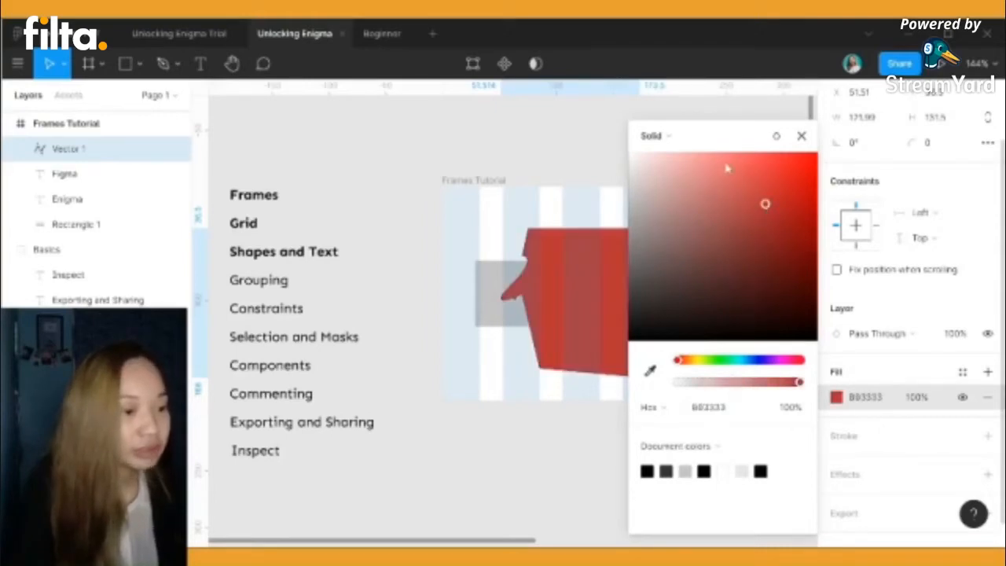
{"action": "left_click", "coordinate": [663, 262]}
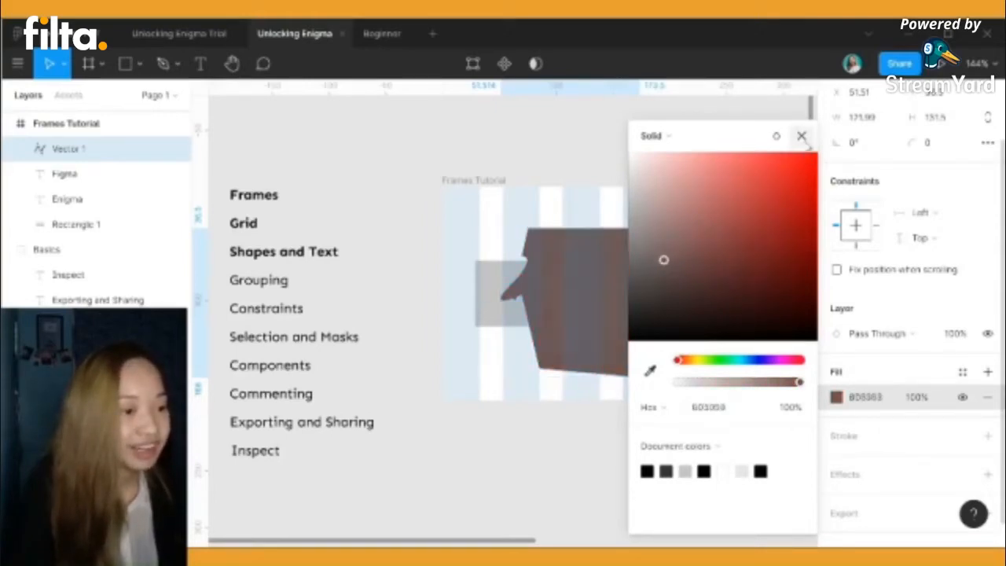
{"action": "left_click", "coordinate": [801, 135]}
Resize the freeform shape to about 96 × 119 over the "Enigma" text and bring the "Enigma" layer above it
{"action": "left_click_drag", "start_coordinate": [640, 379], "coordinate": [660, 317]}
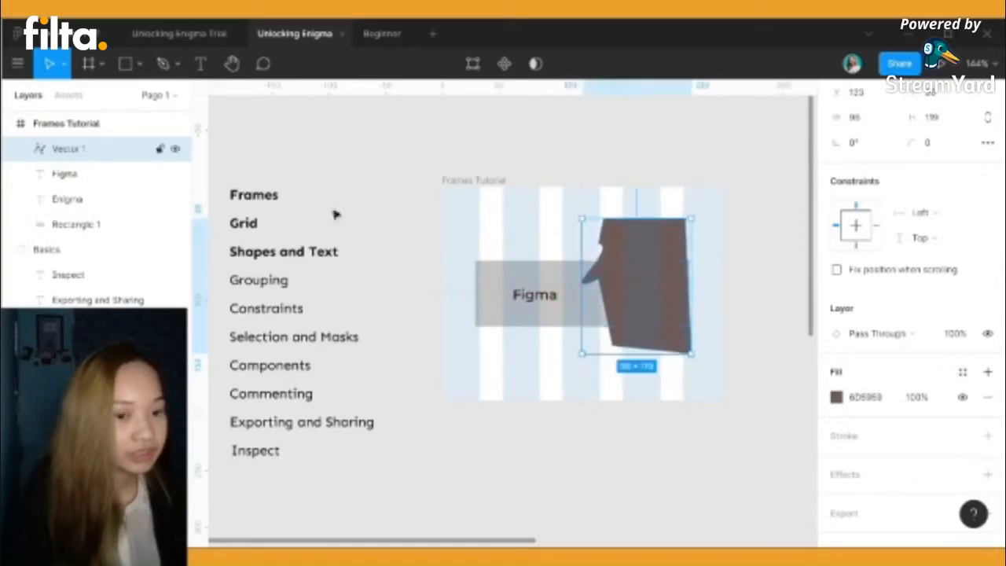
{"action": "left_click", "coordinate": [66, 174]}
{"action": "left_click_drag", "start_coordinate": [67, 199], "coordinate": [94, 141]}
{"action": "left_click", "coordinate": [620, 360]}
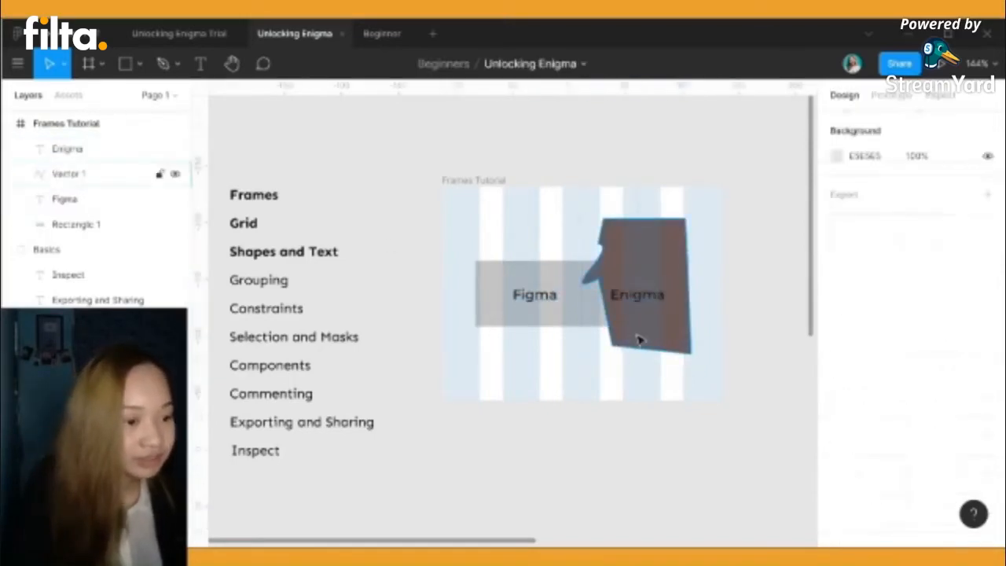
Shift the freeform shape to about X 135, Y 28 and place the "Enigma" text fully on top of it
{"action": "left_click_drag", "start_coordinate": [638, 341], "coordinate": [650, 341]}
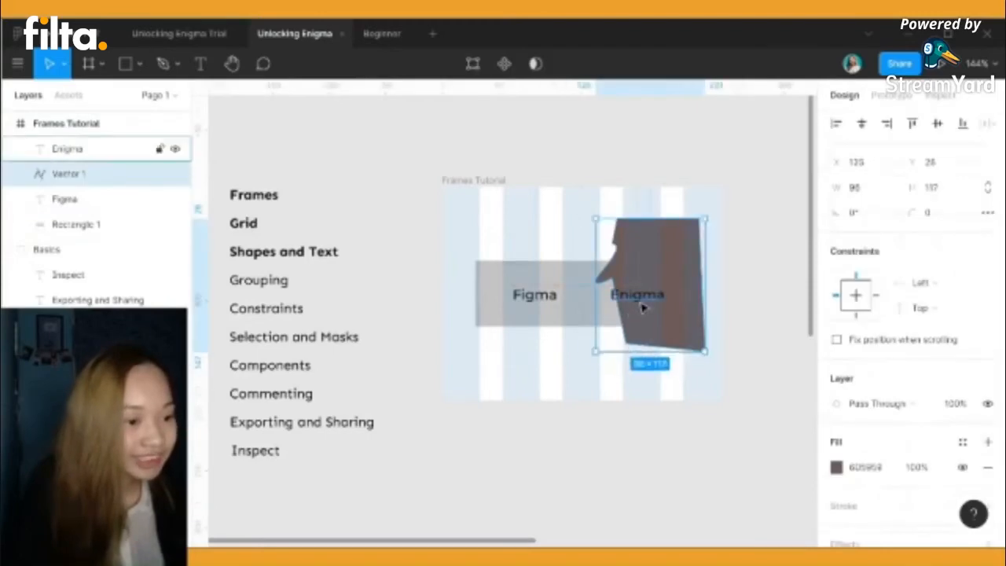
{"action": "left_click", "coordinate": [642, 307]}
{"action": "left_click_drag", "start_coordinate": [642, 296], "coordinate": [666, 295]}
Change the fill colour of the "Enigma" text to white, FFFFFF
{"action": "scroll", "coordinate": [821, 409], "scroll_direction": "down", "scroll_amount": 5}
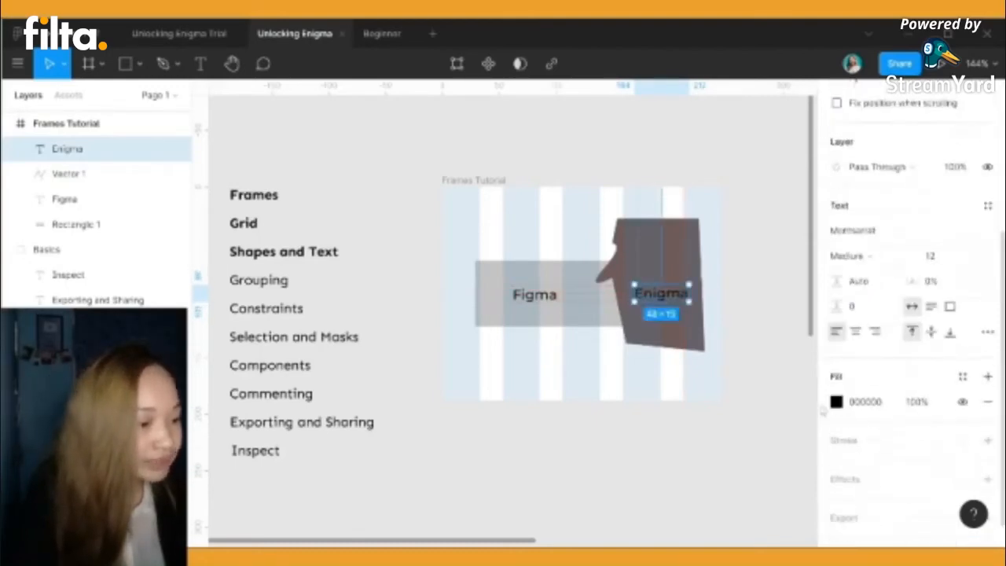
{"action": "left_click", "coordinate": [836, 402]}
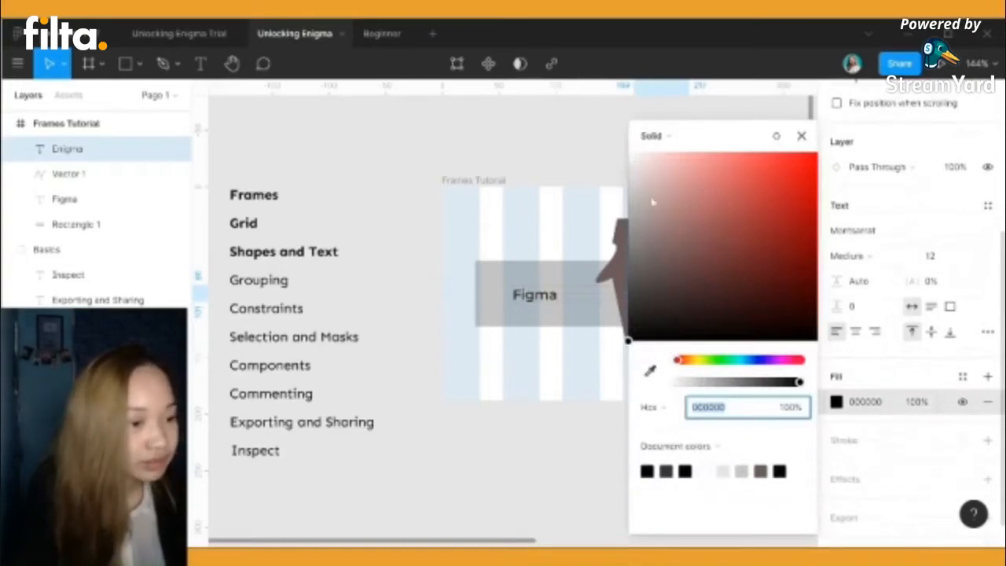
{"action": "type", "text": "FFFFFF"}
{"action": "key", "text": "Return"}
{"action": "left_click", "coordinate": [802, 136]}
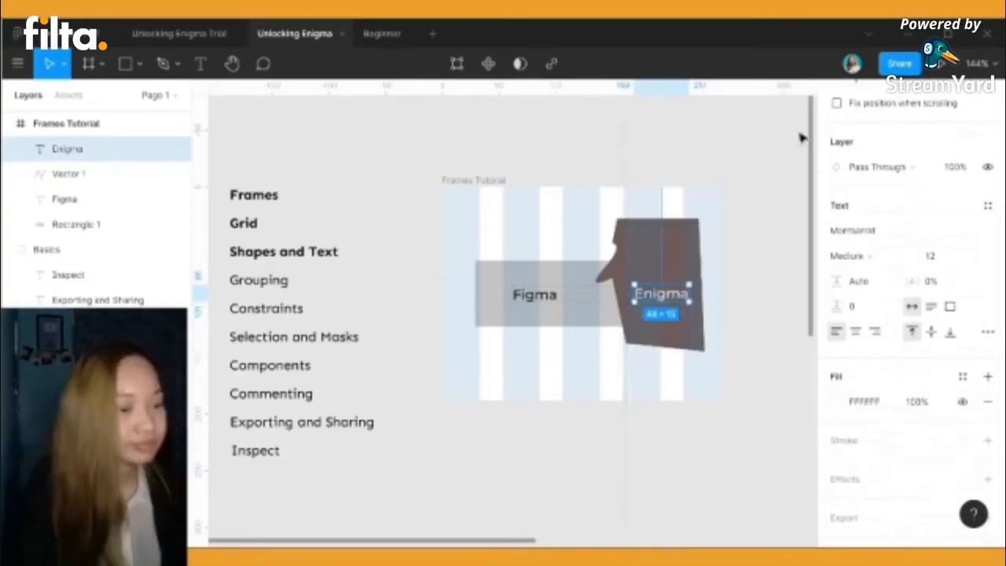
{"action": "left_click", "coordinate": [644, 462]}
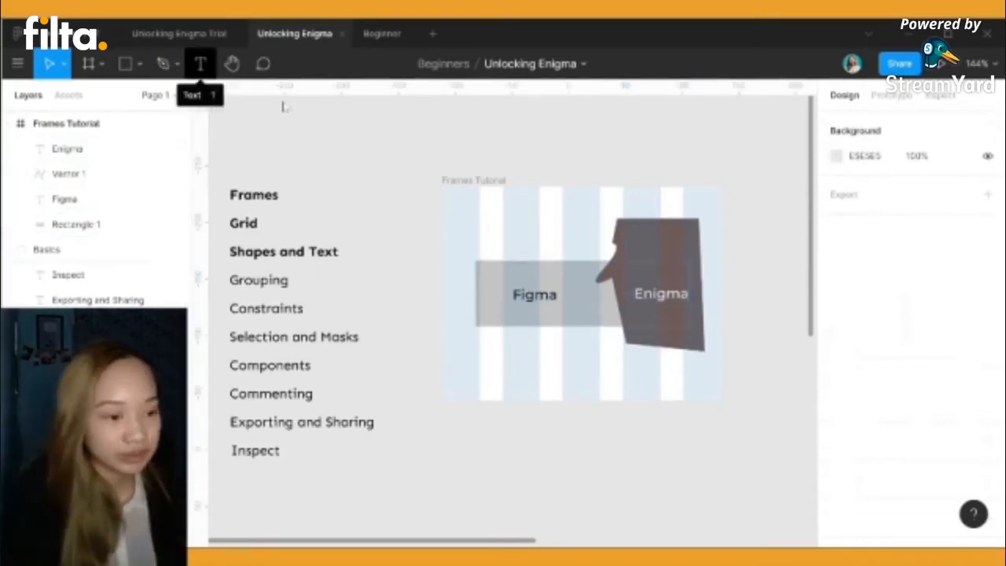
{"action": "left_click", "coordinate": [665, 234]}
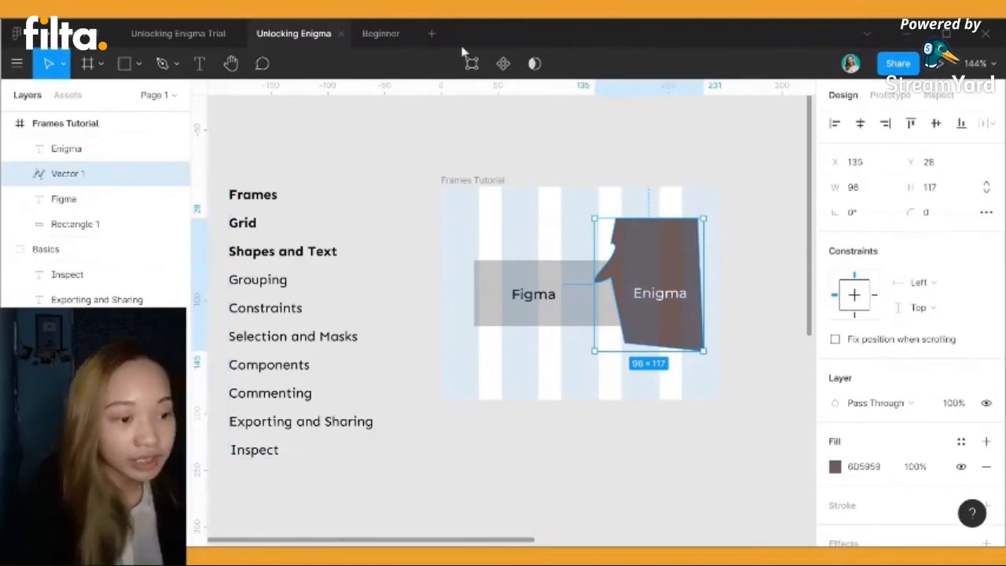
{"action": "left_click", "coordinate": [407, 523]}
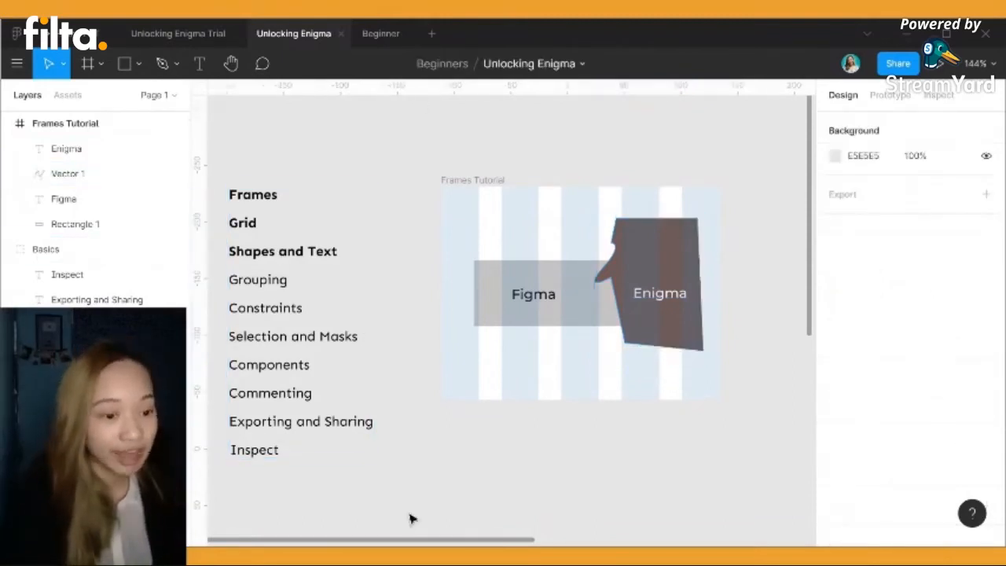
Set the "Grouping" entry in the topic list to Bold
{"action": "left_click", "coordinate": [243, 292]}
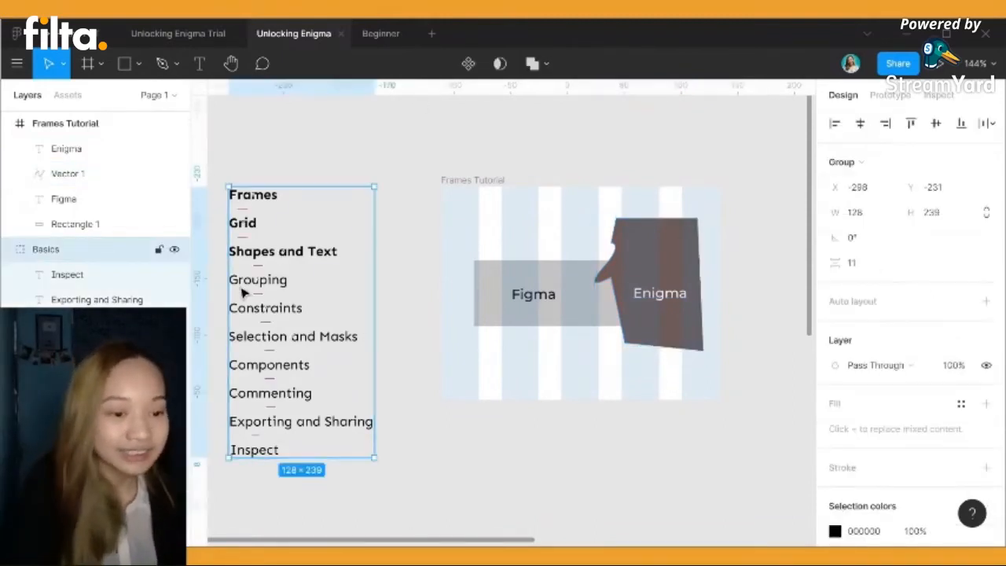
{"action": "double_click", "coordinate": [268, 289]}
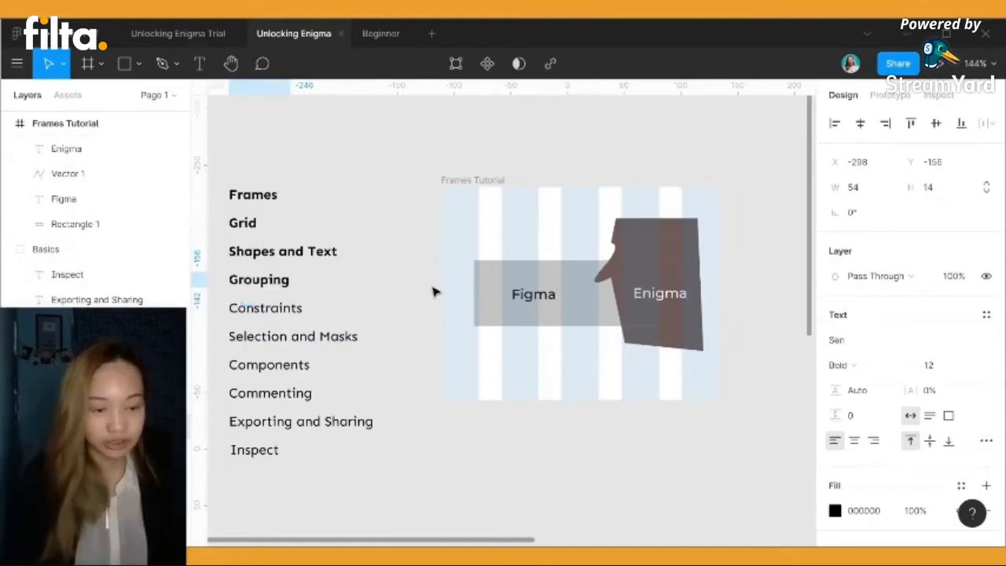
{"action": "left_click", "coordinate": [423, 448]}
Group the grey rectangle and the freeform vector shape in the "Frames Tutorial" frame
{"action": "left_click", "coordinate": [496, 320]}
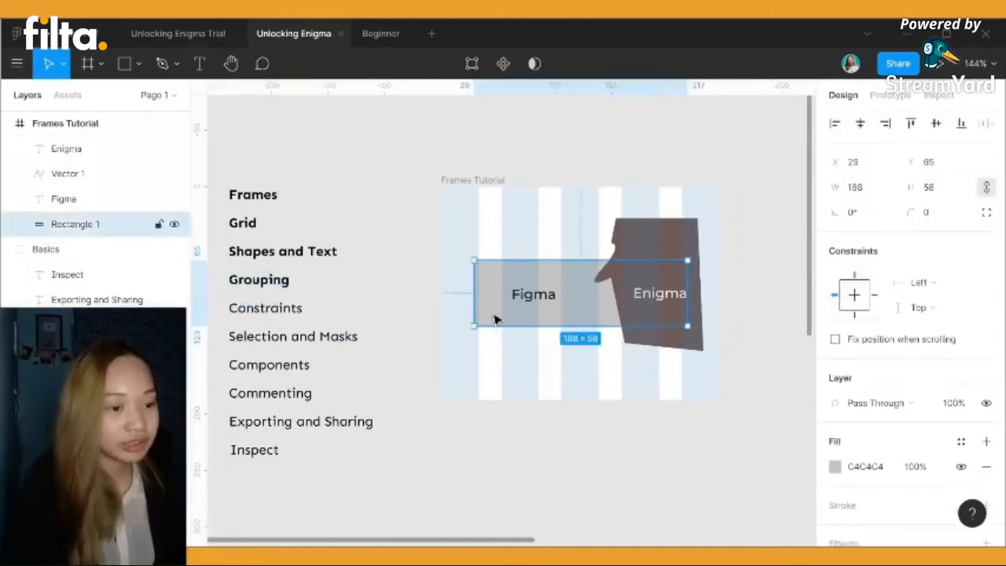
{"action": "left_click", "coordinate": [671, 253], "text": "shift"}
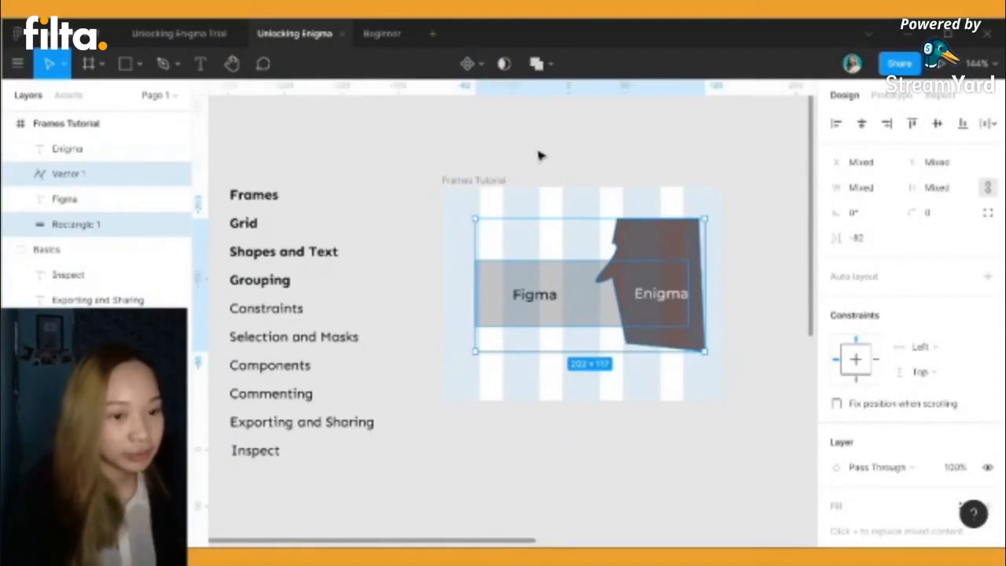
{"action": "right_click", "coordinate": [102, 181]}
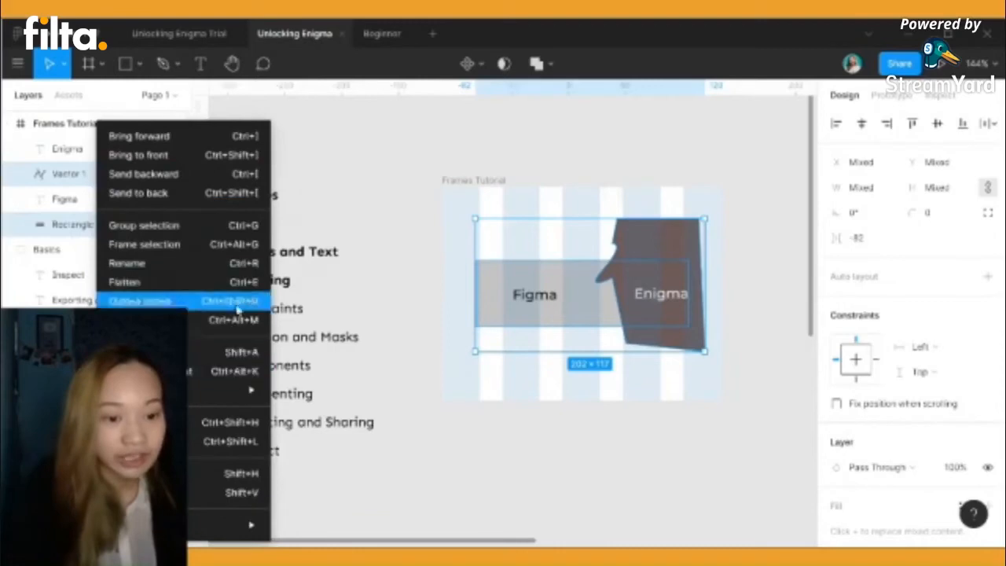
{"action": "left_click", "coordinate": [194, 225]}
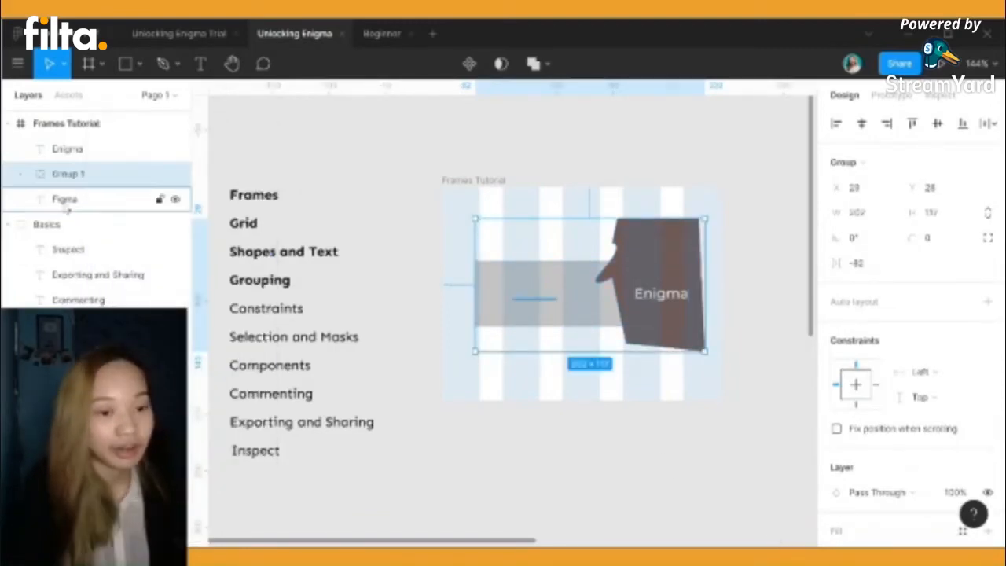
Bring the "Figma" text layer above the new shape group, then select the group
{"action": "left_click_drag", "start_coordinate": [79, 198], "coordinate": [84, 163]}
{"action": "left_click", "coordinate": [527, 433]}
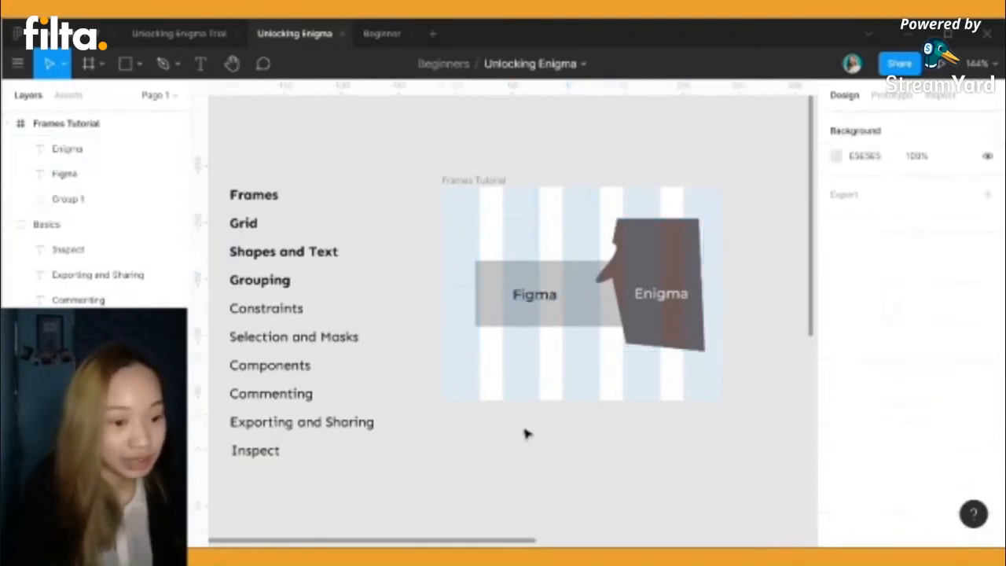
{"action": "left_click", "coordinate": [553, 320]}
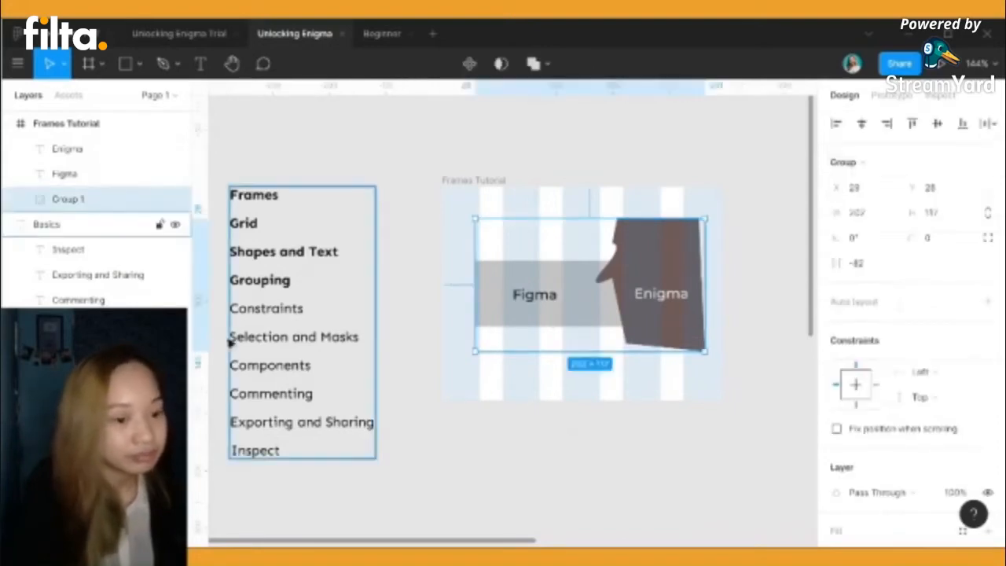
Set the "Constraints" entry in the topic list to Bold
{"action": "left_click", "coordinate": [268, 319]}
{"action": "double_click", "coordinate": [269, 317]}
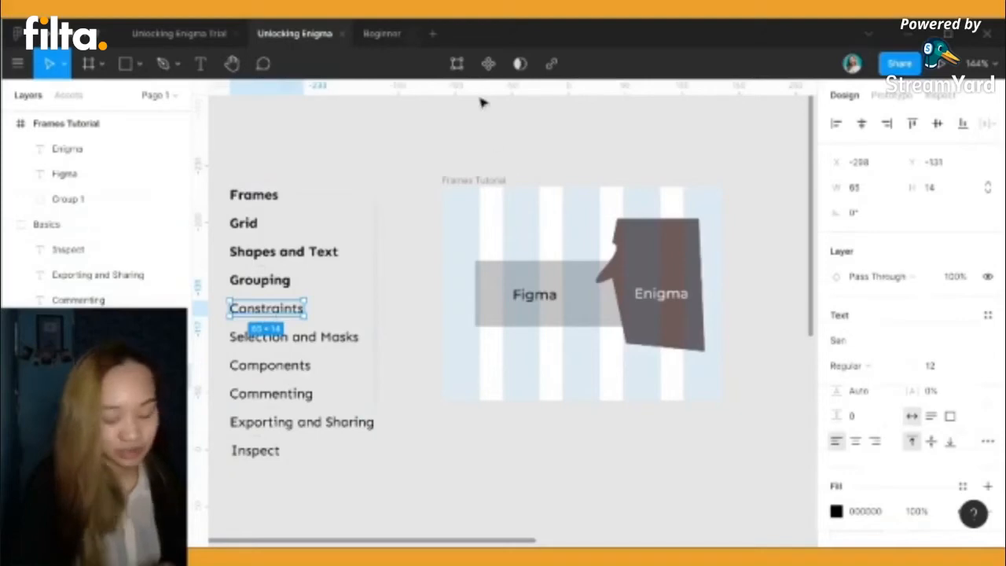
{"action": "key", "text": "ctrl+b"}
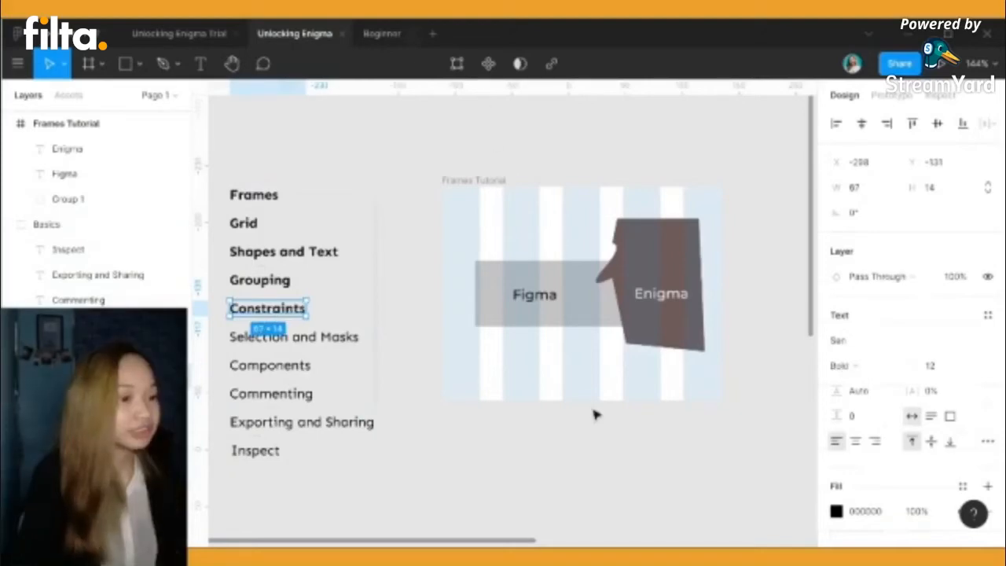
{"action": "left_click", "coordinate": [594, 415]}
Examine the constraint settings of the shape group and of the "Figma" text
{"action": "left_click", "coordinate": [551, 317]}
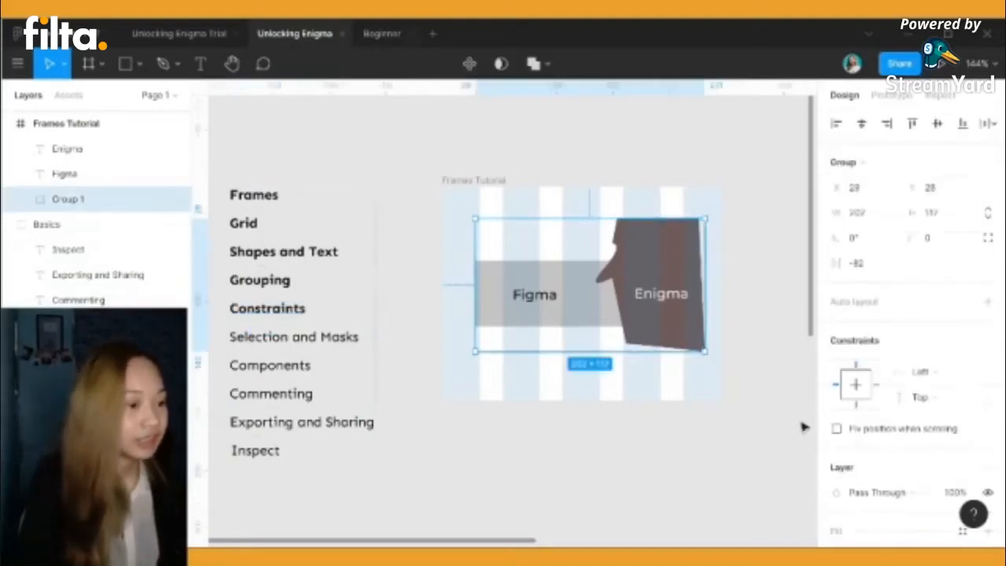
{"action": "scroll", "coordinate": [857, 423], "scroll_direction": "down", "scroll_amount": 2}
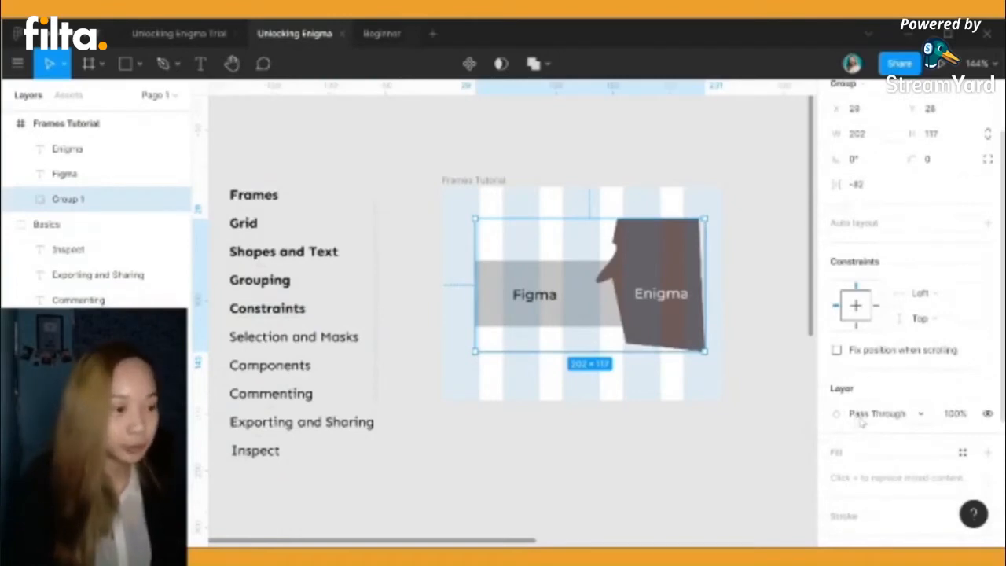
{"action": "double_click", "coordinate": [555, 300]}
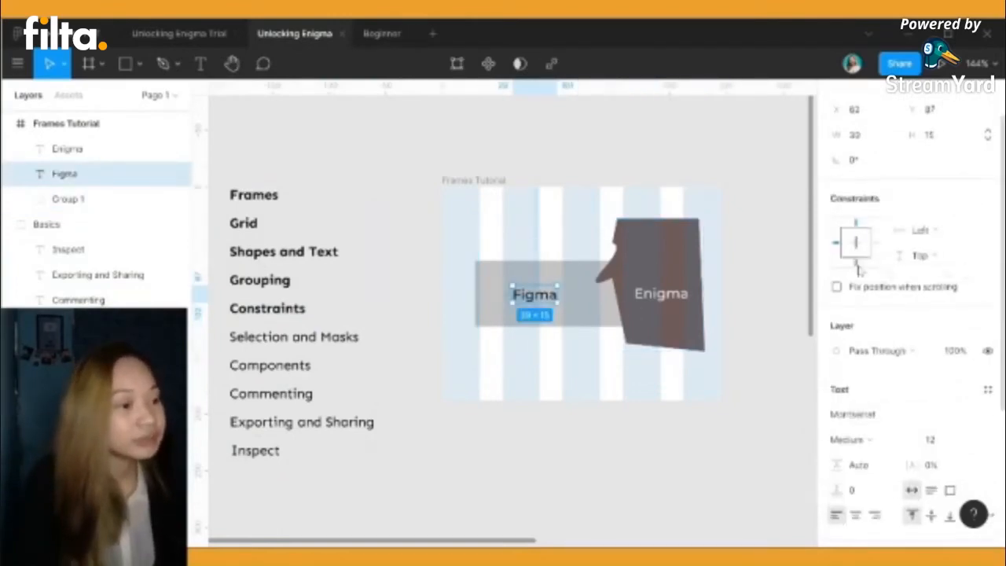
{"action": "scroll", "coordinate": [859, 271], "scroll_direction": "up", "scroll_amount": 2}
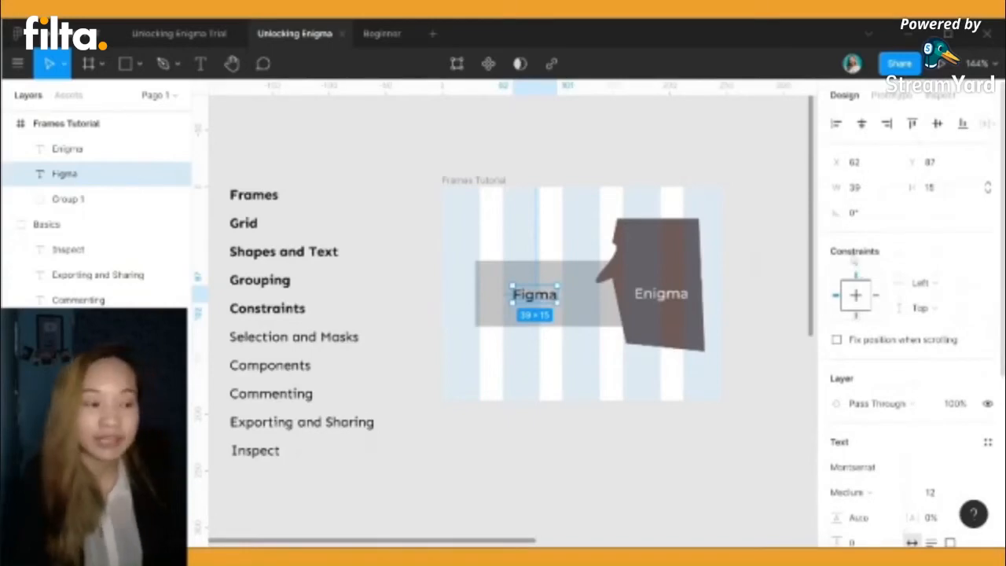
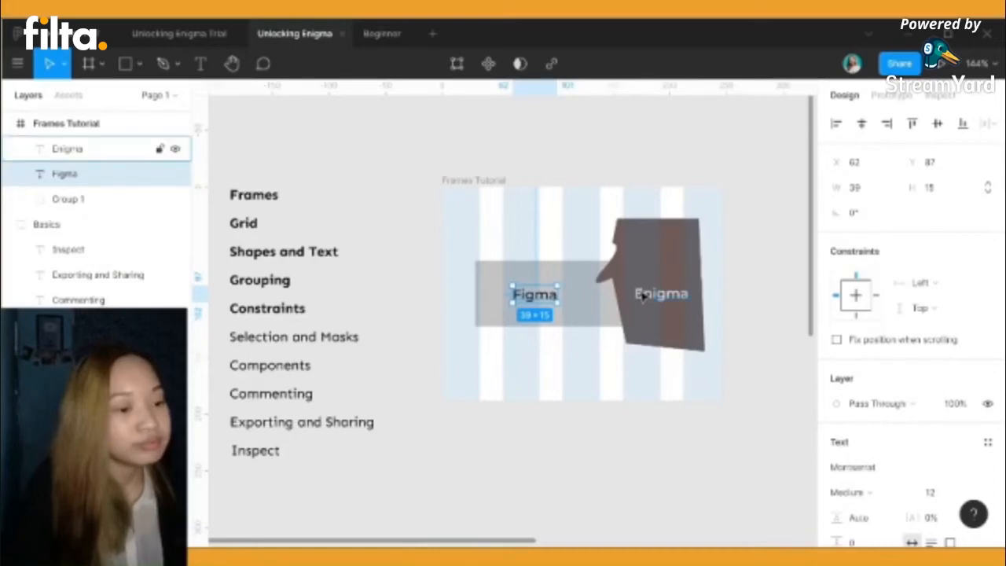
Try resizing the "Frames Tutorial" frame to about 154 × 197 and back out to about 255 × 189, checking how its layers respond
{"action": "left_click", "coordinate": [84, 128]}
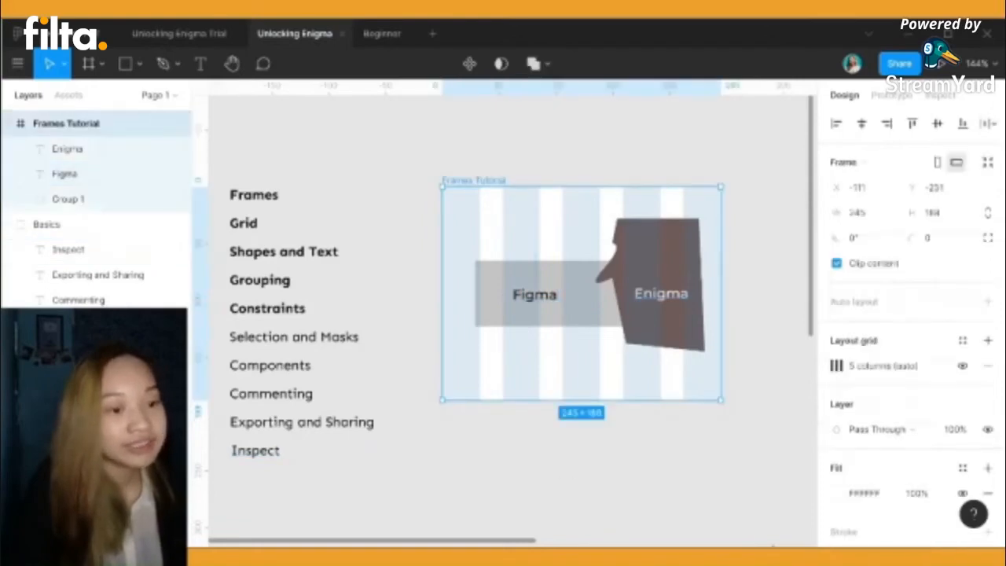
{"action": "left_click_drag", "start_coordinate": [716, 401], "coordinate": [272, 410]}
{"action": "left_click_drag", "start_coordinate": [516, 540], "coordinate": [342, 540]}
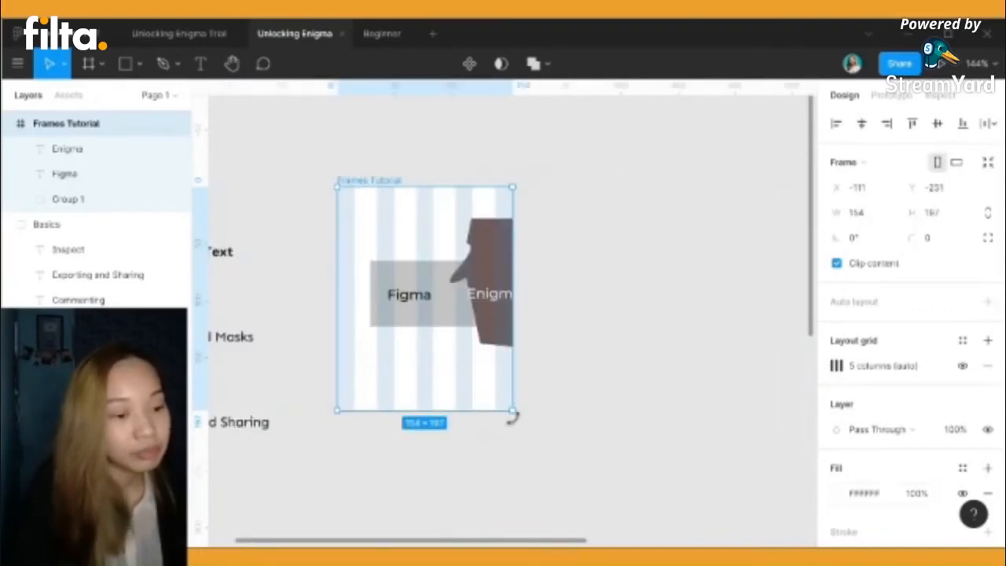
{"action": "left_click_drag", "start_coordinate": [513, 412], "coordinate": [629, 397]}
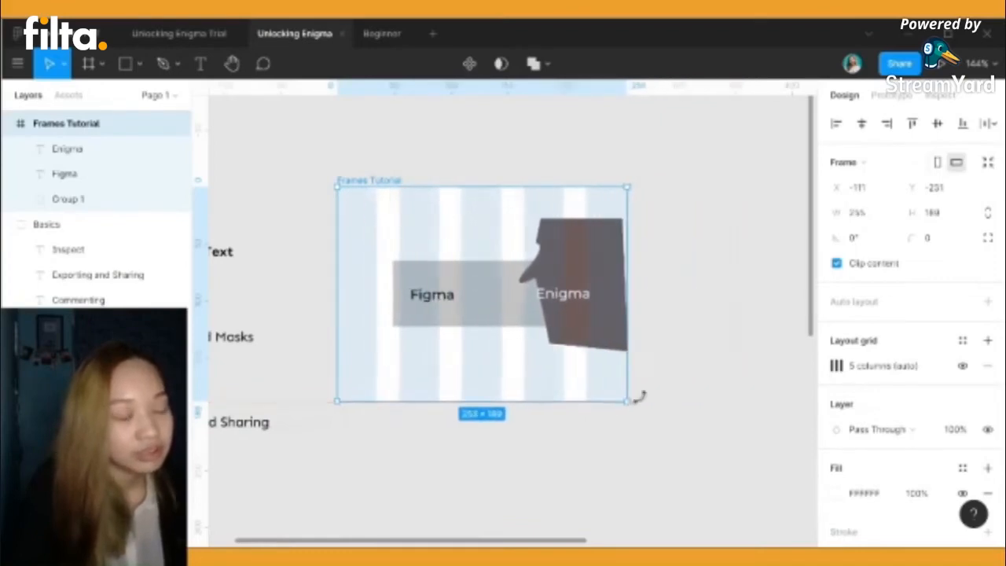
{"action": "left_click", "coordinate": [78, 156]}
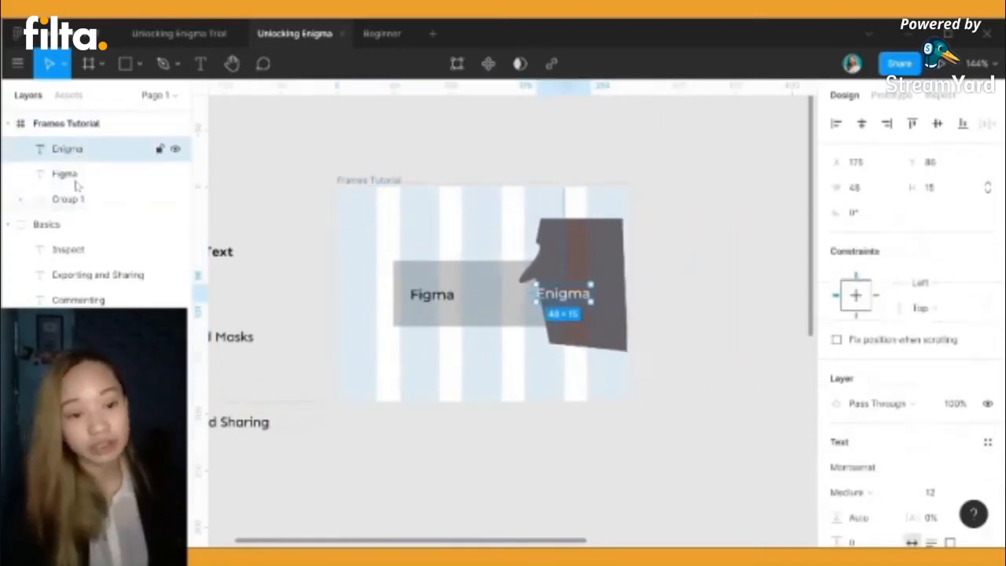
{"action": "left_click", "coordinate": [78, 200]}
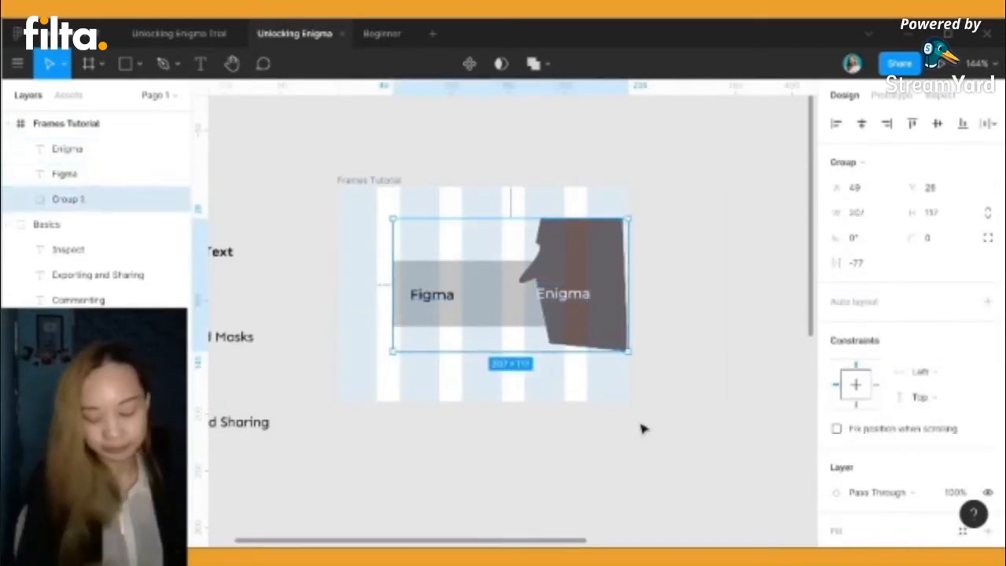
Undo the trial resizes of the "Frames Tutorial" frame
{"action": "key", "text": "ctrl+z"}
{"action": "key", "text": "ctrl+z"}
{"action": "key", "text": "ctrl+z"}
{"action": "key", "text": "ctrl+z"}
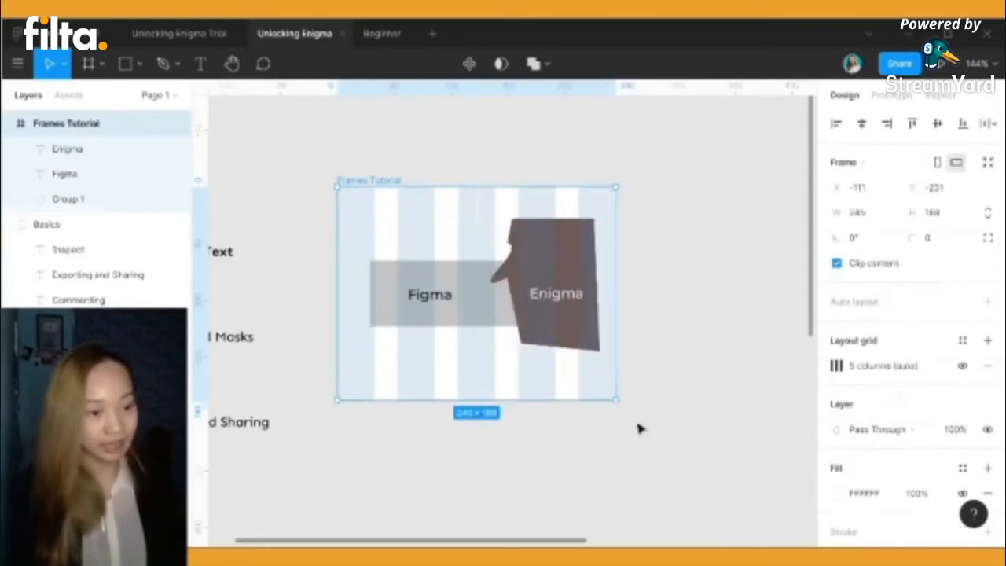
{"action": "key", "text": "ctrl+z"}
{"action": "key", "text": "ctrl+z"}
{"action": "key", "text": "ctrl+shift+z"}
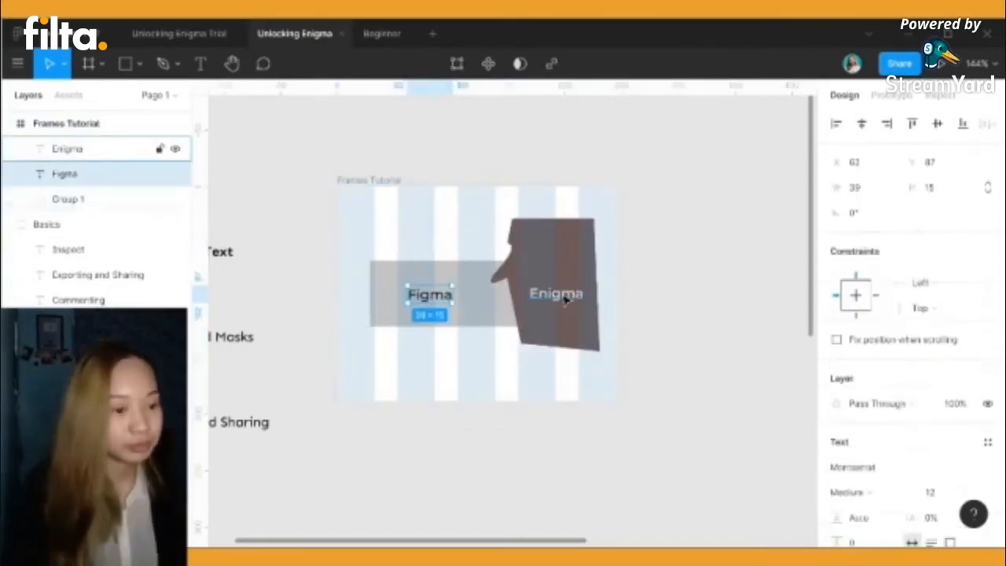
Group the "Enigma" text, the "Figma" text and the shape group together
{"action": "left_click", "coordinate": [564, 300], "text": "shift"}
{"action": "left_click", "coordinate": [570, 262], "text": "shift"}
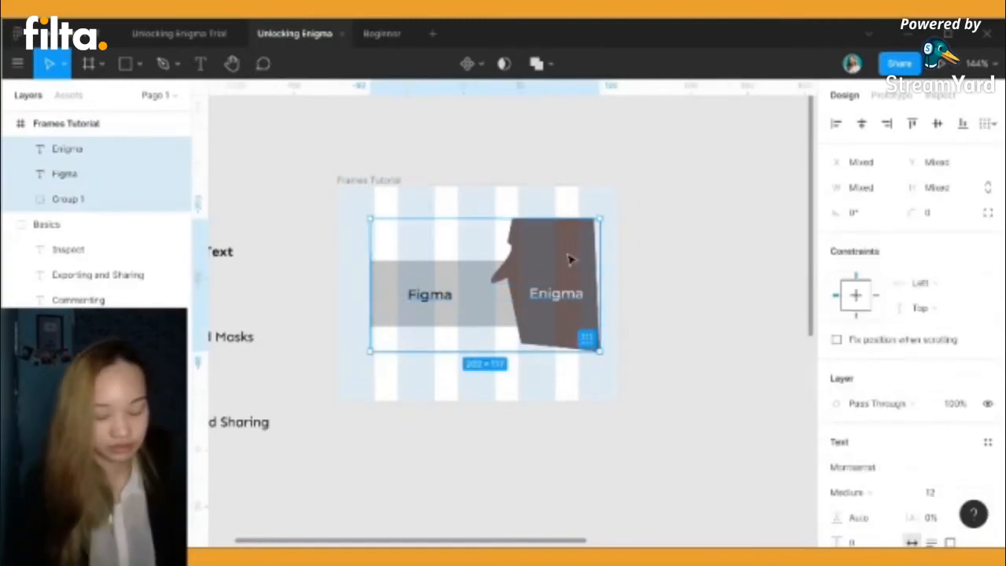
{"action": "key", "text": "ctrl+g"}
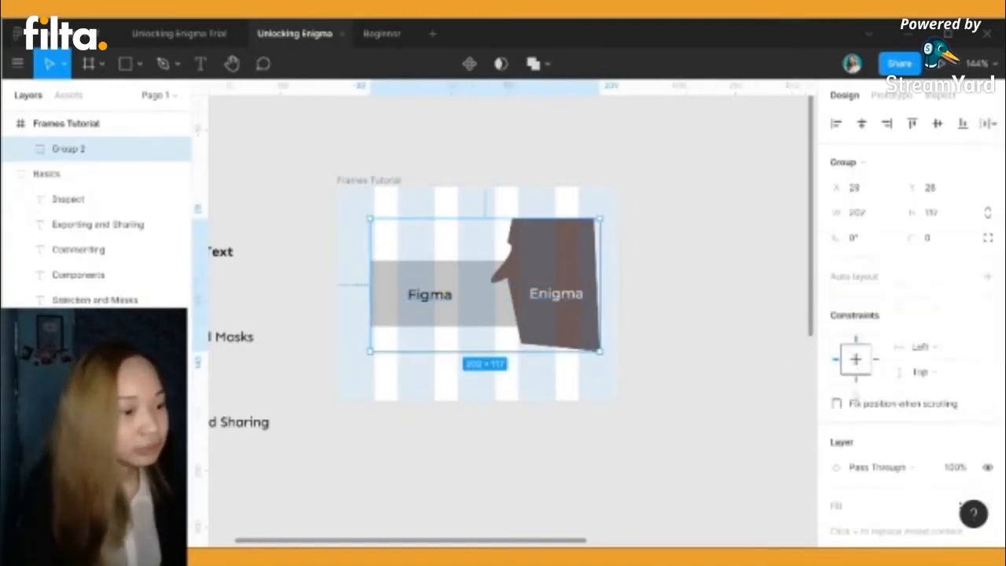
Set the combined group's horizontal and vertical constraints to Center
{"action": "scroll", "coordinate": [886, 318], "scroll_direction": "down", "scroll_amount": 4}
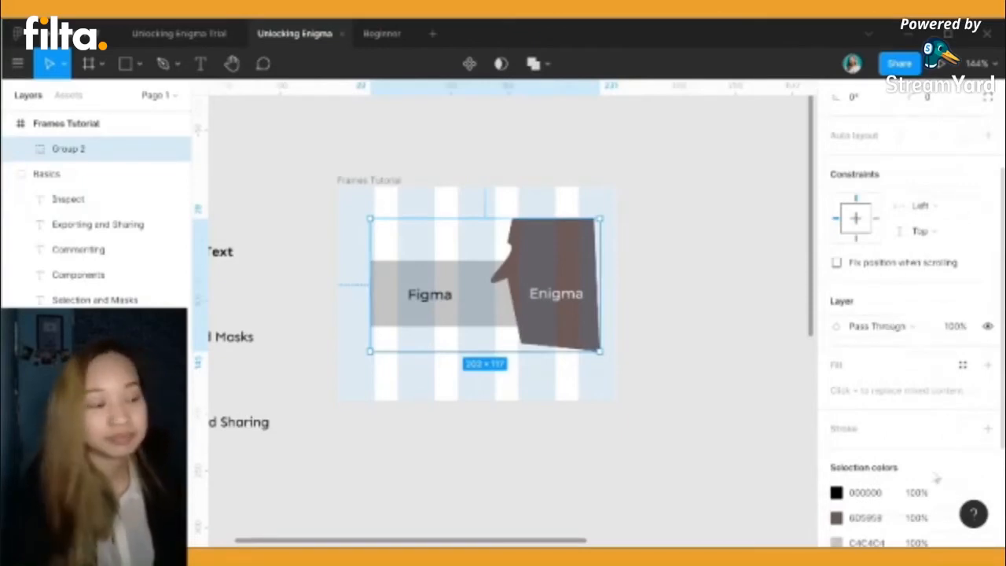
{"action": "left_click", "coordinate": [931, 207]}
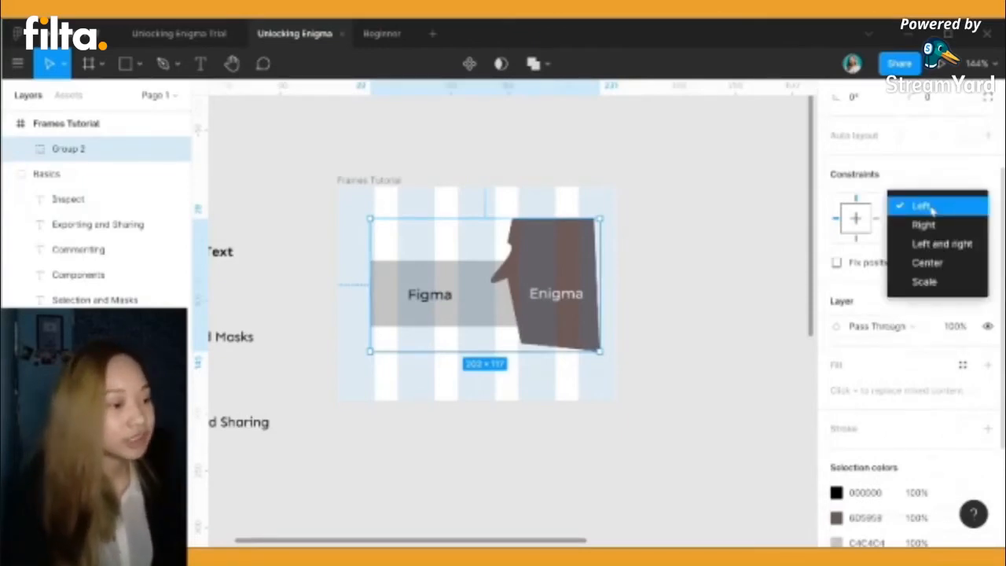
{"action": "left_click", "coordinate": [932, 264]}
{"action": "left_click", "coordinate": [590, 402]}
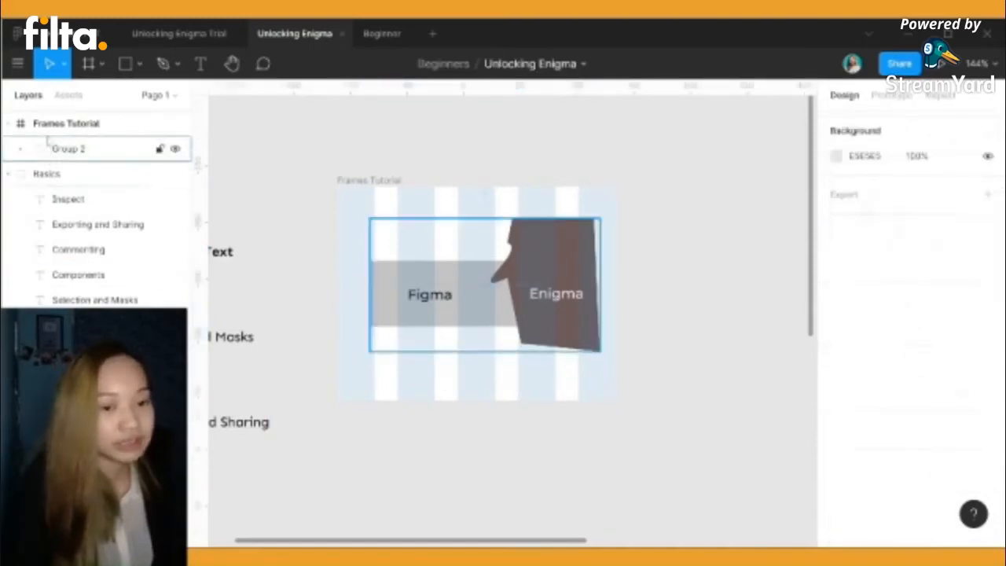
Resize the "Frames Tutorial" frame to about 277 × 191 to test the centred constraints
{"action": "left_click", "coordinate": [612, 397]}
{"action": "left_click_drag", "start_coordinate": [613, 400], "coordinate": [537, 403]}
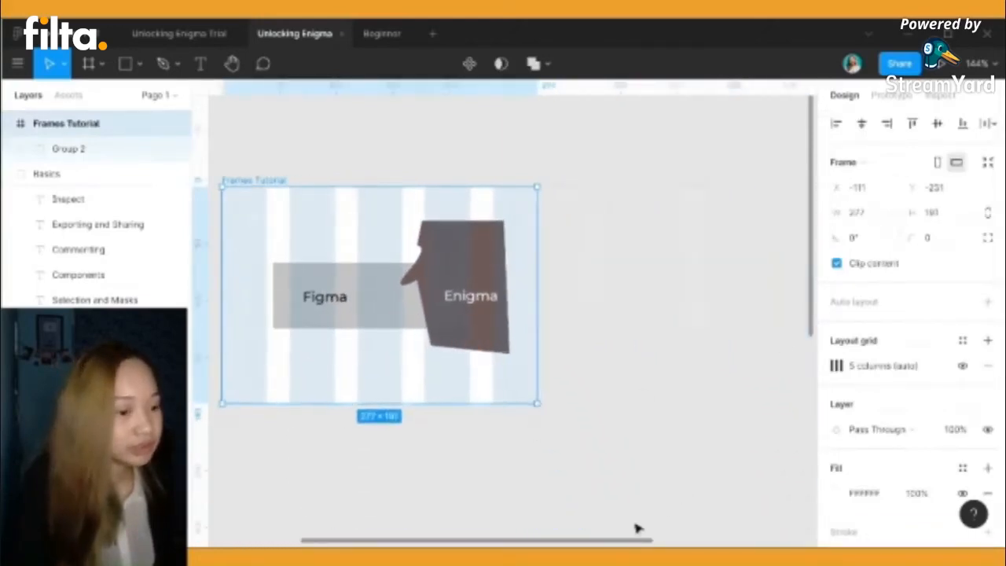
{"action": "left_click_drag", "start_coordinate": [603, 543], "coordinate": [468, 543]}
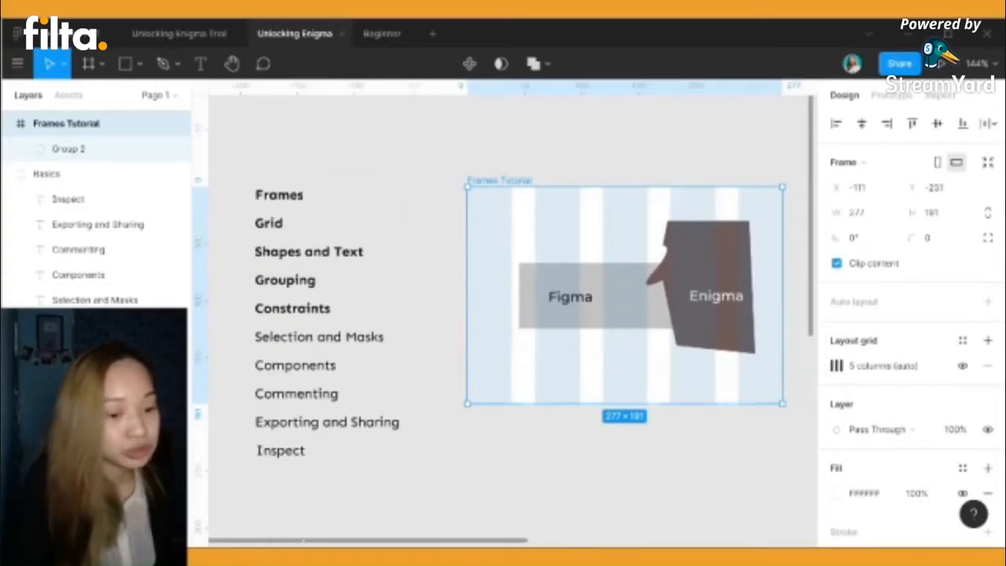
{"action": "mouse_move", "coordinate": [326, 542]}
{"action": "left_mouse_down"}
{"action": "mouse_move", "coordinate": [352, 543]}
{"action": "mouse_move", "coordinate": [339, 543]}
{"action": "left_mouse_up"}
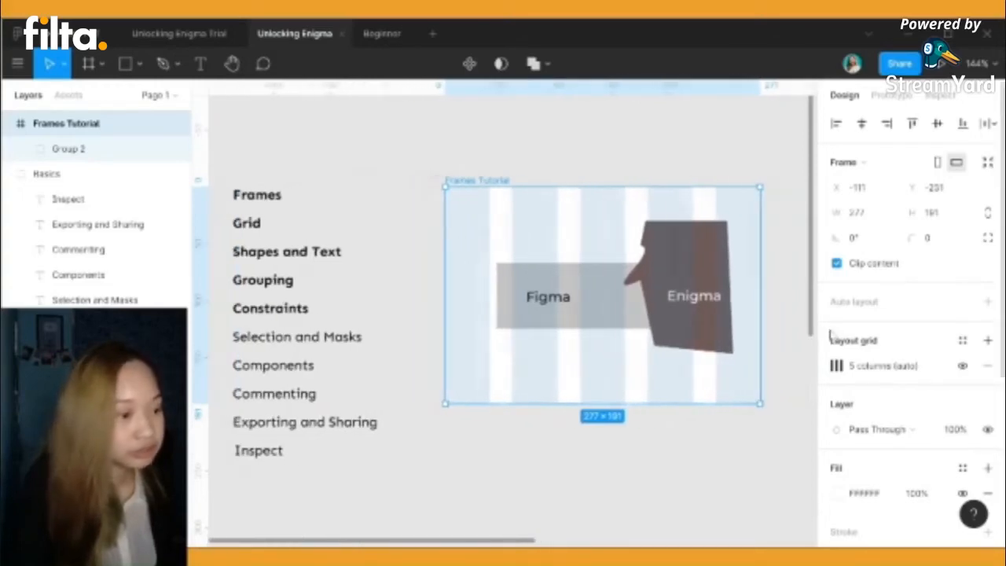
Change the combined group's horizontal and vertical constraints to Scale
{"action": "left_click", "coordinate": [63, 149]}
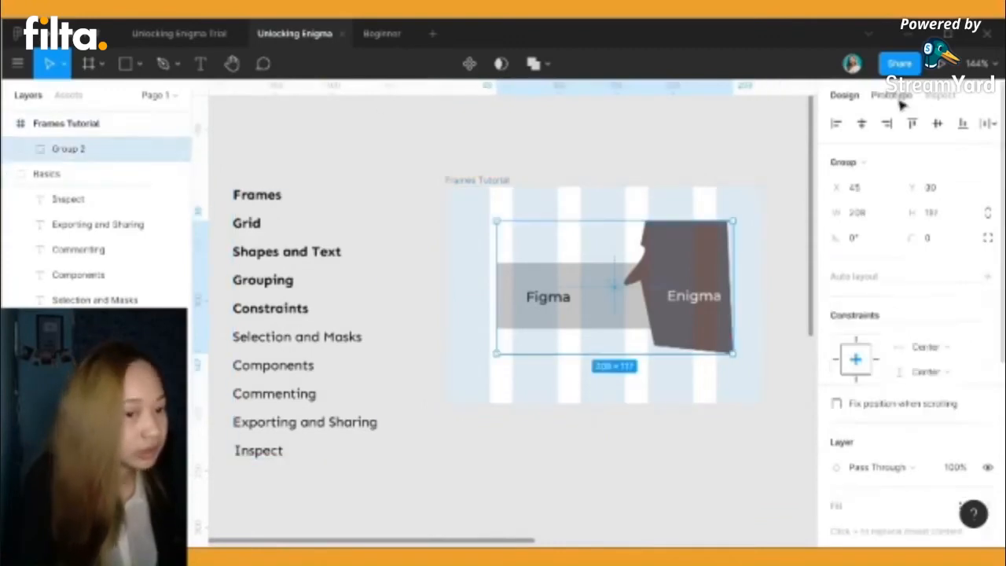
{"action": "left_click", "coordinate": [925, 346]}
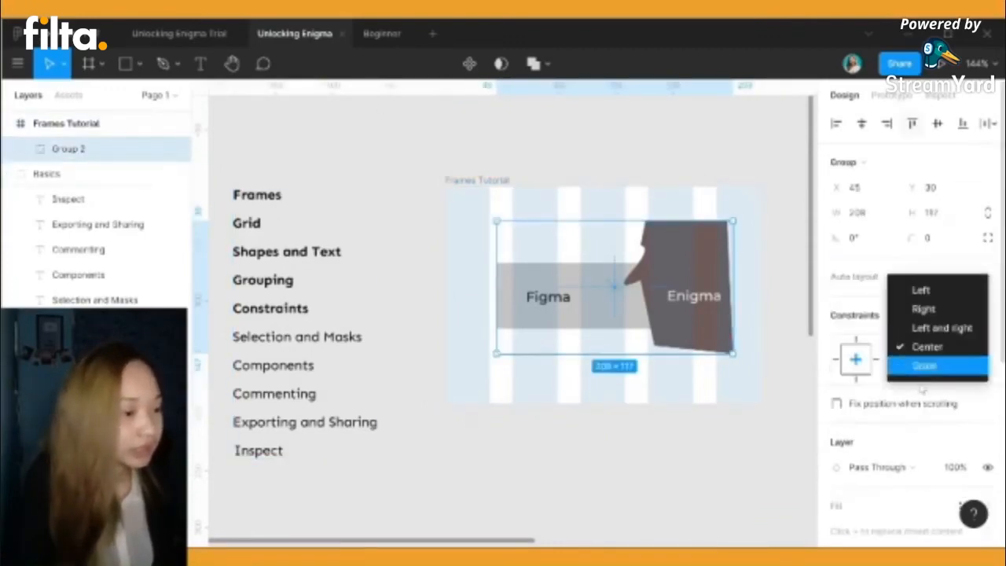
{"action": "left_click", "coordinate": [924, 366]}
{"action": "left_click", "coordinate": [924, 372]}
{"action": "left_click", "coordinate": [924, 388]}
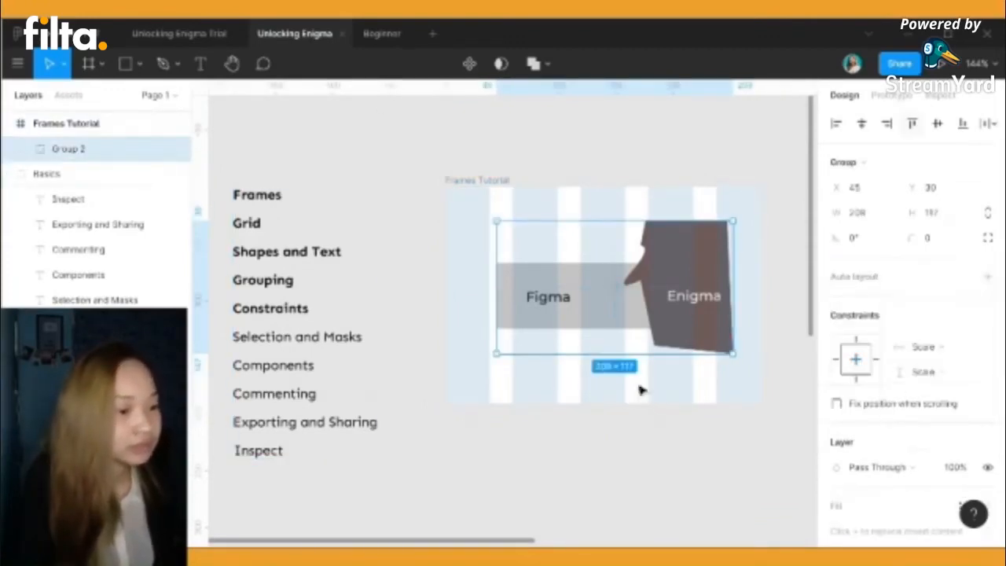
Enlarge the "Frames Tutorial" frame to about 422 × 202 to test the scaling constraints
{"action": "left_click", "coordinate": [71, 126]}
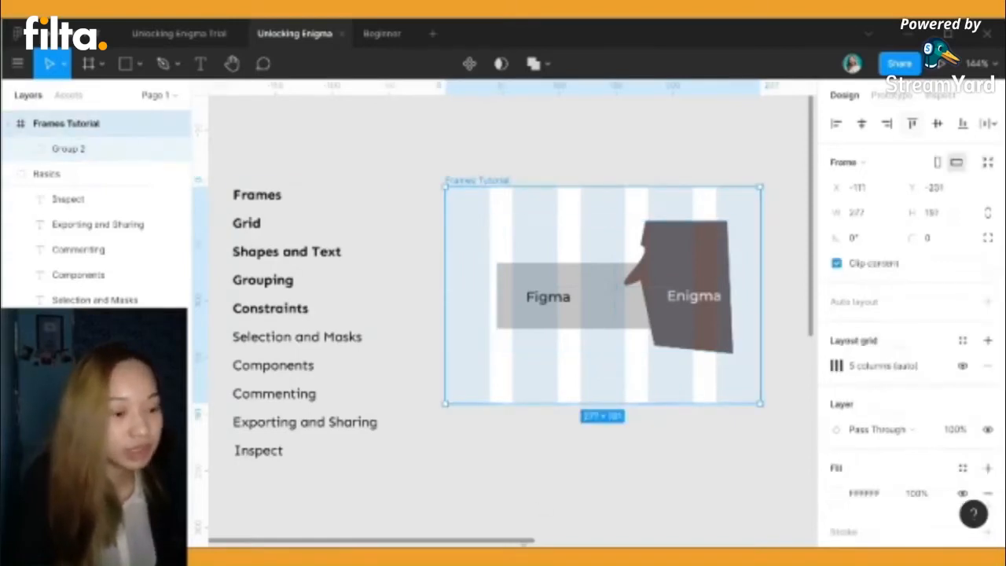
{"action": "left_click_drag", "start_coordinate": [504, 544], "coordinate": [532, 541]}
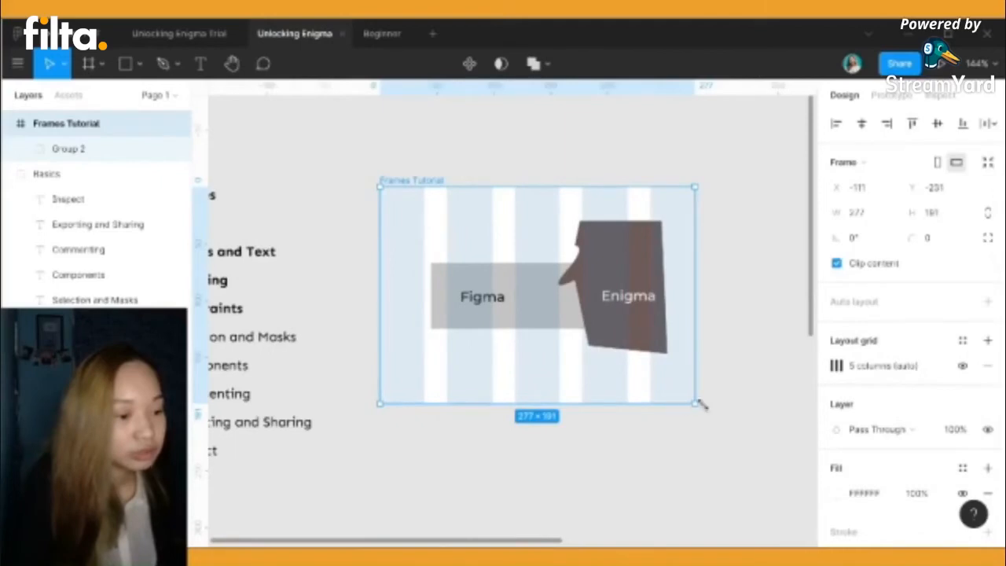
{"action": "left_click_drag", "start_coordinate": [689, 400], "coordinate": [583, 416]}
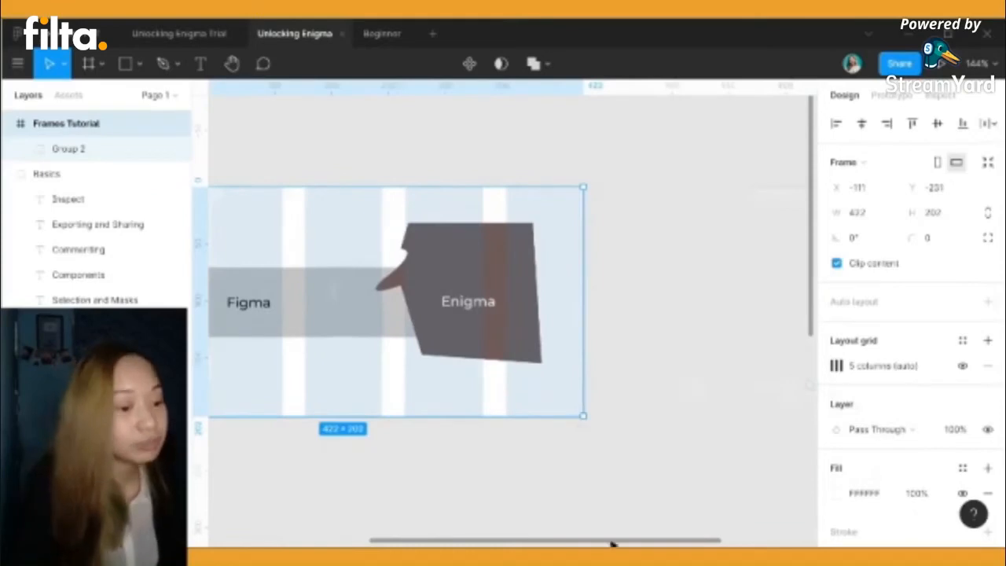
{"action": "left_click_drag", "start_coordinate": [612, 543], "coordinate": [515, 542]}
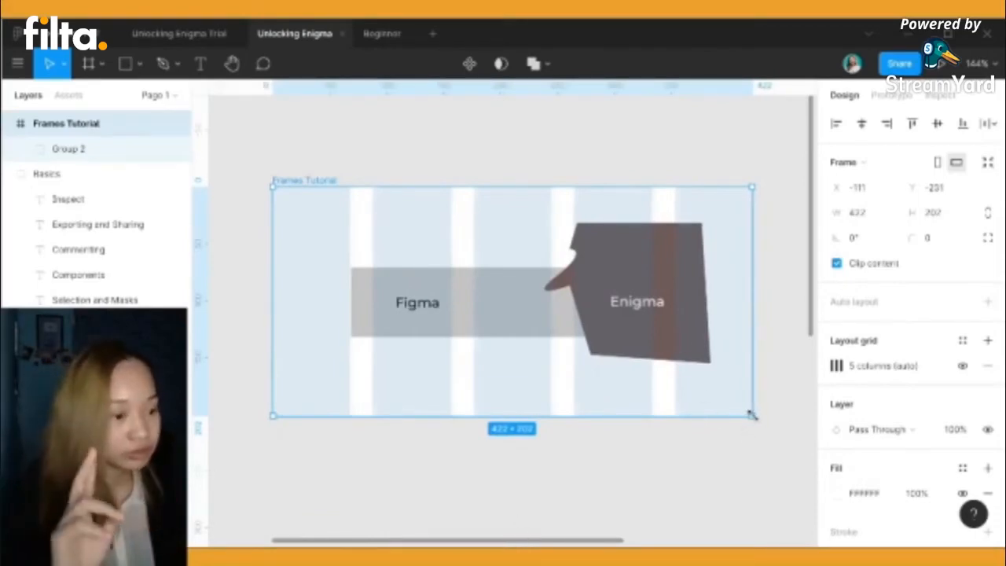
Test the Scale constraints by resizing the "Frames Tutorial" frame to about 385 × 232 and 362 × 219, and undo the resizing
{"action": "left_click_drag", "start_coordinate": [748, 415], "coordinate": [714, 449]}
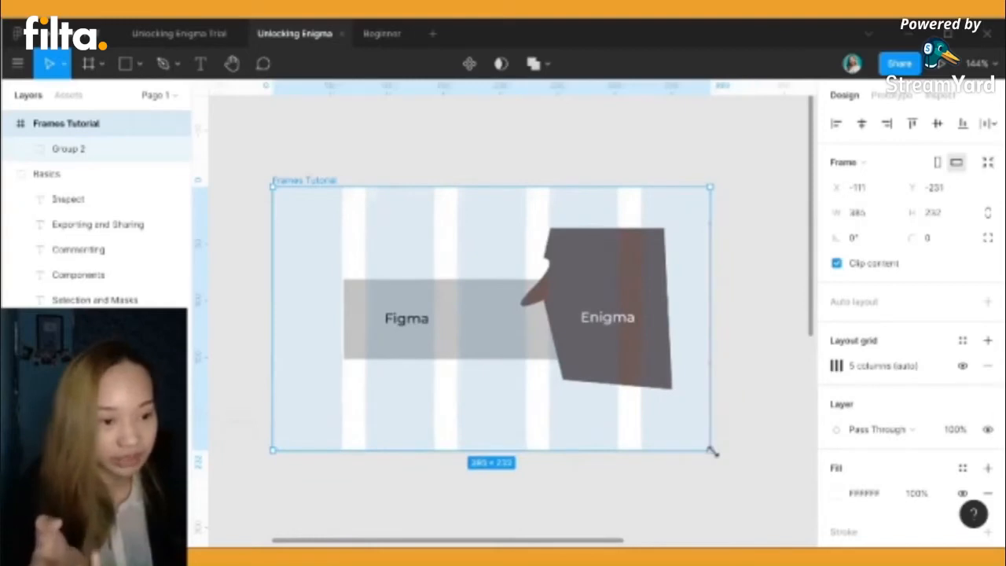
{"action": "left_click_drag", "start_coordinate": [713, 450], "coordinate": [683, 435]}
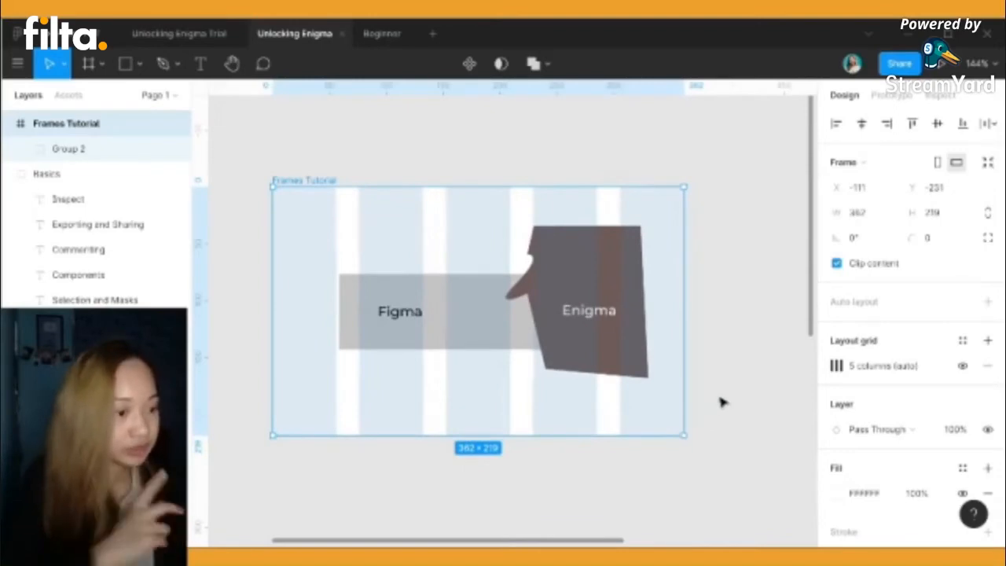
{"action": "key", "text": "ctrl+z"}
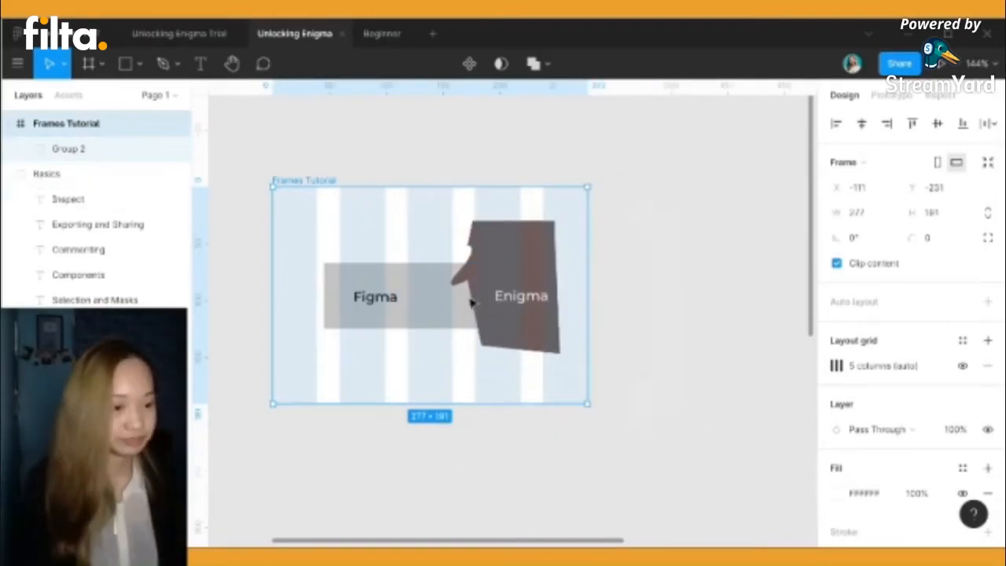
Change the combined group's horizontal constraint to Left and right, and resize the "Frames Tutorial" frame to about 253 × 223
{"action": "left_click", "coordinate": [433, 323]}
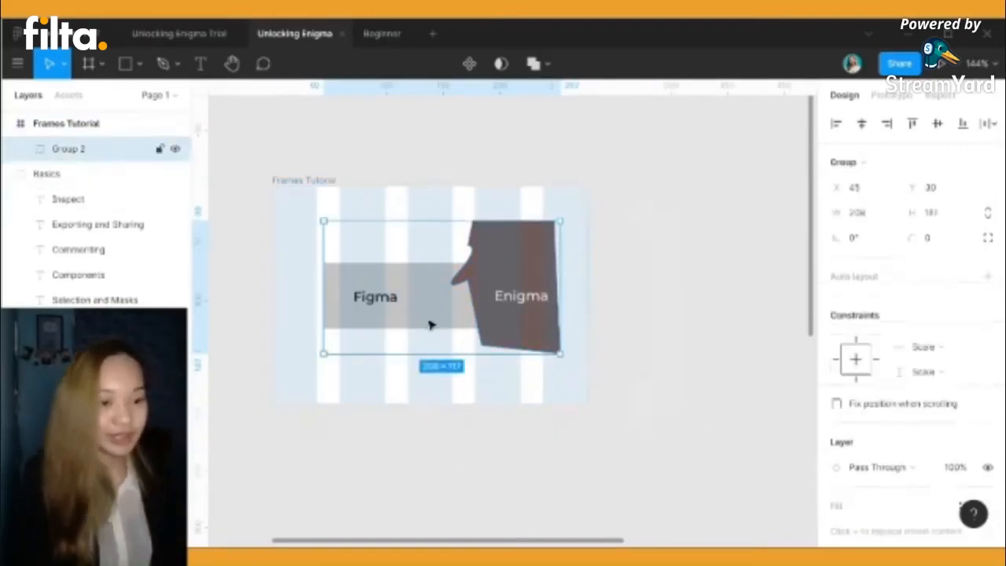
{"action": "left_click", "coordinate": [926, 356]}
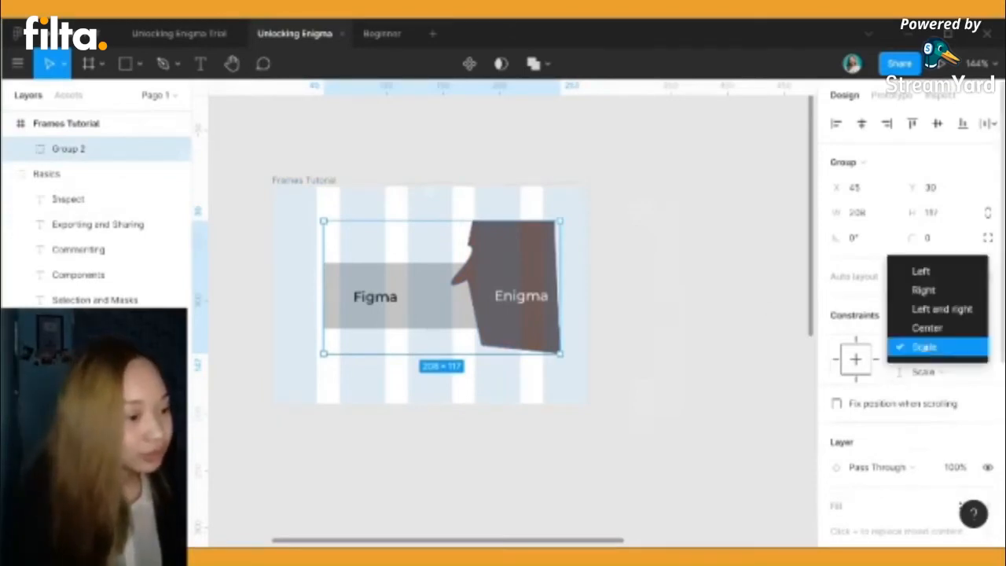
{"action": "left_click", "coordinate": [930, 311]}
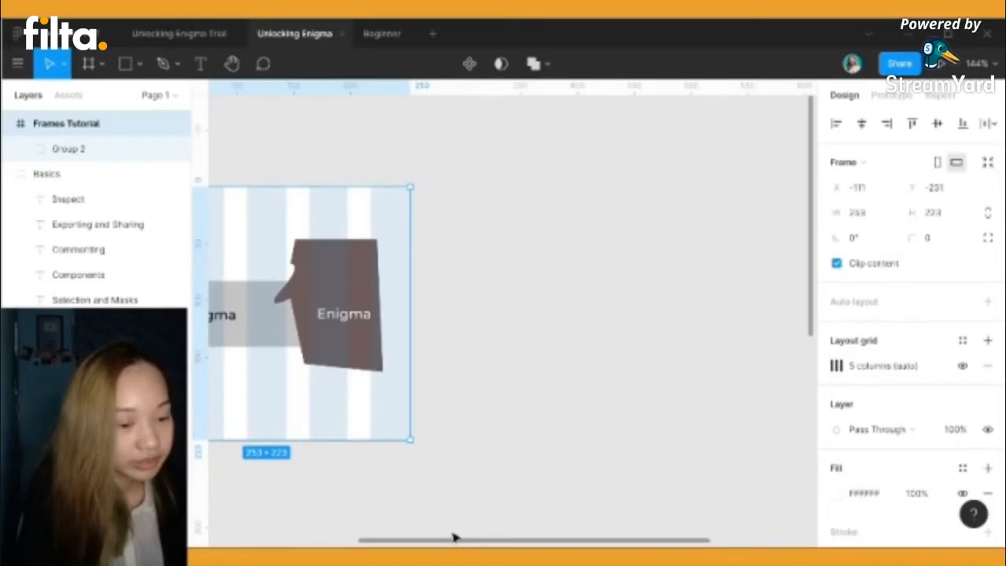
{"action": "left_click_drag", "start_coordinate": [482, 544], "coordinate": [365, 542]}
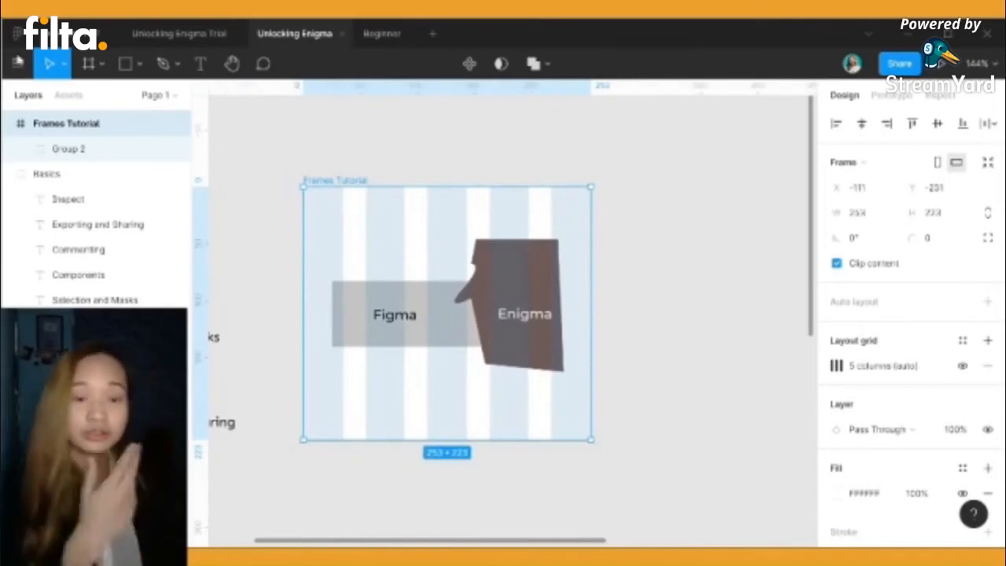
Try Top and Left constraints on the combined group, and finish with both its horizontal and vertical constraints set to Center
{"action": "left_click", "coordinate": [80, 157]}
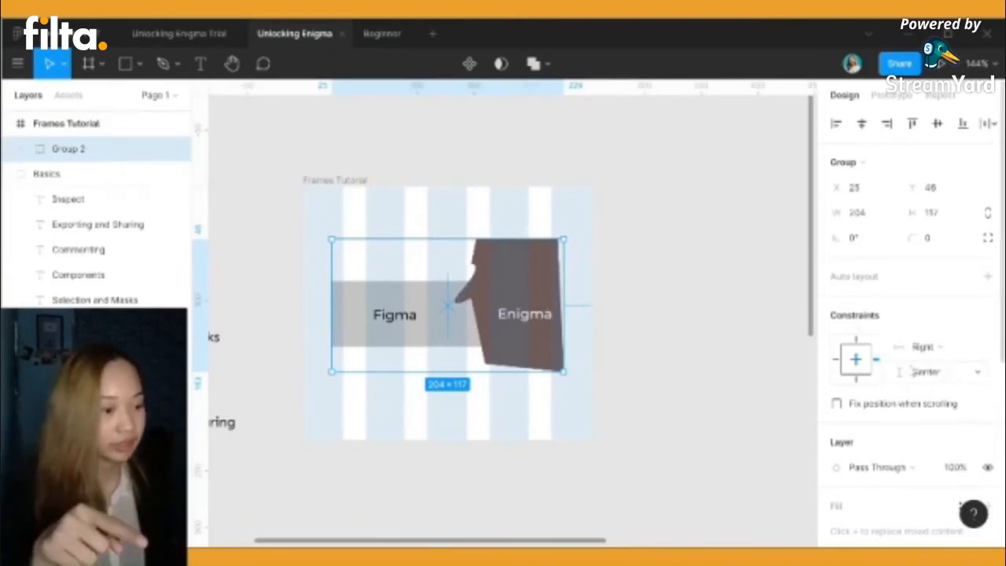
{"action": "left_click", "coordinate": [857, 343]}
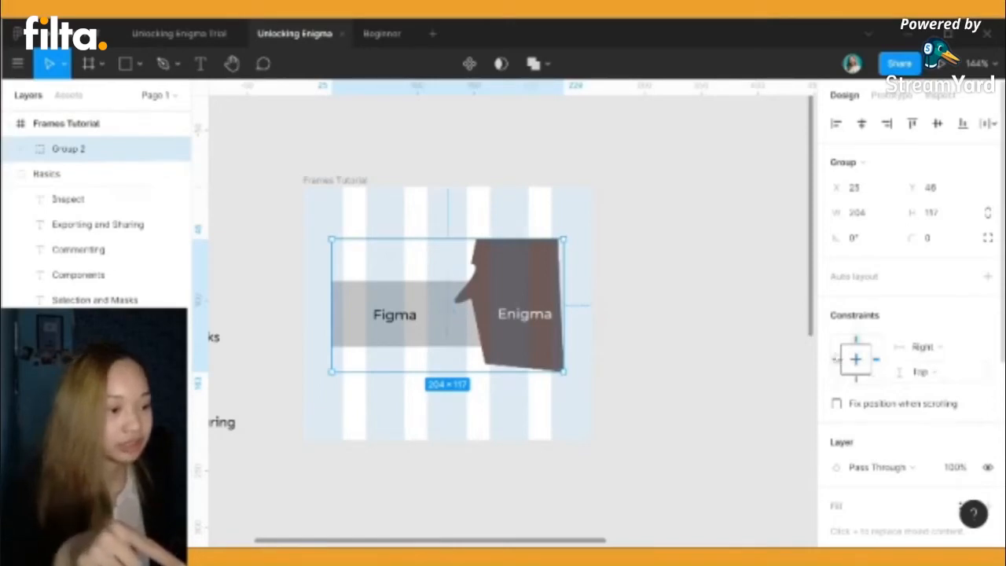
{"action": "left_click", "coordinate": [836, 360]}
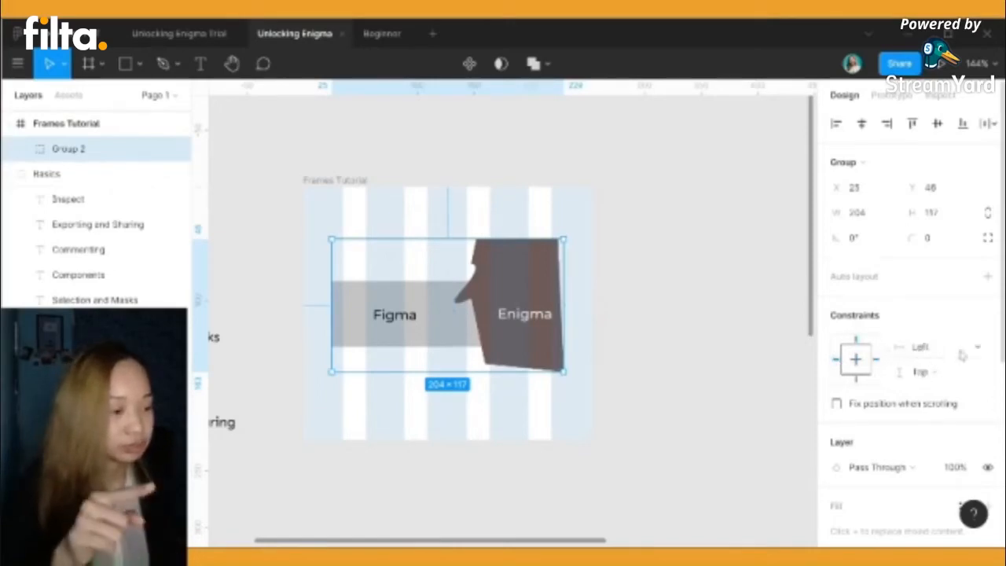
{"action": "left_click", "coordinate": [855, 361]}
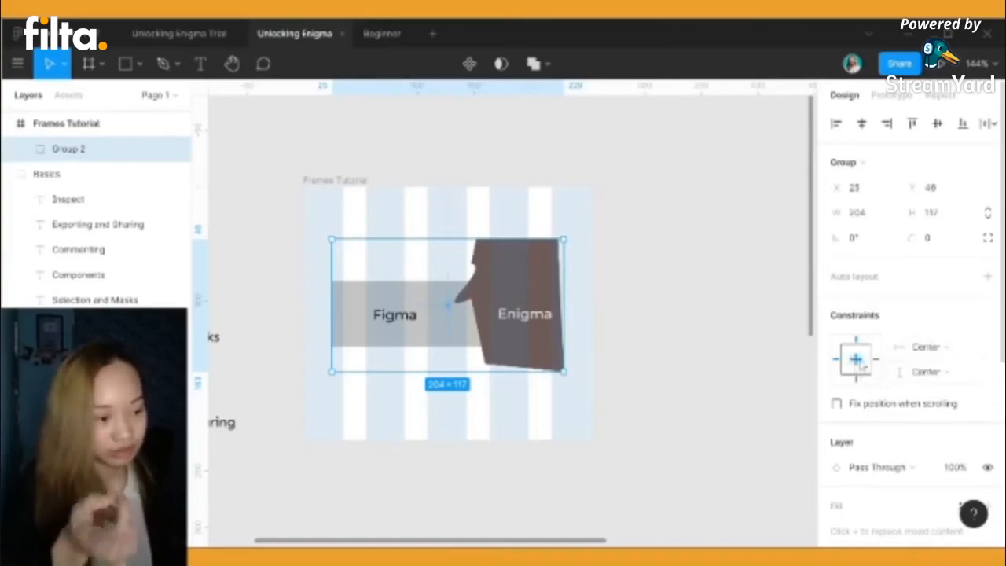
Fix the combined group's position when scrolling and deselect it
{"action": "scroll", "coordinate": [670, 374], "scroll_direction": "down", "scroll_amount": 1}
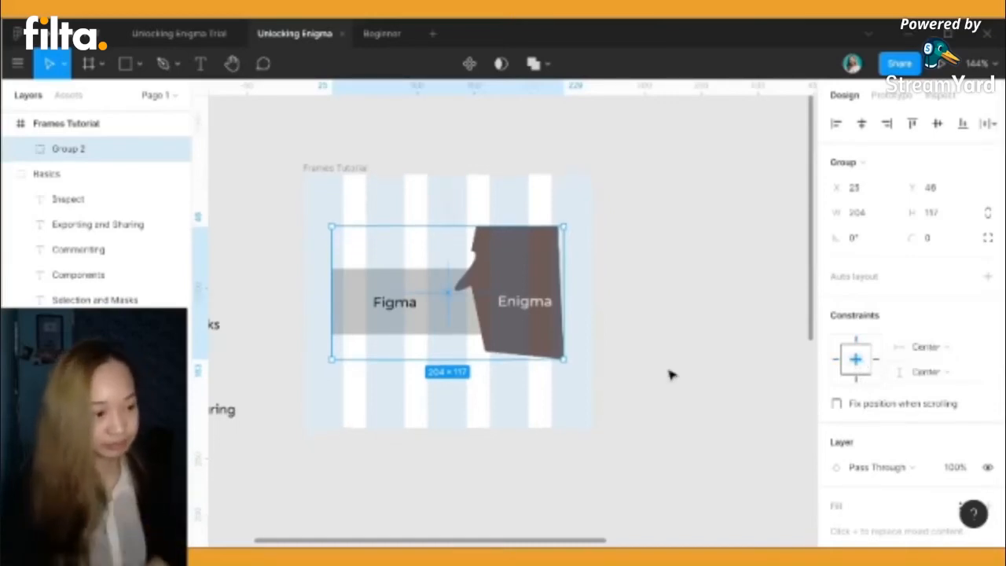
{"action": "left_click", "coordinate": [837, 404]}
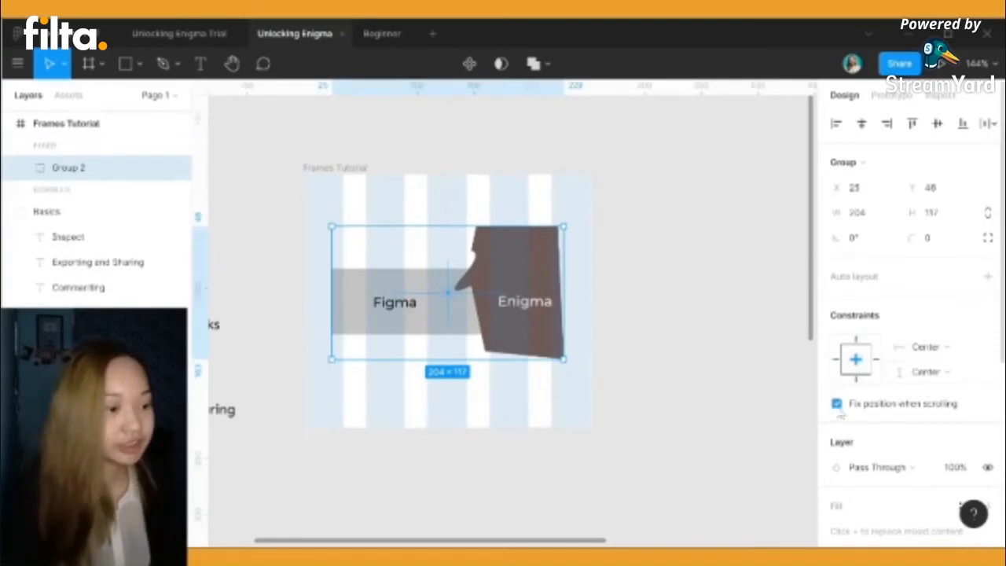
{"action": "left_click", "coordinate": [679, 476]}
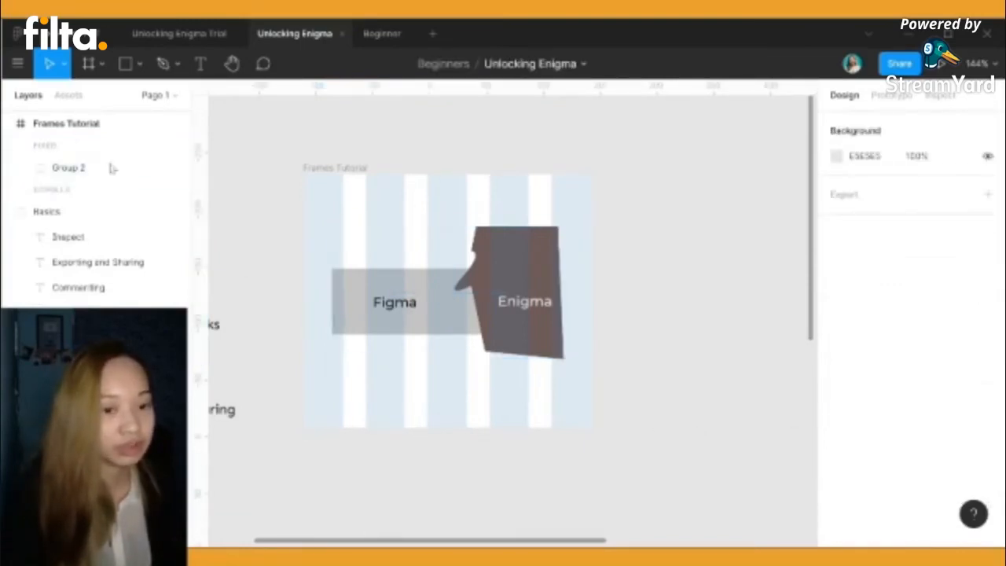
Resize the "Frames Tutorial" frame to about 229 × 222 to test the centred, fixed group, and undo the resizing
{"action": "left_click", "coordinate": [69, 126]}
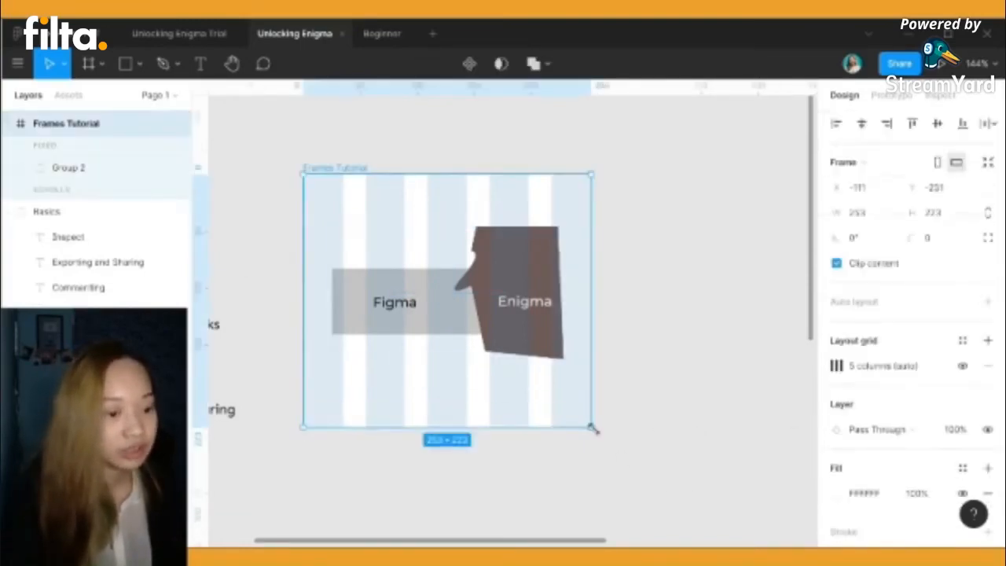
{"action": "left_click_drag", "start_coordinate": [593, 428], "coordinate": [325, 514]}
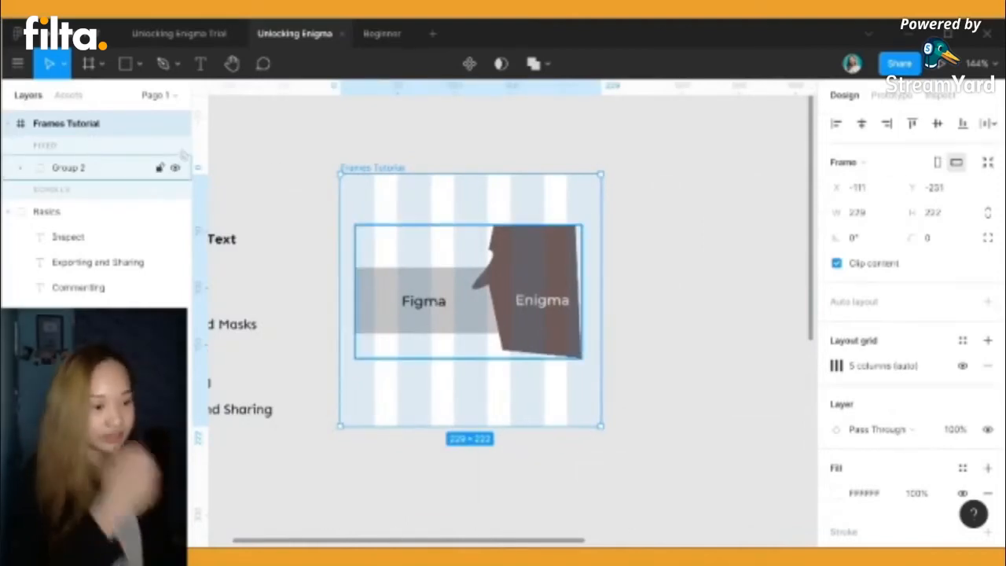
{"action": "key", "text": "ctrl+z"}
{"action": "key", "text": "Escape"}
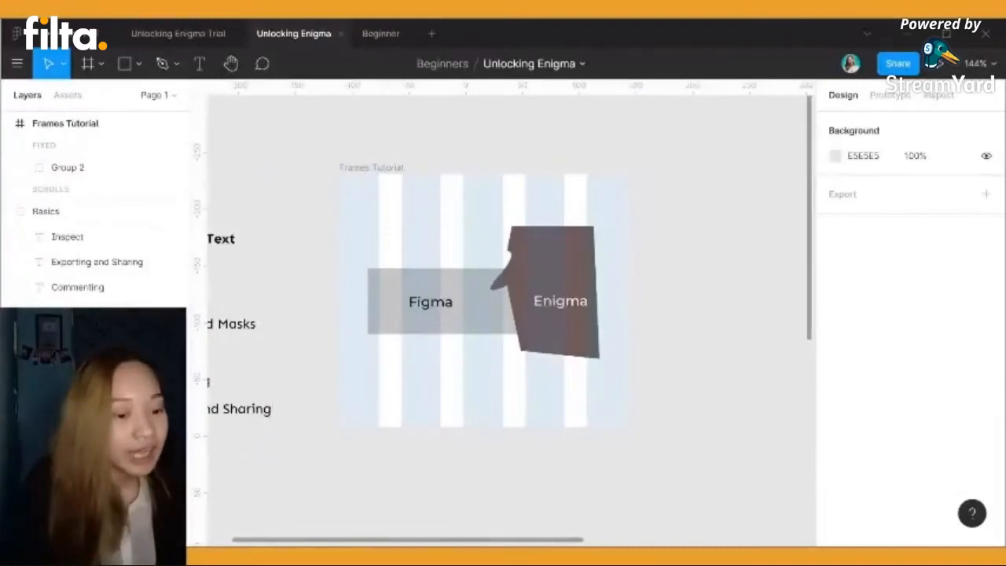
Move on to the "Selection and Masks" topic by selecting the "Figma" and "Enigma" texts together inside the combined group
{"action": "scroll", "coordinate": [323, 532], "scroll_direction": "left", "scroll_amount": 3}
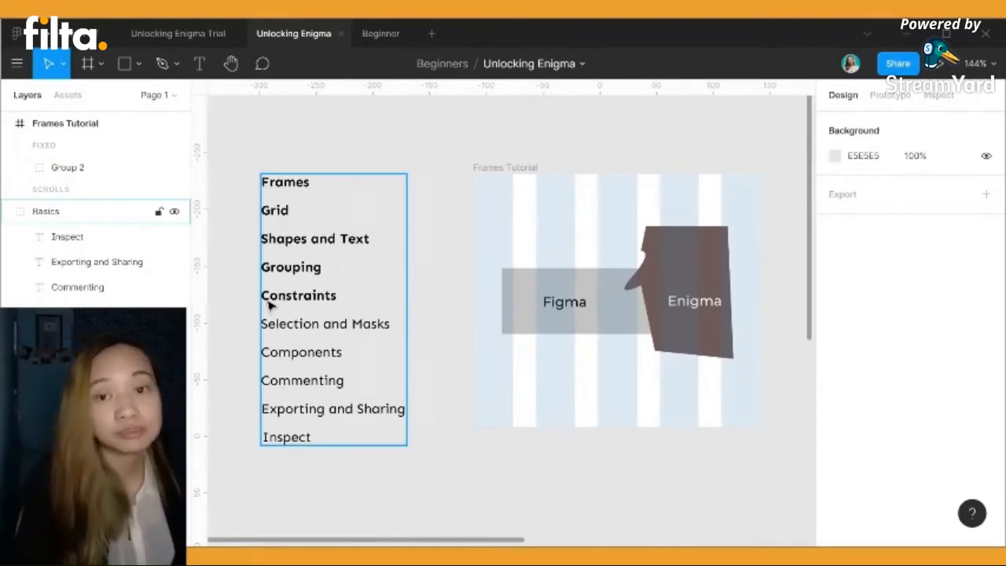
{"action": "left_click", "coordinate": [306, 324]}
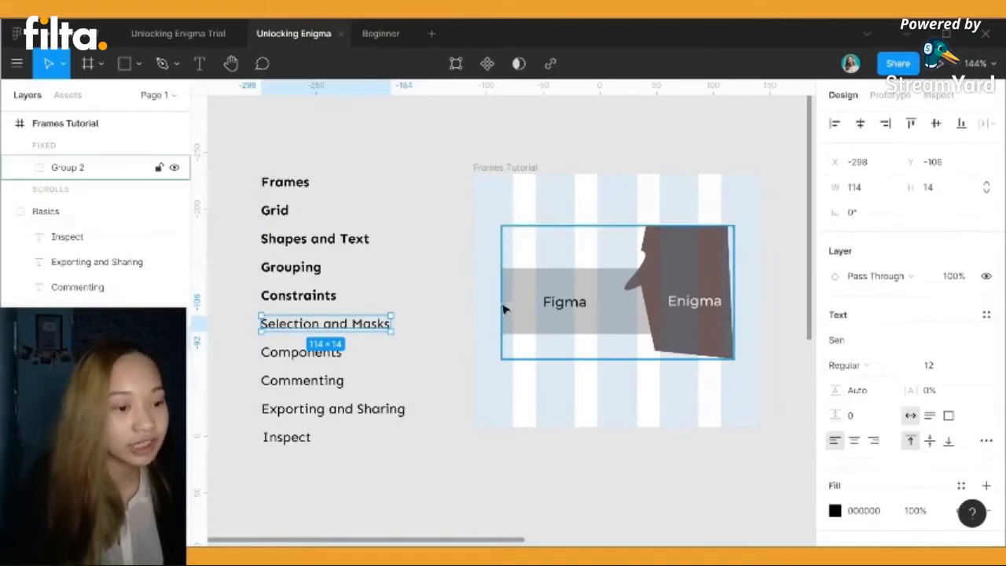
{"action": "double_click", "coordinate": [587, 306]}
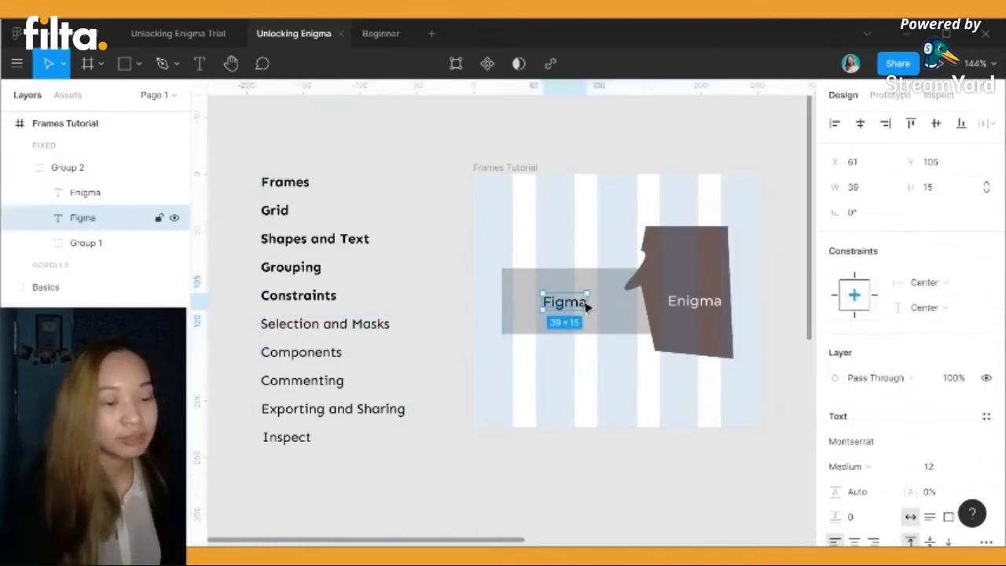
{"action": "double_click", "coordinate": [705, 309]}
{"action": "double_click", "coordinate": [572, 302]}
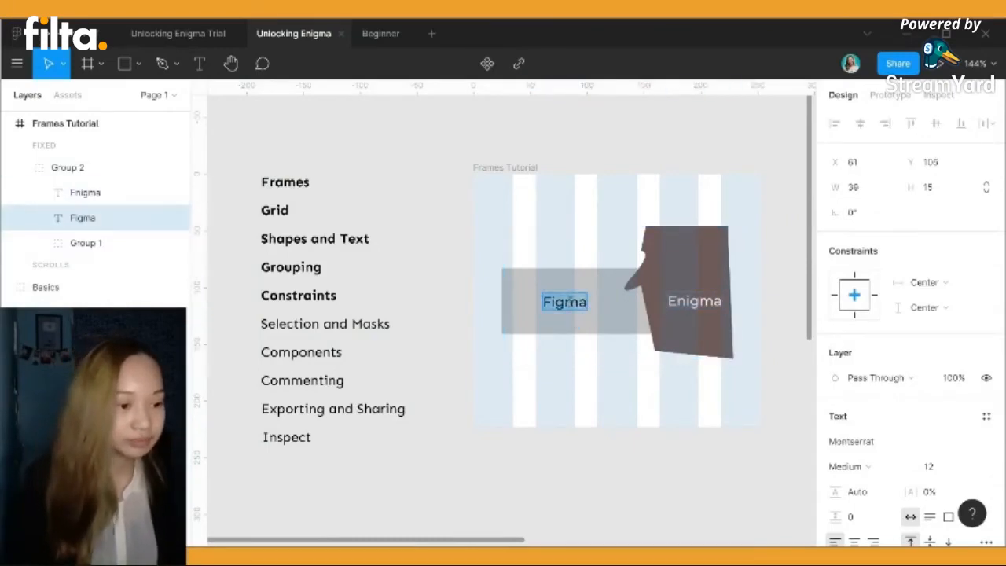
{"action": "left_click", "coordinate": [630, 377]}
{"action": "left_click", "coordinate": [691, 306], "text": "shift"}
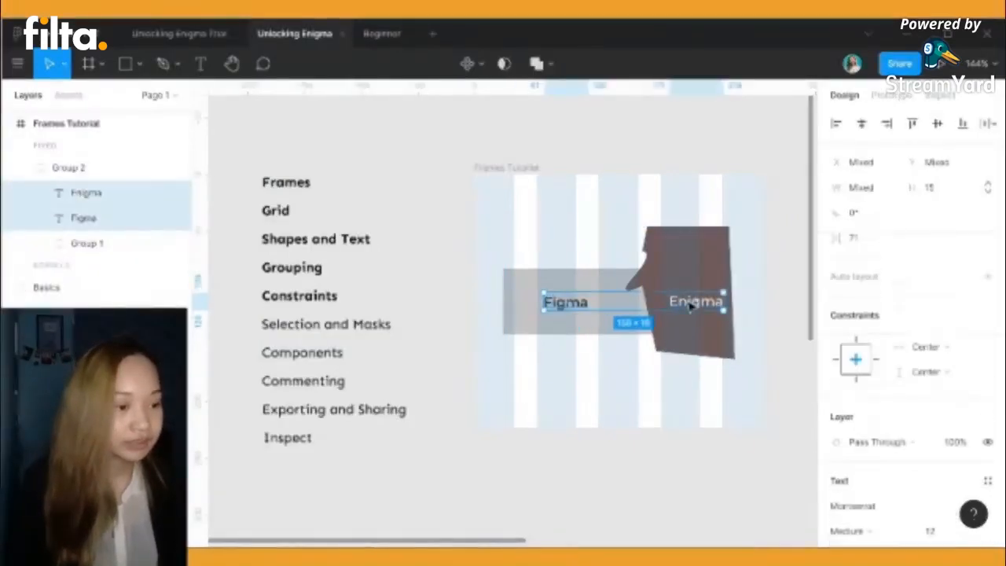
Review the font, alignment and selection colour properties shared by the selected "Figma" and "Enigma" texts
{"action": "scroll", "coordinate": [904, 391], "scroll_direction": "down", "scroll_amount": 3}
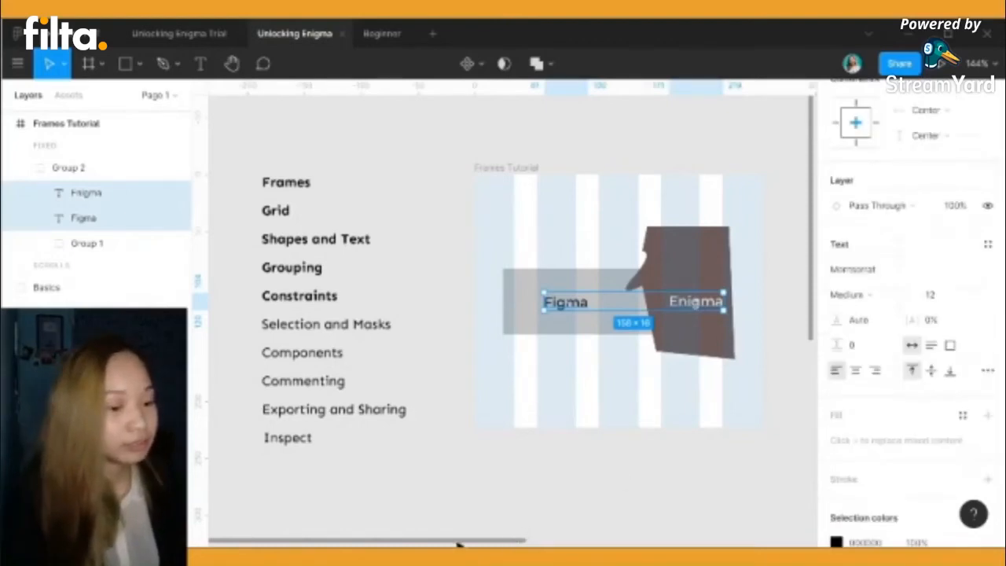
{"action": "scroll", "coordinate": [841, 476], "scroll_direction": "down", "scroll_amount": 1}
{"action": "mouse_move", "coordinate": [431, 542]}
{"action": "left_mouse_down"}
{"action": "mouse_move", "coordinate": [483, 542]}
{"action": "mouse_move", "coordinate": [430, 543]}
{"action": "left_mouse_up"}
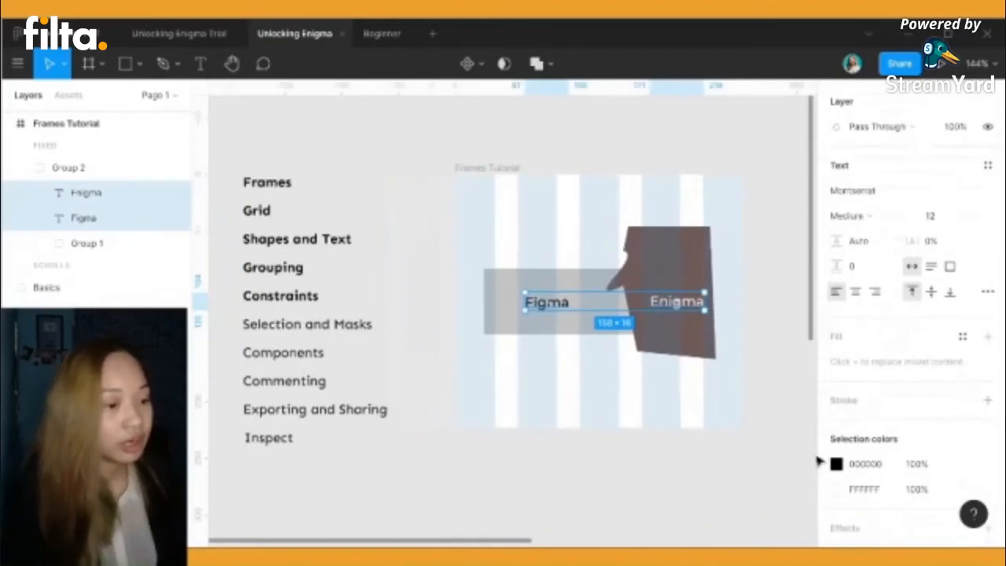
{"action": "scroll", "coordinate": [867, 448], "scroll_direction": "down", "scroll_amount": 1}
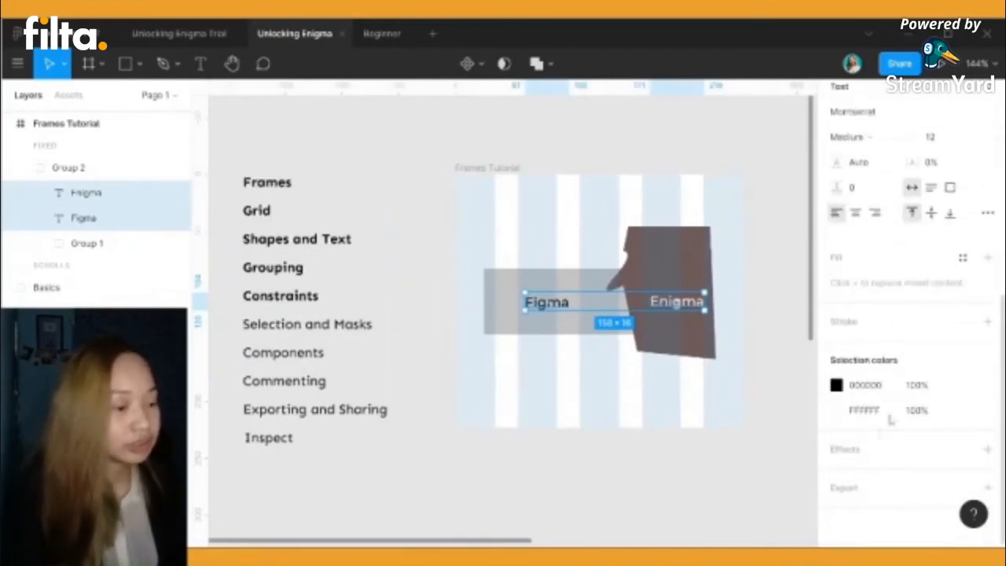
{"action": "scroll", "coordinate": [864, 291], "scroll_direction": "up", "scroll_amount": 2}
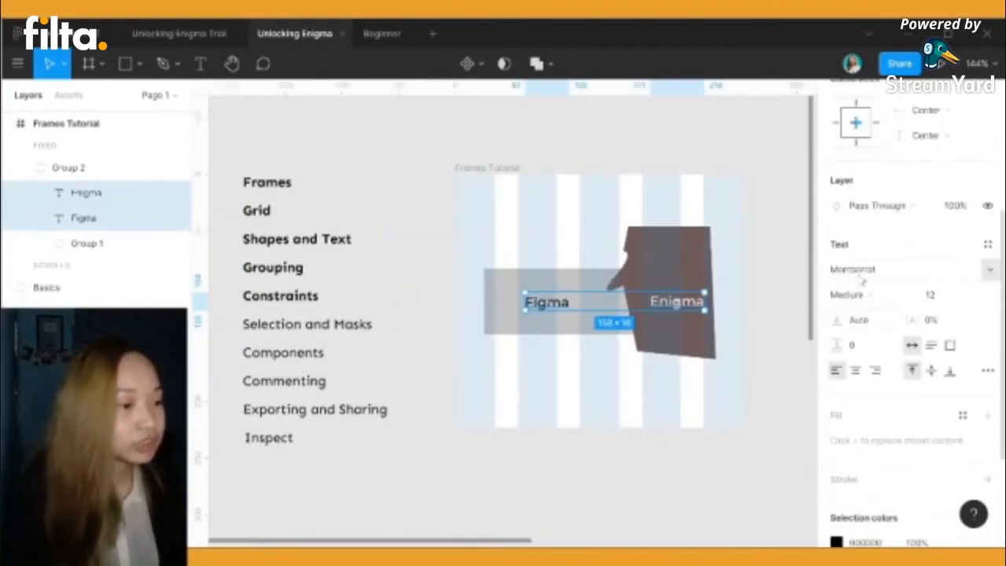
Change the font of the Enigma and Figma text layers to Roboto
{"action": "left_click", "coordinate": [863, 269]}
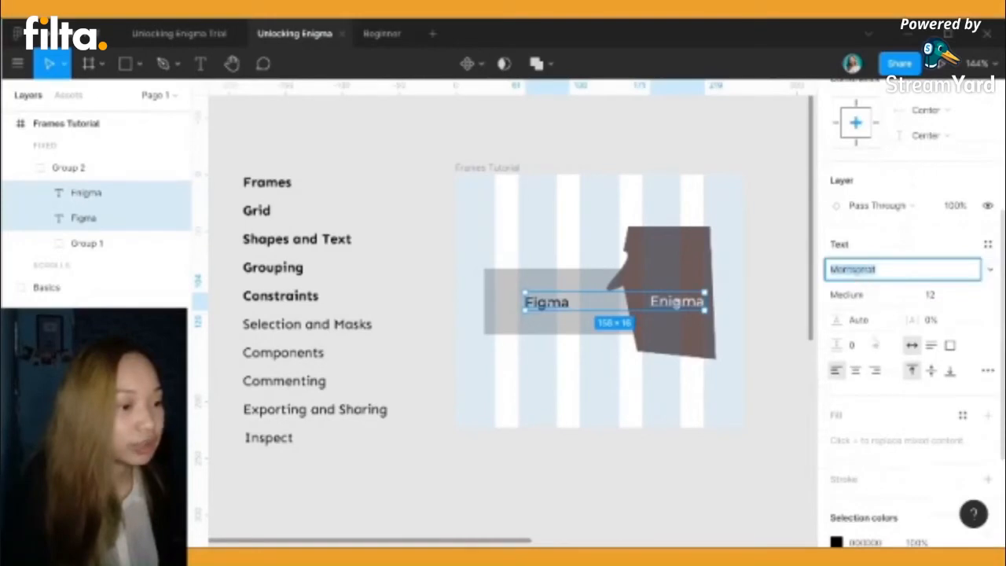
{"action": "left_click", "coordinate": [990, 271]}
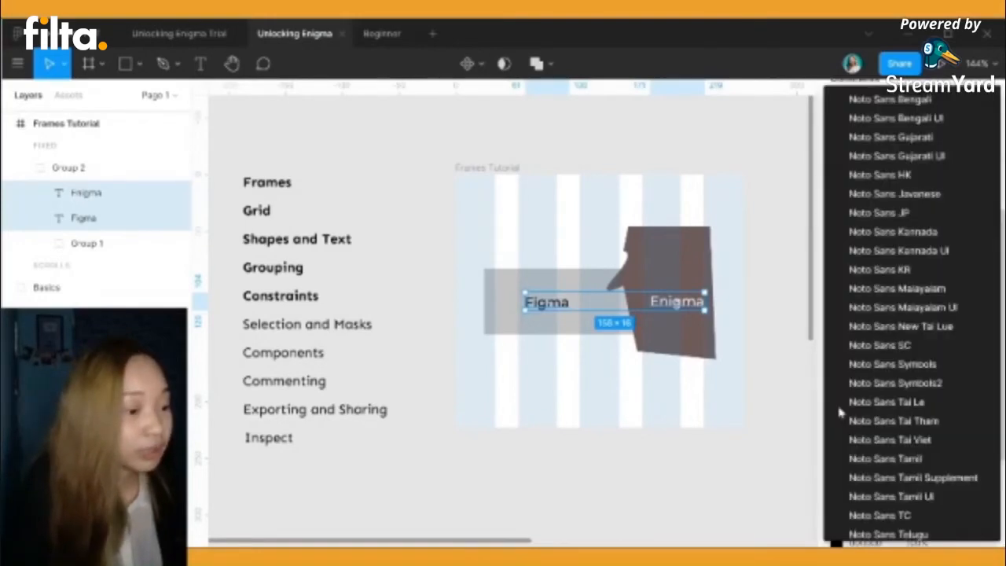
{"action": "scroll", "coordinate": [839, 412], "scroll_direction": "down", "scroll_amount": 15}
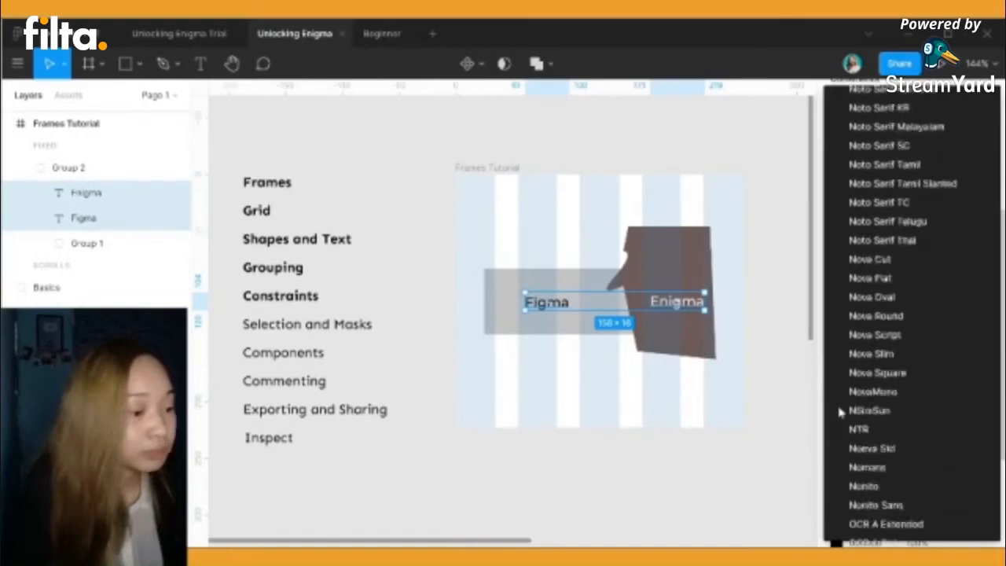
{"action": "scroll", "coordinate": [840, 411], "scroll_direction": "down", "scroll_amount": 5}
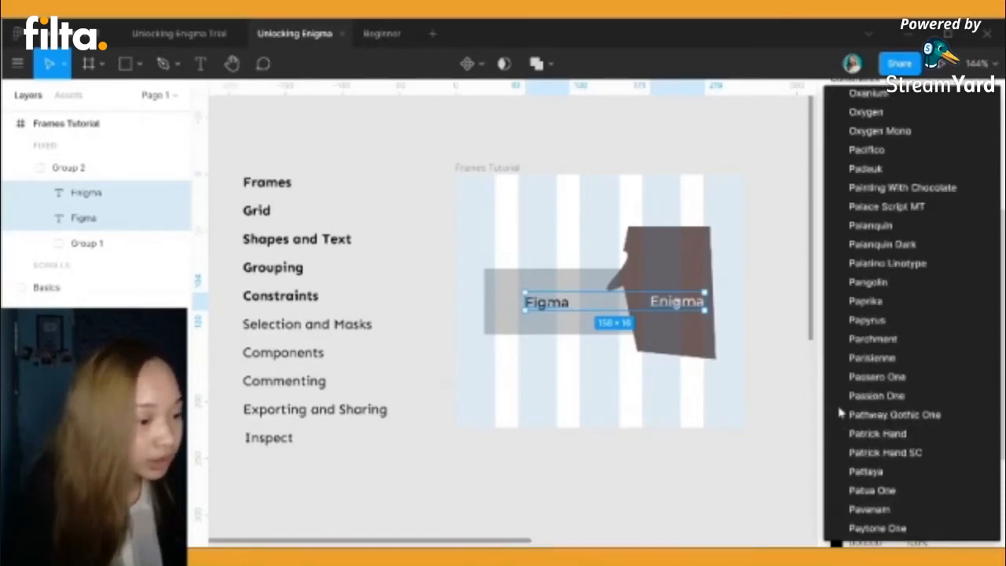
{"action": "scroll", "coordinate": [839, 412], "scroll_direction": "down", "scroll_amount": 15}
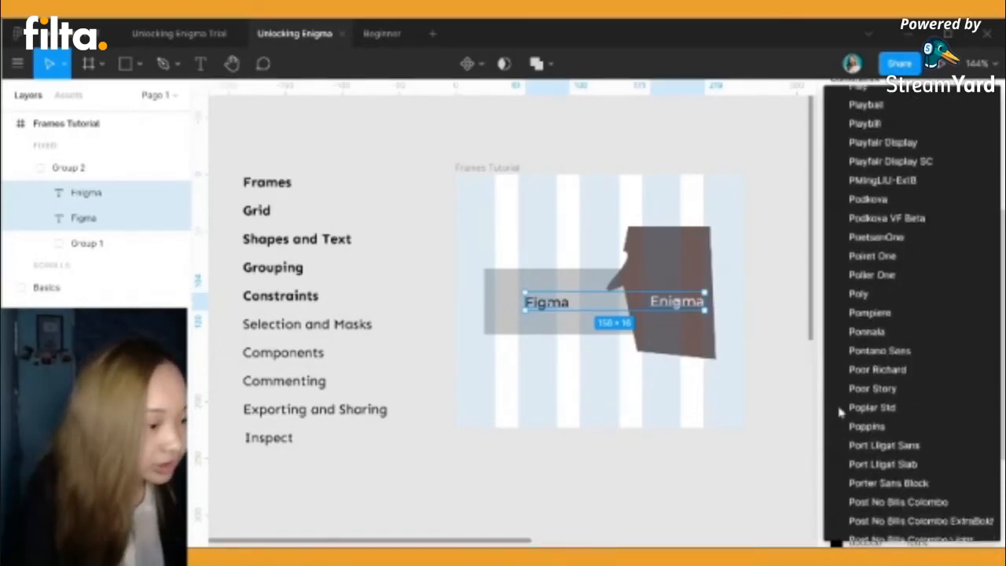
{"action": "scroll", "coordinate": [839, 412], "scroll_direction": "down", "scroll_amount": 15}
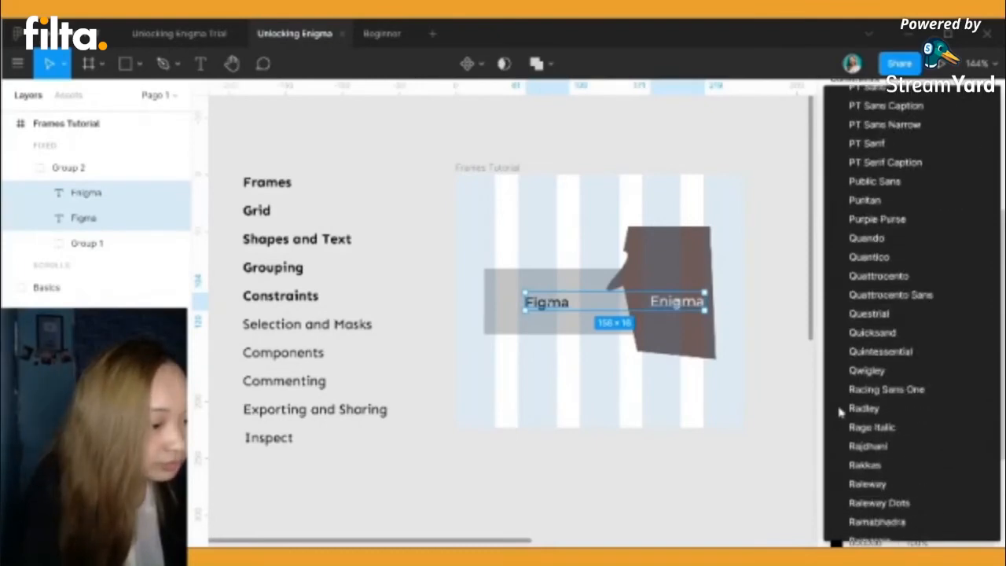
{"action": "scroll", "coordinate": [839, 412], "scroll_direction": "down", "scroll_amount": 7}
{"action": "scroll", "coordinate": [839, 412], "scroll_direction": "down", "scroll_amount": 12}
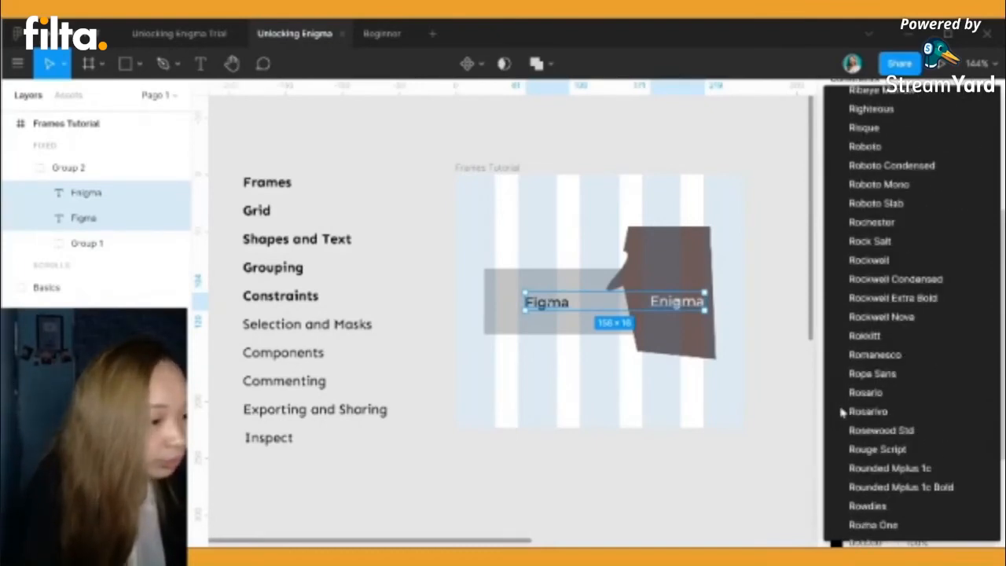
{"action": "left_click", "coordinate": [865, 146]}
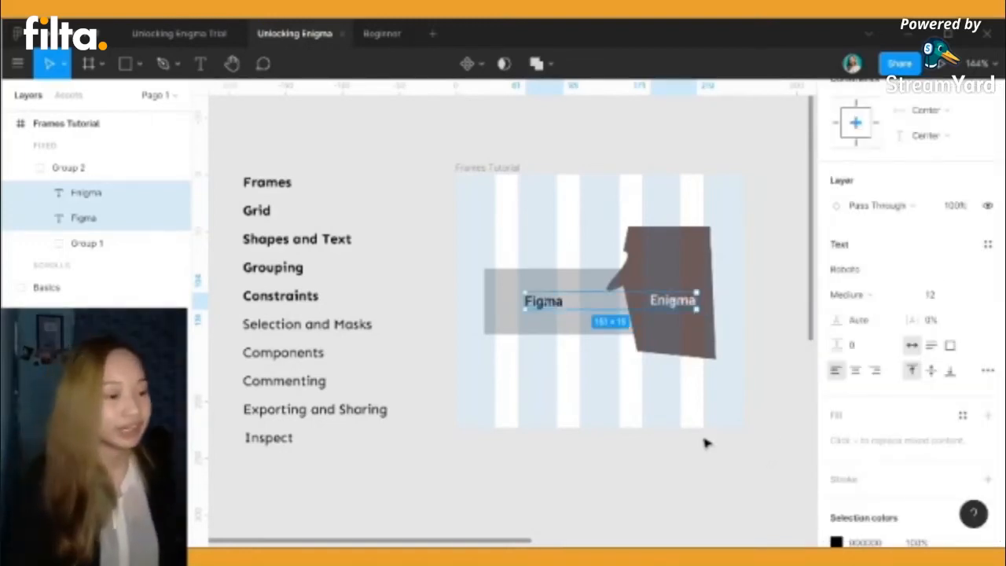
Set the font size of the Enigma and Figma texts to 15
{"action": "scroll", "coordinate": [921, 474], "scroll_direction": "down", "scroll_amount": 3}
{"action": "scroll", "coordinate": [921, 474], "scroll_direction": "up", "scroll_amount": 3}
{"action": "left_click", "coordinate": [935, 374]}
{"action": "type", "text": "15"}
{"action": "key", "text": "Return"}
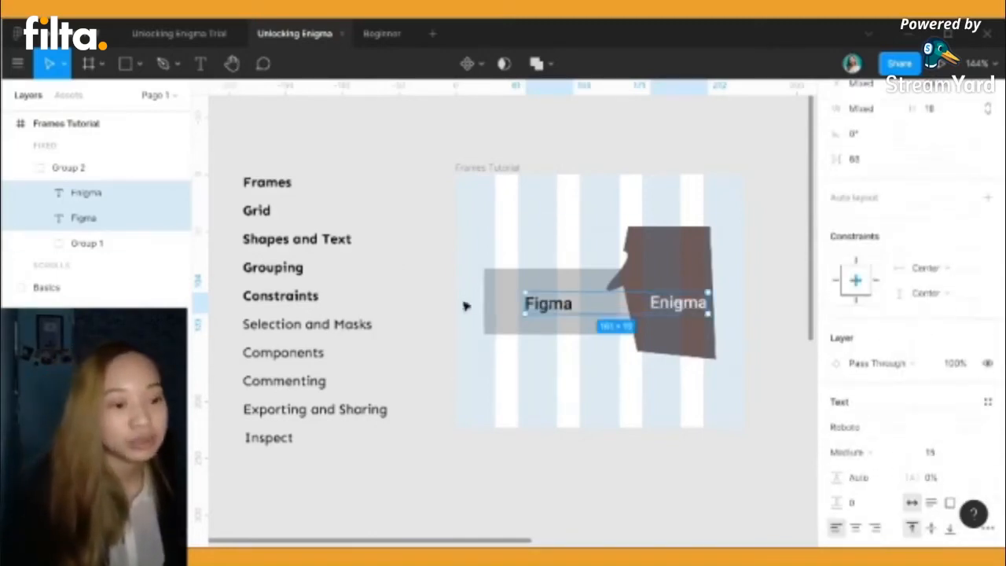
{"action": "left_click", "coordinate": [560, 373]}
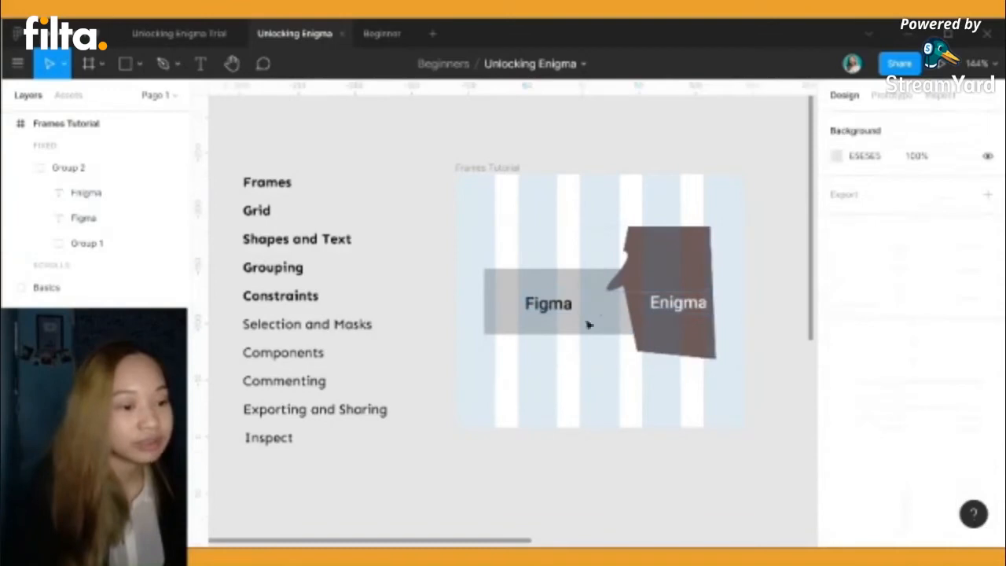
Shift the Figma and Enigma texts together slightly to the left within the group
{"action": "left_click", "coordinate": [656, 309]}
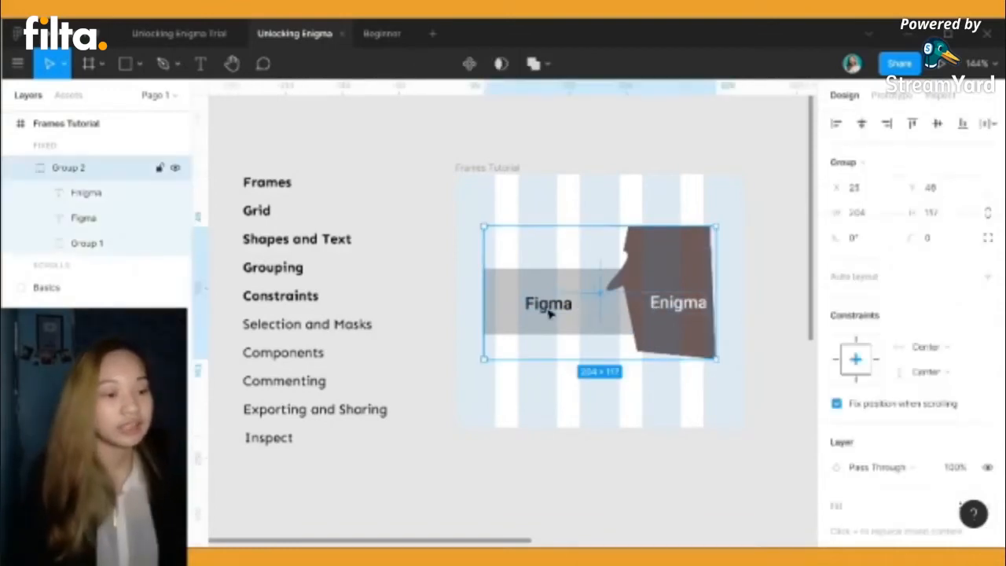
{"action": "double_click", "coordinate": [567, 309]}
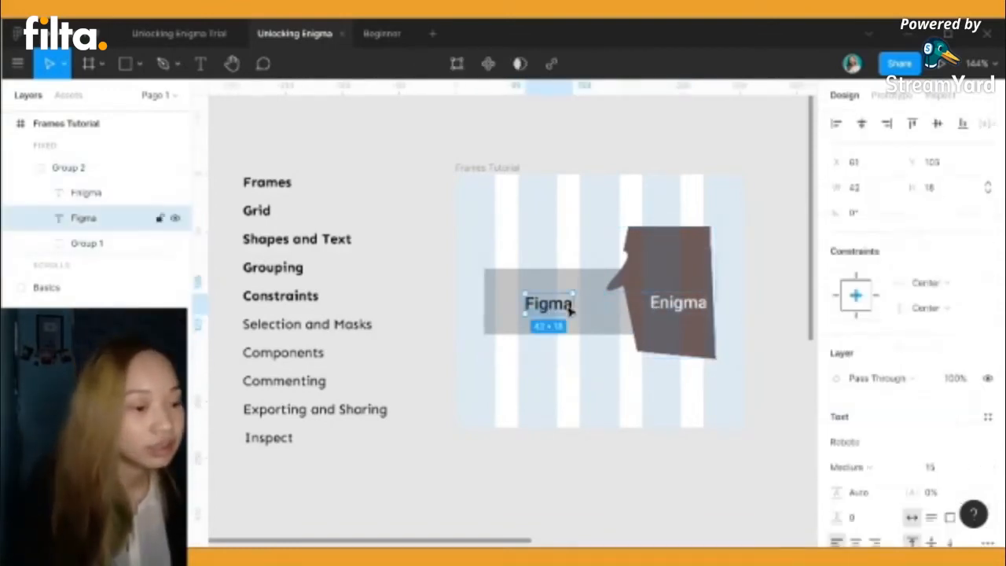
{"action": "left_click", "coordinate": [690, 309]}
{"action": "left_click", "coordinate": [521, 313], "text": "shift"}
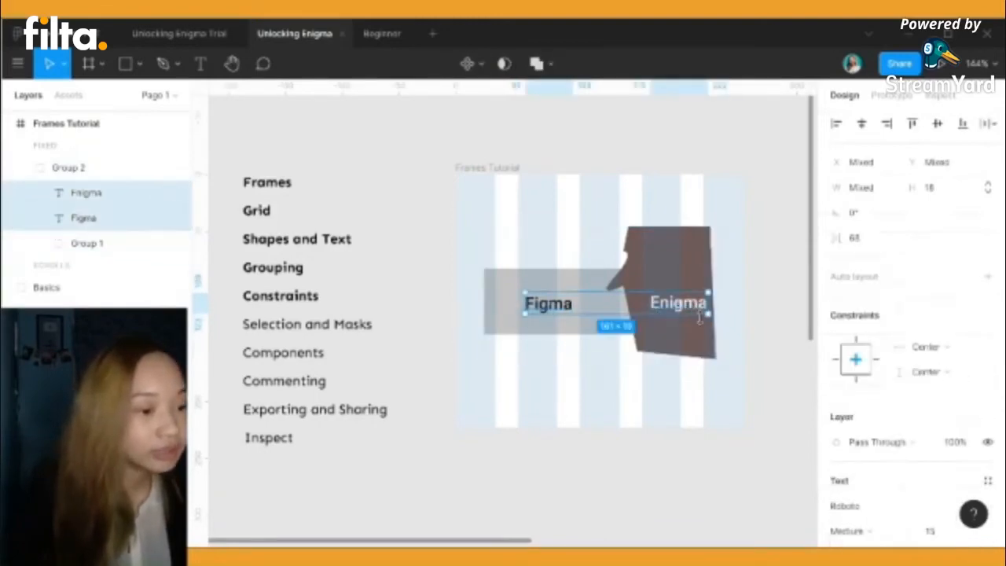
{"action": "left_click_drag", "start_coordinate": [700, 308], "coordinate": [684, 308]}
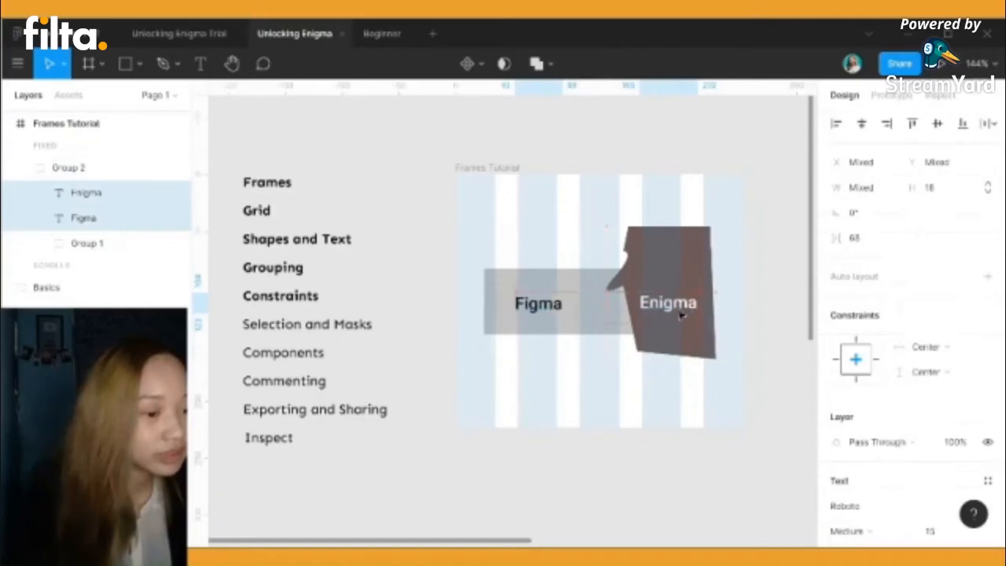
{"action": "left_click", "coordinate": [512, 355]}
Select both the dark vector shape and the light grey rectangle inside the group
{"action": "left_click", "coordinate": [654, 305]}
{"action": "double_click", "coordinate": [700, 258]}
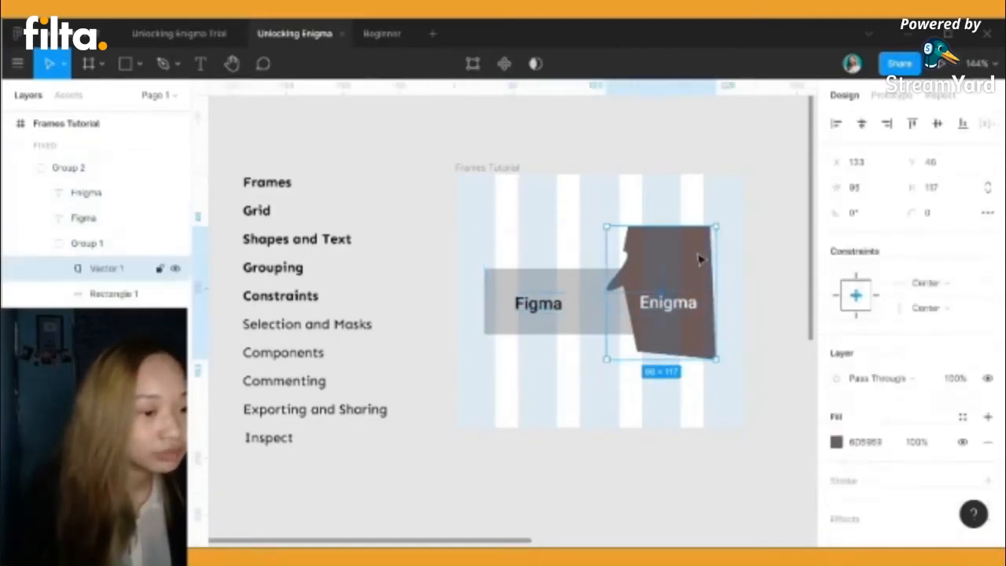
{"action": "left_click", "coordinate": [491, 314], "text": "shift"}
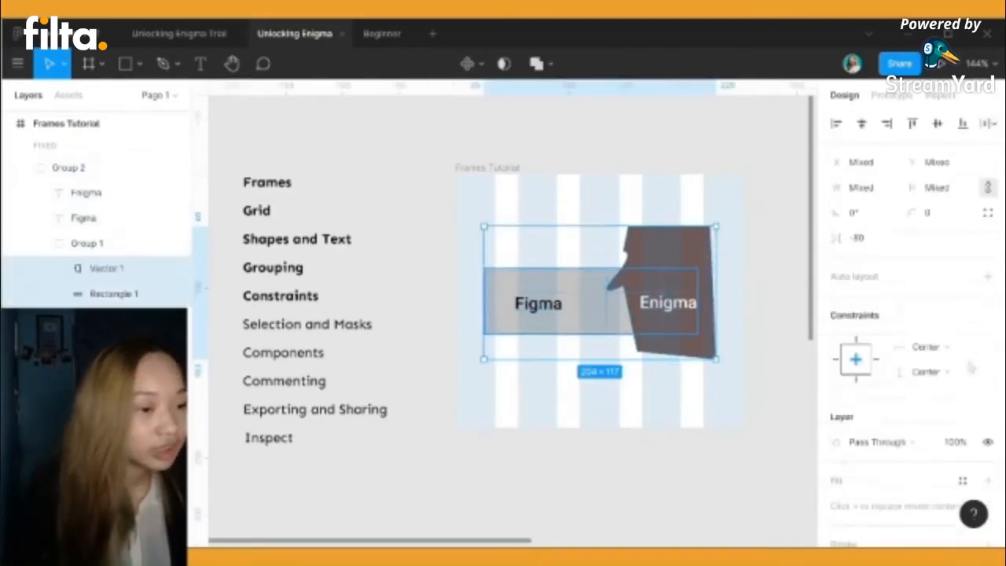
Try a bright red fill, CA2B2B, in place of the rectangle's light grey, and undo the colour changes
{"action": "scroll", "coordinate": [861, 440], "scroll_direction": "down", "scroll_amount": 3}
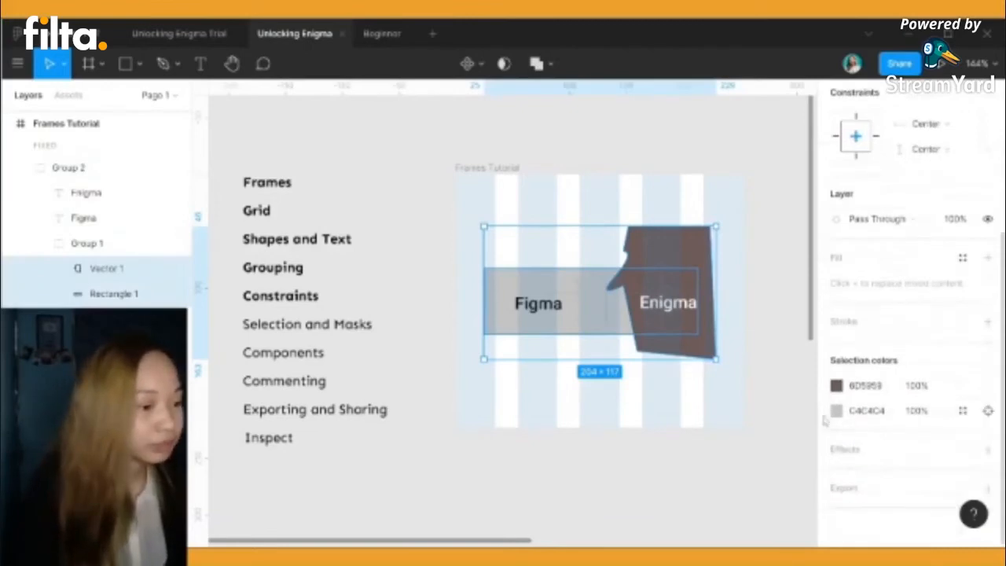
{"action": "left_click", "coordinate": [836, 411]}
{"action": "left_click", "coordinate": [741, 265]}
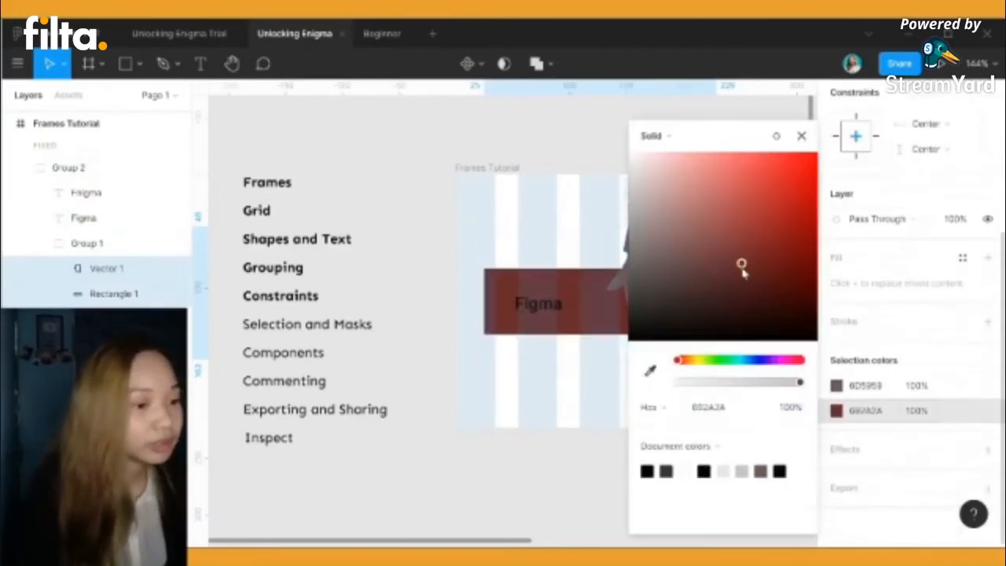
{"action": "left_click", "coordinate": [777, 194]}
{"action": "left_click", "coordinate": [802, 136]}
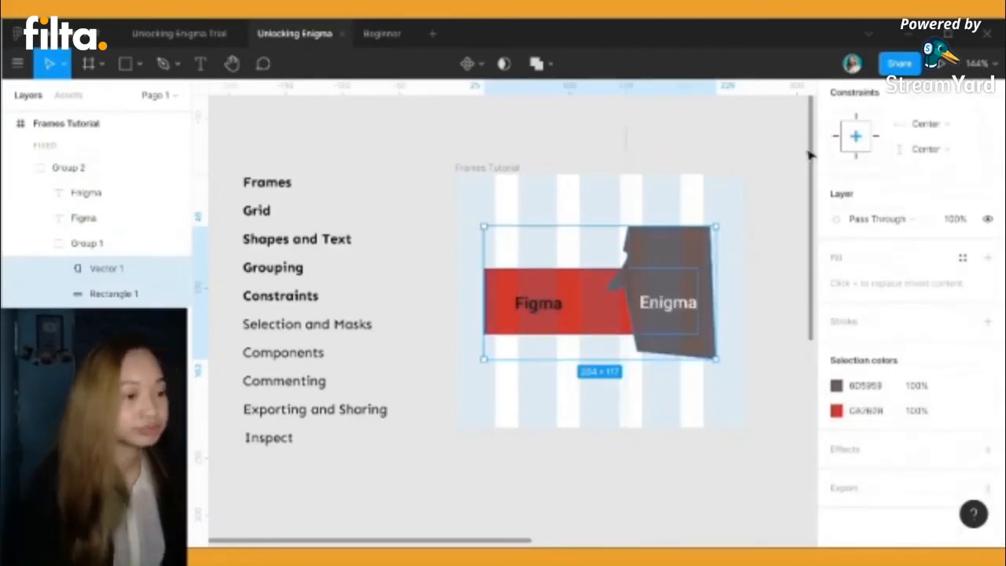
{"action": "key", "text": "ctrl+z"}
{"action": "key", "text": "ctrl+z"}
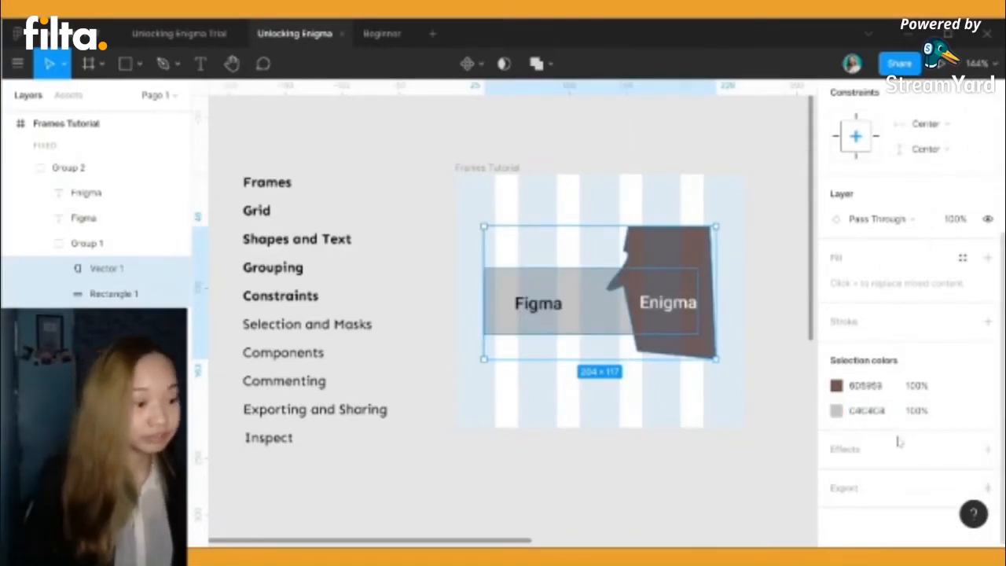
Add a drop shadow to the vector shape and rectangle, coloured with the document's 6D5959 at 100% opacity
{"action": "left_click", "coordinate": [987, 449]}
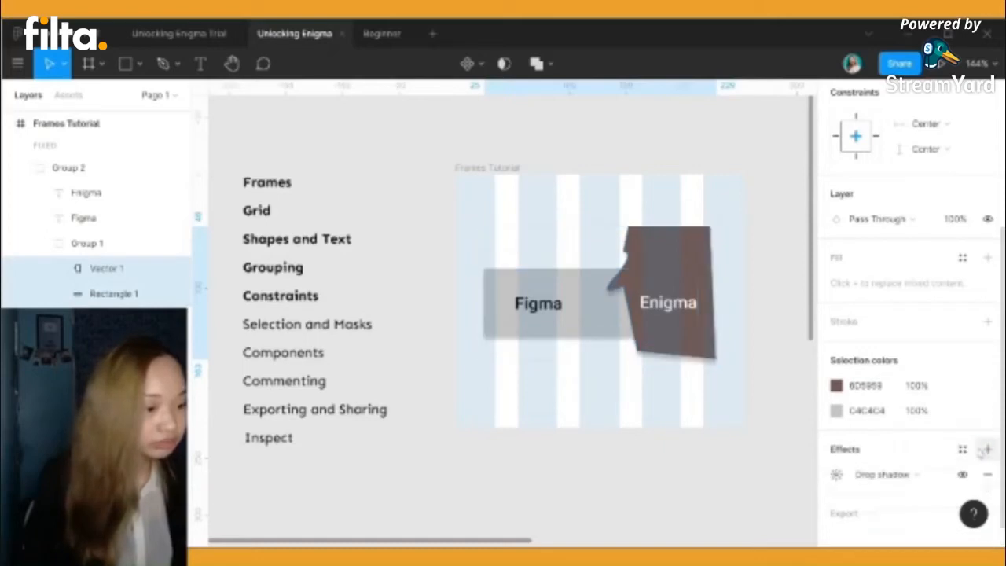
{"action": "scroll", "coordinate": [888, 442], "scroll_direction": "down", "scroll_amount": 1}
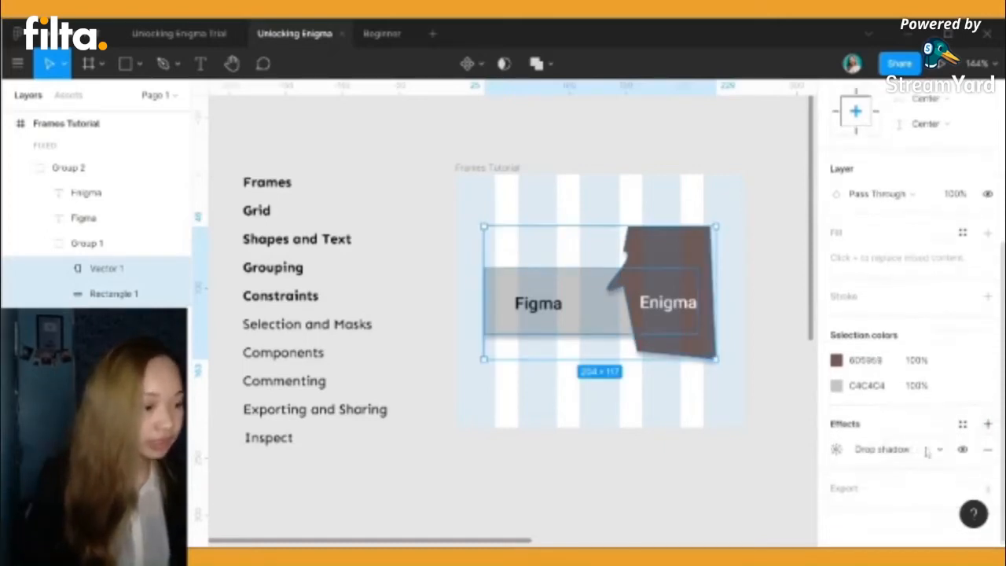
{"action": "left_click", "coordinate": [837, 450]}
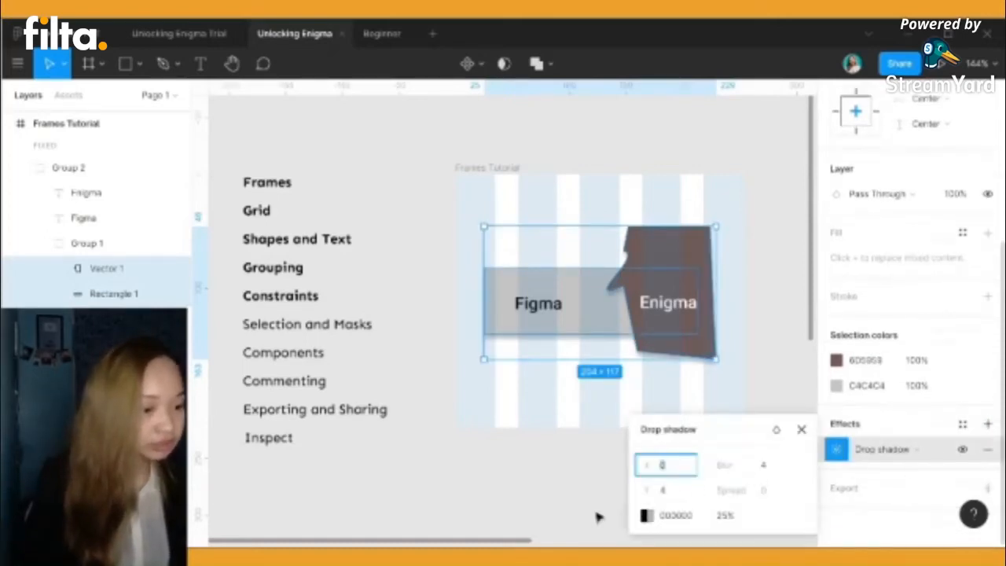
{"action": "left_click", "coordinate": [646, 516]}
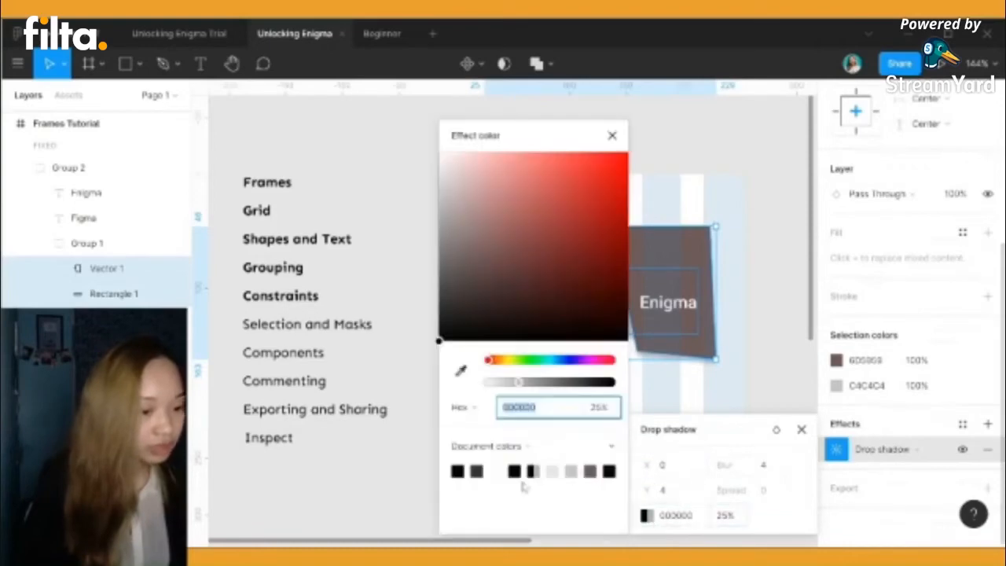
{"action": "left_click", "coordinate": [592, 470]}
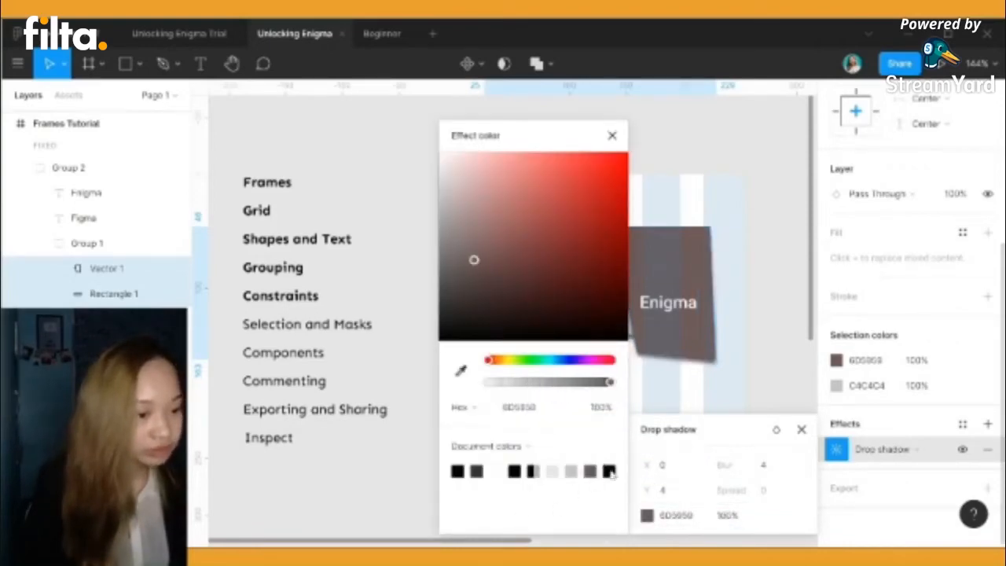
{"action": "left_click", "coordinate": [801, 429]}
{"action": "left_click", "coordinate": [599, 517]}
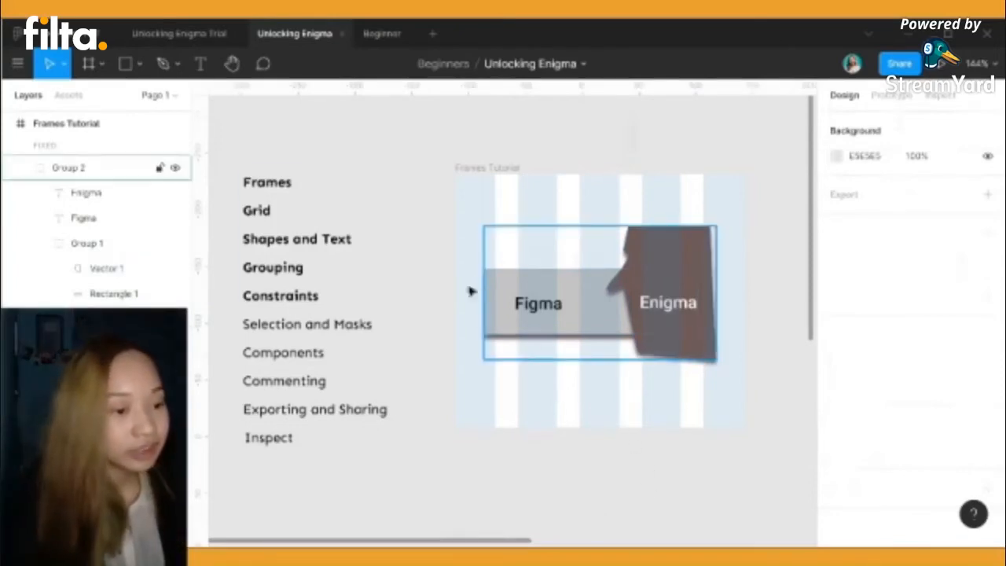
Nudge the Figma text slightly right and up within the grey rectangle
{"action": "double_click", "coordinate": [540, 312]}
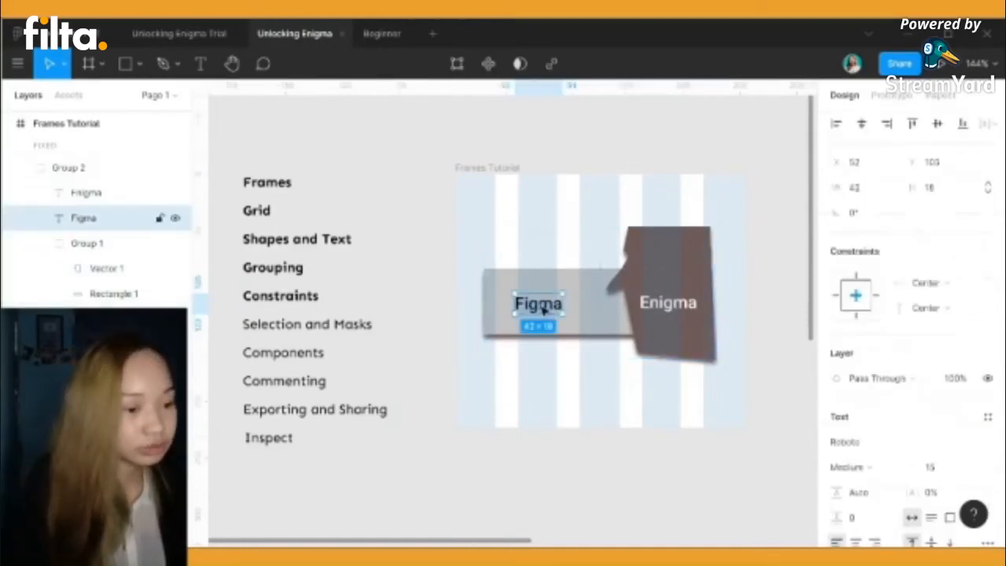
{"action": "left_click_drag", "start_coordinate": [547, 310], "coordinate": [552, 307]}
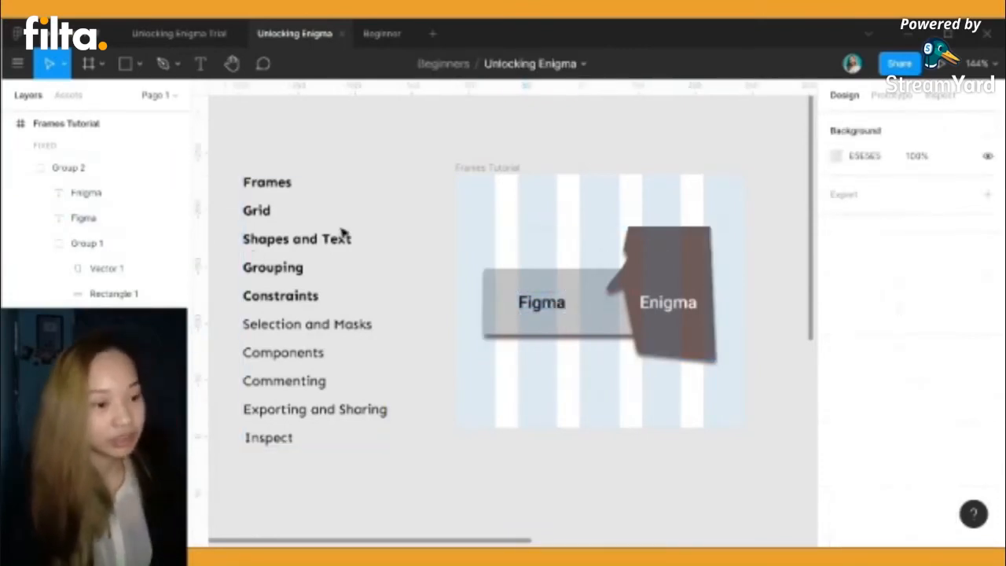
{"action": "double_click", "coordinate": [557, 341]}
{"action": "left_click", "coordinate": [559, 334]}
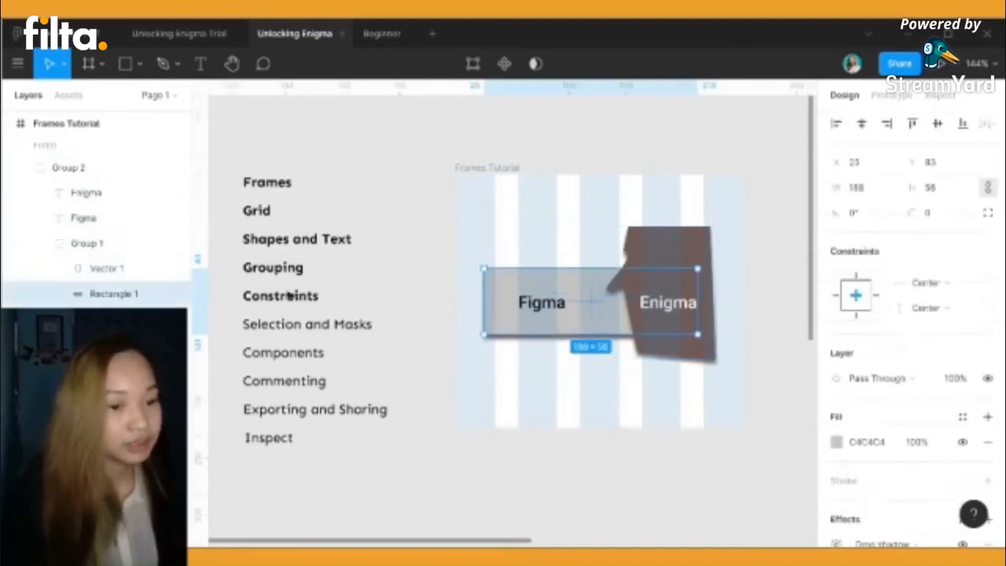
Try sending Group 2 backward and ungrouping it, and undo the ungrouping
{"action": "left_click", "coordinate": [82, 168]}
{"action": "right_click", "coordinate": [81, 167]}
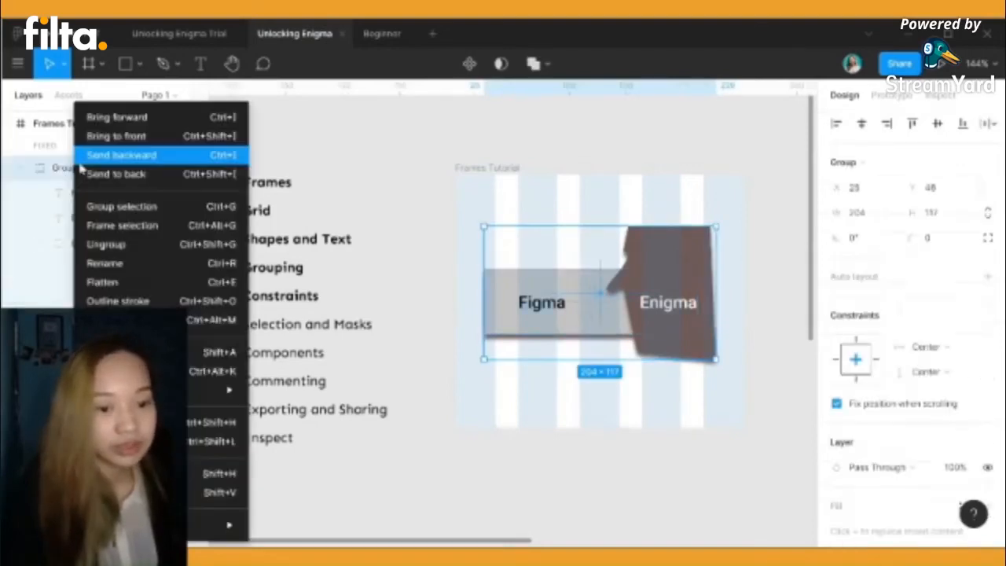
{"action": "left_click", "coordinate": [121, 155]}
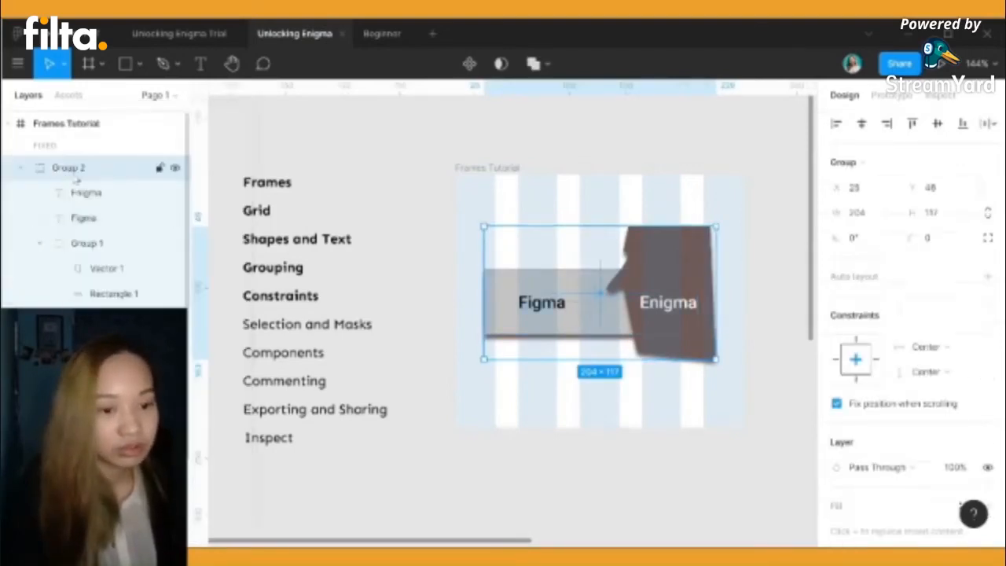
{"action": "right_click", "coordinate": [76, 179]}
{"action": "left_click", "coordinate": [150, 247]}
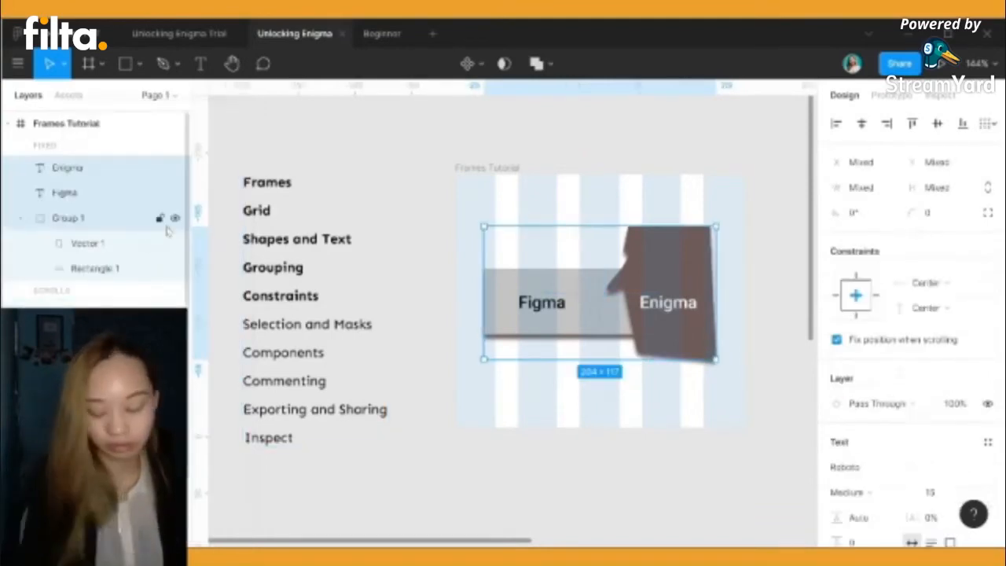
{"action": "key", "text": "ctrl+z"}
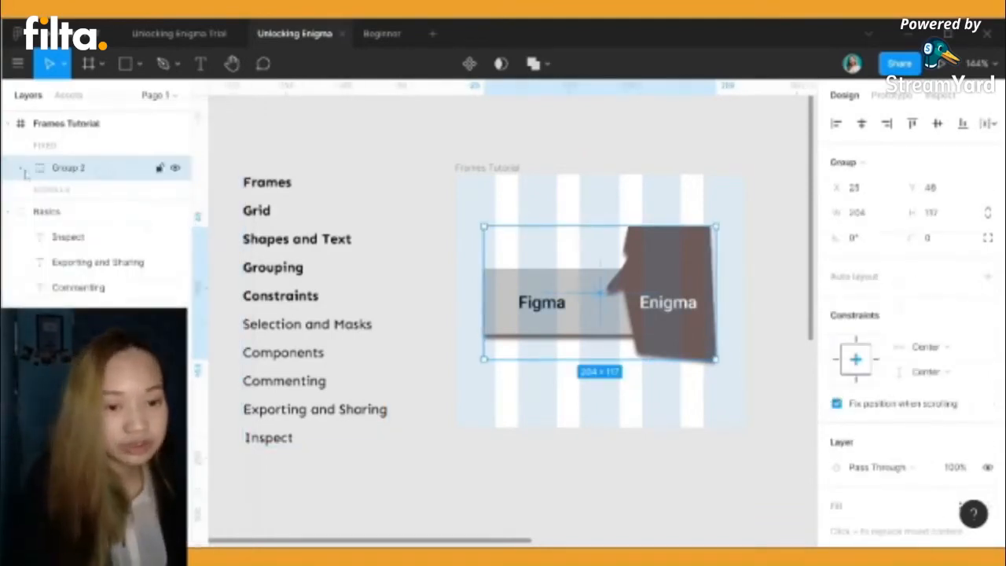
Expand Group 2 and move it out of the Frames Tutorial frame, directly below the frame in the layer order
{"action": "left_click", "coordinate": [21, 167]}
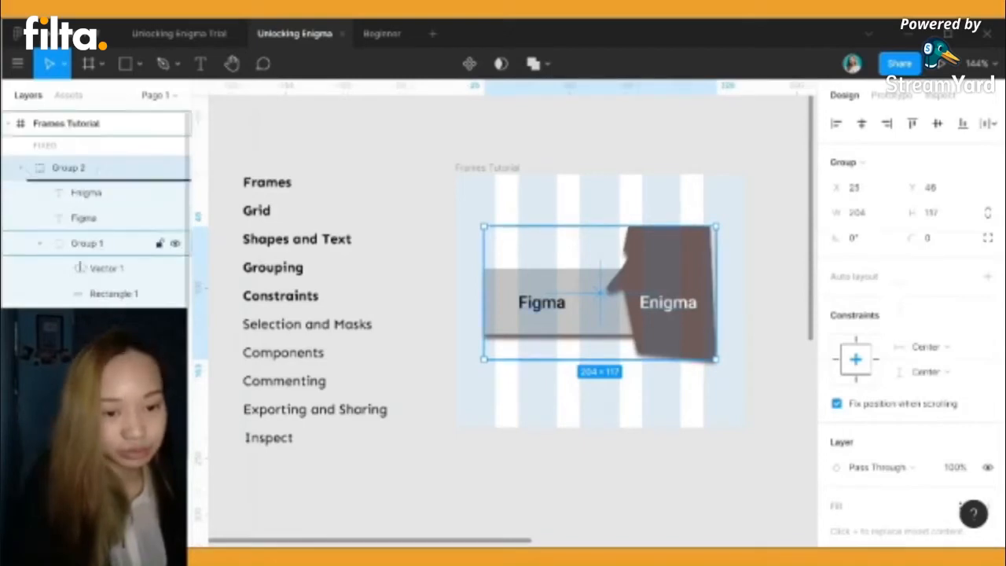
{"action": "left_click_drag", "start_coordinate": [69, 243], "coordinate": [29, 295]}
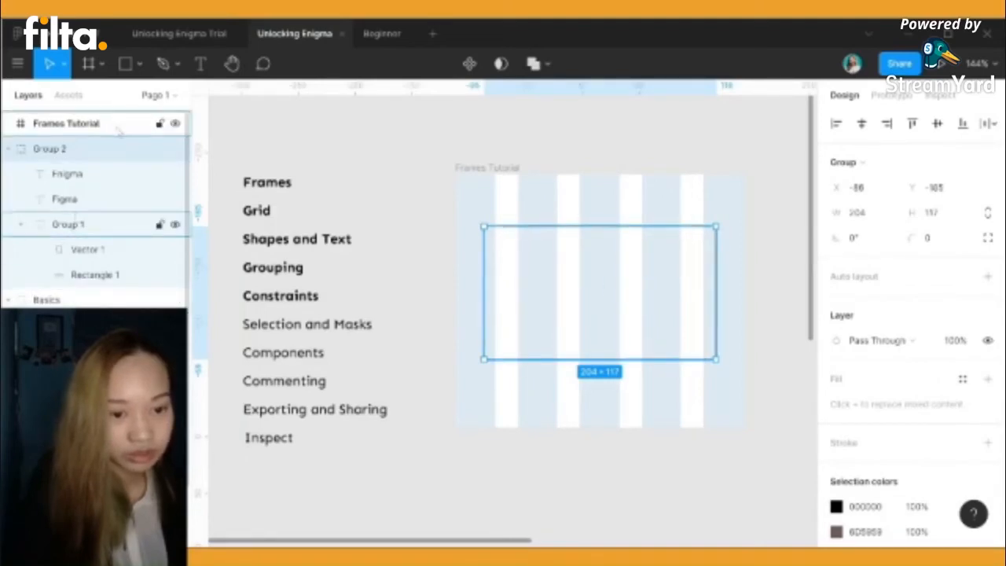
Undo moving Group 2 out of the Frames Tutorial frame, ungroup it, and collapse the nested Group 1
{"action": "left_click_drag", "start_coordinate": [114, 138], "coordinate": [130, 135]}
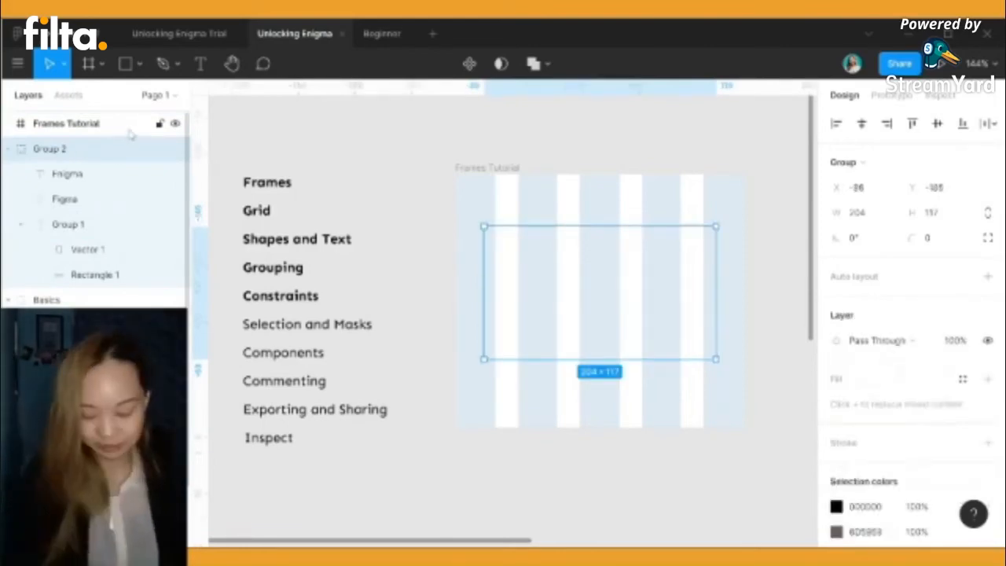
{"action": "key", "text": "ctrl+z"}
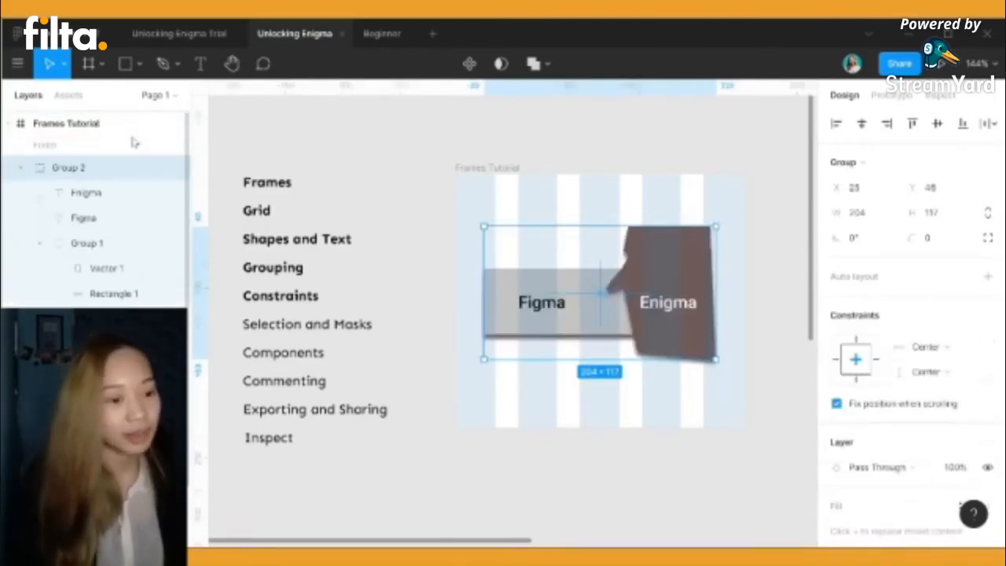
{"action": "left_click", "coordinate": [106, 234]}
{"action": "right_click", "coordinate": [94, 168]}
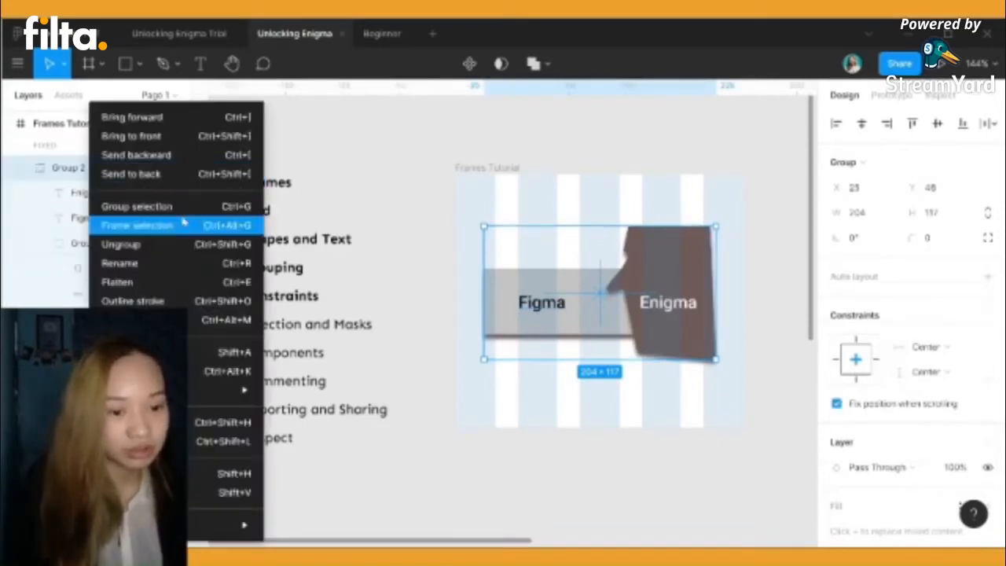
{"action": "left_click", "coordinate": [165, 245]}
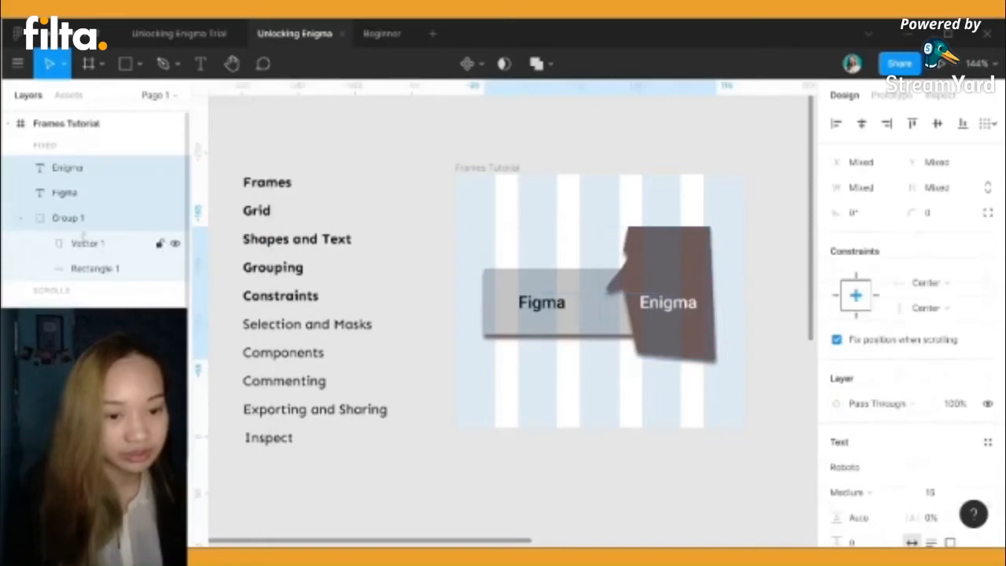
{"action": "left_click", "coordinate": [25, 220]}
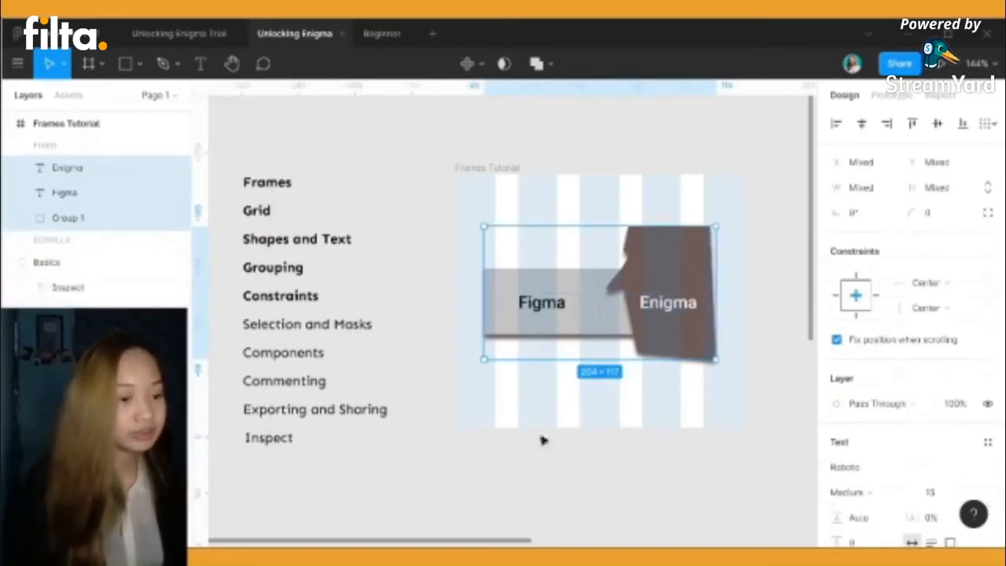
Group the Enigma and Figma text layers together
{"action": "left_click", "coordinate": [94, 192]}
{"action": "left_click", "coordinate": [88, 169]}
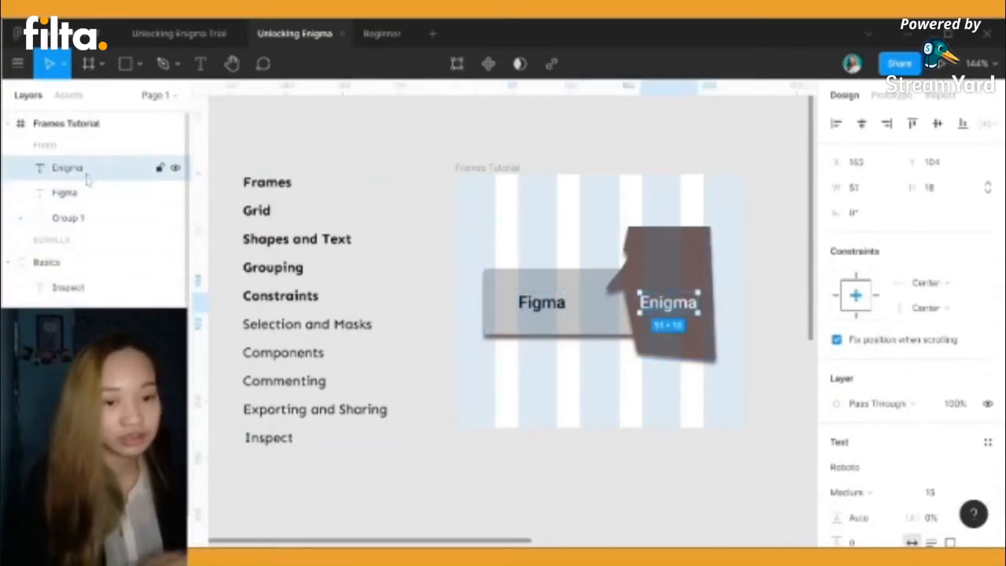
{"action": "left_click", "coordinate": [102, 196], "text": "shift"}
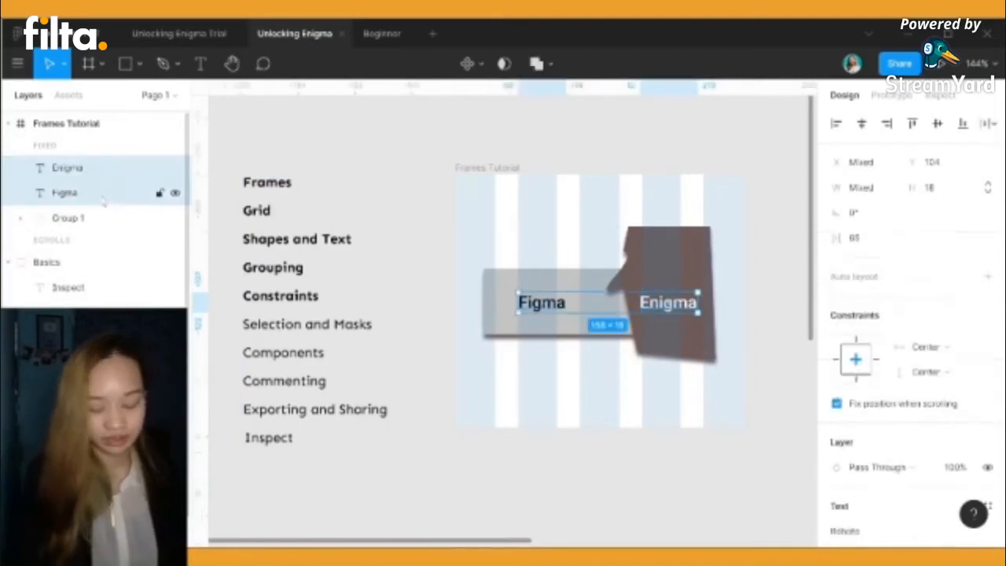
{"action": "key", "text": "ctrl+g"}
Rename Group 1 as Mask Layer and the group holding the two texts as Text
{"action": "left_click", "coordinate": [67, 194]}
{"action": "double_click", "coordinate": [68, 194]}
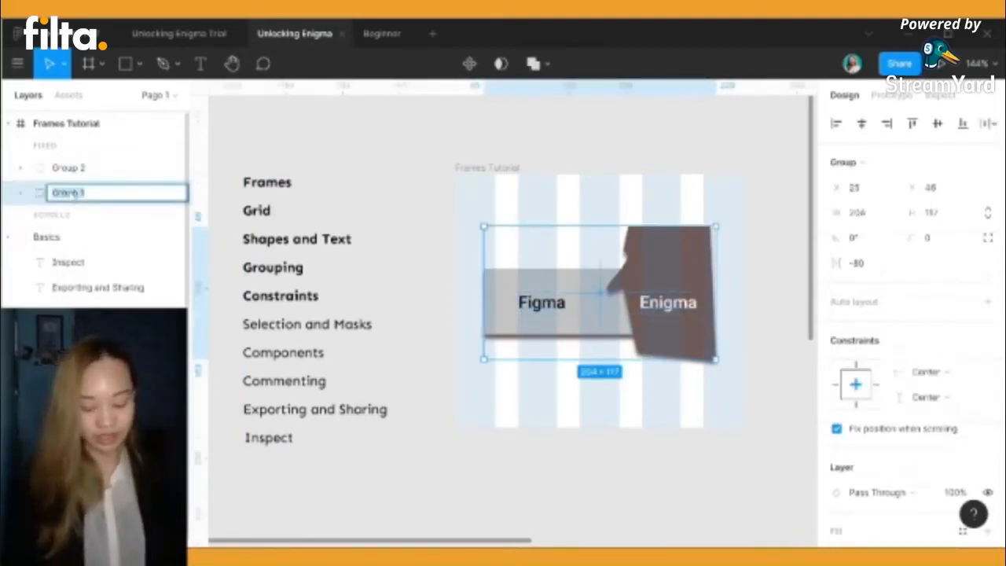
{"action": "type", "text": "Mask Layer"}
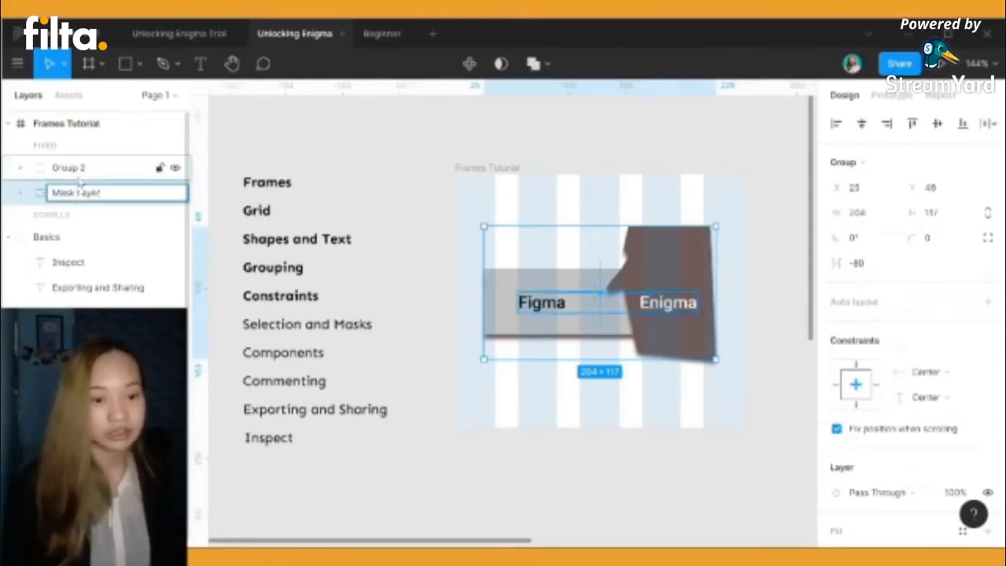
{"action": "left_click", "coordinate": [80, 169]}
{"action": "double_click", "coordinate": [80, 169]}
{"action": "type", "text": "Tex"}
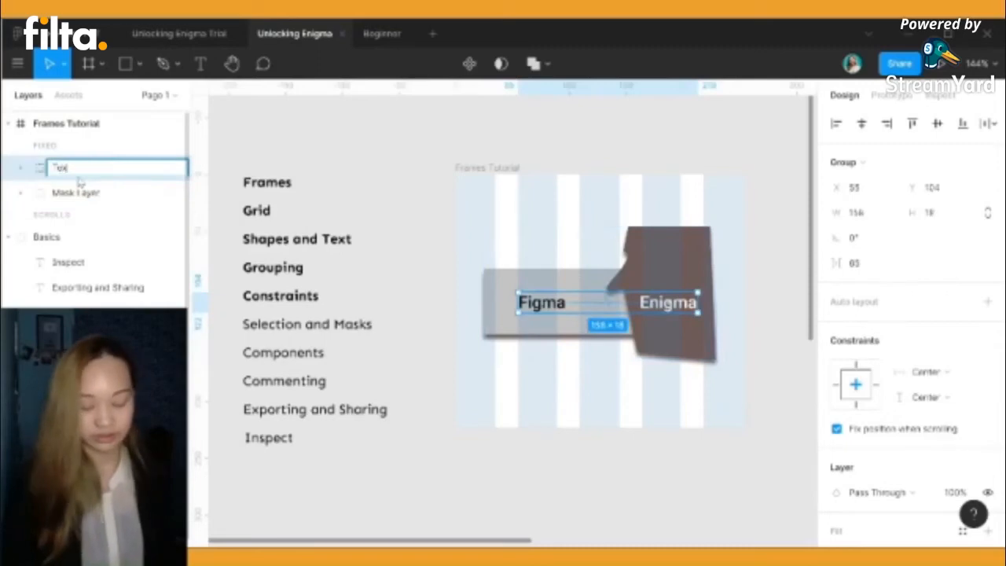
{"action": "type", "text": "t"}
{"action": "key", "text": "Return"}
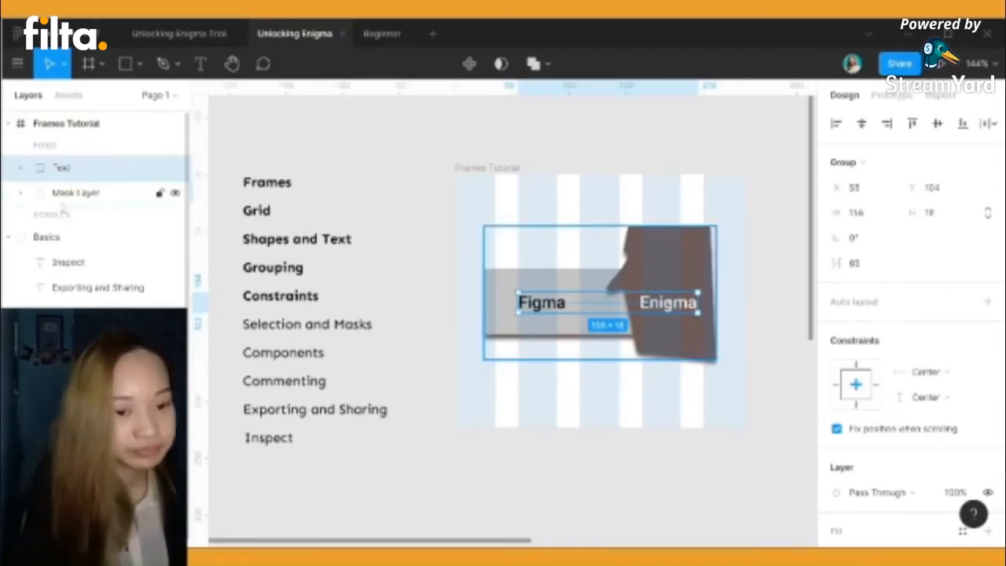
Try using the Mask Layer group as a mask for the Text group, and undo the mask
{"action": "left_click", "coordinate": [70, 196]}
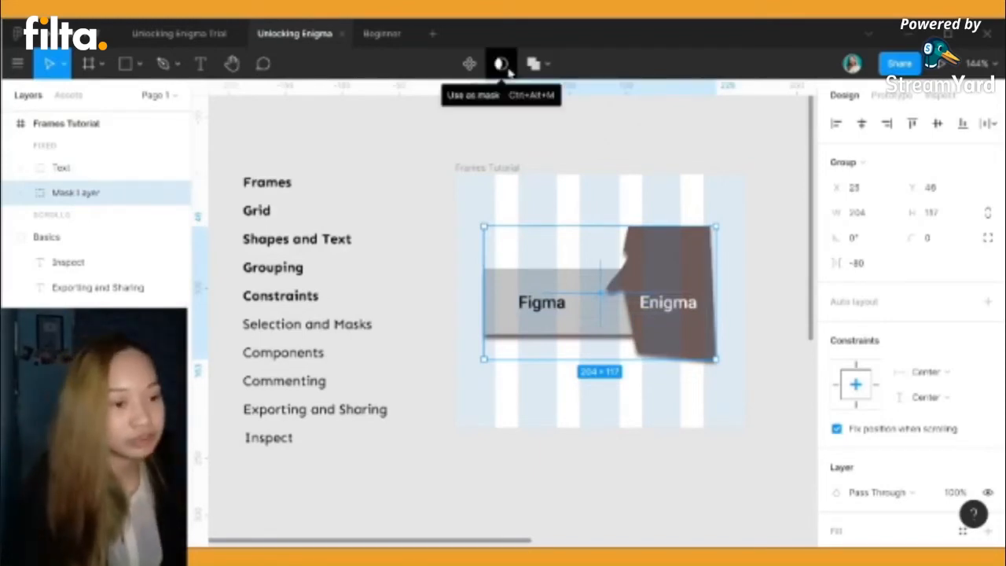
{"action": "right_click", "coordinate": [646, 252]}
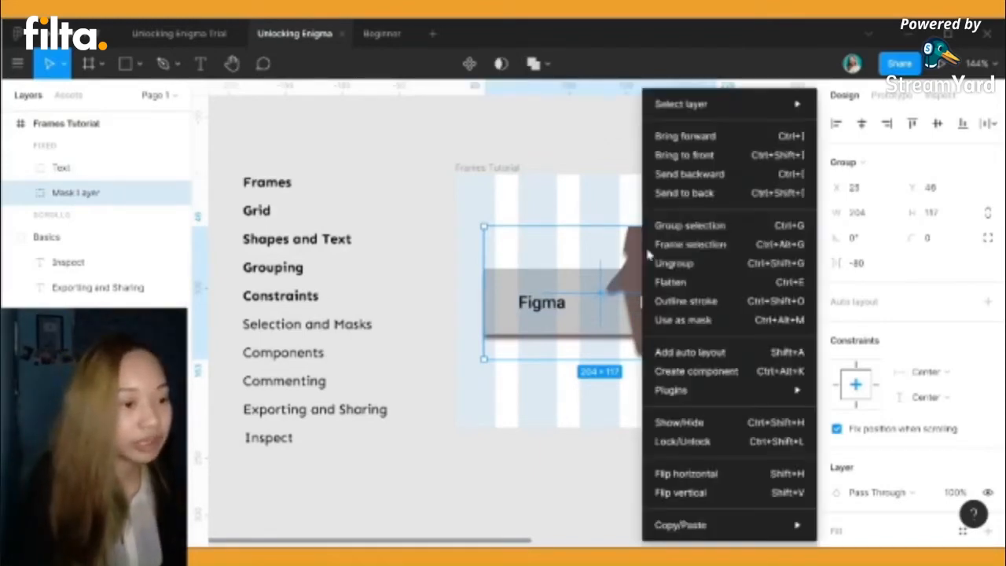
{"action": "left_click", "coordinate": [684, 320]}
{"action": "left_click", "coordinate": [647, 484]}
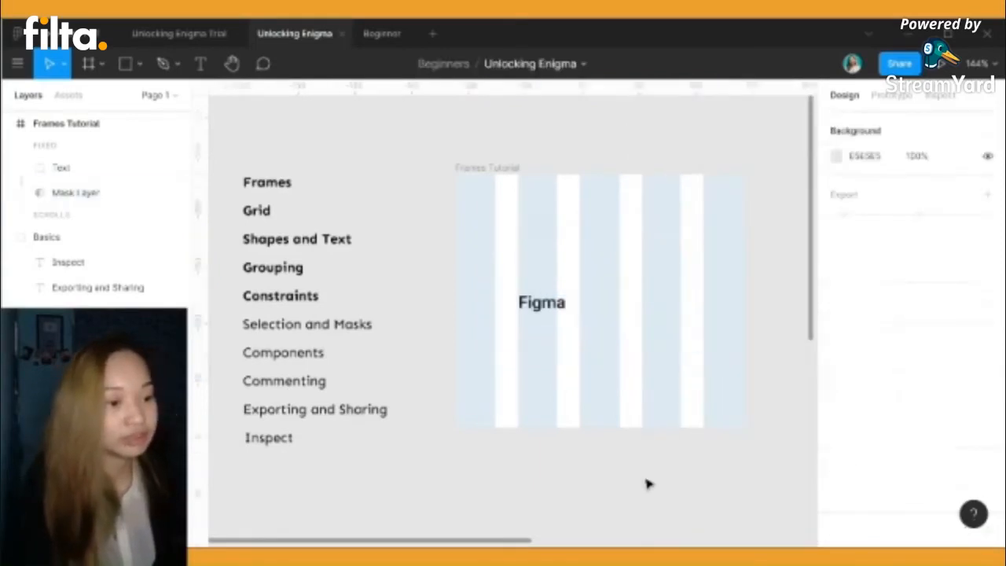
{"action": "left_click", "coordinate": [602, 337]}
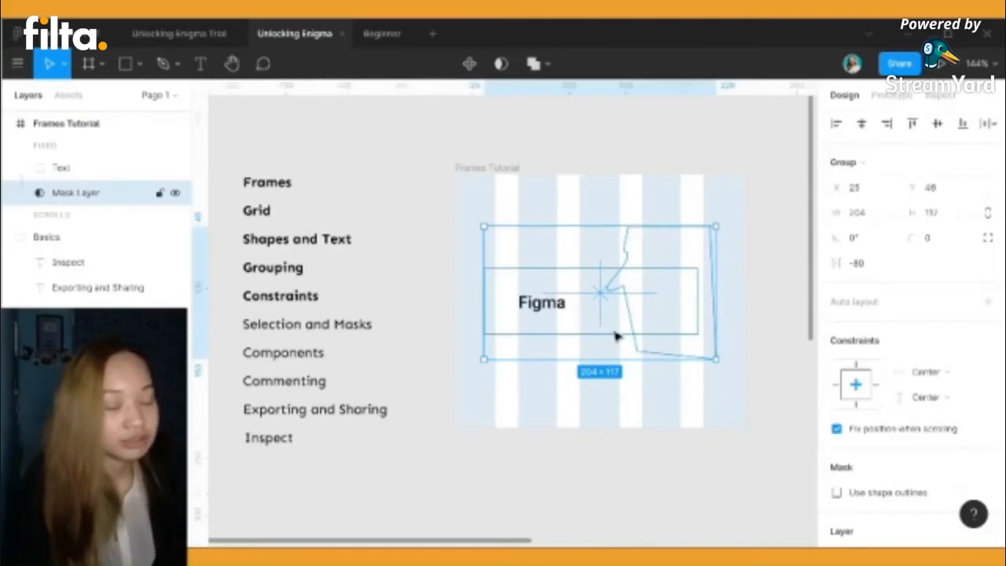
{"action": "left_click", "coordinate": [225, 234]}
{"action": "key", "text": "ctrl+z"}
{"action": "key", "text": "ctrl+z"}
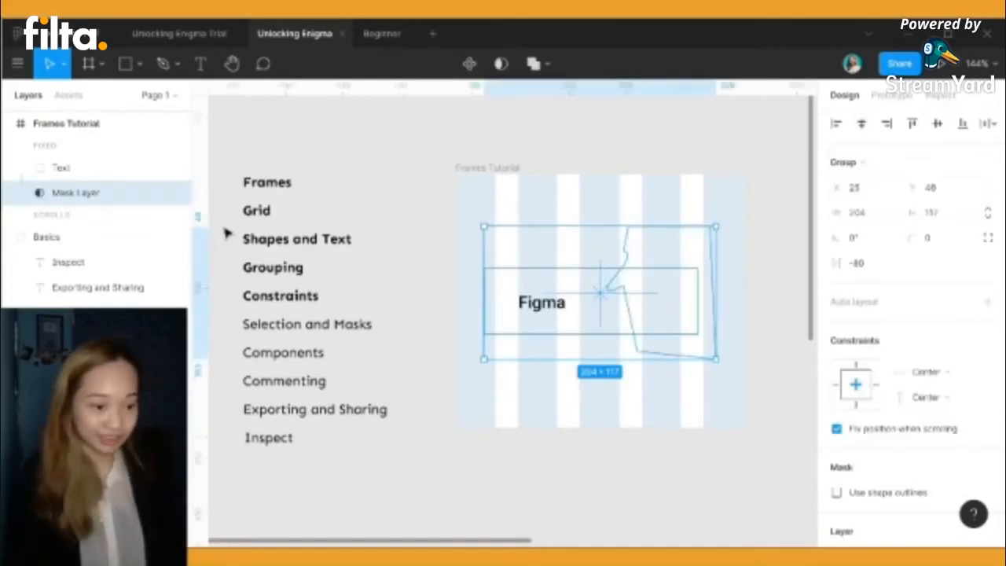
Ungroup Mask Layer, try Use as mask on its vector and rectangle together, and undo that mask
{"action": "right_click", "coordinate": [55, 202]}
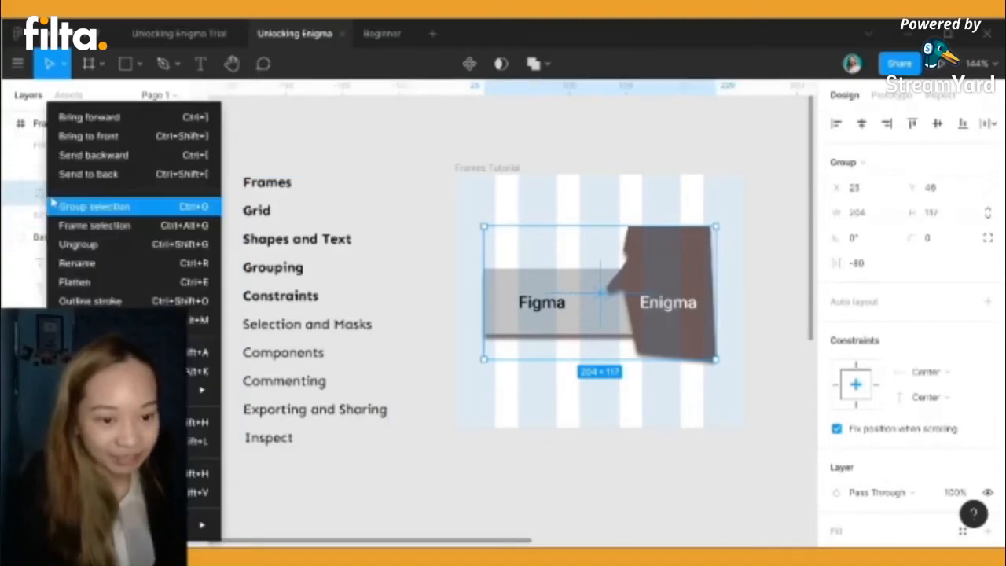
{"action": "left_click", "coordinate": [101, 244]}
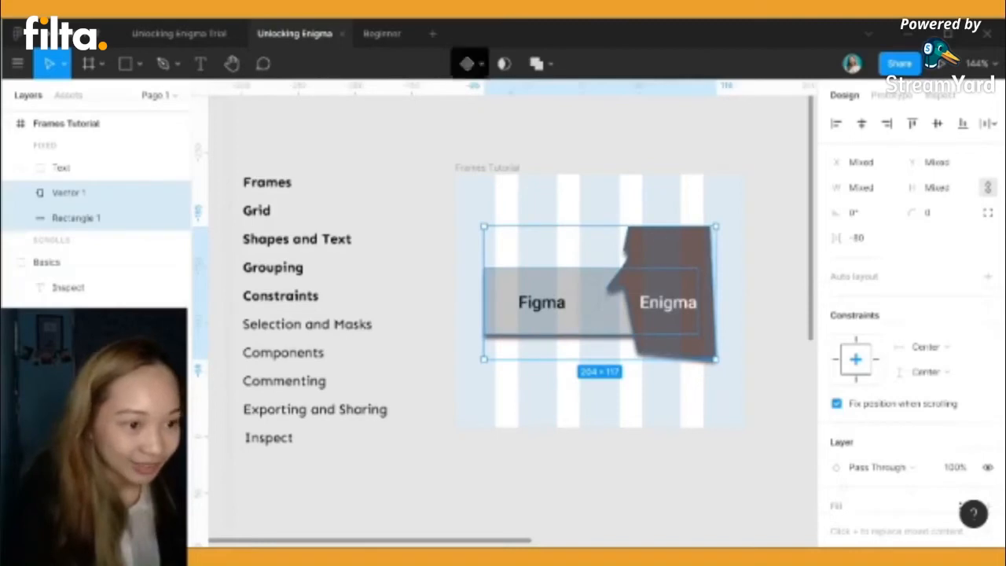
{"action": "left_click", "coordinate": [505, 63]}
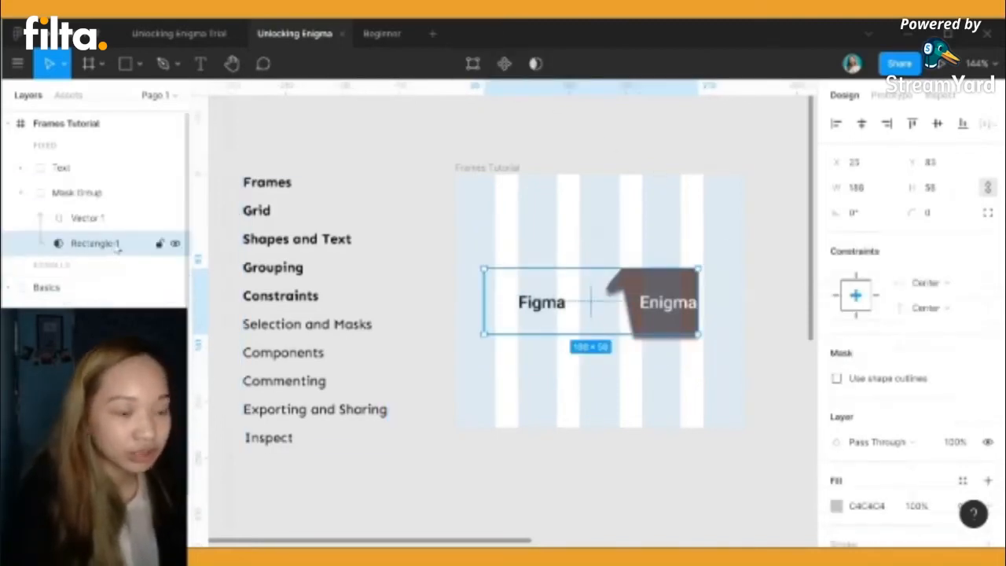
{"action": "key", "text": "ctrl+z"}
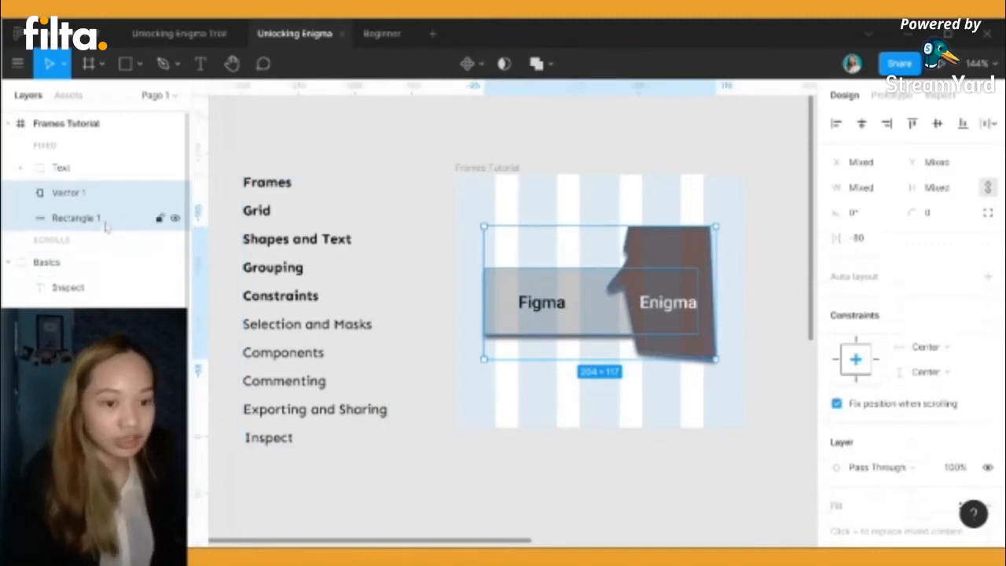
Move Rectangle 1 above Vector 1 in the layer order, and switch its use as a mask on and off again
{"action": "left_click", "coordinate": [103, 223]}
{"action": "left_click_drag", "start_coordinate": [104, 225], "coordinate": [100, 187]}
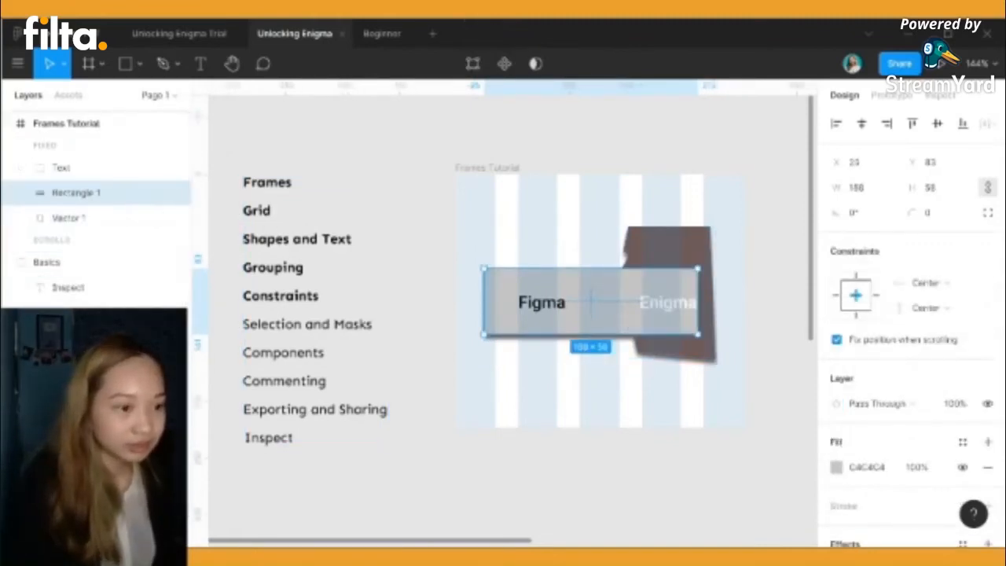
{"action": "left_click", "coordinate": [536, 64]}
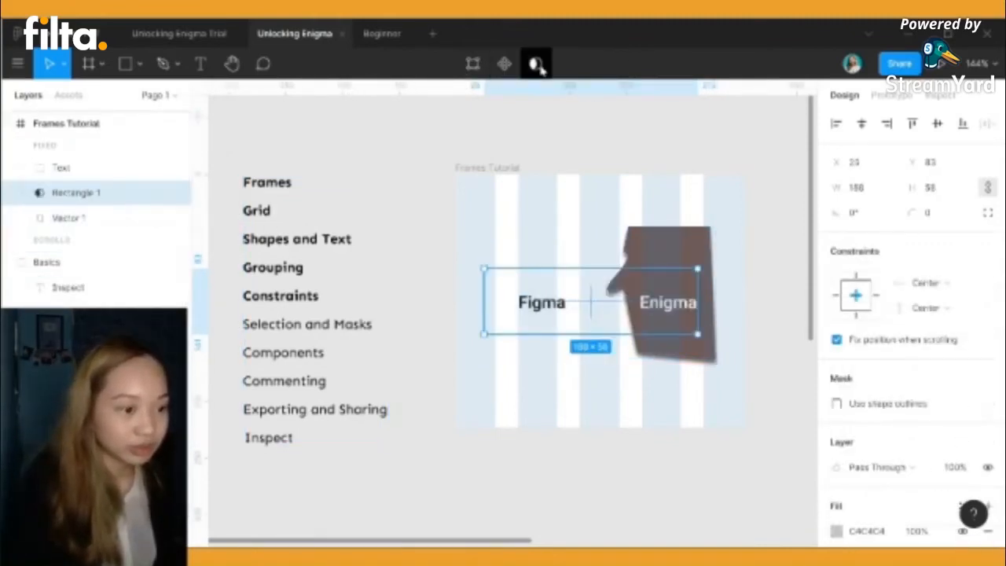
{"action": "left_click", "coordinate": [536, 65]}
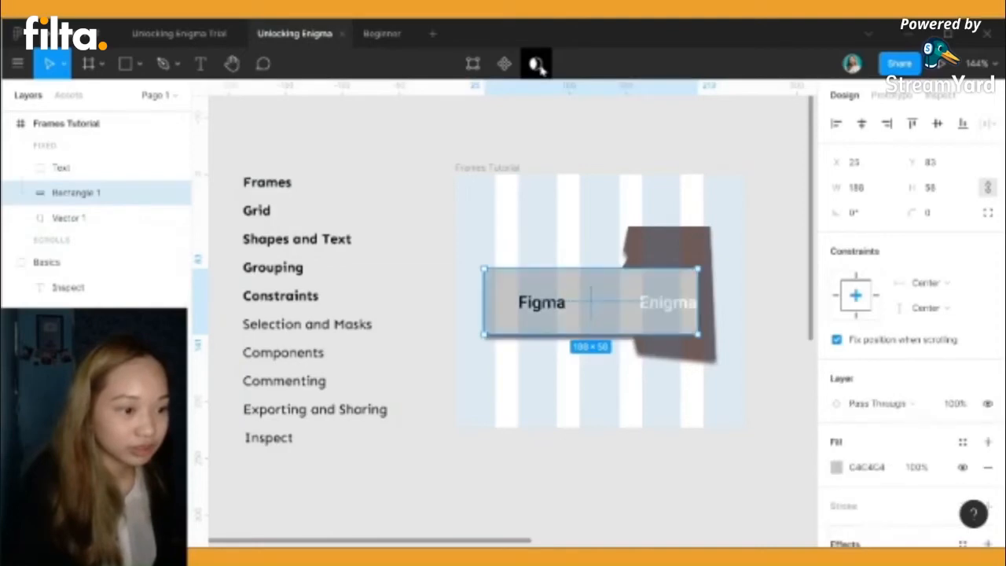
{"action": "right_click", "coordinate": [649, 316]}
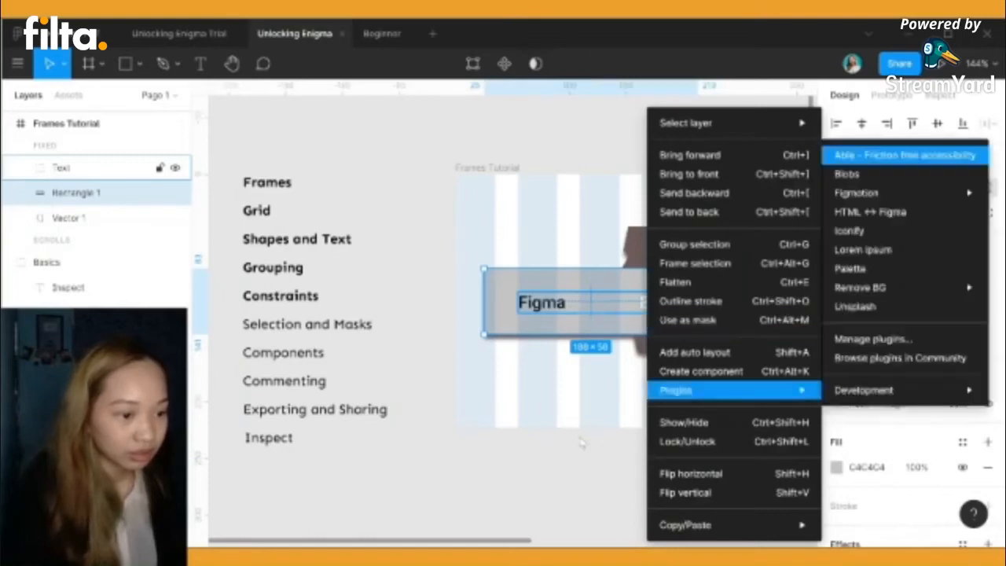
{"action": "left_click", "coordinate": [583, 441]}
{"action": "left_click", "coordinate": [576, 433]}
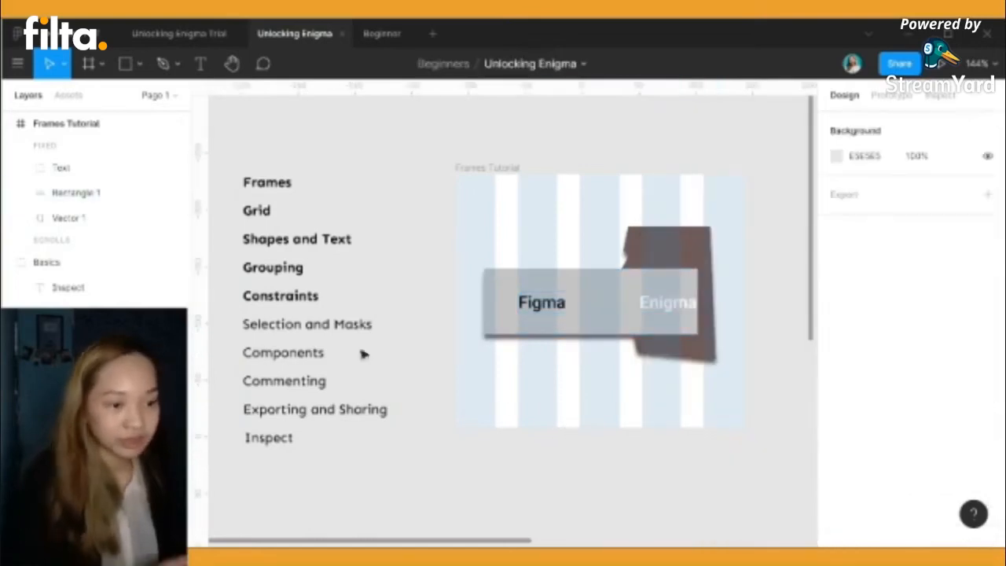
Try masking Rectangle 1 with Vector 1 by using both shapes as a mask, undo it, and clear the selection
{"action": "left_click", "coordinate": [74, 193]}
{"action": "left_click", "coordinate": [75, 220], "text": "shift"}
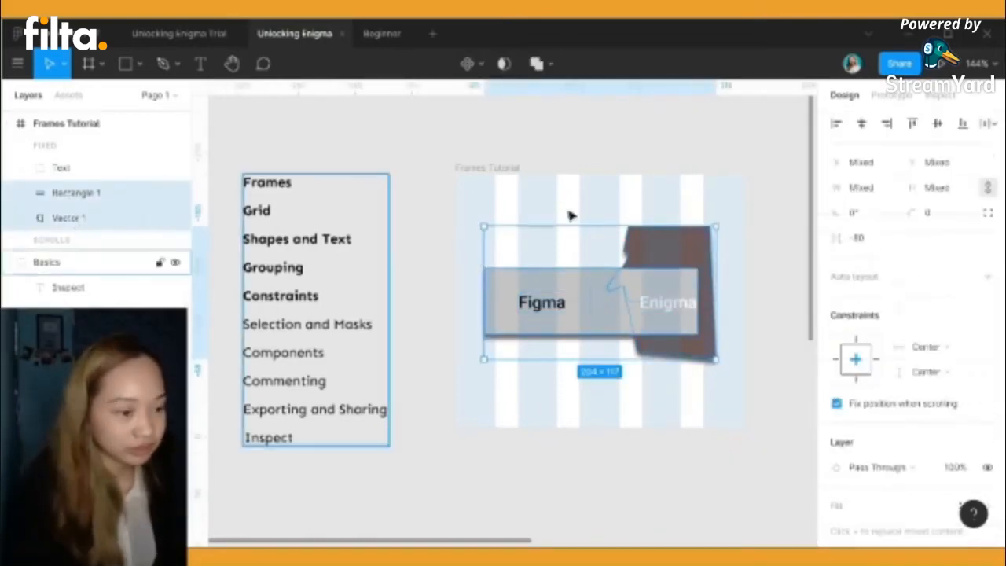
{"action": "right_click", "coordinate": [625, 305]}
{"action": "left_click", "coordinate": [660, 320]}
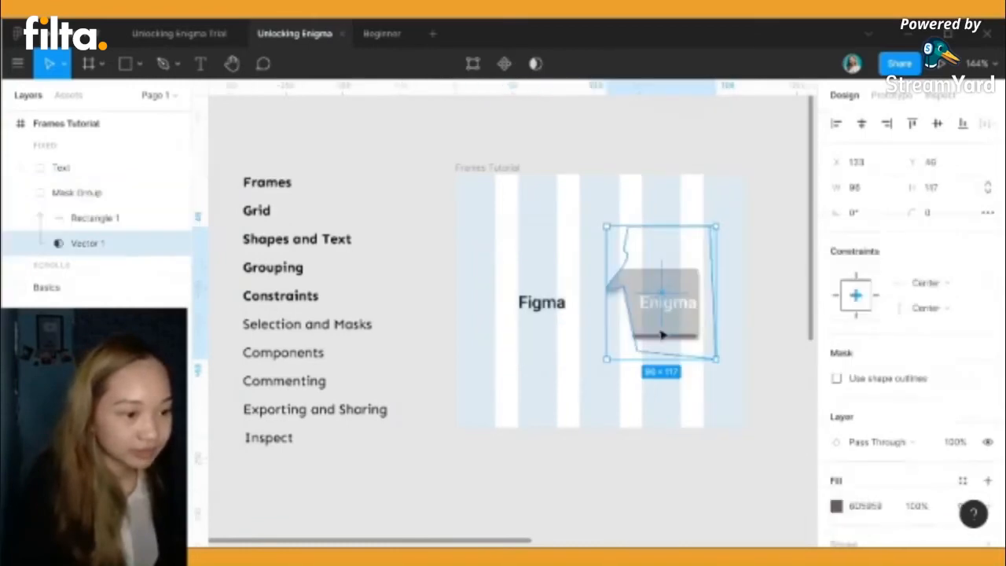
{"action": "left_click", "coordinate": [629, 418]}
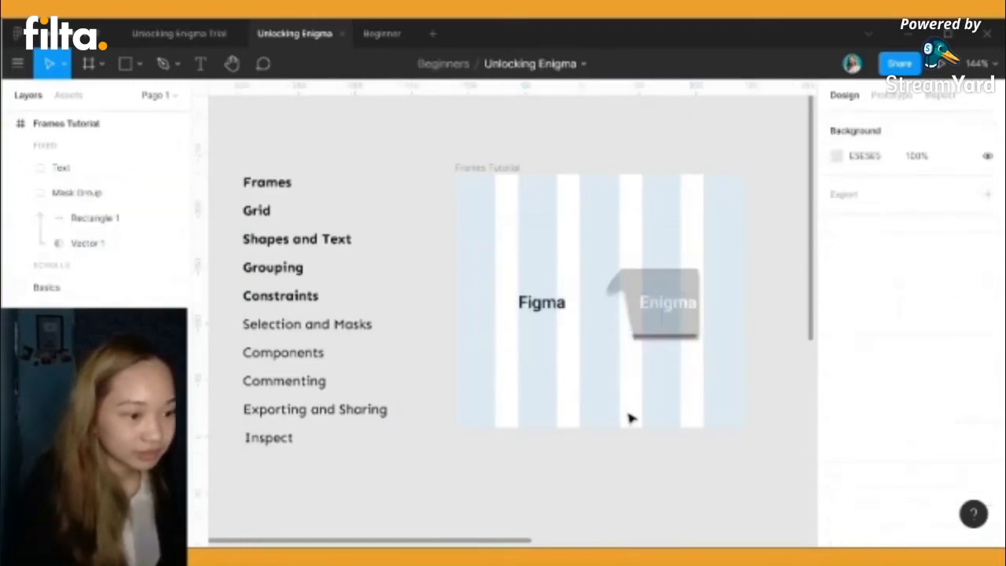
{"action": "key", "text": "ctrl+z"}
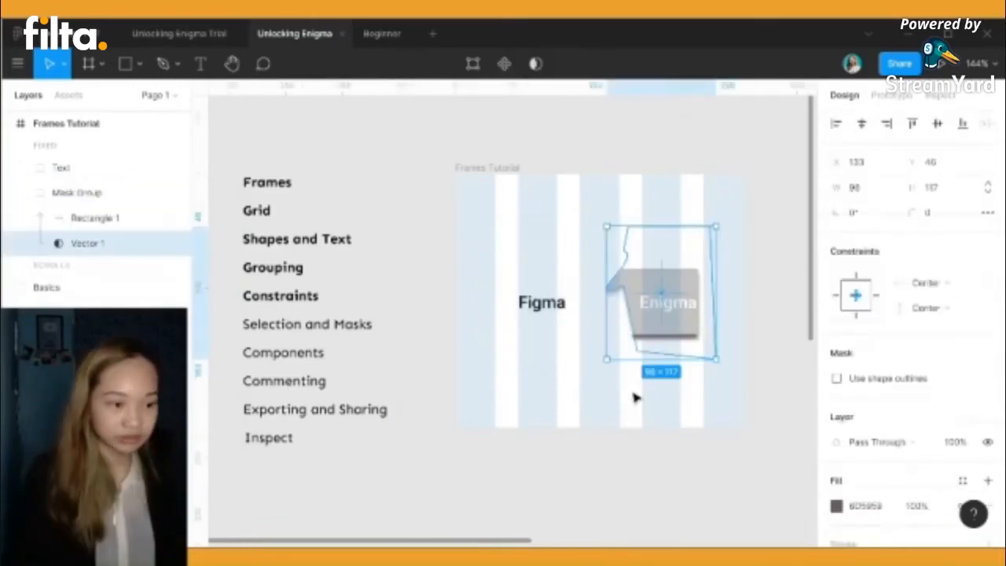
{"action": "key", "text": "ctrl+z"}
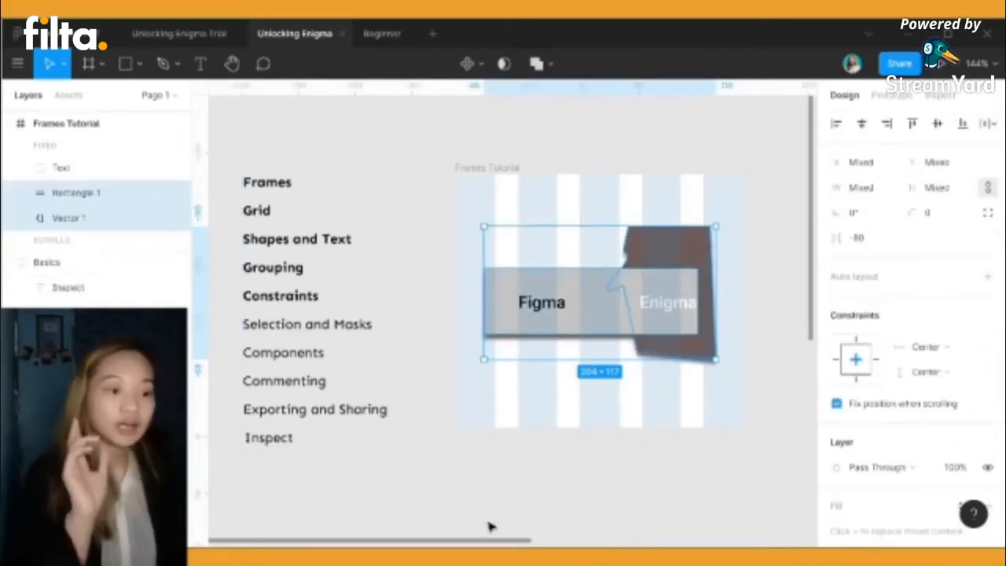
{"action": "left_click", "coordinate": [470, 533]}
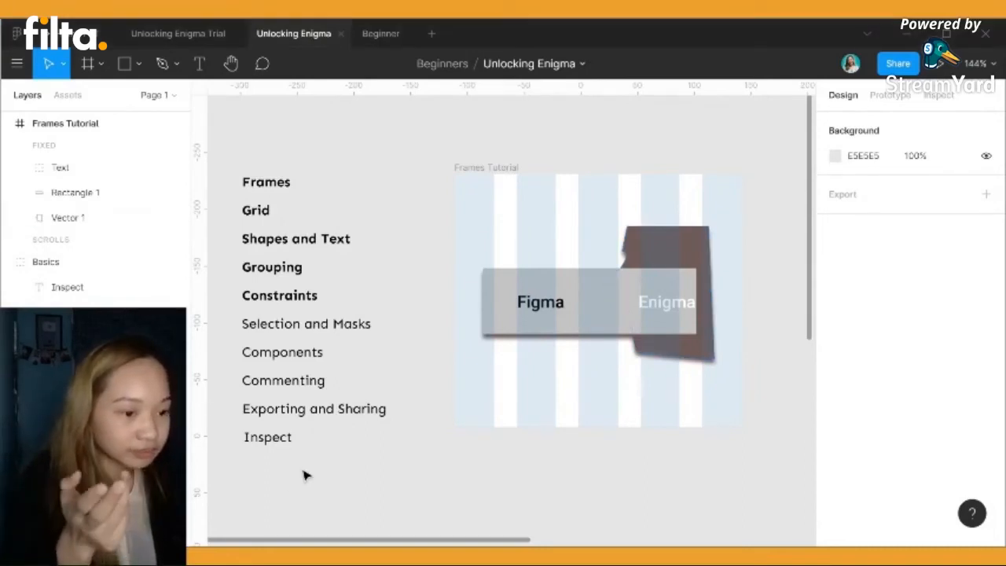
Paste the copied cat image onto the canvas
{"action": "key", "text": "ctrl+v"}
{"action": "scroll", "coordinate": [385, 407], "scroll_direction": "down", "scroll_amount": 3}
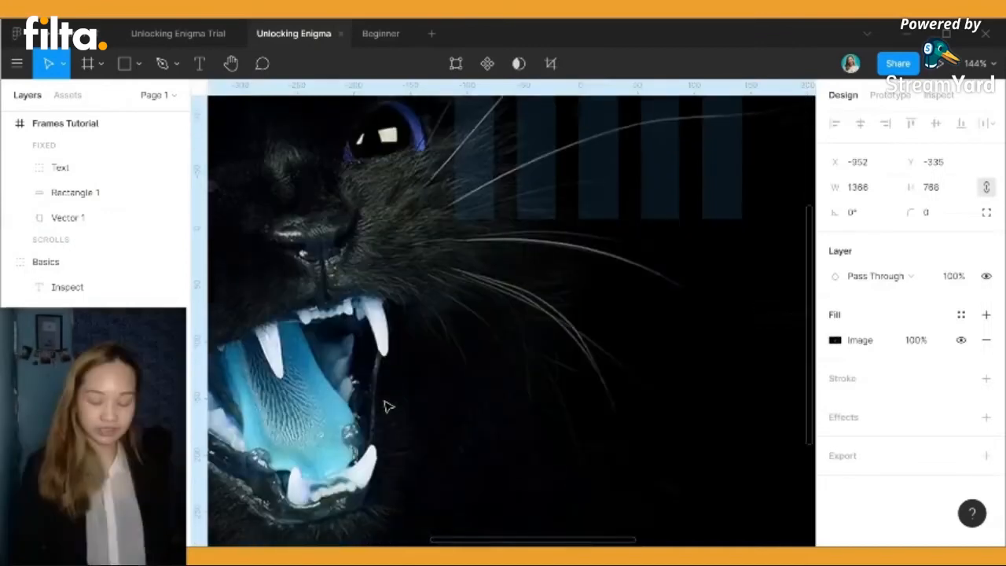
{"action": "scroll", "coordinate": [385, 407], "scroll_direction": "down", "scroll_amount": 3}
{"action": "scroll", "coordinate": [386, 407], "scroll_direction": "down", "scroll_amount": 5}
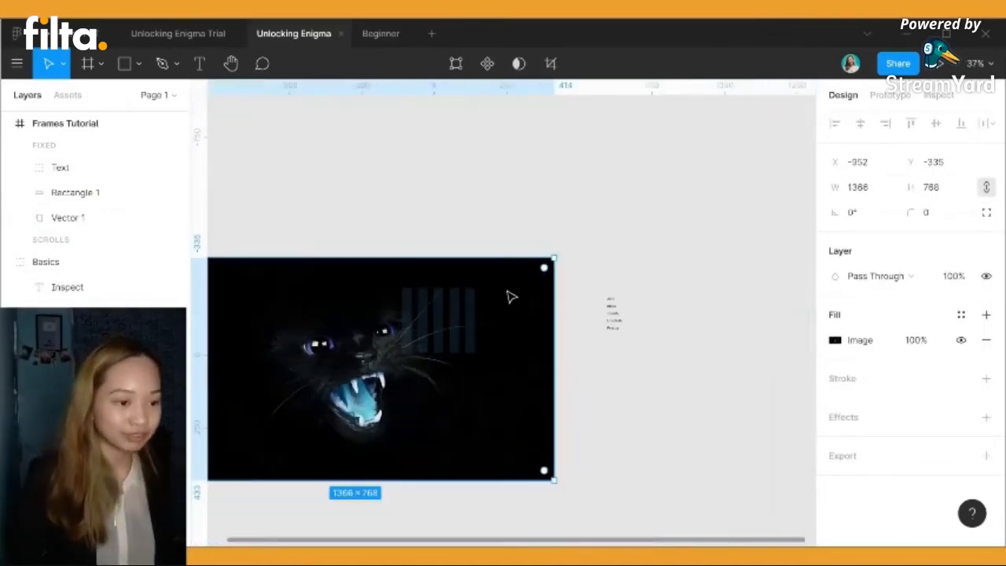
{"action": "left_click_drag", "start_coordinate": [554, 266], "coordinate": [302, 432]}
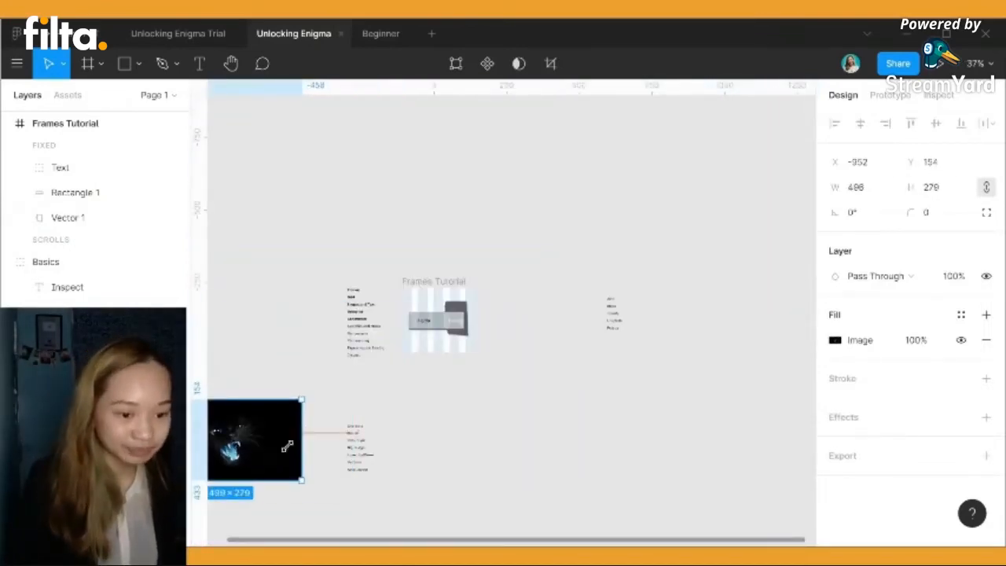
{"action": "left_click_drag", "start_coordinate": [227, 481], "coordinate": [462, 424]}
{"action": "key", "text": "ctrl+z"}
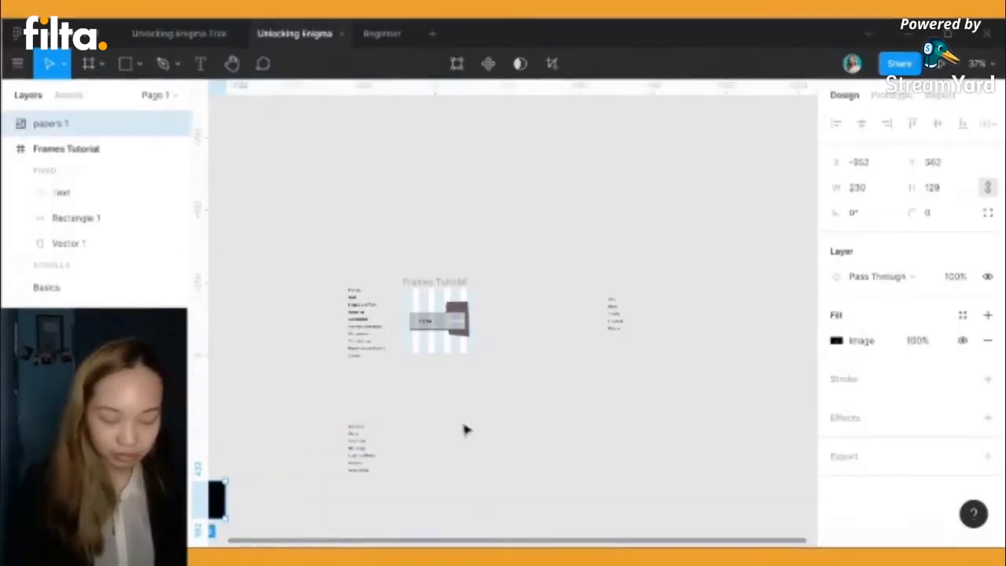
{"action": "key", "text": "ctrl+z"}
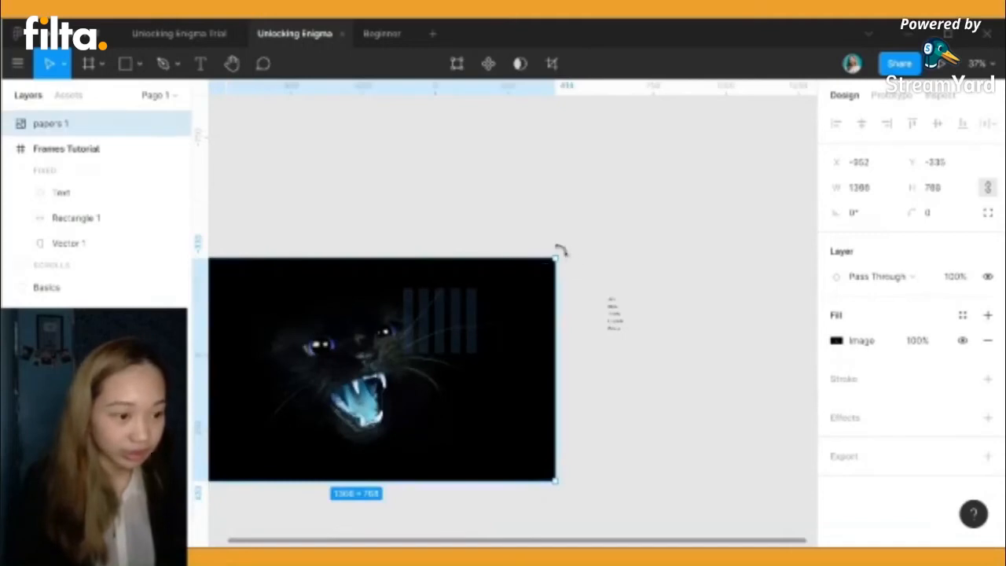
Scale the cat image down to about 127 × 71 and place it over the lower edge of the Frames Tutorial frame
{"action": "left_click_drag", "start_coordinate": [556, 254], "coordinate": [275, 415]}
{"action": "left_click_drag", "start_coordinate": [243, 453], "coordinate": [456, 345]}
{"action": "scroll", "coordinate": [496, 477], "scroll_direction": "up", "scroll_amount": 3}
{"action": "scroll", "coordinate": [495, 477], "scroll_direction": "up", "scroll_amount": 5}
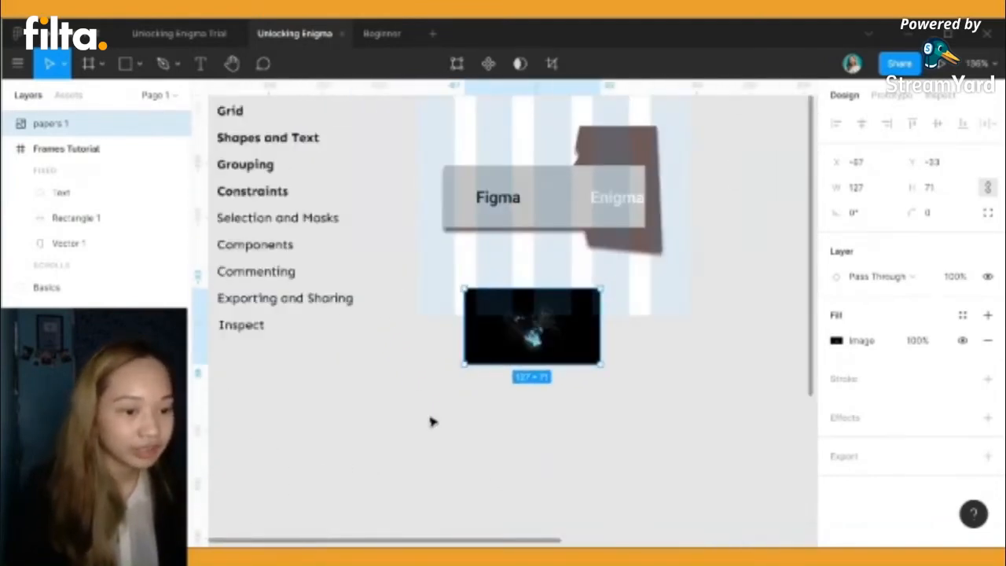
Make the "Selection and Masks" item in the topic list bold
{"action": "left_click", "coordinate": [431, 422]}
{"action": "left_click_drag", "start_coordinate": [367, 335], "coordinate": [362, 474]}
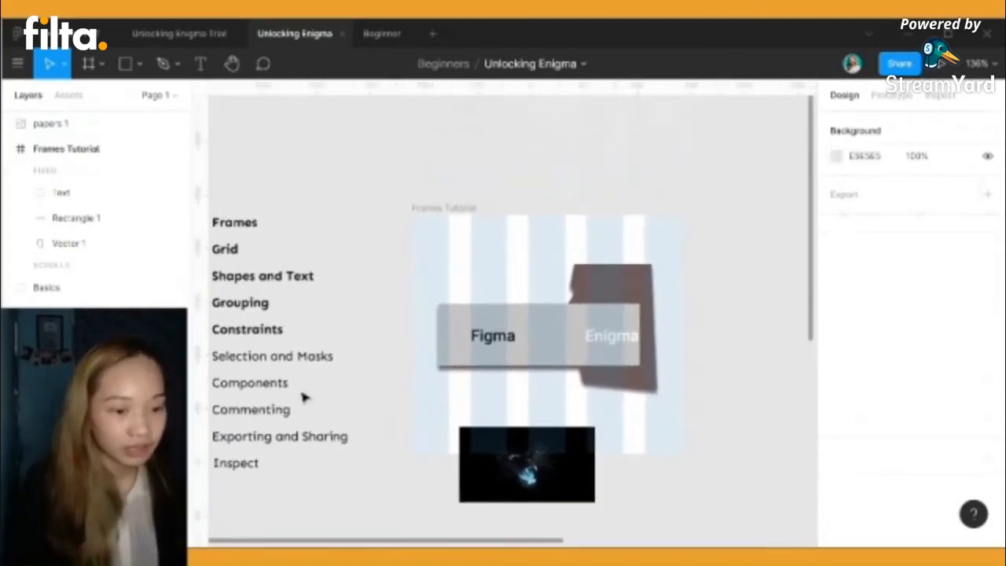
{"action": "left_click", "coordinate": [305, 359]}
{"action": "double_click", "coordinate": [305, 359]}
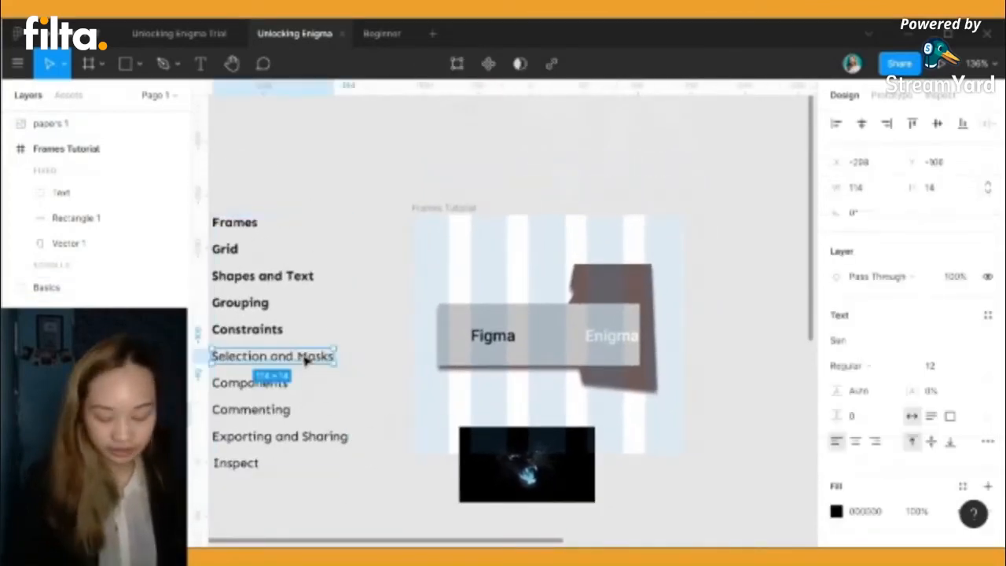
{"action": "key", "text": "ctrl+b"}
Move the papers 1 image over the rectangle inside the frame and place its layer directly above Rectangle 1
{"action": "left_click", "coordinate": [541, 490]}
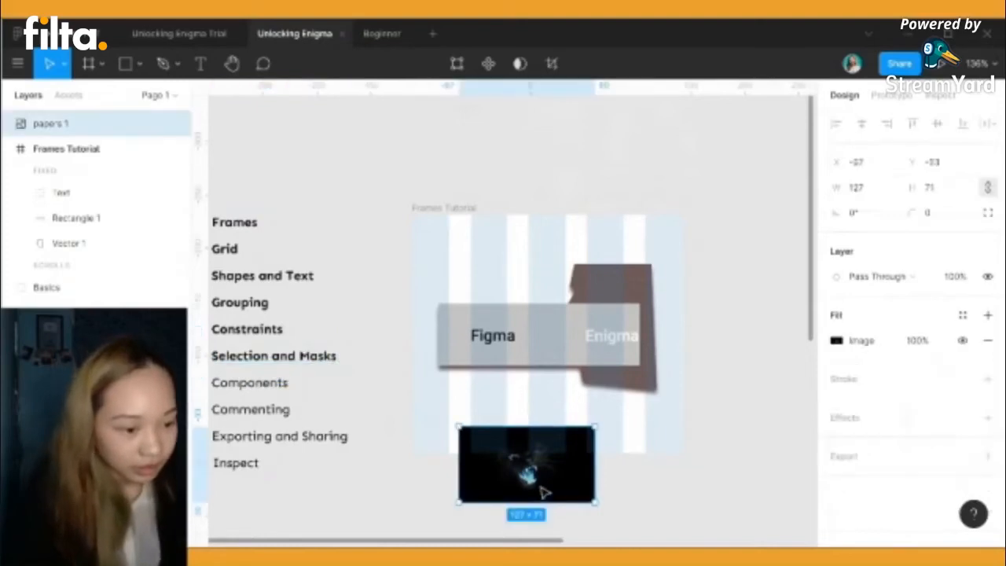
{"action": "left_click_drag", "start_coordinate": [551, 490], "coordinate": [573, 366]}
{"action": "scroll", "coordinate": [97, 290], "scroll_direction": "up", "scroll_amount": 1}
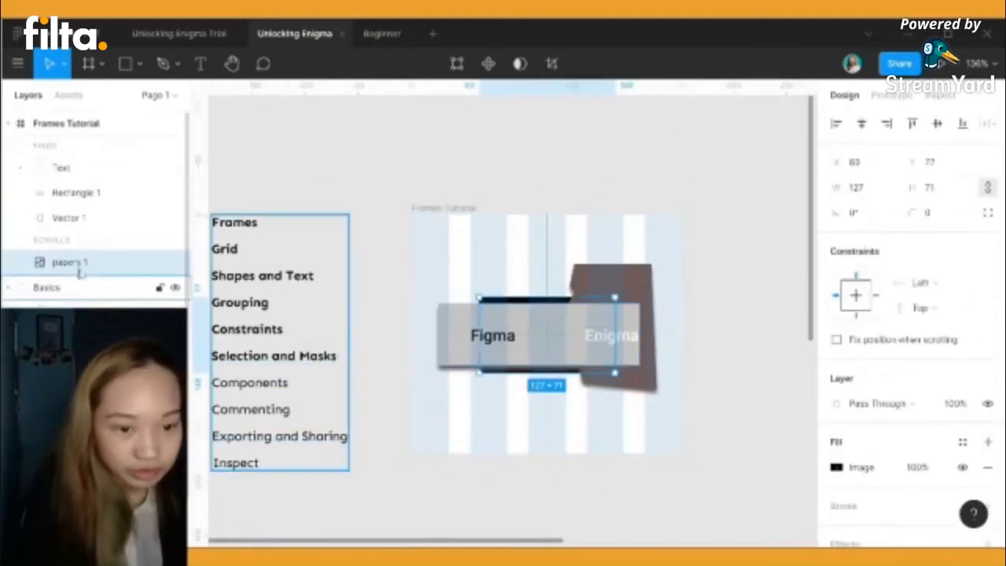
{"action": "left_click_drag", "start_coordinate": [83, 264], "coordinate": [84, 181]}
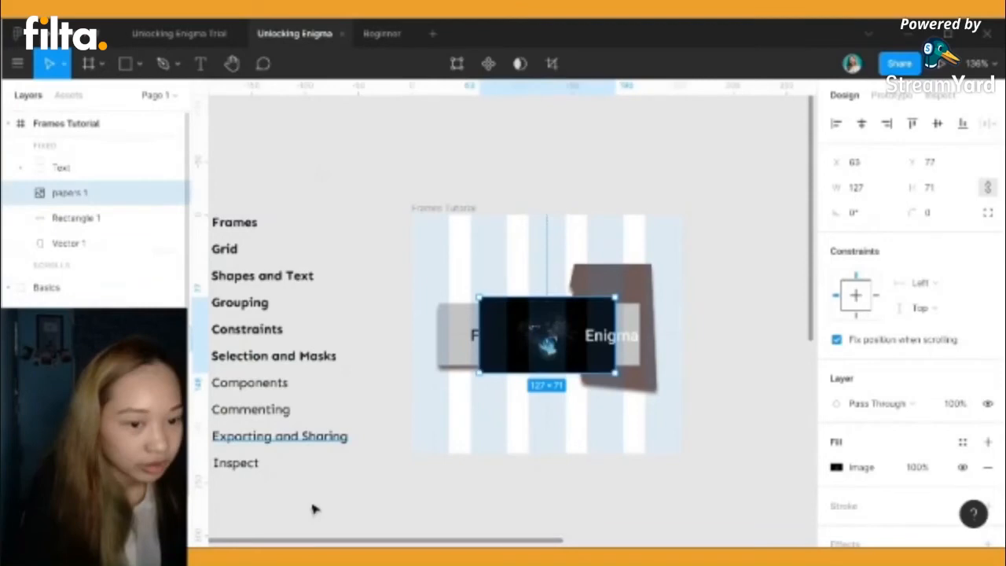
{"action": "scroll", "coordinate": [294, 498], "scroll_direction": "right", "scroll_amount": 1}
{"action": "scroll", "coordinate": [511, 315], "scroll_direction": "right", "scroll_amount": 4}
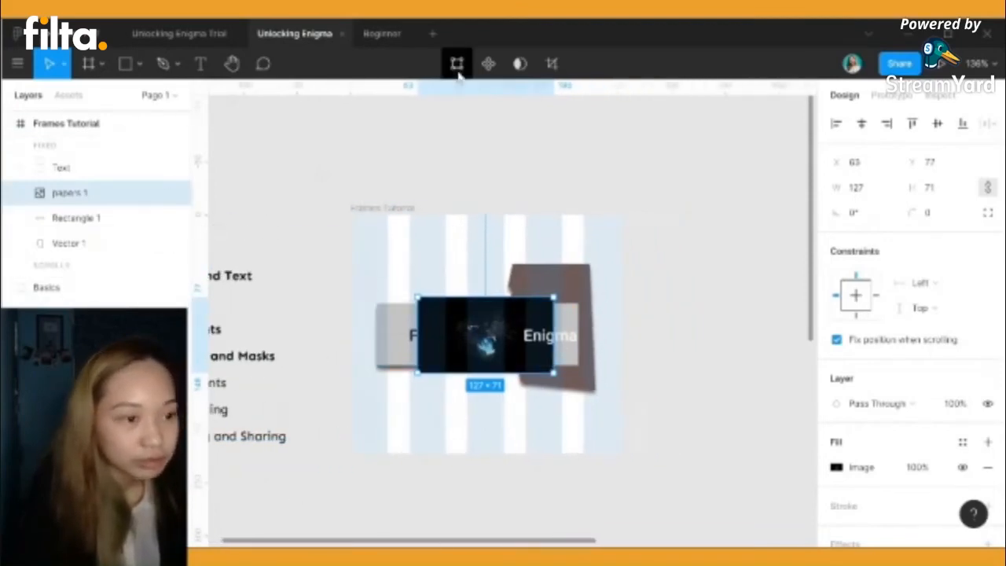
Mask the papers 1 image with Rectangle 1, repositioned to about X 65, and add Vector 1 at the top of the mask group
{"action": "left_click", "coordinate": [87, 218], "text": "shift"}
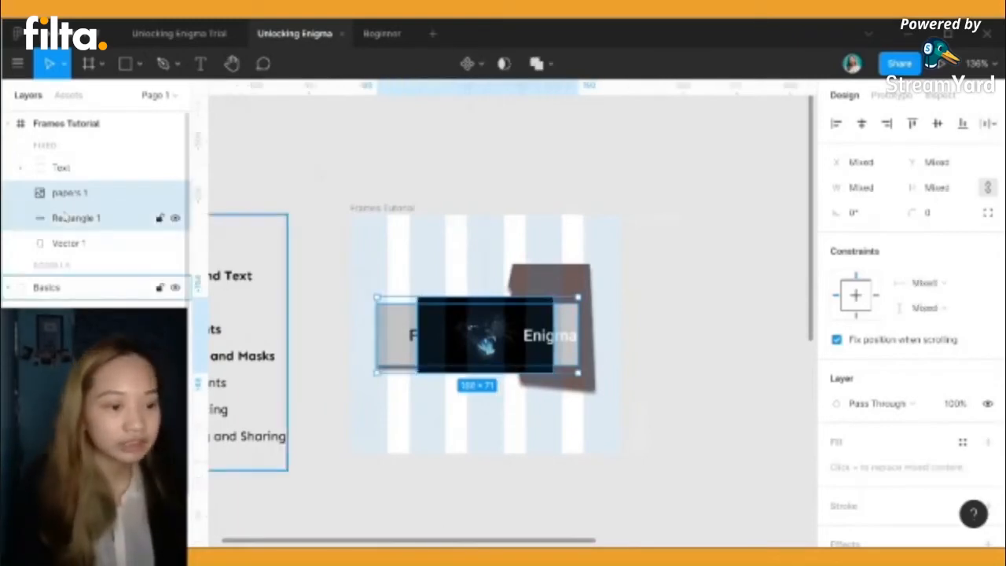
{"action": "left_click", "coordinate": [496, 63]}
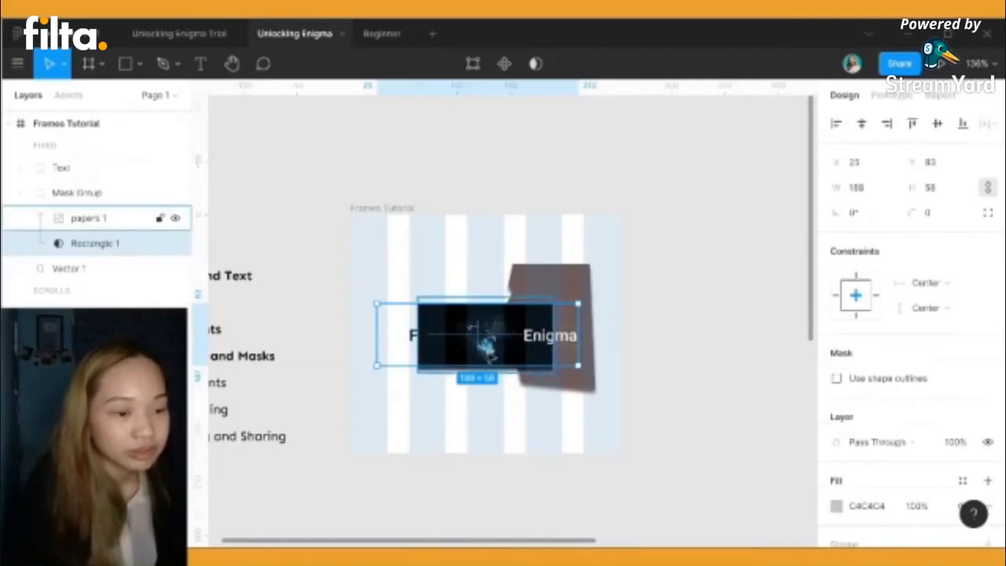
{"action": "left_click_drag", "start_coordinate": [465, 358], "coordinate": [512, 351]}
{"action": "left_click_drag", "start_coordinate": [71, 269], "coordinate": [79, 217]}
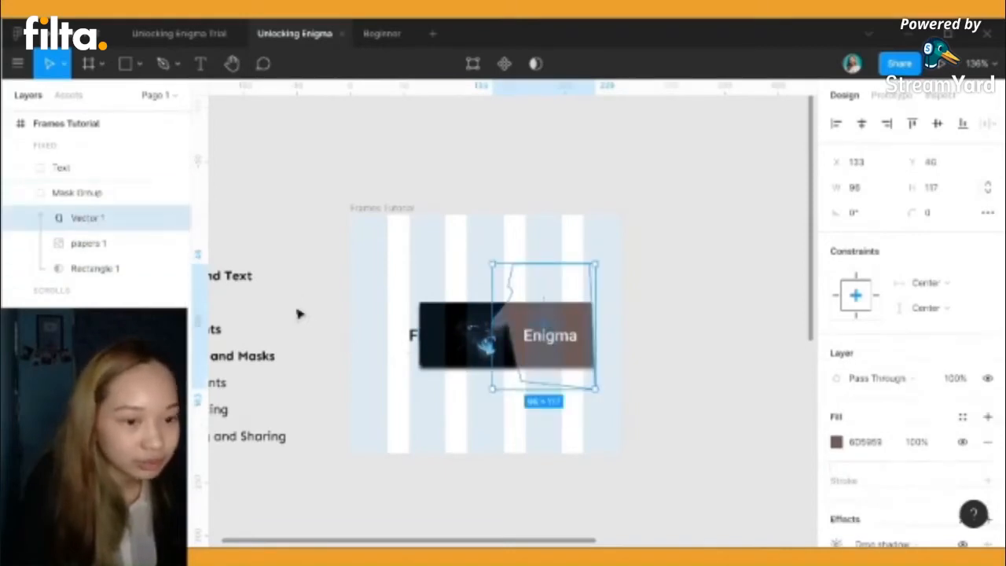
{"action": "left_click", "coordinate": [109, 268]}
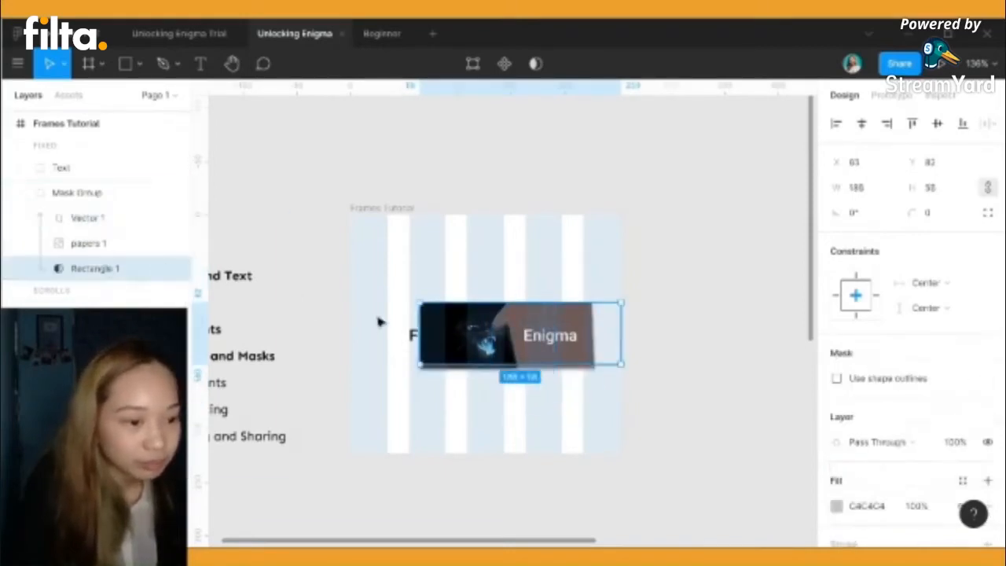
{"action": "left_click_drag", "start_coordinate": [459, 352], "coordinate": [460, 349]}
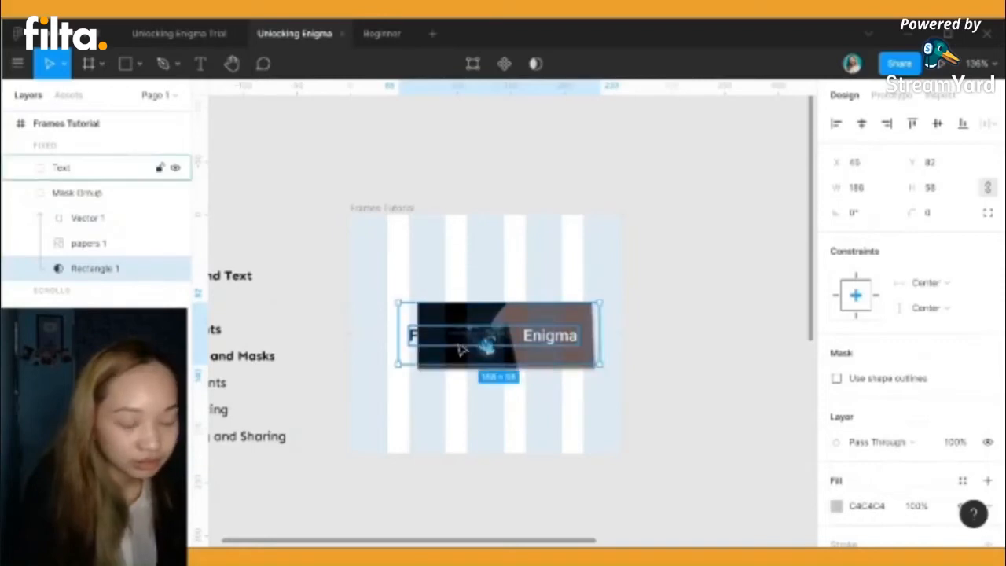
{"action": "key", "text": "ctrl+z"}
Shift the papers 1 image left to about X 45 inside the mask and move Vector 1 down to about Y 73
{"action": "left_click", "coordinate": [84, 245]}
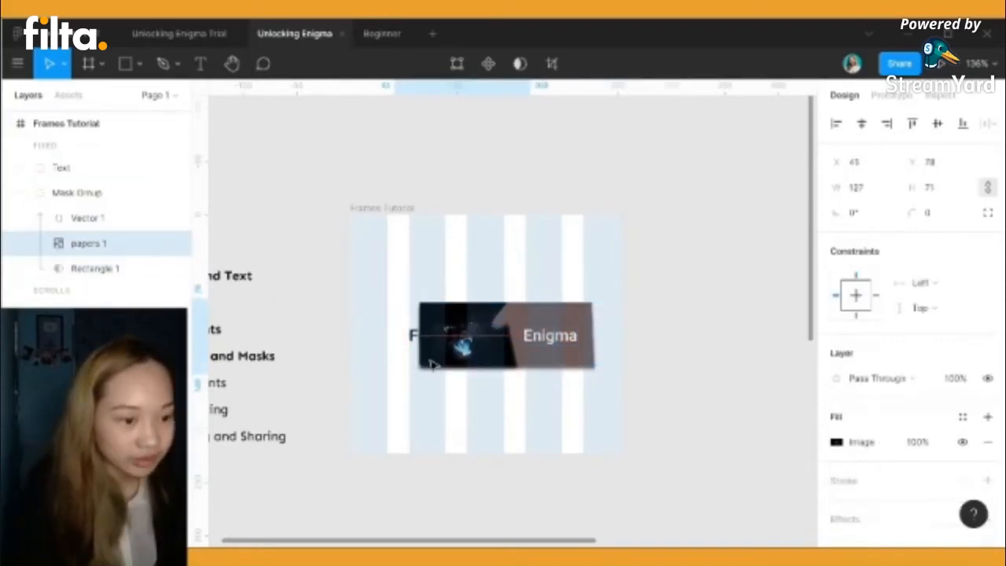
{"action": "left_click", "coordinate": [449, 441]}
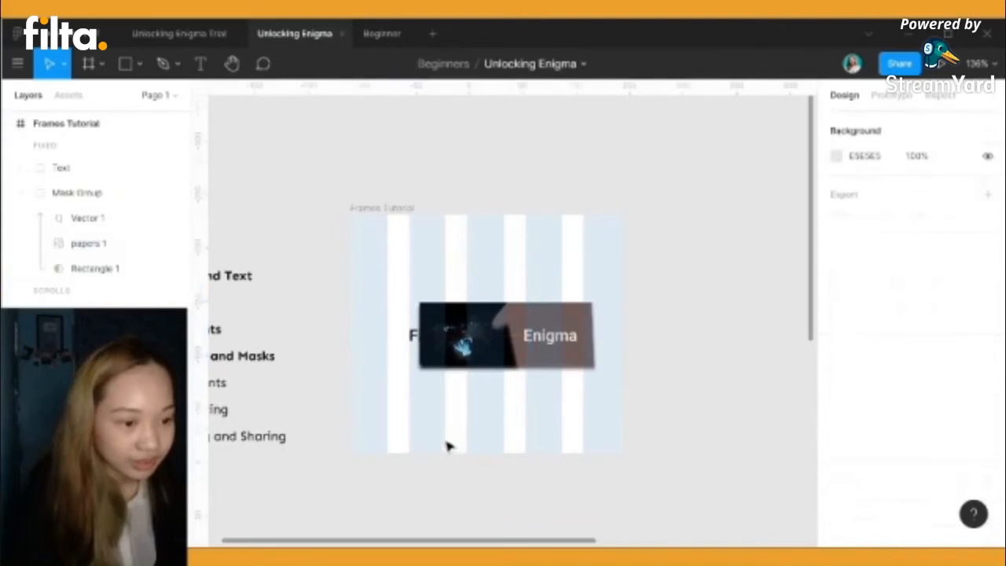
{"action": "left_click", "coordinate": [532, 322]}
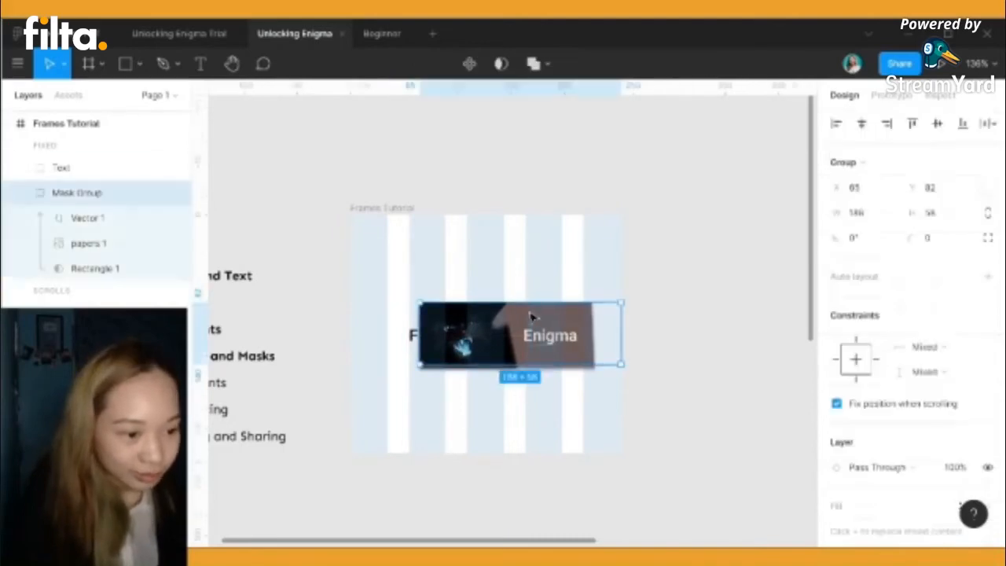
{"action": "left_click", "coordinate": [77, 218]}
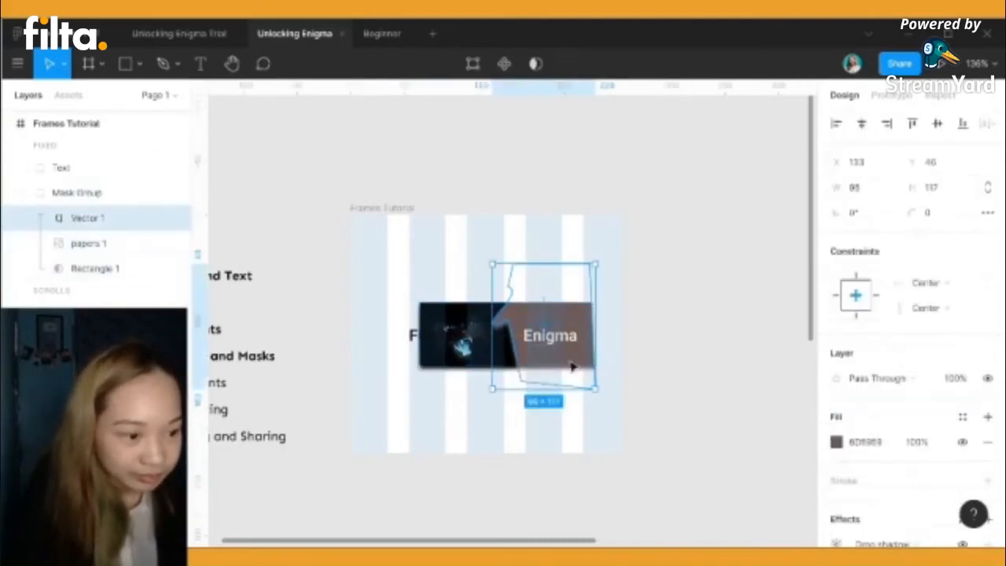
{"action": "left_click_drag", "start_coordinate": [603, 377], "coordinate": [572, 390]}
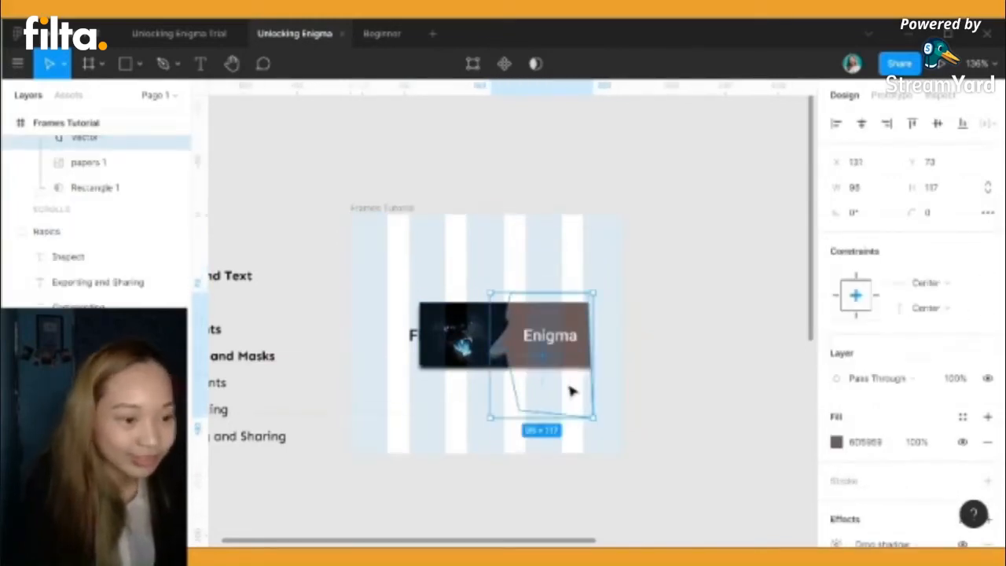
Reshape Vector 1's left edge into a more jagged curve with extra points, and move the Mask Group to about X 61, Y 75
{"action": "double_click", "coordinate": [539, 312]}
{"action": "left_click", "coordinate": [498, 341]}
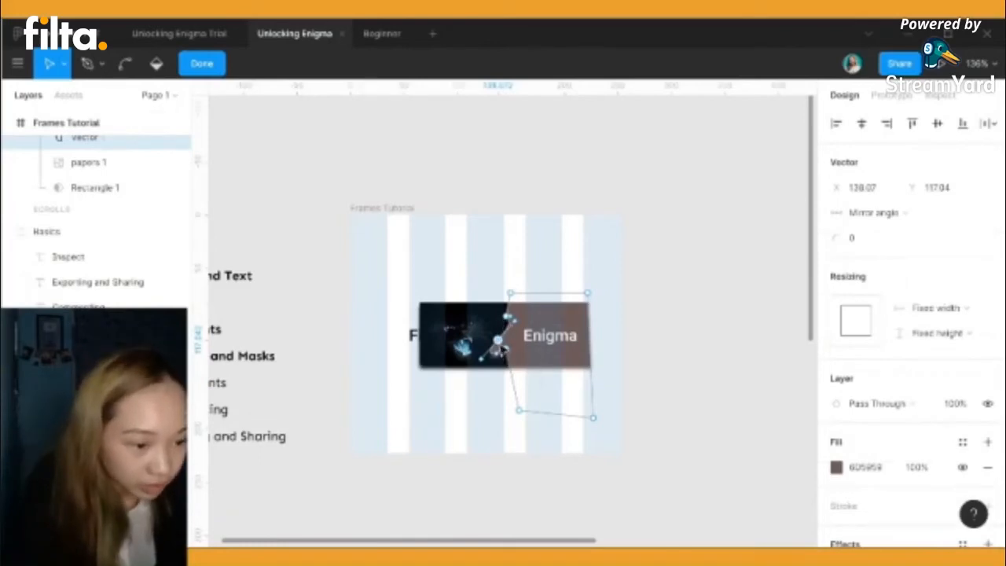
{"action": "mouse_move", "coordinate": [503, 343]}
{"action": "left_mouse_down"}
{"action": "mouse_move", "coordinate": [503, 332]}
{"action": "mouse_move", "coordinate": [519, 348]}
{"action": "left_mouse_up"}
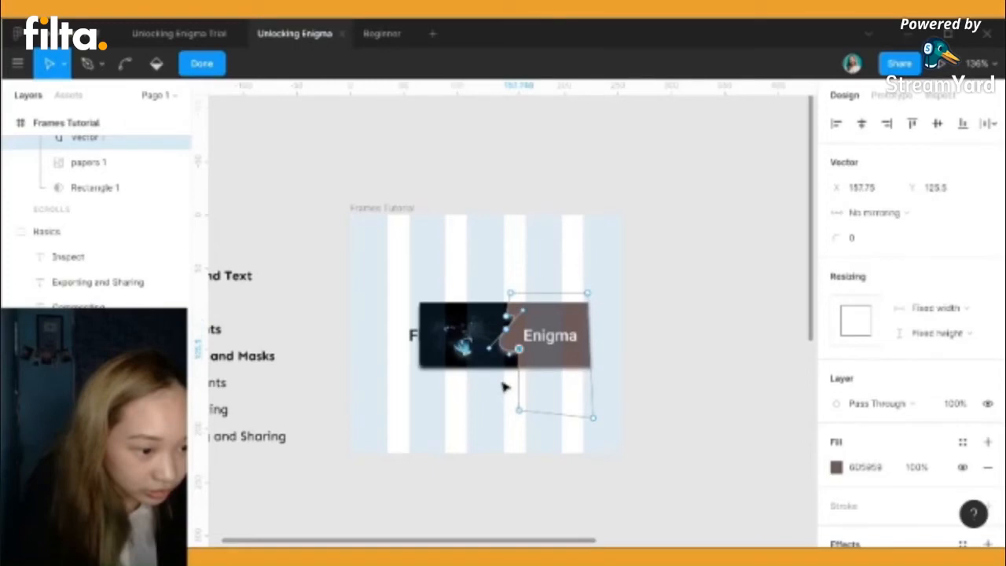
{"action": "left_click_drag", "start_coordinate": [519, 379], "coordinate": [505, 373]}
{"action": "left_click", "coordinate": [444, 425]}
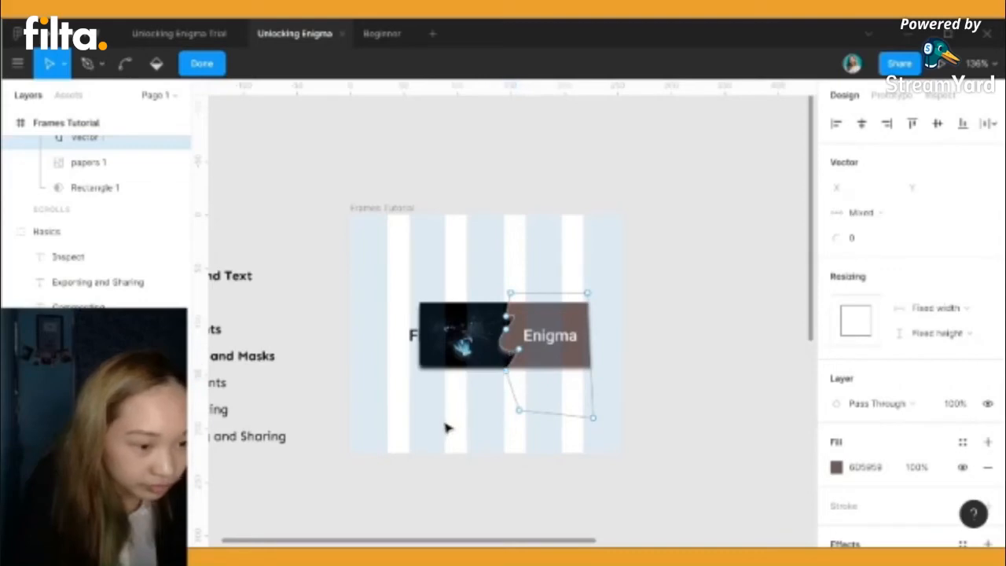
{"action": "key", "text": "Escape"}
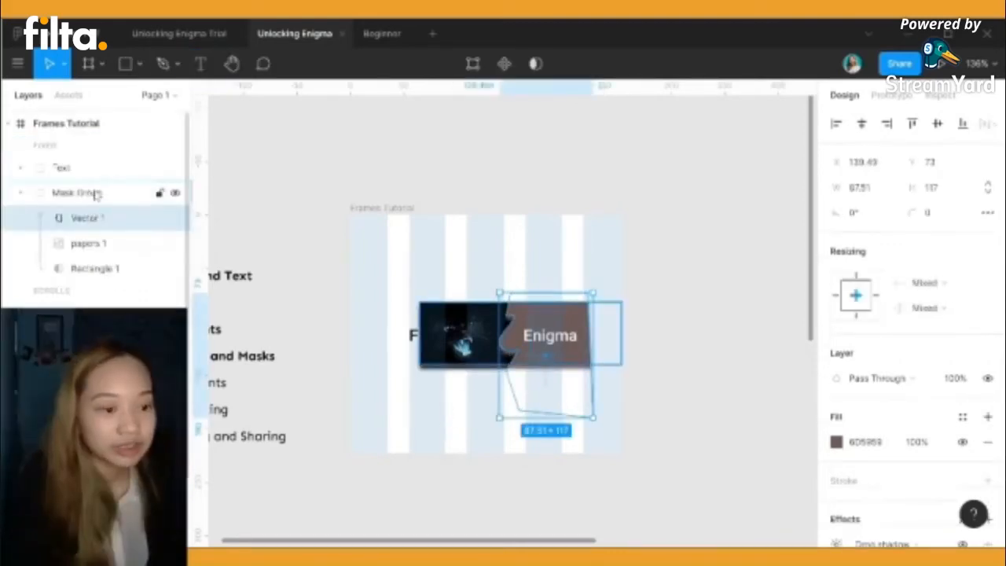
{"action": "left_click", "coordinate": [86, 194]}
{"action": "left_click_drag", "start_coordinate": [506, 362], "coordinate": [501, 355]}
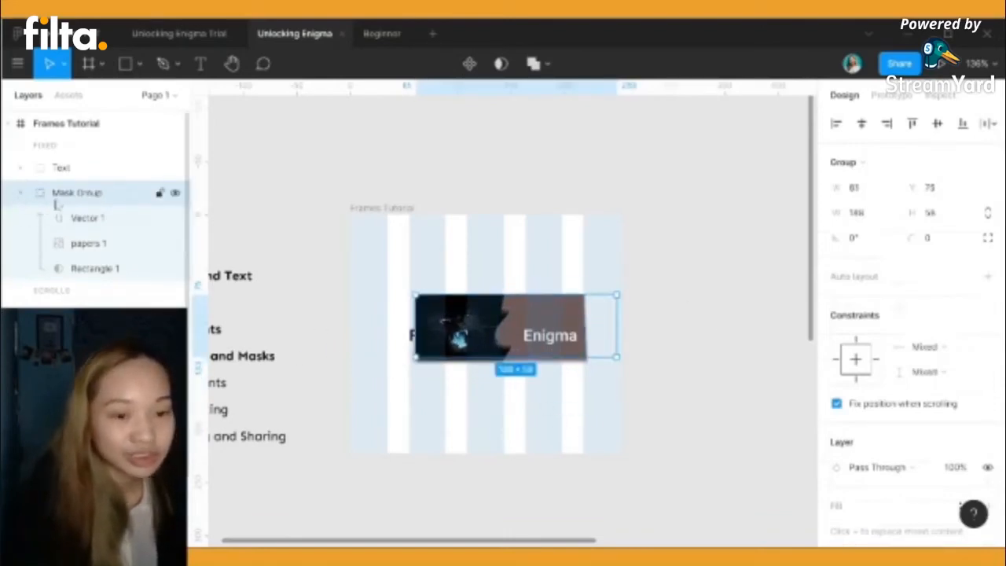
Change the black selection color of the Text group to FFFFFF
{"action": "left_click", "coordinate": [69, 175]}
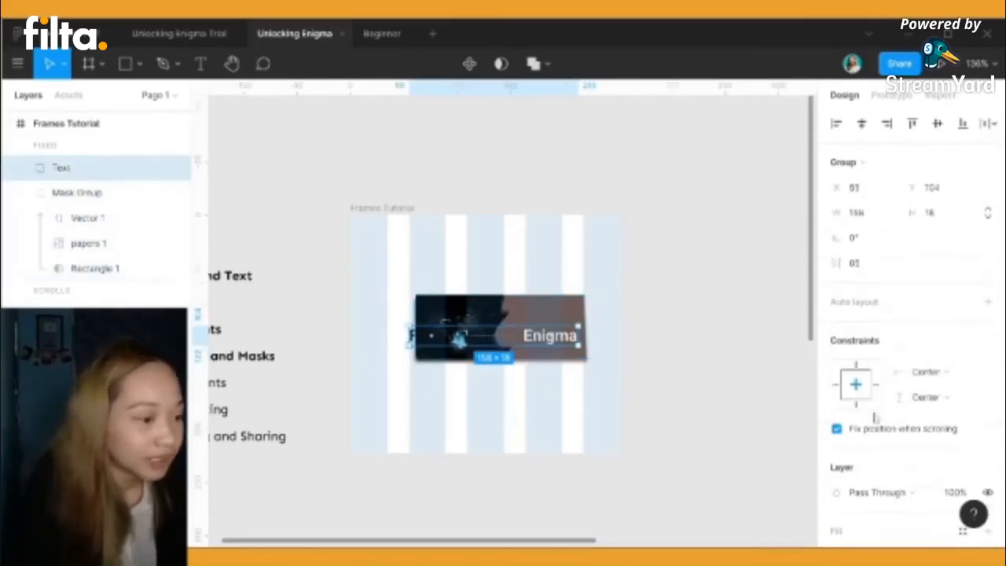
{"action": "scroll", "coordinate": [842, 414], "scroll_direction": "down", "scroll_amount": 3}
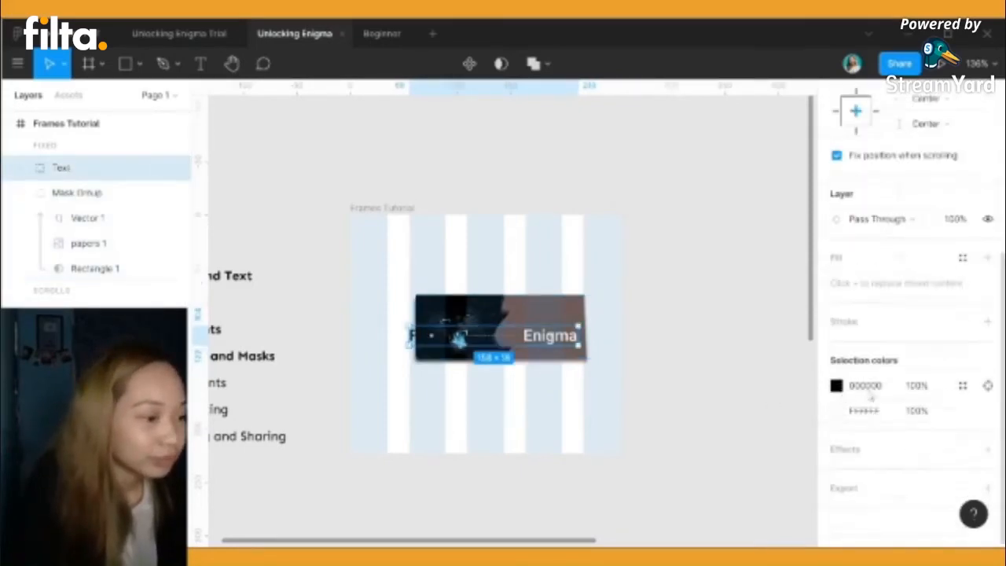
{"action": "left_click", "coordinate": [864, 388]}
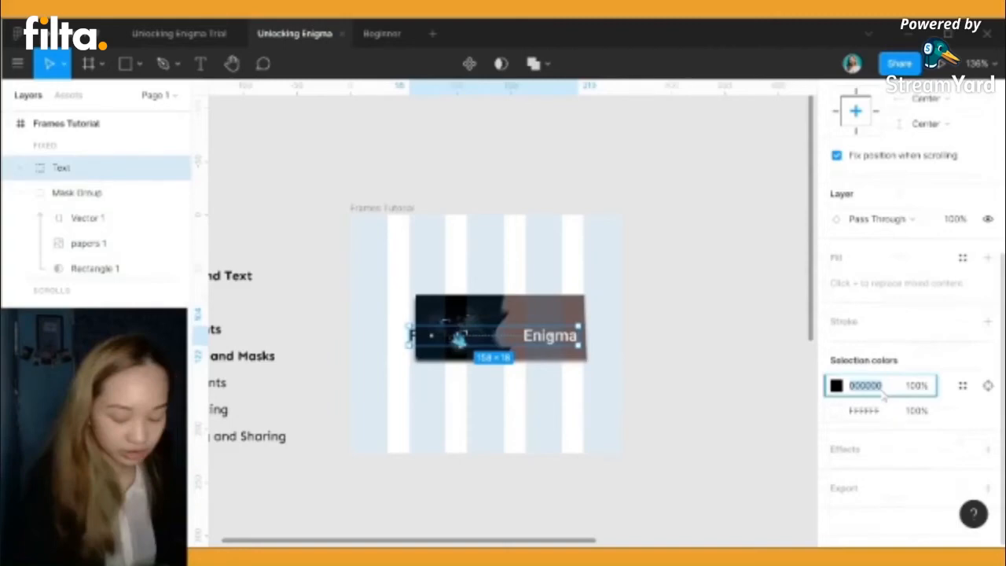
{"action": "type", "text": "FFFFFF"}
{"action": "key", "text": "Return"}
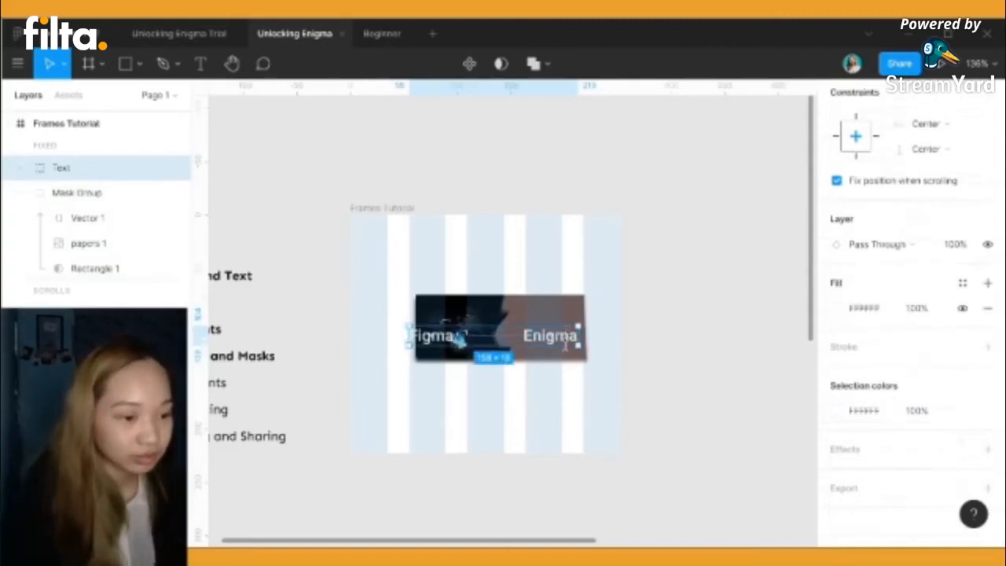
Ungroup the Text group and delete the Figma text
{"action": "right_click", "coordinate": [79, 169]}
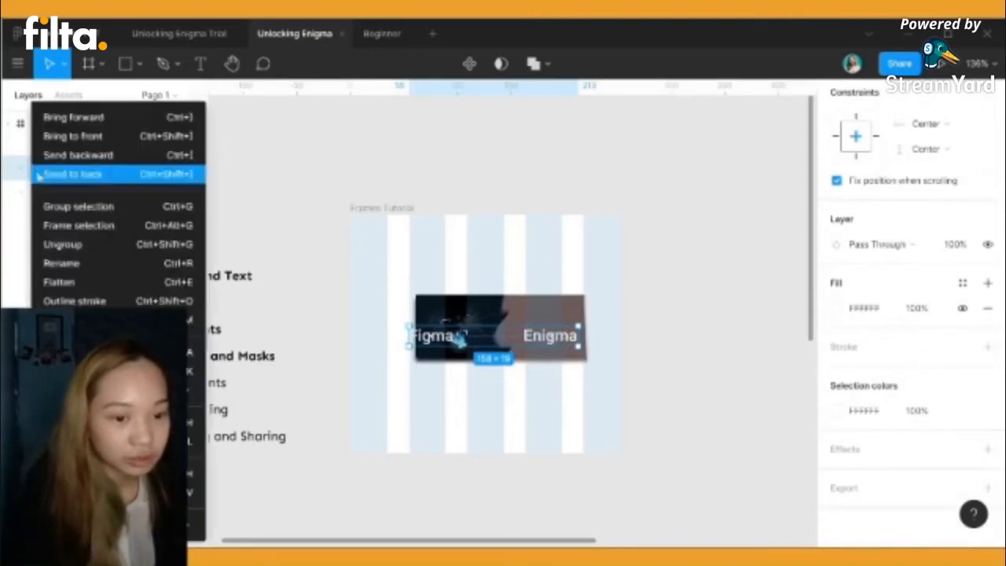
{"action": "left_click", "coordinate": [90, 243]}
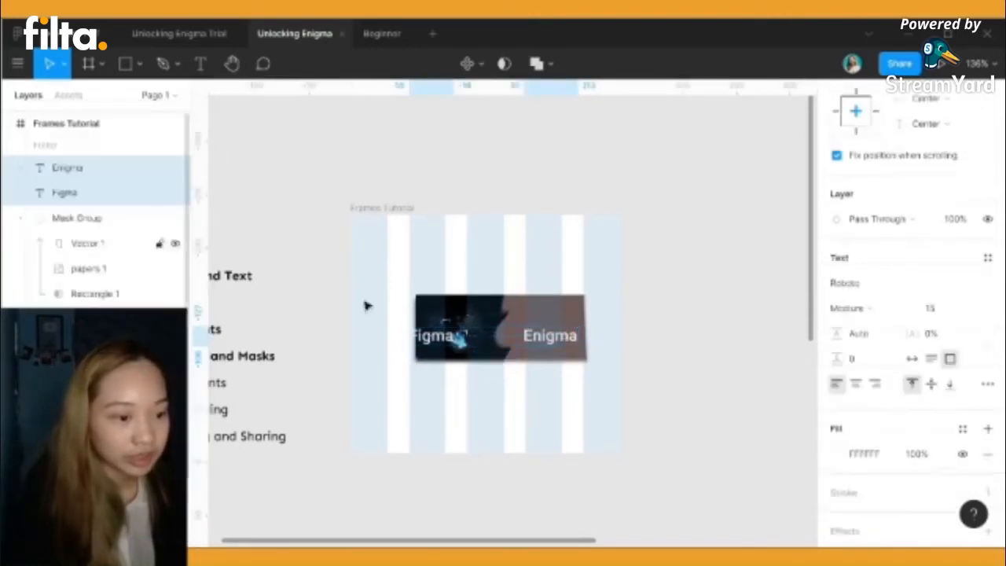
{"action": "left_click", "coordinate": [432, 402]}
{"action": "left_click", "coordinate": [442, 337]}
{"action": "key", "text": "Delete"}
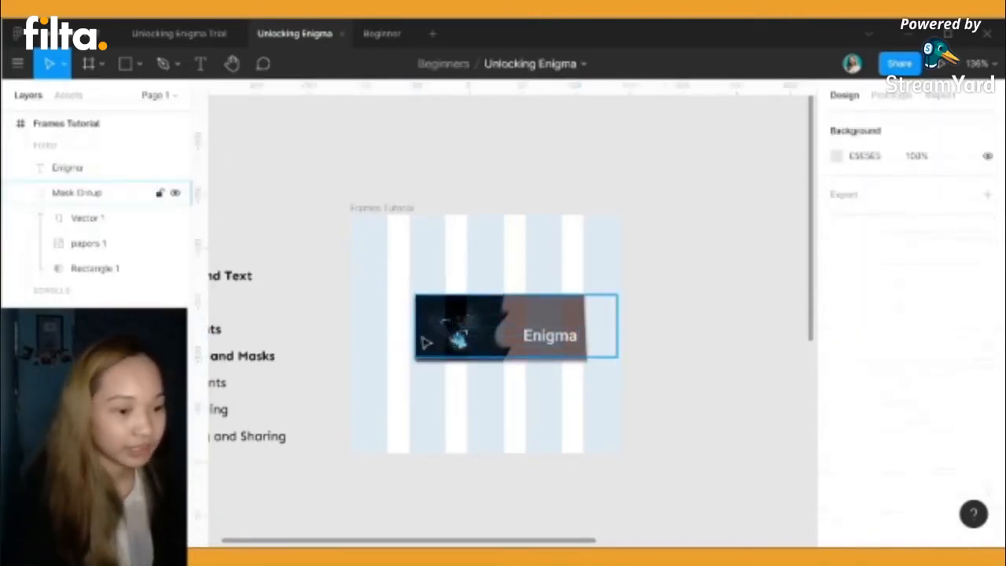
Move the Enigma text slightly up and left over the vector shape, and clear the selection
{"action": "left_click", "coordinate": [576, 337]}
{"action": "left_click_drag", "start_coordinate": [576, 337], "coordinate": [557, 333]}
{"action": "left_click", "coordinate": [494, 416]}
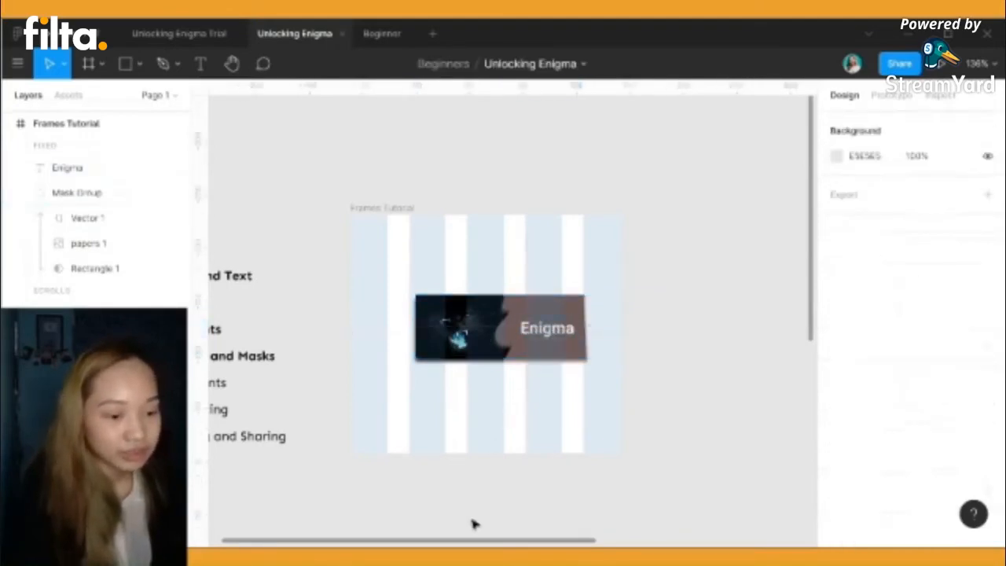
Move the Enigma text and the Mask Group together slightly left within the frame, and clear the selection
{"action": "left_click_drag", "start_coordinate": [397, 545], "coordinate": [339, 543]}
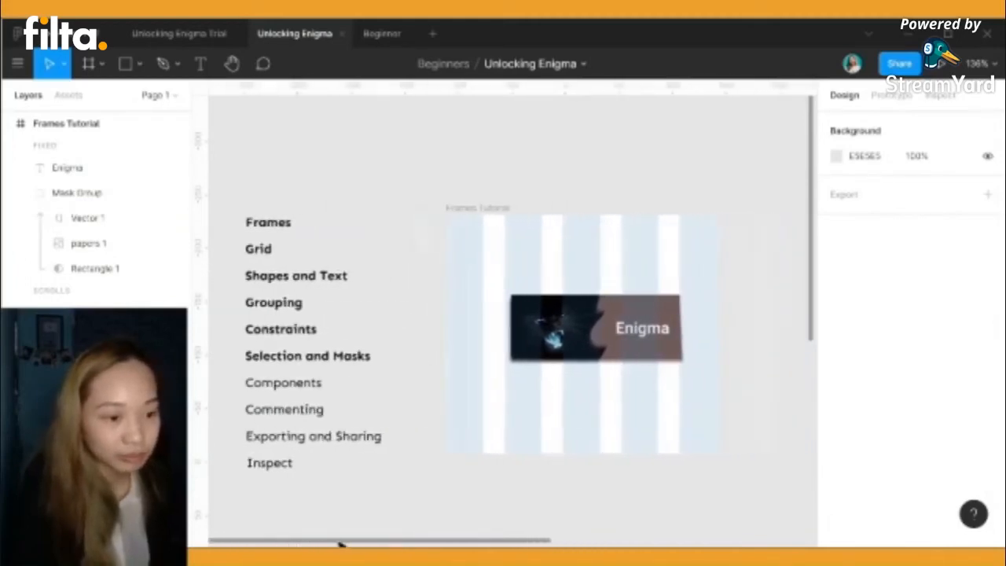
{"action": "left_click", "coordinate": [63, 169]}
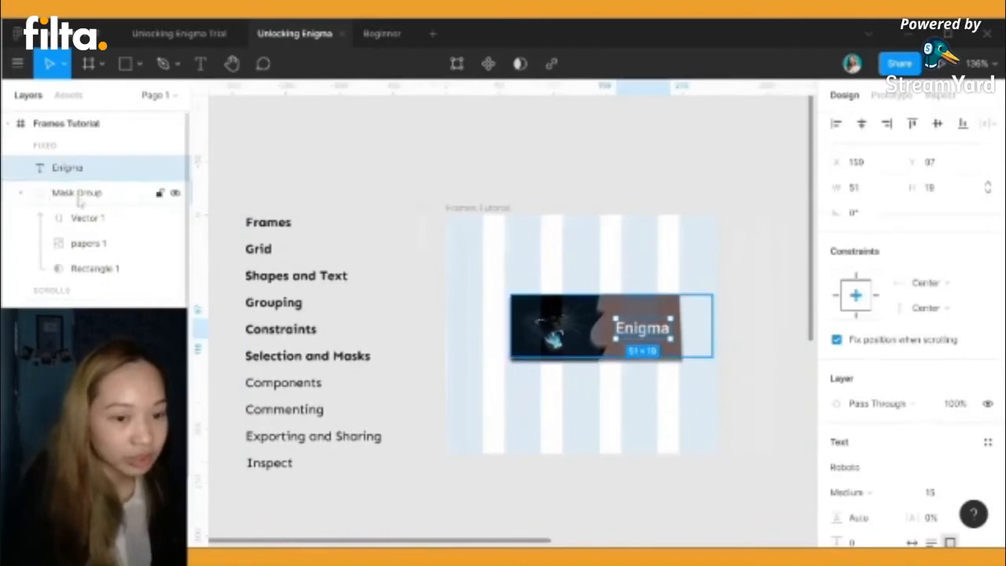
{"action": "left_click", "coordinate": [118, 198], "text": "shift"}
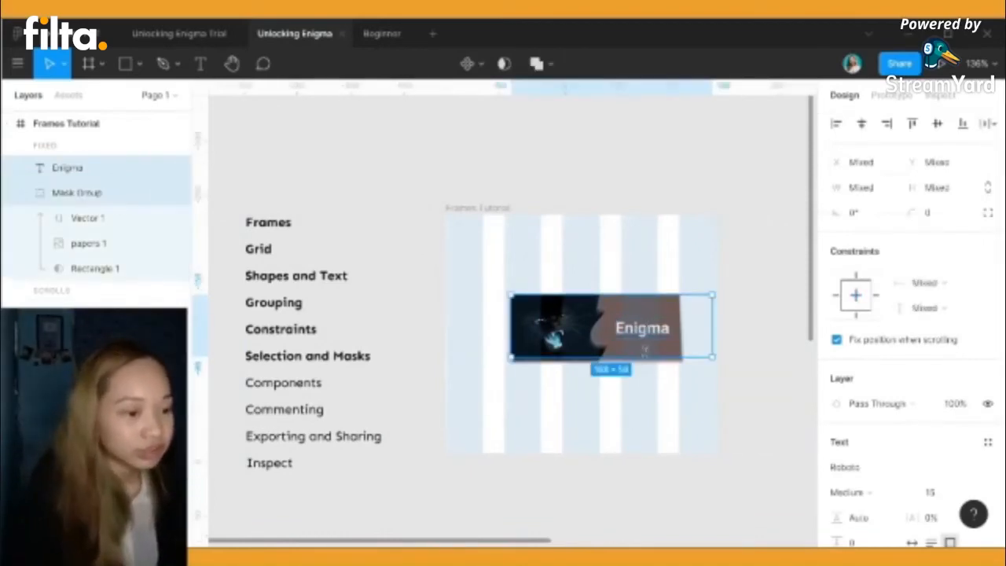
{"action": "left_click_drag", "start_coordinate": [637, 356], "coordinate": [610, 356]}
{"action": "left_click", "coordinate": [647, 426]}
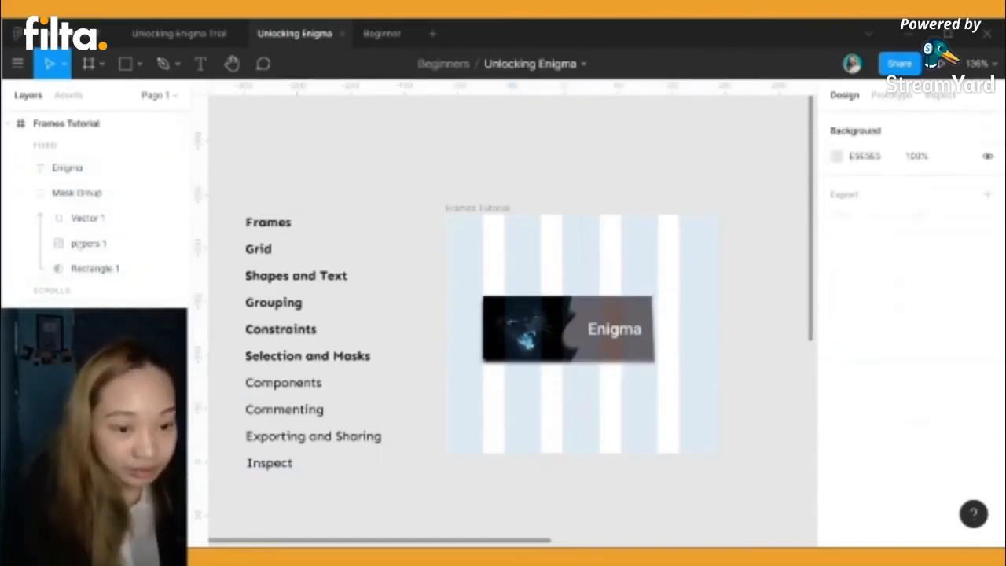
Make the Components entry in the topic list bold and clear the selection
{"action": "double_click", "coordinate": [288, 385]}
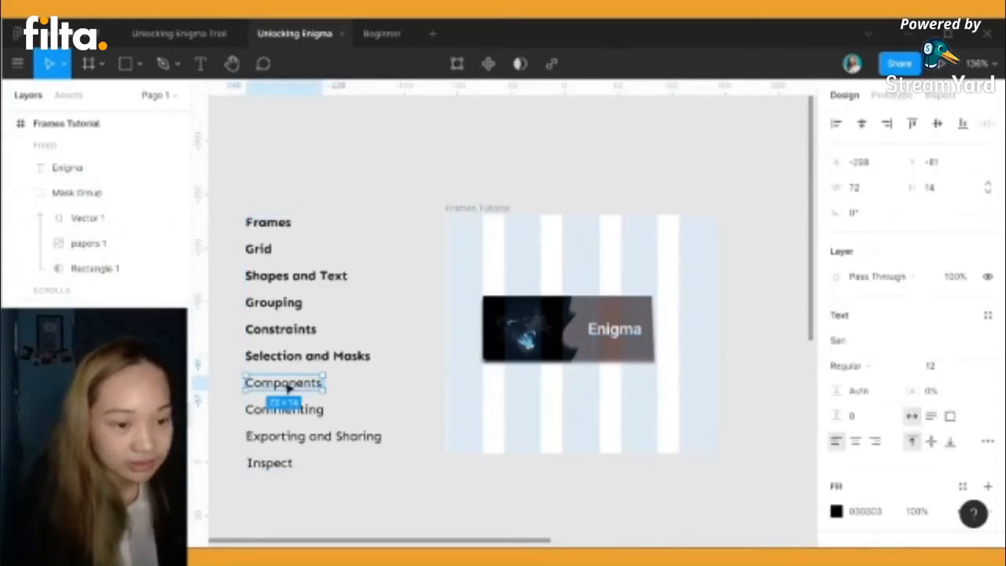
{"action": "key", "text": "ctrl+b"}
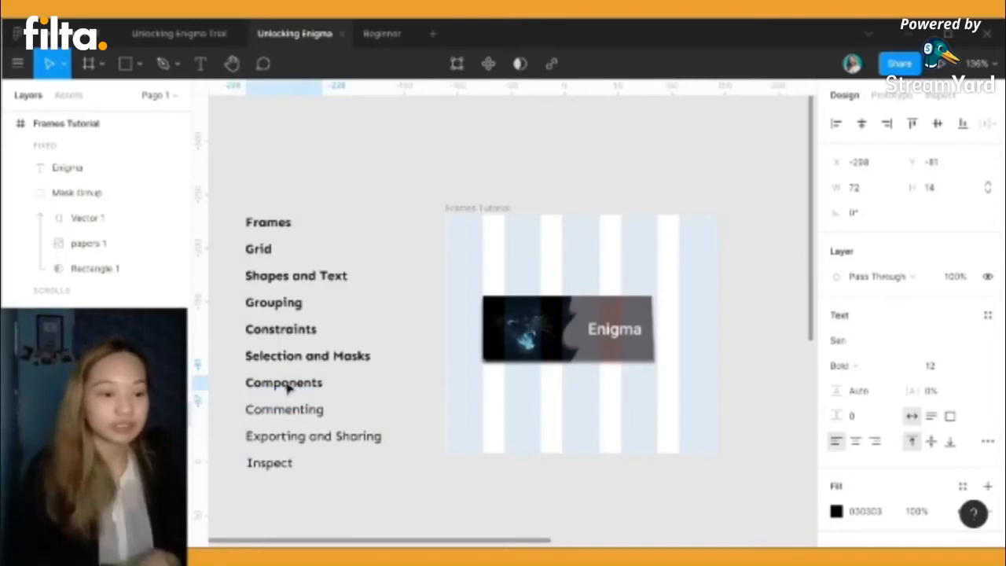
{"action": "left_click", "coordinate": [429, 476]}
{"action": "scroll", "coordinate": [429, 481], "scroll_direction": "down", "scroll_amount": 2}
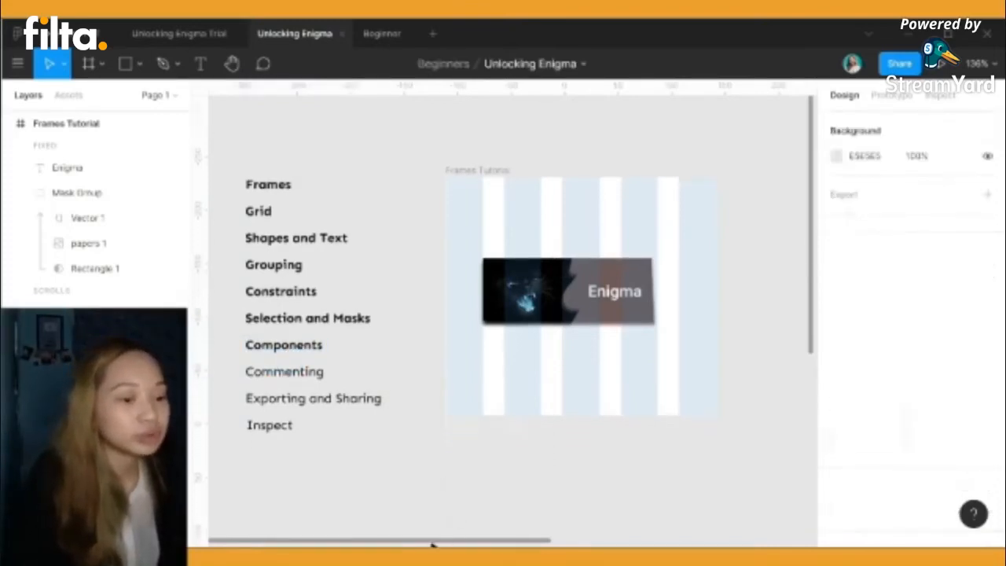
{"action": "scroll", "coordinate": [431, 544], "scroll_direction": "right", "scroll_amount": 2}
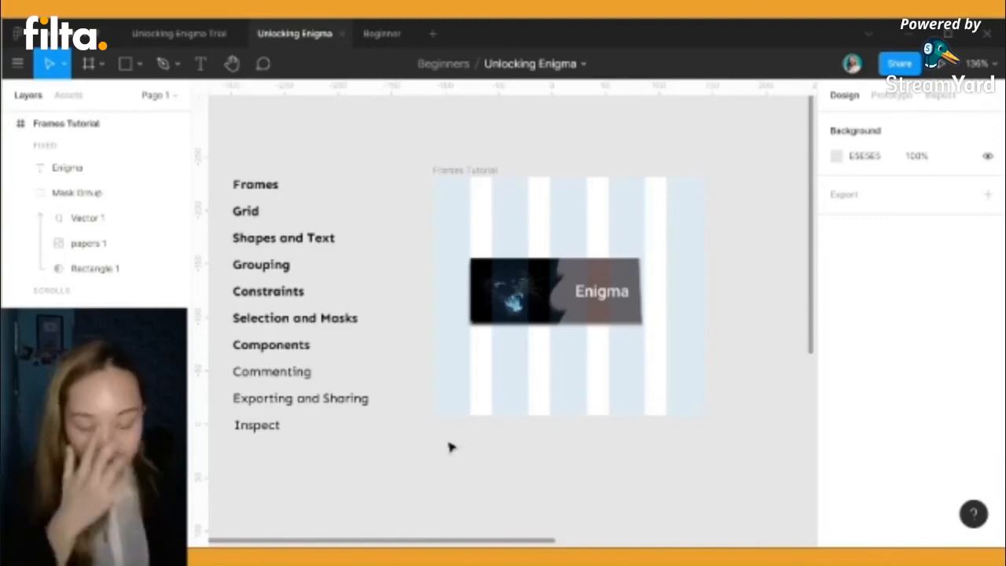
Draw a nearly horizontal arrow about 108 long below the masked design and set its stroke weight to 10
{"action": "key", "text": "l"}
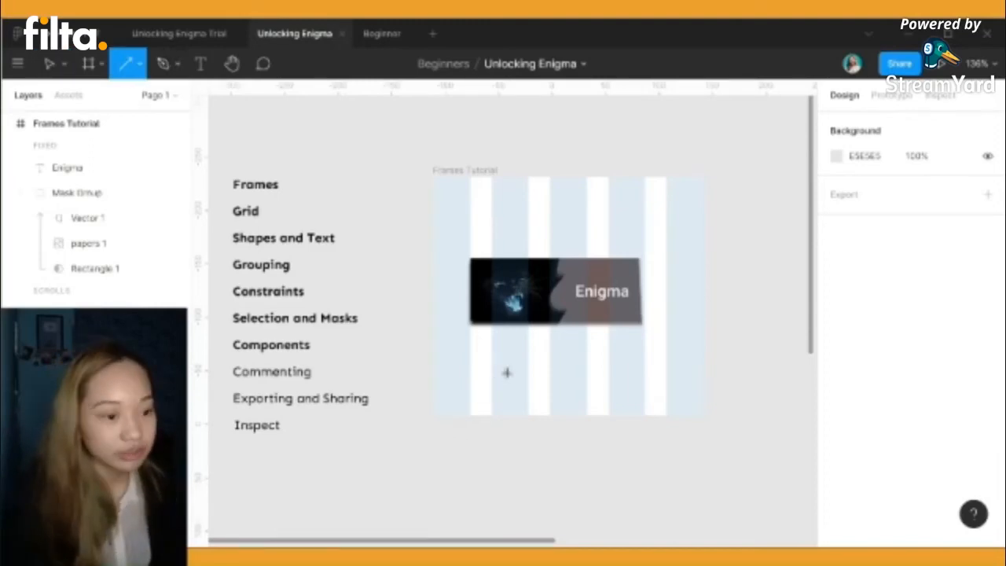
{"action": "mouse_move", "coordinate": [505, 370]}
{"action": "left_mouse_down"}
{"action": "mouse_move", "coordinate": [665, 402]}
{"action": "mouse_move", "coordinate": [651, 361]}
{"action": "mouse_move", "coordinate": [625, 374]}
{"action": "left_mouse_up"}
{"action": "scroll", "coordinate": [857, 437], "scroll_direction": "down", "scroll_amount": 3}
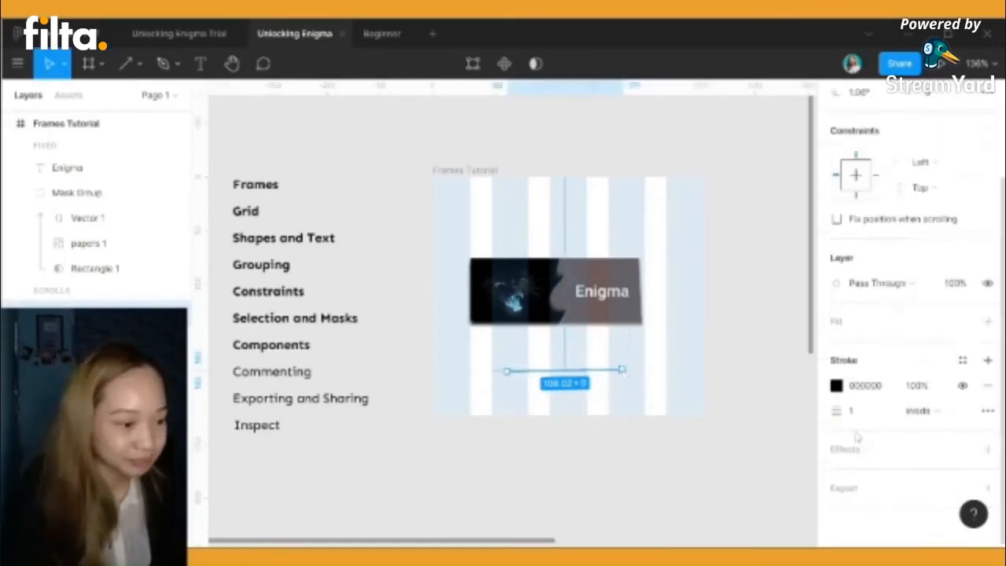
{"action": "left_click", "coordinate": [858, 410]}
{"action": "type", "text": "172"}
{"action": "key", "text": "Return"}
{"action": "mouse_move", "coordinate": [1003, 409]}
{"action": "left_mouse_down"}
{"action": "mouse_move", "coordinate": [785, 394]}
{"action": "mouse_move", "coordinate": [867, 399]}
{"action": "mouse_move", "coordinate": [843, 409]}
{"action": "mouse_move", "coordinate": [858, 406]}
{"action": "left_mouse_up"}
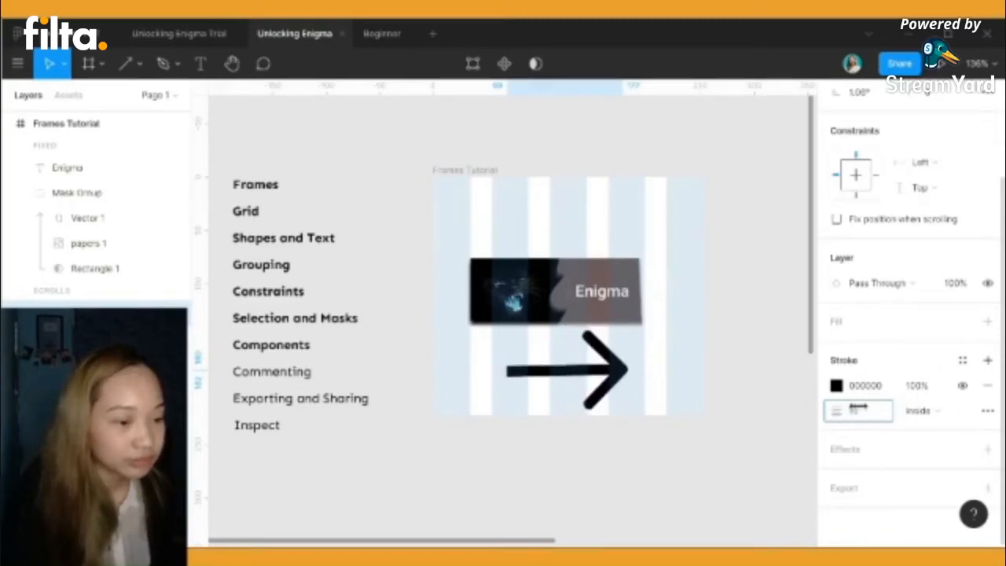
{"action": "left_click", "coordinate": [671, 485]}
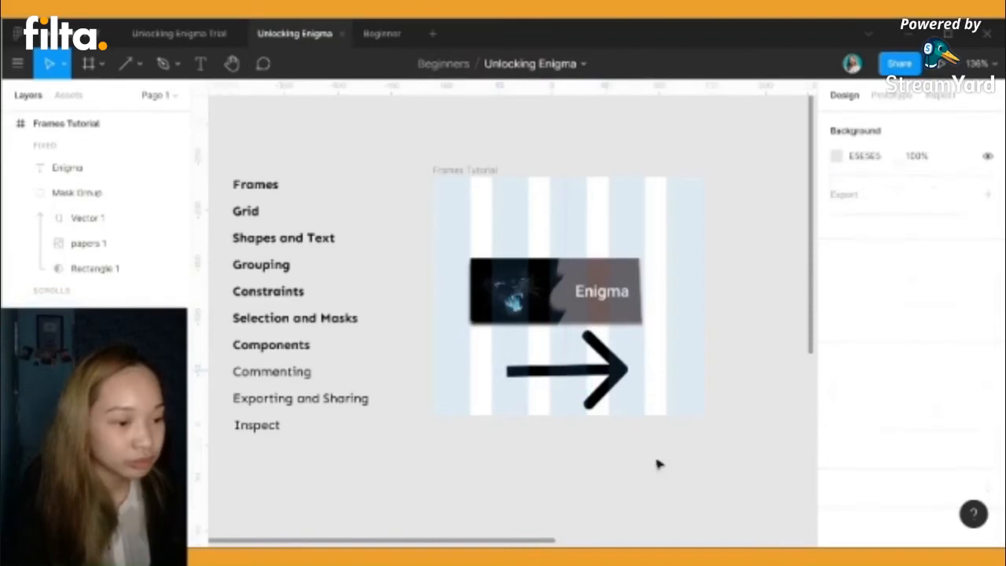
Move the masked design and its Enigma text up near the frame's upper edge, and the arrow to X 56, Y 150
{"action": "left_click", "coordinate": [623, 313]}
{"action": "left_click_drag", "start_coordinate": [613, 314], "coordinate": [612, 246]}
{"action": "left_click", "coordinate": [605, 294]}
{"action": "left_click", "coordinate": [684, 309]}
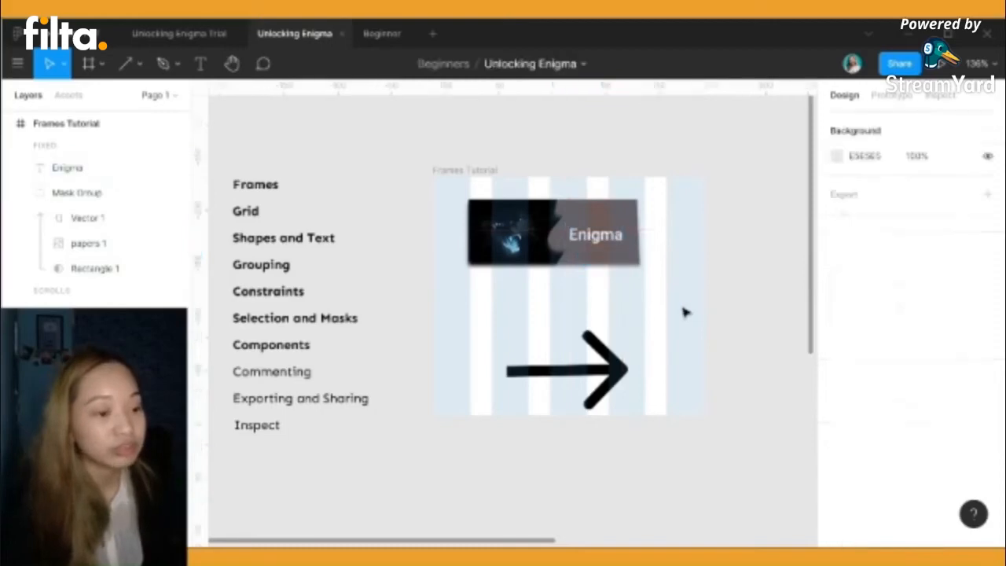
{"action": "left_click_drag", "start_coordinate": [620, 373], "coordinate": [603, 343]}
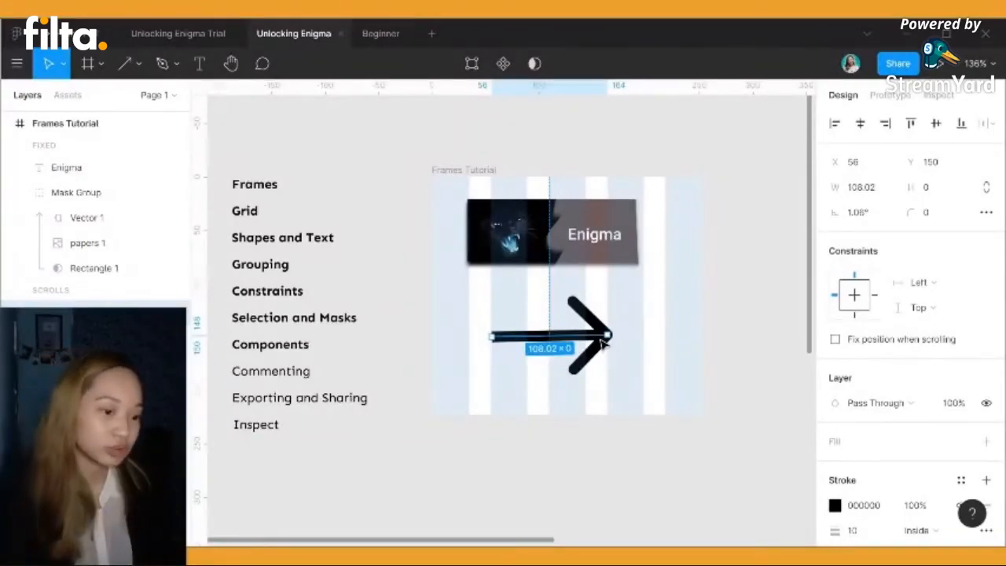
Change the arrow's stroke color to the document color 6D5959 and finish editing the vector
{"action": "double_click", "coordinate": [603, 343]}
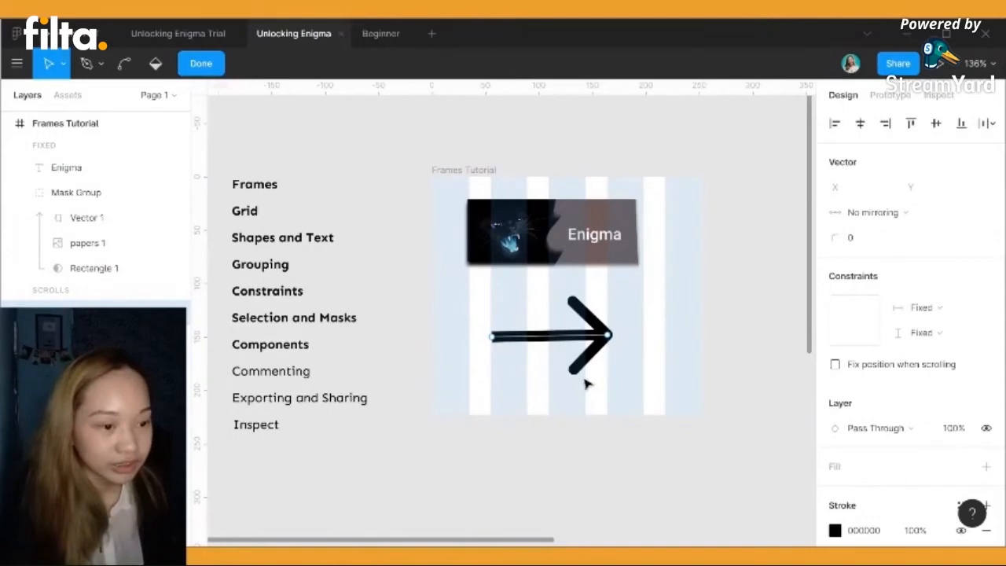
{"action": "scroll", "coordinate": [842, 401], "scroll_direction": "down", "scroll_amount": 3}
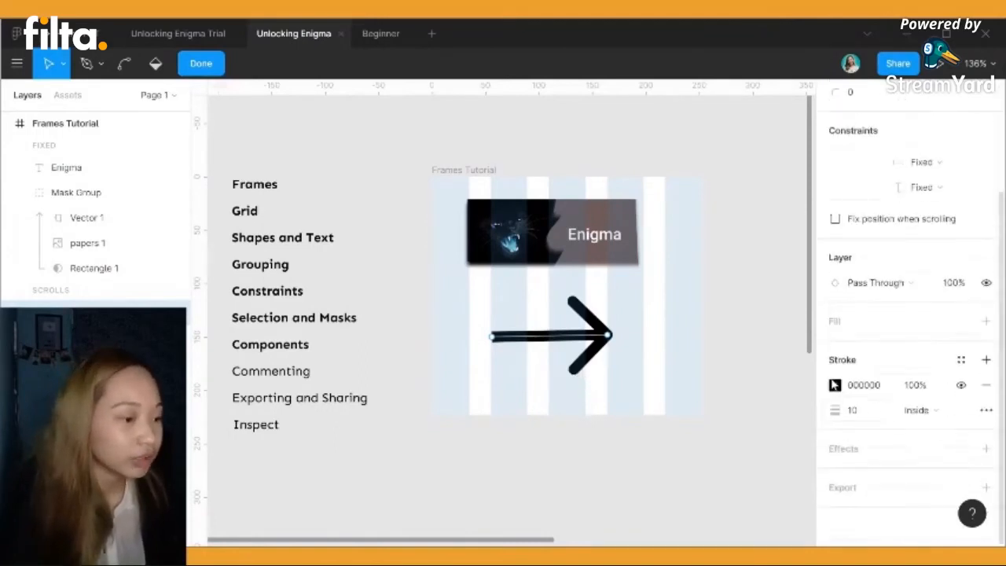
{"action": "left_click", "coordinate": [835, 385]}
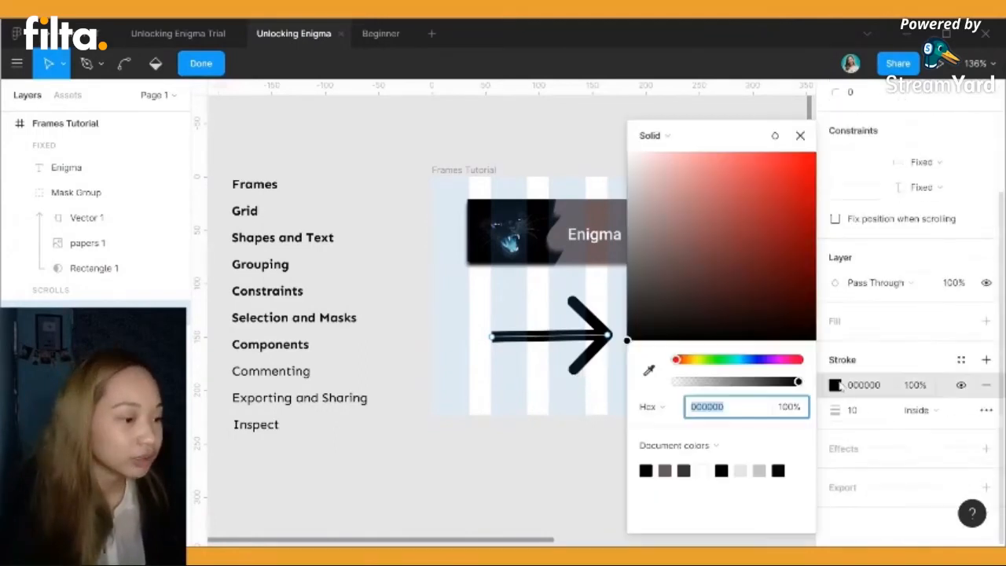
{"action": "left_click", "coordinate": [670, 470]}
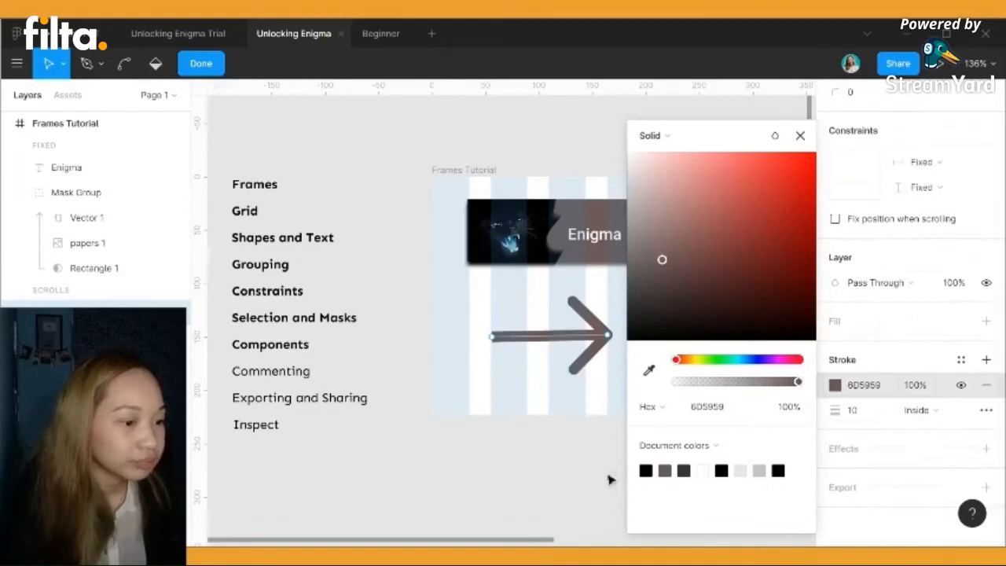
{"action": "left_click", "coordinate": [800, 135]}
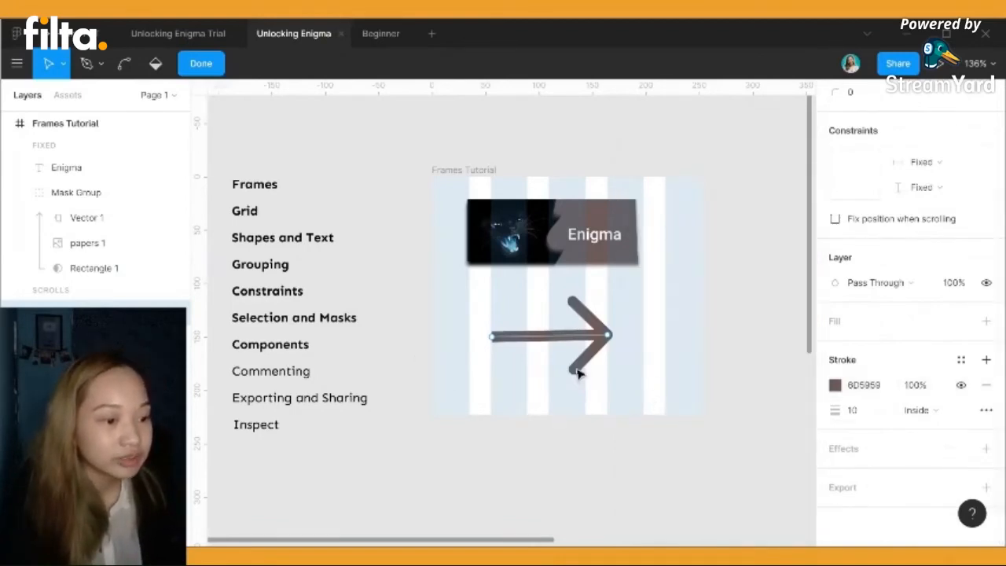
{"action": "left_click", "coordinate": [202, 64]}
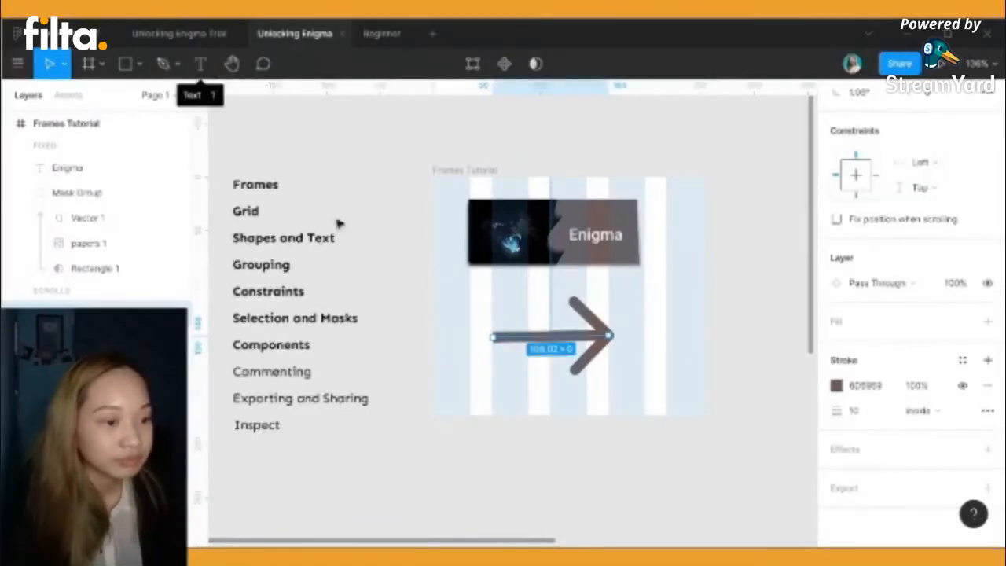
{"action": "left_click", "coordinate": [644, 512]}
Create a component from the arrow and name it Next
{"action": "left_click", "coordinate": [608, 340]}
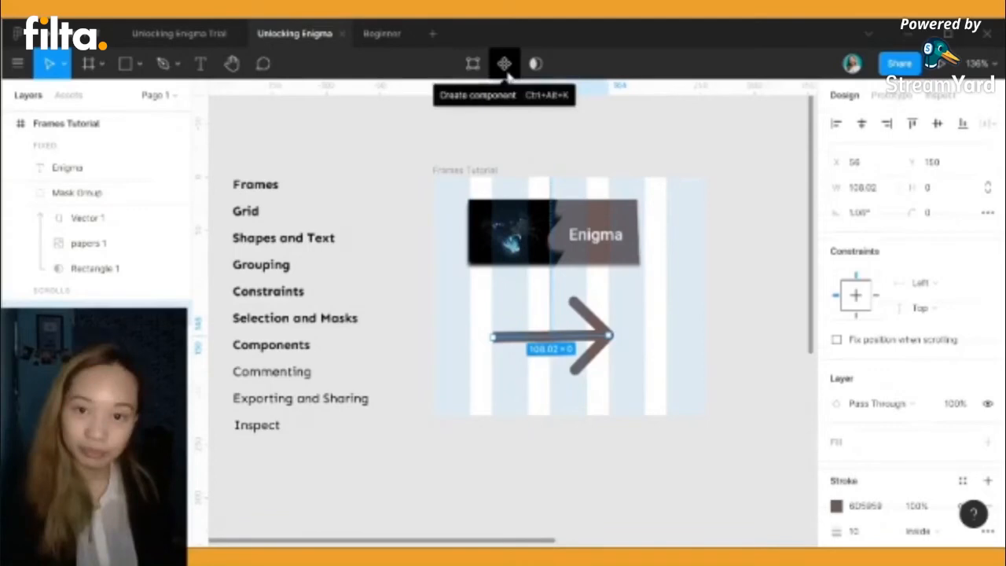
{"action": "right_click", "coordinate": [591, 338]}
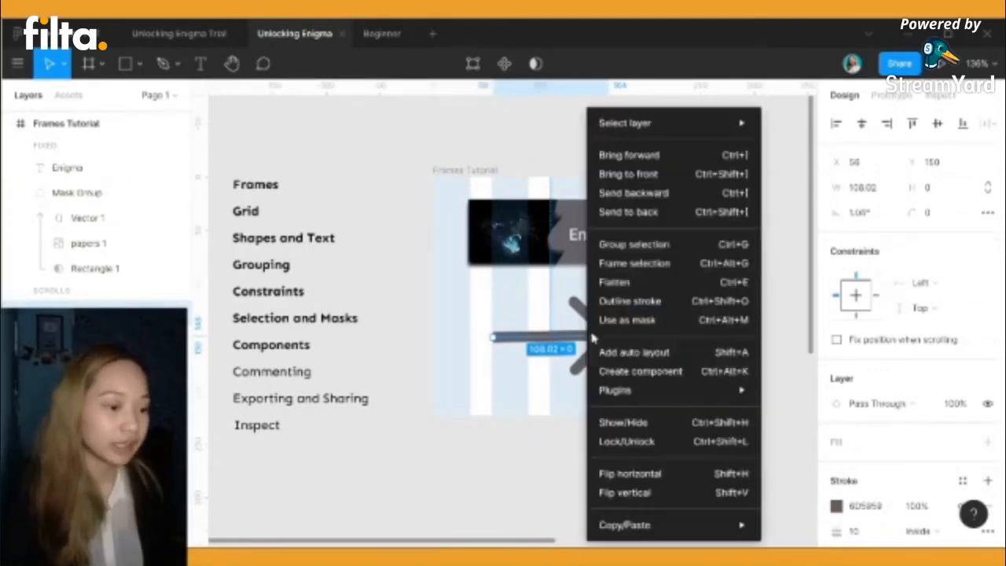
{"action": "left_click", "coordinate": [648, 377]}
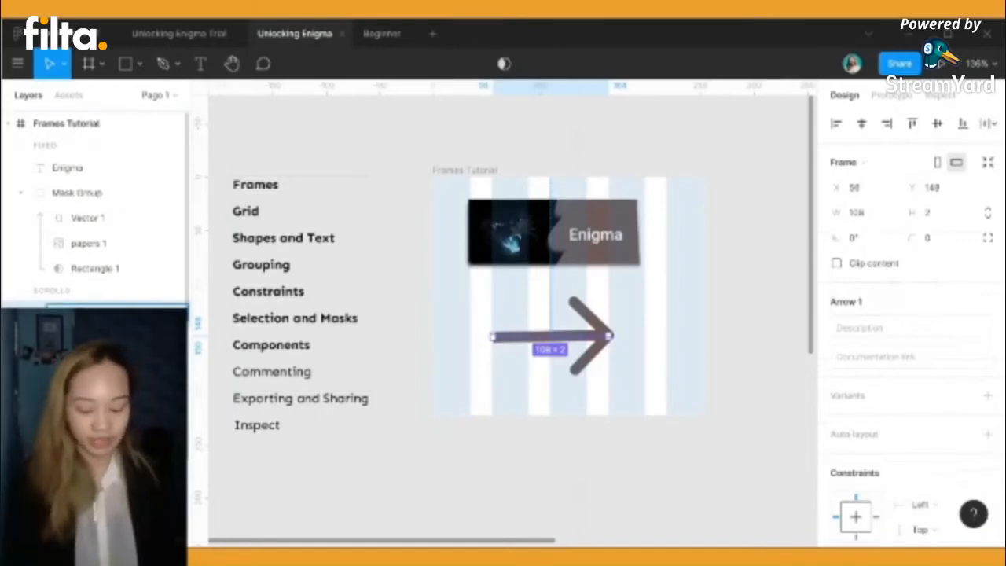
{"action": "left_click", "coordinate": [391, 489]}
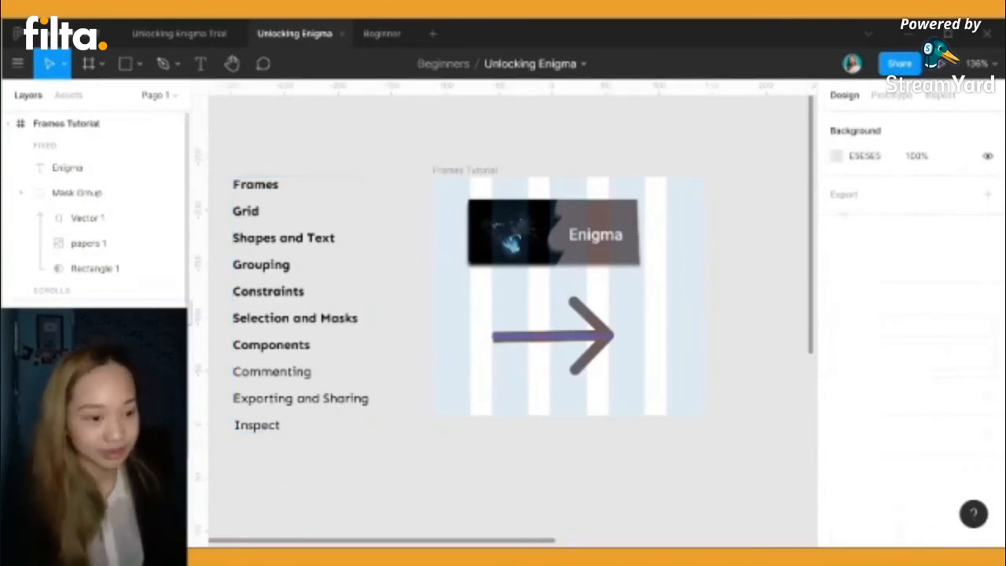
{"action": "left_click", "coordinate": [546, 336]}
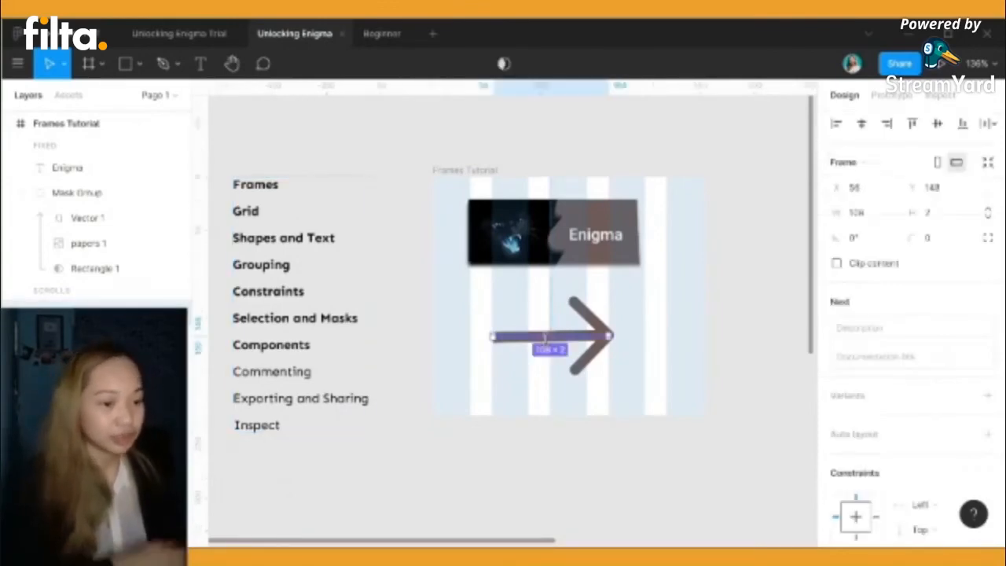
{"action": "left_click", "coordinate": [583, 373]}
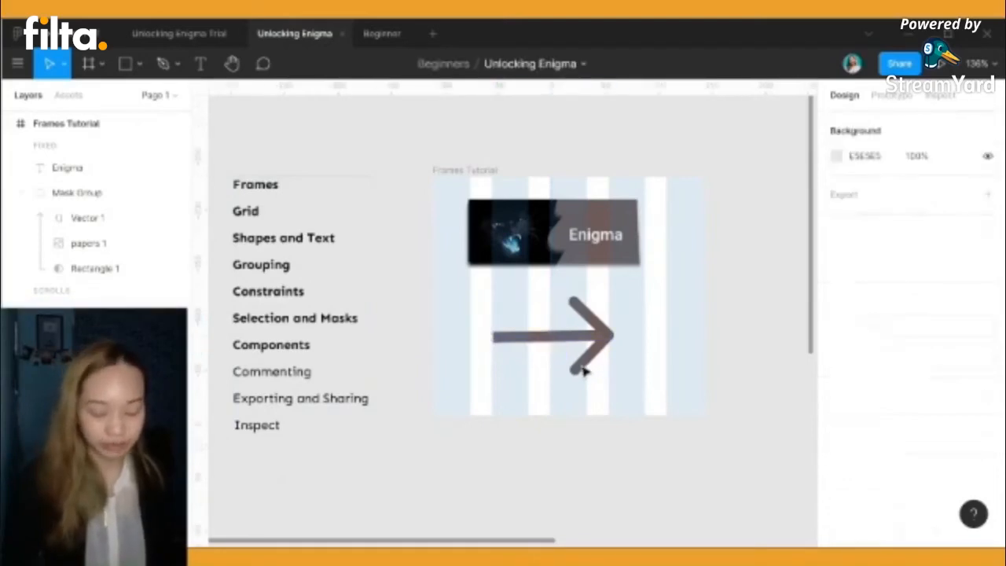
Paste an instance of the Next component on top of the original arrow
{"action": "left_click", "coordinate": [609, 336]}
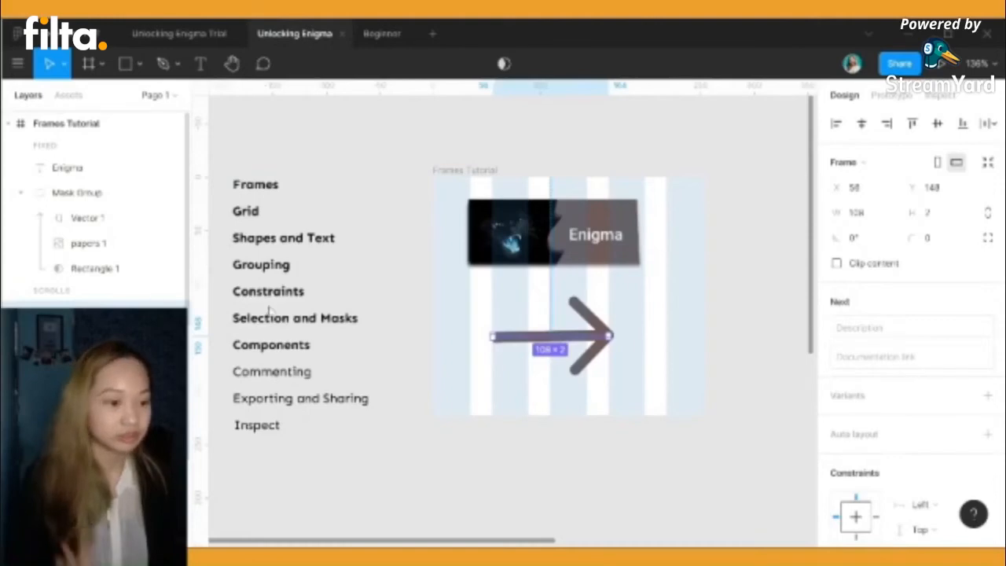
{"action": "key", "text": "ctrl+v"}
{"action": "left_click", "coordinate": [599, 355]}
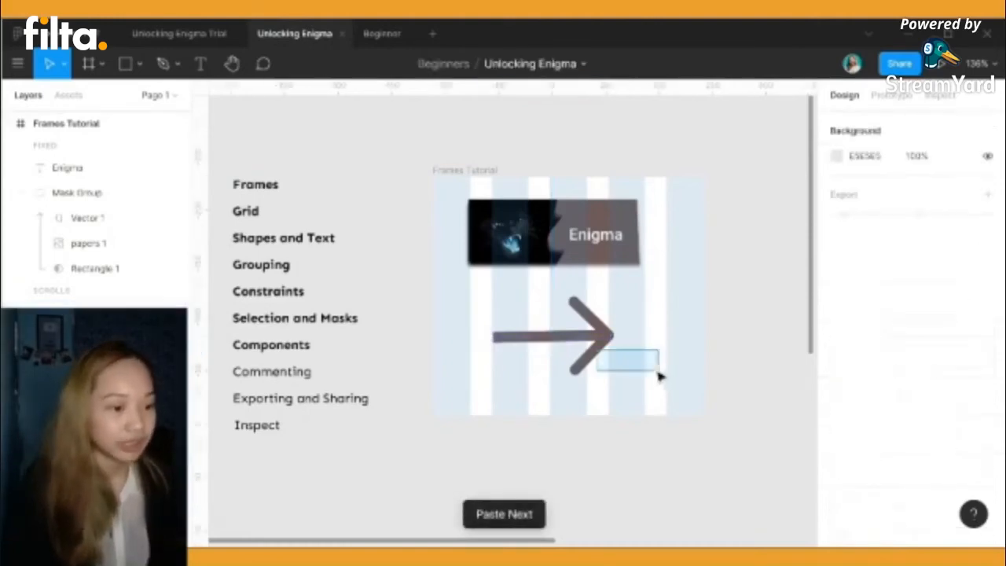
{"action": "left_click", "coordinate": [571, 335]}
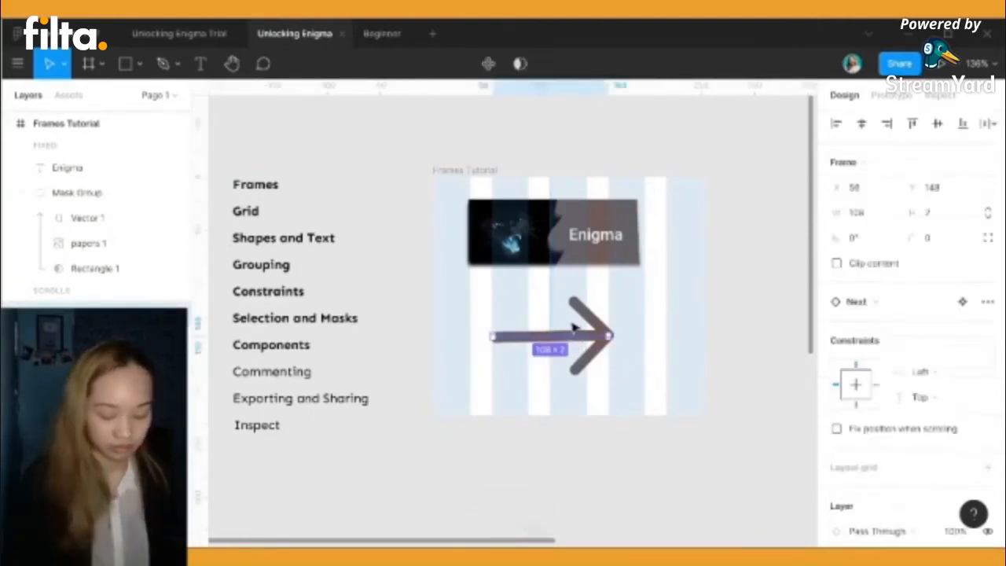
{"action": "left_click", "coordinate": [603, 356]}
{"action": "left_click_drag", "start_coordinate": [600, 350], "coordinate": [652, 377]}
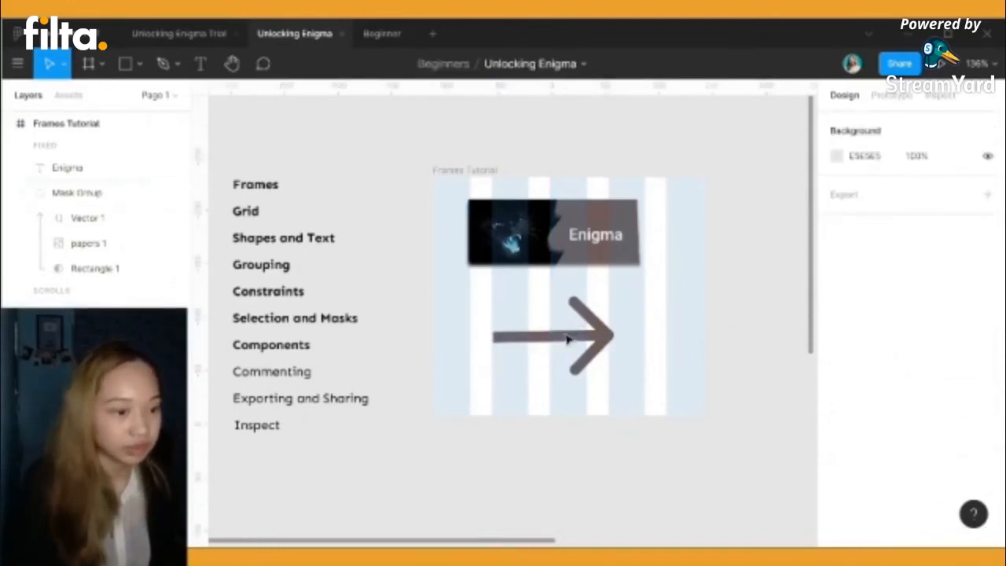
Separate the two arrows, moving the main Next component to X 14, Y 123 and the instance further right below it
{"action": "left_click_drag", "start_coordinate": [567, 338], "coordinate": [495, 310]}
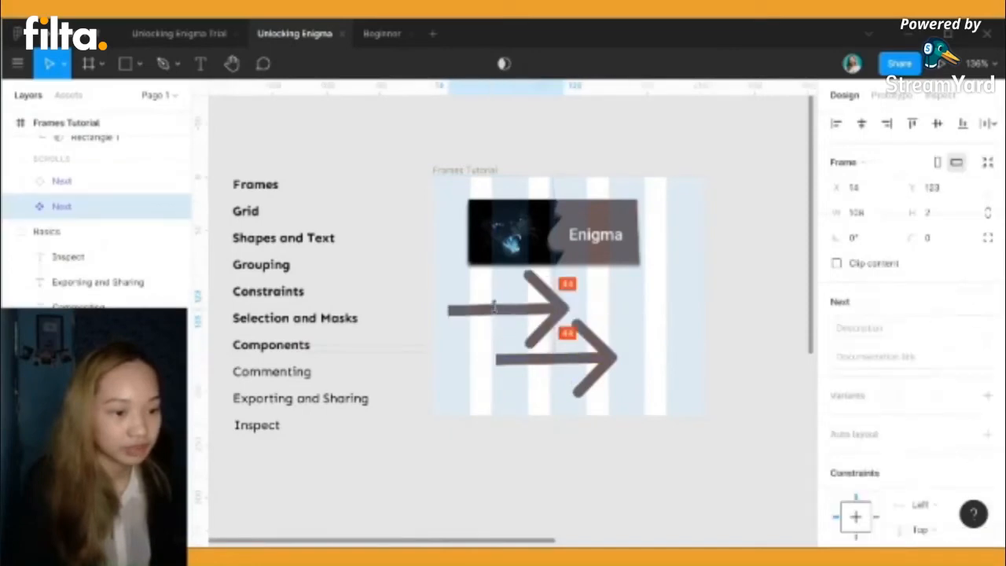
{"action": "left_click_drag", "start_coordinate": [590, 365], "coordinate": [638, 371]}
{"action": "left_click", "coordinate": [526, 468]}
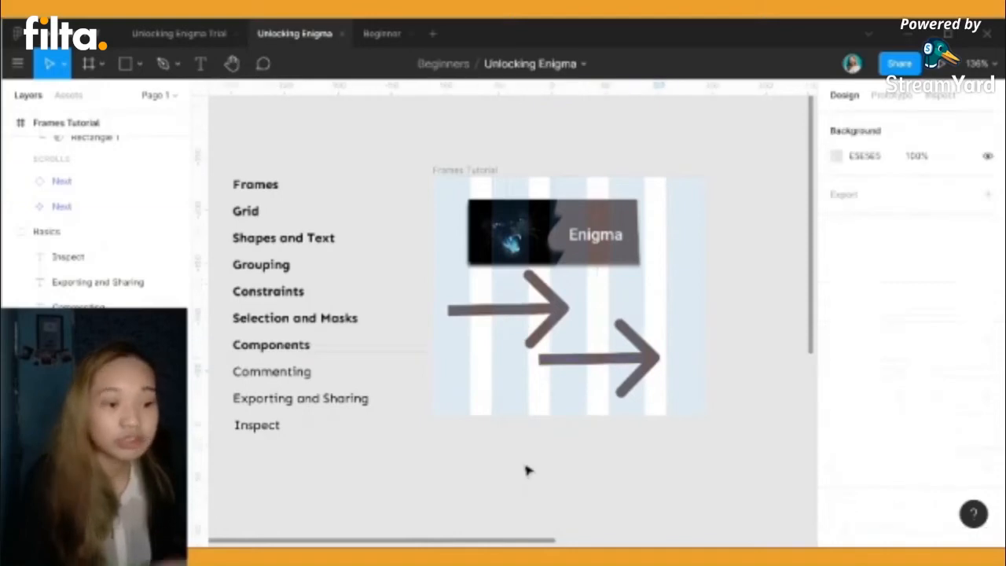
Expand the Frames Tutorial group in the local components to view the arrow component
{"action": "left_click", "coordinate": [58, 96]}
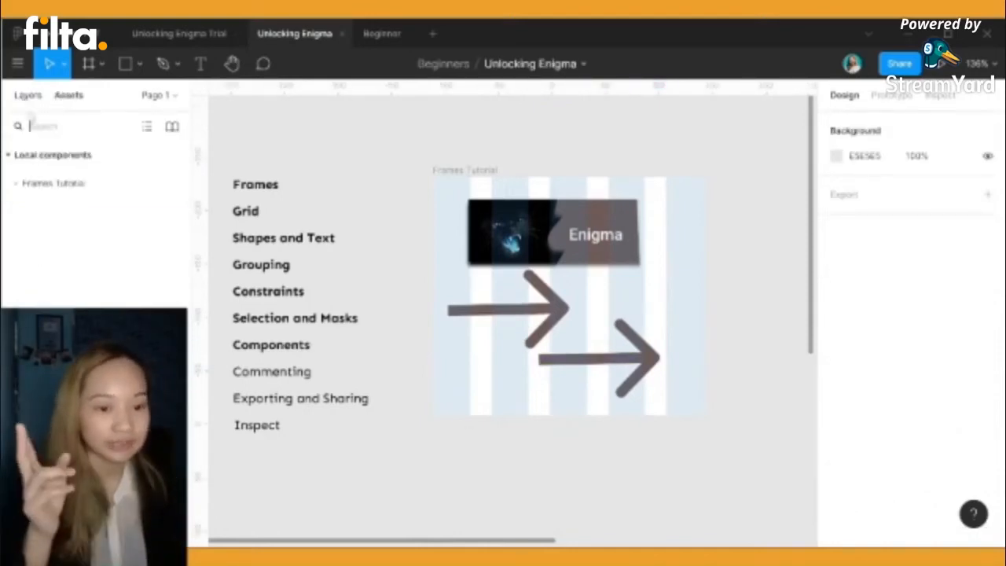
{"action": "left_click", "coordinate": [44, 185]}
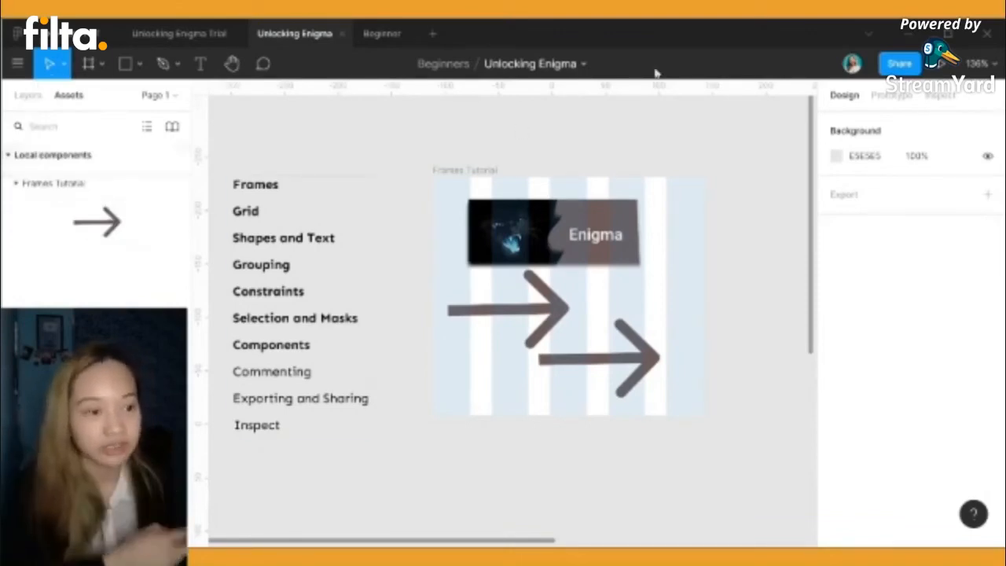
{"action": "left_click", "coordinate": [577, 64]}
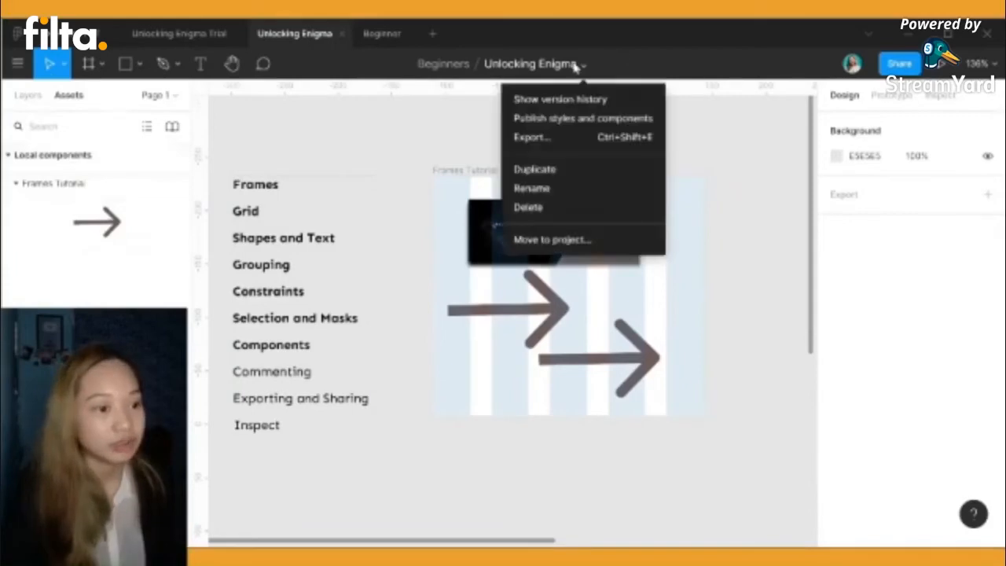
{"action": "left_click", "coordinate": [640, 118]}
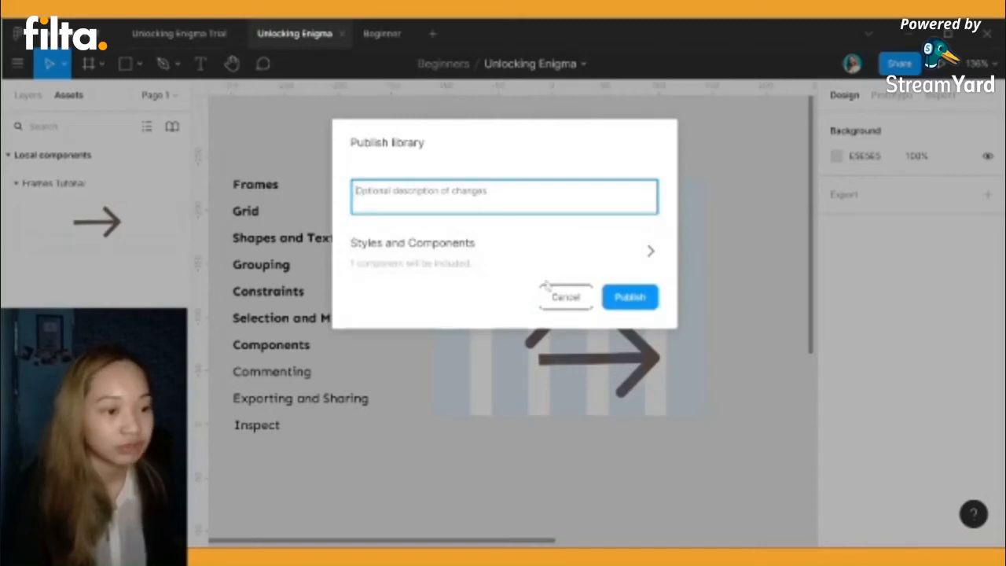
{"action": "left_click", "coordinate": [563, 298]}
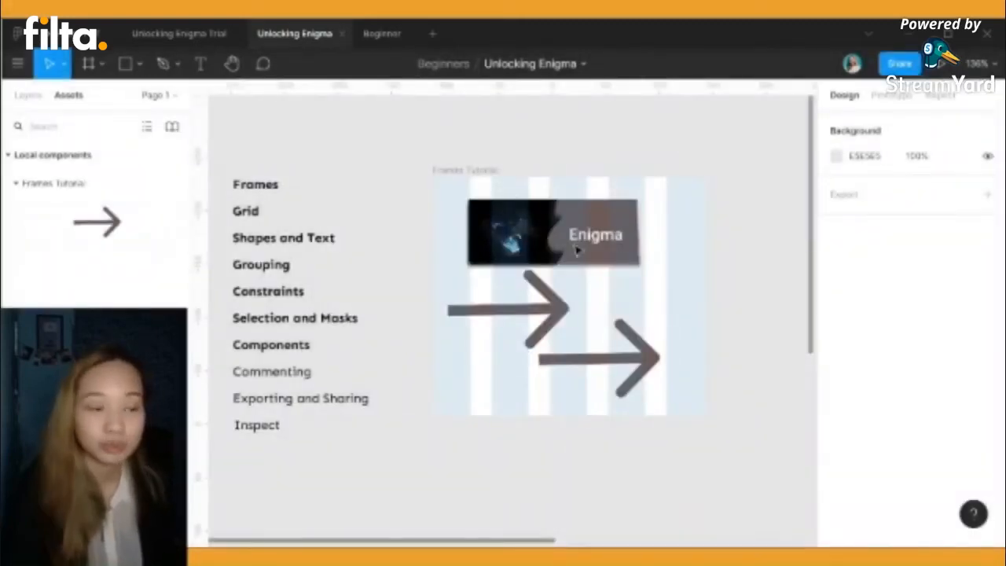
Publish the file's styles and components as a library without a description
{"action": "left_click", "coordinate": [583, 66]}
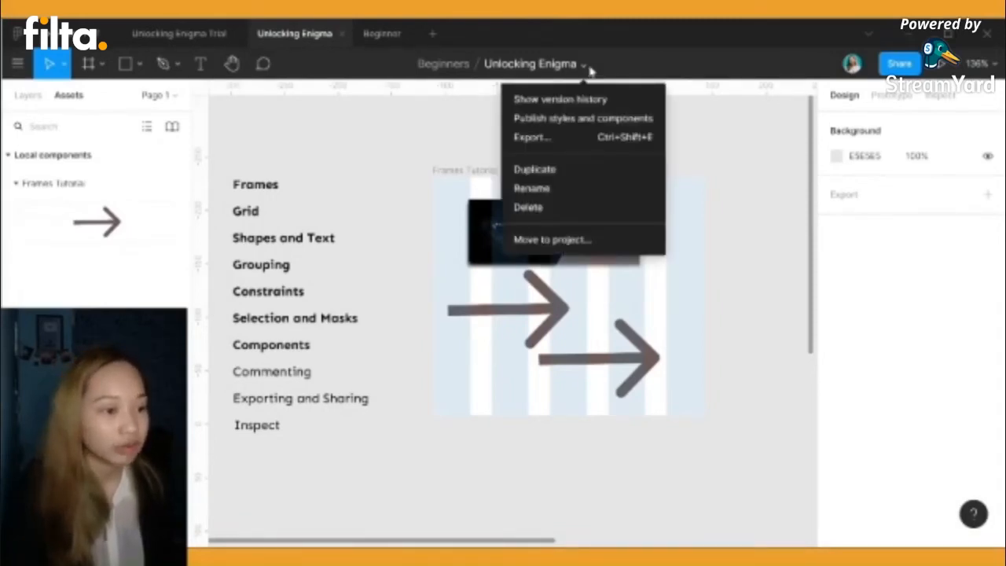
{"action": "left_click", "coordinate": [581, 119]}
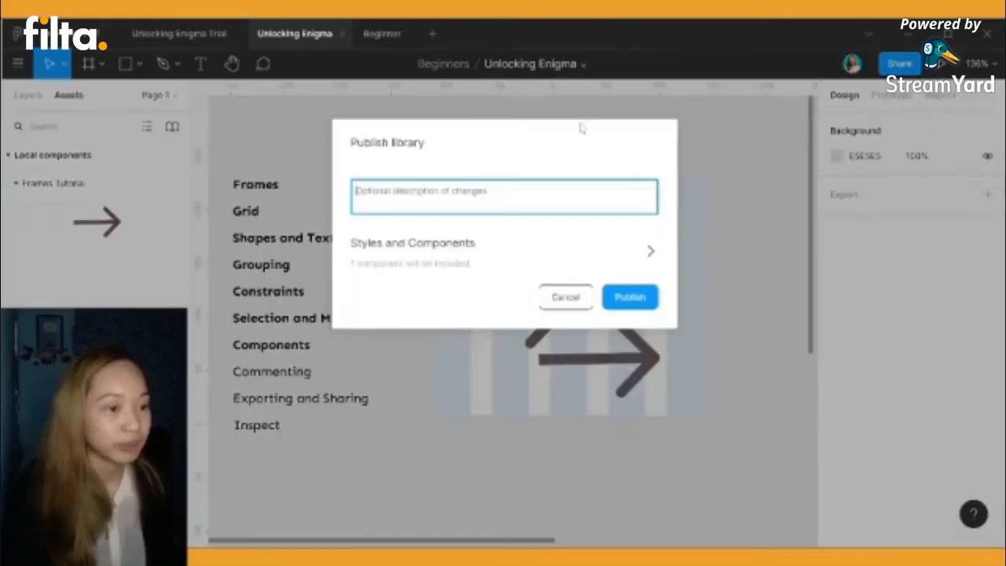
{"action": "left_click", "coordinate": [641, 305]}
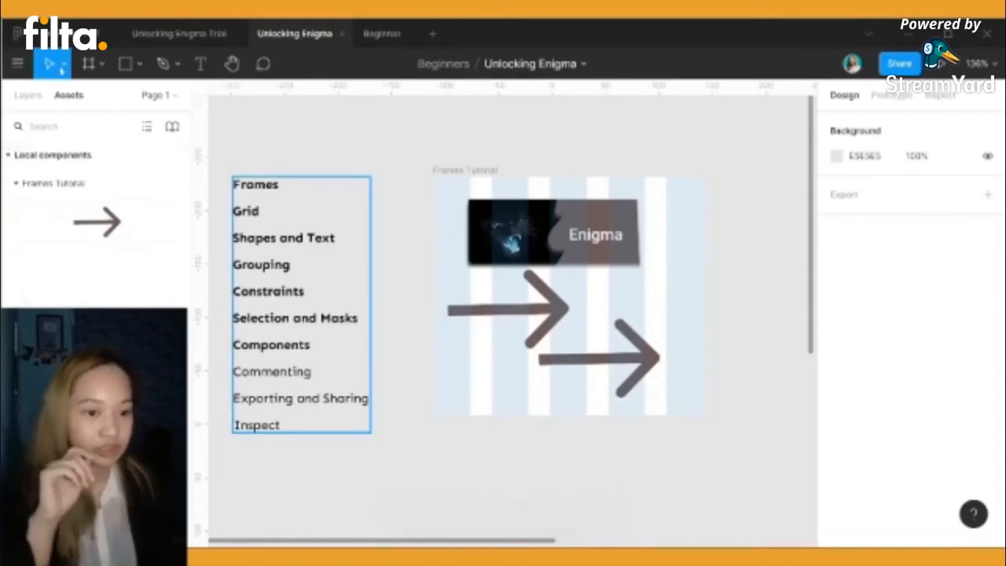
Select the main Next component in the layer list and change its selection color to red 9F1313
{"action": "left_click", "coordinate": [27, 95]}
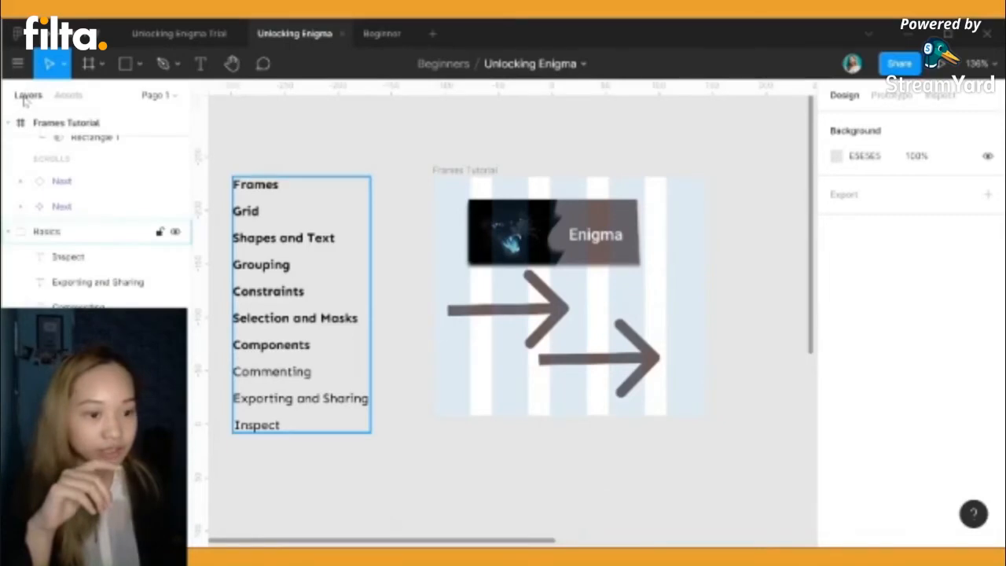
{"action": "left_click", "coordinate": [37, 207]}
{"action": "scroll", "coordinate": [27, 267], "scroll_direction": "up", "scroll_amount": 3}
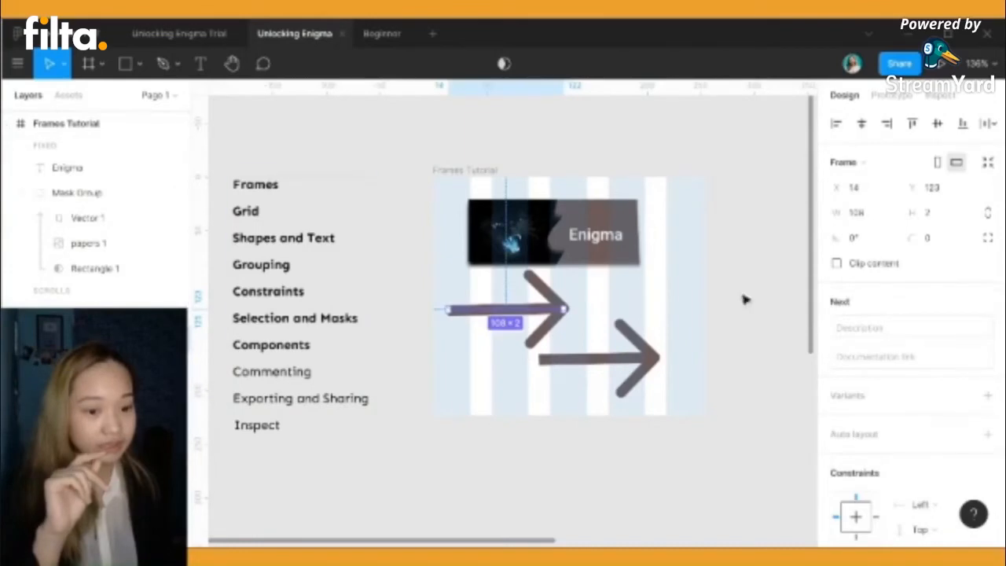
{"action": "scroll", "coordinate": [917, 481], "scroll_direction": "down", "scroll_amount": 5}
{"action": "scroll", "coordinate": [917, 481], "scroll_direction": "down", "scroll_amount": 3}
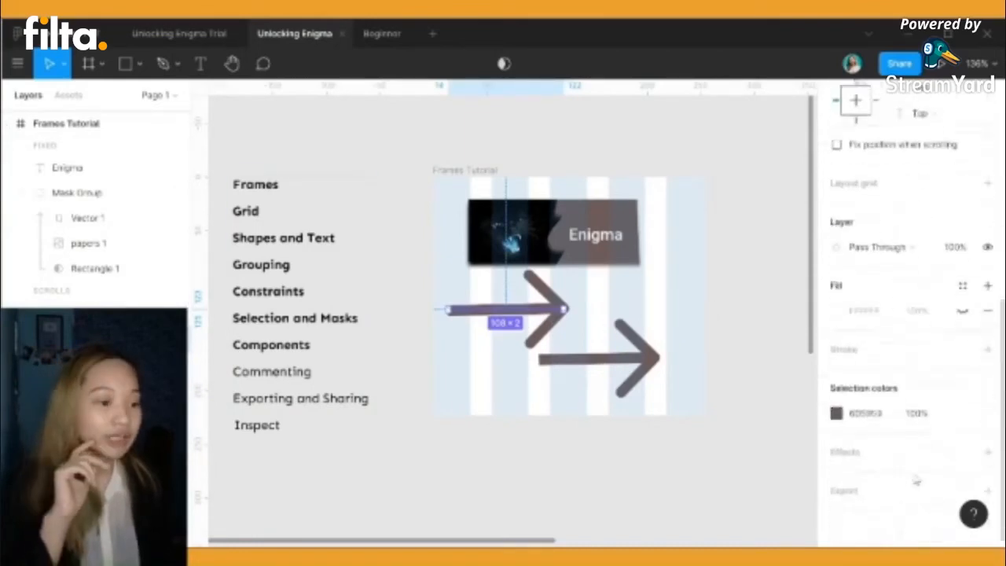
{"action": "left_click", "coordinate": [838, 412]}
{"action": "left_click", "coordinate": [795, 227]}
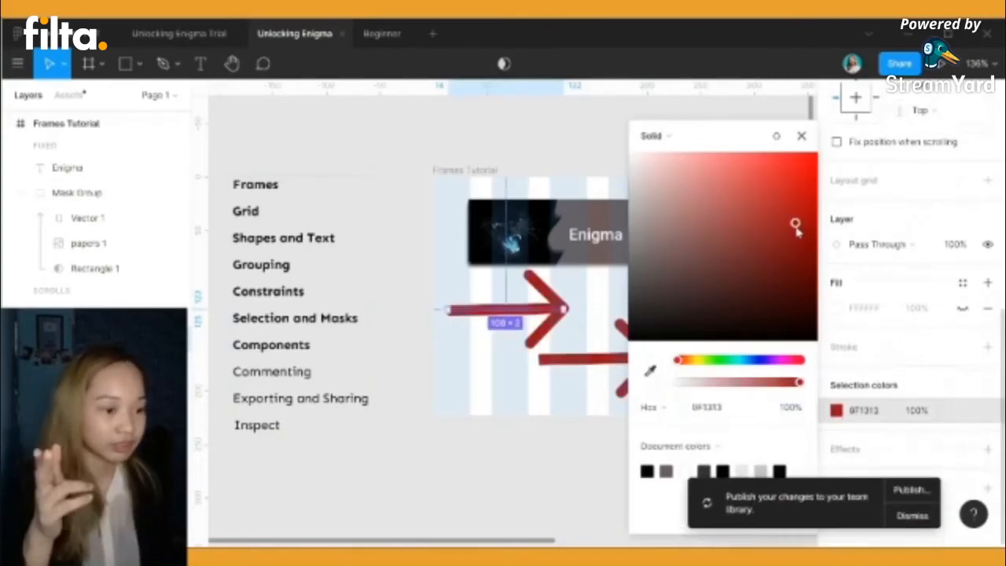
Publish the recolored Next component to the team library and close the color picker
{"action": "left_click", "coordinate": [912, 490]}
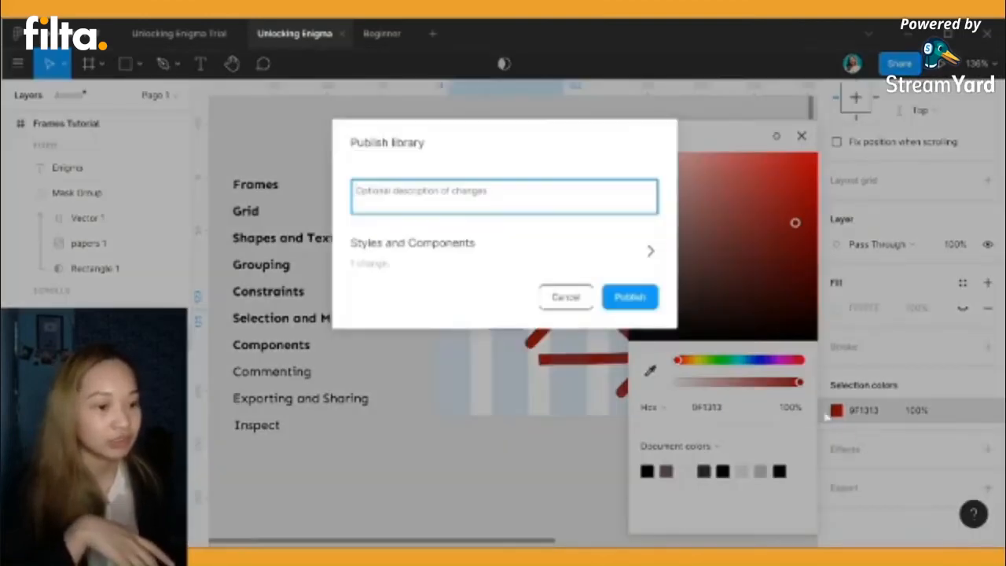
{"action": "left_click", "coordinate": [641, 302]}
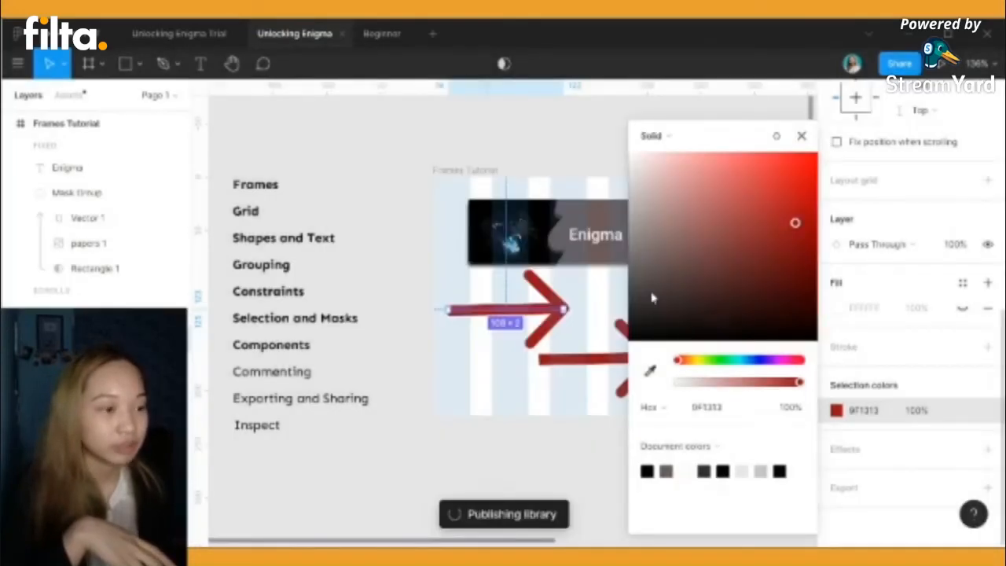
{"action": "left_click", "coordinate": [588, 307]}
Override the color of the lower Next instance with the document color 6D5959 and deselect it
{"action": "left_click", "coordinate": [550, 358]}
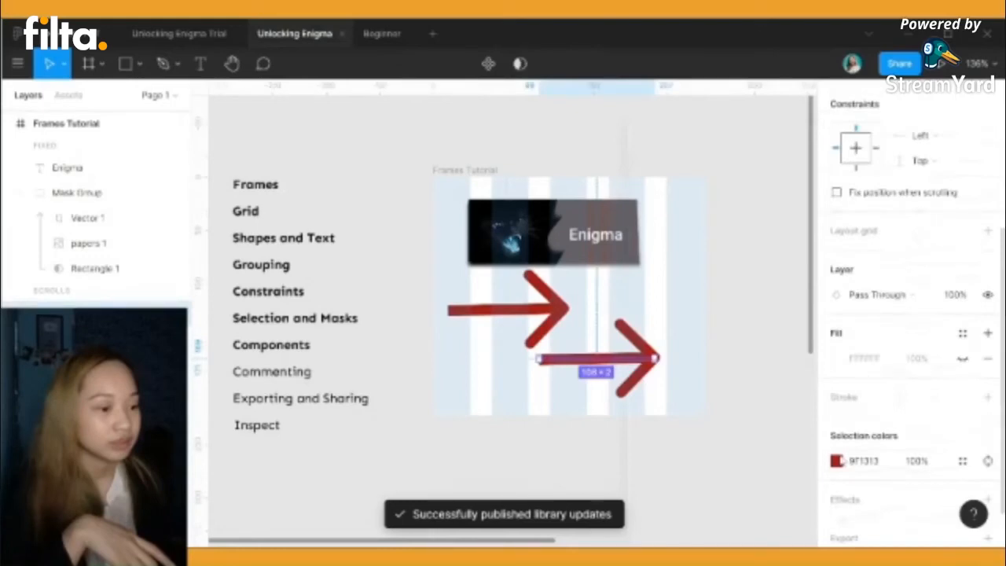
{"action": "left_click", "coordinate": [842, 463]}
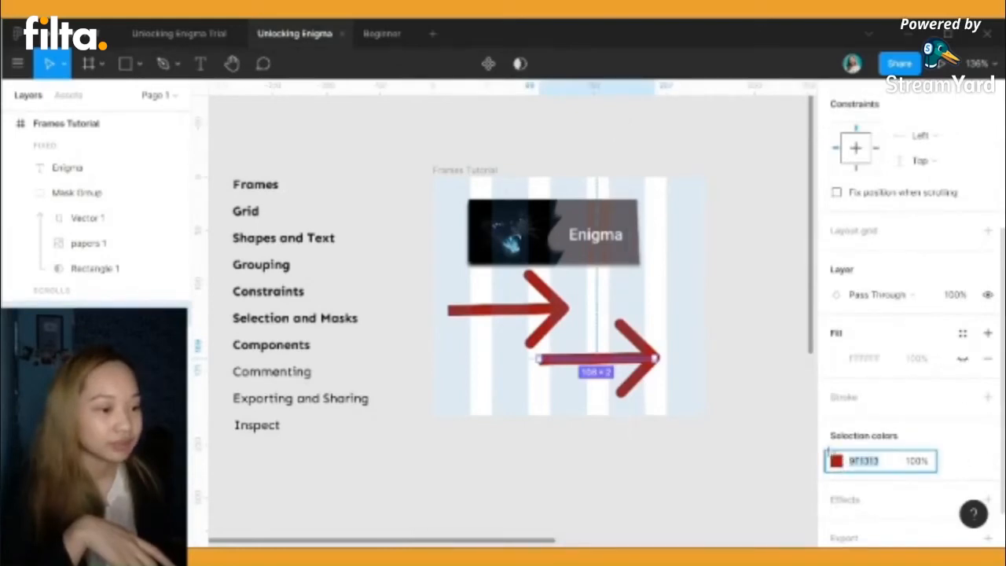
{"action": "left_click", "coordinate": [836, 461]}
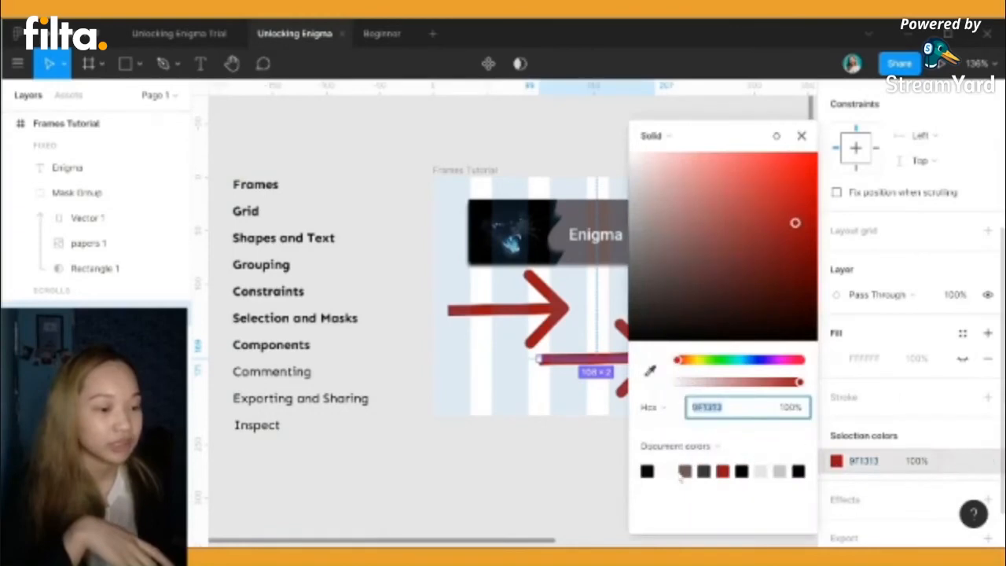
{"action": "left_click", "coordinate": [684, 471]}
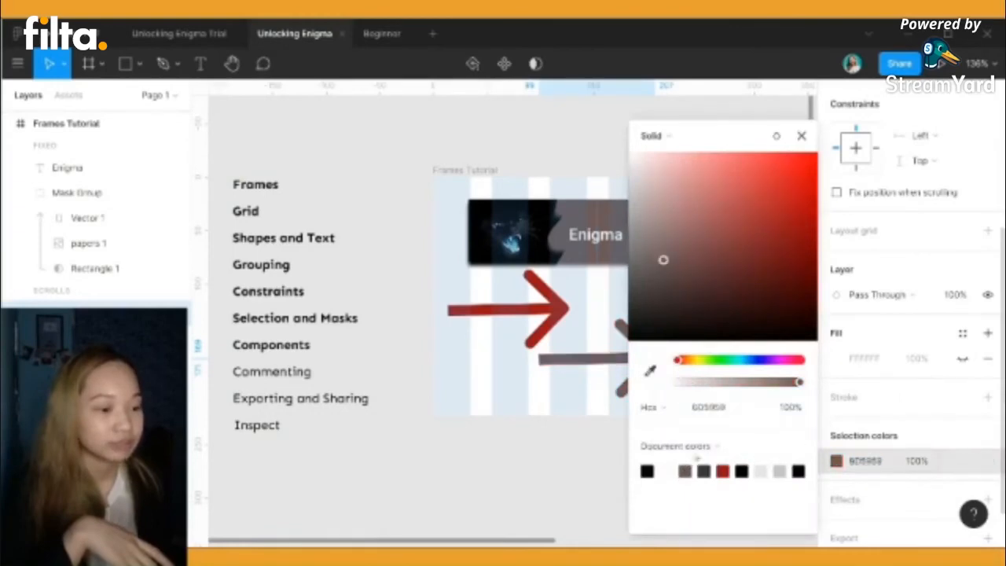
{"action": "left_click", "coordinate": [802, 135]}
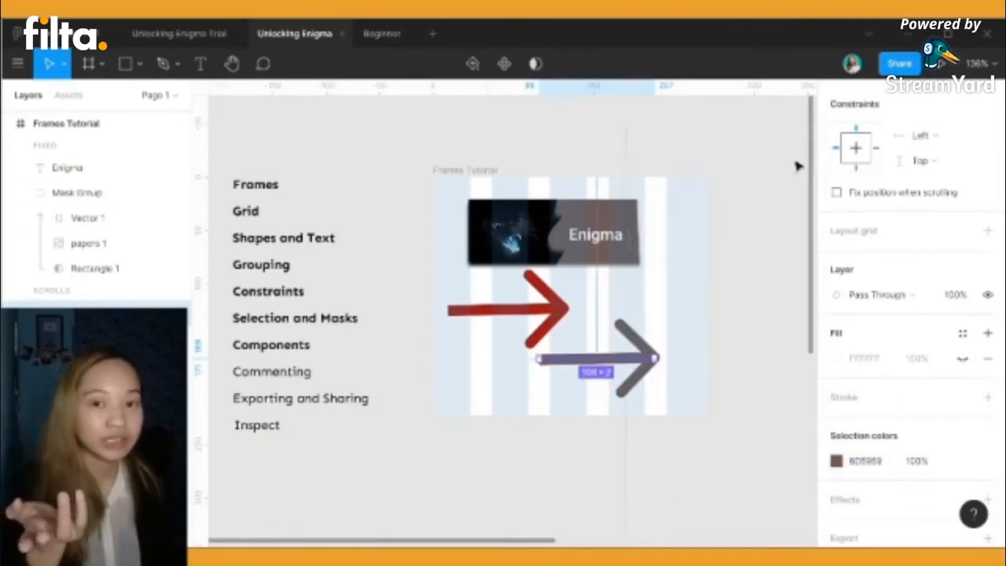
{"action": "left_click", "coordinate": [595, 488]}
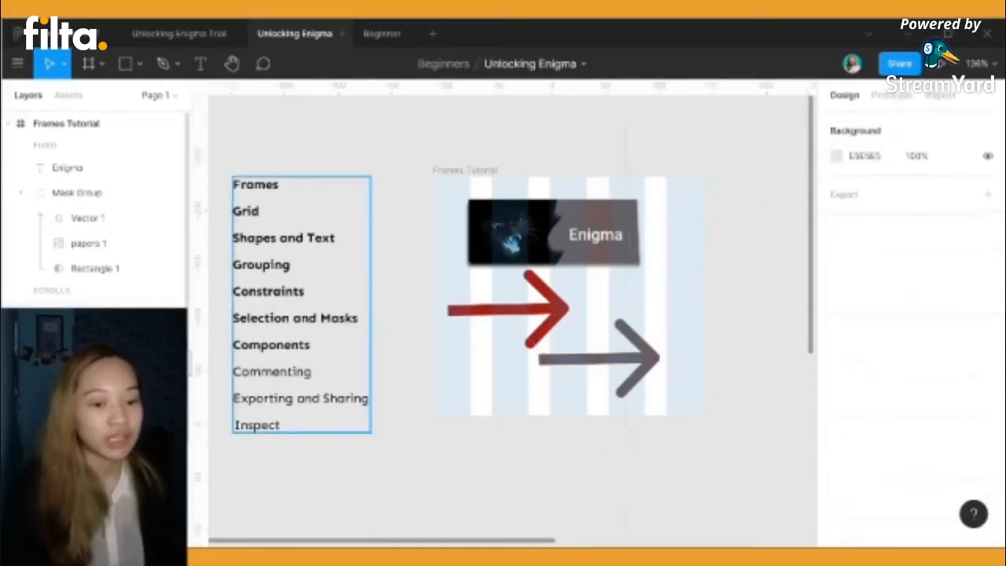
Change the main Next component's selection color to blue 137E9F
{"action": "left_click", "coordinate": [464, 309]}
{"action": "scroll", "coordinate": [865, 479], "scroll_direction": "down", "scroll_amount": 5}
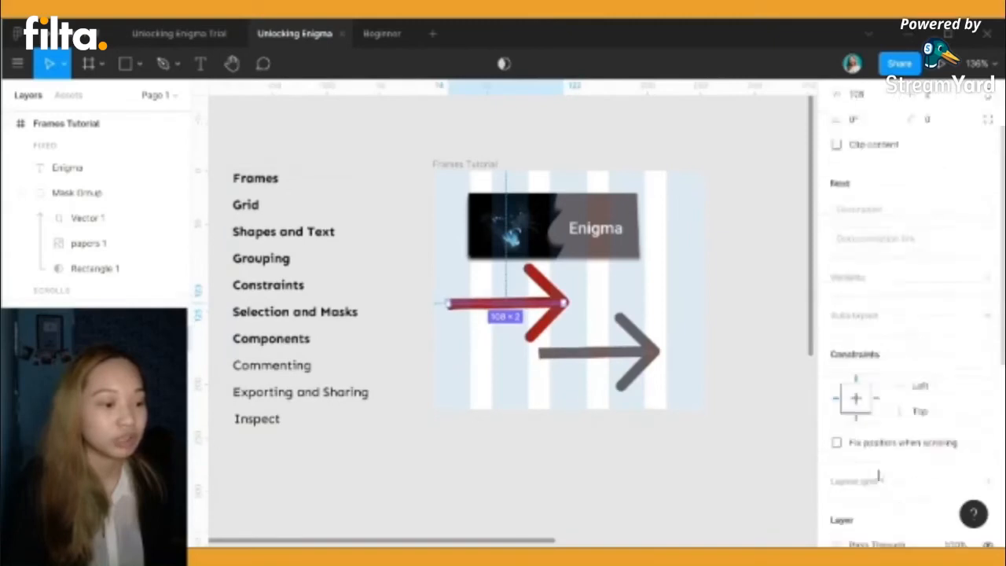
{"action": "left_click", "coordinate": [836, 516]}
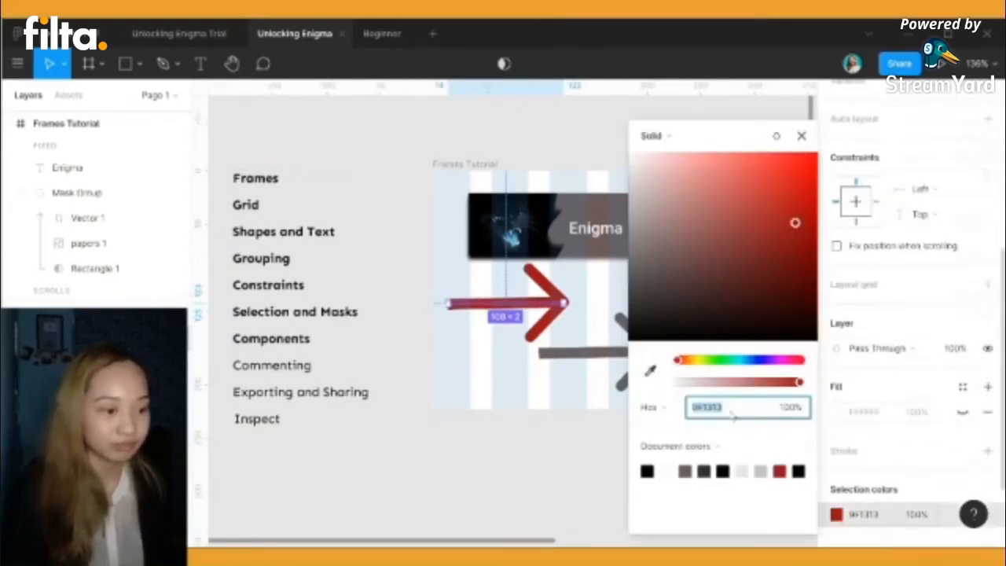
{"action": "type", "text": "1376BF"}
{"action": "key", "text": "Return"}
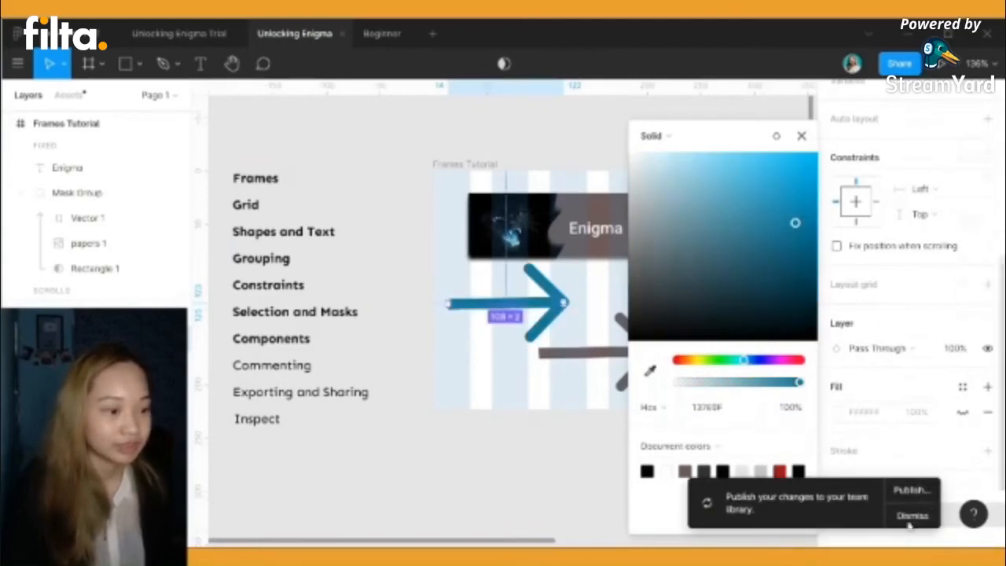
Publish the main arrow's blue color change to the team library and close the color picker
{"action": "left_click", "coordinate": [909, 490]}
{"action": "left_click", "coordinate": [637, 294]}
{"action": "left_click", "coordinate": [621, 300]}
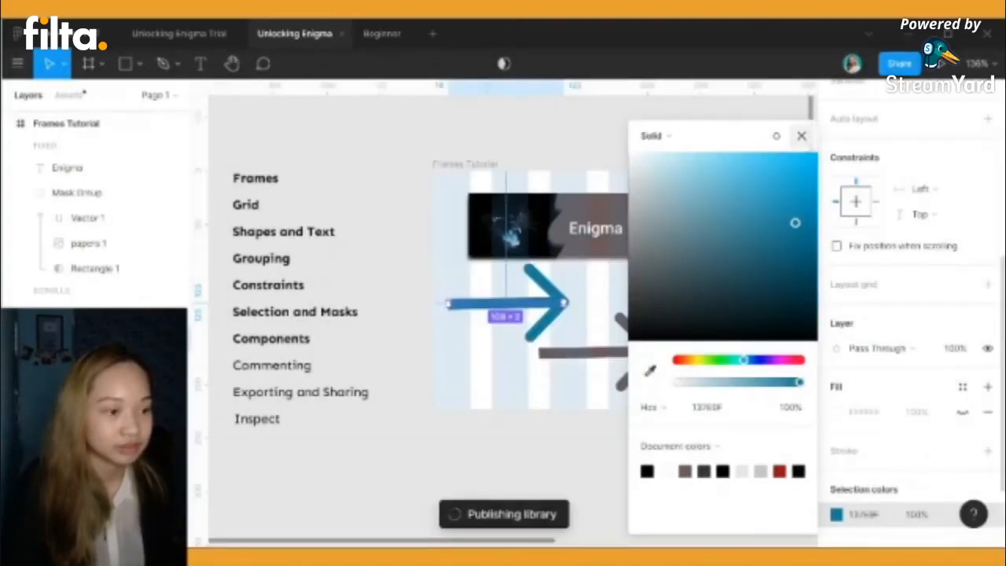
{"action": "left_click", "coordinate": [802, 136]}
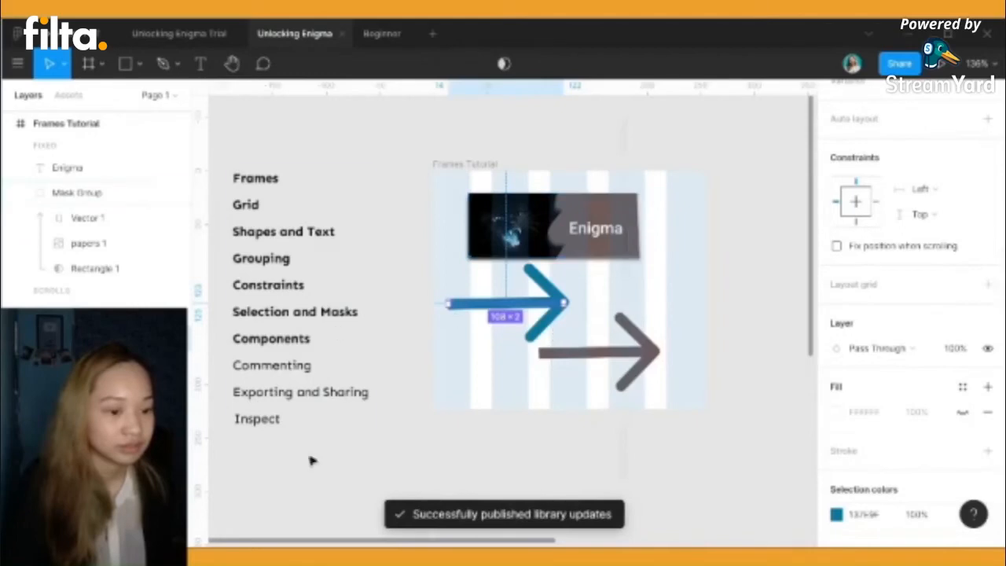
Select the lower instance and the main Next component in turn to compare their colors
{"action": "left_click", "coordinate": [642, 356]}
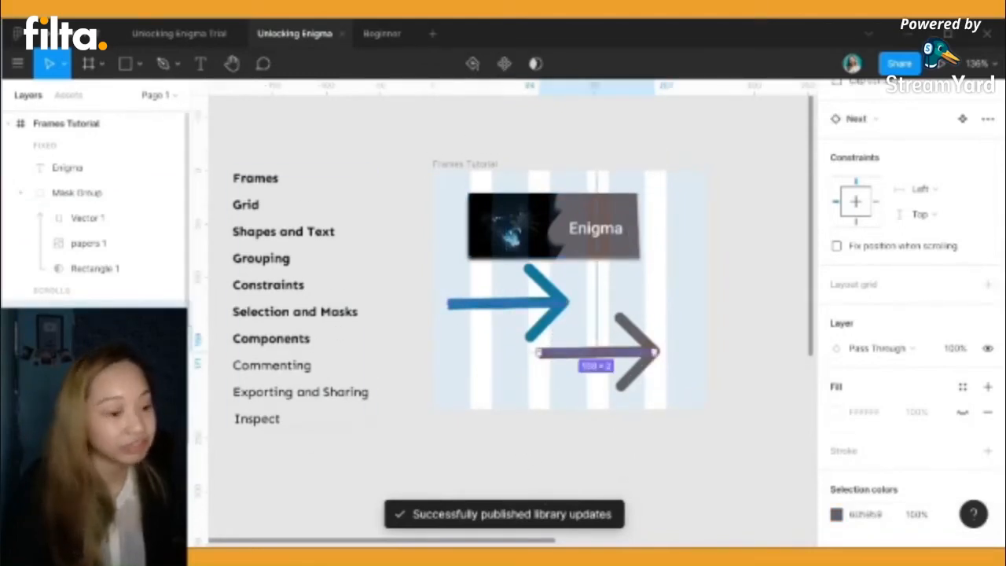
{"action": "left_click", "coordinate": [503, 304]}
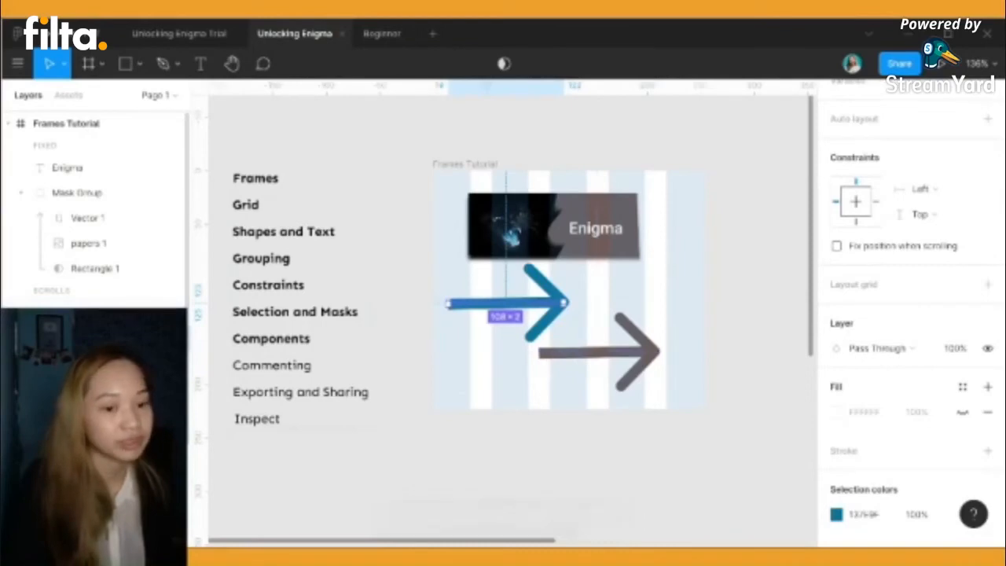
{"action": "left_click", "coordinate": [599, 353]}
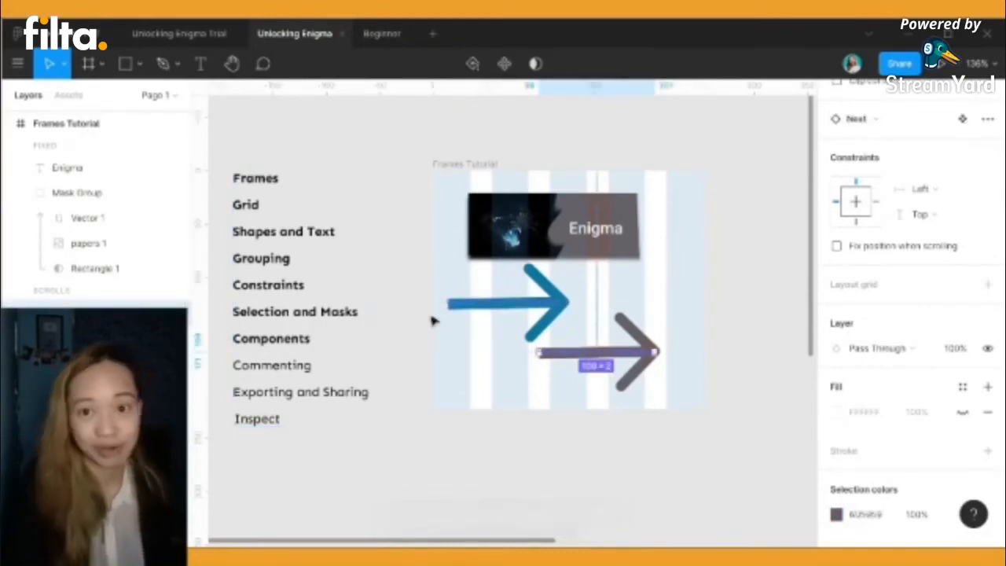
{"action": "left_click", "coordinate": [708, 431]}
{"action": "scroll", "coordinate": [703, 433], "scroll_direction": "up", "scroll_amount": 1}
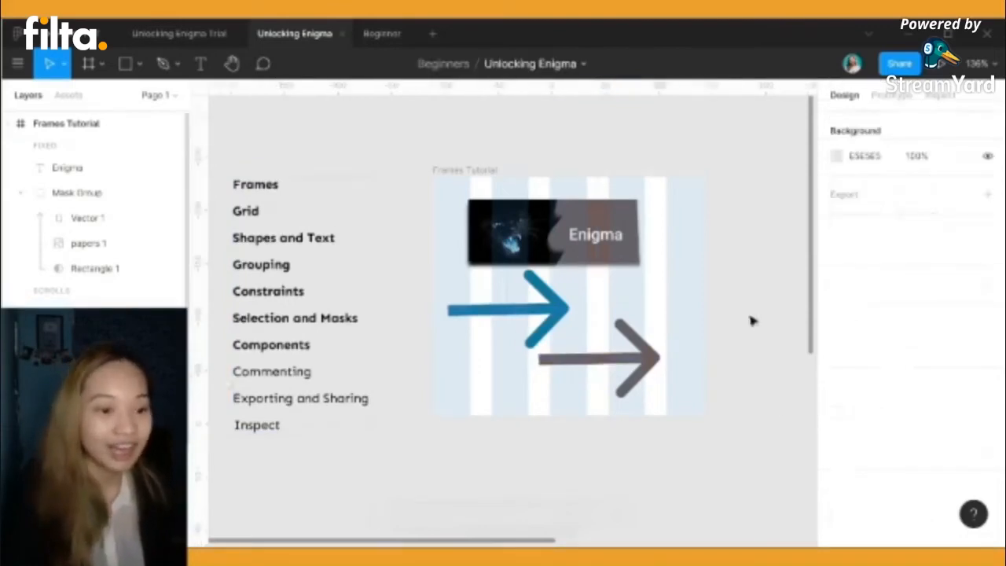
Make the Commenting entry in the topic list bold
{"action": "left_click", "coordinate": [275, 374]}
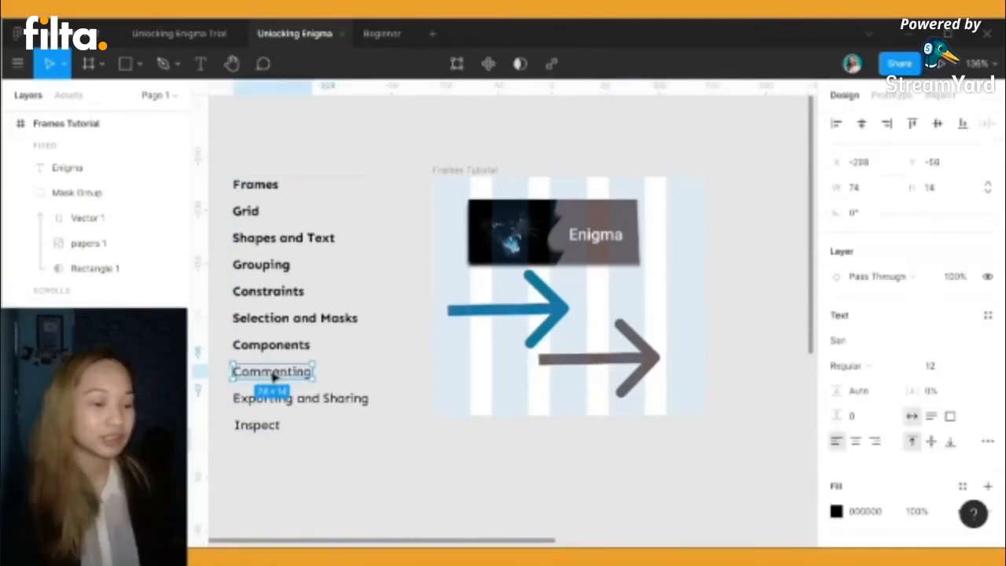
{"action": "key", "text": "ctrl+b"}
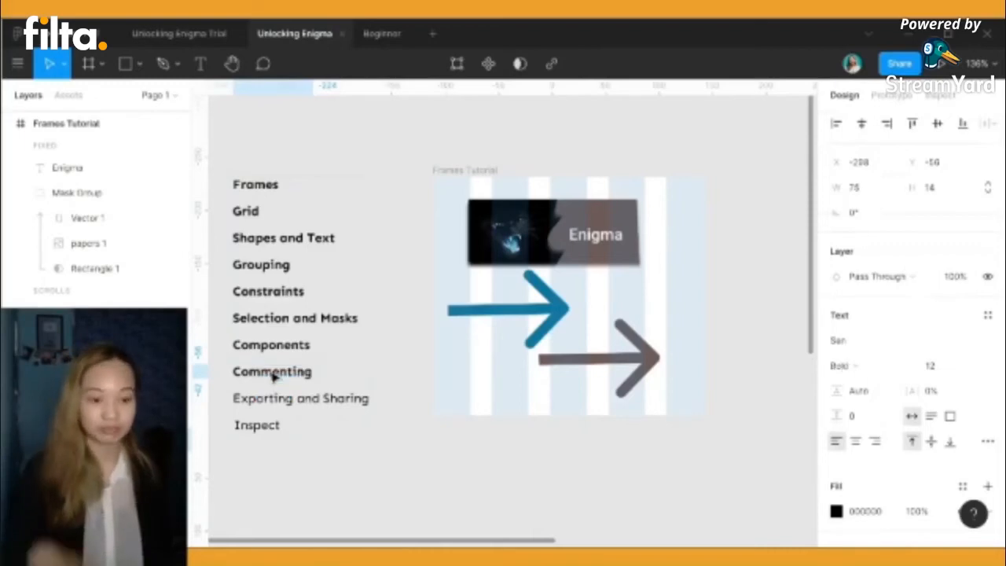
{"action": "left_click", "coordinate": [397, 271]}
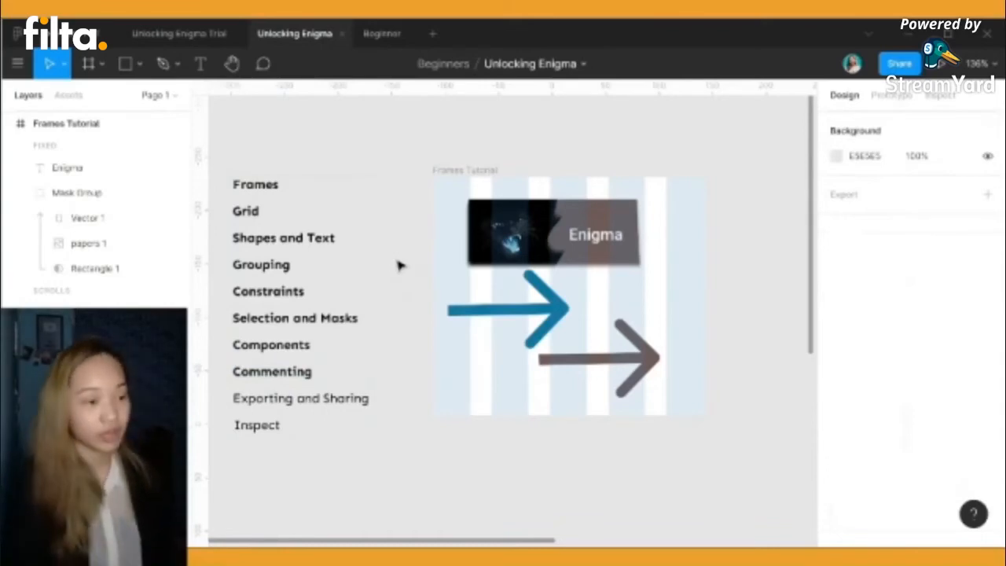
{"action": "scroll", "coordinate": [402, 262], "scroll_direction": "up", "scroll_amount": 1}
{"action": "scroll", "coordinate": [420, 289], "scroll_direction": "down", "scroll_amount": 2}
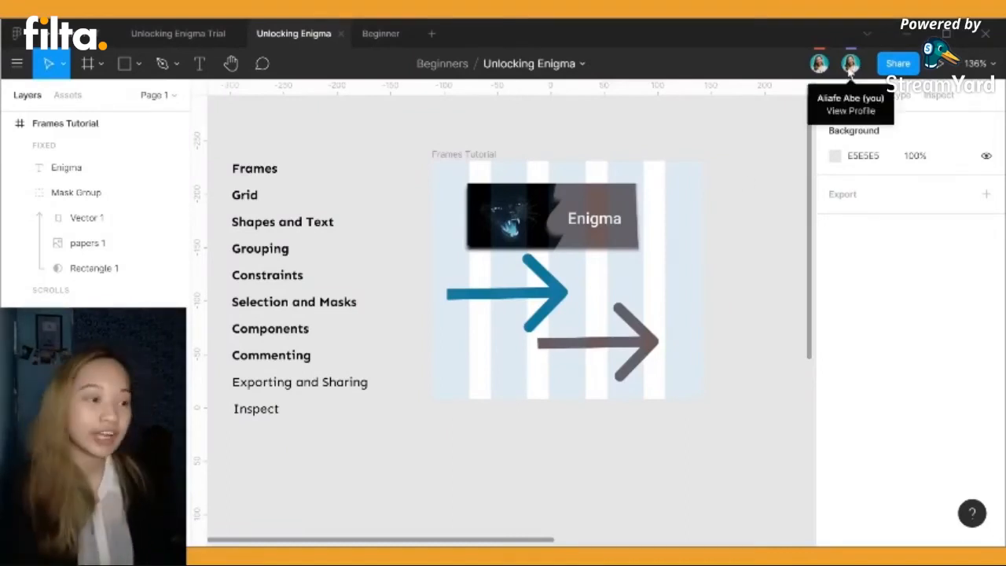
{"action": "scroll", "coordinate": [665, 486], "scroll_direction": "down", "scroll_amount": 1}
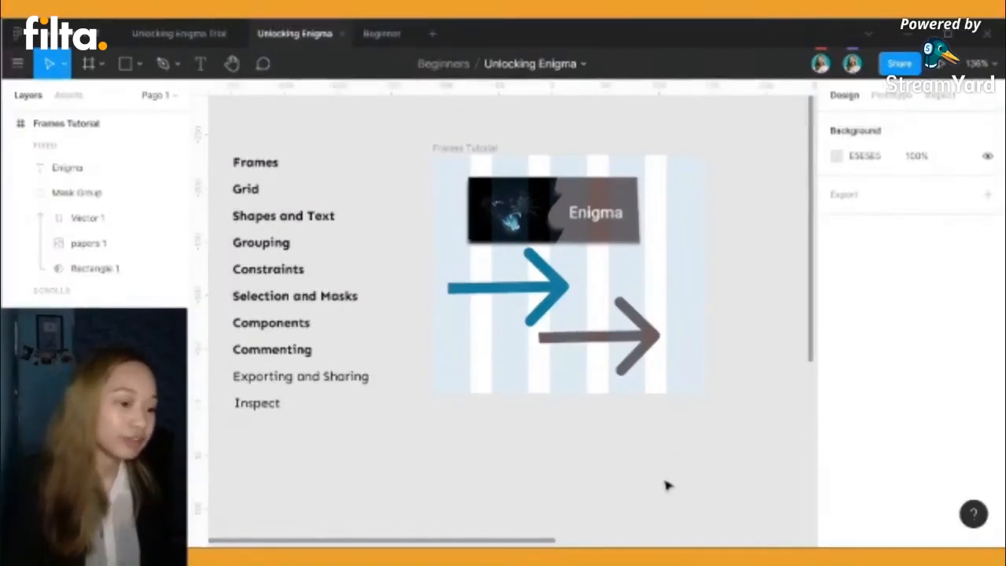
{"action": "scroll", "coordinate": [667, 486], "scroll_direction": "up", "scroll_amount": 1}
{"action": "scroll", "coordinate": [667, 484], "scroll_direction": "down", "scroll_amount": 1}
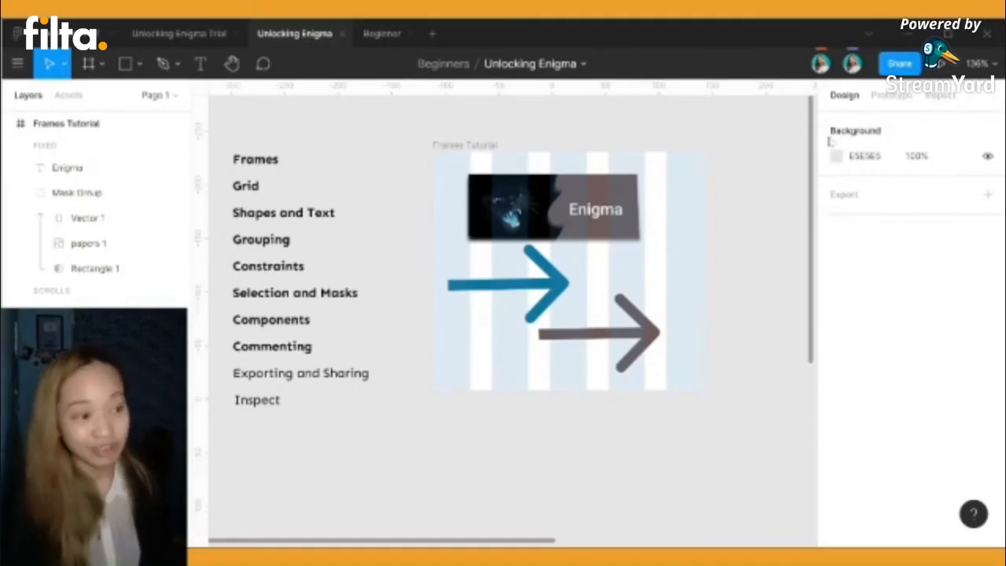
{"action": "key", "text": "shift+1"}
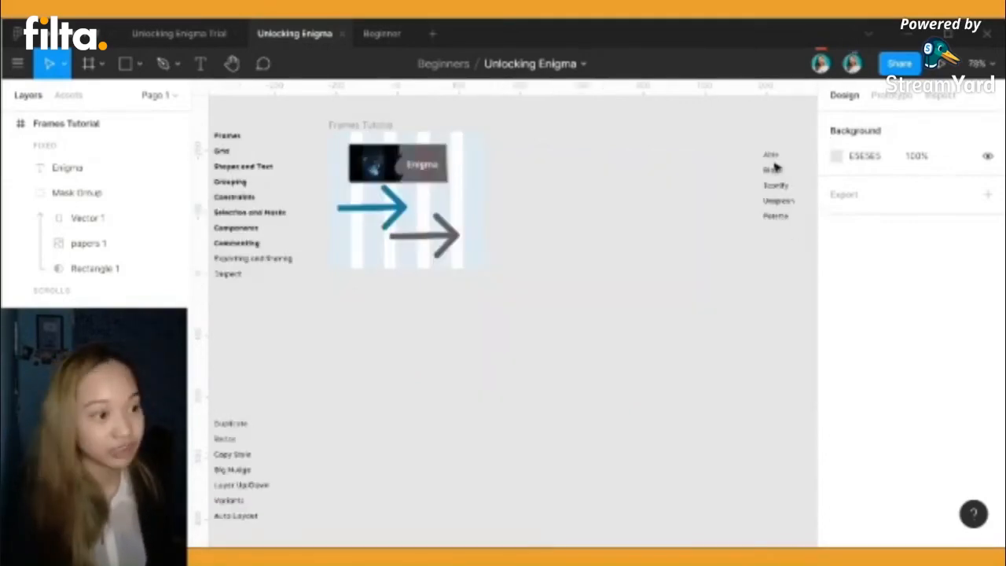
{"action": "left_click", "coordinate": [851, 63]}
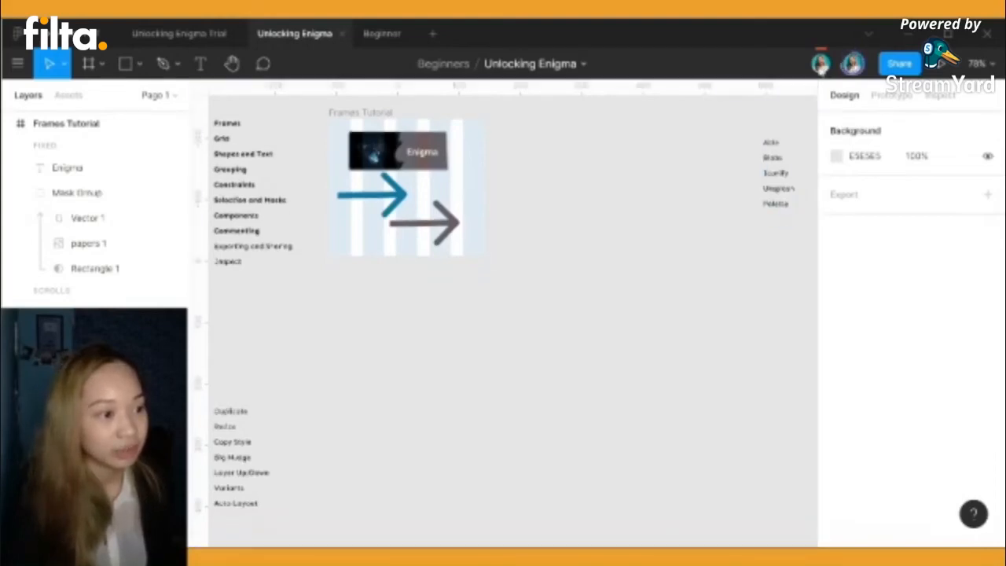
{"action": "left_click", "coordinate": [858, 68]}
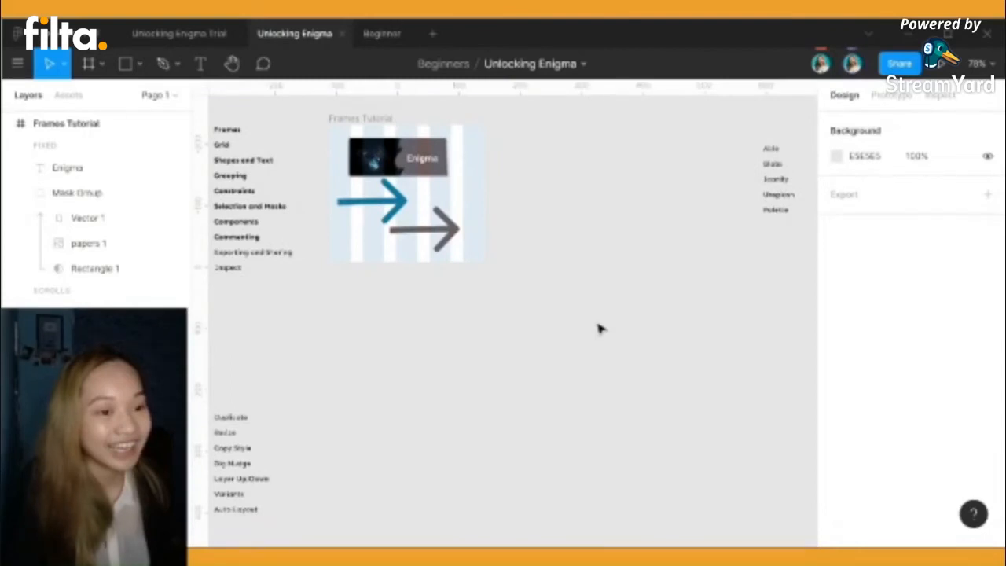
Add the comment "This is too big" on the blue arrow in the Frames Tutorial frame and close its thread
{"action": "scroll", "coordinate": [495, 362], "scroll_direction": "up", "scroll_amount": 2}
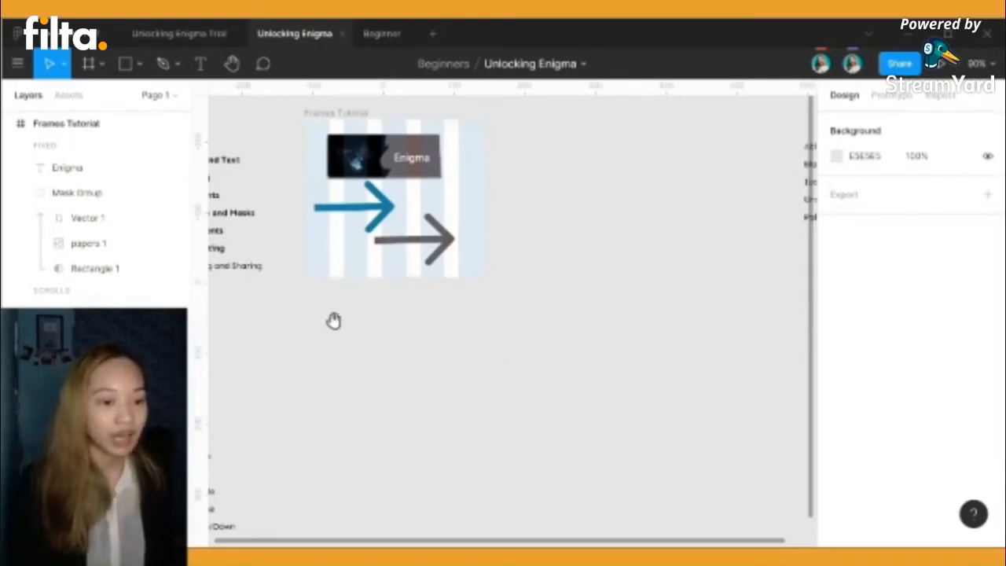
{"action": "left_click_drag", "start_coordinate": [332, 319], "coordinate": [413, 369]}
{"action": "scroll", "coordinate": [458, 422], "scroll_direction": "up", "scroll_amount": 4}
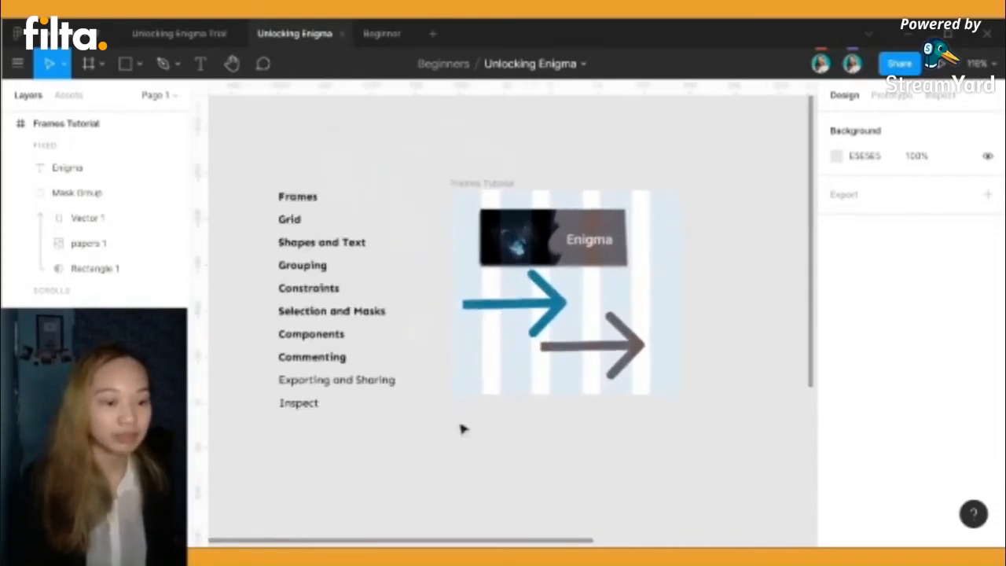
{"action": "key", "text": "c"}
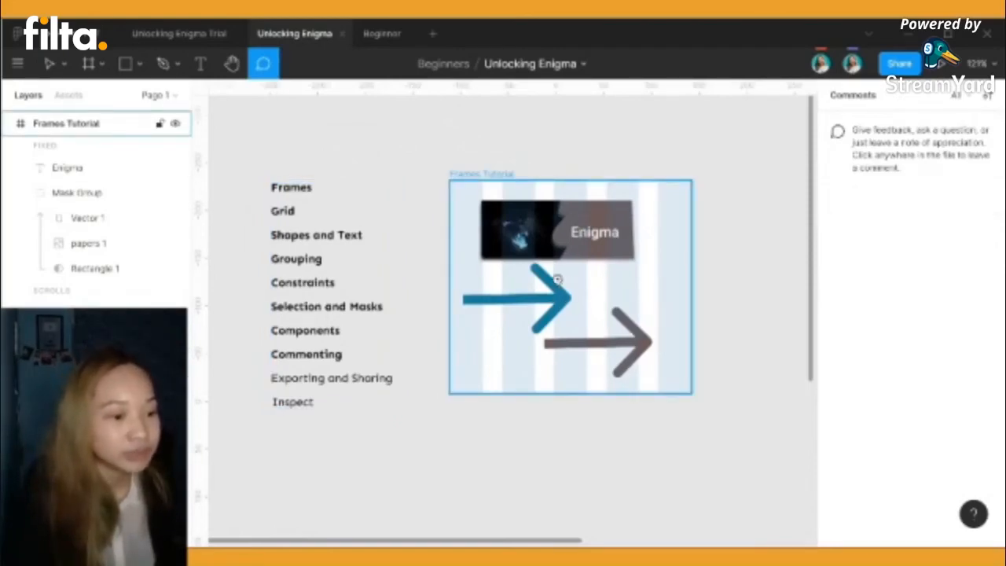
{"action": "left_click", "coordinate": [558, 291]}
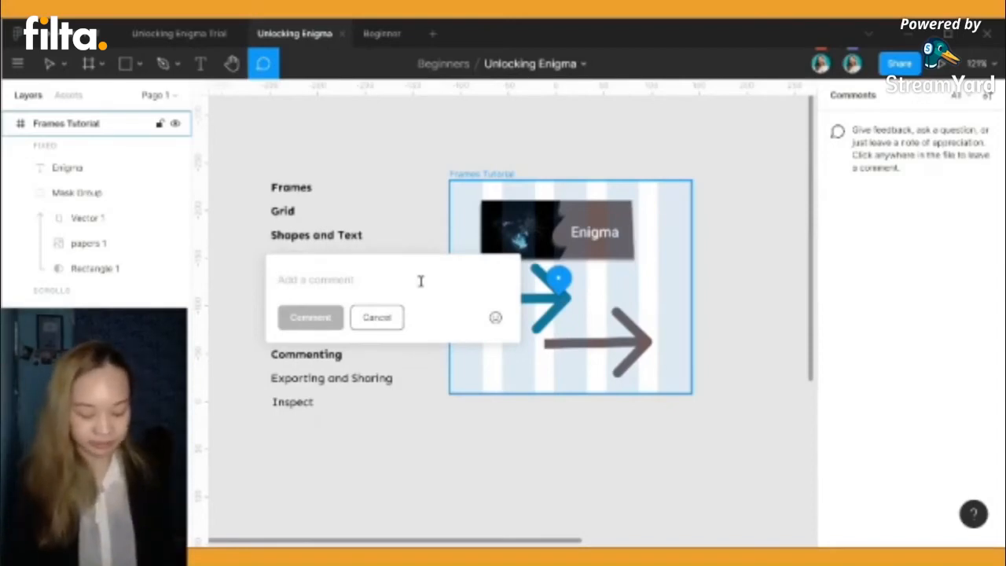
{"action": "type", "text": "This is"}
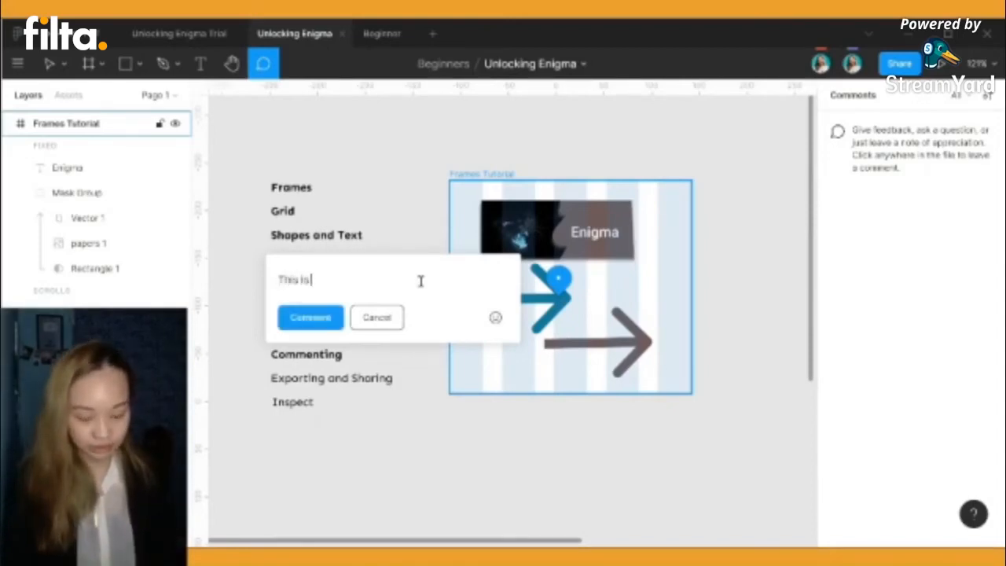
{"action": "type", "text": " loo big"}
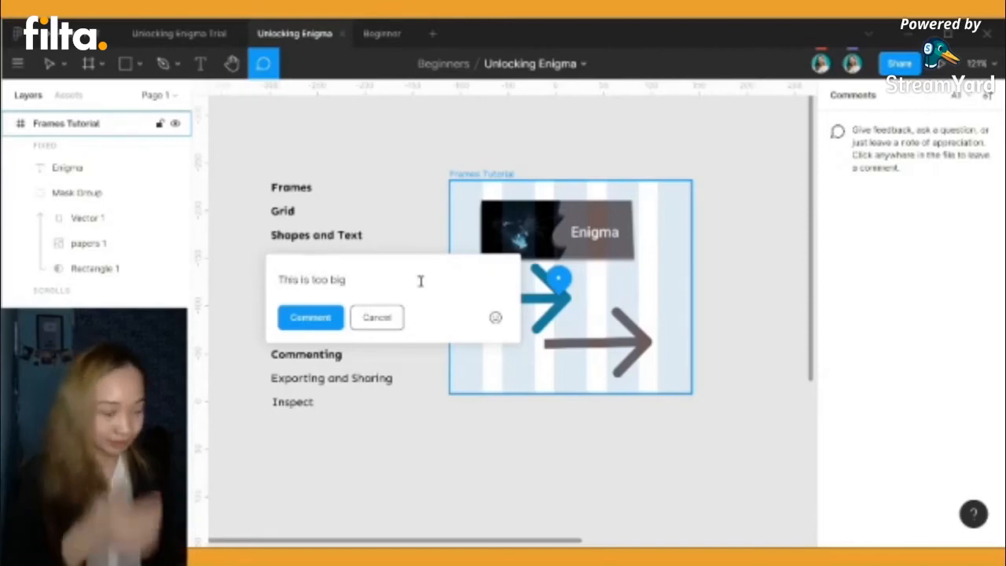
{"action": "left_click", "coordinate": [317, 322]}
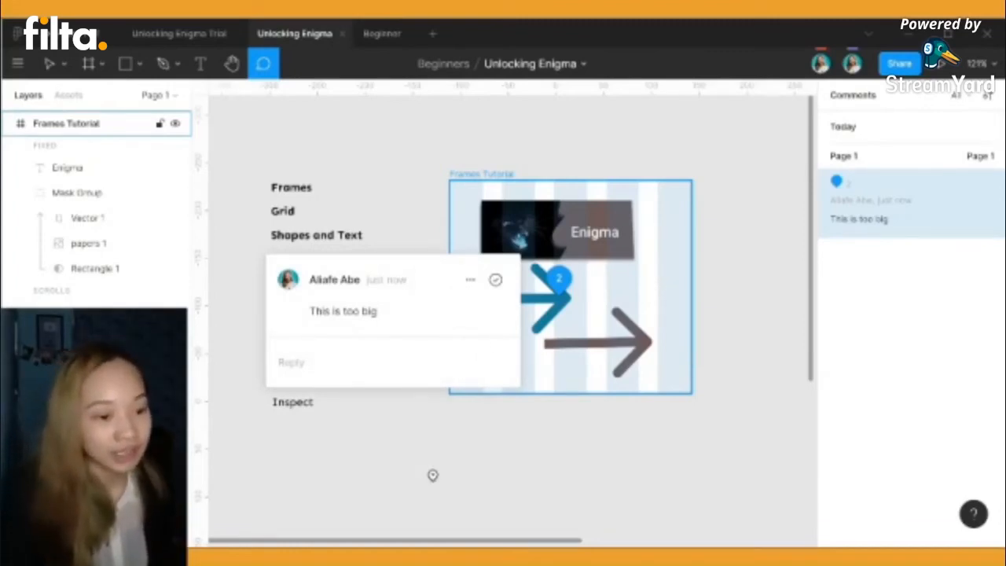
{"action": "left_click", "coordinate": [432, 474]}
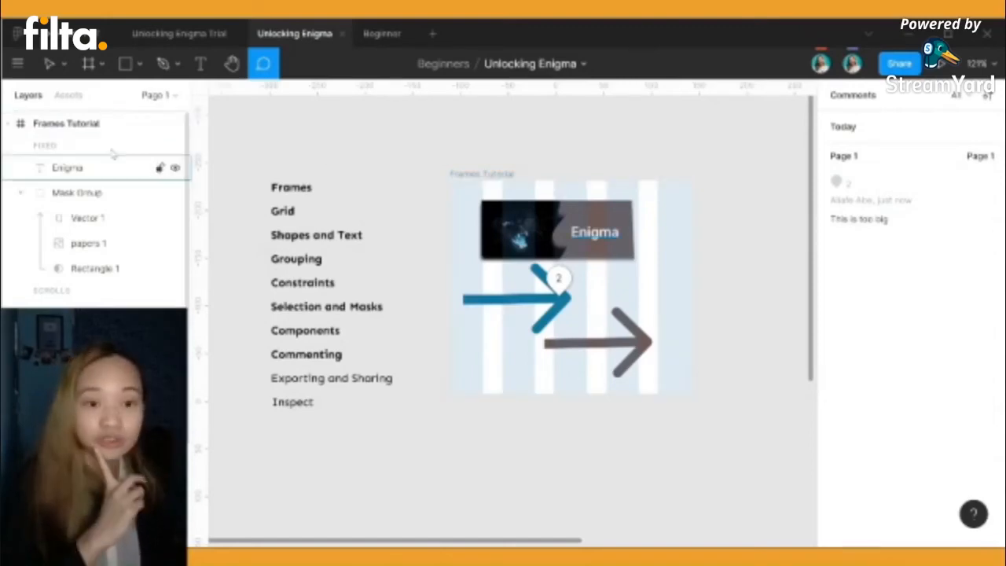
Leave and re-enter comment mode, and filter the comments to Only yours with resolved comments shown
{"action": "left_click", "coordinate": [49, 66]}
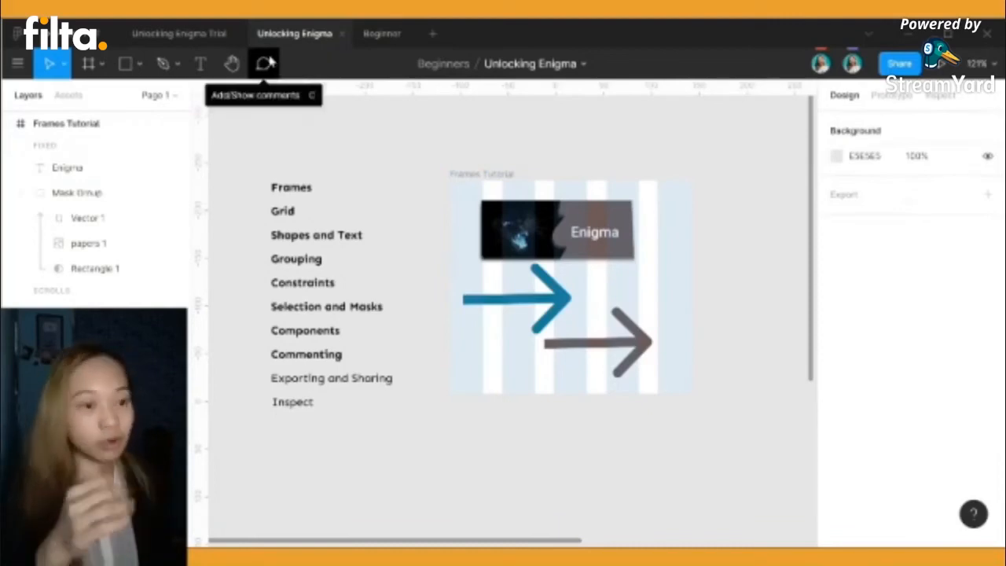
{"action": "left_click", "coordinate": [265, 64]}
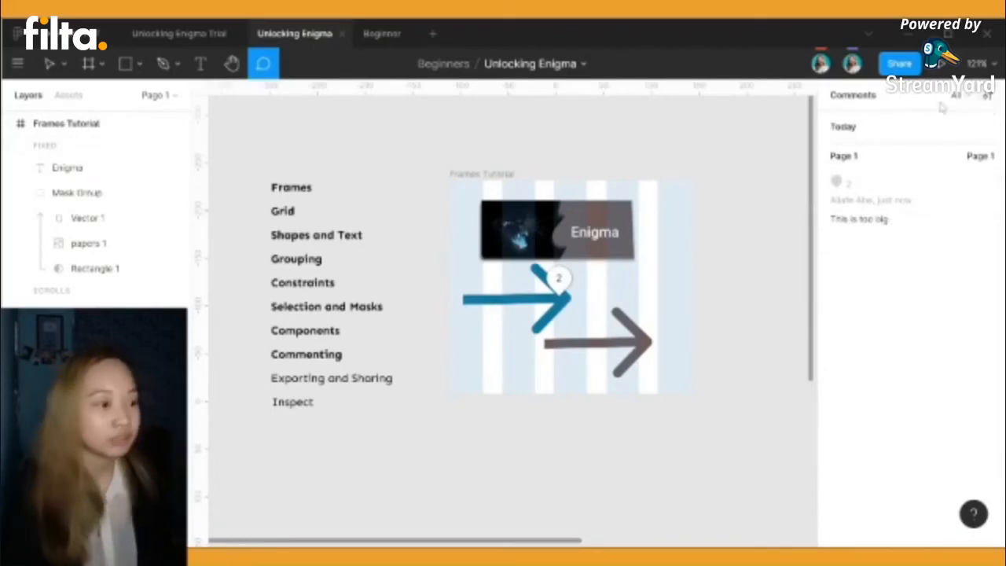
{"action": "left_click", "coordinate": [961, 97]}
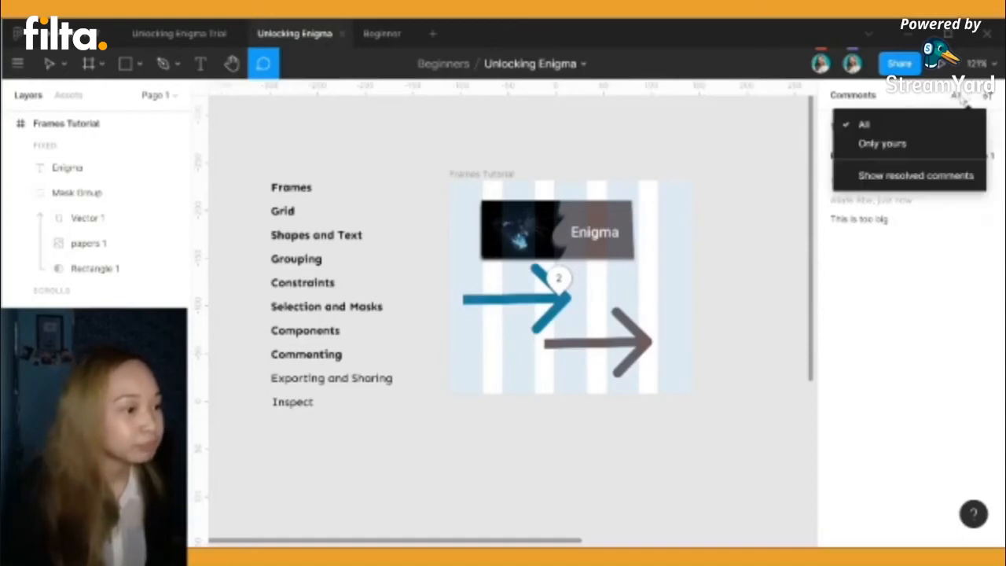
{"action": "left_click", "coordinate": [862, 149]}
{"action": "left_click", "coordinate": [945, 97]}
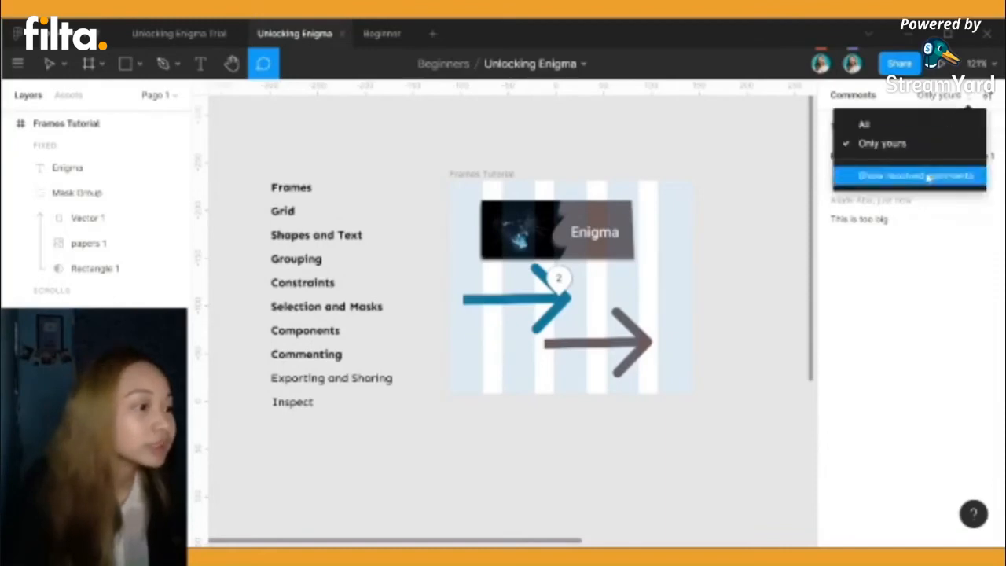
{"action": "left_click", "coordinate": [928, 177]}
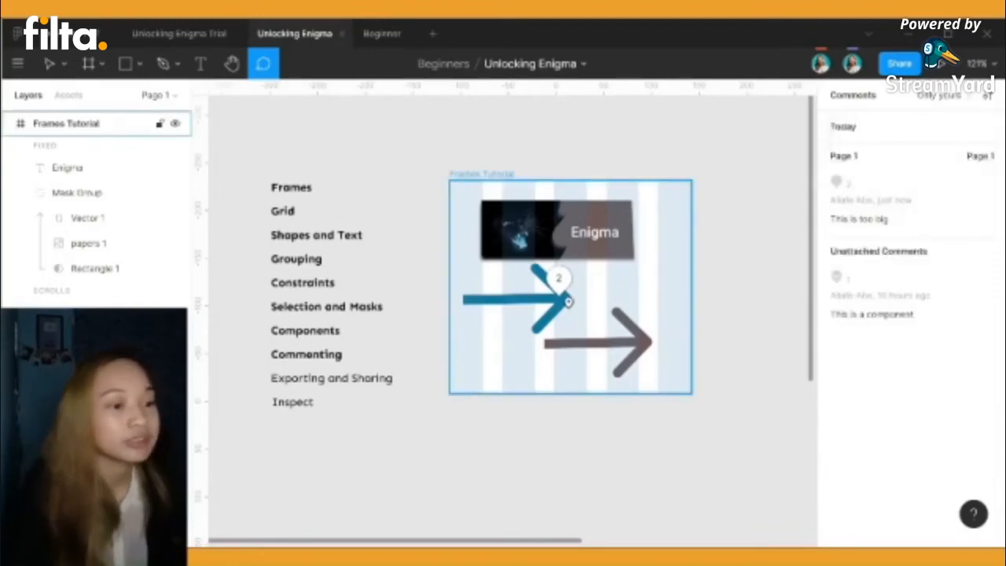
Resolve the "This is too big" comment, and view the earlier unattached comment "This is a component"
{"action": "left_click", "coordinate": [558, 279]}
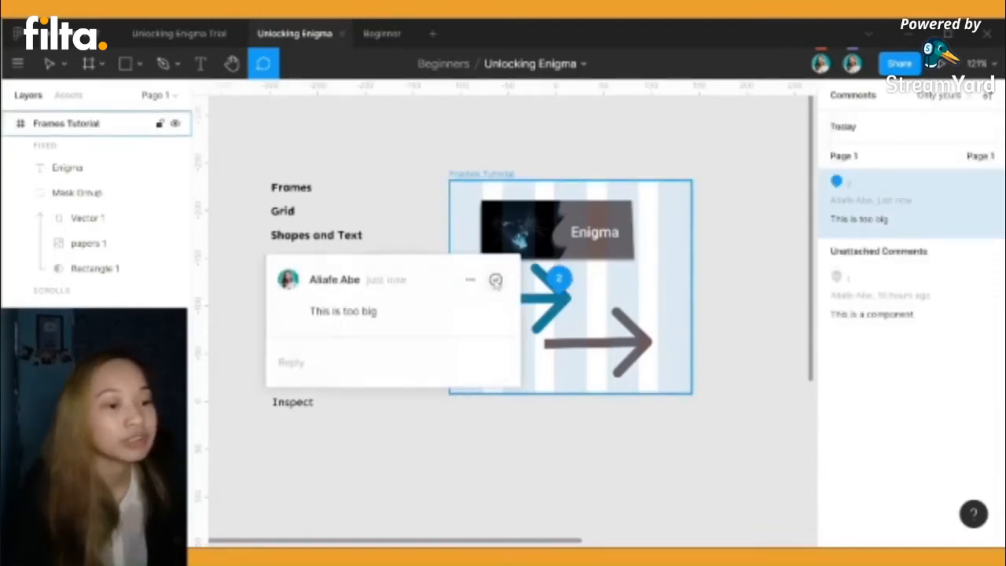
{"action": "left_click", "coordinate": [495, 281]}
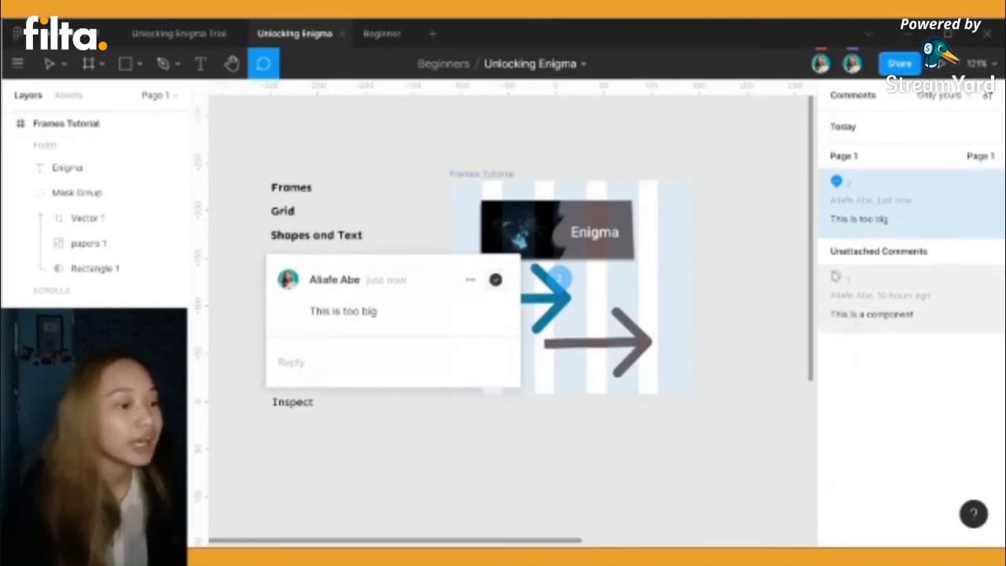
{"action": "left_click", "coordinate": [865, 295]}
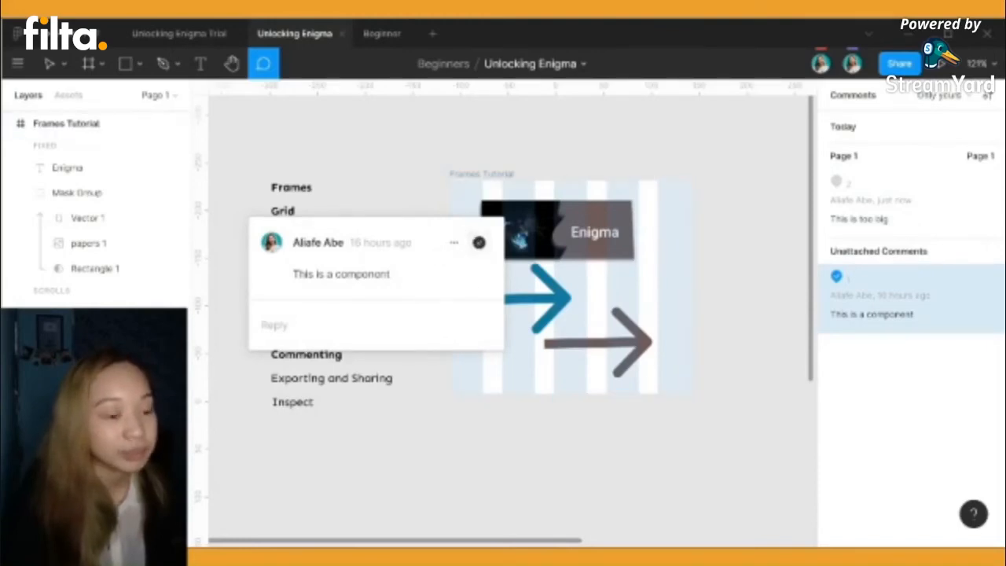
{"action": "left_click", "coordinate": [694, 463]}
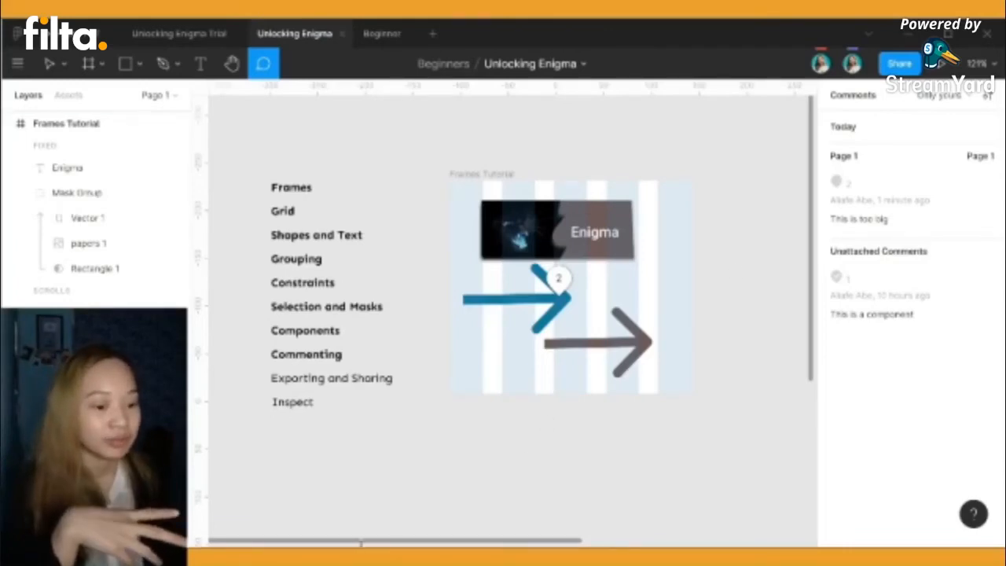
{"action": "mouse_move", "coordinate": [364, 543]}
{"action": "left_mouse_down"}
{"action": "mouse_move", "coordinate": [387, 543]}
{"action": "mouse_move", "coordinate": [315, 543]}
{"action": "mouse_move", "coordinate": [391, 540]}
{"action": "mouse_move", "coordinate": [382, 542]}
{"action": "left_mouse_up"}
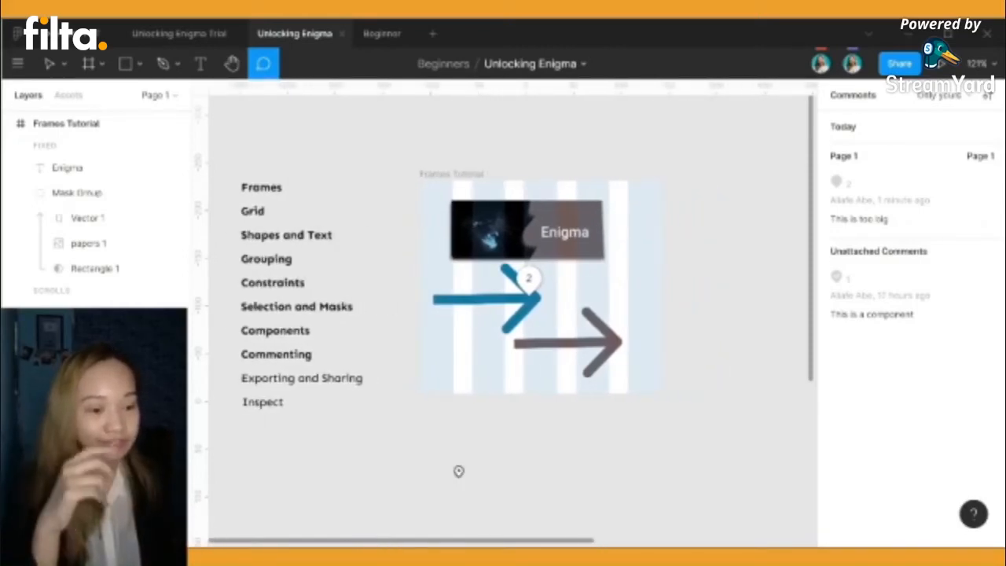
{"action": "left_click", "coordinate": [458, 469]}
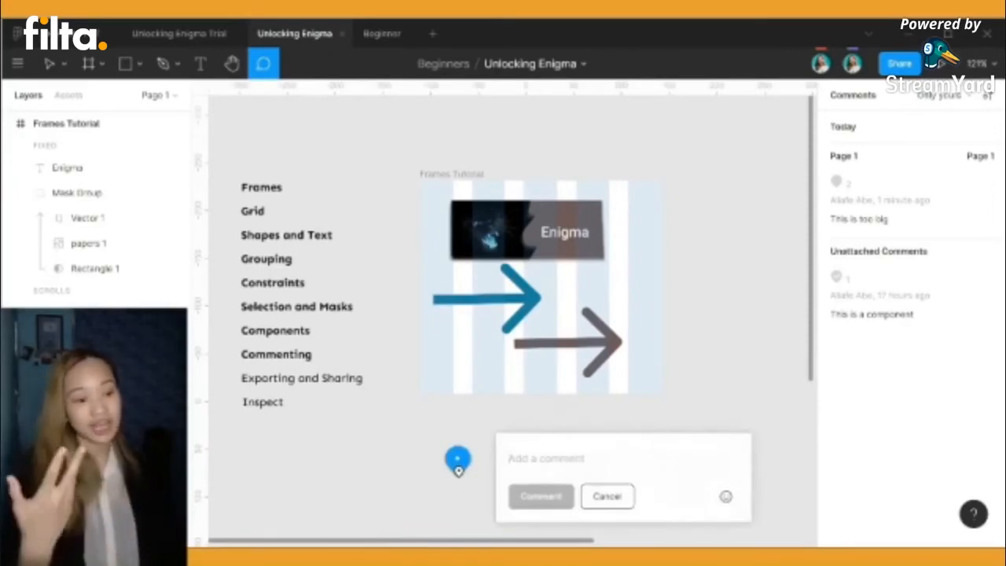
{"action": "left_click", "coordinate": [608, 492]}
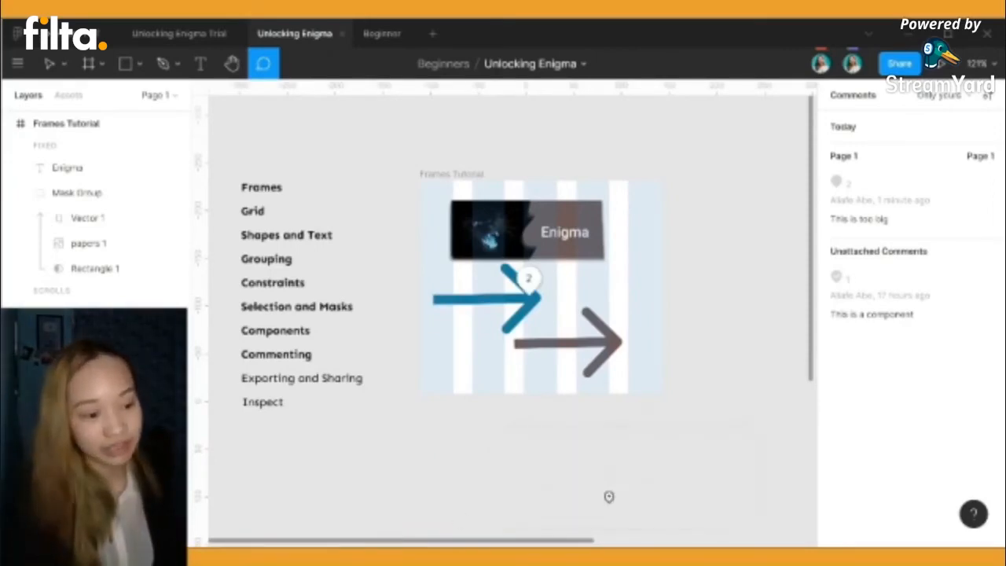
{"action": "scroll", "coordinate": [595, 464], "scroll_direction": "up", "scroll_amount": 1}
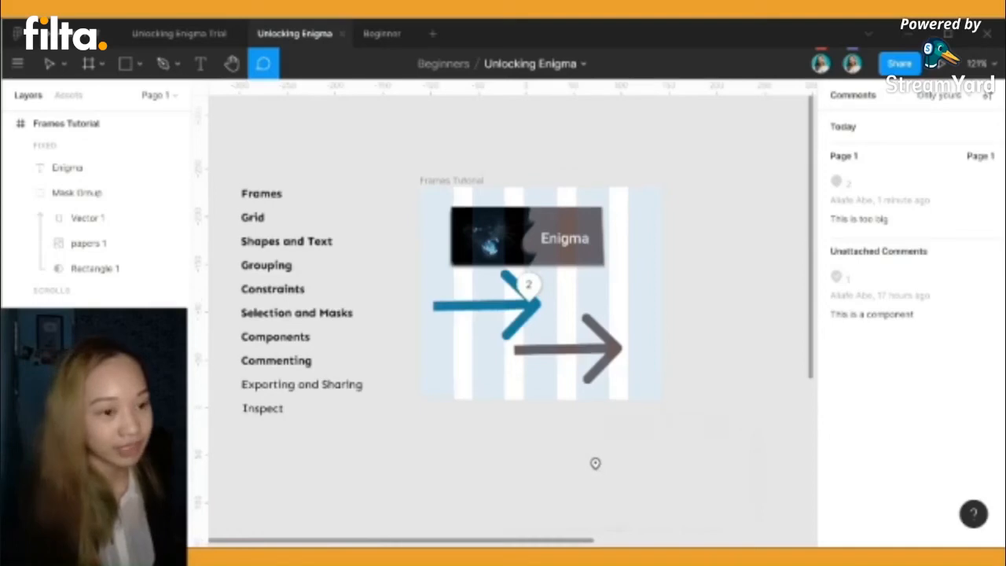
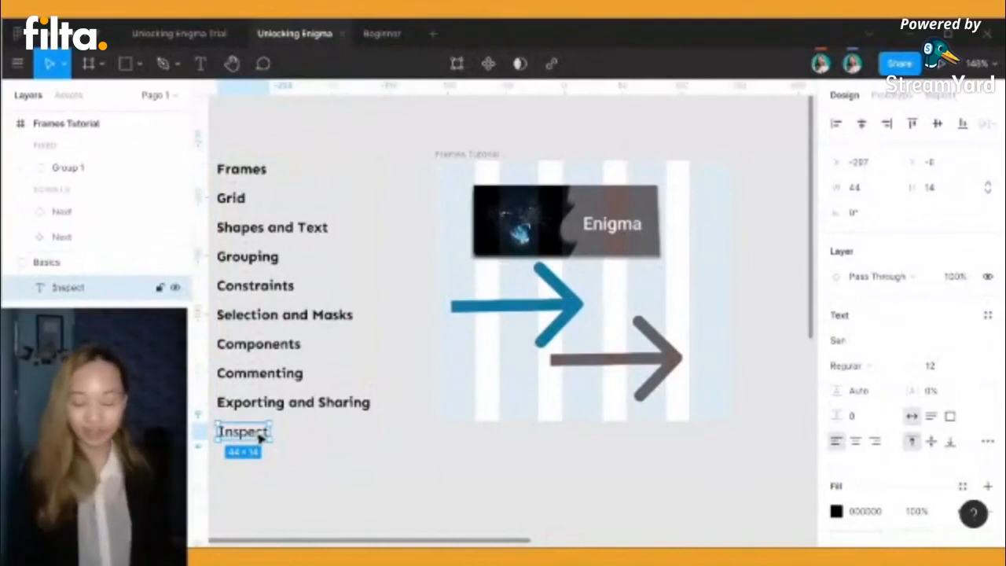
Make the Inspect entry in the topic list bold and deselect it
{"action": "key", "text": "ctrl+b"}
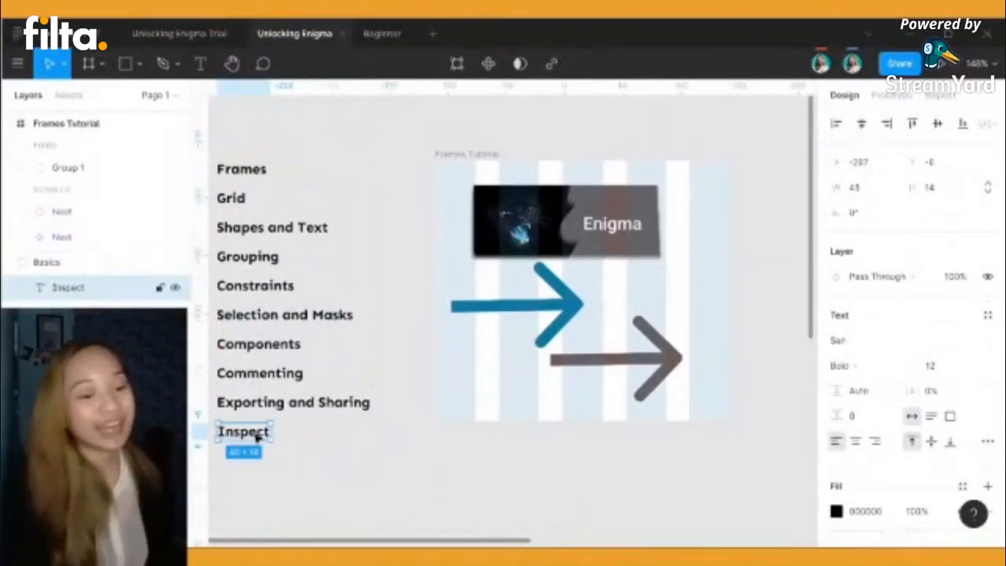
{"action": "left_click", "coordinate": [481, 493]}
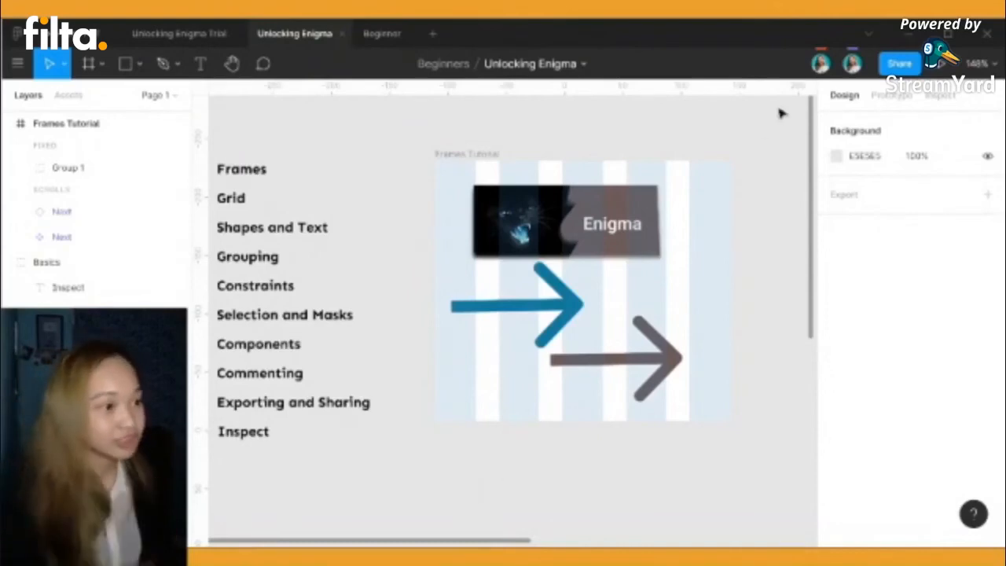
Inspect the Enigma banner group's properties and view its generated code as iOS and Android
{"action": "left_click", "coordinate": [926, 105]}
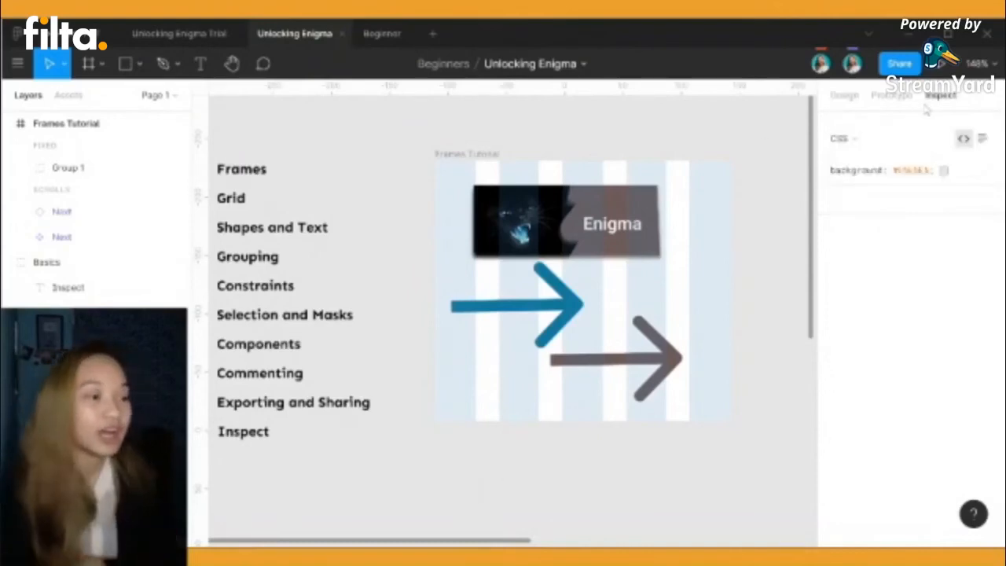
{"action": "left_click", "coordinate": [613, 224]}
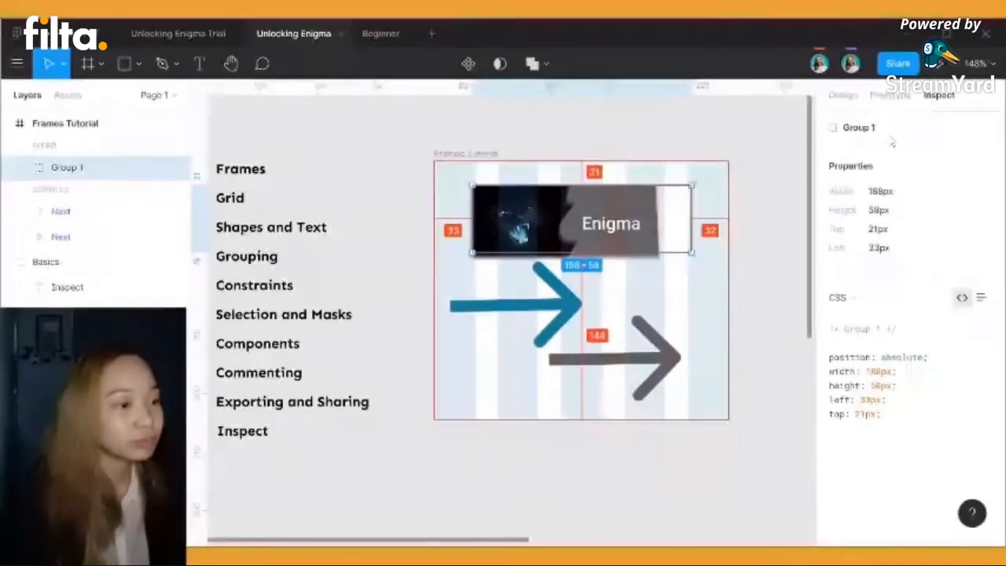
{"action": "left_click", "coordinate": [849, 302]}
{"action": "left_click", "coordinate": [831, 313]}
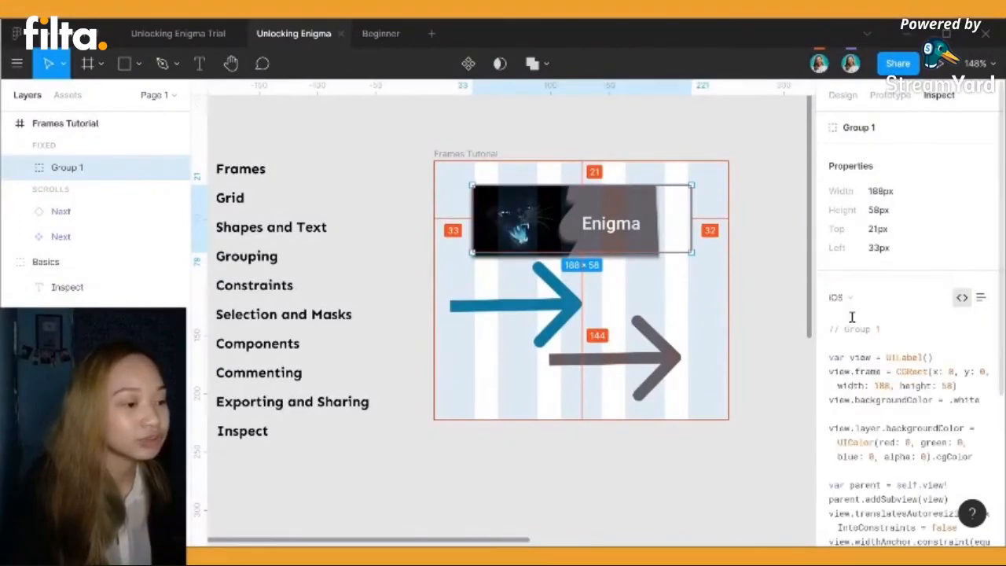
{"action": "left_click", "coordinate": [831, 305]}
{"action": "left_click", "coordinate": [848, 314]}
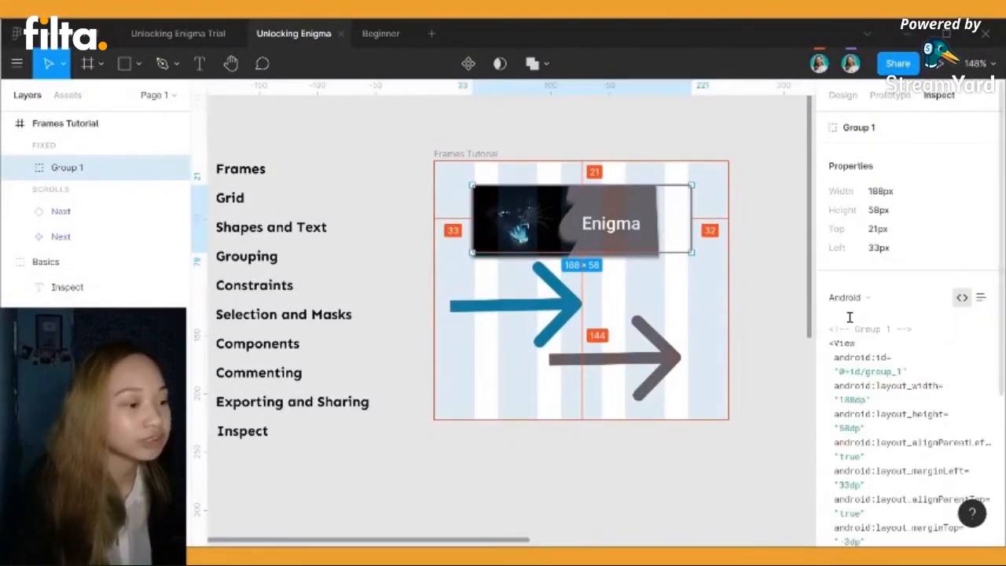
Read through the banner group's Android code and switch the code language back to CSS
{"action": "scroll", "coordinate": [884, 361], "scroll_direction": "down", "scroll_amount": 2}
{"action": "scroll", "coordinate": [884, 360], "scroll_direction": "up", "scroll_amount": 2}
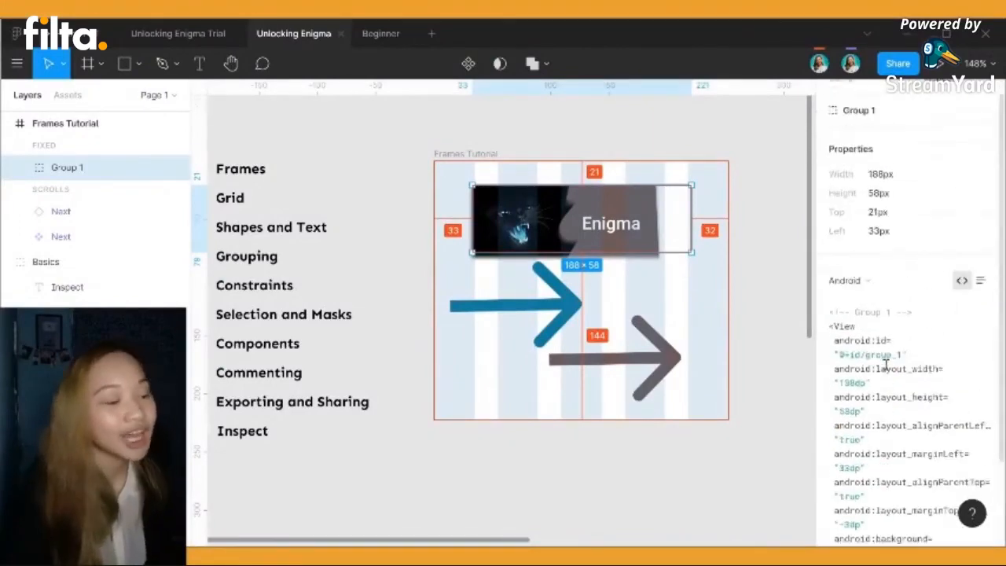
{"action": "scroll", "coordinate": [884, 351], "scroll_direction": "down", "scroll_amount": 2}
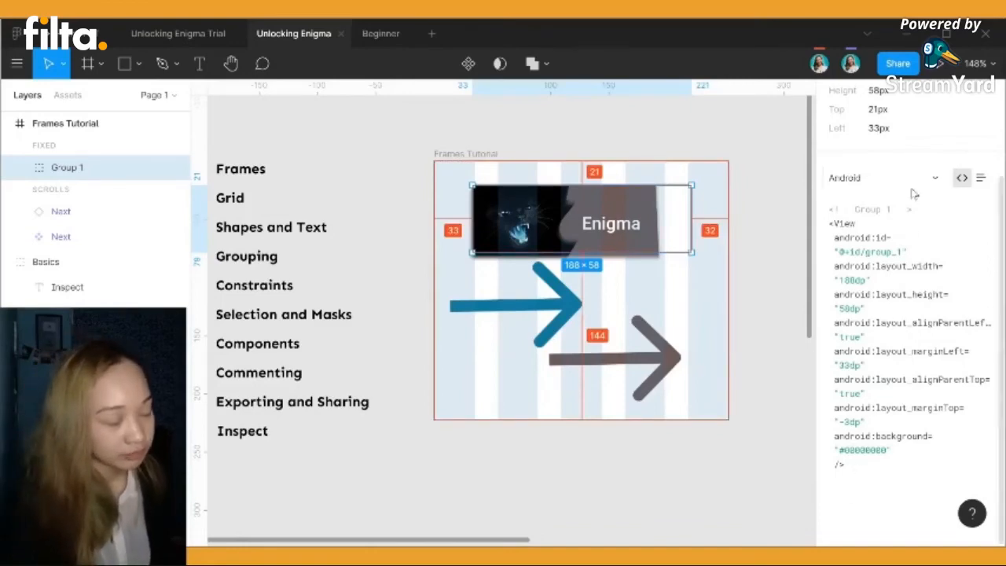
{"action": "scroll", "coordinate": [914, 194], "scroll_direction": "up", "scroll_amount": 3}
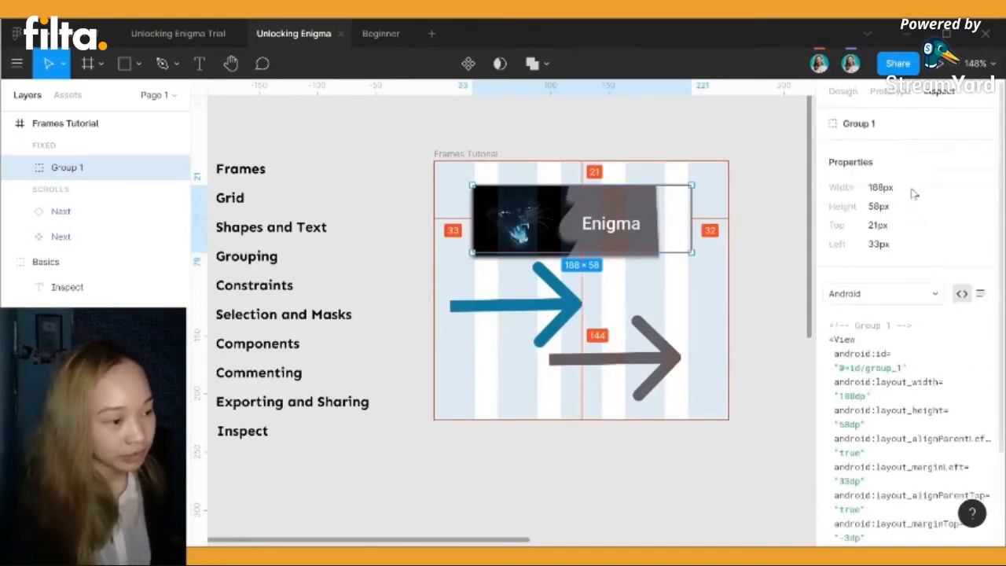
{"action": "left_click", "coordinate": [905, 307]}
{"action": "left_click", "coordinate": [864, 261]}
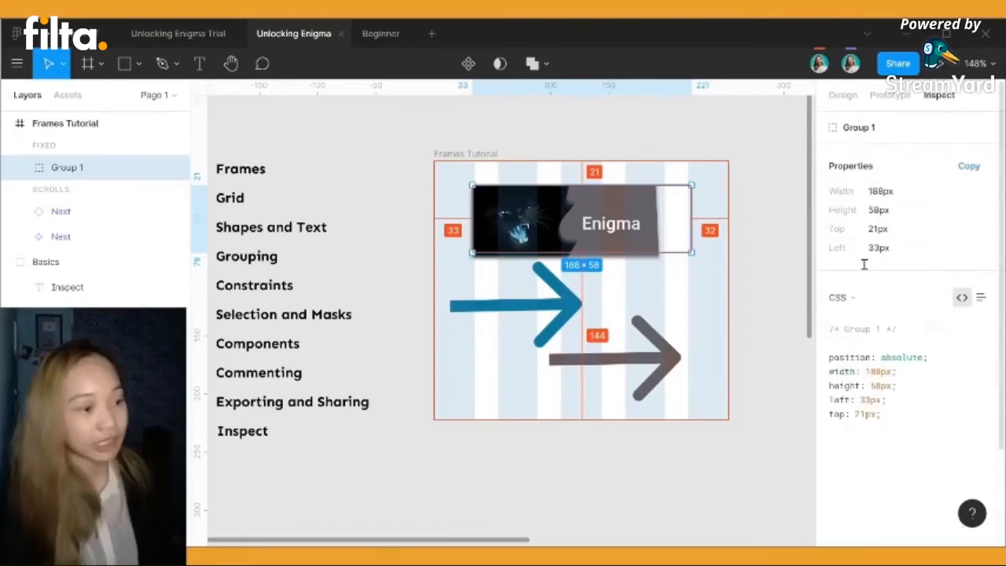
Deselect the banner group and review the code language options, keeping CSS
{"action": "left_click", "coordinate": [642, 469]}
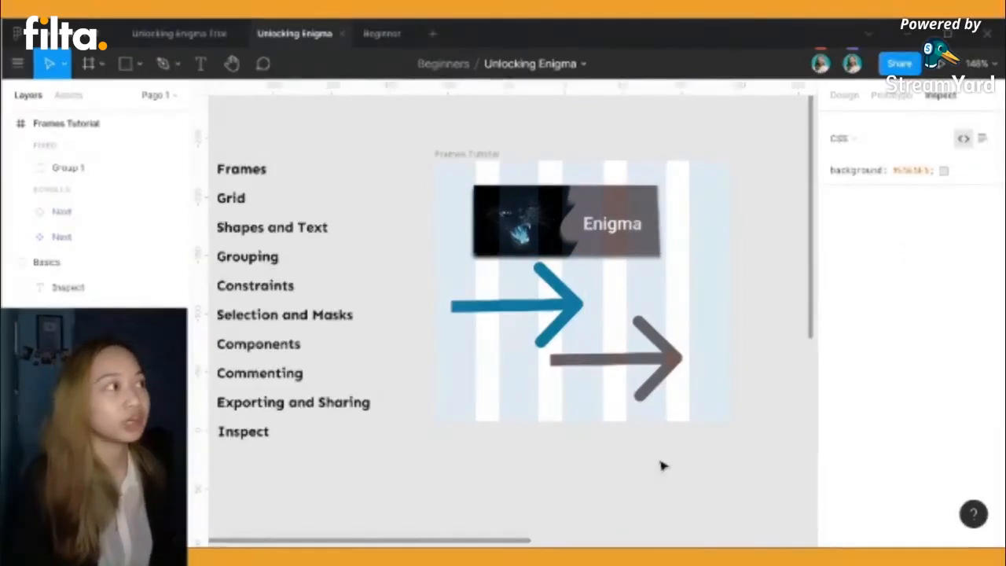
{"action": "scroll", "coordinate": [663, 466], "scroll_direction": "up", "scroll_amount": 1}
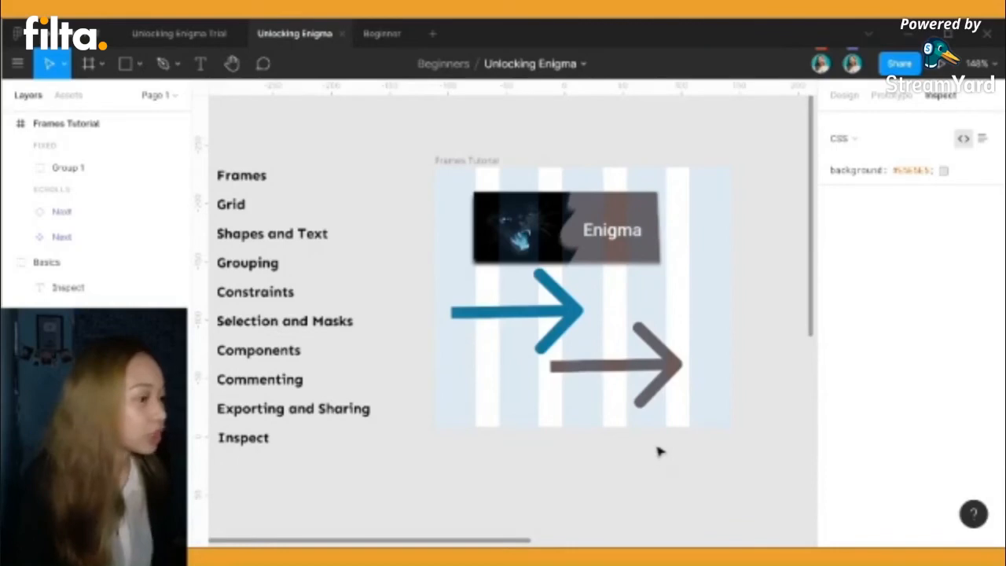
{"action": "scroll", "coordinate": [659, 451], "scroll_direction": "down", "scroll_amount": 2}
{"action": "scroll", "coordinate": [658, 451], "scroll_direction": "up", "scroll_amount": 3}
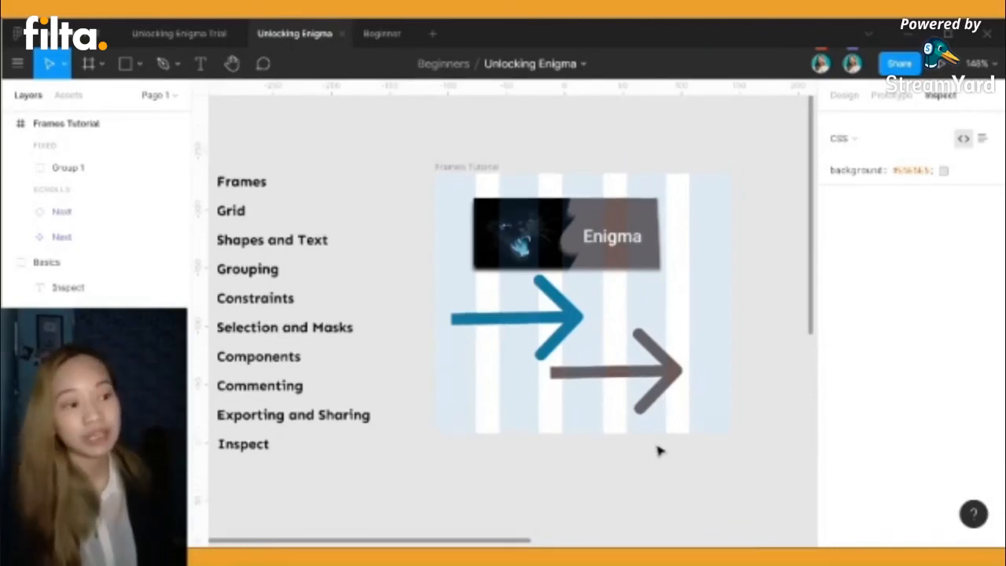
{"action": "scroll", "coordinate": [659, 452], "scroll_direction": "up", "scroll_amount": 2}
{"action": "scroll", "coordinate": [659, 451], "scroll_direction": "down", "scroll_amount": 6}
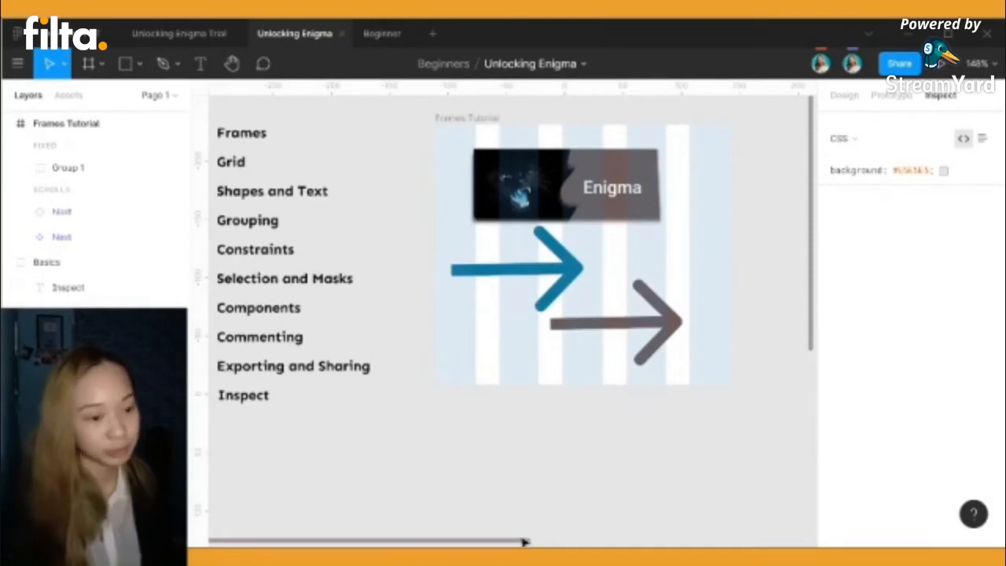
{"action": "left_click_drag", "start_coordinate": [525, 542], "coordinate": [481, 543]}
{"action": "left_click", "coordinate": [860, 149]}
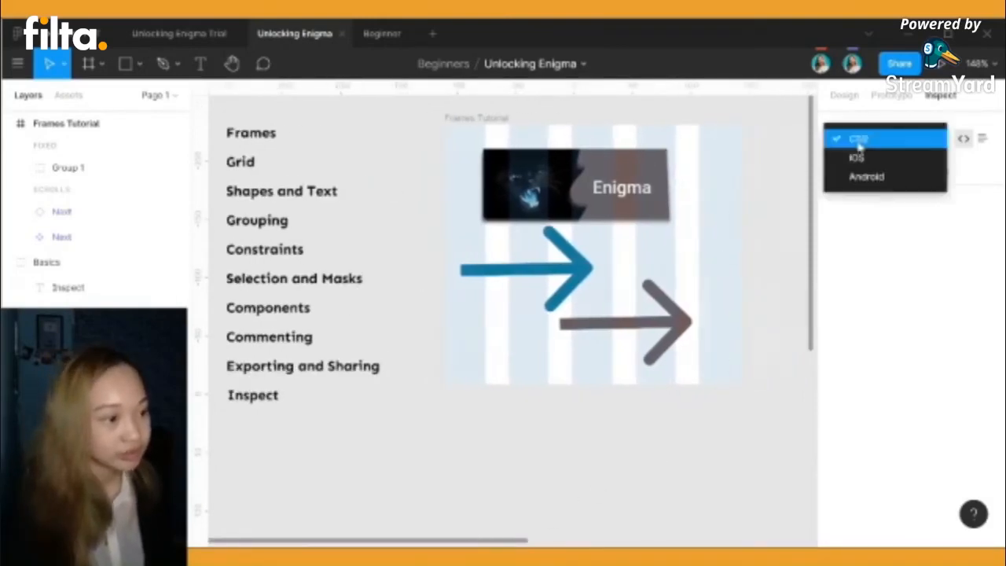
{"action": "left_click", "coordinate": [860, 148]}
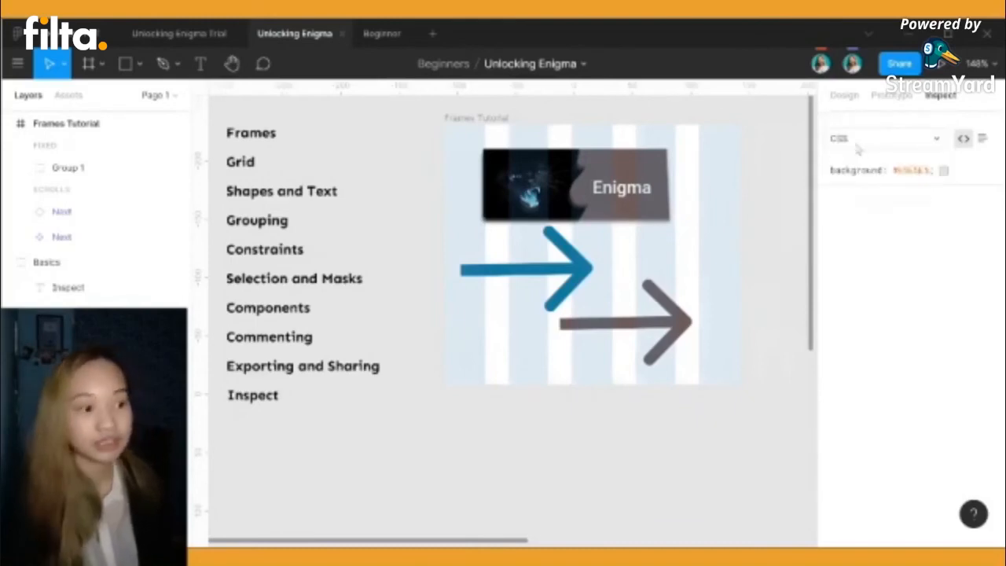
{"action": "scroll", "coordinate": [666, 428], "scroll_direction": "up", "scroll_amount": 1}
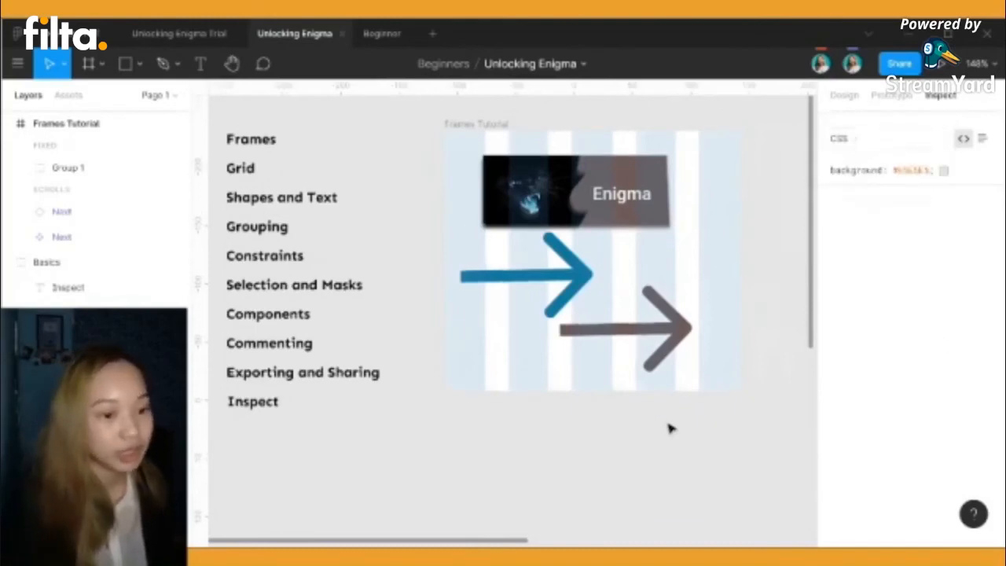
{"action": "scroll", "coordinate": [678, 430], "scroll_direction": "up", "scroll_amount": 1}
{"action": "scroll", "coordinate": [678, 430], "scroll_direction": "down", "scroll_amount": 1}
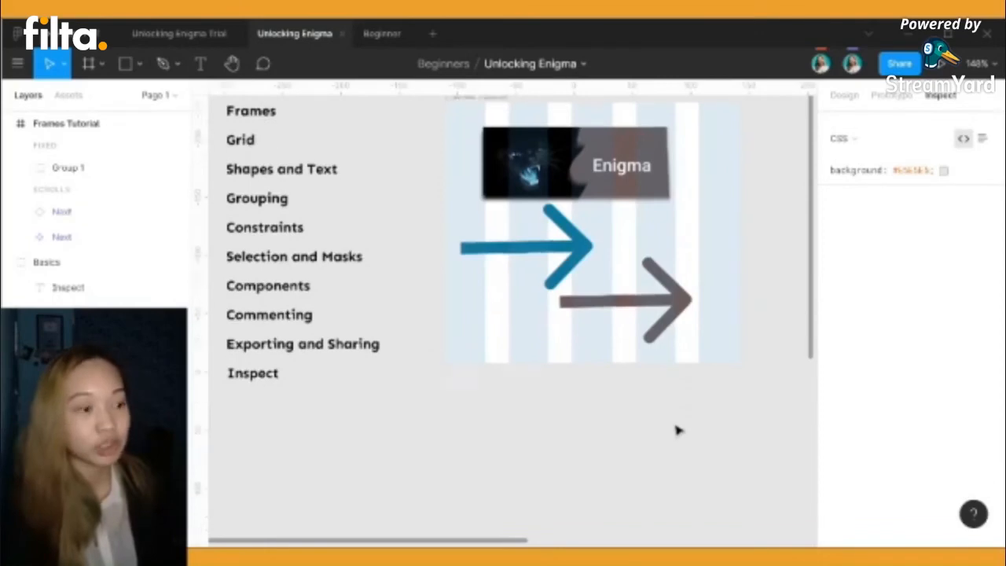
{"action": "scroll", "coordinate": [678, 429], "scroll_direction": "up", "scroll_amount": 1}
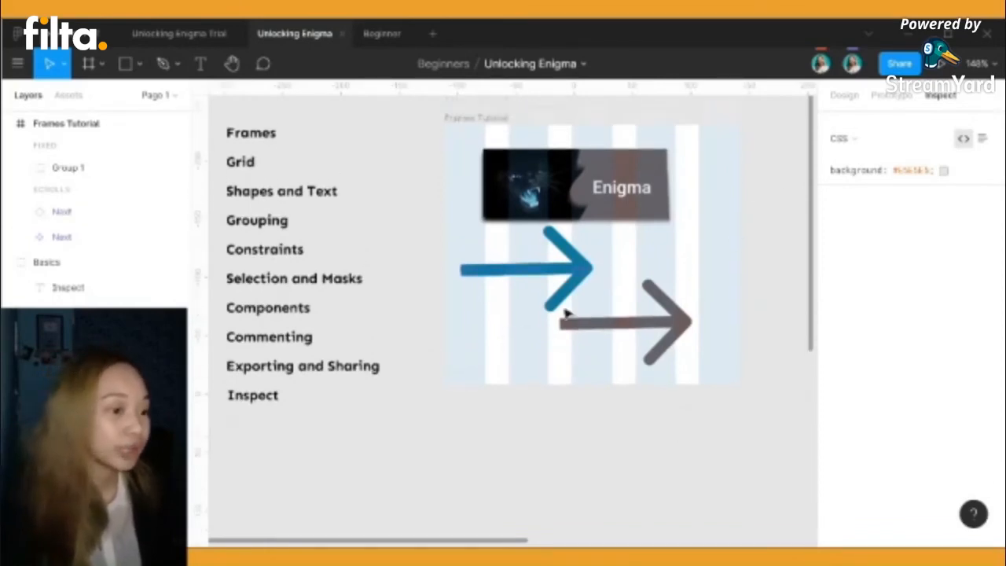
Inspect the blue arrow component's CSS, view it as a property list and as code, and return to its design properties
{"action": "left_click", "coordinate": [95, 240]}
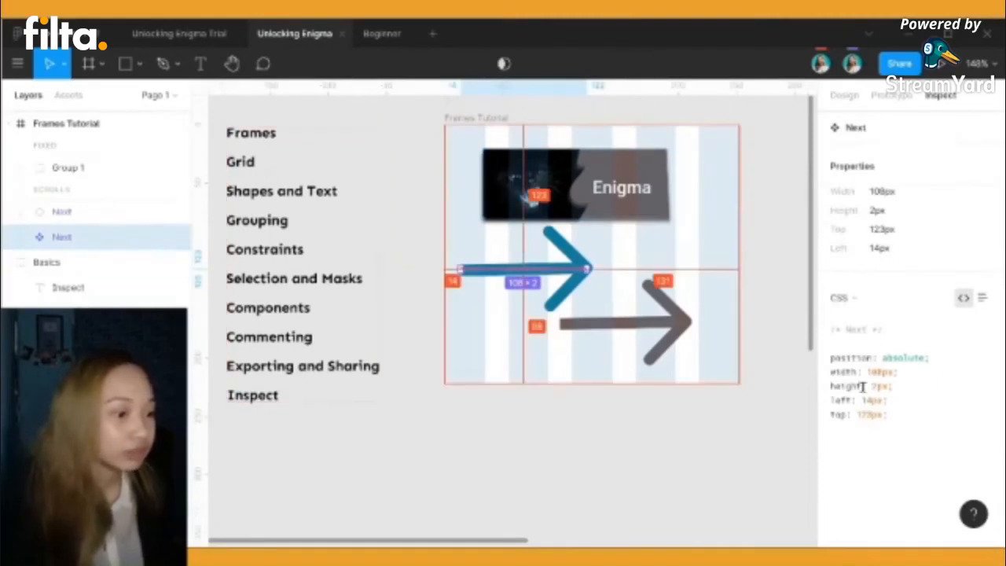
{"action": "left_click_drag", "start_coordinate": [918, 412], "coordinate": [830, 385]}
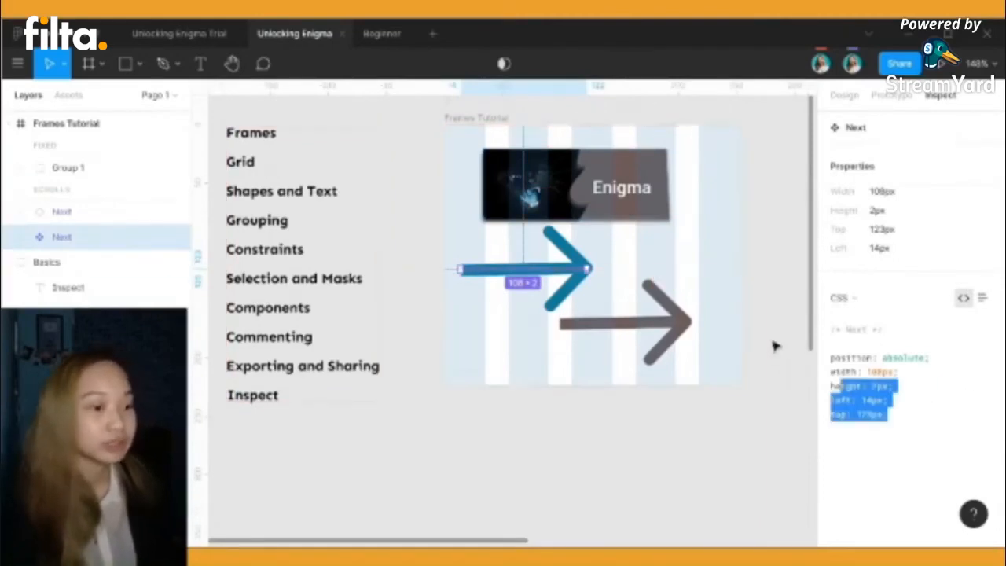
{"action": "left_click", "coordinate": [981, 298]}
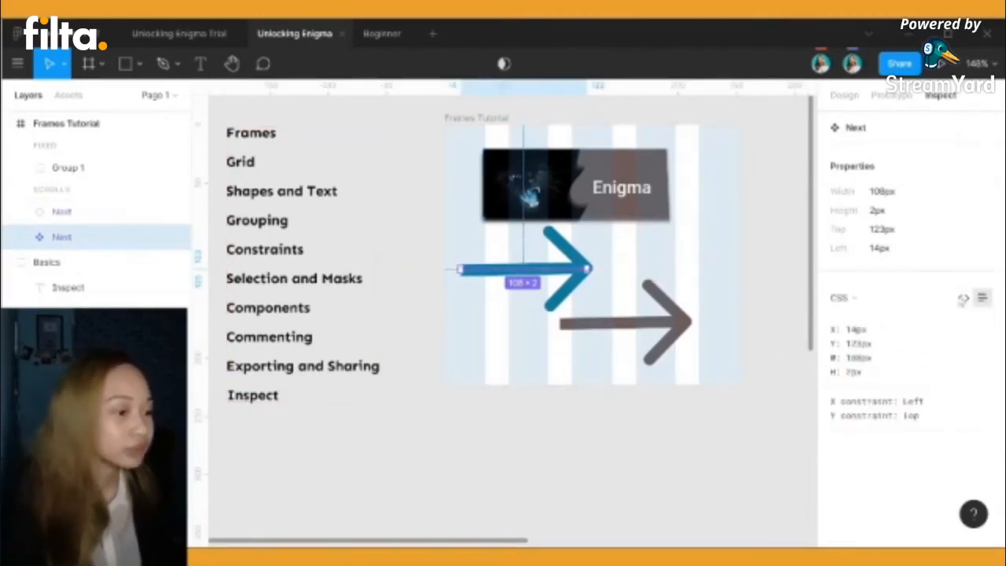
{"action": "left_click", "coordinate": [962, 298]}
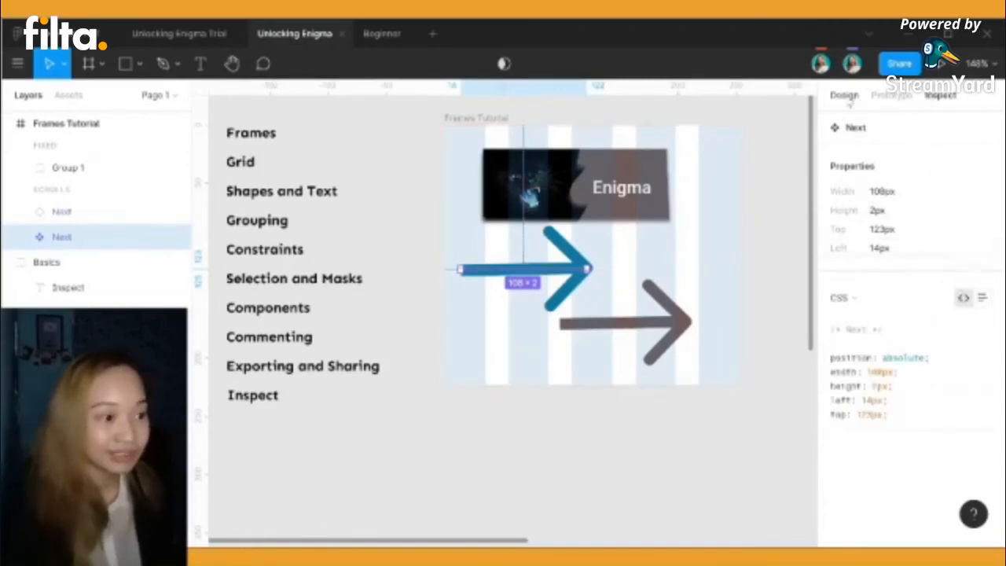
{"action": "left_click", "coordinate": [844, 95]}
Draw a new frame 161 × 207 beside the topic list that starts with Duplicate, and deselect it
{"action": "scroll", "coordinate": [300, 503], "scroll_direction": "up", "scroll_amount": 1}
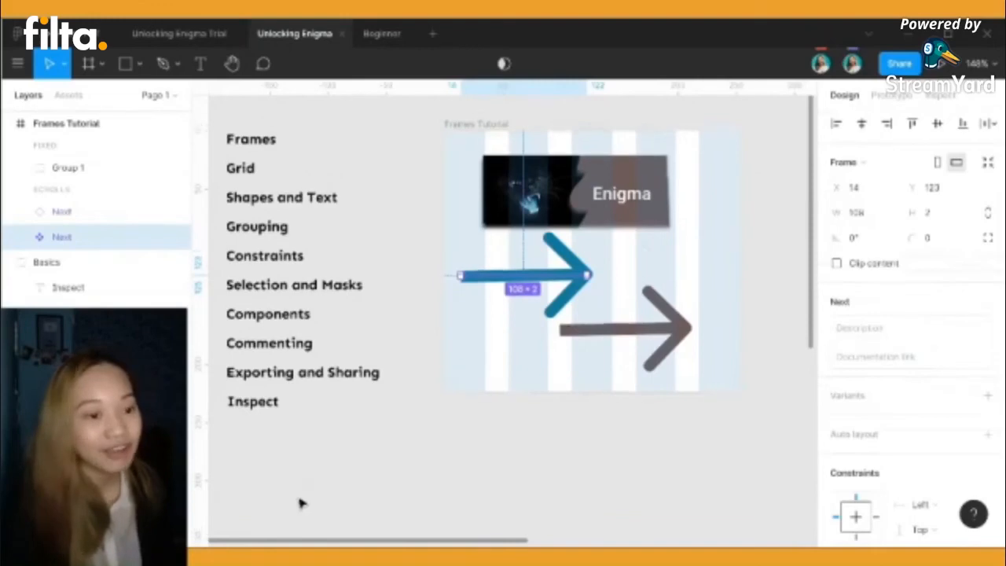
{"action": "scroll", "coordinate": [311, 499], "scroll_direction": "down", "scroll_amount": 10}
{"action": "scroll", "coordinate": [318, 499], "scroll_direction": "up", "scroll_amount": 1}
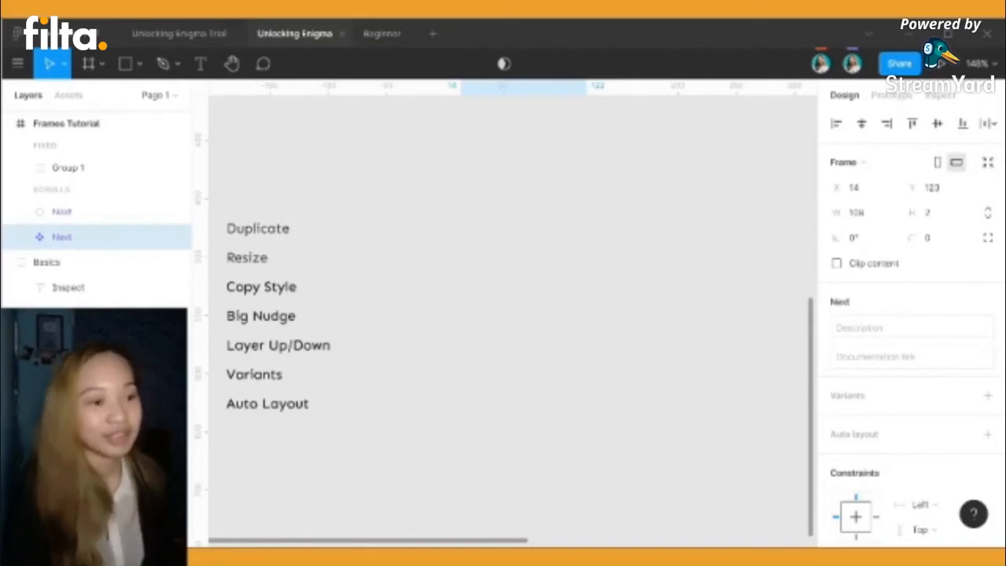
{"action": "scroll", "coordinate": [443, 343], "scroll_direction": "down", "scroll_amount": 2}
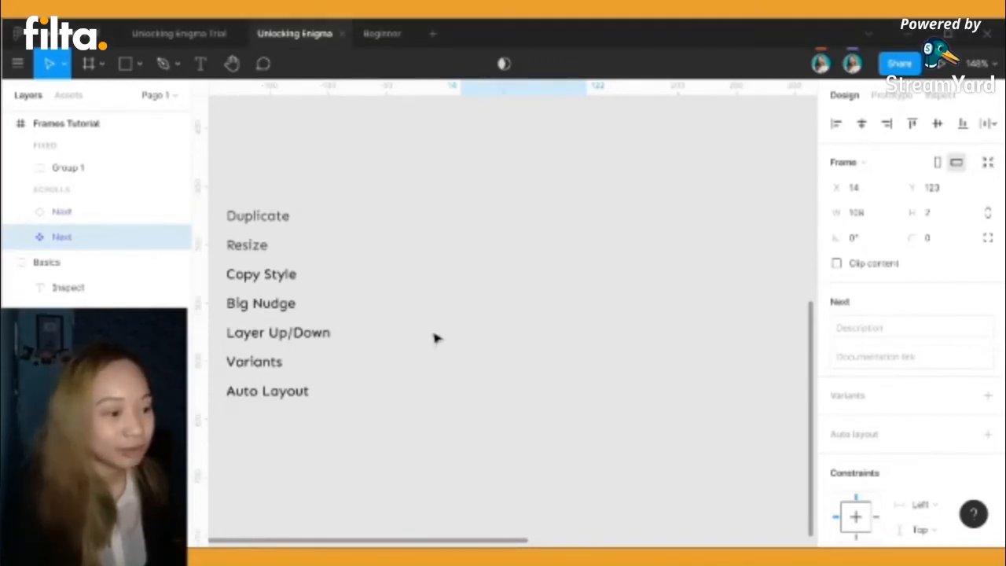
{"action": "scroll", "coordinate": [450, 347], "scroll_direction": "up", "scroll_amount": 3}
{"action": "scroll", "coordinate": [450, 348], "scroll_direction": "down", "scroll_amount": 3}
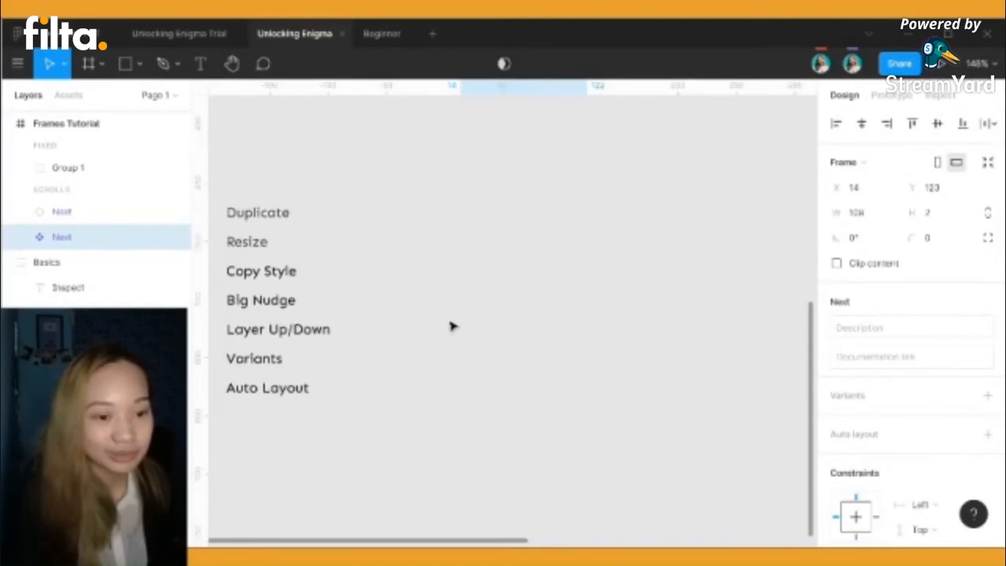
{"action": "scroll", "coordinate": [385, 330], "scroll_direction": "down", "scroll_amount": 1}
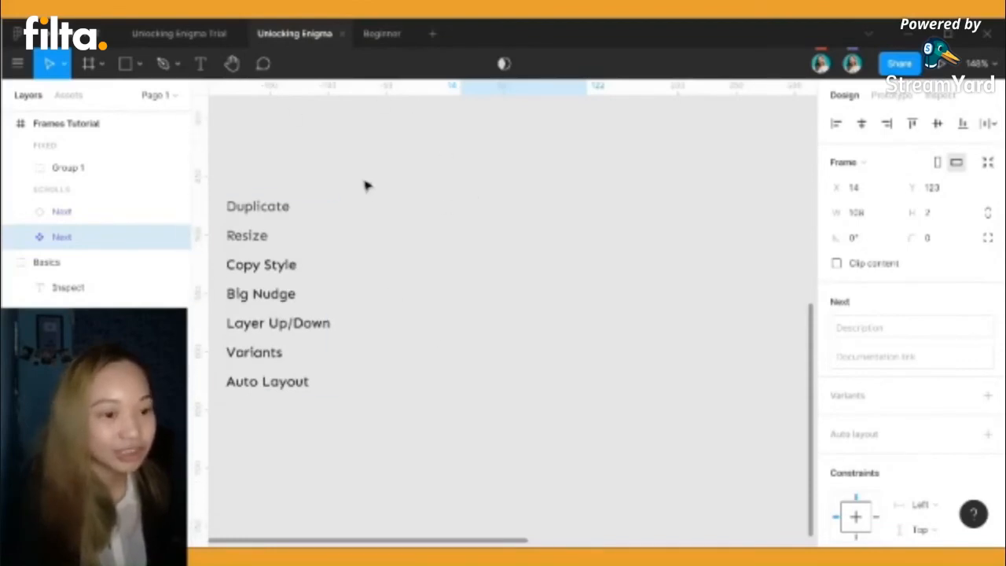
{"action": "scroll", "coordinate": [369, 187], "scroll_direction": "up", "scroll_amount": 8}
{"action": "scroll", "coordinate": [382, 191], "scroll_direction": "down", "scroll_amount": 5}
{"action": "left_click", "coordinate": [79, 50]}
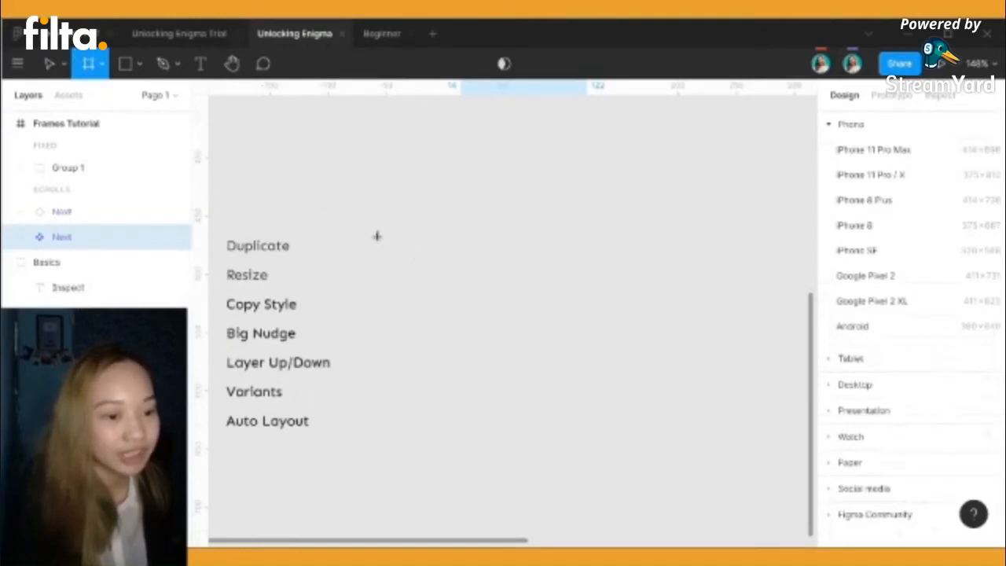
{"action": "mouse_move", "coordinate": [377, 236]}
{"action": "left_mouse_down"}
{"action": "mouse_move", "coordinate": [814, 499]}
{"action": "mouse_move", "coordinate": [539, 409]}
{"action": "mouse_move", "coordinate": [446, 478]}
{"action": "left_mouse_up"}
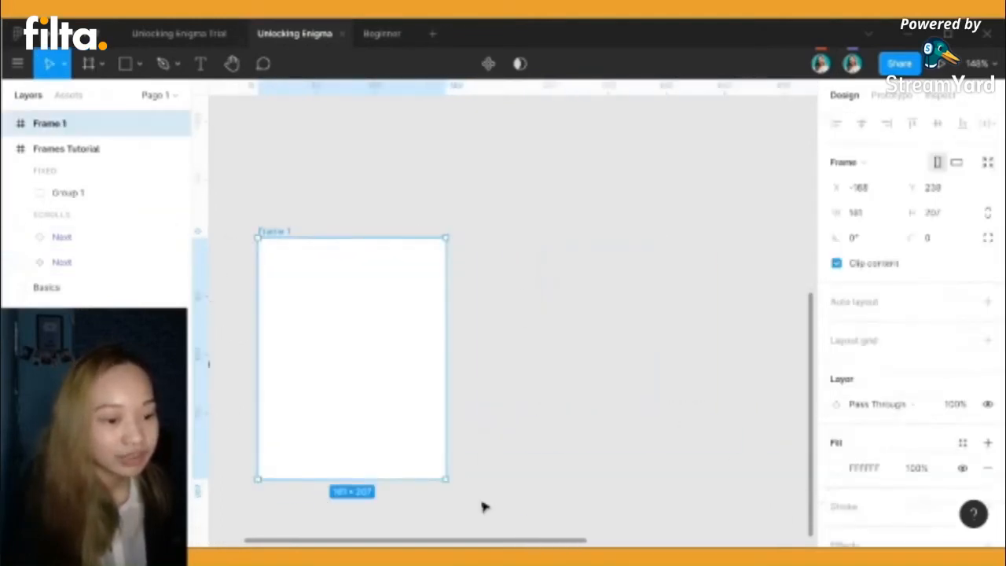
{"action": "left_click_drag", "start_coordinate": [535, 544], "coordinate": [440, 543]}
{"action": "left_click", "coordinate": [649, 261]}
Try making a copy of Frame 1 first with Duplicate and again with copy and paste, deleting each copy
{"action": "left_click", "coordinate": [577, 353]}
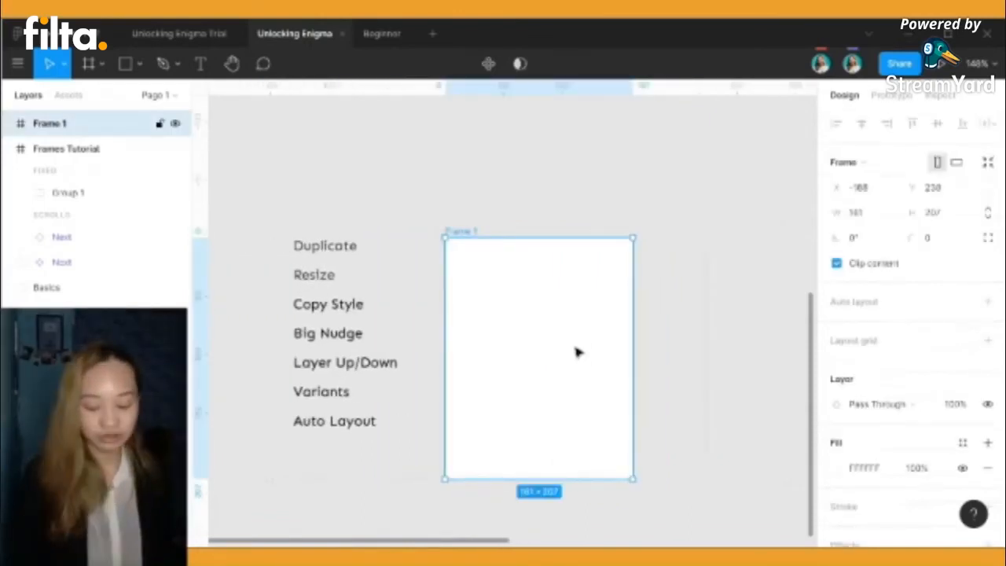
{"action": "key", "text": "ctrl+d"}
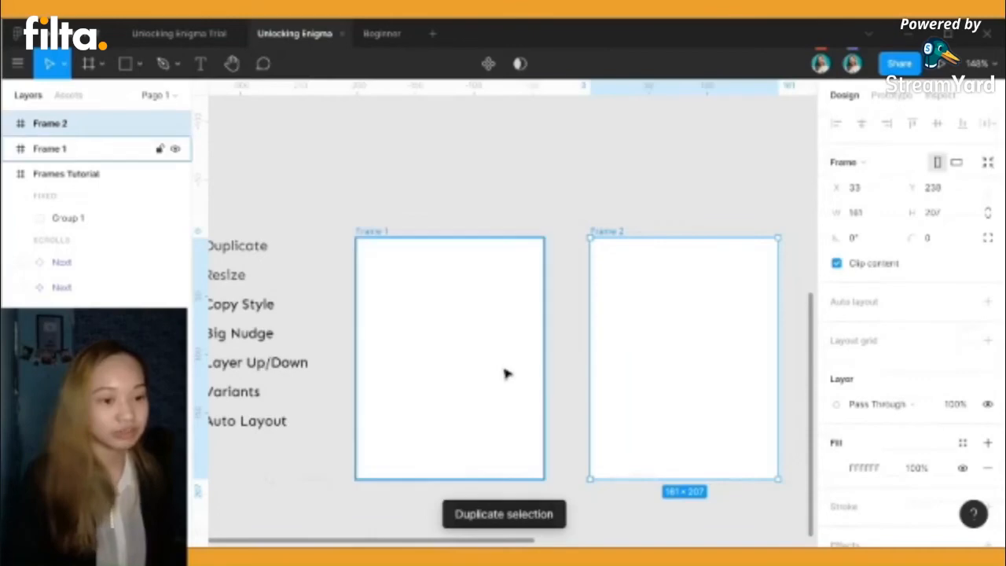
{"action": "key", "text": "Delete"}
{"action": "left_click", "coordinate": [512, 404]}
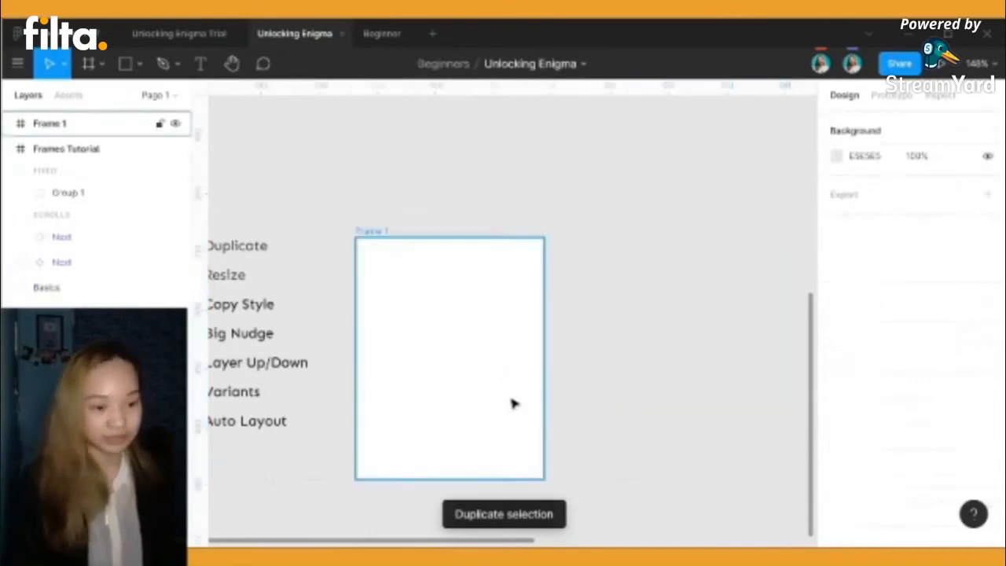
{"action": "key", "text": "ctrl+v"}
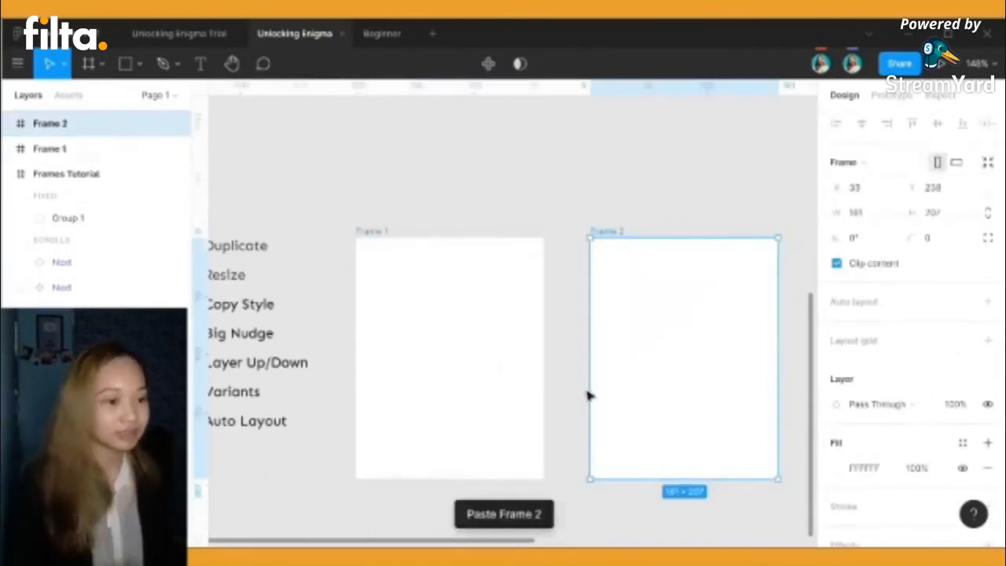
{"action": "key", "text": "Delete"}
Place a copy of Frame 1 to its right, aligned with its top edge, at X 27, Y 238
{"action": "left_click", "coordinate": [415, 355]}
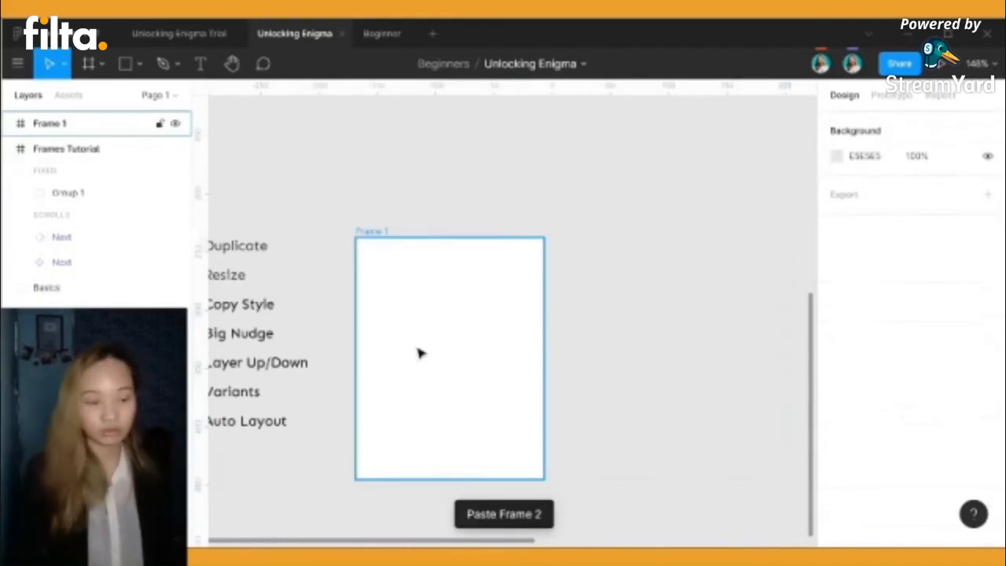
{"action": "left_click_drag", "start_coordinate": [415, 348], "coordinate": [642, 350]}
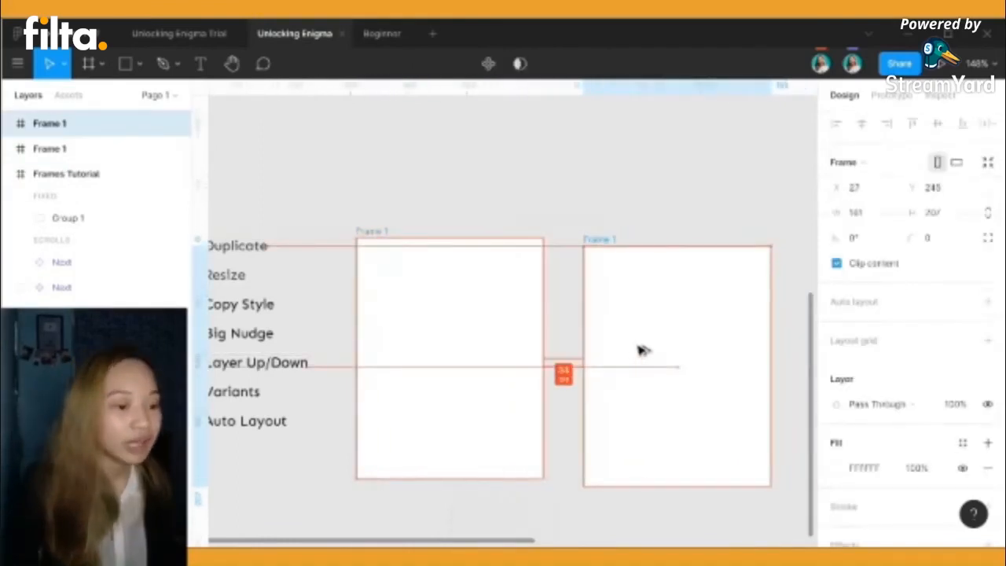
{"action": "left_click_drag", "start_coordinate": [642, 351], "coordinate": [642, 344]}
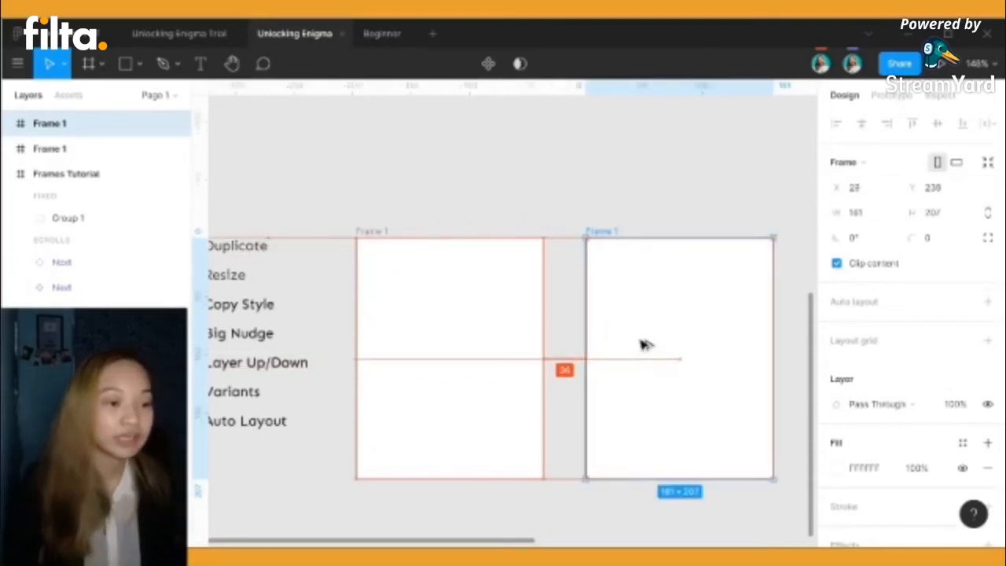
{"action": "mouse_move", "coordinate": [643, 345]}
{"action": "left_mouse_down"}
{"action": "mouse_move", "coordinate": [631, 350]}
{"action": "mouse_move", "coordinate": [641, 345]}
{"action": "left_mouse_up"}
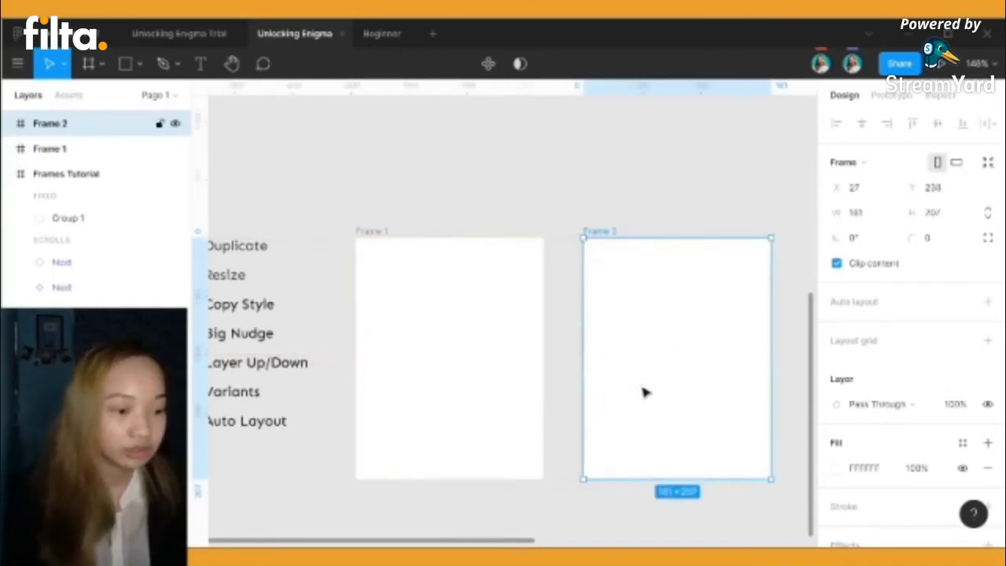
Try duplicating Frame 2 with the same spacing to its right, and delete the copy
{"action": "key", "text": "ctrl+d"}
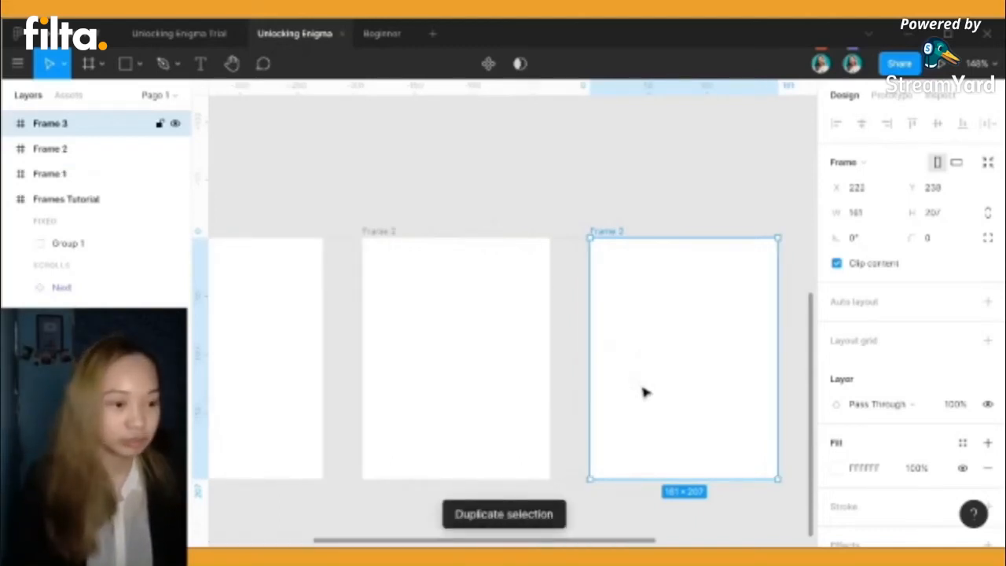
{"action": "key", "text": "Delete"}
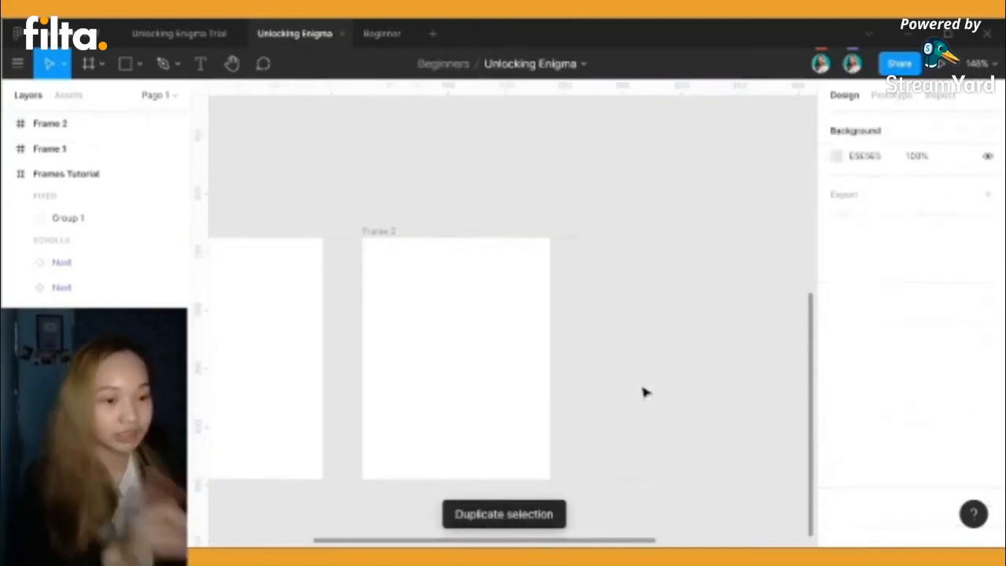
Place a copy of Frame 2 directly below it at X 27, Y 460
{"action": "left_click_drag", "start_coordinate": [378, 542], "coordinate": [271, 545]}
{"action": "scroll", "coordinate": [625, 418], "scroll_direction": "down", "scroll_amount": 1}
{"action": "scroll", "coordinate": [624, 418], "scroll_direction": "down", "scroll_amount": 2}
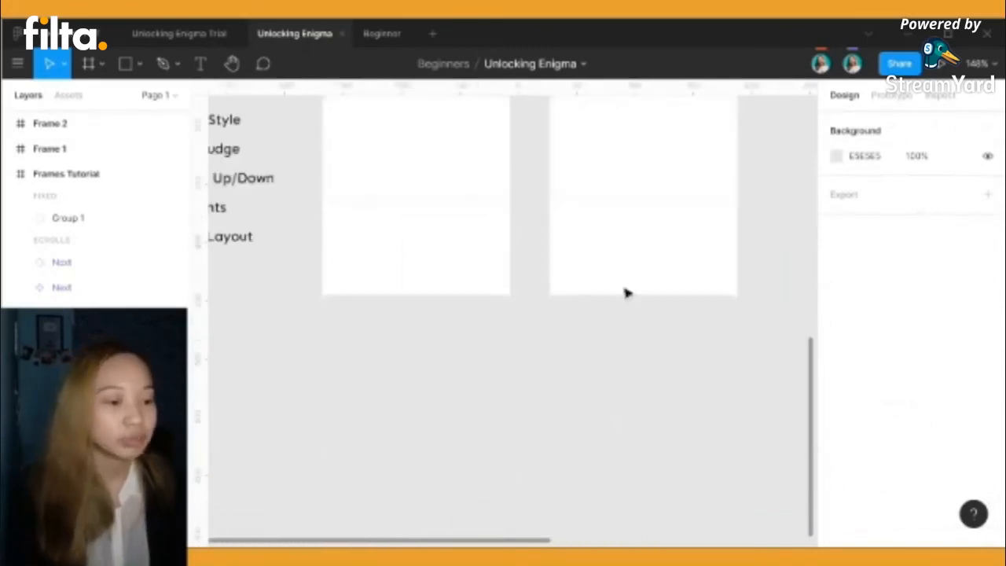
{"action": "left_click_drag", "start_coordinate": [642, 203], "coordinate": [644, 457]}
{"action": "scroll", "coordinate": [644, 448], "scroll_direction": "down", "scroll_amount": 1}
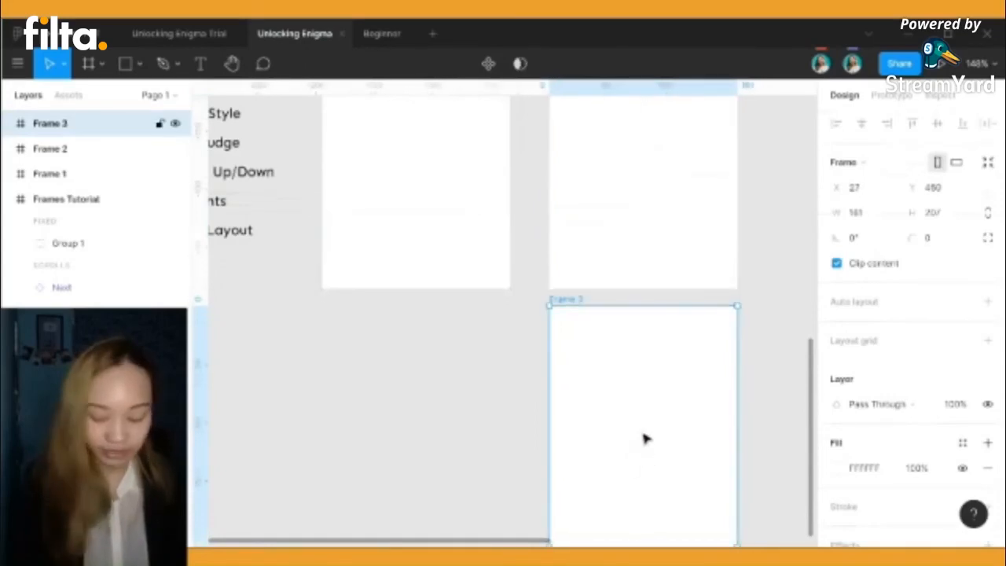
Duplicate Frame 3 three times to continue the column of frames downward with equal spacing
{"action": "key", "text": "ctrl+d"}
{"action": "scroll", "coordinate": [644, 439], "scroll_direction": "down", "scroll_amount": 5}
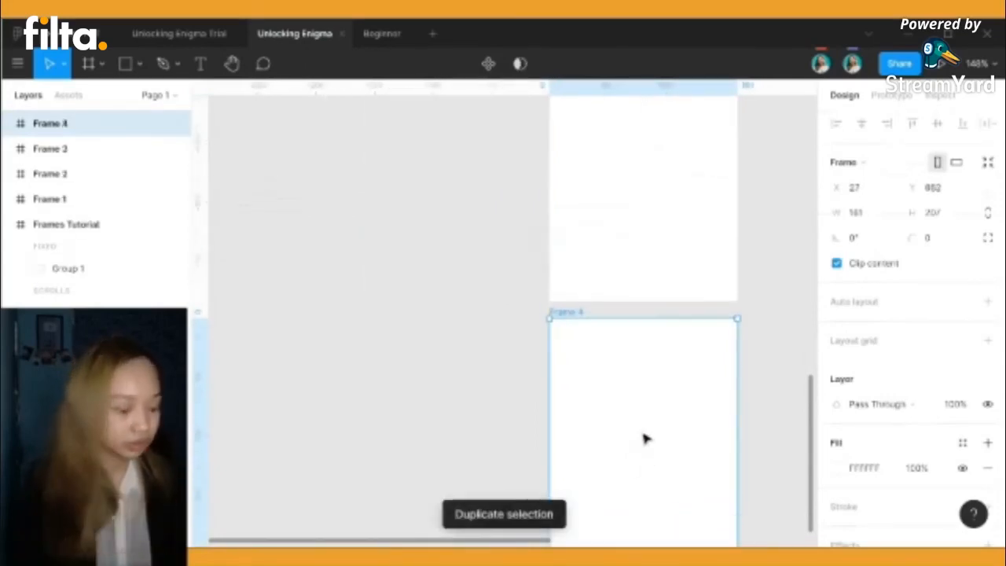
{"action": "scroll", "coordinate": [645, 438], "scroll_direction": "down", "scroll_amount": 8}
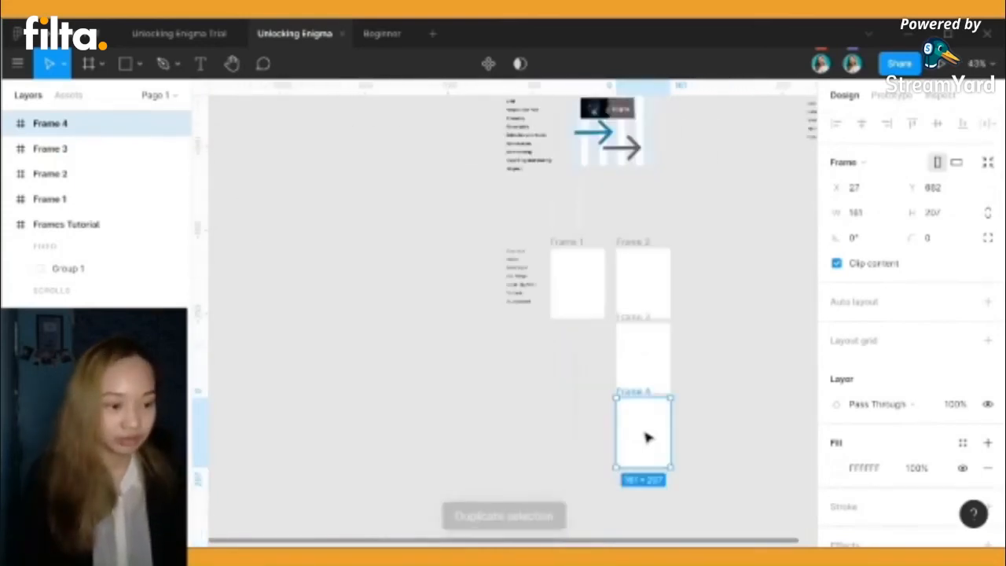
{"action": "key", "text": "ctrl+d"}
{"action": "scroll", "coordinate": [647, 438], "scroll_direction": "down", "scroll_amount": 1}
{"action": "key", "text": "ctrl+d"}
{"action": "scroll", "coordinate": [647, 437], "scroll_direction": "down", "scroll_amount": 3}
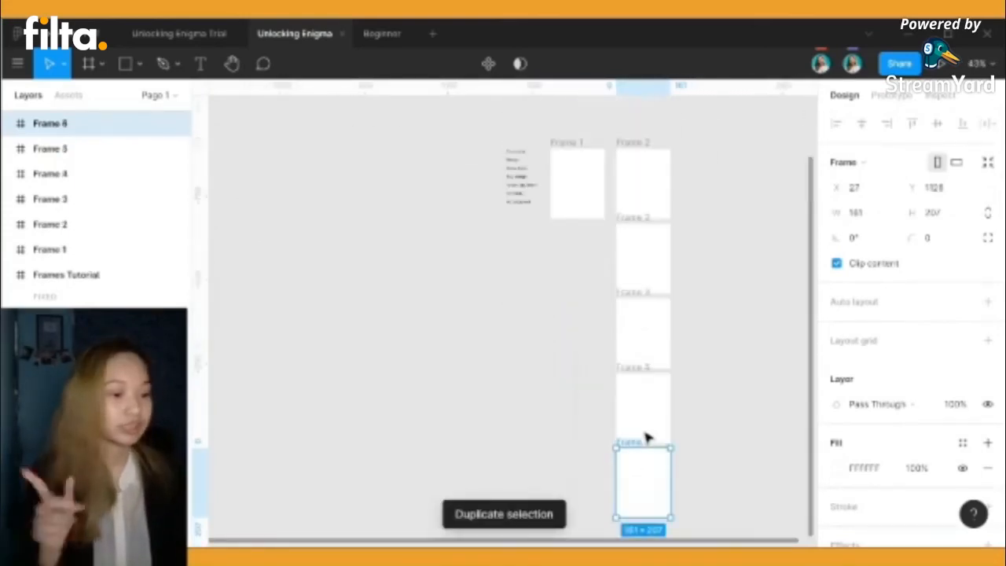
Delete Frames 2 through 6, keeping only the original Frame 1 beside the list
{"action": "key", "text": "Delete"}
{"action": "left_click", "coordinate": [660, 397]}
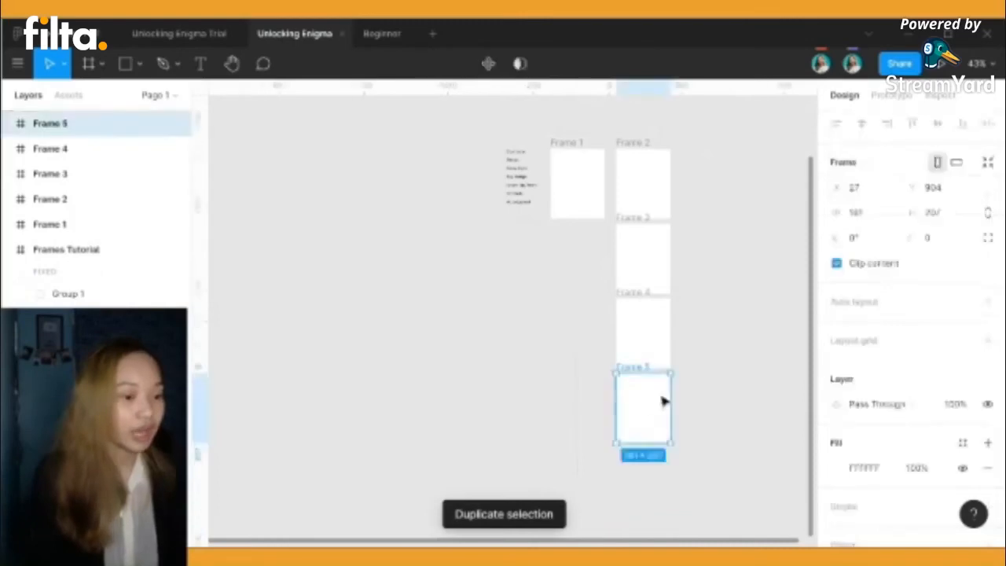
{"action": "key", "text": "Delete"}
{"action": "key", "text": "Delete"}
{"action": "left_click", "coordinate": [645, 259]}
{"action": "key", "text": "Delete"}
{"action": "left_click", "coordinate": [651, 207]}
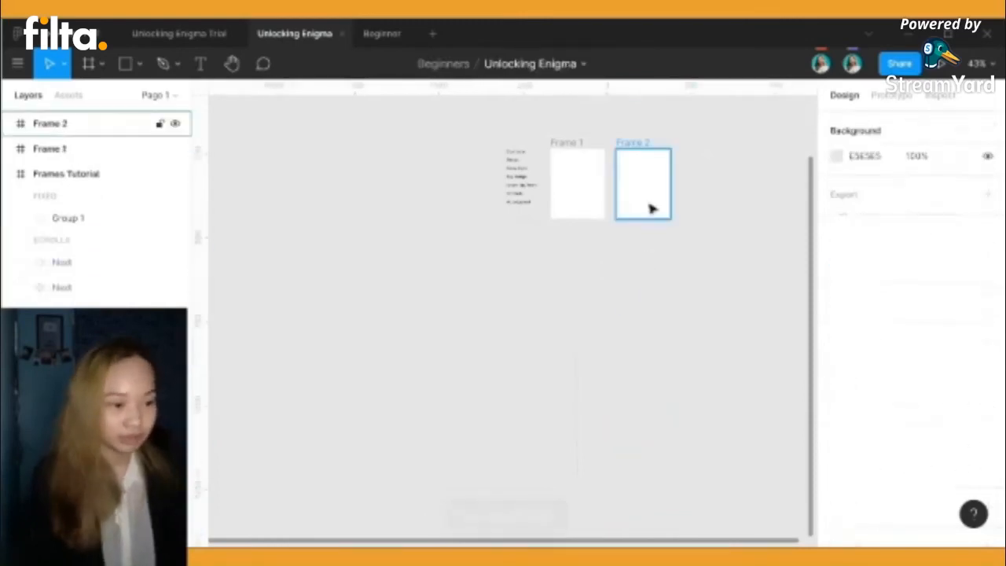
{"action": "key", "text": "Delete"}
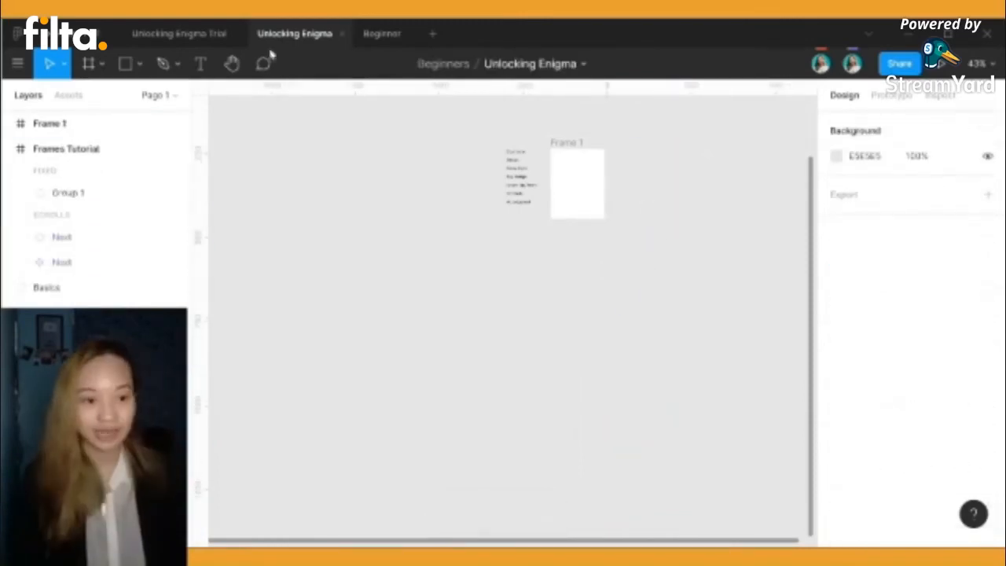
Show the "Be 10x Faster in Figma" slide of the Figma PPT presentation and return to the Unlocking Enigma file
{"action": "left_click", "coordinate": [75, 34]}
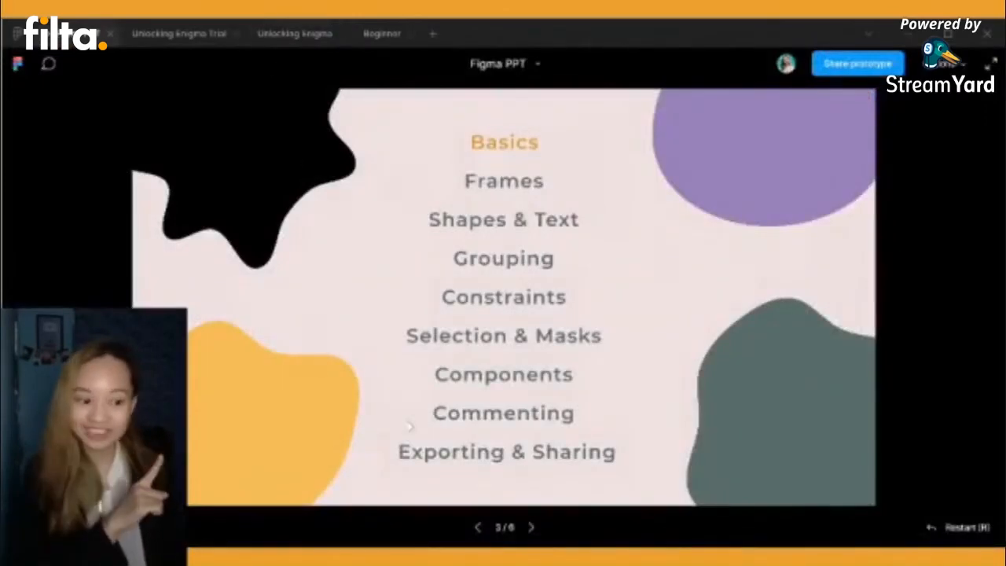
{"action": "left_click", "coordinate": [532, 528]}
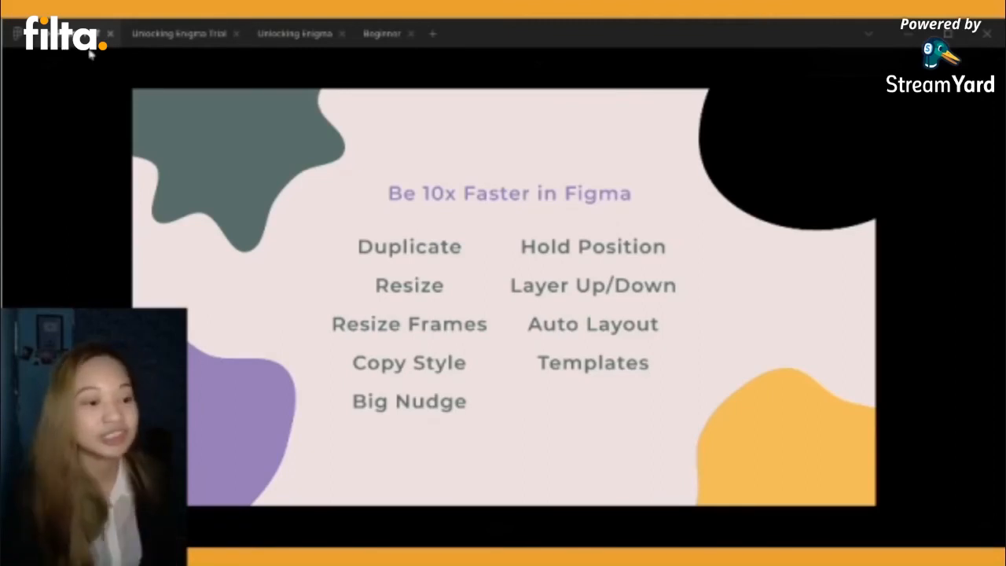
{"action": "left_click", "coordinate": [311, 43]}
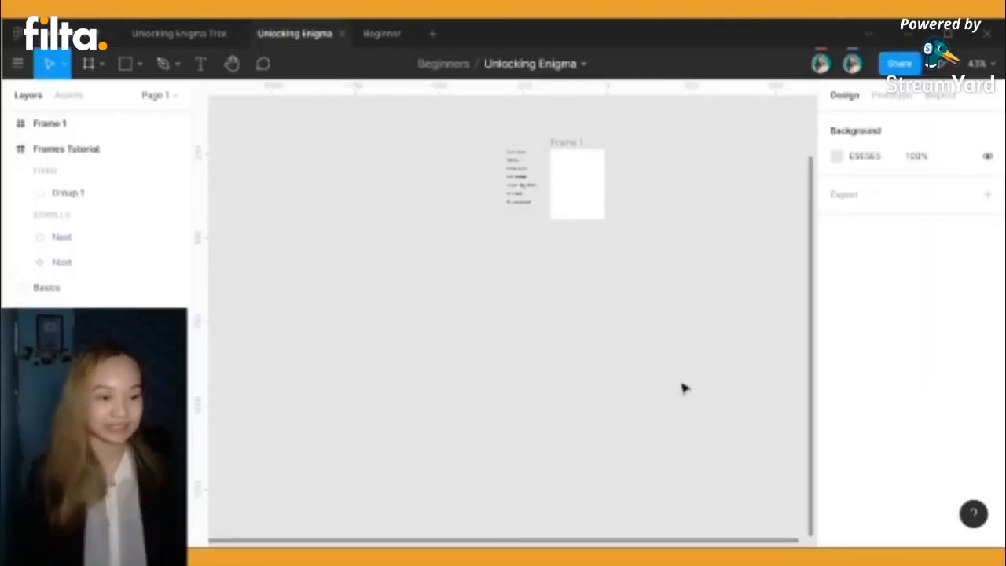
Make the "Duplicate" entry of the topic list beside Frame 1 bold
{"action": "scroll", "coordinate": [682, 388], "scroll_direction": "up", "scroll_amount": 5}
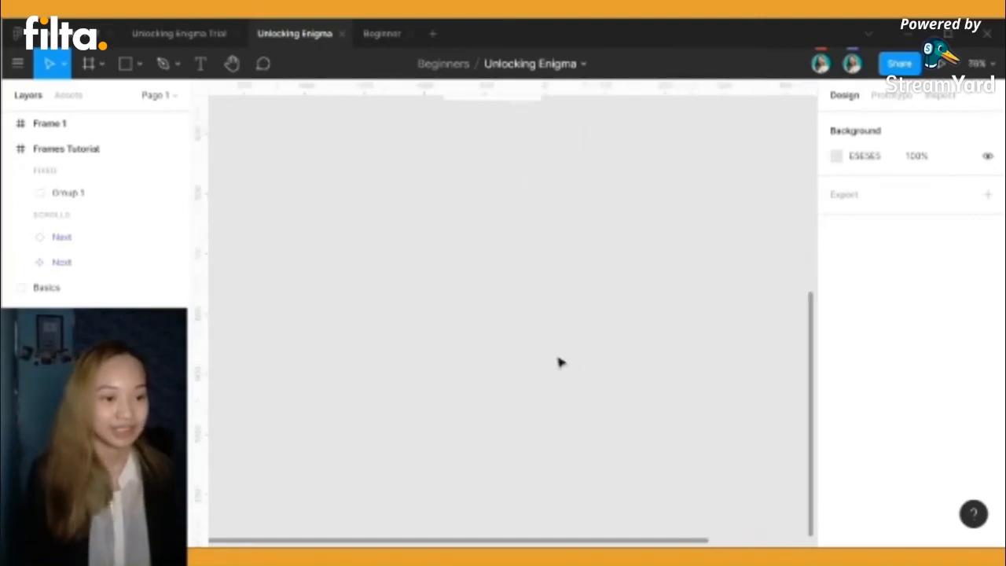
{"action": "scroll", "coordinate": [559, 362], "scroll_direction": "up", "scroll_amount": 5}
{"action": "scroll", "coordinate": [558, 362], "scroll_direction": "up", "scroll_amount": 2}
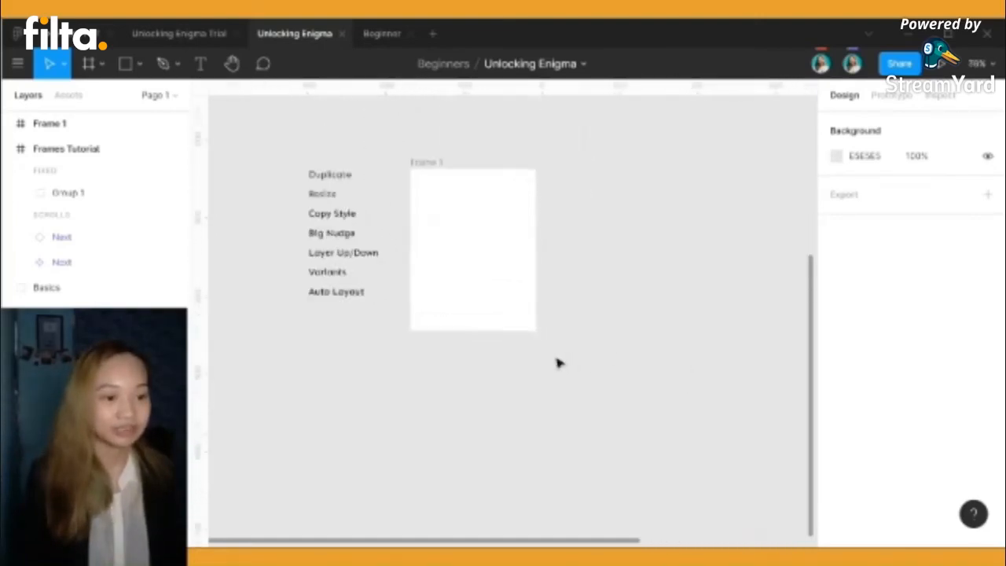
{"action": "left_click_drag", "start_coordinate": [321, 341], "coordinate": [335, 483]}
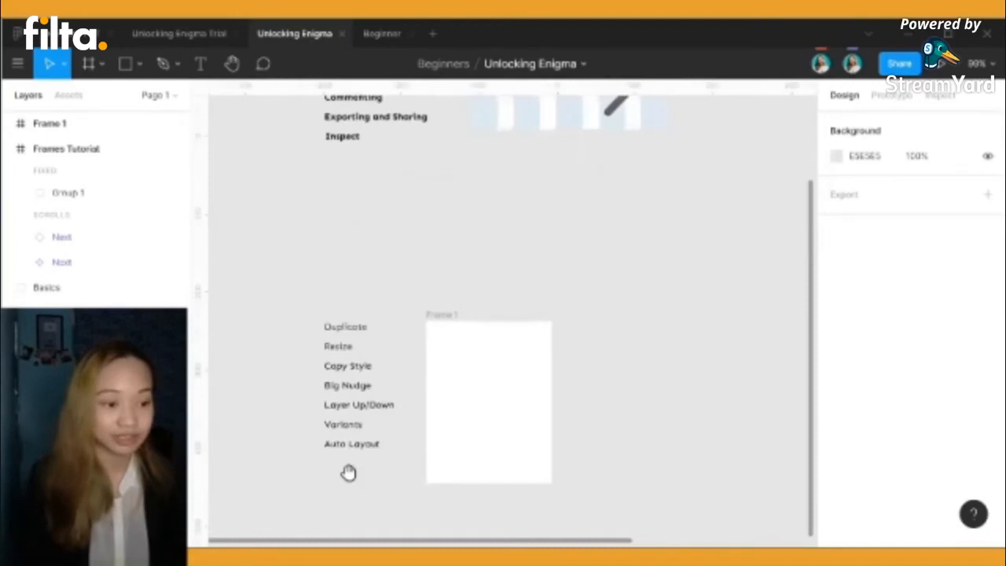
{"action": "scroll", "coordinate": [369, 472], "scroll_direction": "up", "scroll_amount": 6}
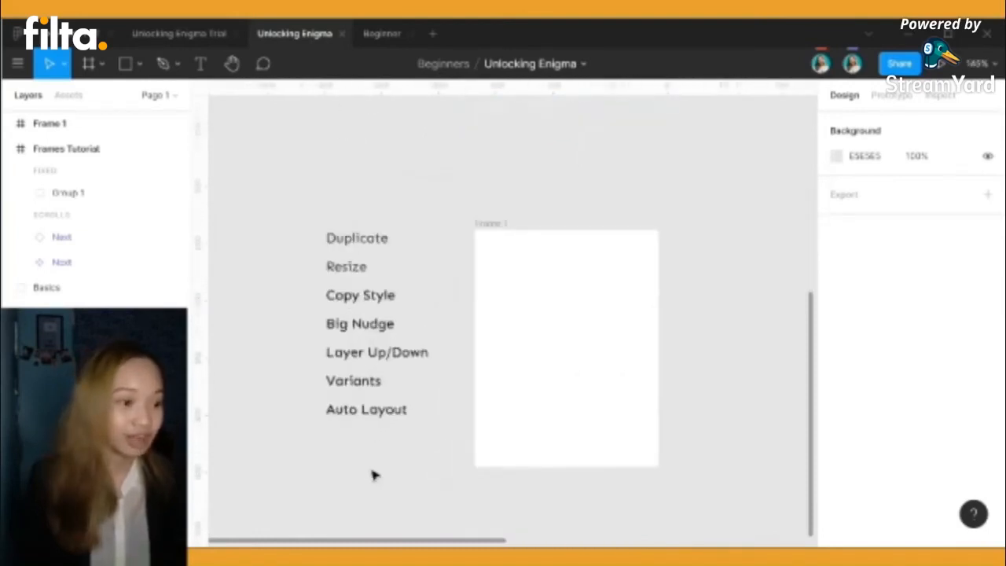
{"action": "scroll", "coordinate": [374, 474], "scroll_direction": "up", "scroll_amount": 2}
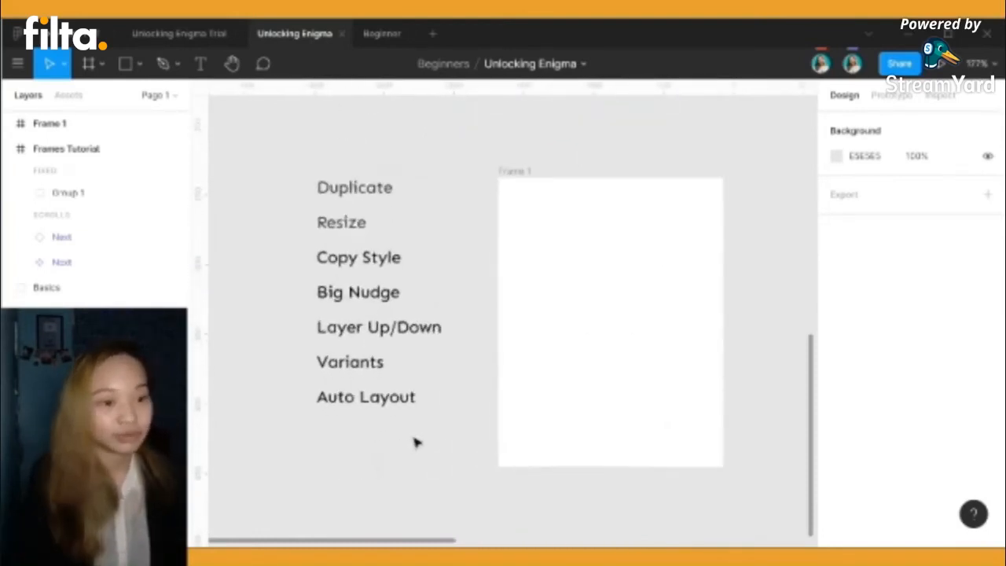
{"action": "double_click", "coordinate": [352, 188]}
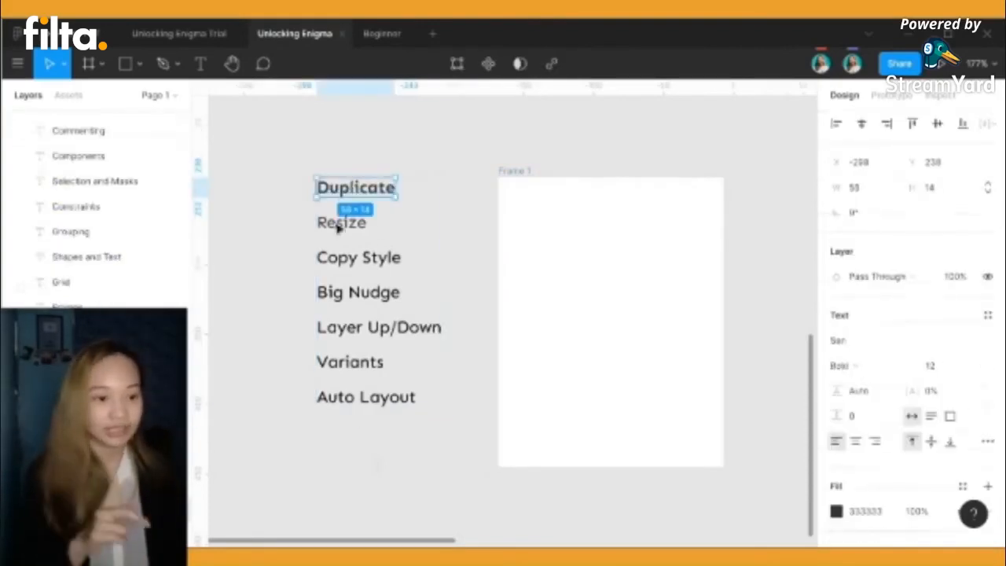
Draw a 50 × 50 rectangle in the upper middle of Frame 1 at about X 50, Y 58
{"action": "left_click", "coordinate": [617, 287]}
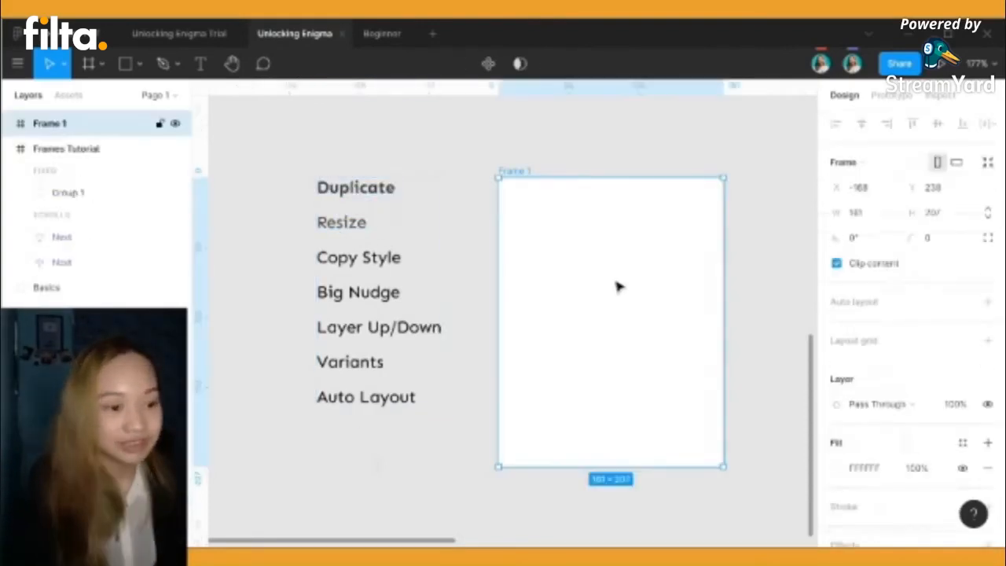
{"action": "left_click", "coordinate": [138, 67]}
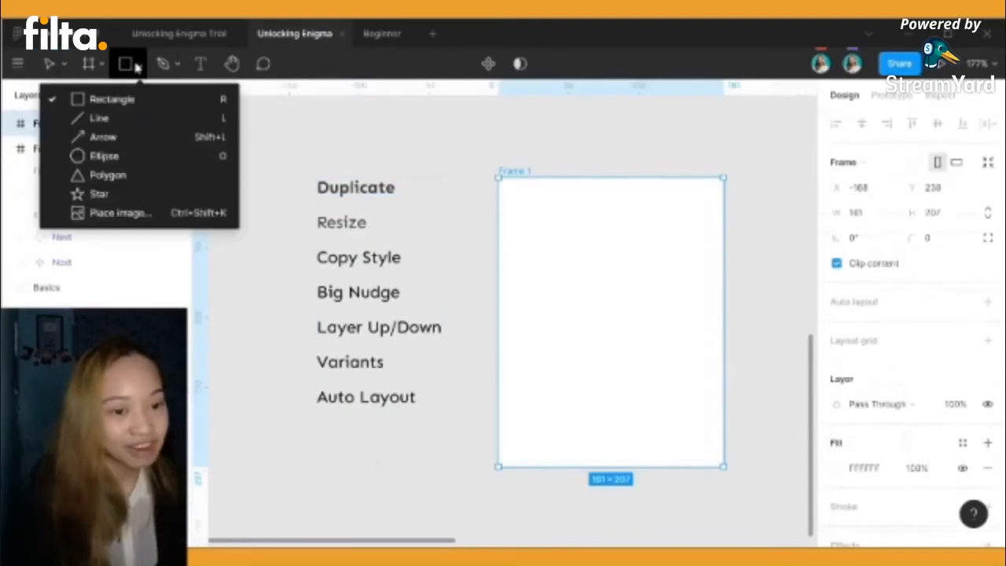
{"action": "left_click", "coordinate": [115, 100]}
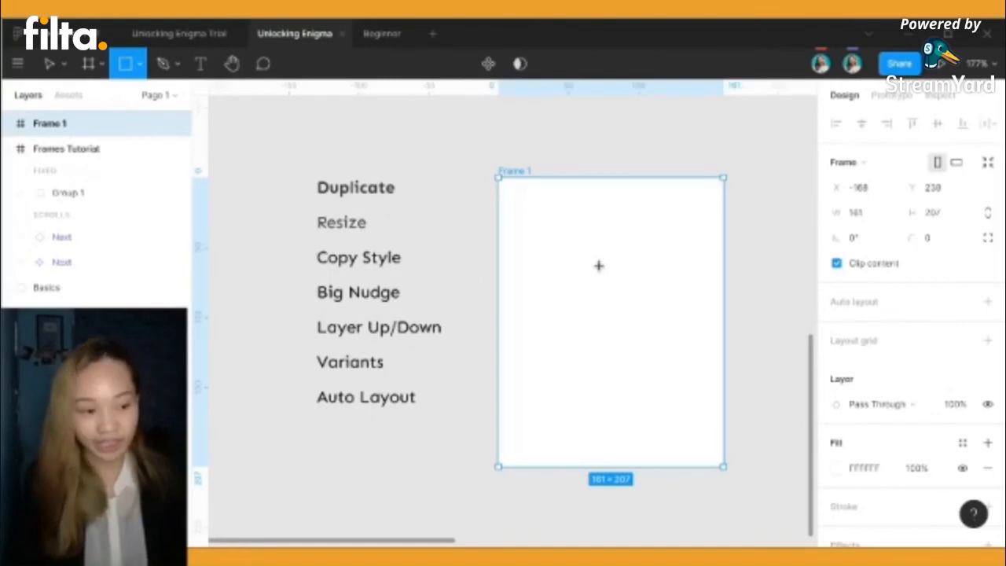
{"action": "mouse_move", "coordinate": [522, 169]}
{"action": "left_mouse_down"}
{"action": "mouse_move", "coordinate": [673, 347]}
{"action": "mouse_move", "coordinate": [615, 303]}
{"action": "left_mouse_up"}
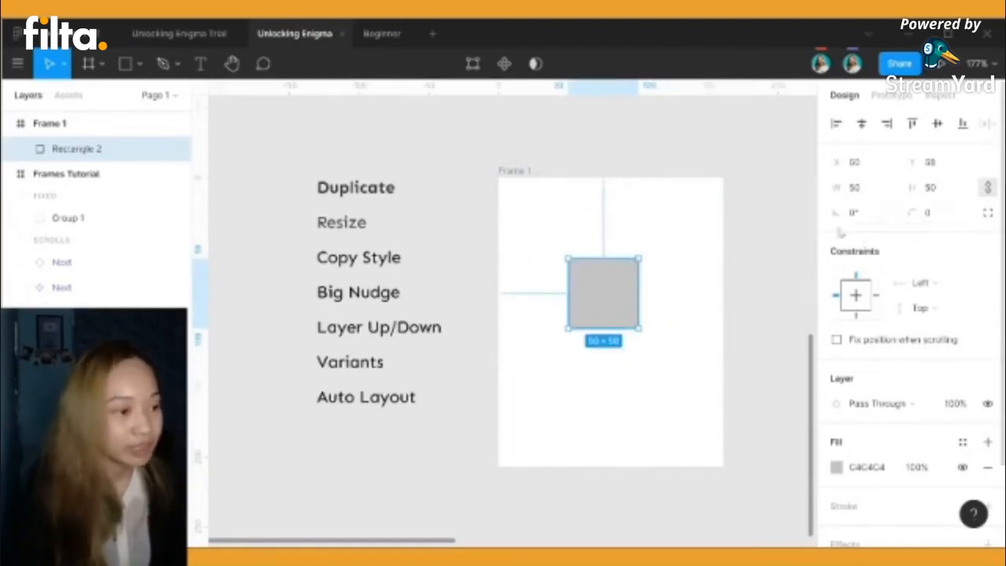
{"action": "double_click", "coordinate": [620, 312]}
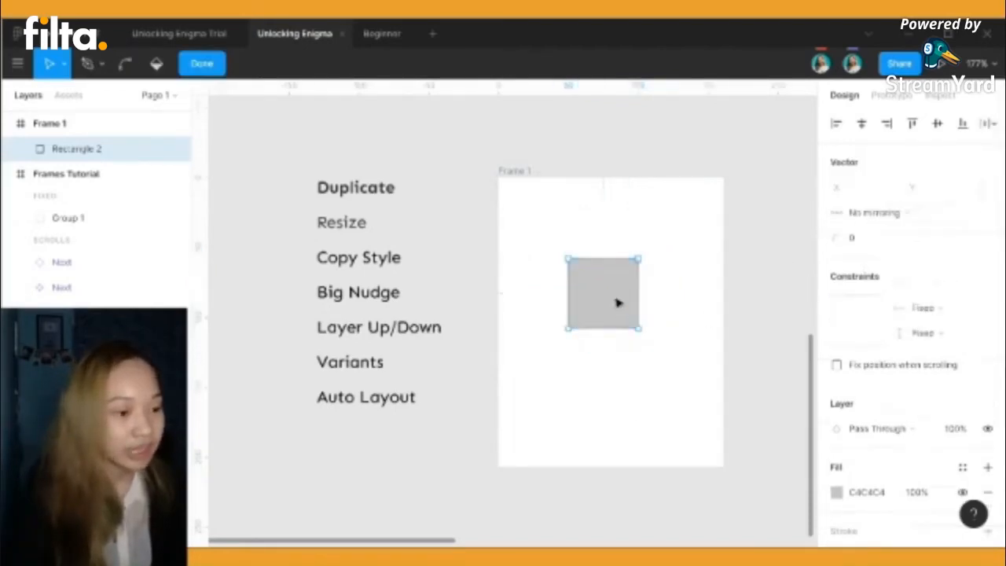
{"action": "left_click", "coordinate": [201, 65]}
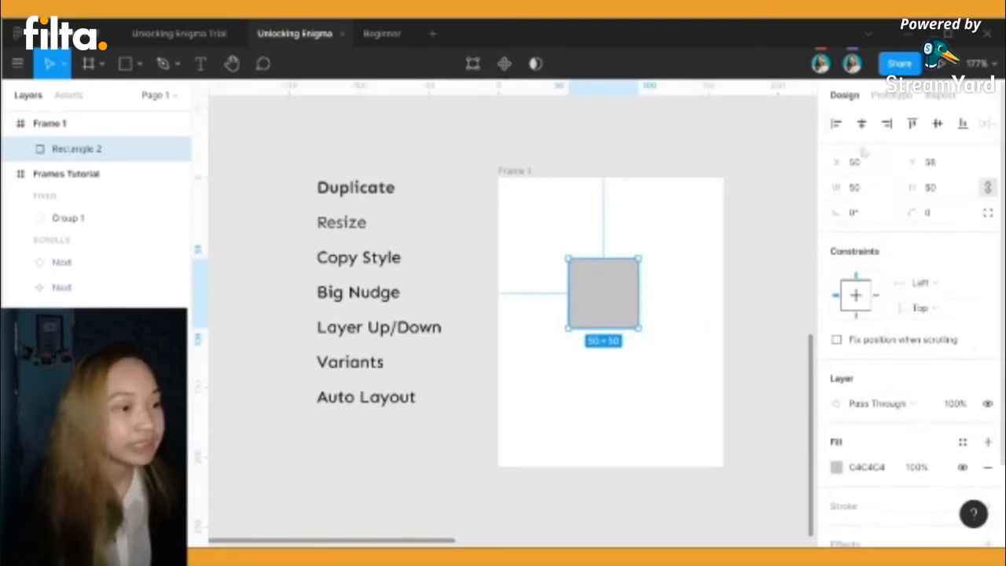
Try the left, right, top, bottom and both center alignments on the square within Frame 1
{"action": "left_click", "coordinate": [836, 124]}
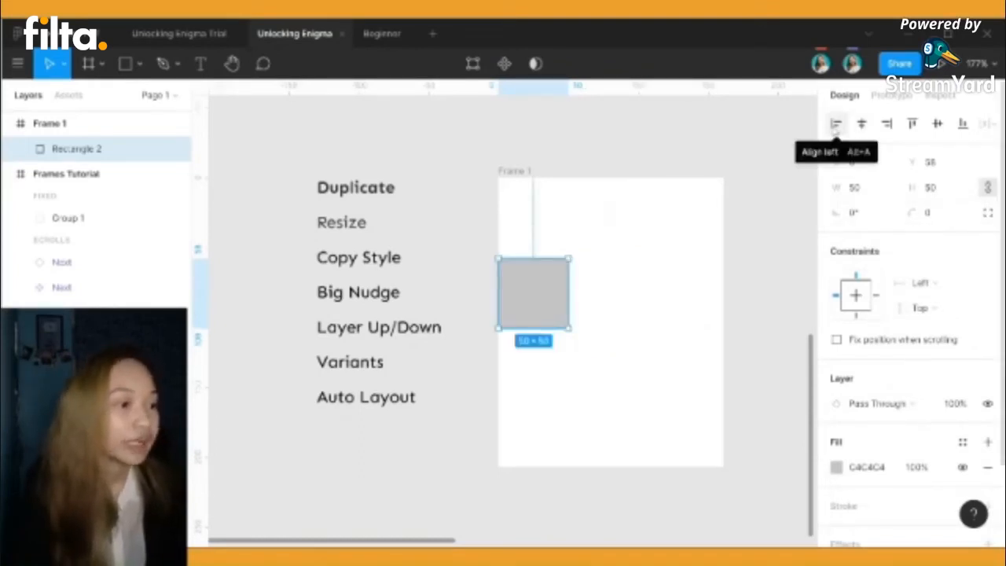
{"action": "left_click", "coordinate": [862, 124]}
{"action": "left_click", "coordinate": [887, 124]}
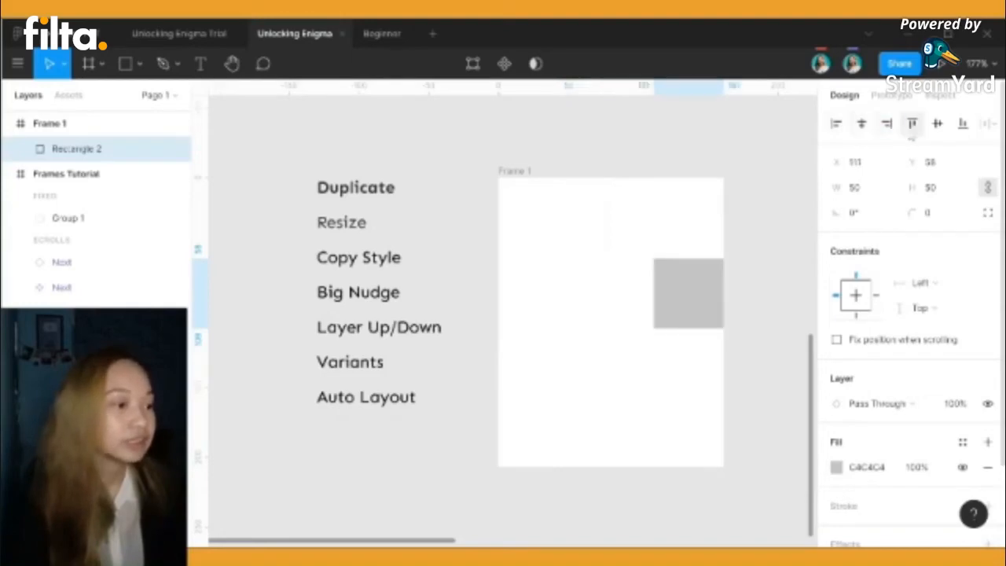
{"action": "left_click", "coordinate": [911, 124]}
{"action": "left_click", "coordinate": [937, 124]}
{"action": "left_click", "coordinate": [963, 125]}
{"action": "left_click", "coordinate": [836, 124]}
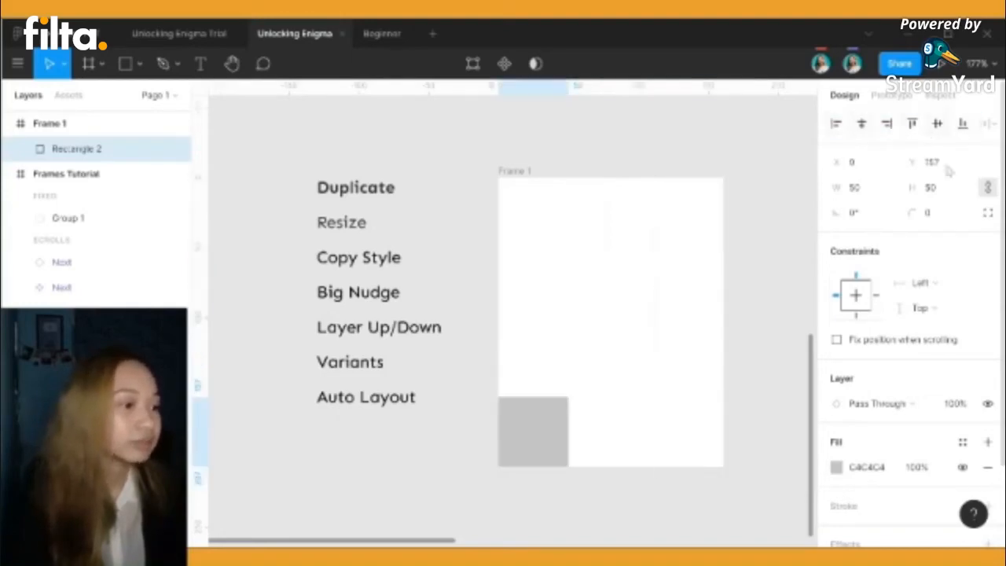
{"action": "left_click", "coordinate": [862, 124]}
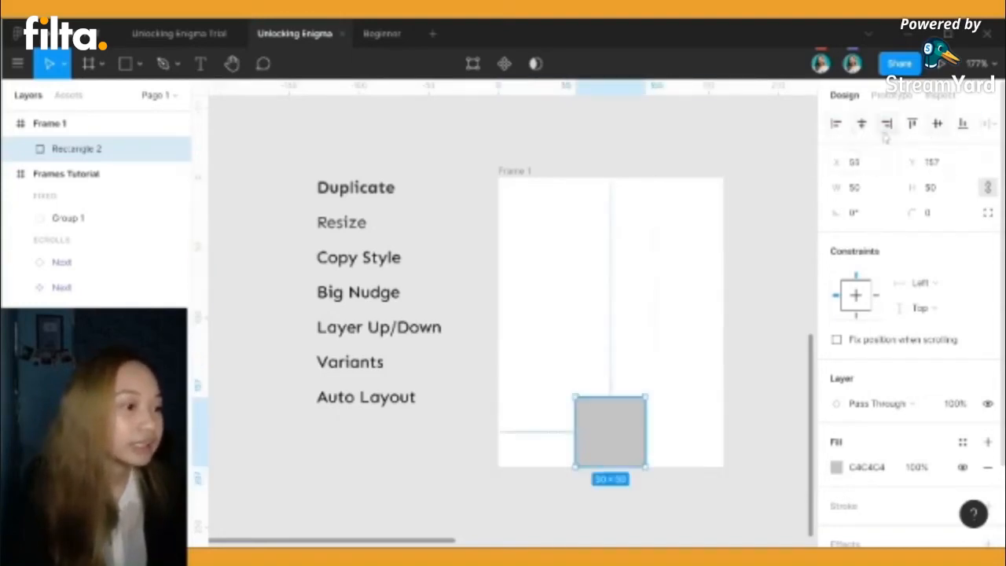
Rotate the square 47°, set its corner radius to 13, and position it at about X 43, Y 79.57 in Frame 1
{"action": "left_click_drag", "start_coordinate": [624, 425], "coordinate": [617, 330]}
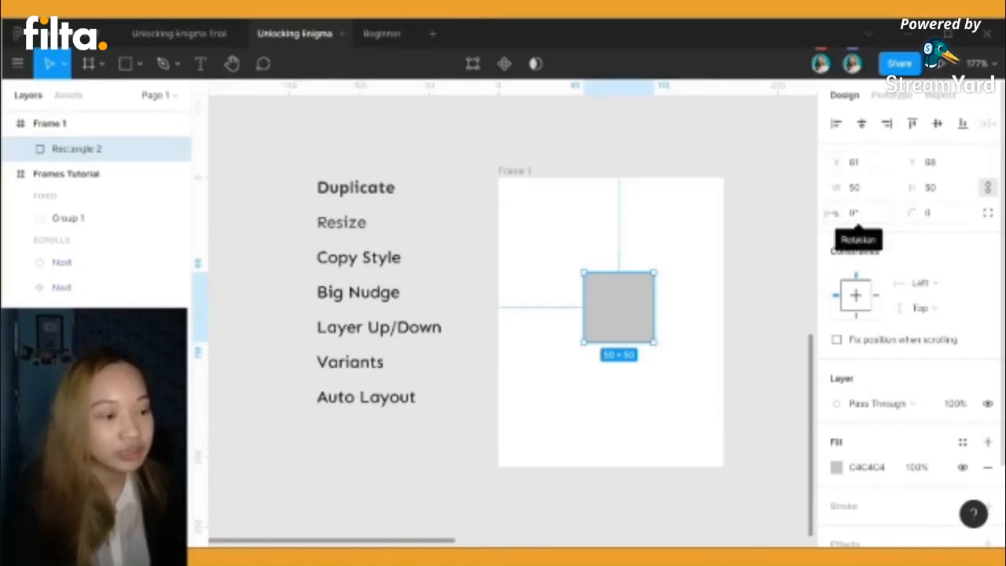
{"action": "left_click_drag", "start_coordinate": [832, 213], "coordinate": [762, 246]}
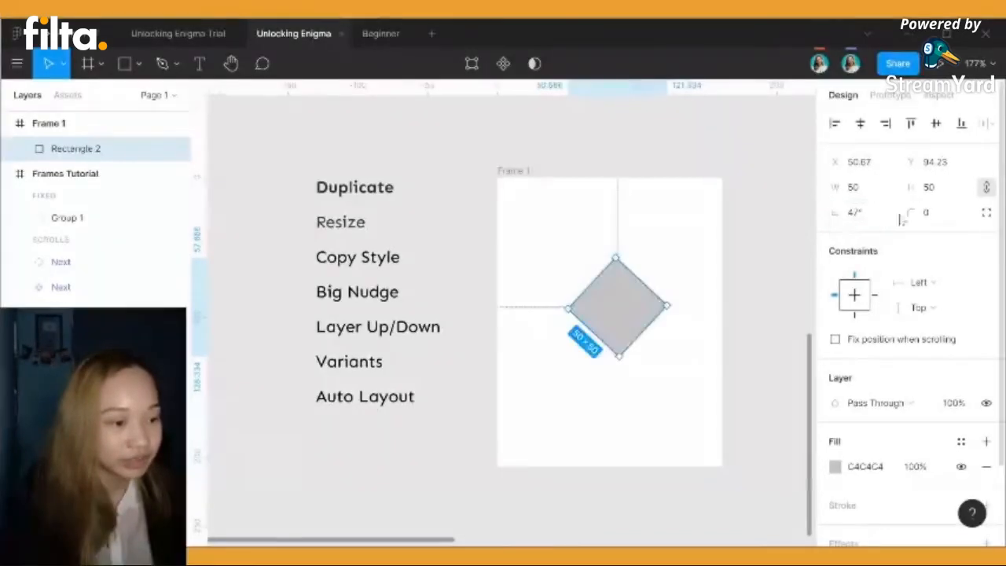
{"action": "left_click_drag", "start_coordinate": [912, 213], "coordinate": [316, 291]}
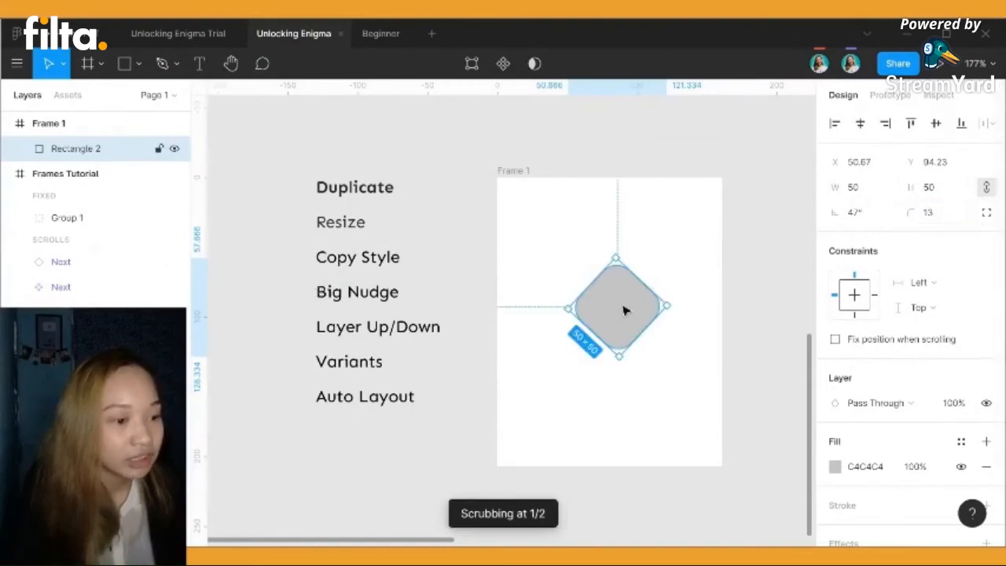
{"action": "left_click_drag", "start_coordinate": [623, 311], "coordinate": [615, 293]}
{"action": "left_click", "coordinate": [647, 335]}
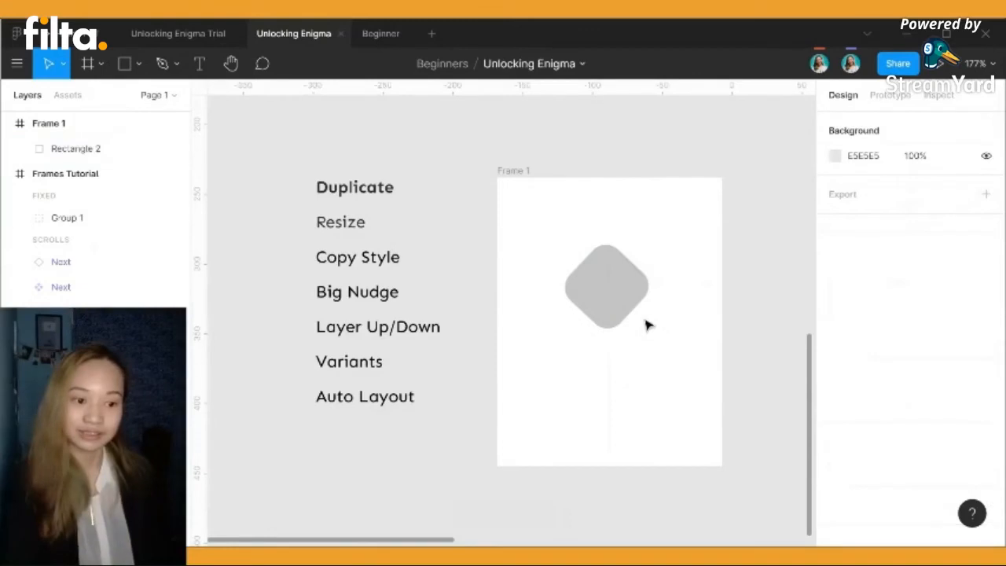
Make the "Resize" entry of the topic list bold
{"action": "left_click", "coordinate": [330, 225]}
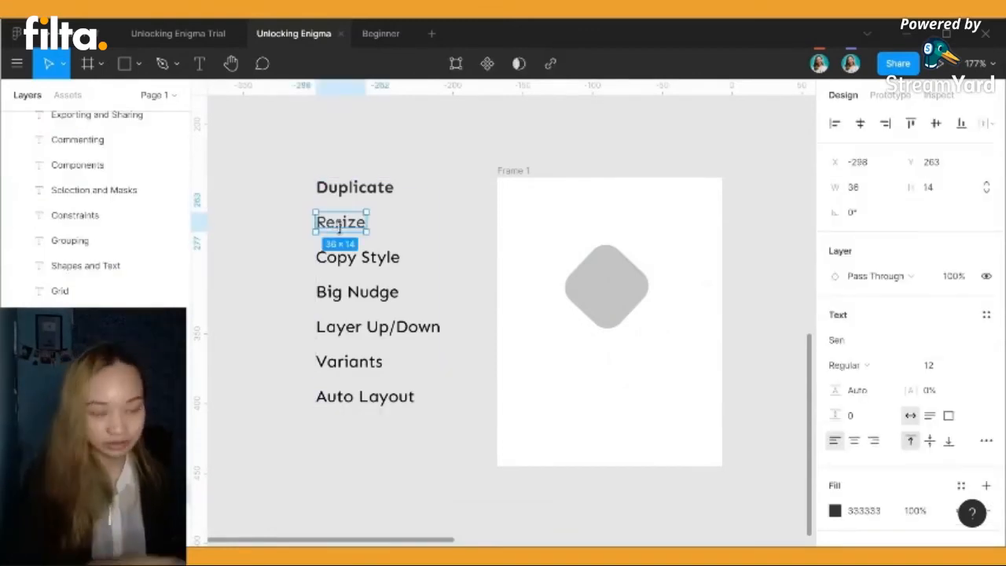
{"action": "left_click", "coordinate": [701, 453]}
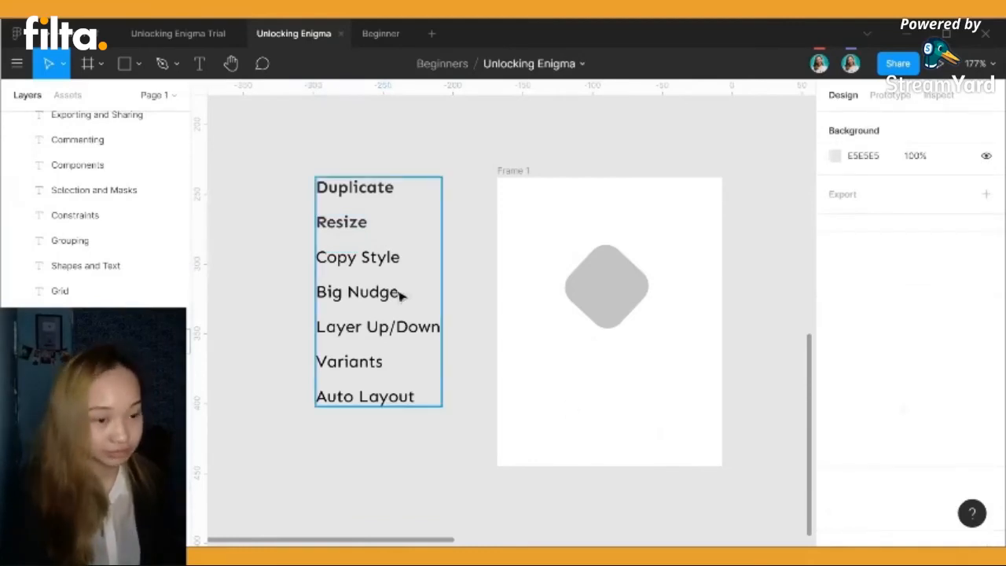
{"action": "scroll", "coordinate": [602, 336], "scroll_direction": "up", "scroll_amount": 2}
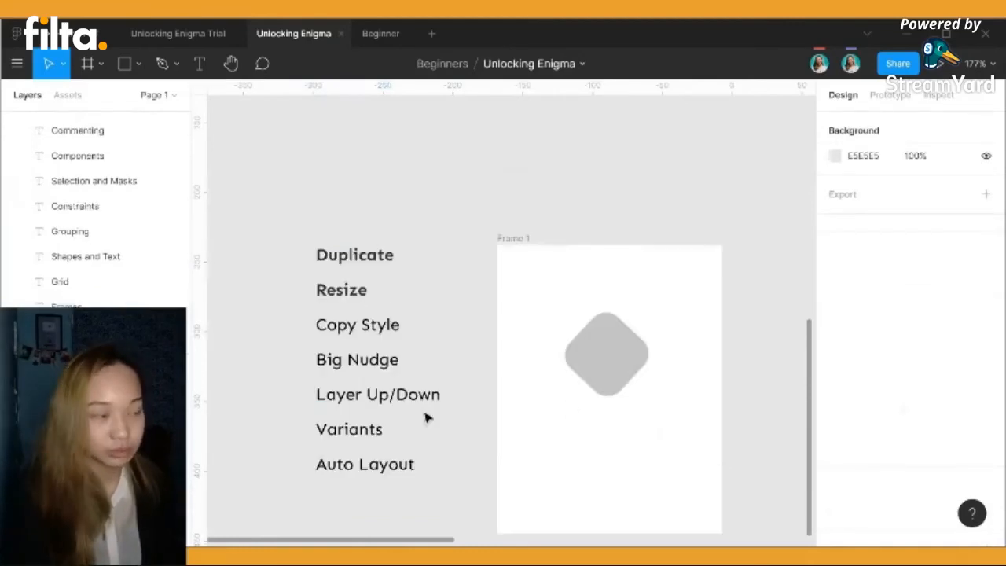
{"action": "scroll", "coordinate": [461, 413], "scroll_direction": "down", "scroll_amount": 1}
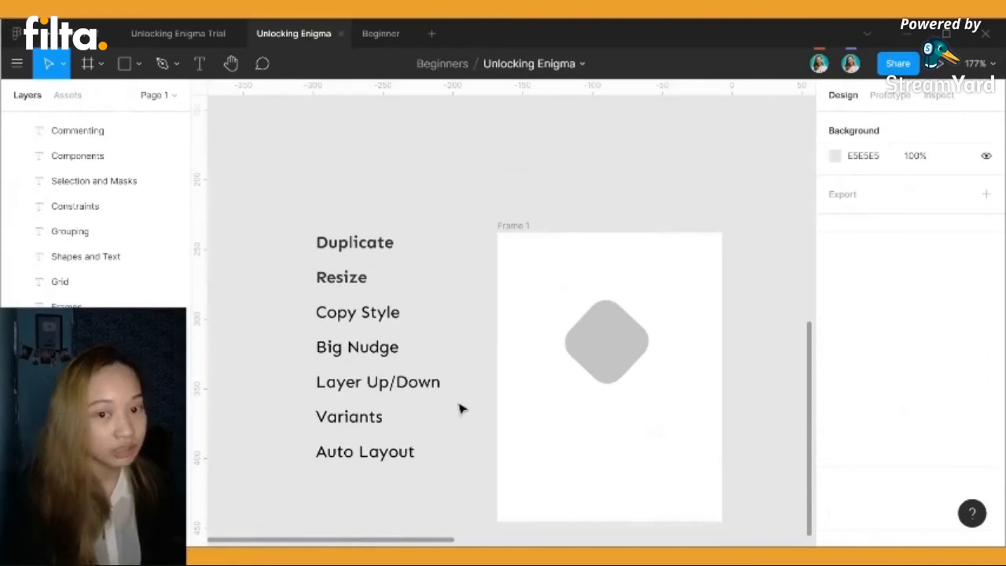
{"action": "scroll", "coordinate": [464, 417], "scroll_direction": "down", "scroll_amount": 1}
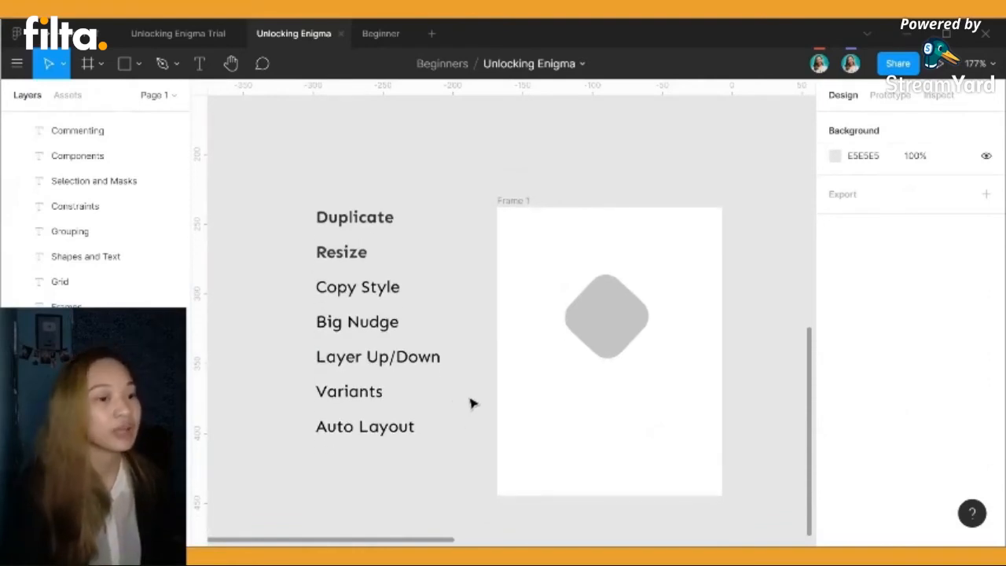
{"action": "left_click", "coordinate": [374, 301]}
{"action": "left_click", "coordinate": [371, 288]}
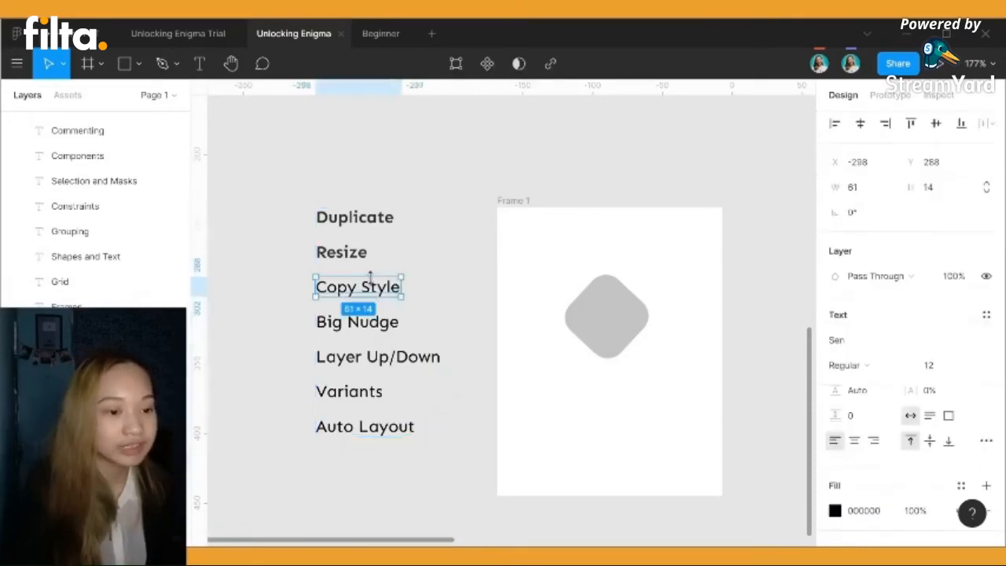
{"action": "scroll", "coordinate": [631, 395], "scroll_direction": "up", "scroll_amount": 5}
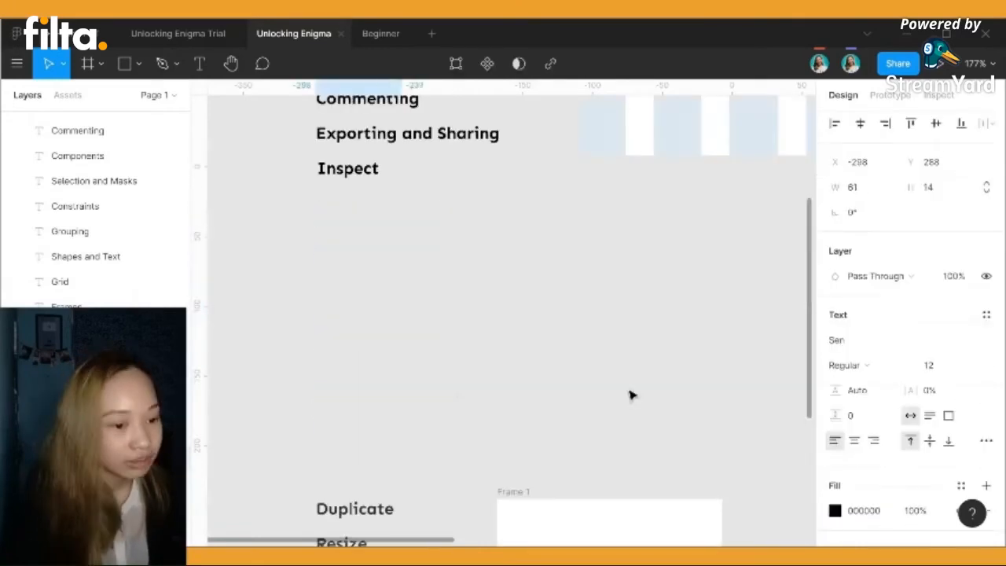
{"action": "scroll", "coordinate": [631, 395], "scroll_direction": "down", "scroll_amount": 4}
{"action": "scroll", "coordinate": [631, 393], "scroll_direction": "up", "scroll_amount": 4}
{"action": "scroll", "coordinate": [631, 393], "scroll_direction": "down", "scroll_amount": 5}
Place a copy of the rounded, rotated square directly below the original inside Frame 1, and select the original
{"action": "left_click", "coordinate": [582, 314]}
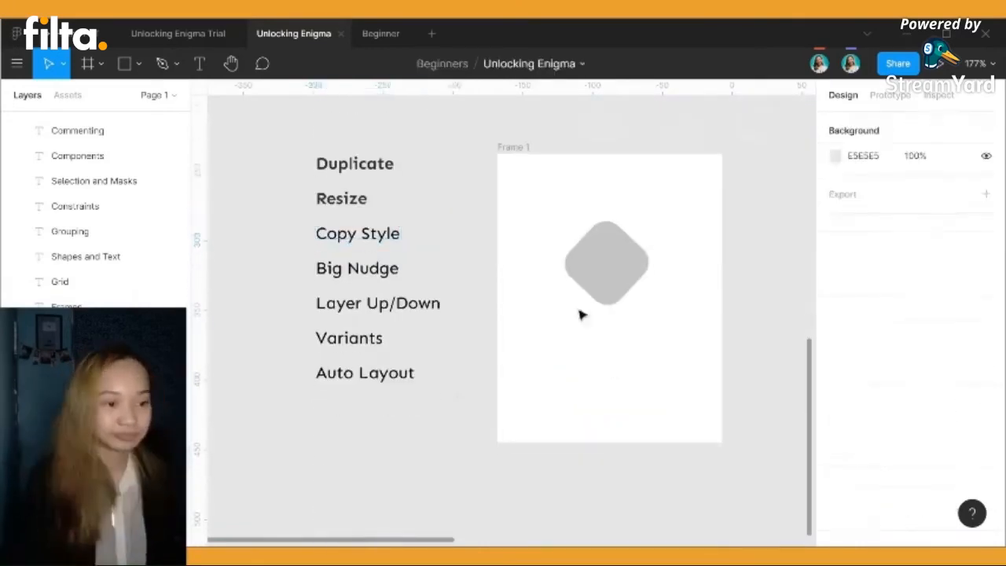
{"action": "left_click_drag", "start_coordinate": [587, 295], "coordinate": [613, 341]}
{"action": "left_click", "coordinate": [621, 295]}
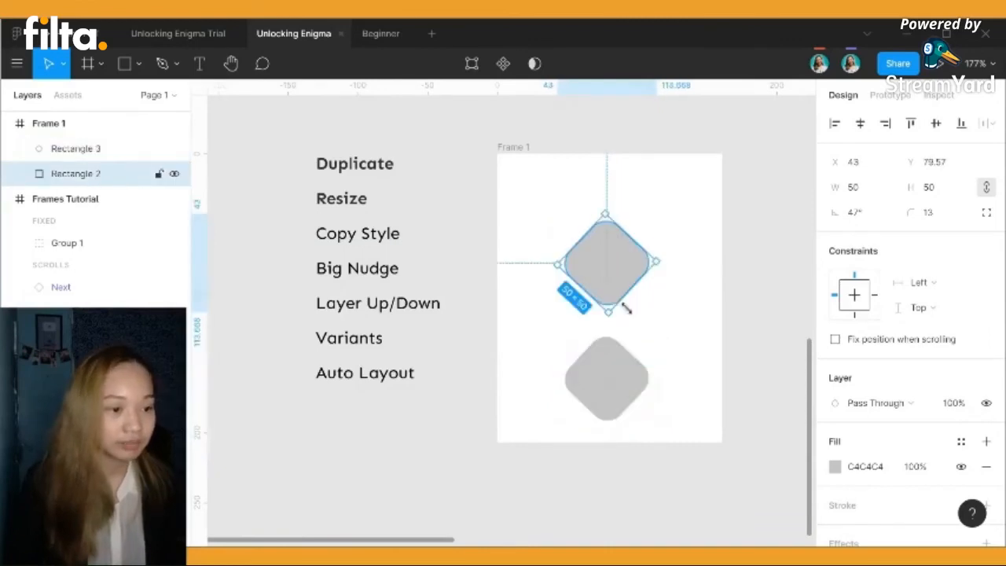
Fill both rounded squares in Frame 1 with 964848 and move them up together, the upper one to about X 45, Y 59.57
{"action": "left_click", "coordinate": [624, 403], "text": "shift"}
{"action": "scroll", "coordinate": [865, 409], "scroll_direction": "down", "scroll_amount": 2}
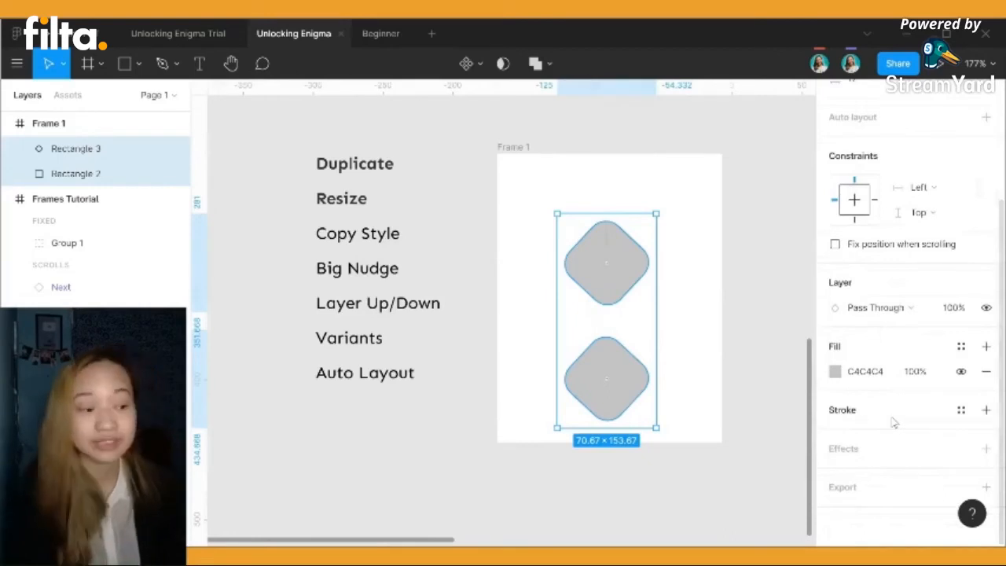
{"action": "left_click", "coordinate": [839, 376]}
{"action": "left_click", "coordinate": [725, 229]}
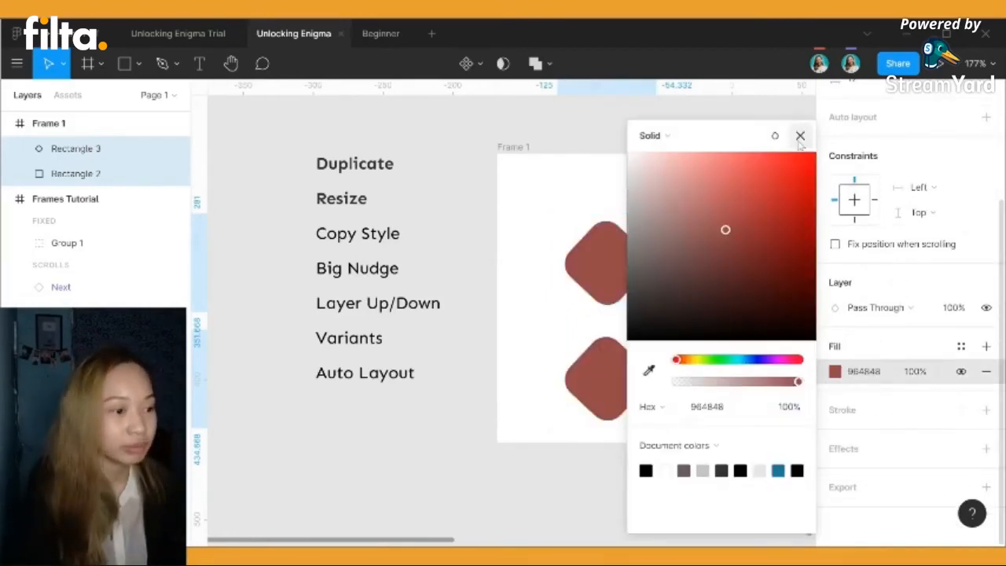
{"action": "left_click", "coordinate": [799, 140]}
{"action": "left_click_drag", "start_coordinate": [623, 401], "coordinate": [628, 372]}
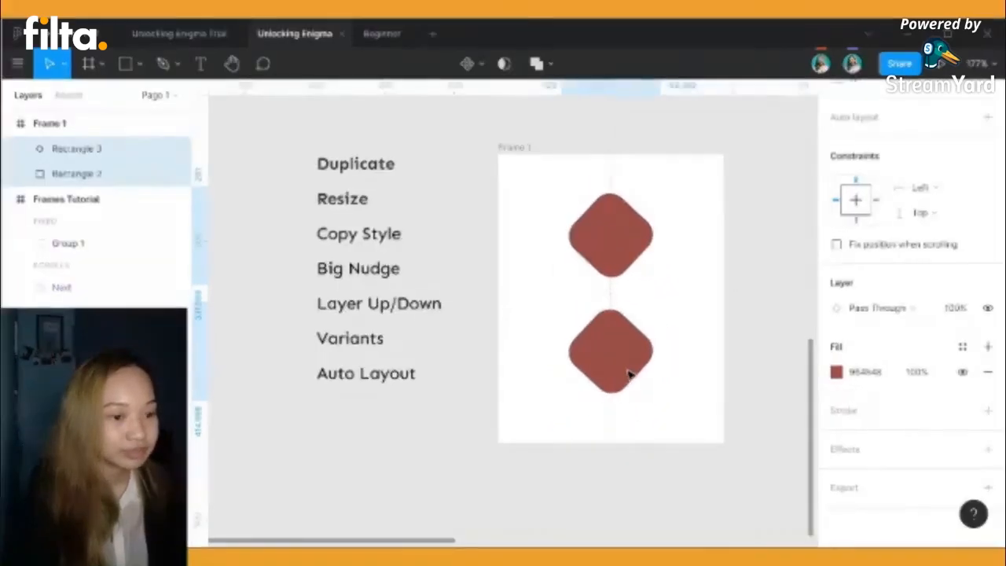
{"action": "left_click", "coordinate": [527, 475]}
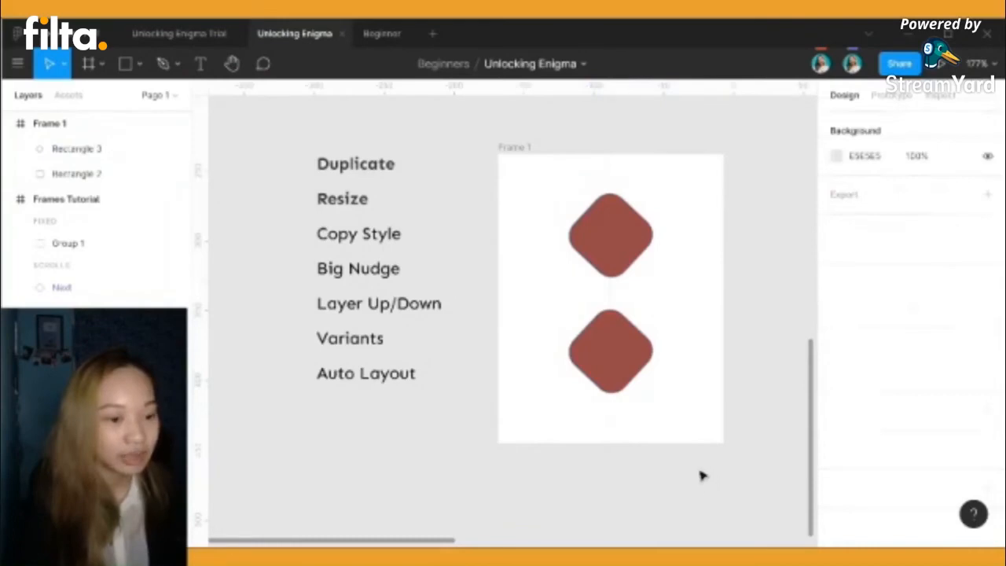
Make the "Copy Style" and "Big Nudge" entries of the topic list bold
{"action": "double_click", "coordinate": [364, 241]}
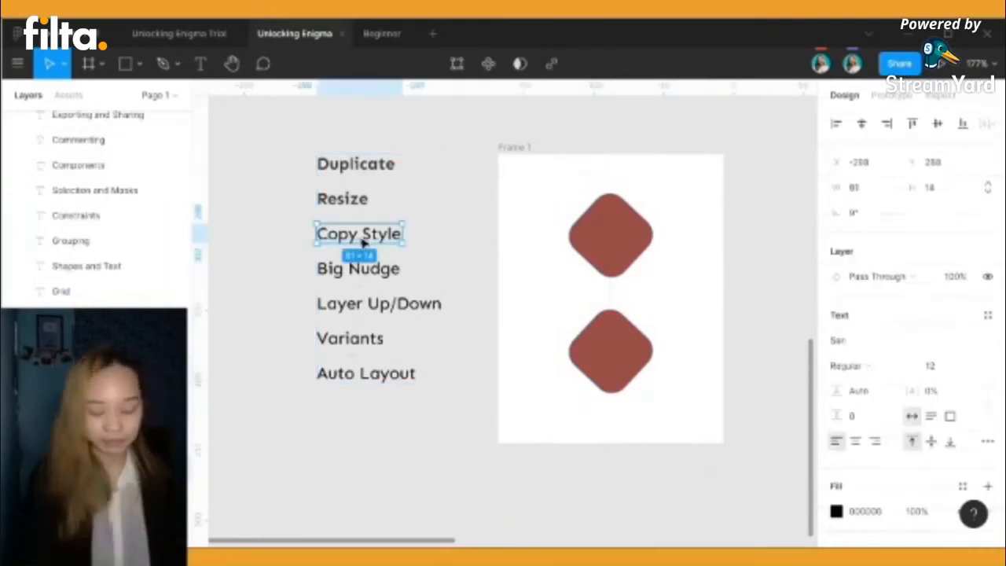
{"action": "key", "text": "ctrl+b"}
{"action": "double_click", "coordinate": [331, 270]}
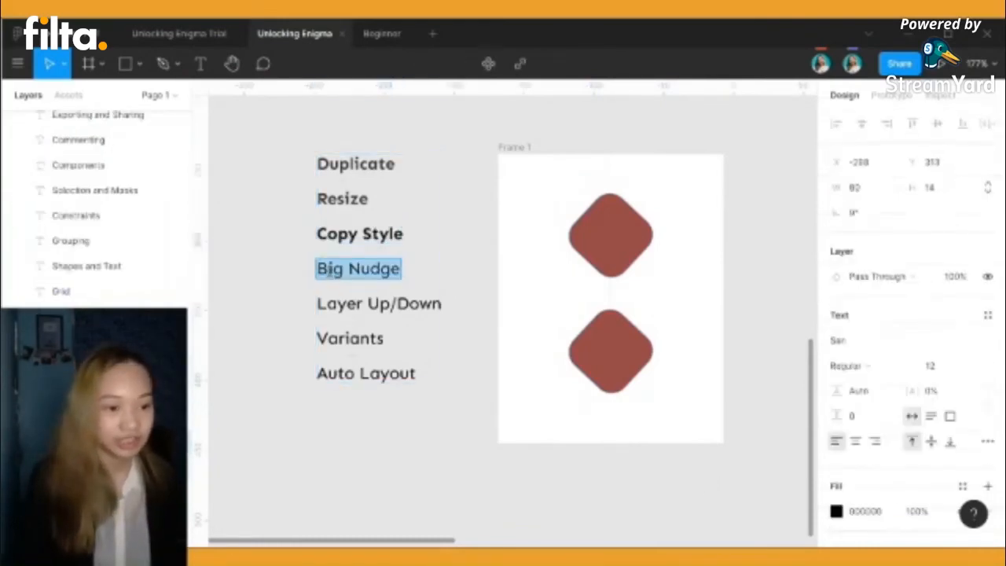
{"action": "key", "text": "Escape"}
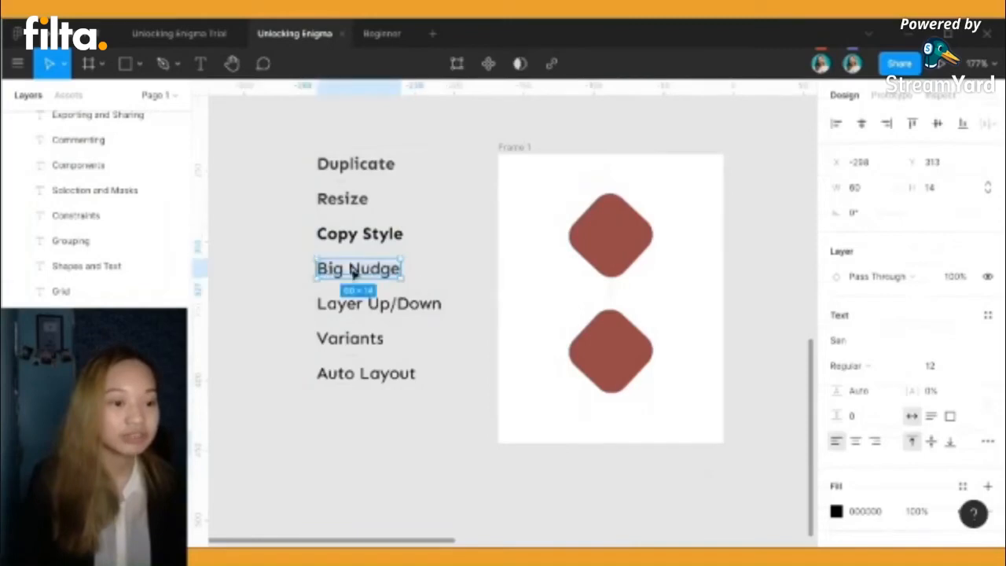
{"action": "key", "text": "ctrl+b"}
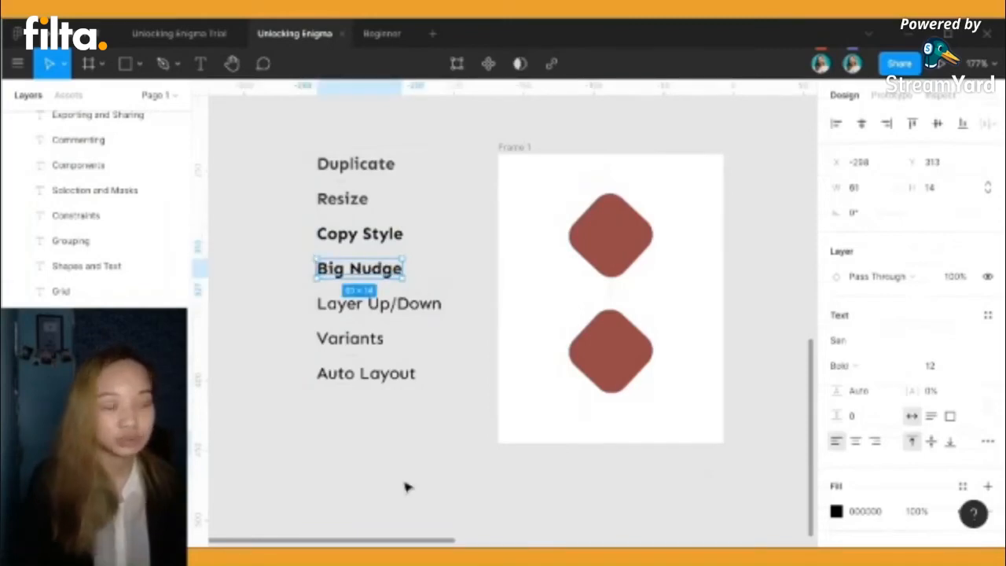
{"action": "key", "text": "ctrl+z"}
{"action": "key", "text": "Escape"}
{"action": "key", "text": "ctrl+shift+z"}
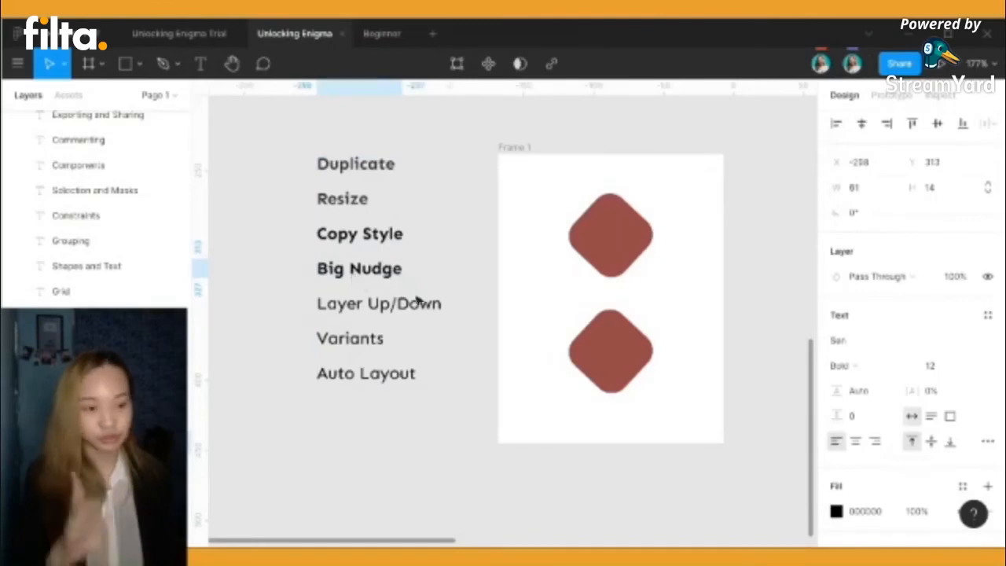
{"action": "double_click", "coordinate": [613, 247]}
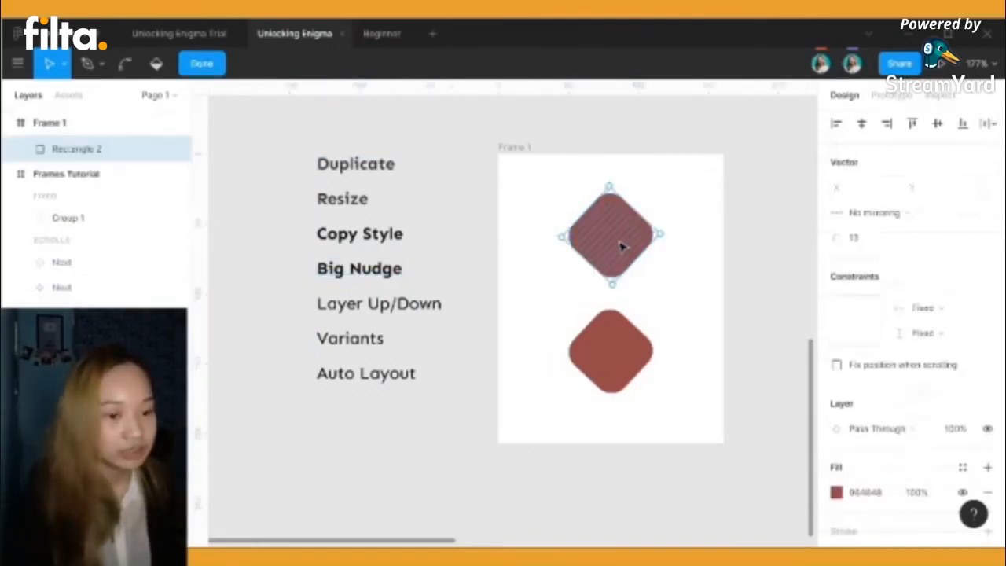
{"action": "left_click", "coordinate": [635, 257]}
{"action": "left_click", "coordinate": [703, 305]}
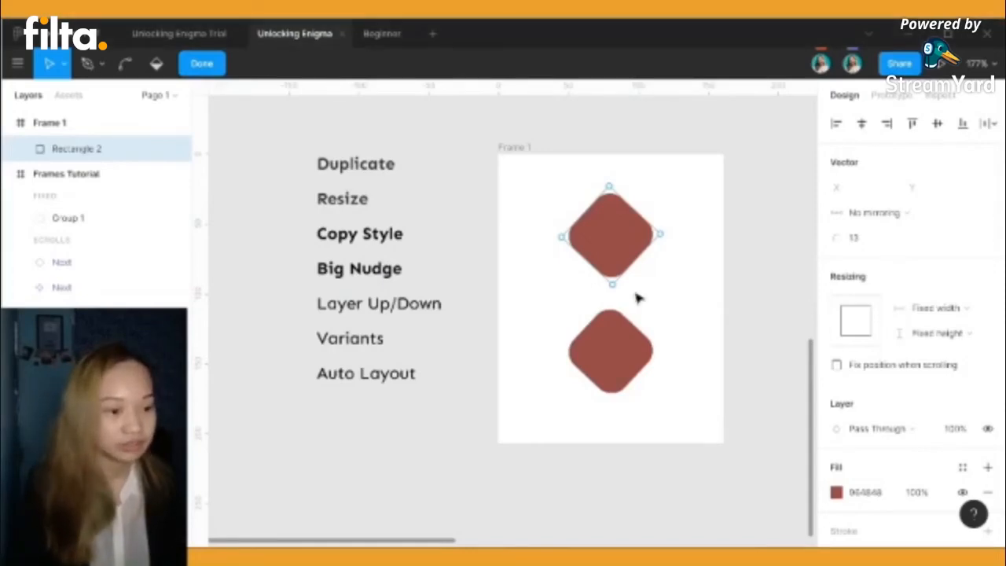
{"action": "left_click", "coordinate": [649, 224]}
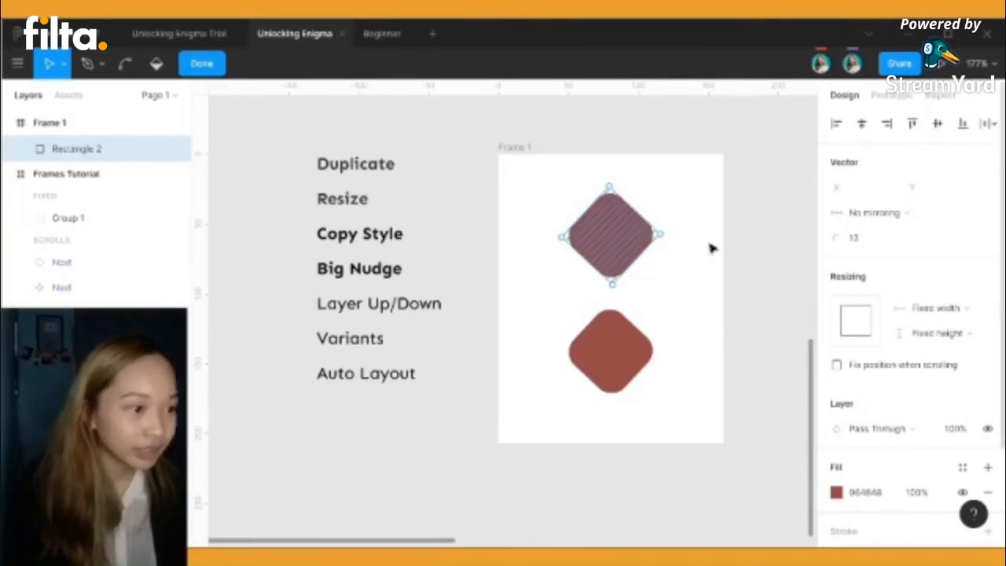
{"action": "left_click", "coordinate": [708, 247]}
{"action": "left_click", "coordinate": [201, 65]}
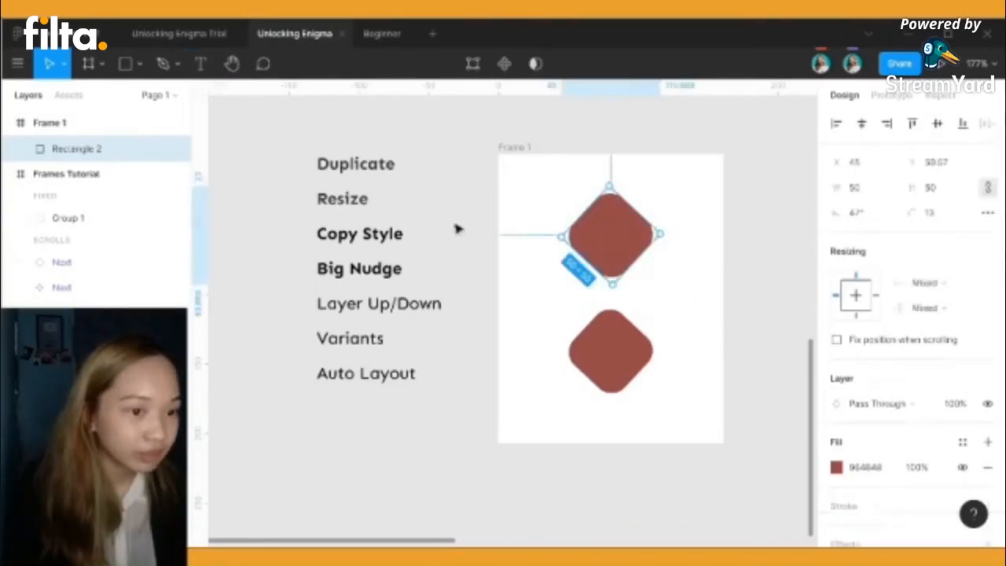
Try big nudges on the upper rounded square in Frame 1, shifting it repeatedly down and back up to Y 59.57
{"action": "key", "text": "shift+Down"}
{"action": "key", "text": "shift+Down"}
{"action": "key", "text": "shift+Down"}
{"action": "key", "text": "shift+Up"}
{"action": "key", "text": "shift+Up"}
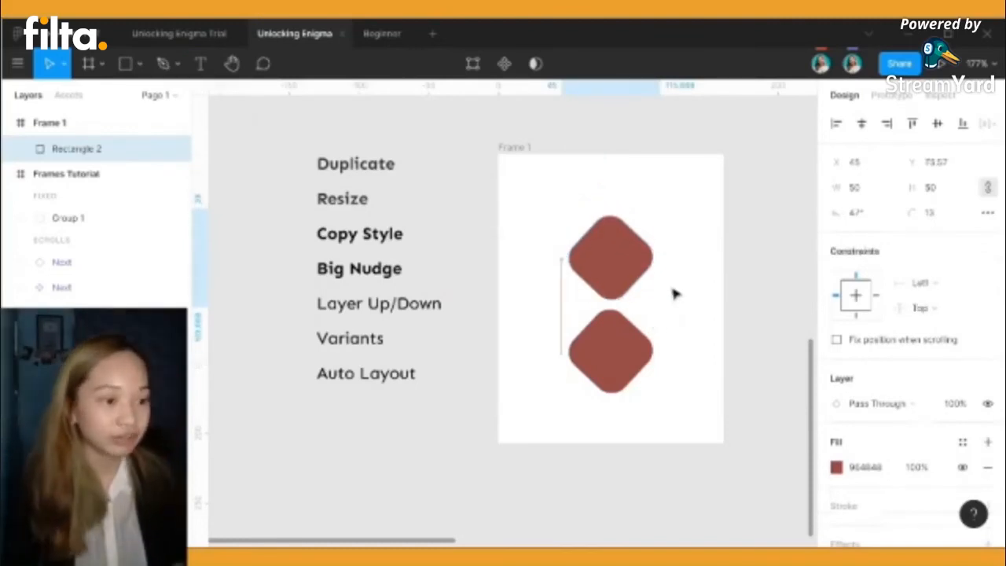
{"action": "key", "text": "shift+Down"}
{"action": "key", "text": "shift+Down"}
{"action": "key", "text": "shift+Up"}
{"action": "key", "text": "shift+Up"}
{"action": "key", "text": "shift+Up"}
{"action": "key", "text": "shift+Up"}
{"action": "key", "text": "shift+Down"}
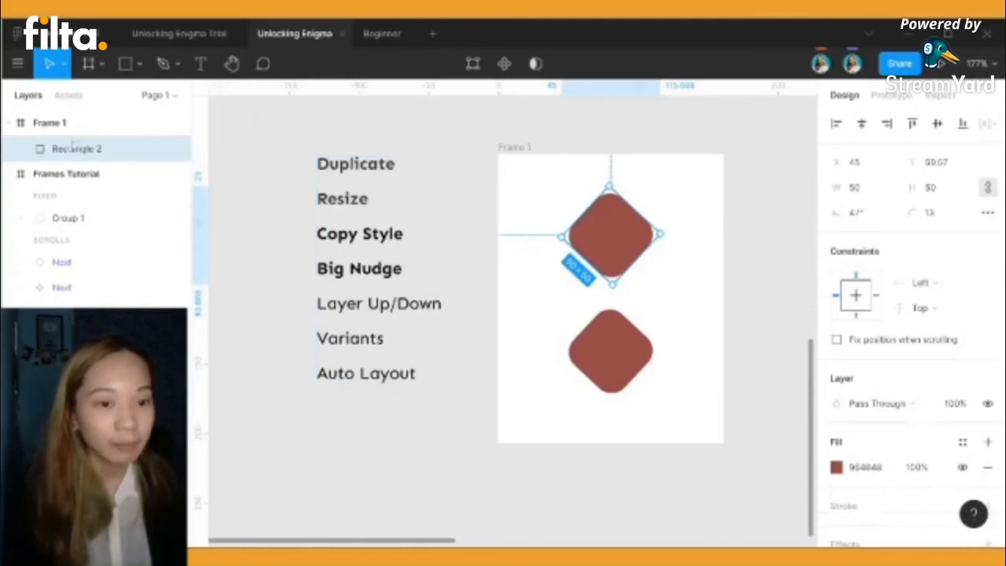
Check the small and big nudge amounts in the preferences
{"action": "left_click", "coordinate": [18, 68]}
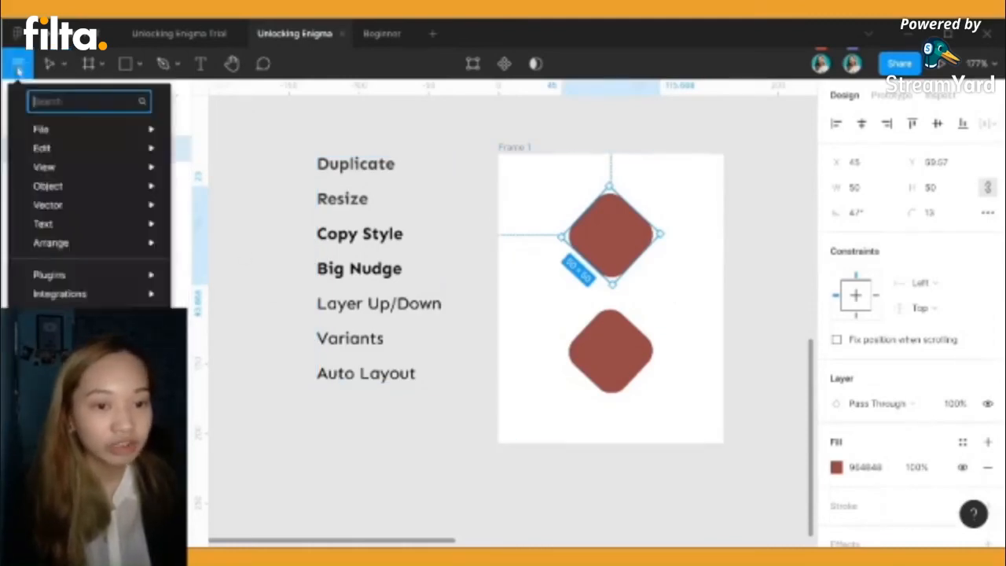
{"action": "mouse_move", "coordinate": [158, 308]}
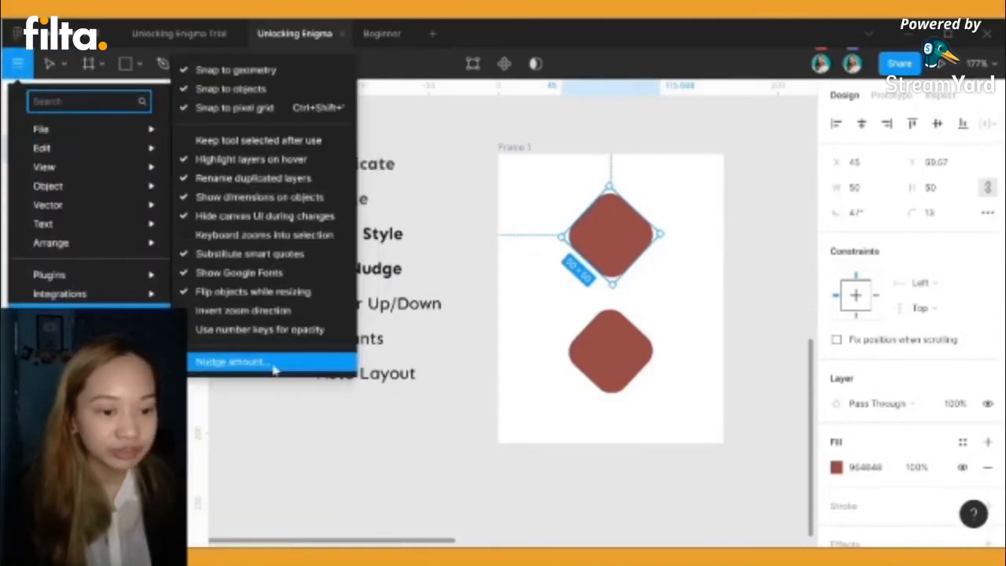
{"action": "left_click", "coordinate": [275, 364]}
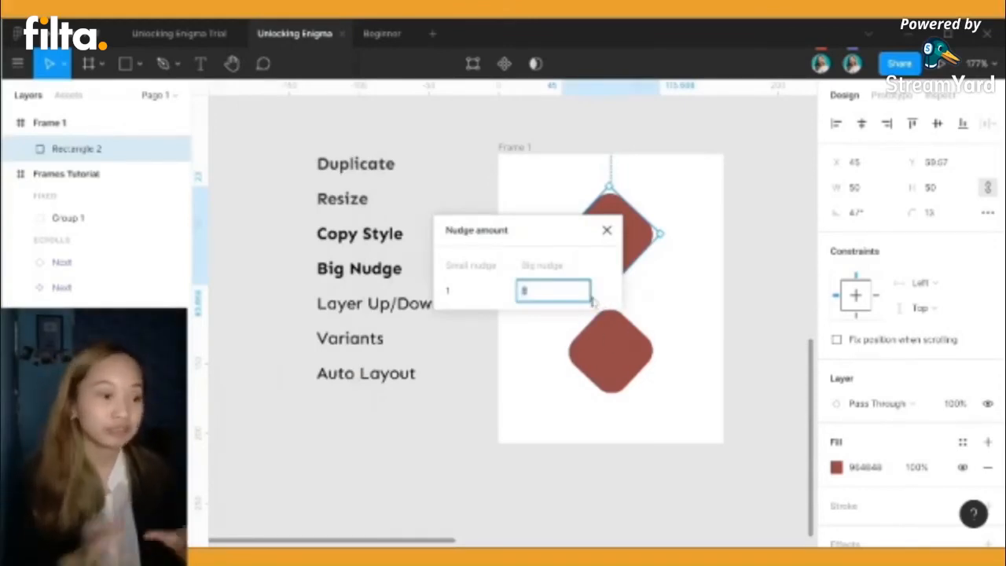
{"action": "key", "text": "Escape"}
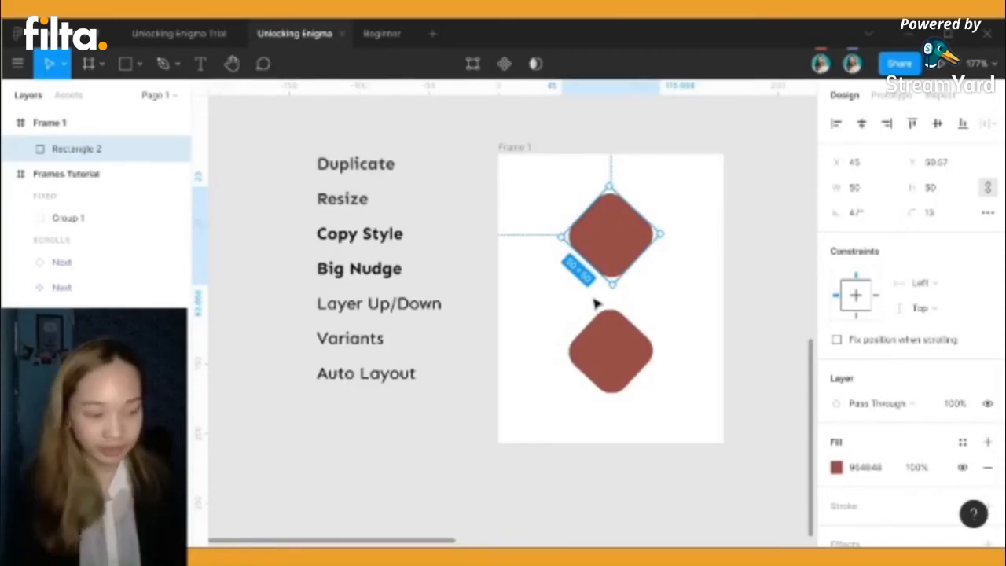
Move the upper diamond in Frame 1 down and back up in big-nudge increments, and clear the selection
{"action": "key", "text": "shift+Down"}
{"action": "key", "text": "shift+Down"}
{"action": "key", "text": "shift+Down"}
{"action": "key", "text": "shift+Up"}
{"action": "key", "text": "shift+Up"}
{"action": "key", "text": "shift+Up"}
{"action": "key", "text": "shift+Up"}
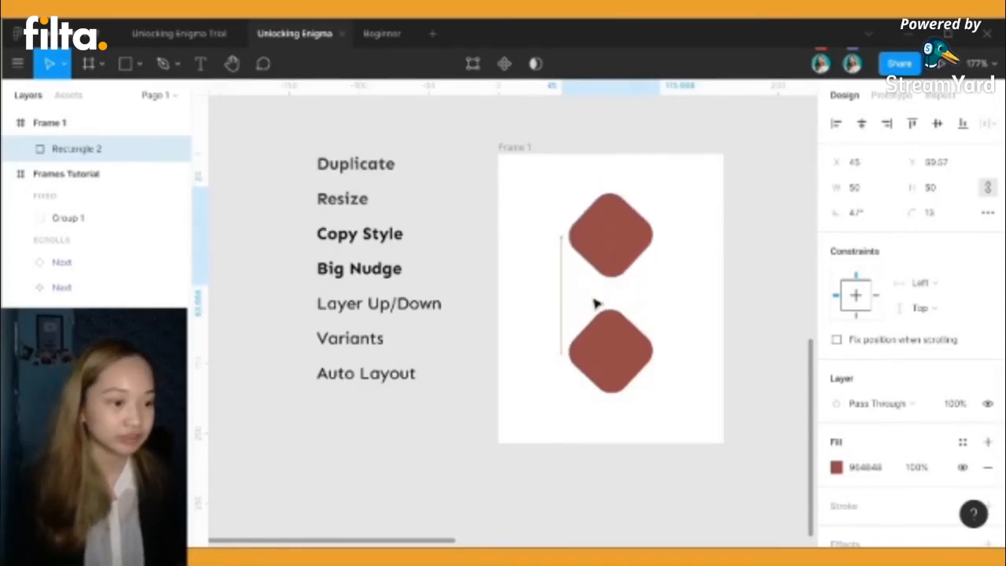
{"action": "key", "text": "shift+Down"}
{"action": "key", "text": "shift+Down"}
{"action": "key", "text": "shift+Down"}
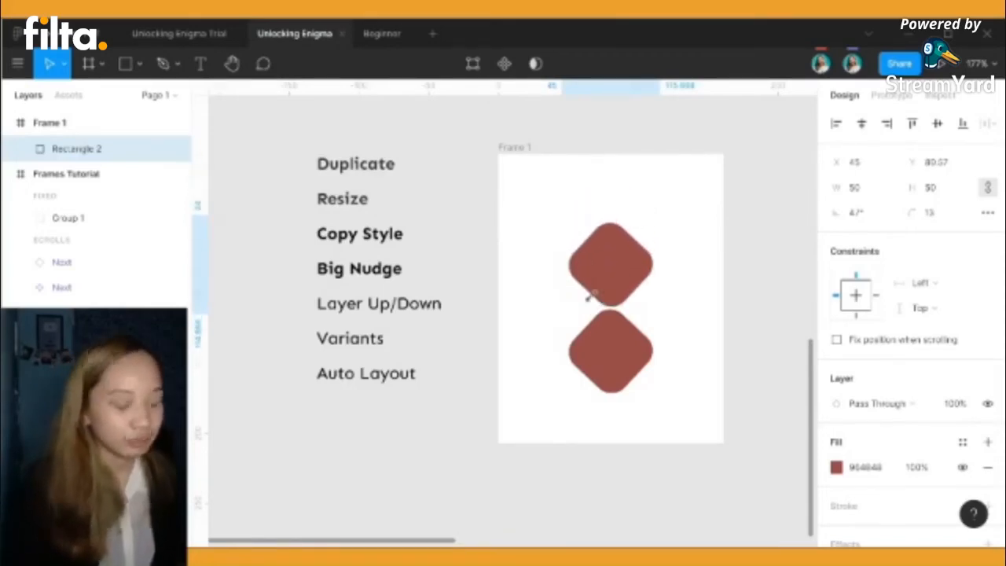
{"action": "key", "text": "shift+Up"}
{"action": "key", "text": "shift+Up"}
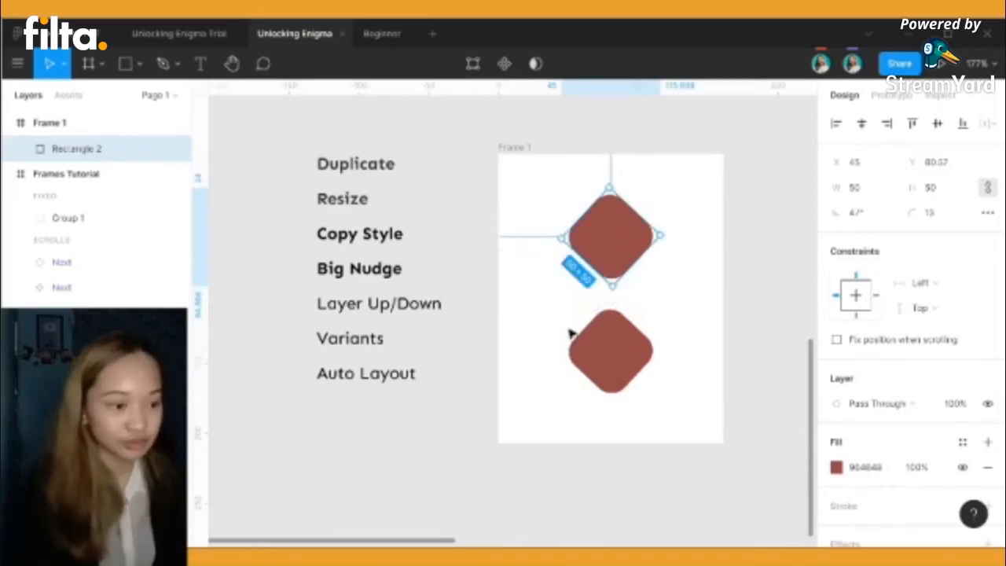
{"action": "left_click", "coordinate": [560, 308]}
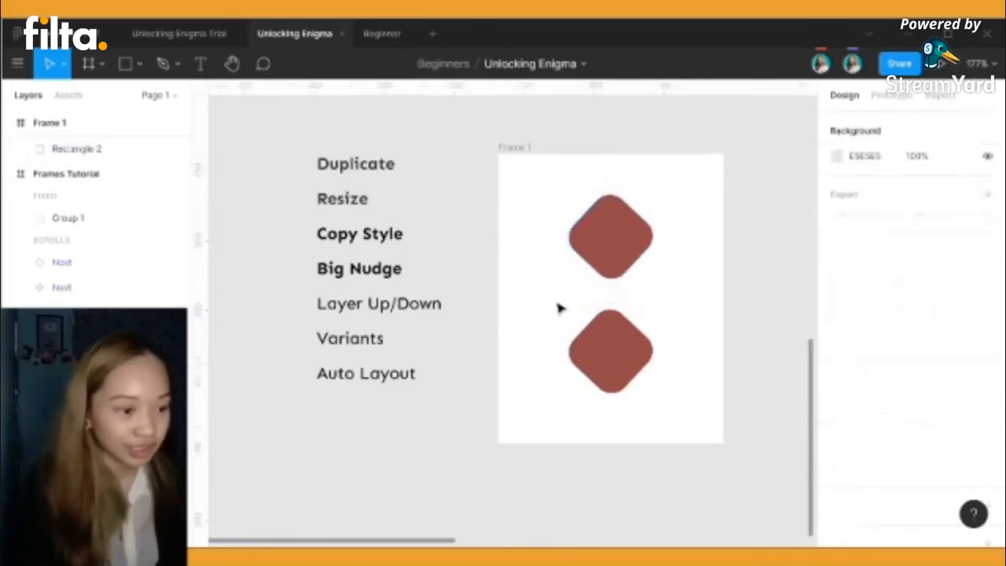
{"action": "double_click", "coordinate": [388, 310]}
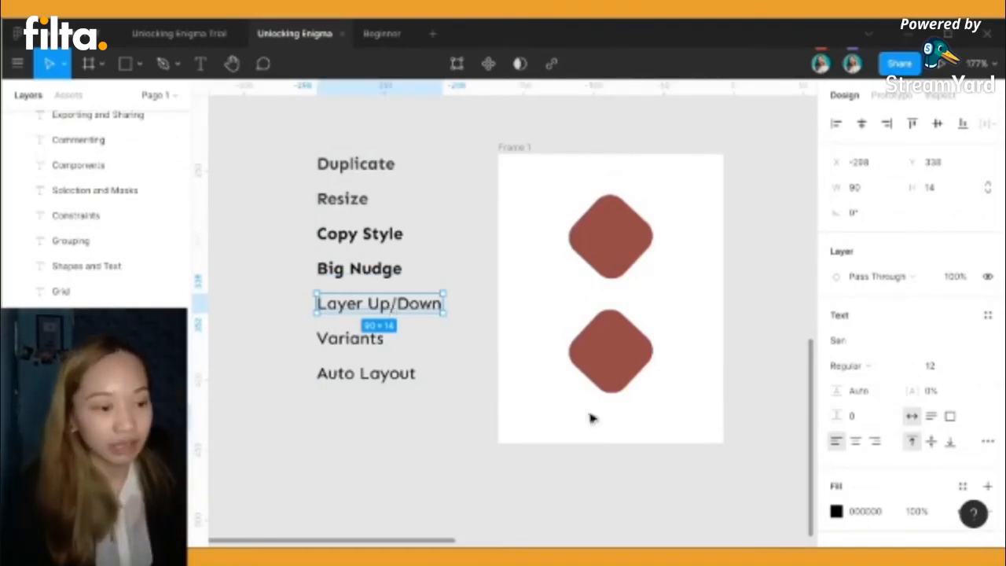
{"action": "left_click", "coordinate": [586, 226]}
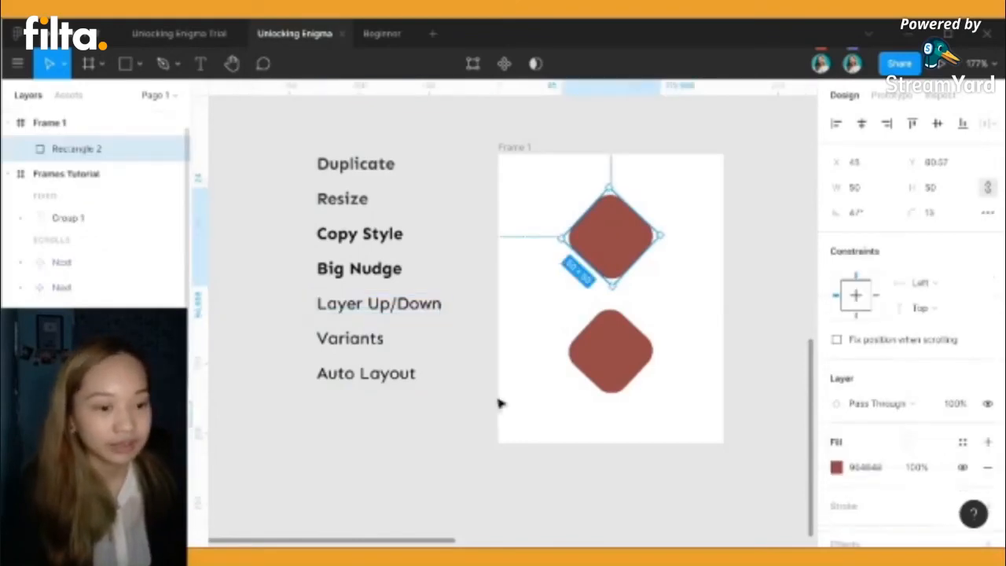
{"action": "key", "text": "Escape"}
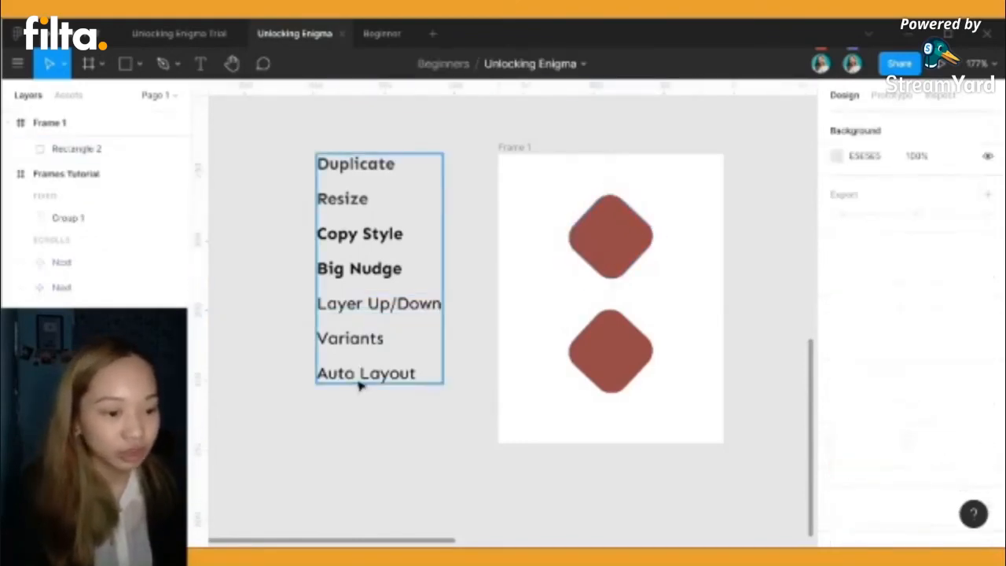
{"action": "left_click", "coordinate": [358, 382]}
{"action": "double_click", "coordinate": [383, 377]}
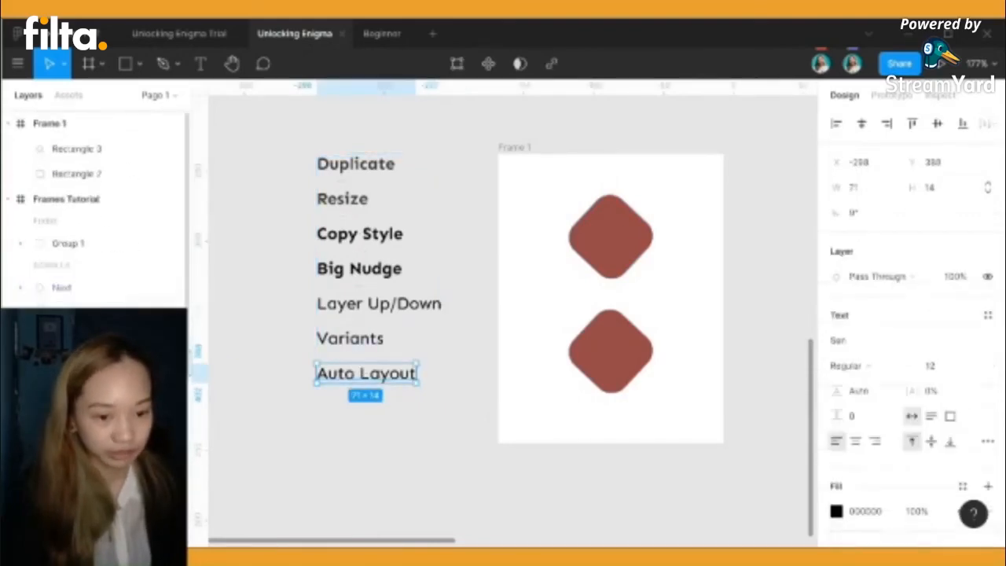
{"action": "key", "text": "Escape"}
Find and select the Components text layer in the Basics group, leaving its name as it is
{"action": "left_click", "coordinate": [79, 393]}
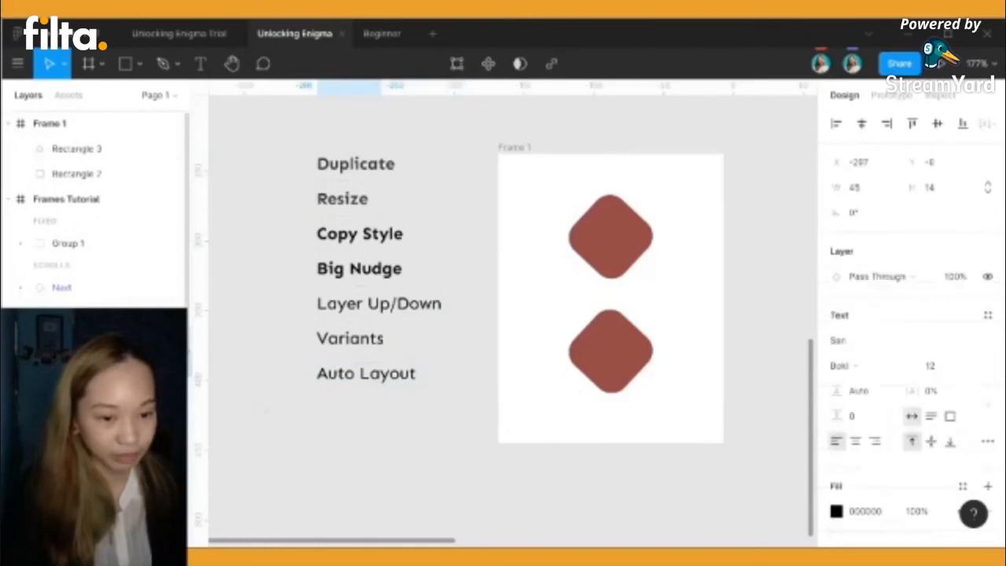
{"action": "scroll", "coordinate": [373, 413], "scroll_direction": "up", "scroll_amount": 1}
{"action": "scroll", "coordinate": [94, 377], "scroll_direction": "down", "scroll_amount": 5}
{"action": "scroll", "coordinate": [94, 212], "scroll_direction": "up", "scroll_amount": 5}
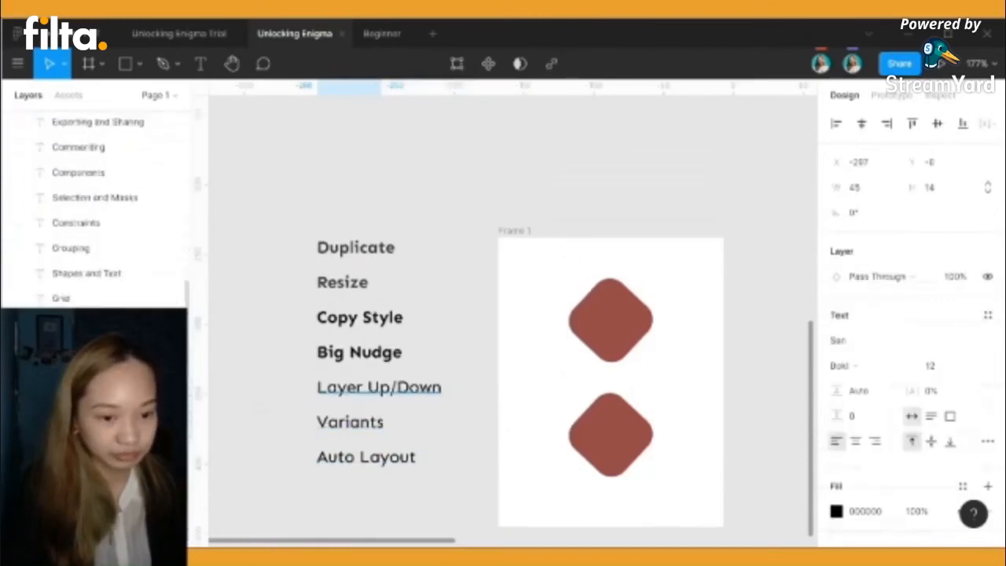
{"action": "scroll", "coordinate": [118, 236], "scroll_direction": "down", "scroll_amount": 4}
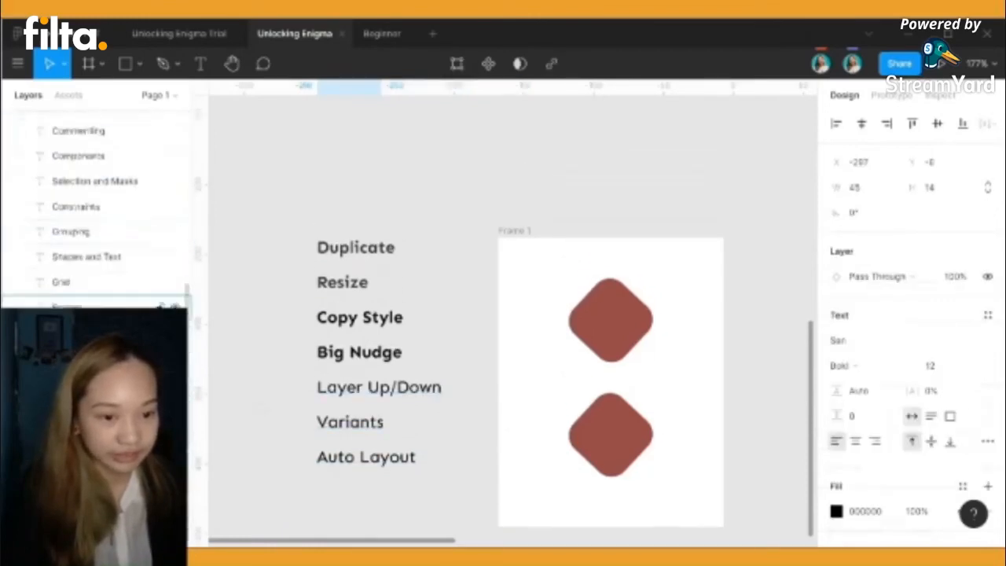
{"action": "scroll", "coordinate": [117, 252], "scroll_direction": "up", "scroll_amount": 2}
{"action": "double_click", "coordinate": [79, 234]}
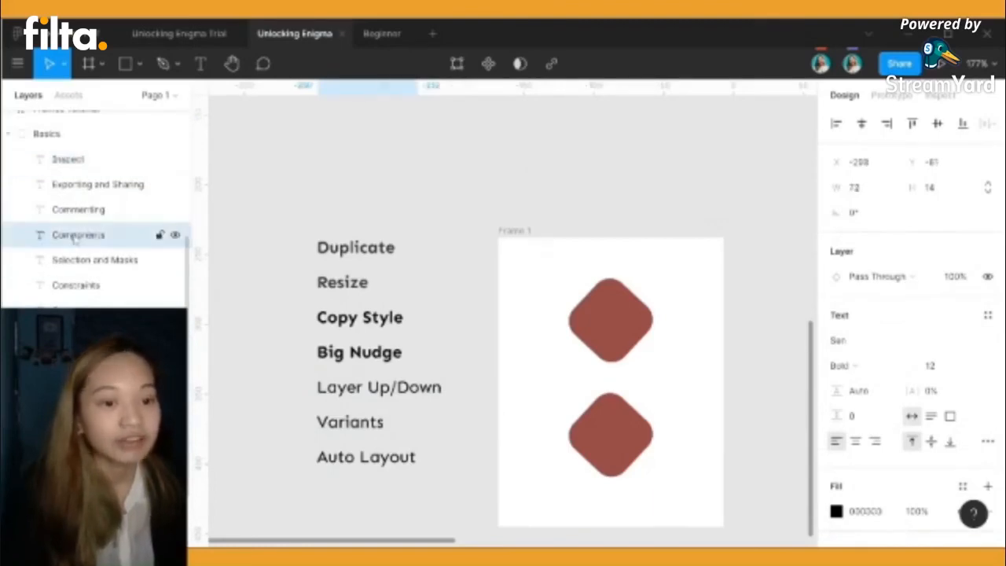
{"action": "scroll", "coordinate": [387, 289], "scroll_direction": "up", "scroll_amount": 1}
{"action": "scroll", "coordinate": [386, 287], "scroll_direction": "up", "scroll_amount": 8}
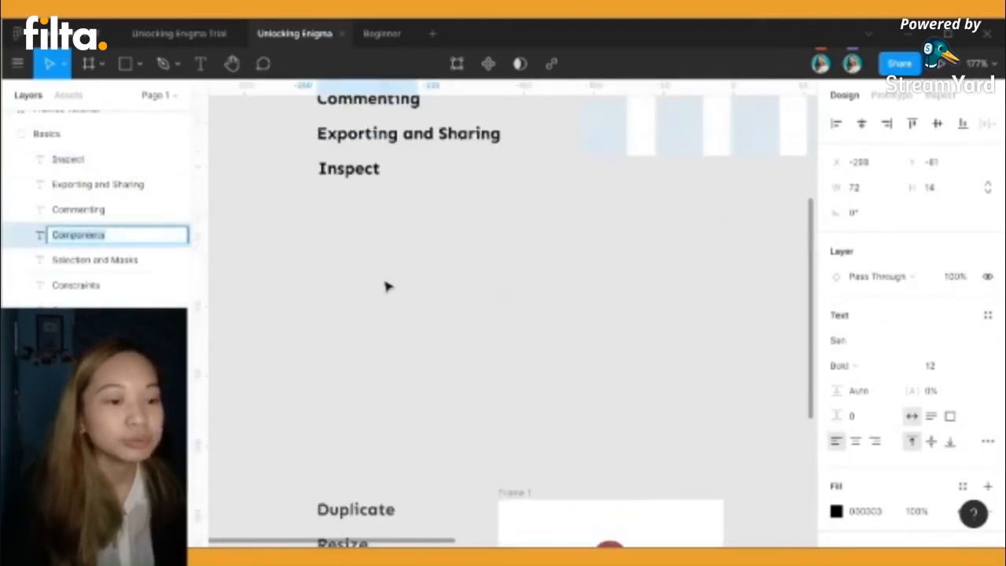
{"action": "left_click", "coordinate": [139, 233]}
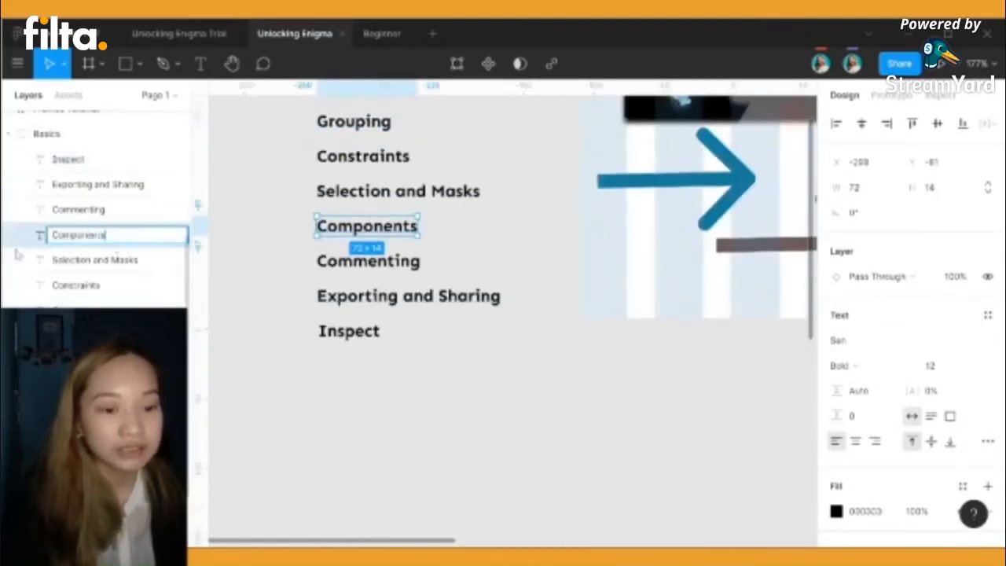
{"action": "left_click", "coordinate": [35, 238]}
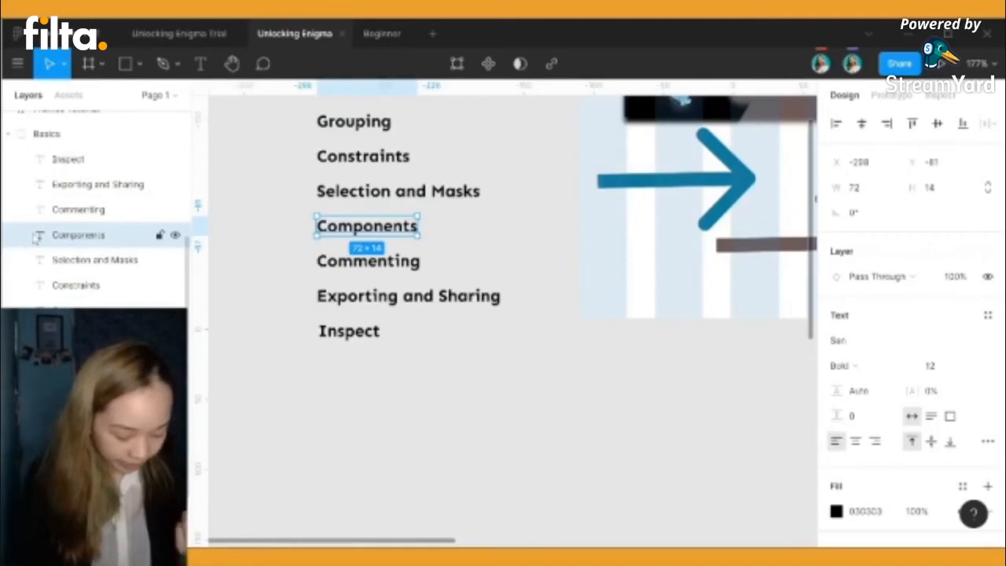
Raise the Components layer to the top of the Basics group's layer order
{"action": "scroll", "coordinate": [35, 239], "scroll_direction": "up", "scroll_amount": 3}
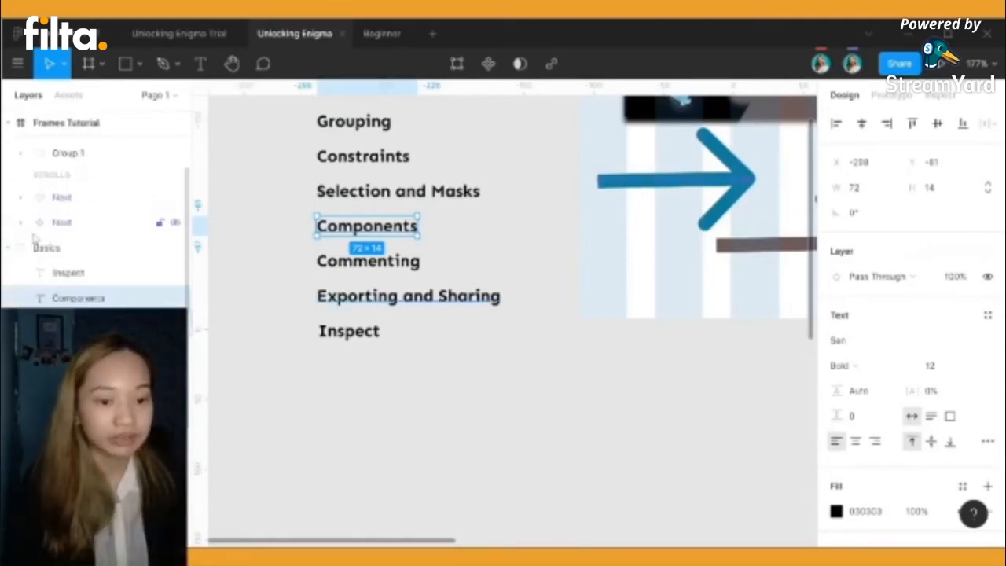
{"action": "scroll", "coordinate": [24, 243], "scroll_direction": "down", "scroll_amount": 4}
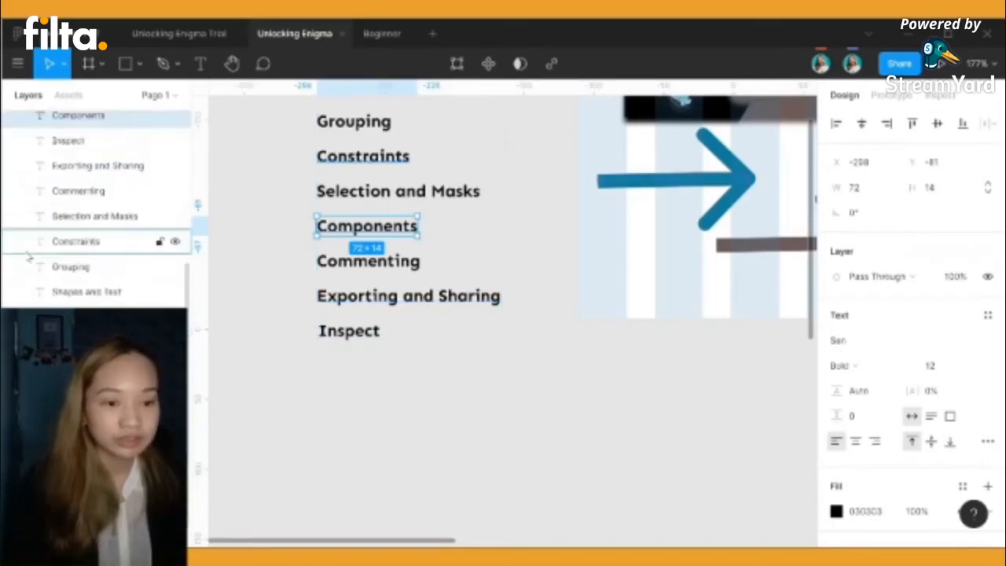
{"action": "scroll", "coordinate": [31, 242], "scroll_direction": "up", "scroll_amount": 2}
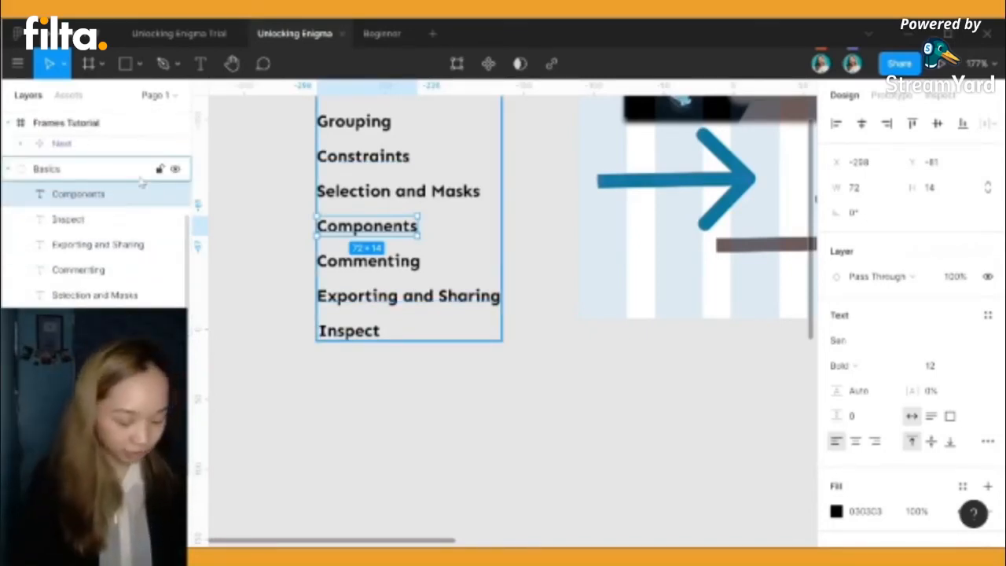
{"action": "scroll", "coordinate": [141, 182], "scroll_direction": "down", "scroll_amount": 1}
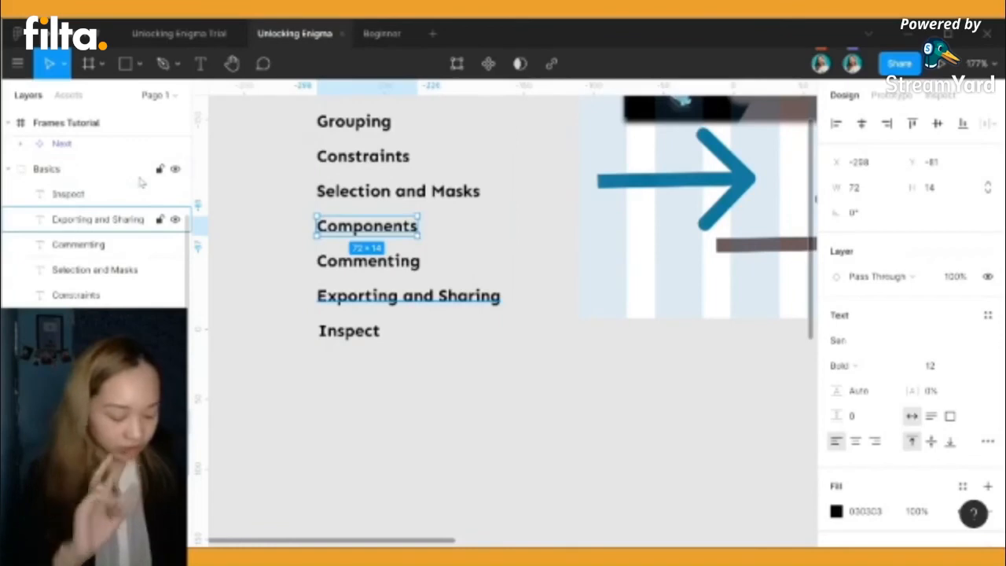
{"action": "scroll", "coordinate": [140, 182], "scroll_direction": "up", "scroll_amount": 1}
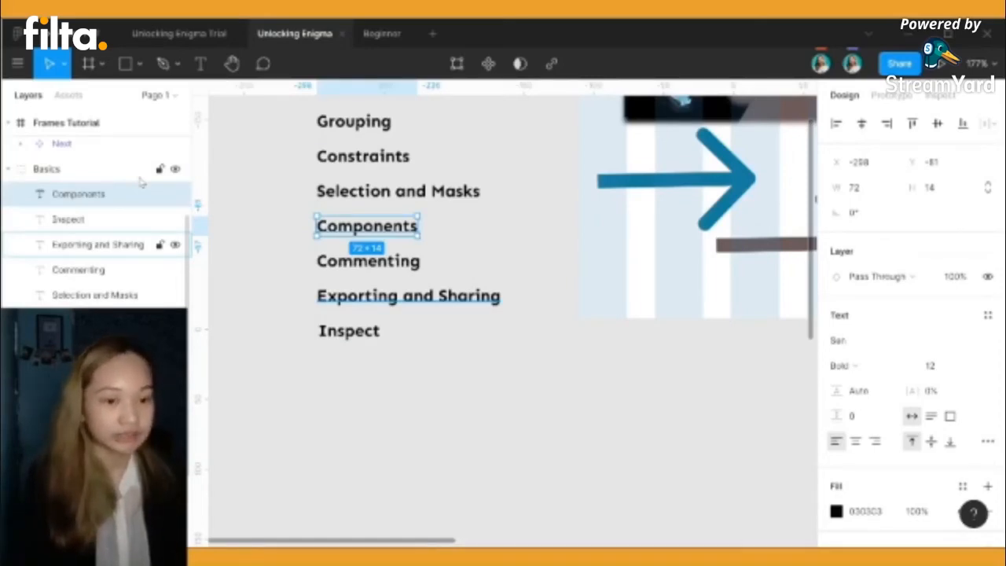
Send the Components layer backward three levels in the Basics group, bring it forward three levels, and deselect it
{"action": "key", "text": "ctrl+bracketleft"}
{"action": "key", "text": "ctrl+bracketleft"}
{"action": "key", "text": "ctrl+bracketleft"}
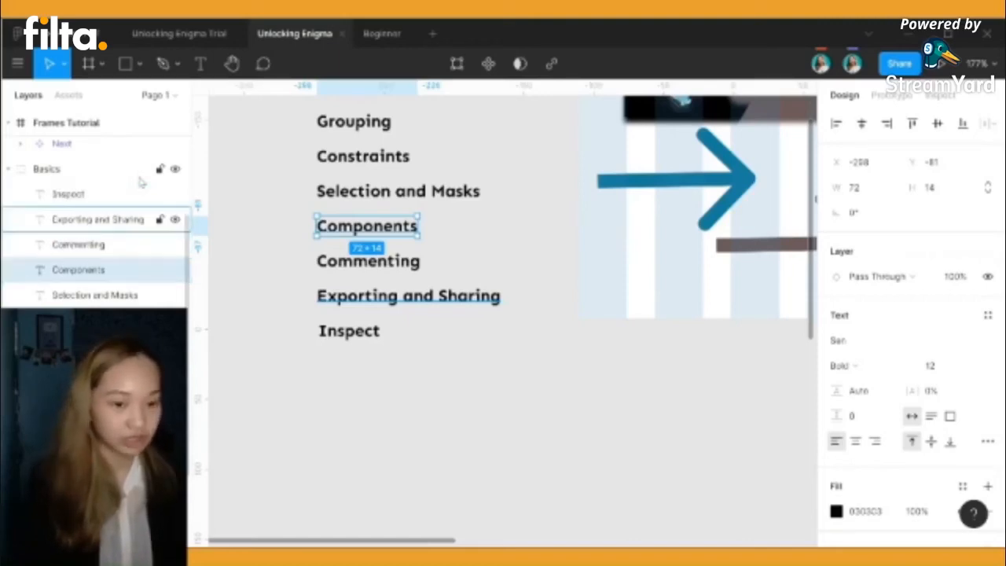
{"action": "key", "text": "ctrl+bracketright"}
{"action": "key", "text": "ctrl+bracketright"}
{"action": "key", "text": "ctrl+bracketright"}
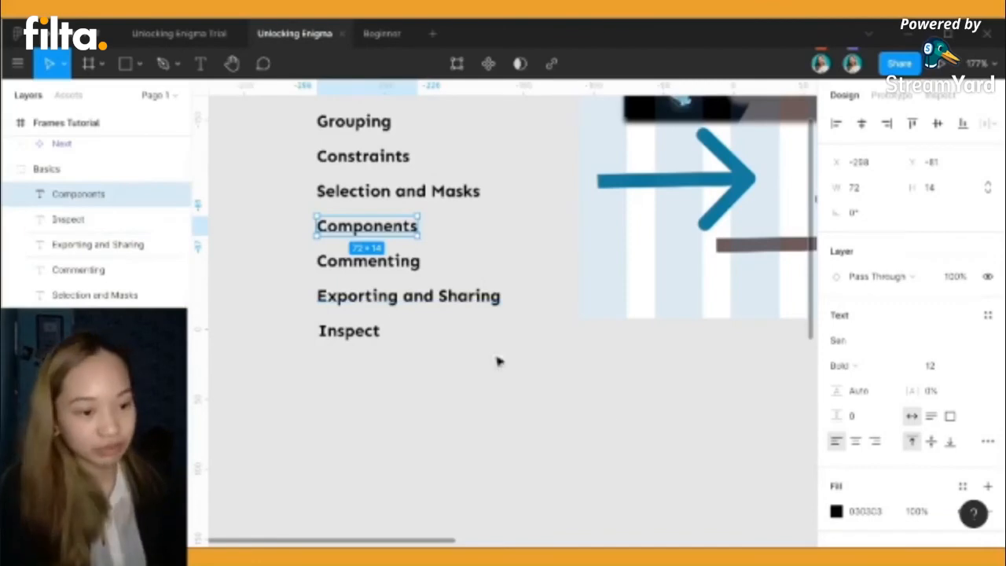
{"action": "left_click", "coordinate": [530, 395]}
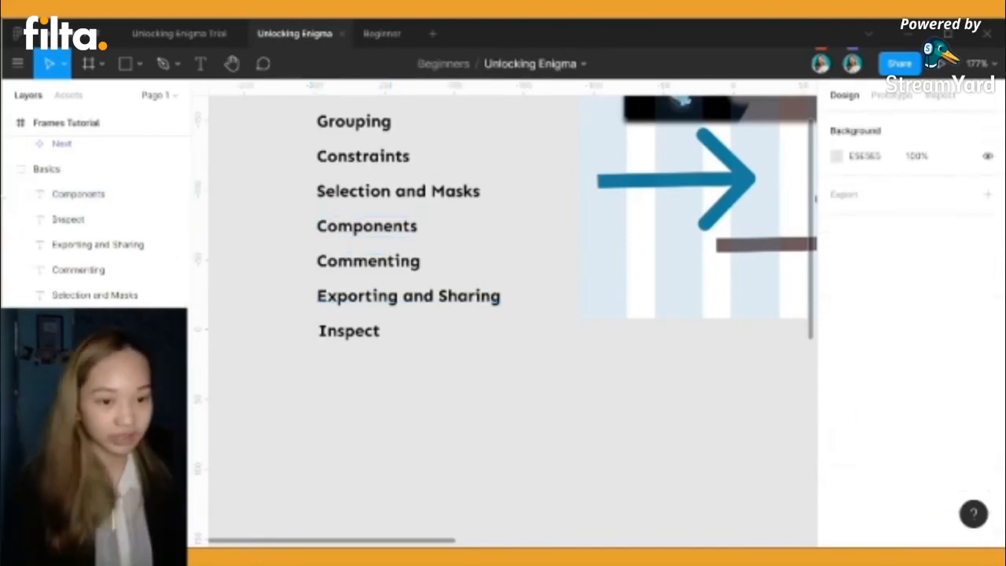
Reselect the Components layer, send it backward one level and bring it forward again
{"action": "left_click", "coordinate": [116, 206]}
{"action": "scroll", "coordinate": [117, 206], "scroll_direction": "down", "scroll_amount": 1}
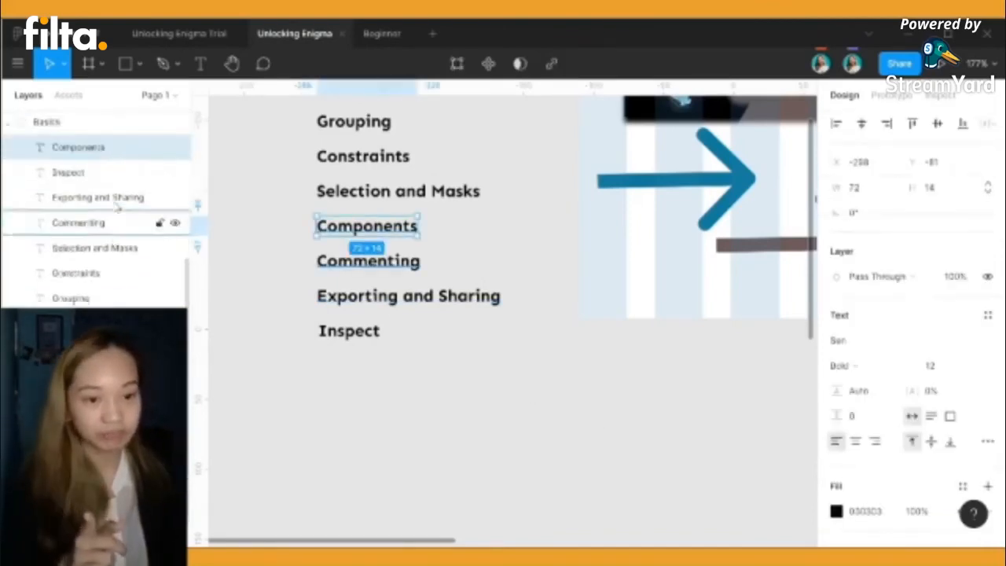
{"action": "scroll", "coordinate": [117, 206], "scroll_direction": "up", "scroll_amount": 1}
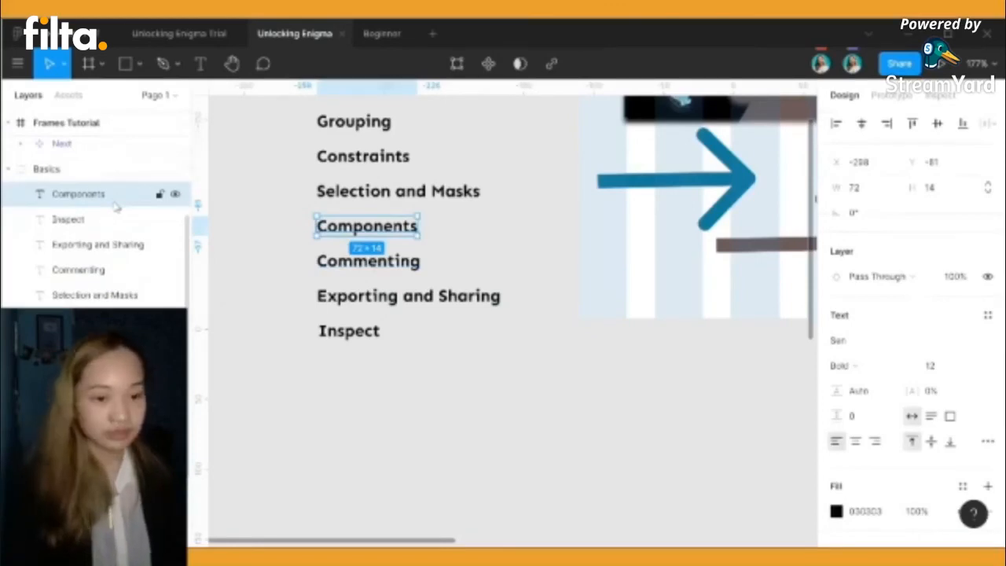
{"action": "key", "text": "ctrl+["}
{"action": "key", "text": "ctrl+]"}
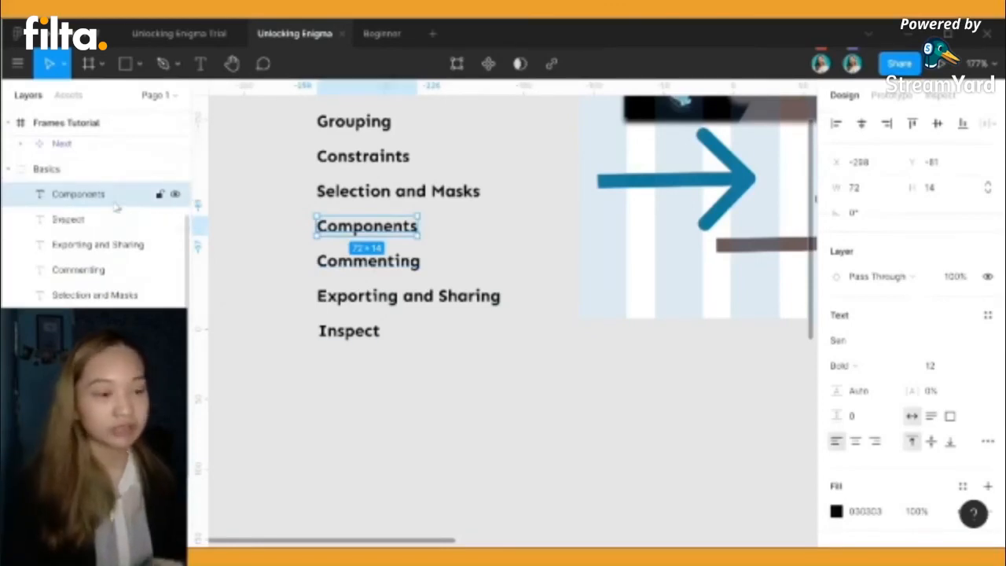
{"action": "left_click", "coordinate": [527, 438]}
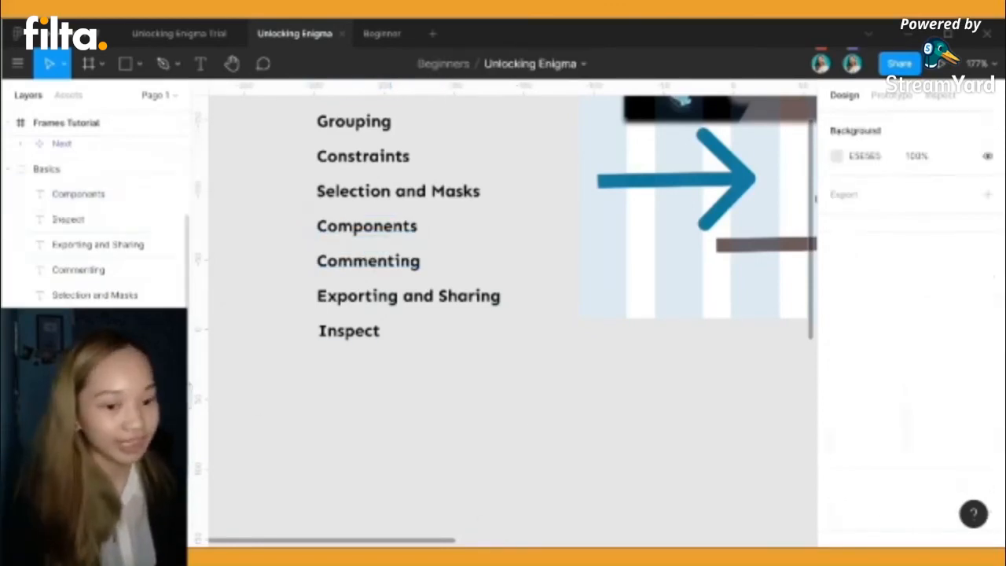
{"action": "scroll", "coordinate": [459, 397], "scroll_direction": "down", "scroll_amount": 1}
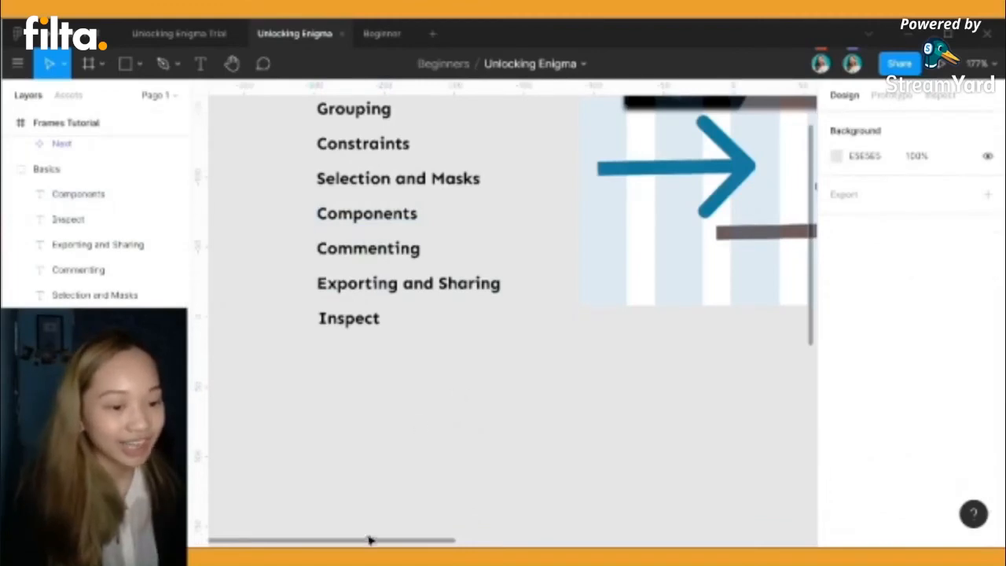
{"action": "scroll", "coordinate": [402, 521], "scroll_direction": "up", "scroll_amount": 2}
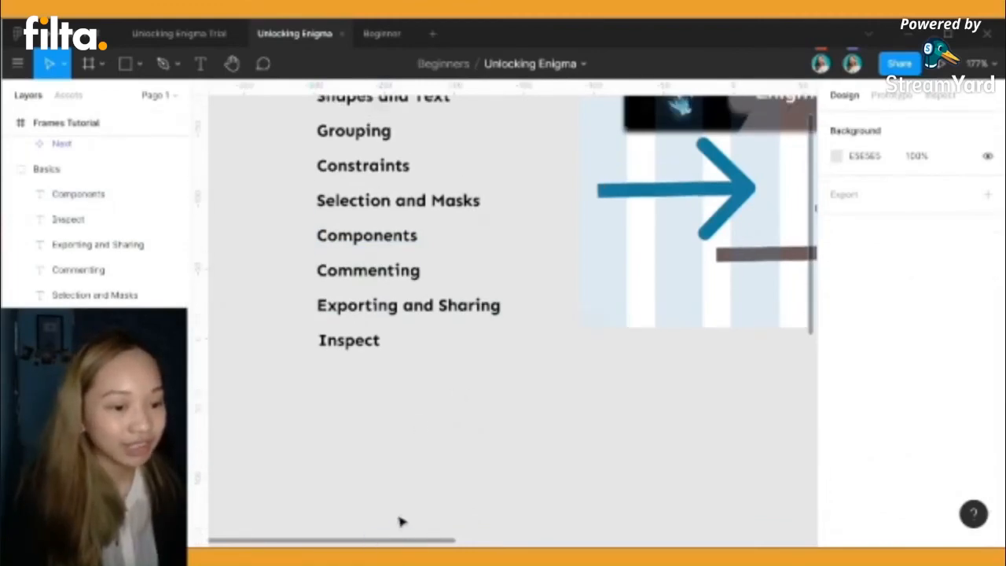
{"action": "scroll", "coordinate": [420, 433], "scroll_direction": "down", "scroll_amount": 10}
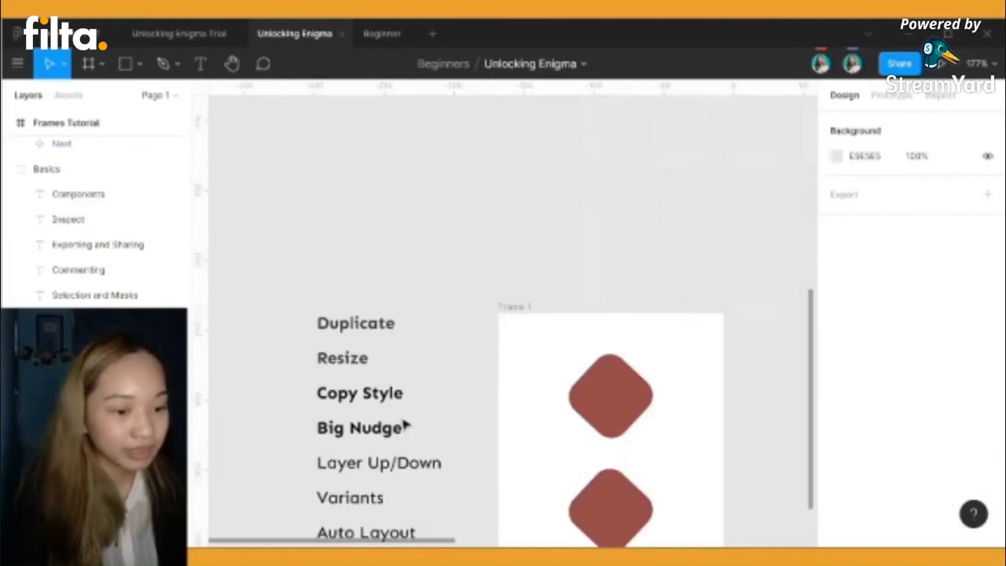
{"action": "scroll", "coordinate": [406, 425], "scroll_direction": "down", "scroll_amount": 1}
{"action": "scroll", "coordinate": [403, 429], "scroll_direction": "down", "scroll_amount": 1}
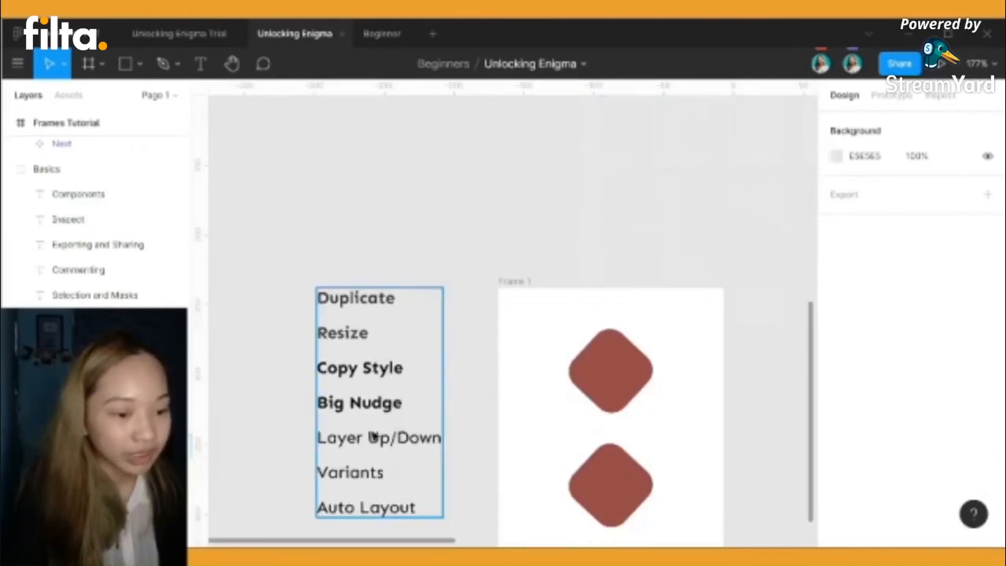
Make the "Layer Up/Down" entry in the topic list bold, then deselect it
{"action": "left_click", "coordinate": [365, 445]}
{"action": "scroll", "coordinate": [373, 442], "scroll_direction": "down", "scroll_amount": 2}
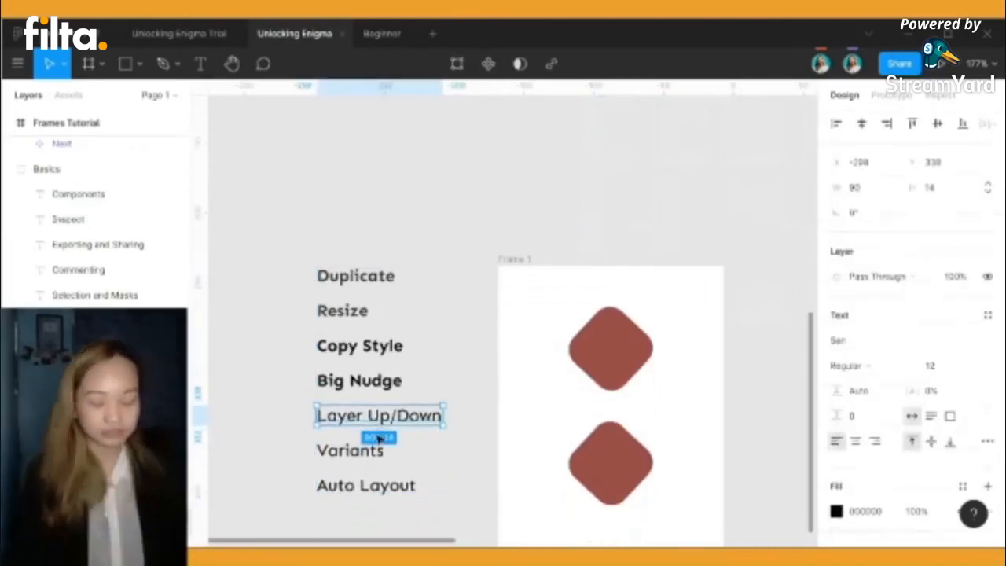
{"action": "key", "text": "ctrl+b"}
{"action": "scroll", "coordinate": [629, 509], "scroll_direction": "down", "scroll_amount": 4}
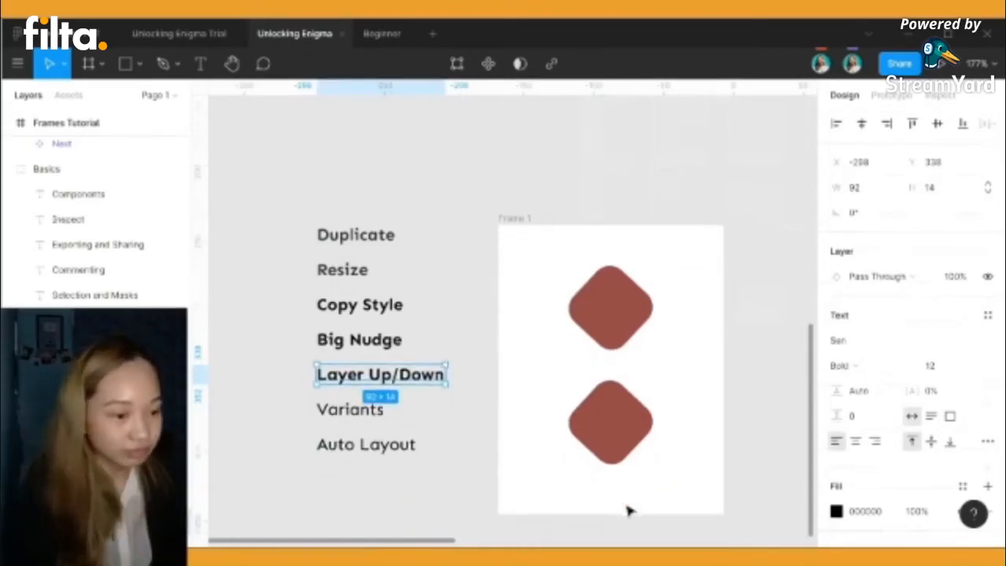
{"action": "left_click", "coordinate": [617, 524]}
{"action": "scroll", "coordinate": [496, 532], "scroll_direction": "right", "scroll_amount": 2}
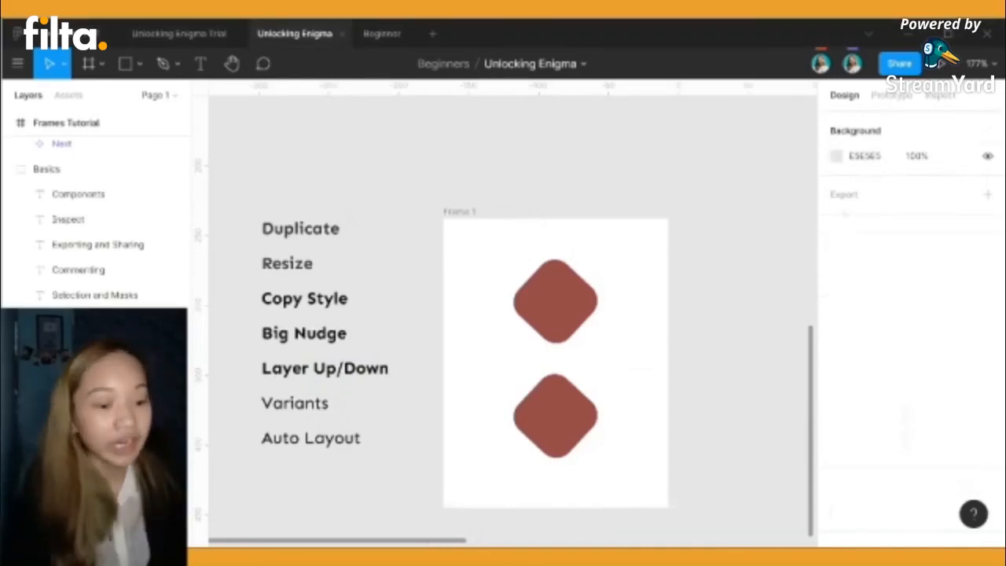
Select the upper diamond in Frame 1 and look through its design properties
{"action": "scroll", "coordinate": [411, 476], "scroll_direction": "down", "scroll_amount": 1}
{"action": "left_click", "coordinate": [575, 308]}
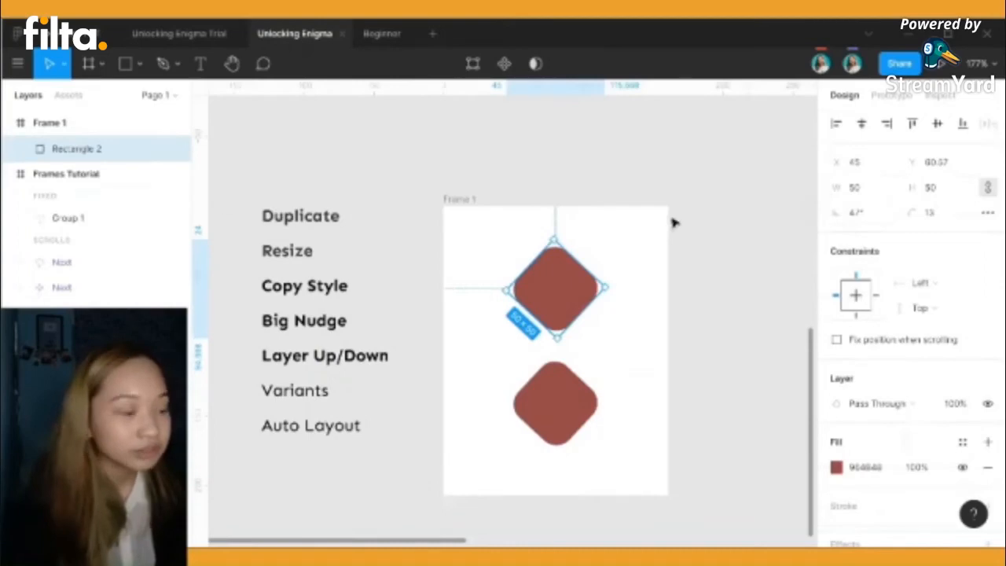
{"action": "scroll", "coordinate": [825, 283], "scroll_direction": "down", "scroll_amount": 3}
{"action": "scroll", "coordinate": [829, 282], "scroll_direction": "up", "scroll_amount": 3}
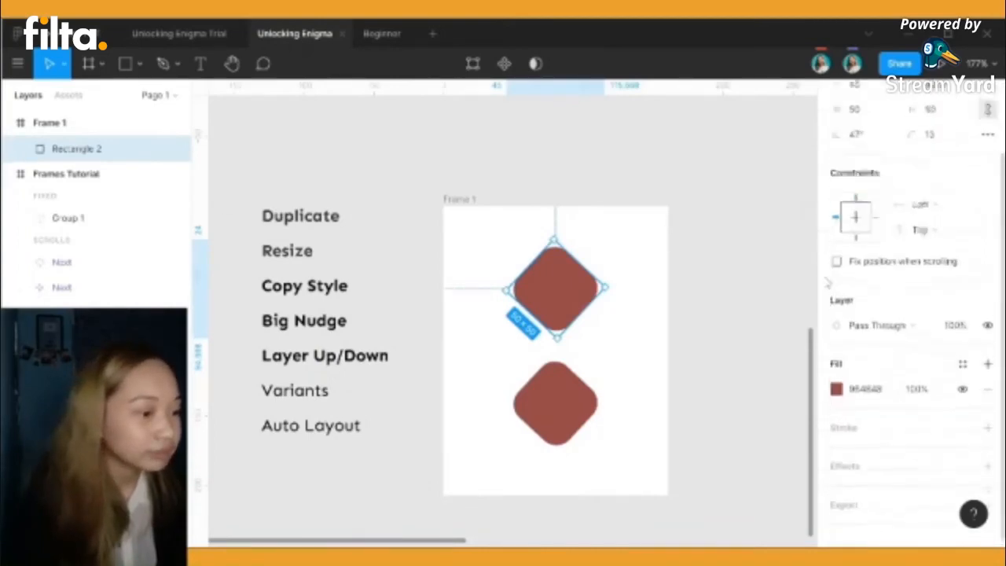
{"action": "scroll", "coordinate": [640, 240], "scroll_direction": "up", "scroll_amount": 1}
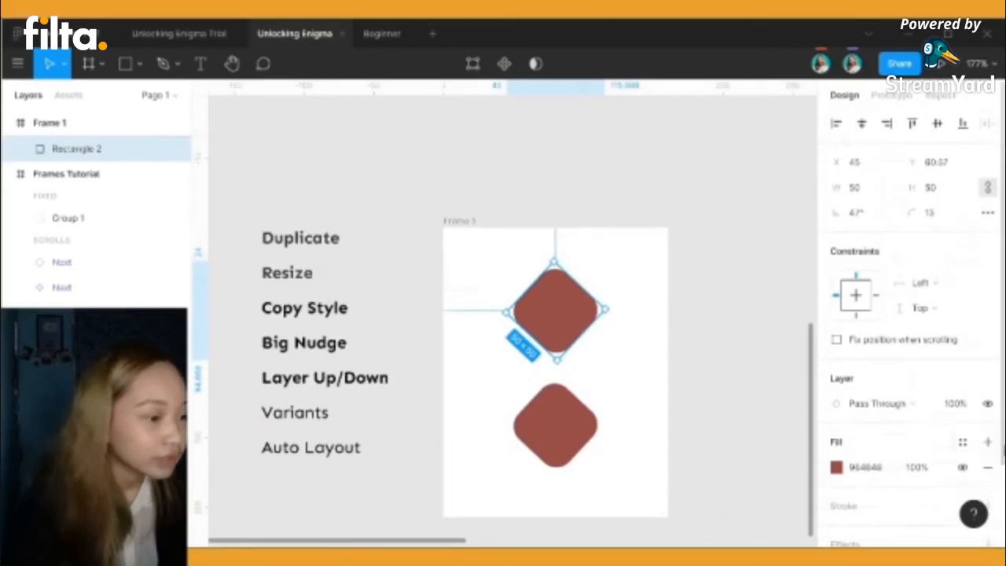
{"action": "scroll", "coordinate": [862, 383], "scroll_direction": "down", "scroll_amount": 3}
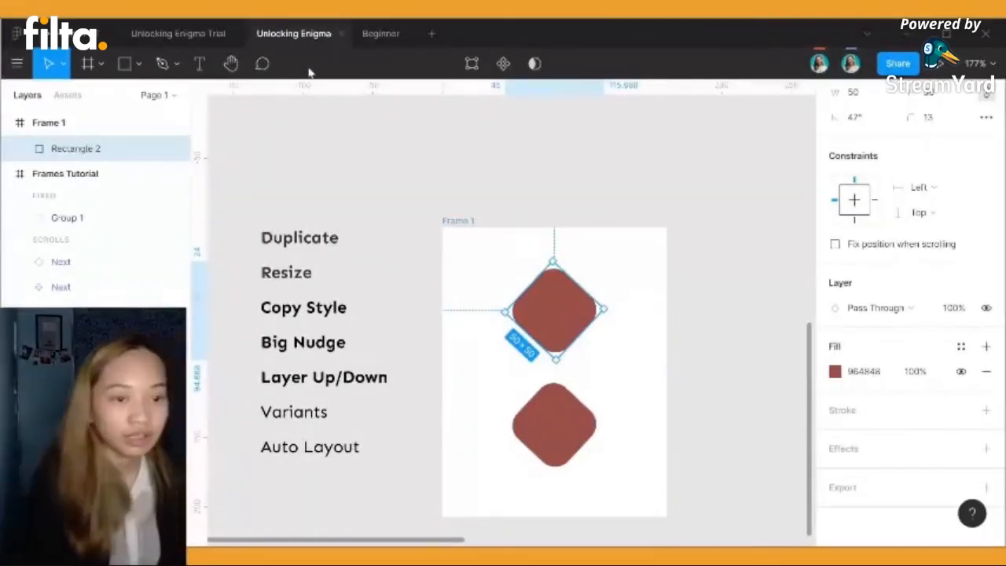
Copy both "I change it" buttons from Faster Frame in the Unlocking Enigma Trial file and paste them into the Unlocking Enigma file
{"action": "left_click", "coordinate": [196, 41]}
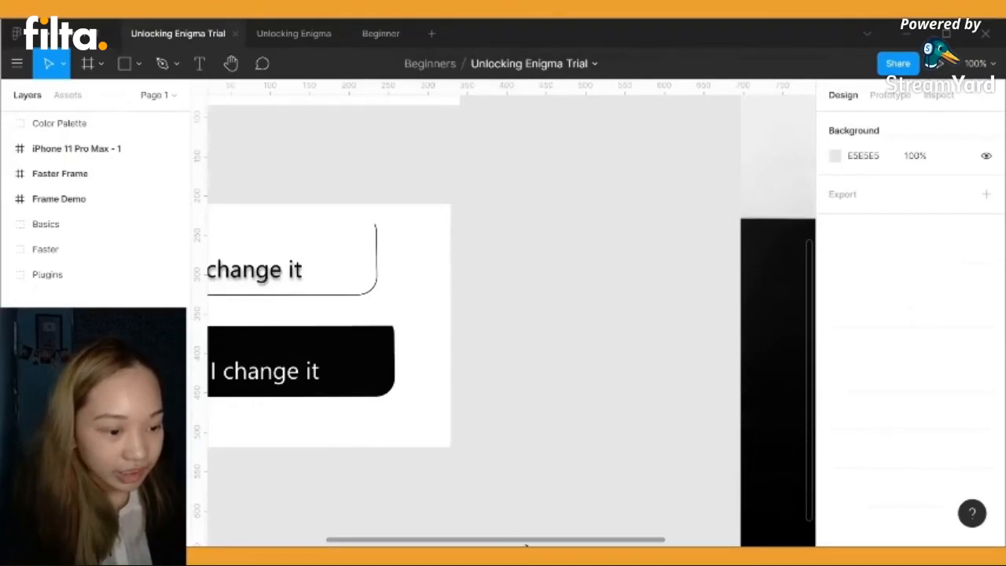
{"action": "left_click_drag", "start_coordinate": [517, 541], "coordinate": [367, 541]}
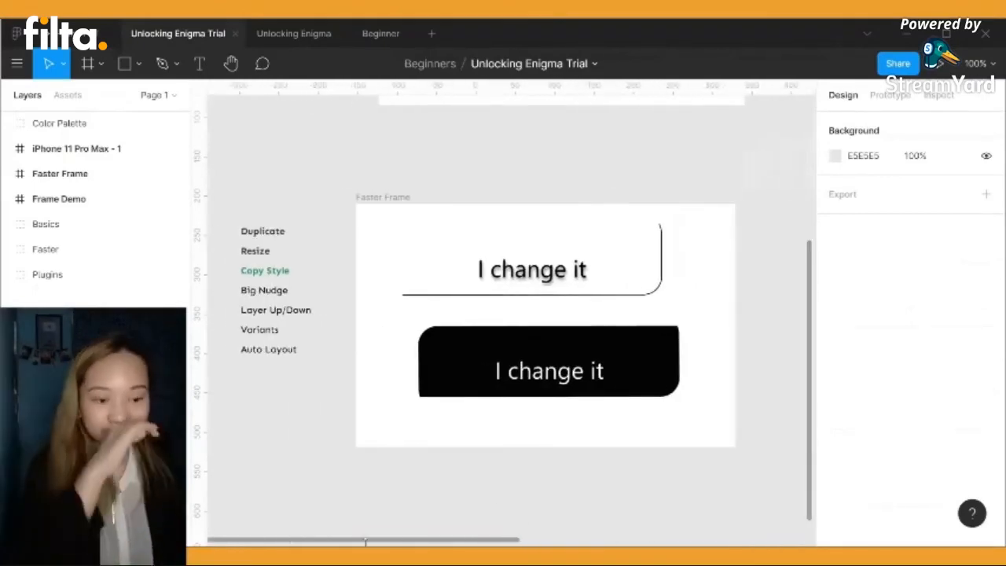
{"action": "left_click", "coordinate": [620, 282]}
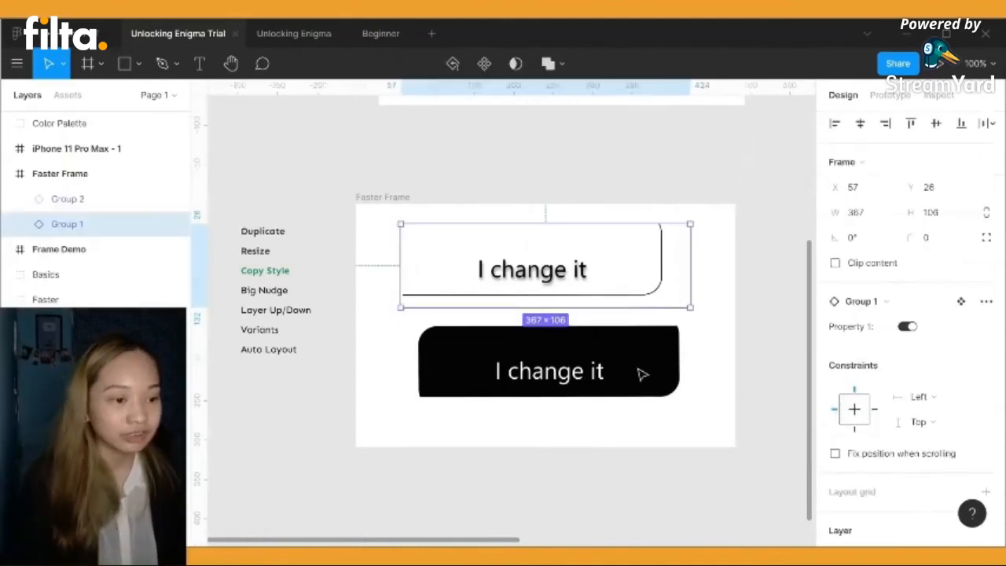
{"action": "left_click", "coordinate": [638, 379], "text": "shift"}
{"action": "key", "text": "ctrl+v"}
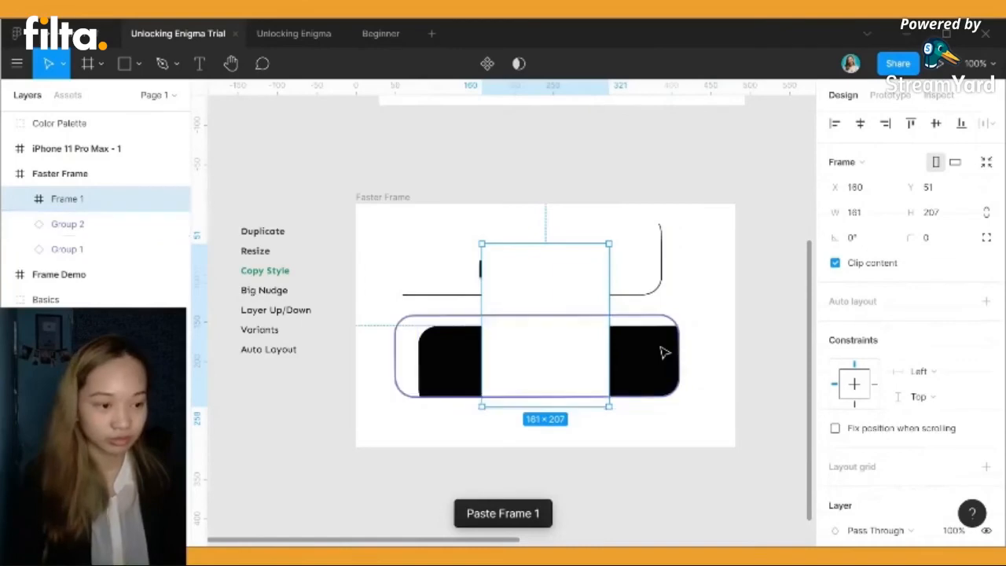
{"action": "key", "text": "ctrl+z"}
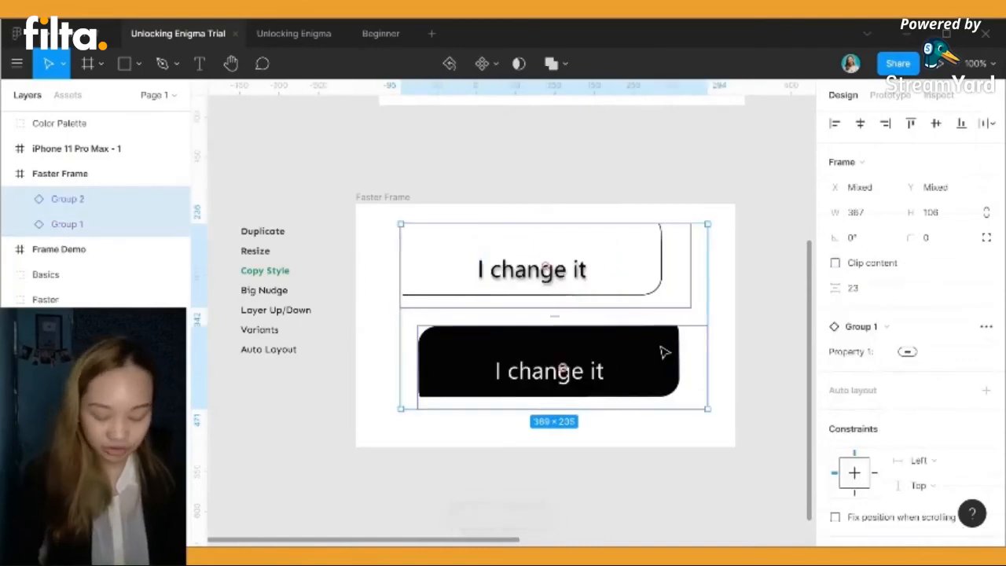
{"action": "left_click", "coordinate": [306, 35]}
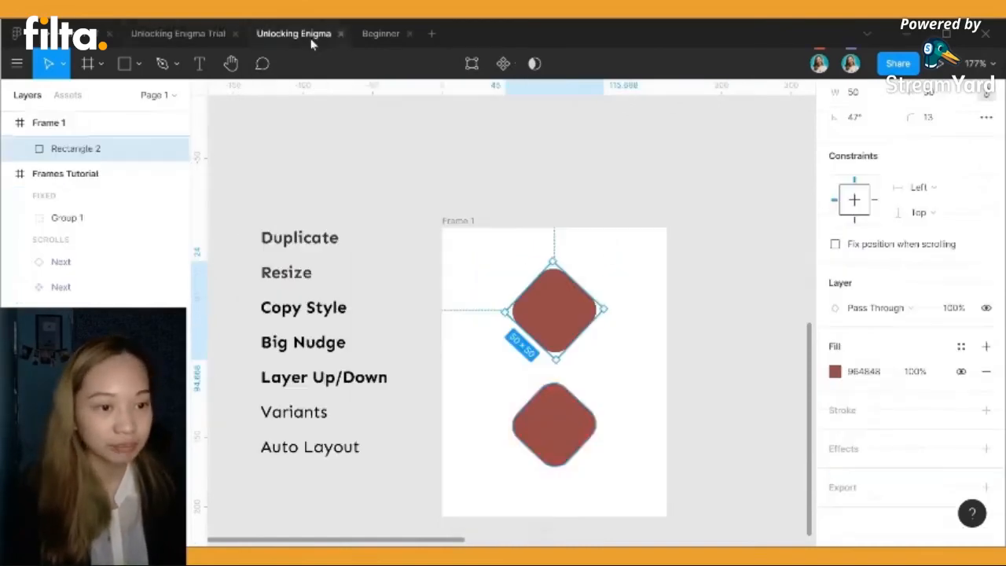
{"action": "key", "text": "ctrl+v"}
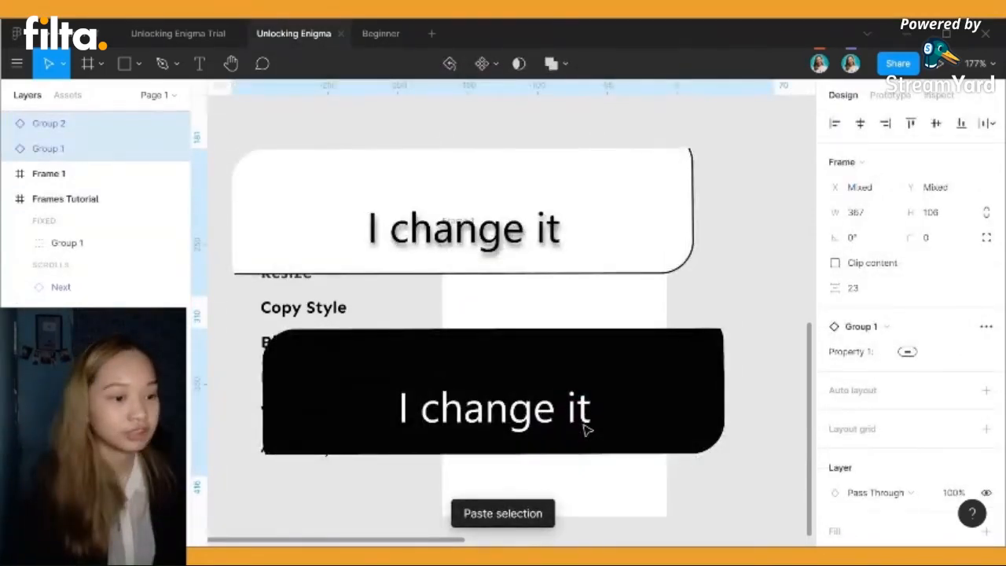
Select both pasted "I change it" buttons and shrink them together to about 292 × 176
{"action": "left_click", "coordinate": [586, 429]}
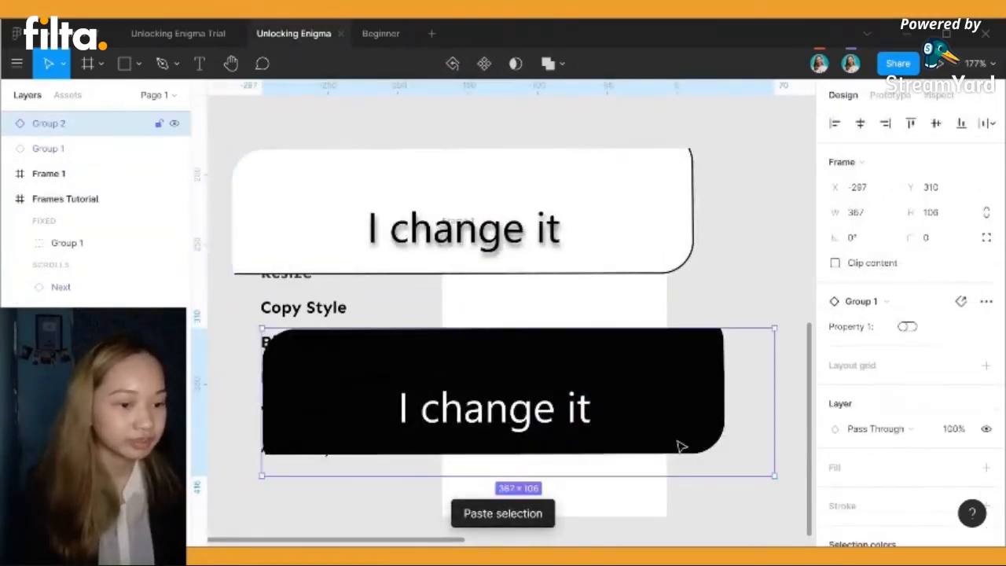
{"action": "left_click", "coordinate": [495, 184]}
{"action": "left_click", "coordinate": [655, 410], "text": "shift"}
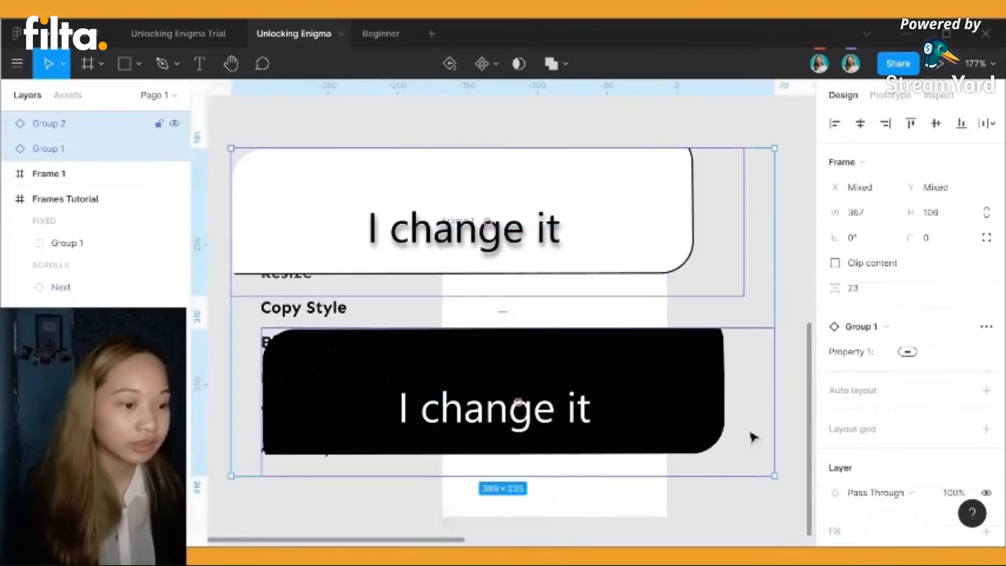
{"action": "left_click_drag", "start_coordinate": [770, 477], "coordinate": [566, 359]}
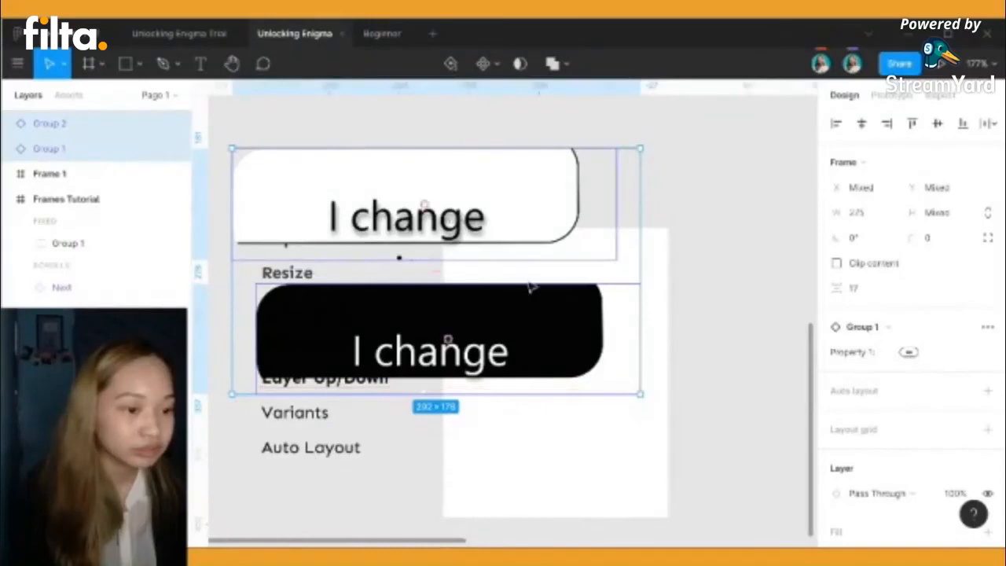
Enlarge Frame 1 to about 451 × 269 and move both "I change it" buttons over it
{"action": "left_click", "coordinate": [665, 500]}
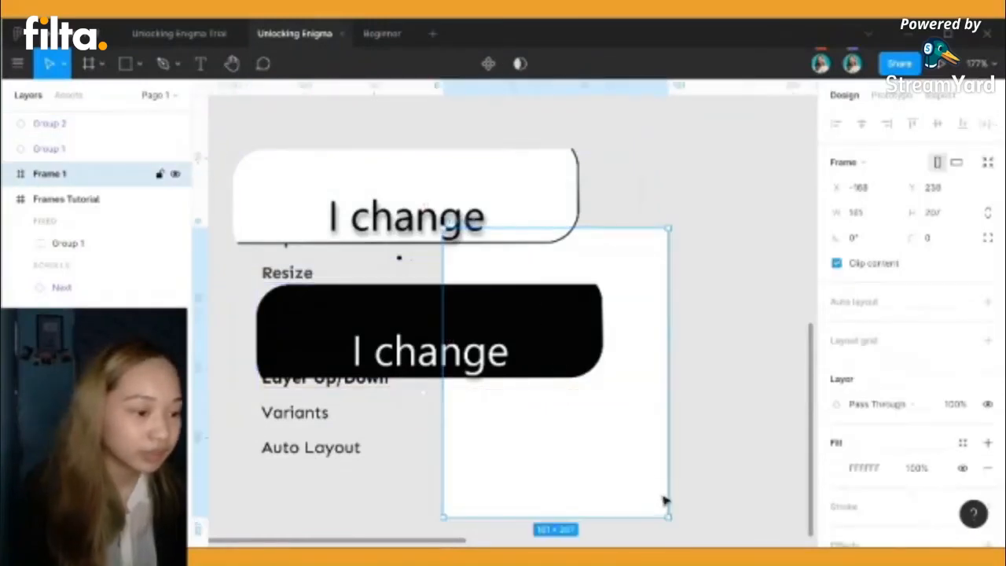
{"action": "left_click_drag", "start_coordinate": [669, 477], "coordinate": [485, 450]}
{"action": "scroll", "coordinate": [500, 449], "scroll_direction": "down", "scroll_amount": 5}
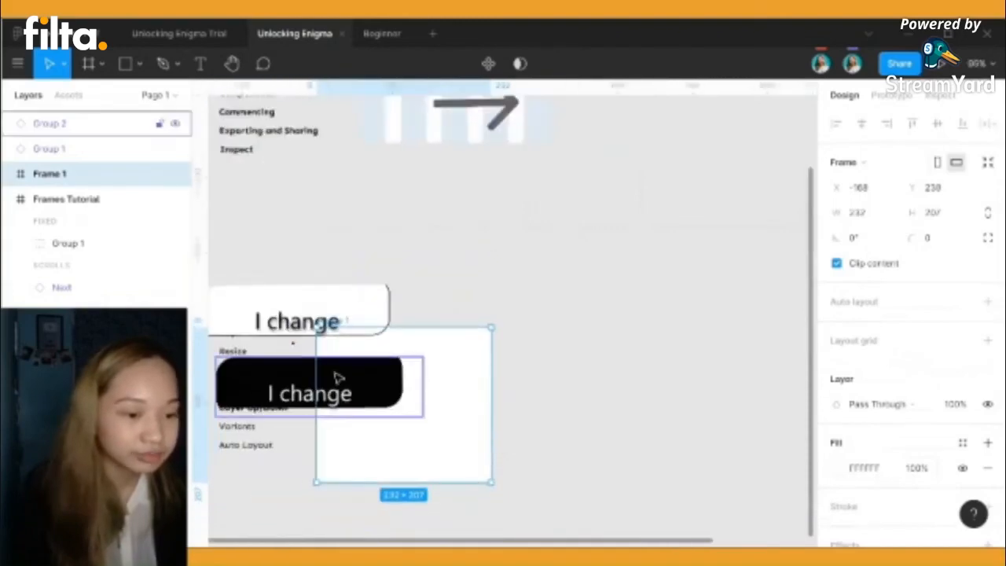
{"action": "left_click", "coordinate": [383, 383]}
{"action": "left_click", "coordinate": [354, 321], "text": "shift"}
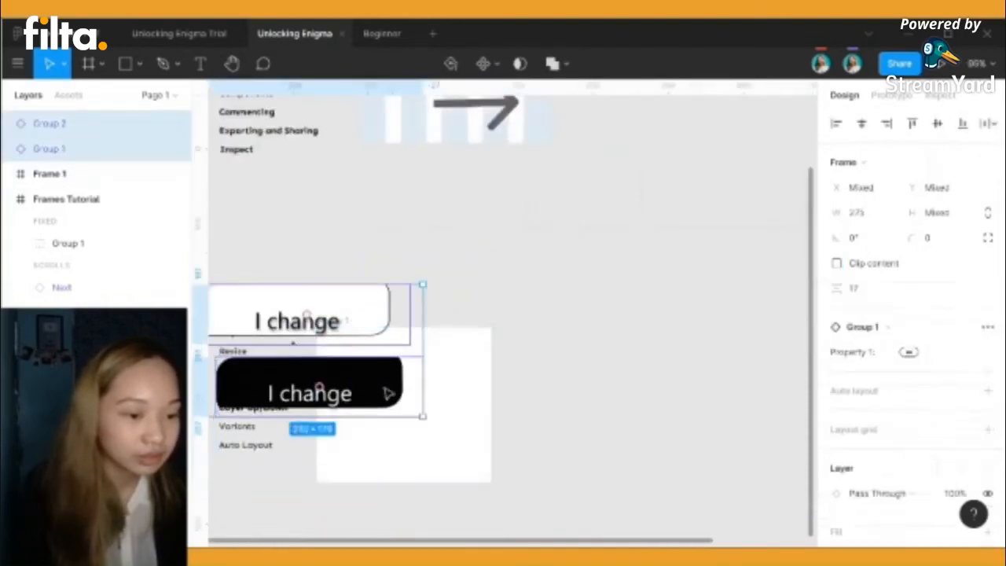
{"action": "left_click_drag", "start_coordinate": [386, 390], "coordinate": [472, 452]}
{"action": "left_click", "coordinate": [477, 480]}
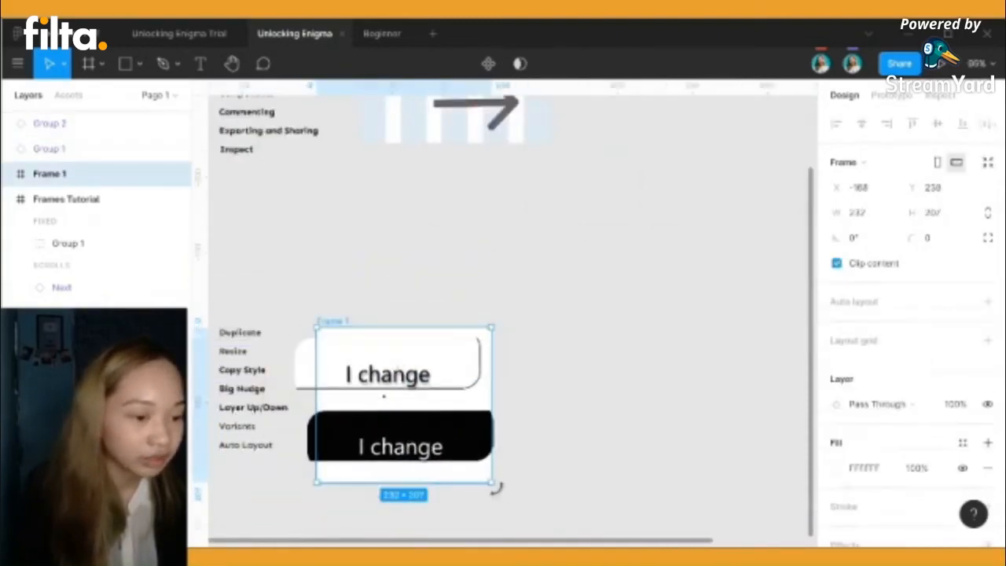
{"action": "left_click_drag", "start_coordinate": [516, 489], "coordinate": [676, 542]}
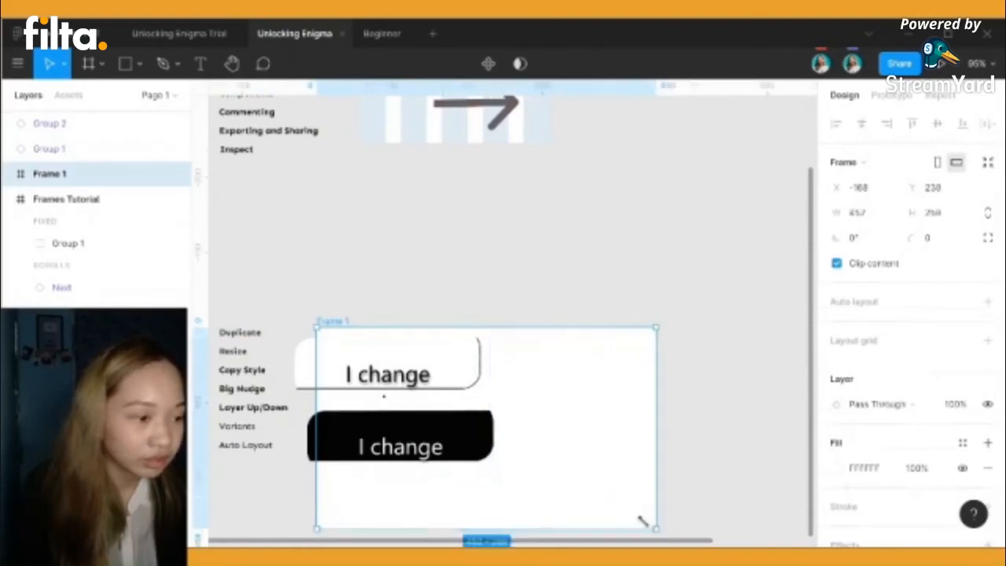
Select both buttons and position them fully inside Frame 1, roughly centered across its width
{"action": "left_click", "coordinate": [448, 454]}
{"action": "left_click", "coordinate": [437, 376], "text": "shift"}
{"action": "left_click_drag", "start_coordinate": [445, 427], "coordinate": [531, 448]}
{"action": "scroll", "coordinate": [618, 294], "scroll_direction": "down", "scroll_amount": 3}
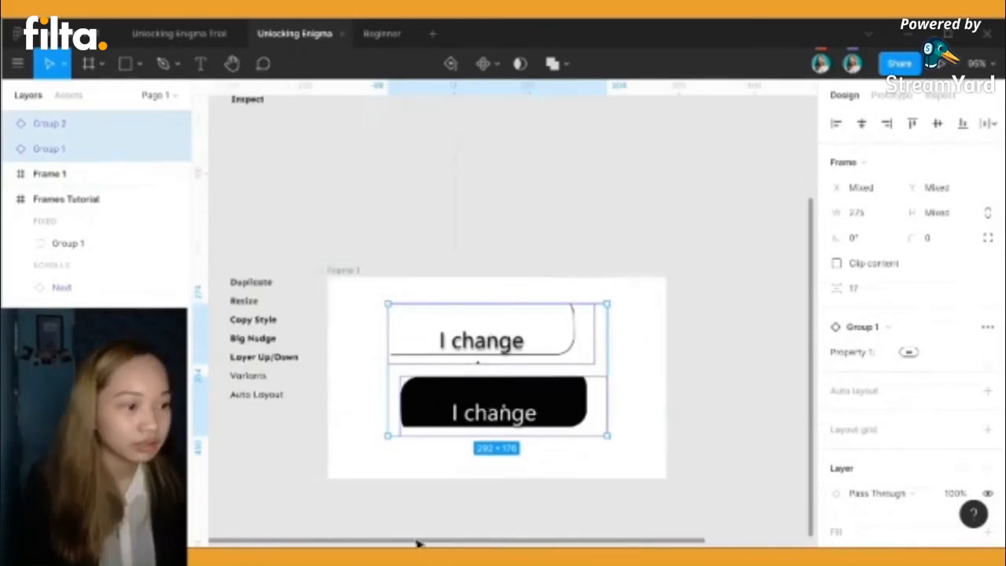
{"action": "scroll", "coordinate": [418, 543], "scroll_direction": "left", "scroll_amount": 3}
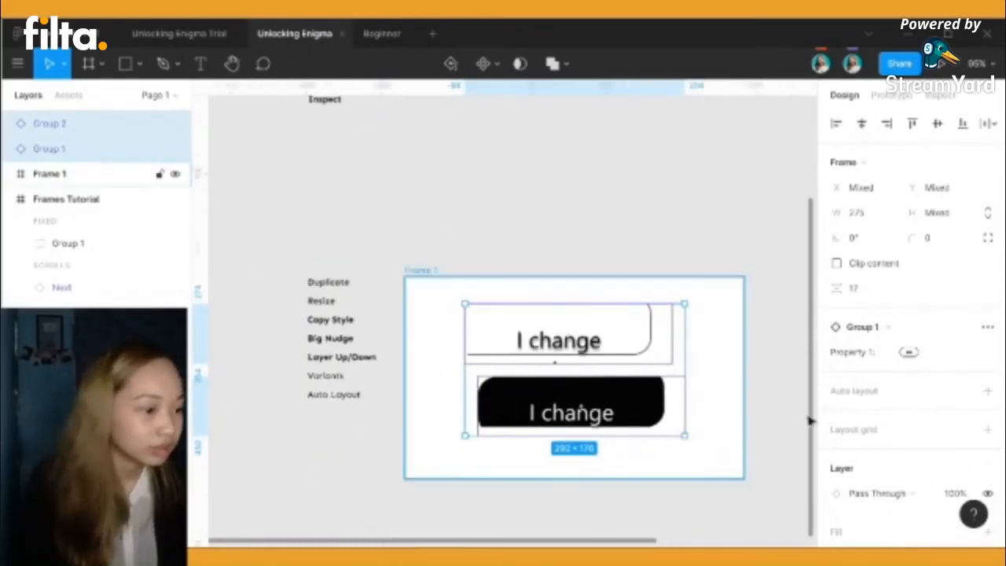
Detach both button instances from their component so they become regular frames, then deselect them
{"action": "scroll", "coordinate": [871, 419], "scroll_direction": "down", "scroll_amount": 4}
{"action": "scroll", "coordinate": [870, 419], "scroll_direction": "down", "scroll_amount": 2}
{"action": "scroll", "coordinate": [871, 409], "scroll_direction": "up", "scroll_amount": 5}
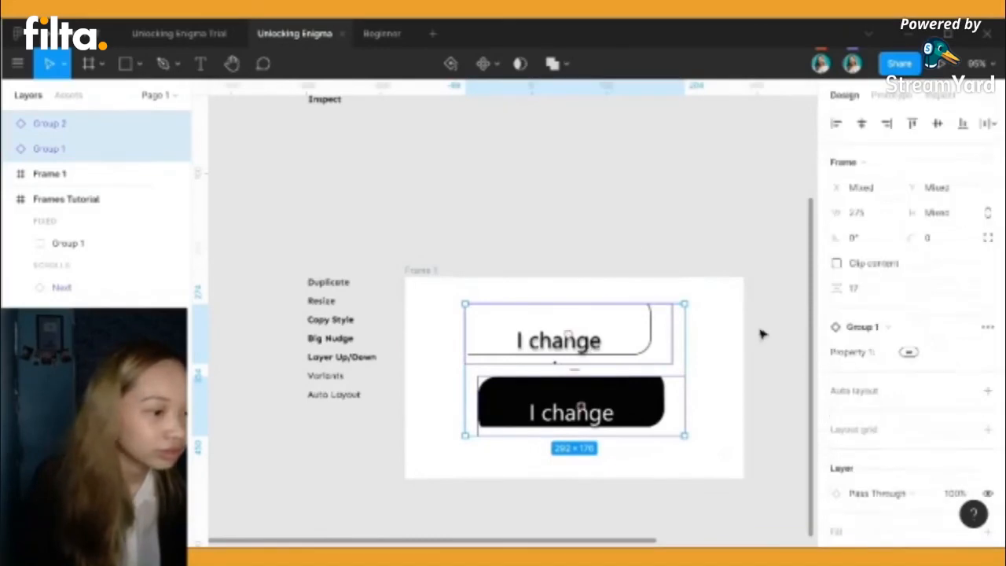
{"action": "right_click", "coordinate": [52, 157]}
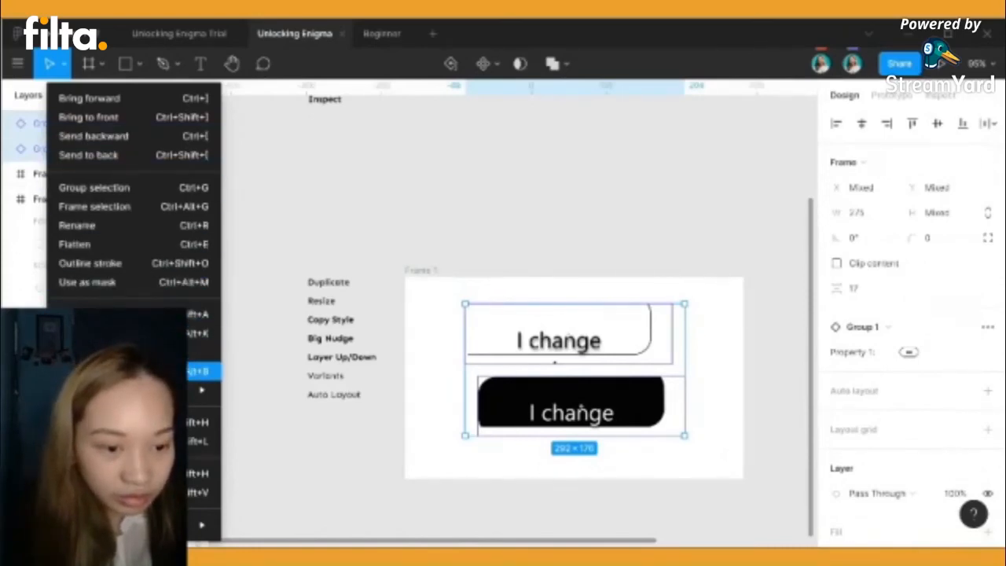
{"action": "left_click", "coordinate": [126, 371]}
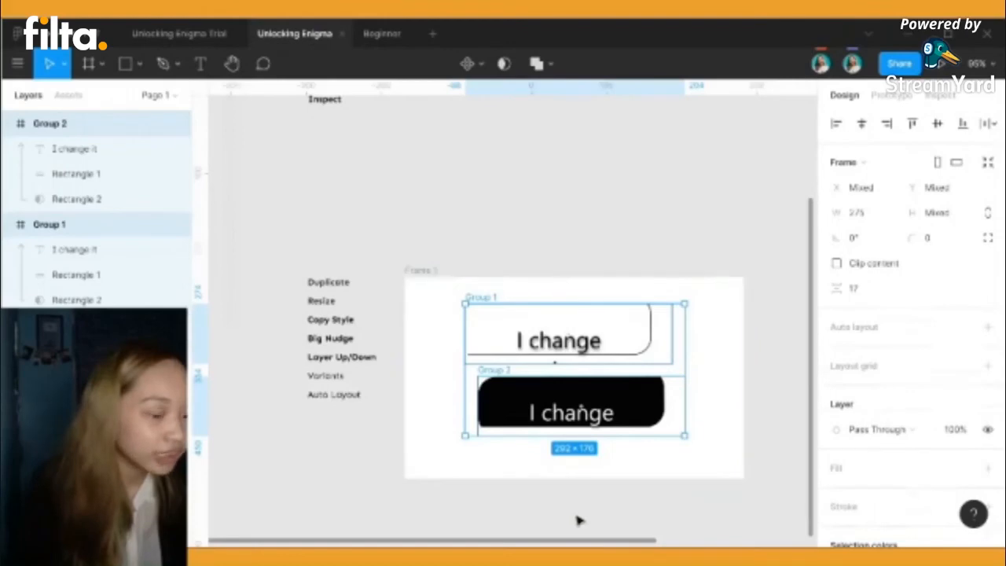
{"action": "left_click", "coordinate": [536, 539]}
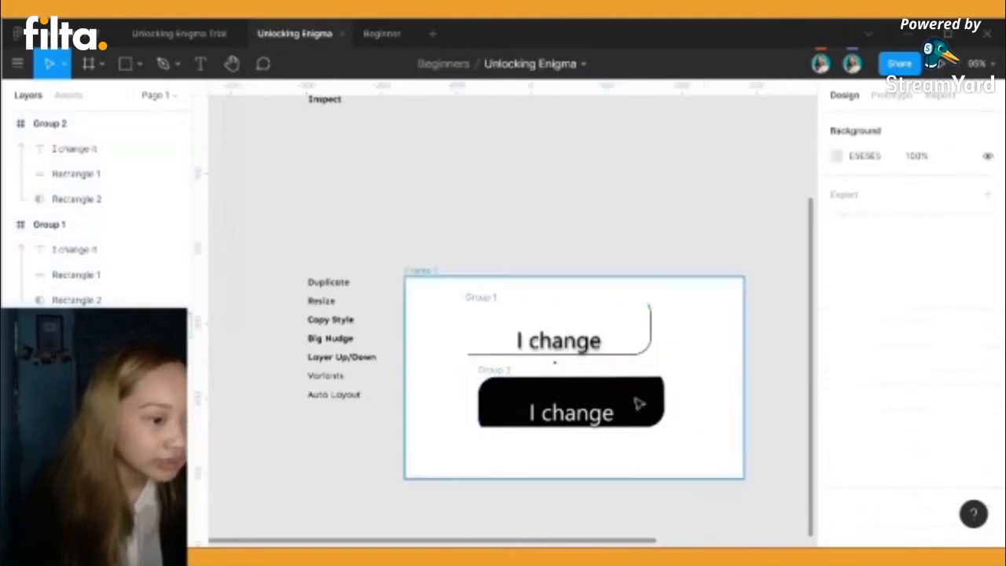
Examine the fill, stroke and constraints of the Rectangle 1 layers in Group 1 and Group 2
{"action": "double_click", "coordinate": [621, 338]}
{"action": "scroll", "coordinate": [649, 451], "scroll_direction": "down", "scroll_amount": 1}
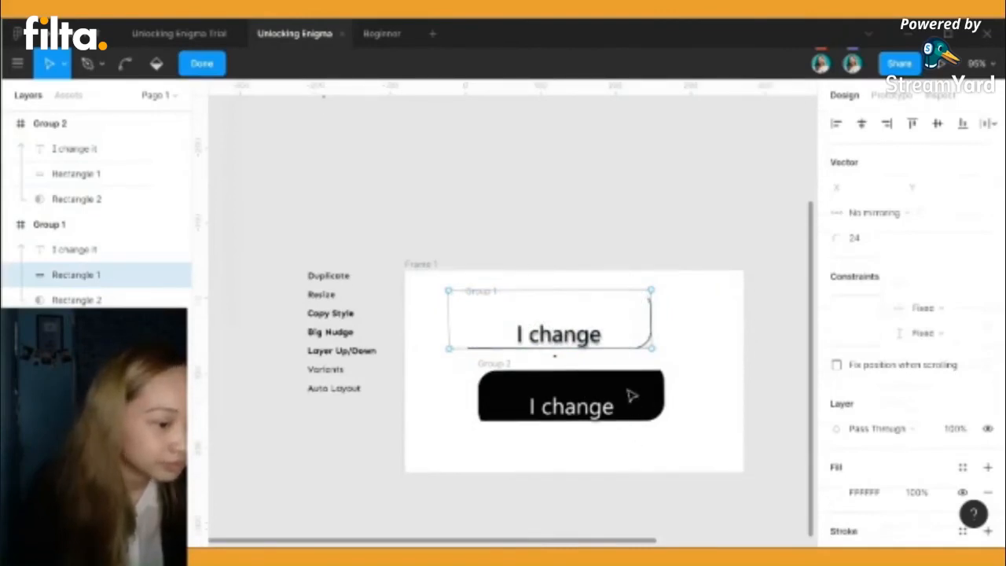
{"action": "key", "text": "Escape"}
{"action": "scroll", "coordinate": [881, 432], "scroll_direction": "down", "scroll_amount": 3}
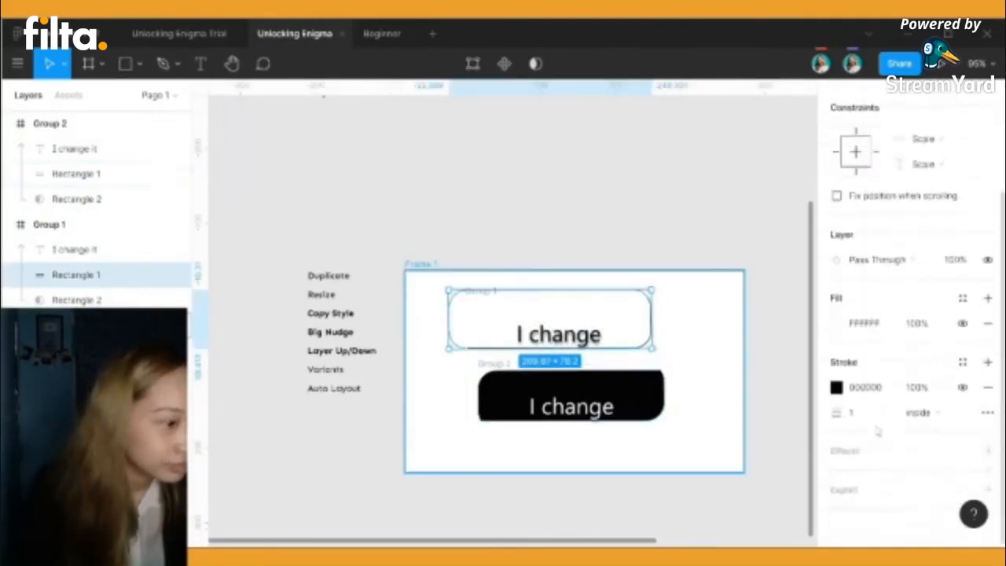
{"action": "scroll", "coordinate": [884, 430], "scroll_direction": "up", "scroll_amount": 3}
{"action": "scroll", "coordinate": [877, 426], "scroll_direction": "down", "scroll_amount": 3}
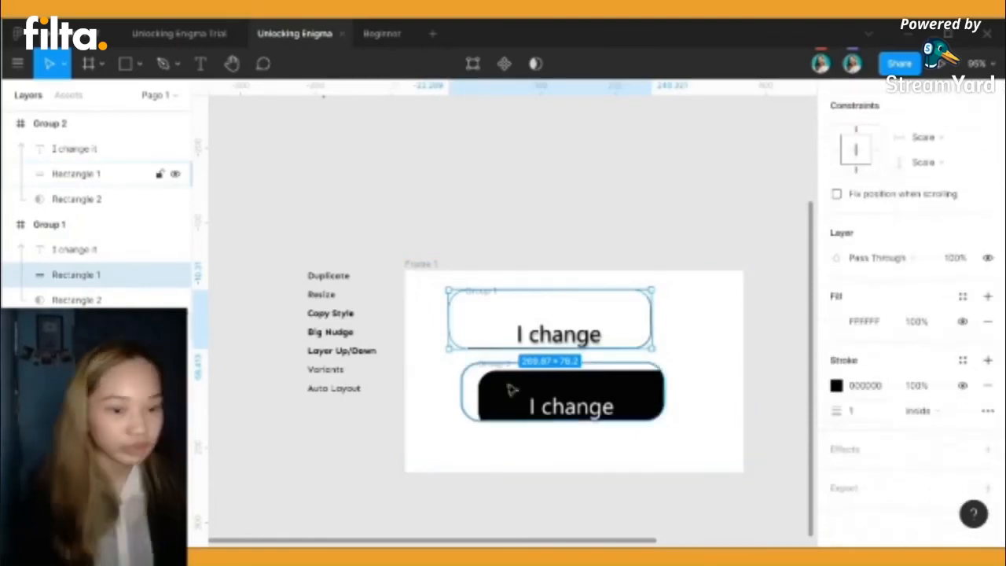
{"action": "left_click", "coordinate": [494, 422]}
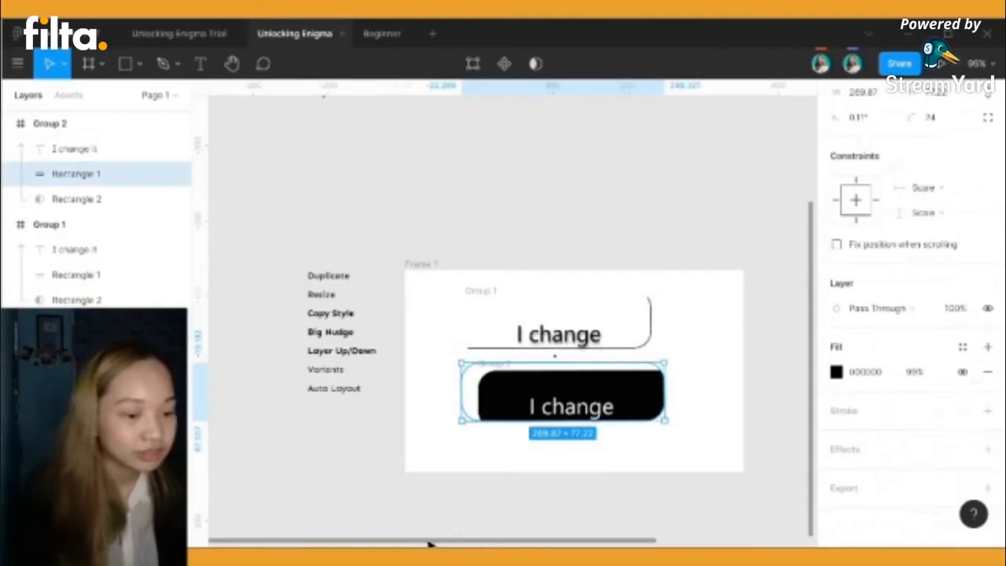
{"action": "left_click_drag", "start_coordinate": [440, 542], "coordinate": [501, 544]}
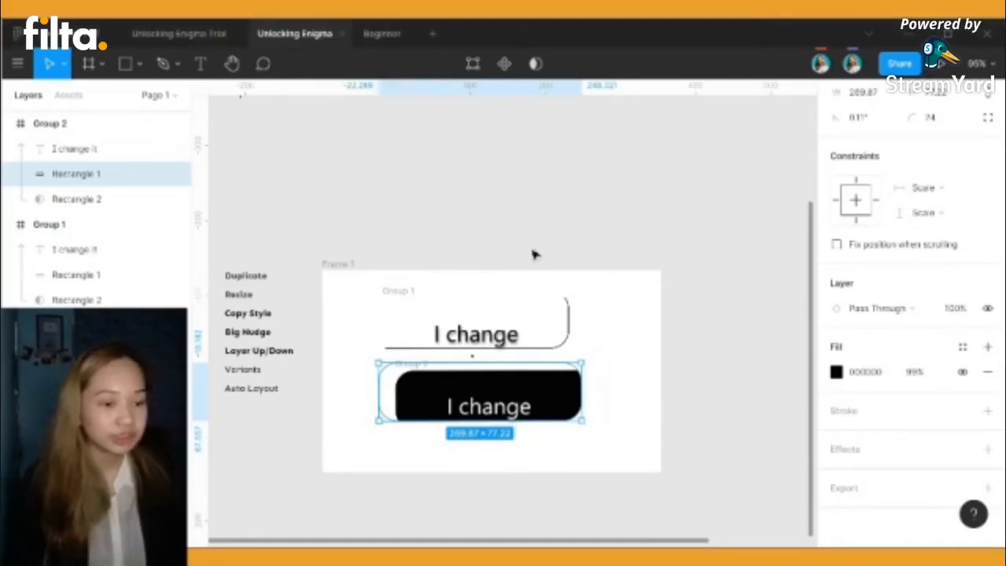
Select Frame 1 and move it slightly to the right, away from the topic list
{"action": "left_click", "coordinate": [629, 445]}
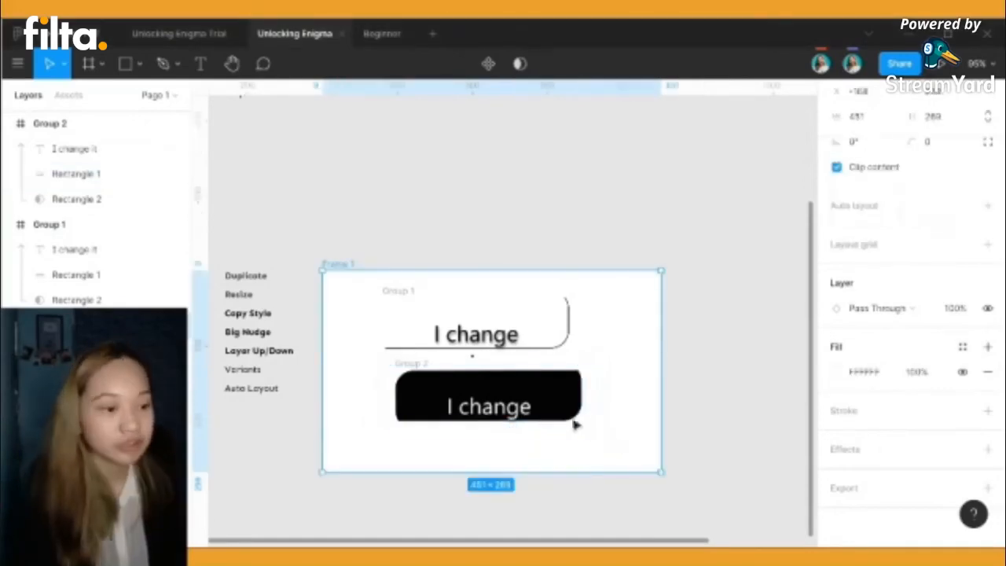
{"action": "mouse_move", "coordinate": [624, 433]}
{"action": "left_mouse_down"}
{"action": "mouse_move", "coordinate": [361, 273]}
{"action": "mouse_move", "coordinate": [642, 432]}
{"action": "left_mouse_up"}
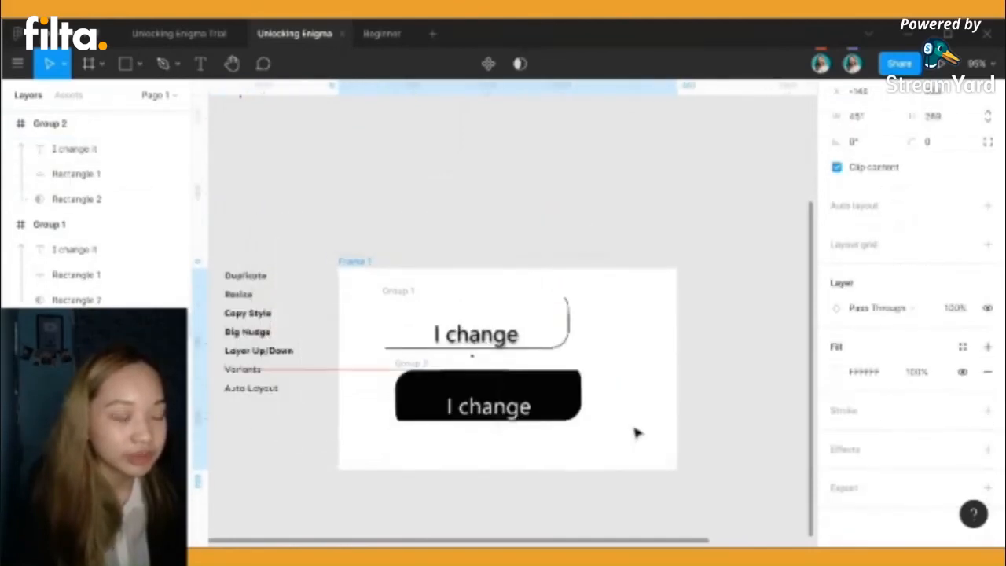
Try converting the Rectangle 1 layers inside Group 1 and Group 2 into separate components
{"action": "left_click", "coordinate": [552, 347]}
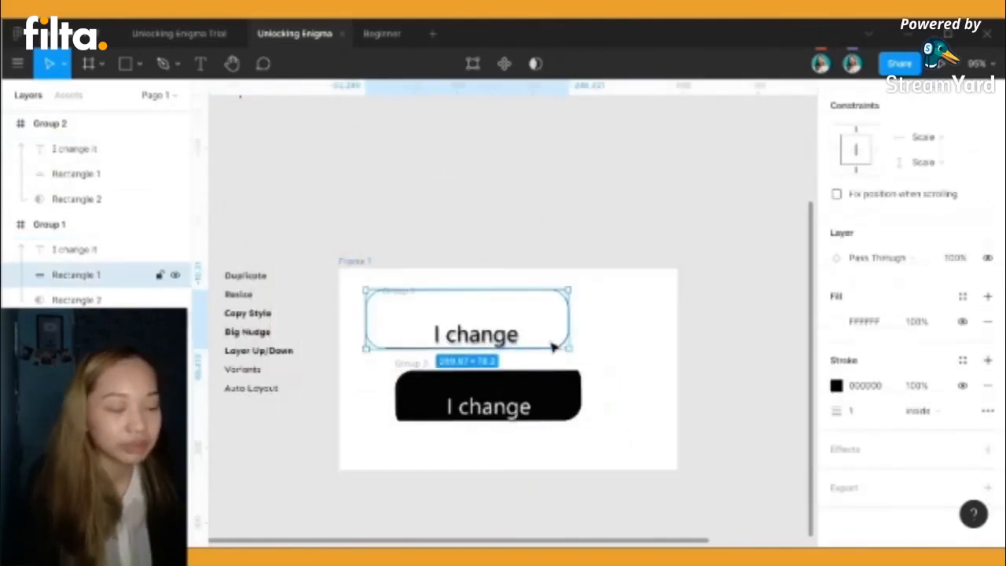
{"action": "right_click", "coordinate": [552, 346]}
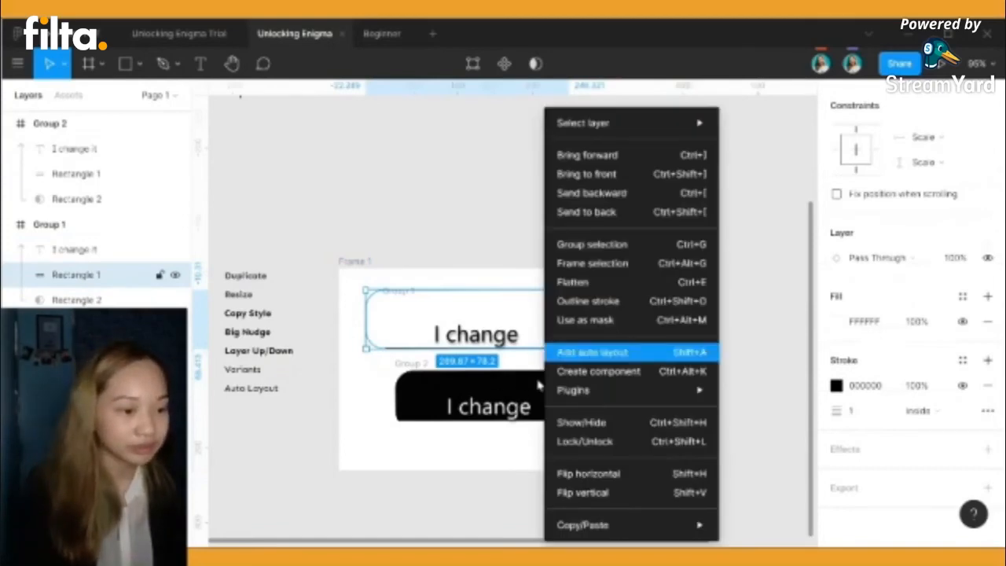
{"action": "left_click", "coordinate": [548, 398]}
{"action": "right_click", "coordinate": [550, 397]}
{"action": "mouse_move", "coordinate": [550, 397]}
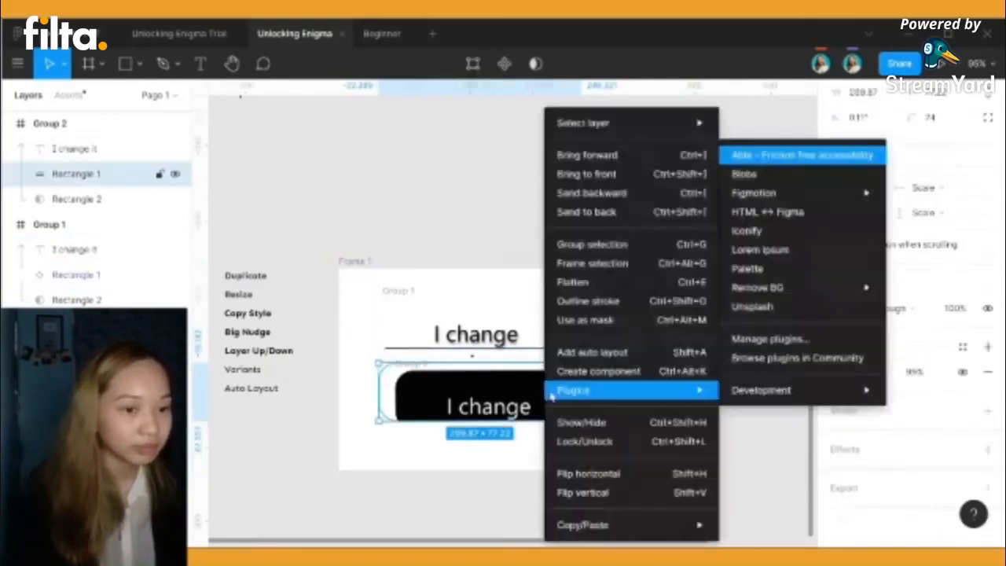
{"action": "left_click", "coordinate": [598, 370]}
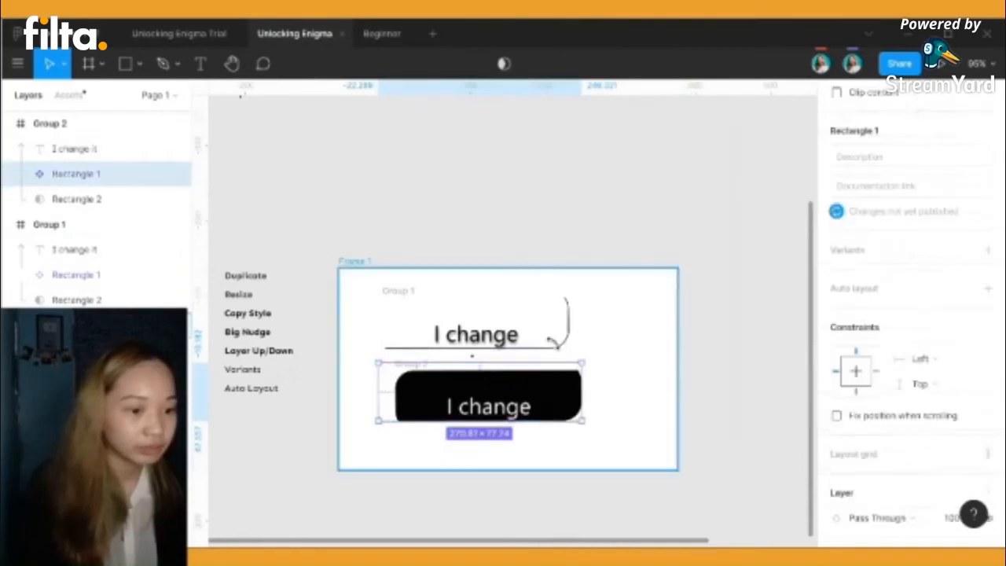
{"action": "left_click", "coordinate": [525, 322]}
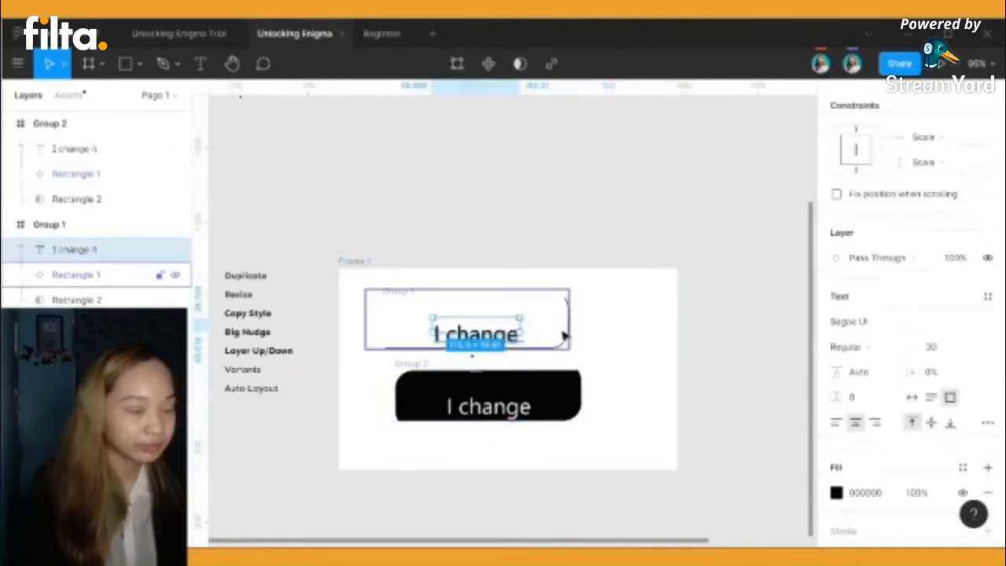
{"action": "left_click", "coordinate": [552, 386]}
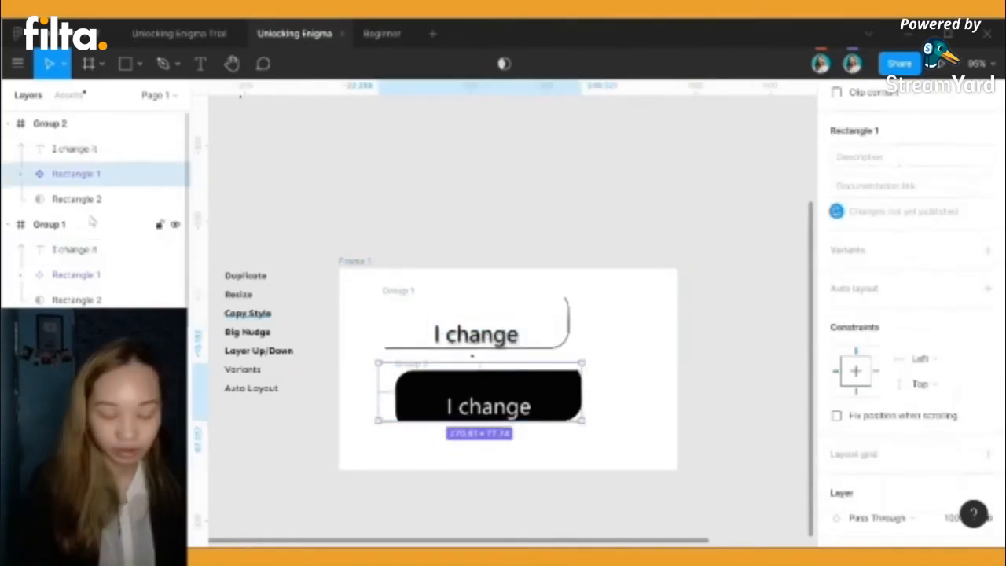
Undo the component creation on both Rectangle 1 layers
{"action": "key", "text": "ctrl+z"}
{"action": "key", "text": "ctrl+z"}
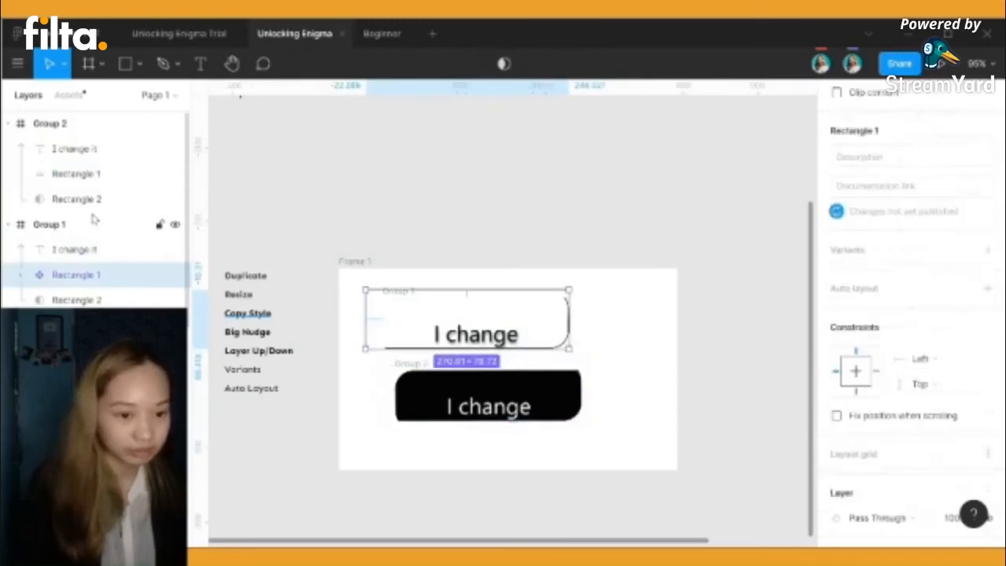
{"action": "key", "text": "ctrl+z"}
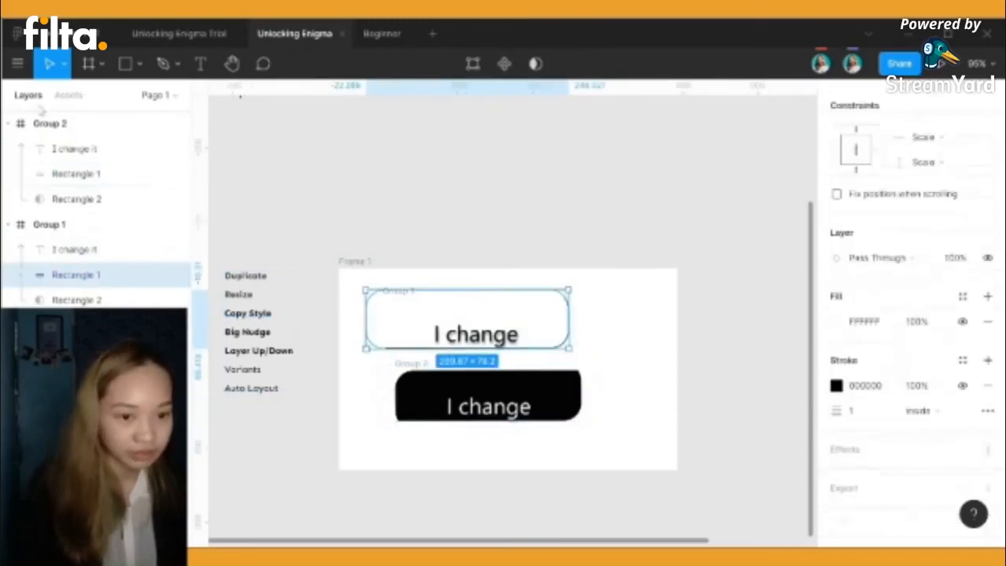
Convert the whole Group 2 and Group 1 button frames into separate components
{"action": "right_click", "coordinate": [40, 125]}
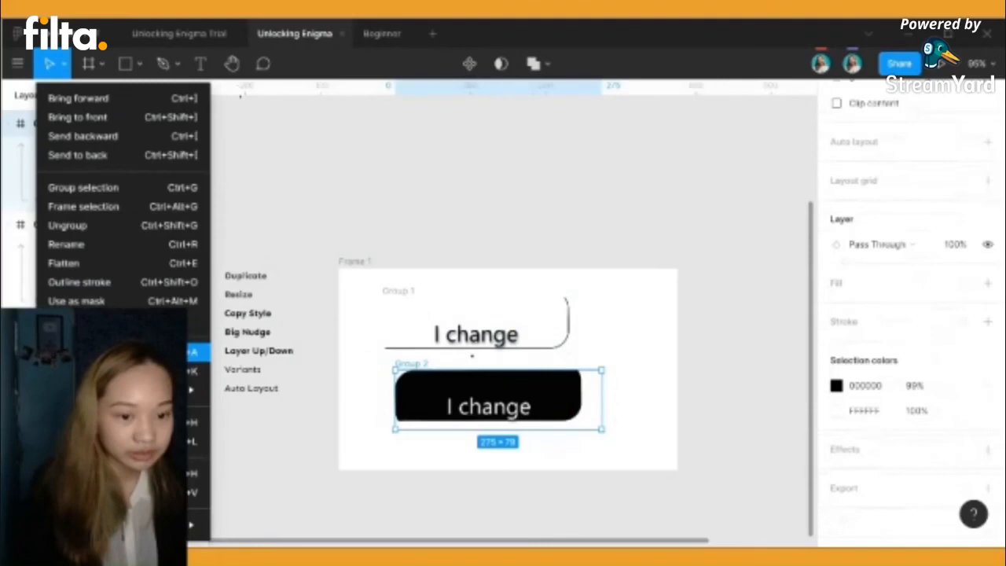
{"action": "left_click", "coordinate": [110, 370]}
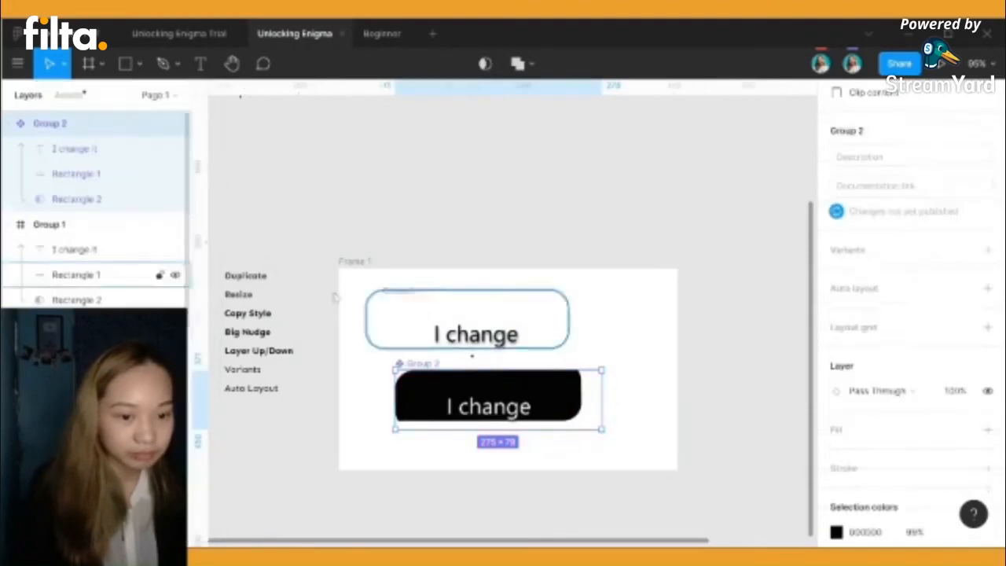
{"action": "left_click", "coordinate": [79, 227]}
{"action": "right_click", "coordinate": [79, 227]}
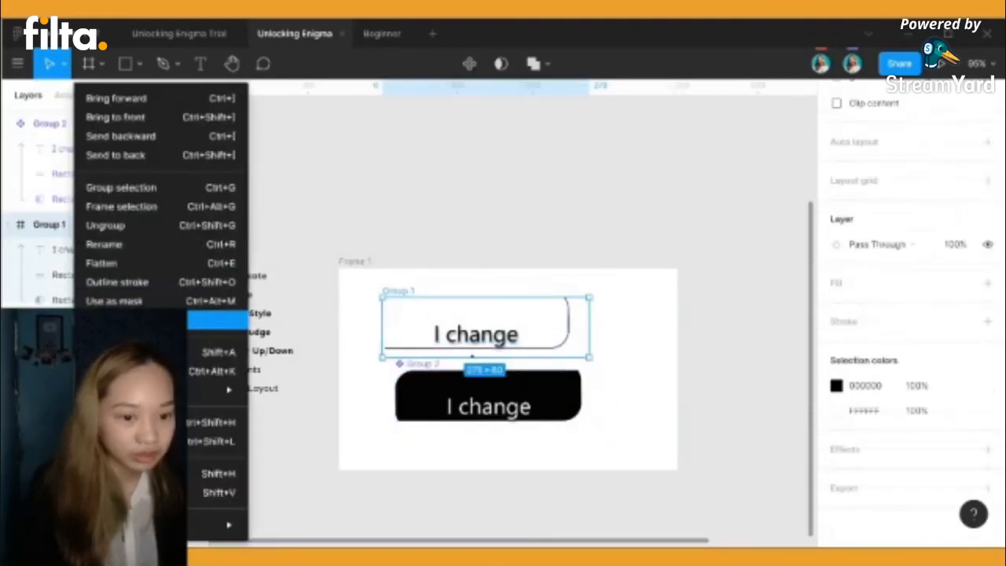
{"action": "left_click", "coordinate": [212, 370]}
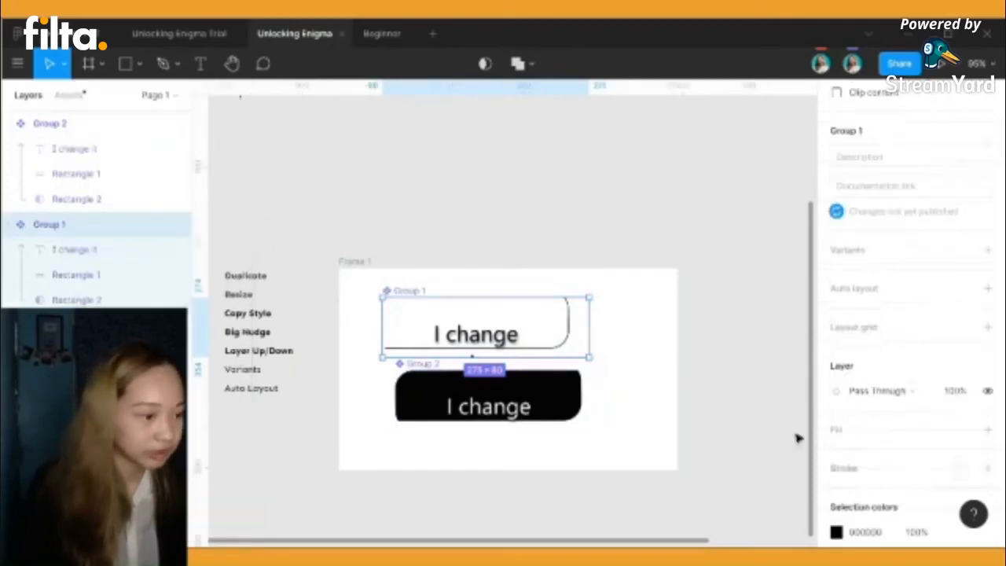
Add a variant to the Group 1 component and delete the Group 2 component that overlaps it
{"action": "scroll", "coordinate": [894, 380], "scroll_direction": "up", "scroll_amount": 3}
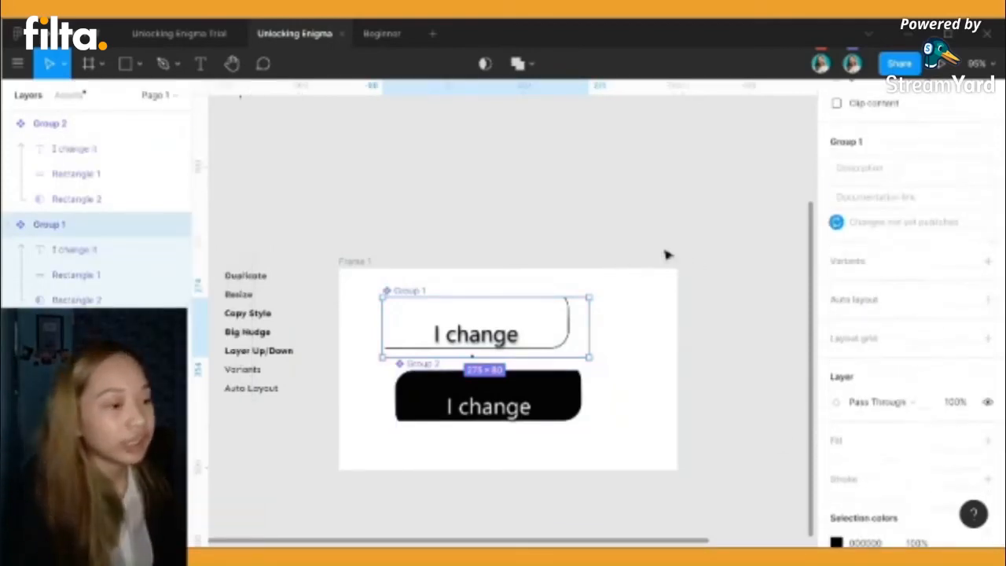
{"action": "scroll", "coordinate": [890, 273], "scroll_direction": "down", "scroll_amount": 2}
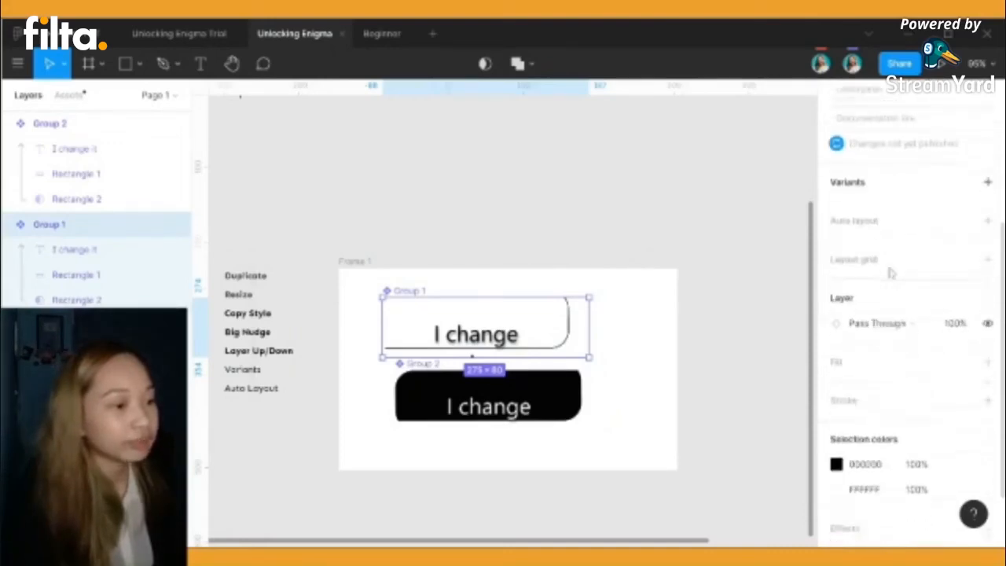
{"action": "scroll", "coordinate": [890, 273], "scroll_direction": "up", "scroll_amount": 4}
{"action": "scroll", "coordinate": [891, 273], "scroll_direction": "down", "scroll_amount": 6}
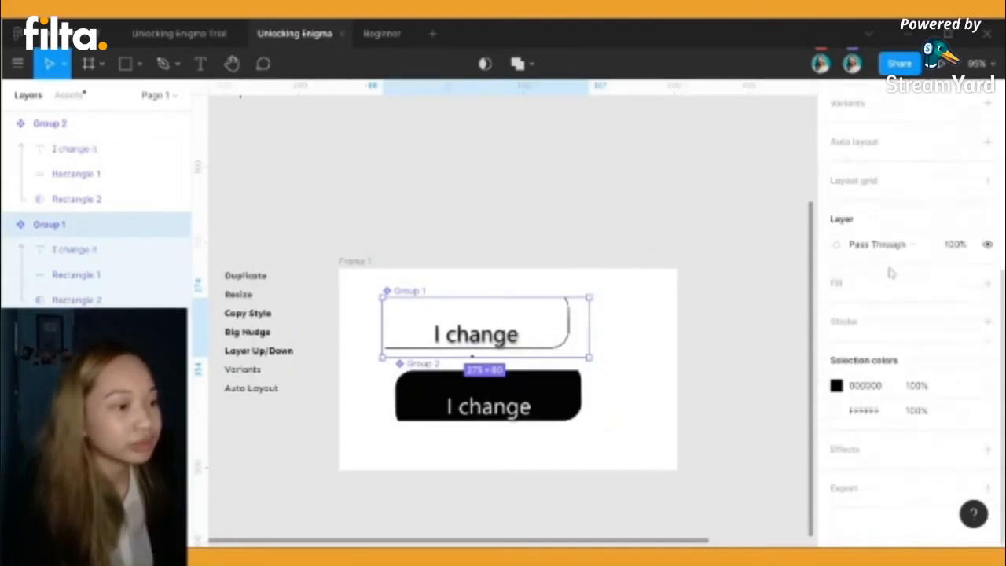
{"action": "left_click", "coordinate": [987, 103]}
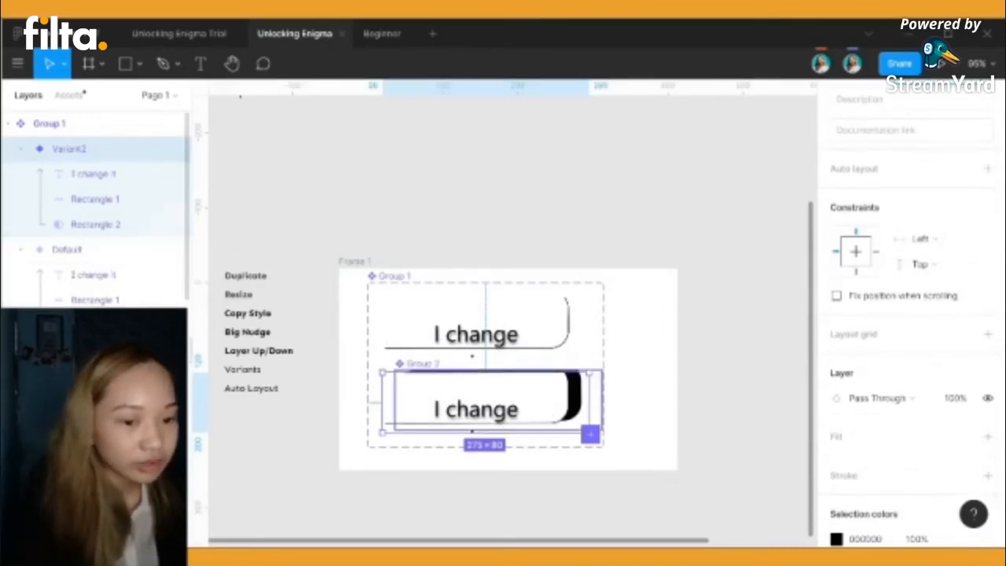
{"action": "left_click", "coordinate": [572, 387]}
{"action": "key", "text": "Delete"}
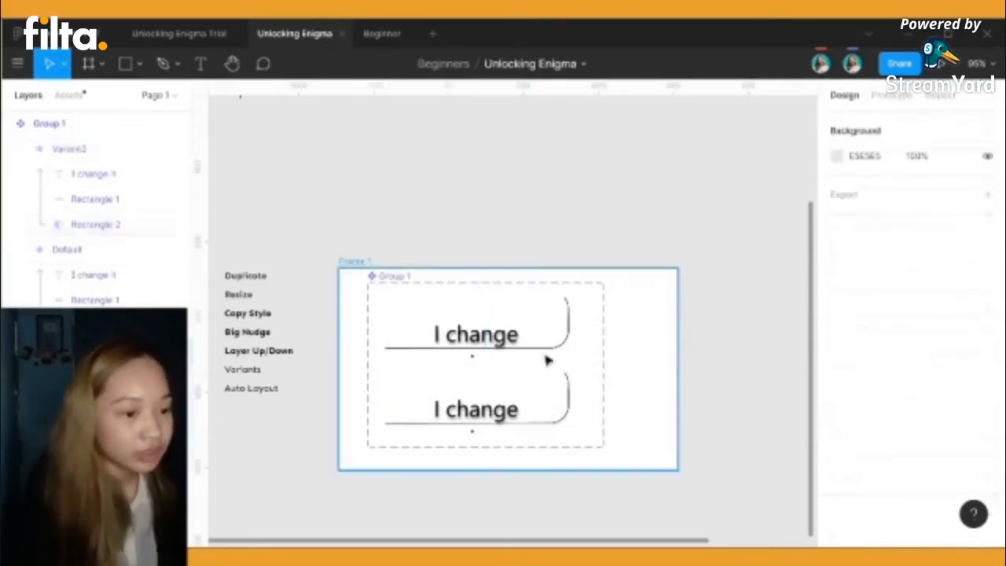
Open the stroke color of Rectangle 1 in Group 1's second variant, then close it and deselect
{"action": "left_click", "coordinate": [553, 350]}
{"action": "left_click", "coordinate": [559, 399]}
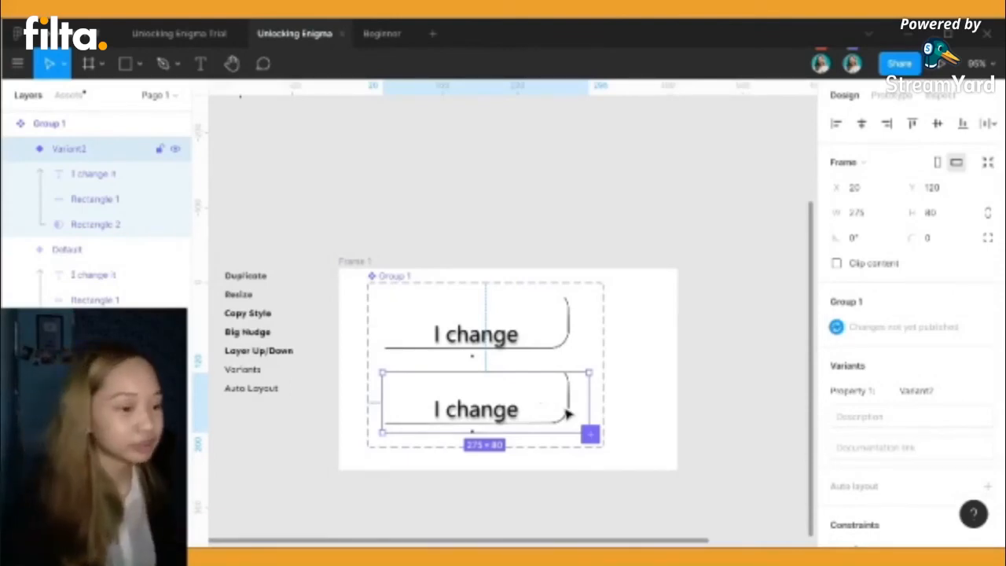
{"action": "left_click", "coordinate": [566, 413]}
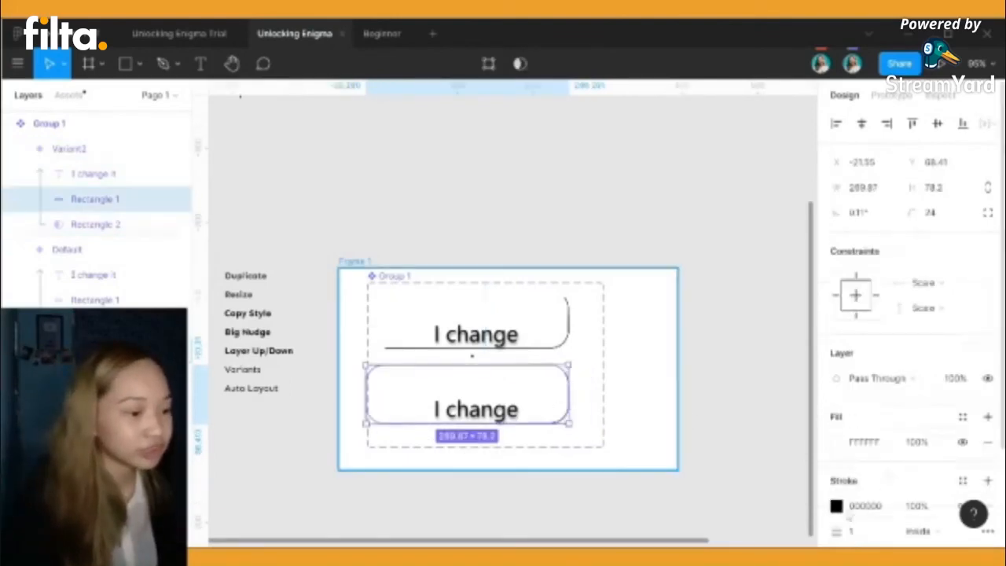
{"action": "left_click", "coordinate": [838, 507]}
{"action": "scroll", "coordinate": [839, 473], "scroll_direction": "down", "scroll_amount": 3}
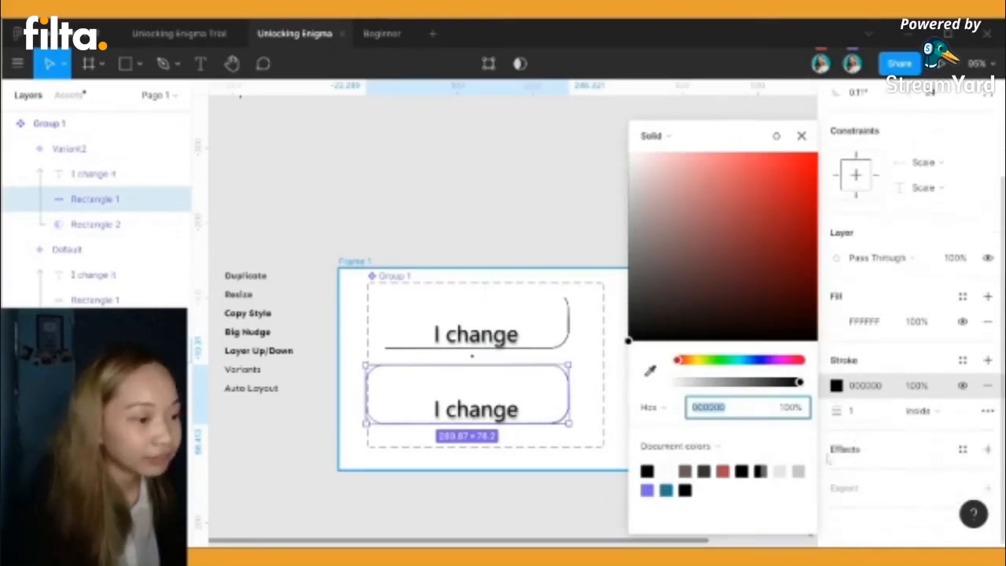
{"action": "double_click", "coordinate": [541, 407]}
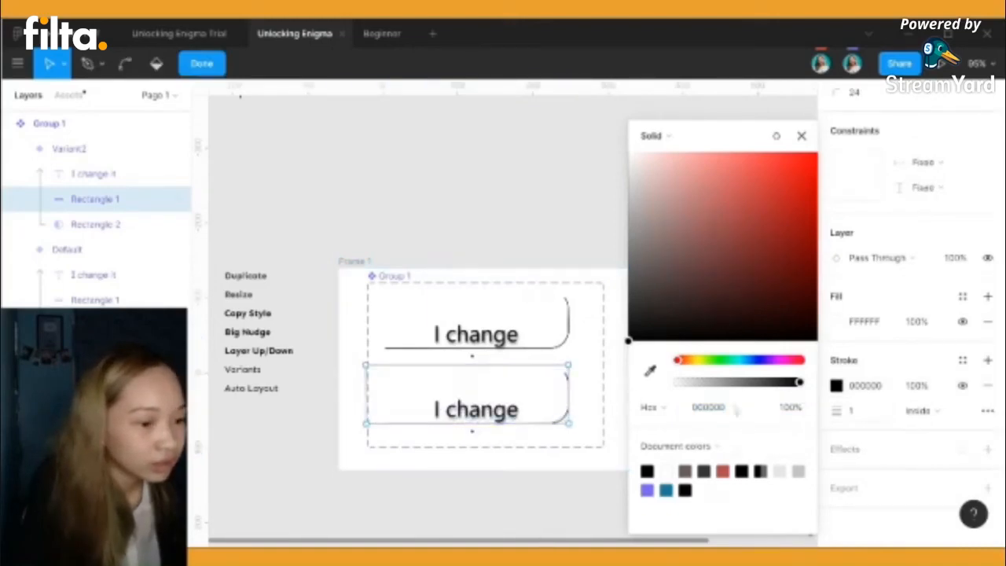
{"action": "mouse_move", "coordinate": [793, 384]}
{"action": "left_mouse_down"}
{"action": "mouse_move", "coordinate": [656, 383]}
{"action": "mouse_move", "coordinate": [838, 385]}
{"action": "left_mouse_up"}
{"action": "key", "text": "Escape"}
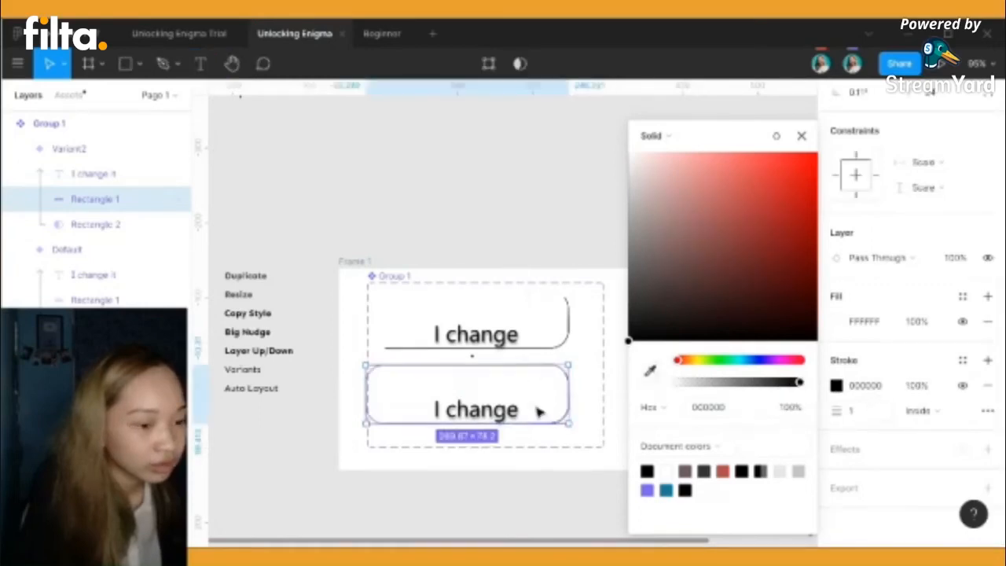
{"action": "left_click", "coordinate": [498, 496]}
Undo the edits back to before Group 1 became a component, restoring the deleted Group 2 component
{"action": "key", "text": "ctrl+z"}
{"action": "key", "text": "Return"}
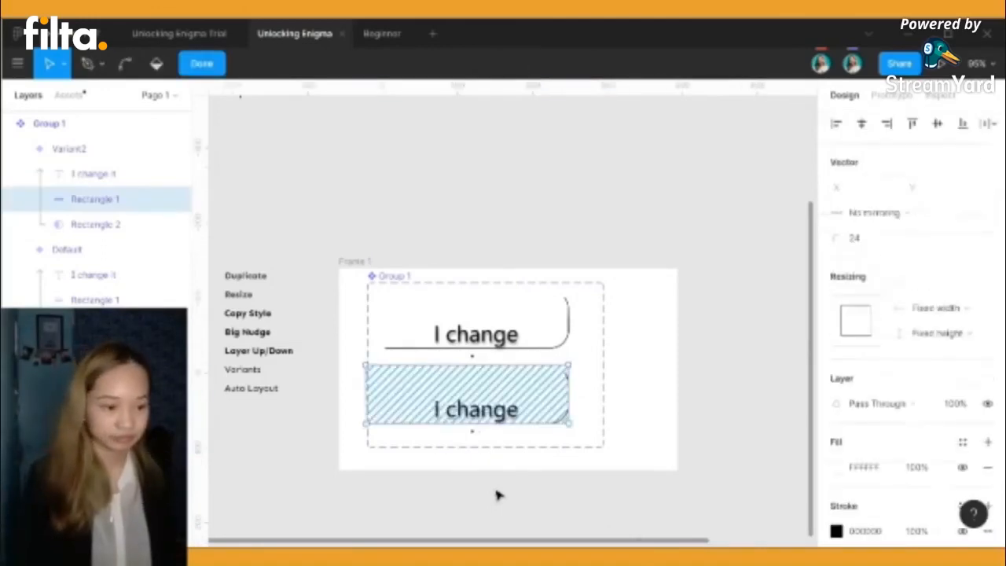
{"action": "key", "text": "Escape"}
{"action": "left_click", "coordinate": [499, 495]}
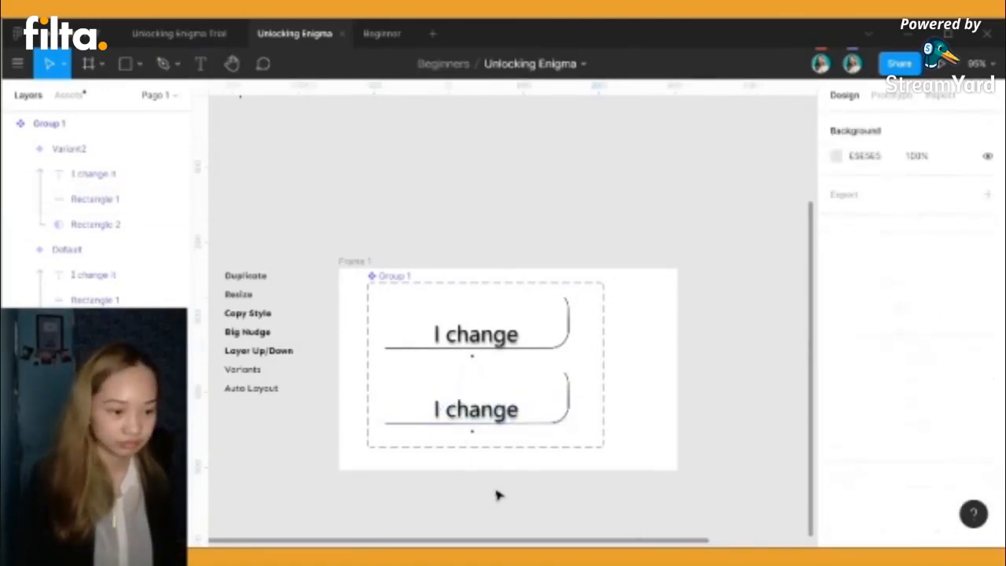
{"action": "key", "text": "ctrl+z"}
{"action": "key", "text": "ctrl+z"}
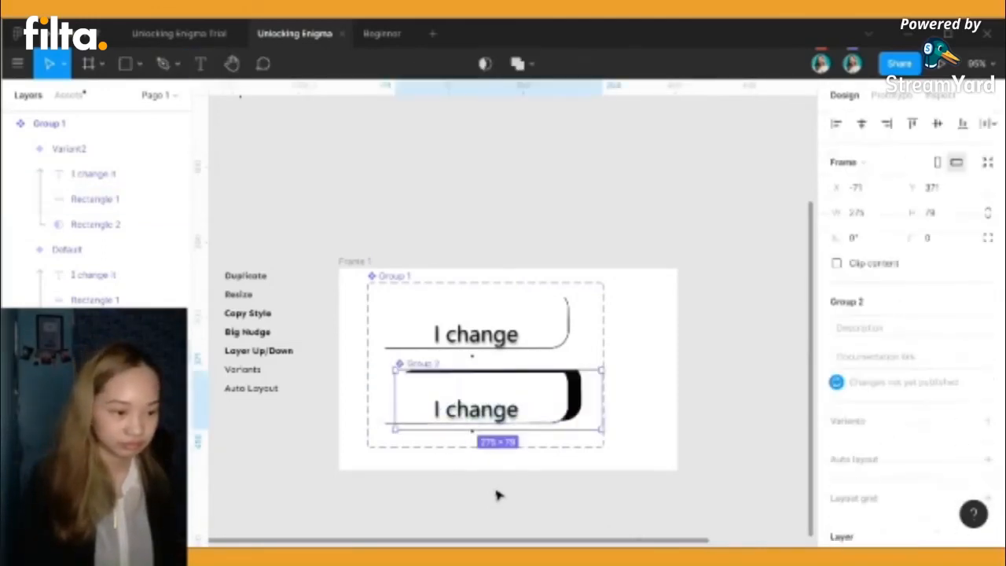
{"action": "key", "text": "ctrl+z"}
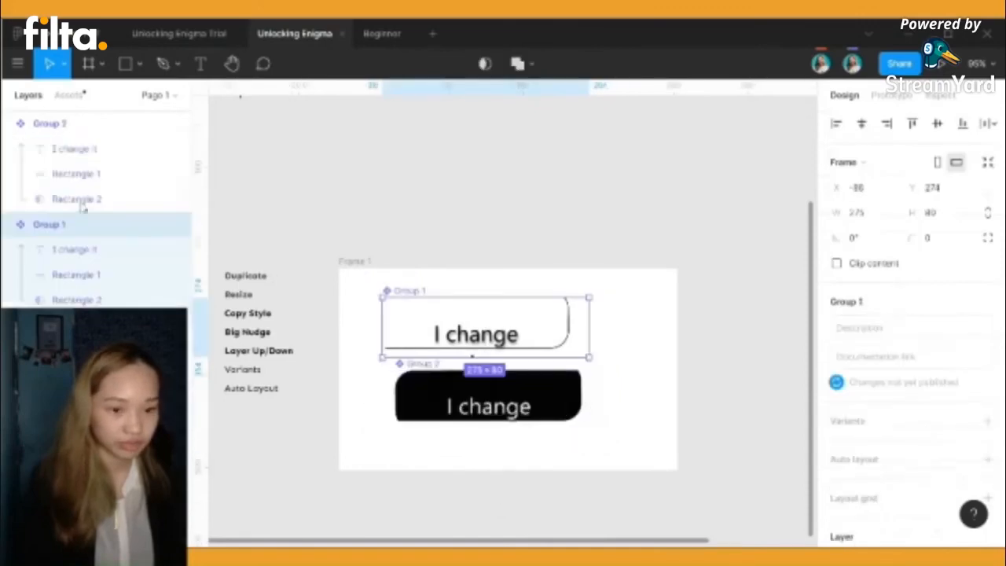
{"action": "left_click_drag", "start_coordinate": [55, 206], "coordinate": [86, 203]}
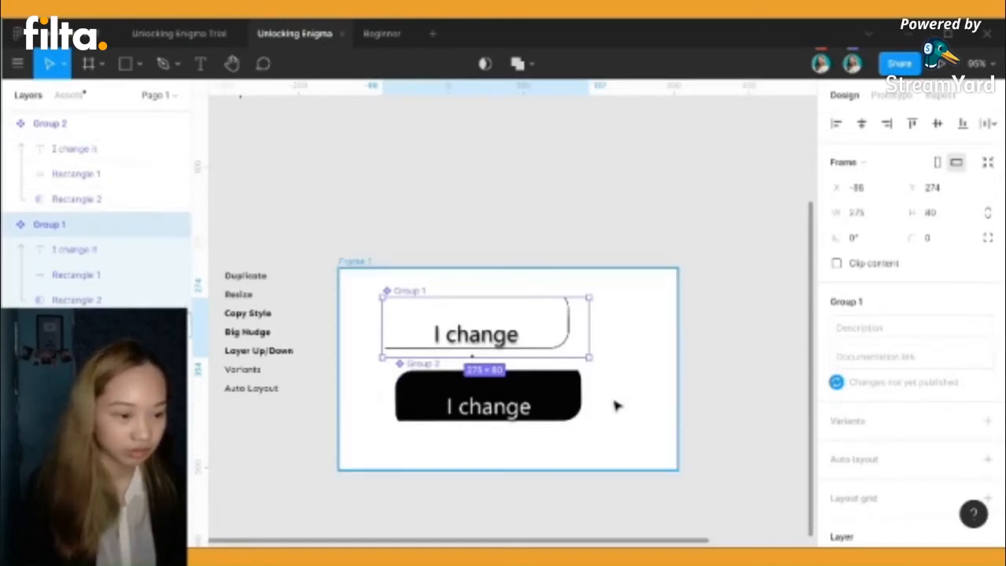
{"action": "key", "text": "ctrl+z"}
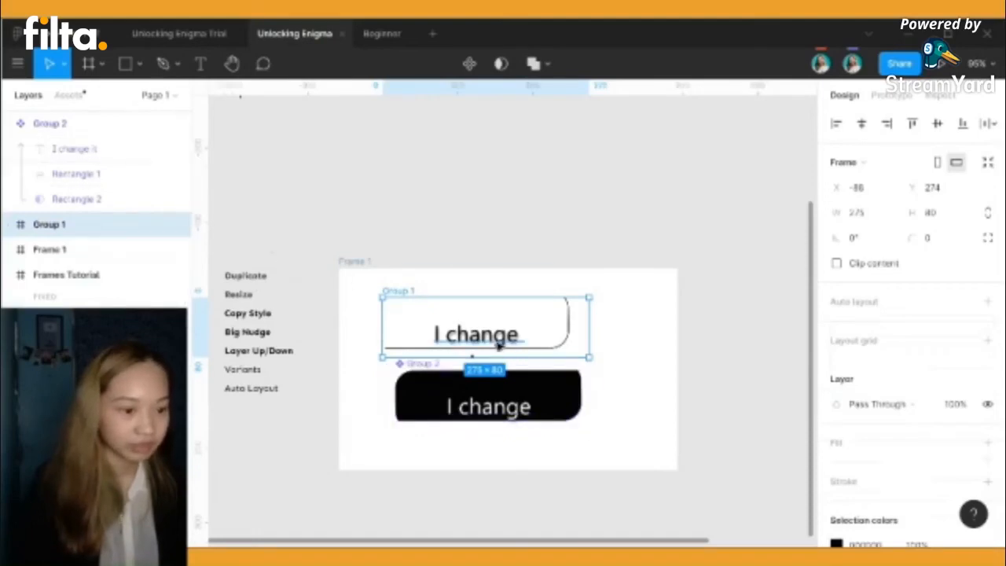
Try creating one component from Group 2 and Group 1's Rectangle 1 together, then undo it and deselect
{"action": "left_click", "coordinate": [569, 401]}
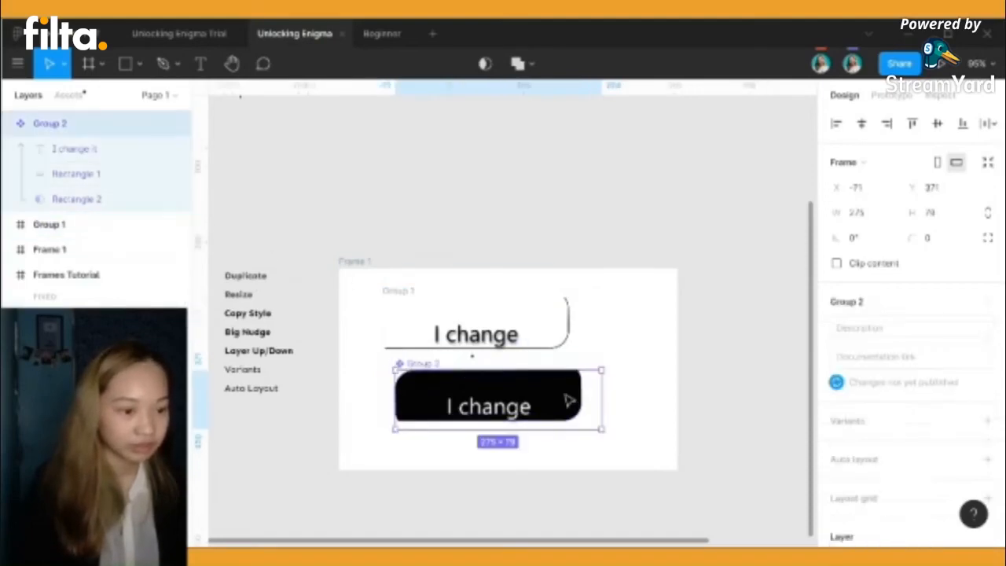
{"action": "left_click", "coordinate": [539, 353], "text": "shift"}
{"action": "right_click", "coordinate": [541, 353]}
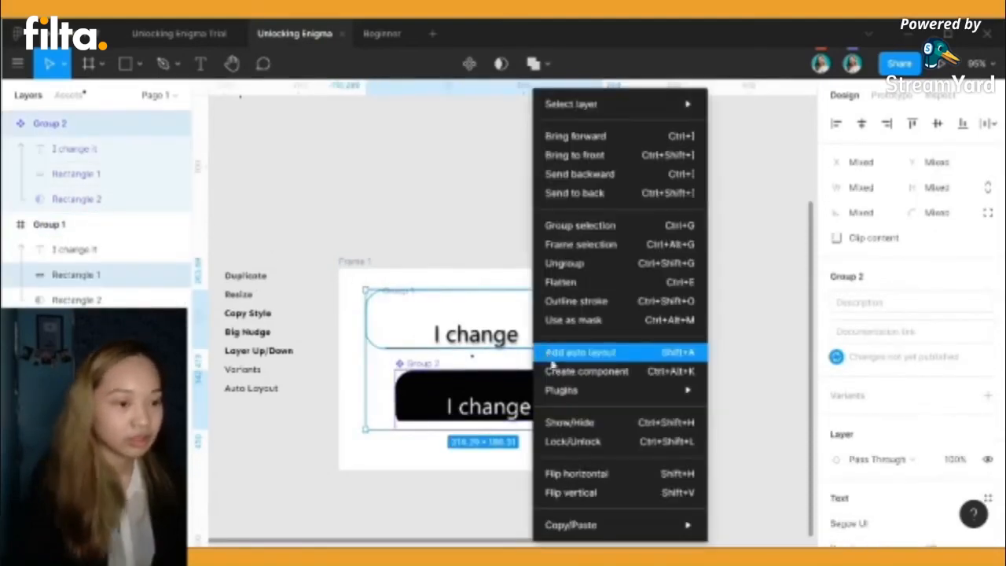
{"action": "left_click", "coordinate": [560, 371]}
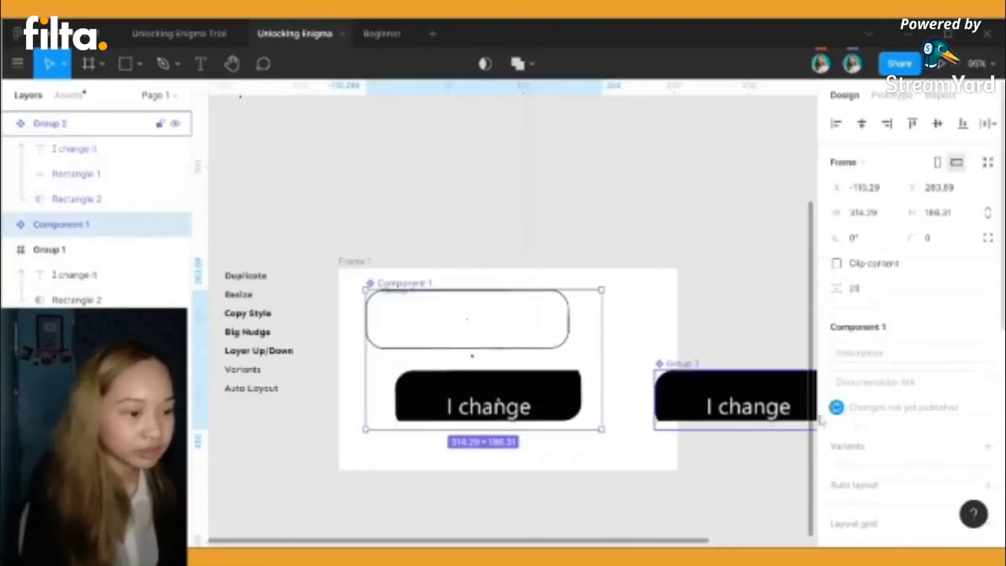
{"action": "key", "text": "ctrl+z"}
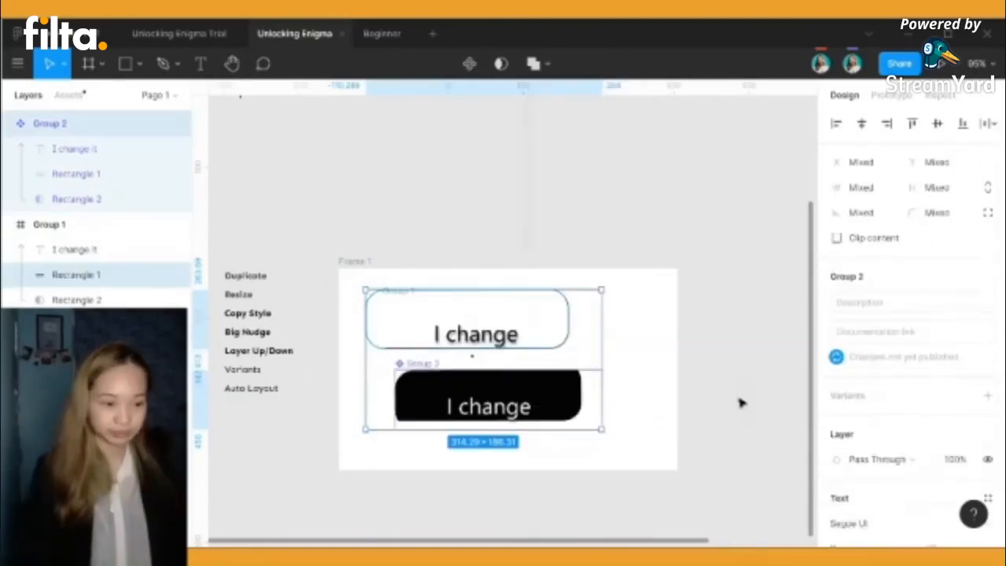
{"action": "left_click", "coordinate": [615, 408]}
Add a second variant to the black Group 2 button component
{"action": "left_click", "coordinate": [528, 393]}
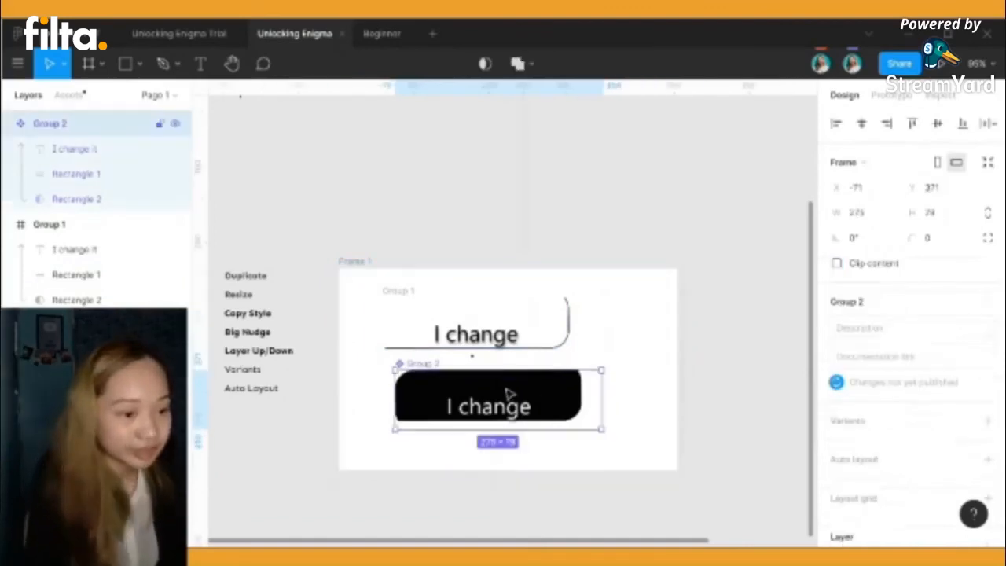
{"action": "scroll", "coordinate": [912, 358], "scroll_direction": "down", "scroll_amount": 3}
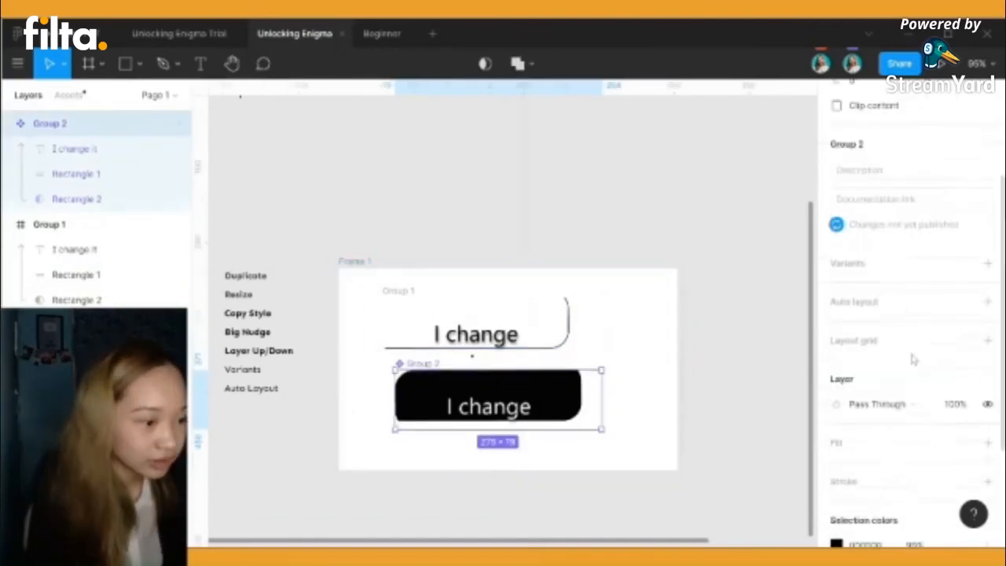
{"action": "left_click", "coordinate": [987, 264]}
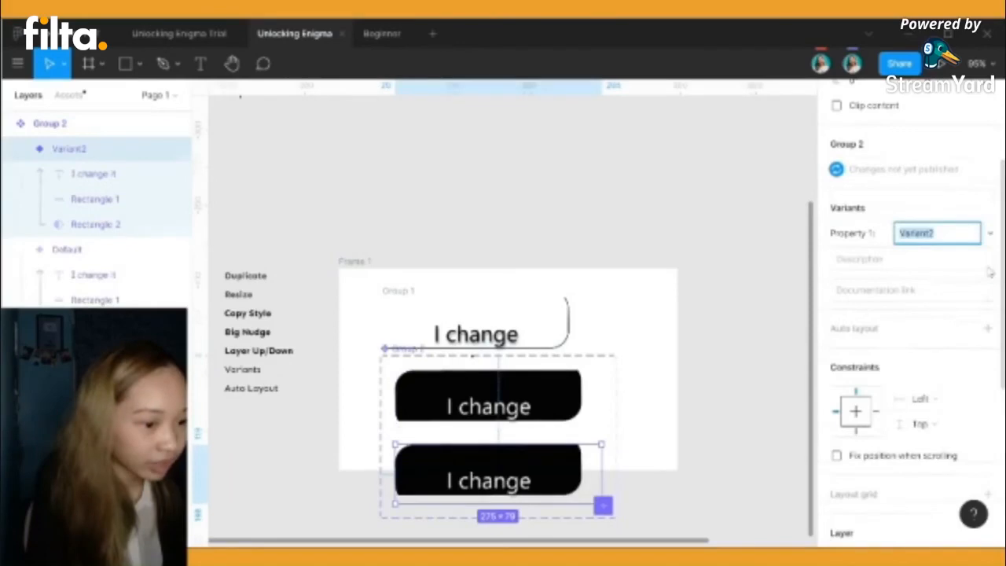
Delete Group 1 from Frame 1, above the Group 2 button component
{"action": "left_click", "coordinate": [561, 346]}
{"action": "left_click", "coordinate": [529, 353]}
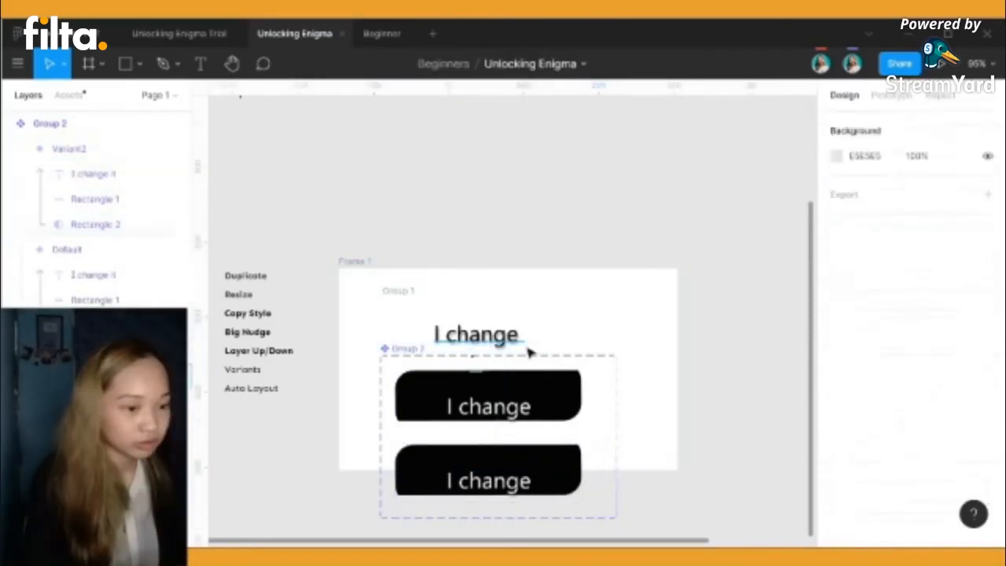
{"action": "left_click", "coordinate": [527, 348]}
{"action": "key", "text": "Delete"}
Move Frame 1 down so that it encloses both variants of the Group 2 component
{"action": "left_click", "coordinate": [102, 249]}
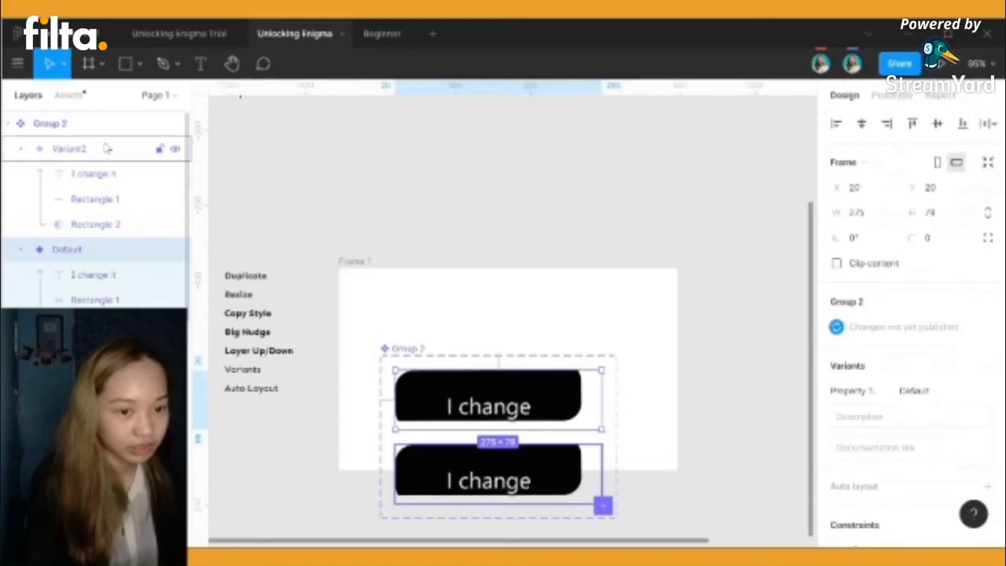
{"action": "left_click", "coordinate": [83, 124]}
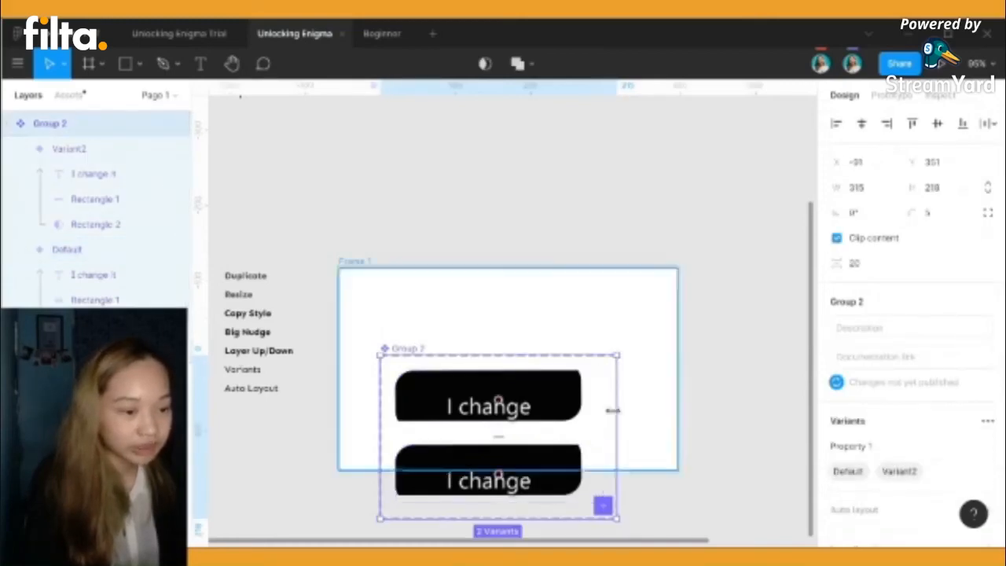
{"action": "left_click", "coordinate": [591, 385]}
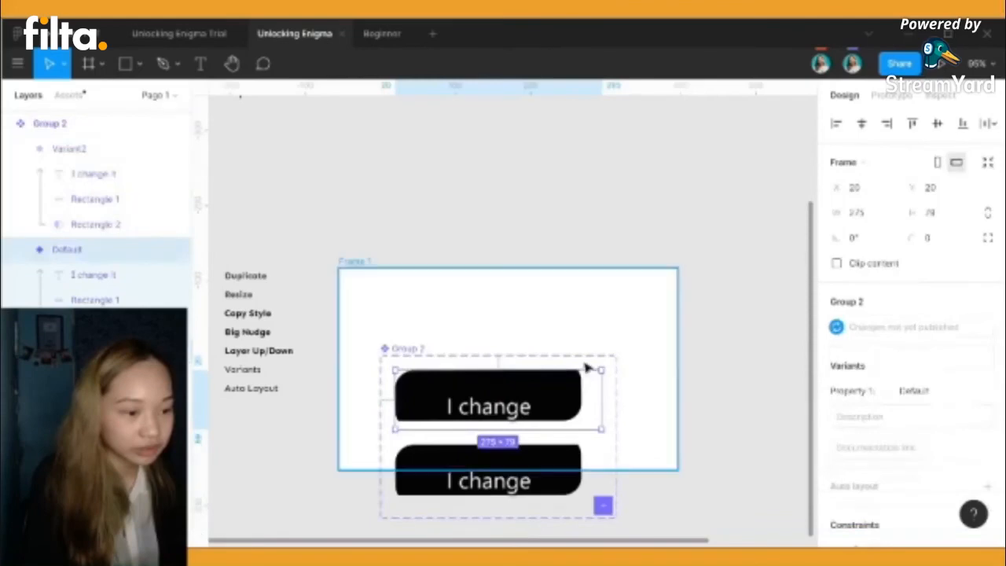
{"action": "left_click_drag", "start_coordinate": [586, 367], "coordinate": [592, 435]}
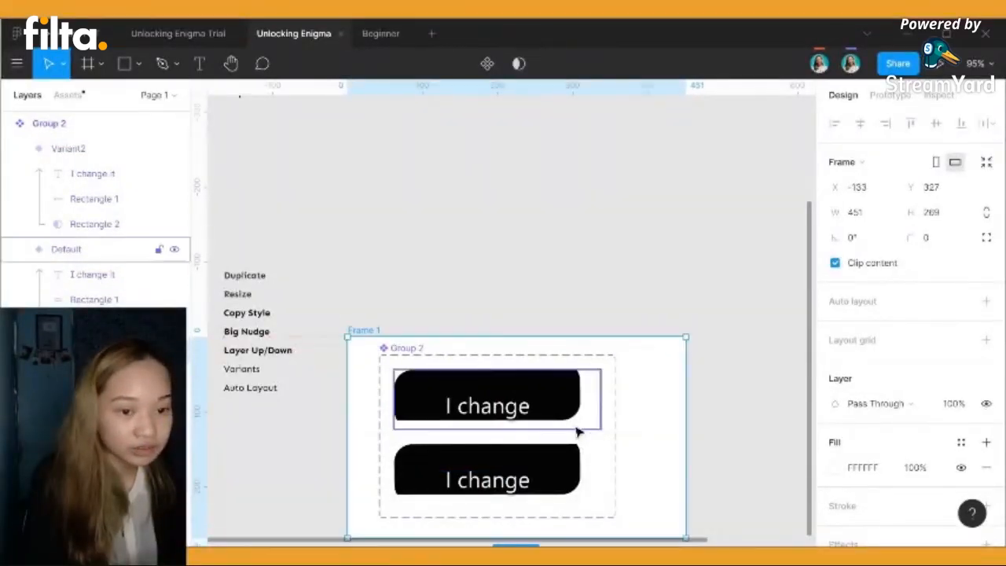
{"action": "scroll", "coordinate": [896, 362], "scroll_direction": "down", "scroll_amount": 2}
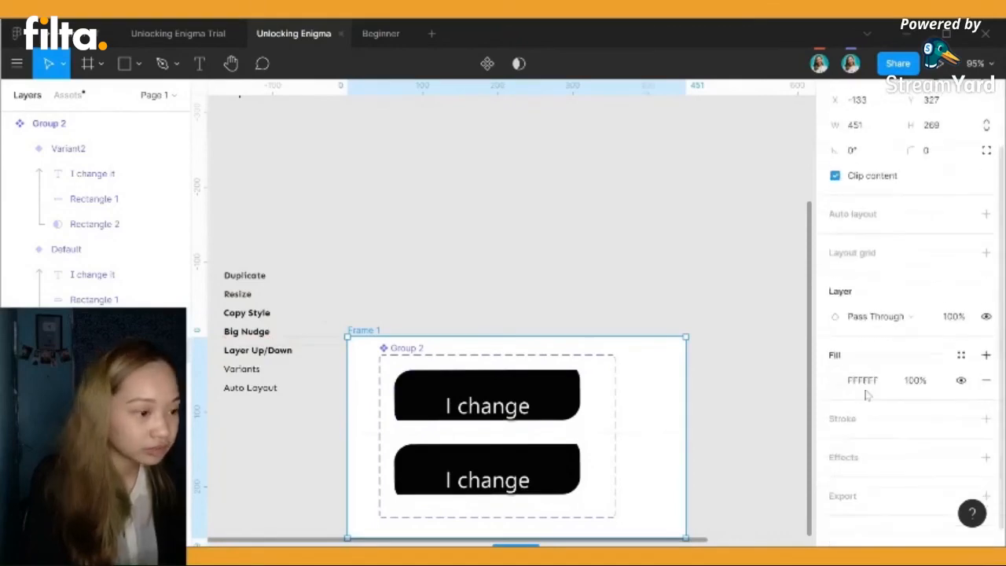
Make the "Variants" entry in the topic list bold
{"action": "left_click", "coordinate": [541, 393]}
{"action": "scroll", "coordinate": [627, 242], "scroll_direction": "down", "scroll_amount": 6}
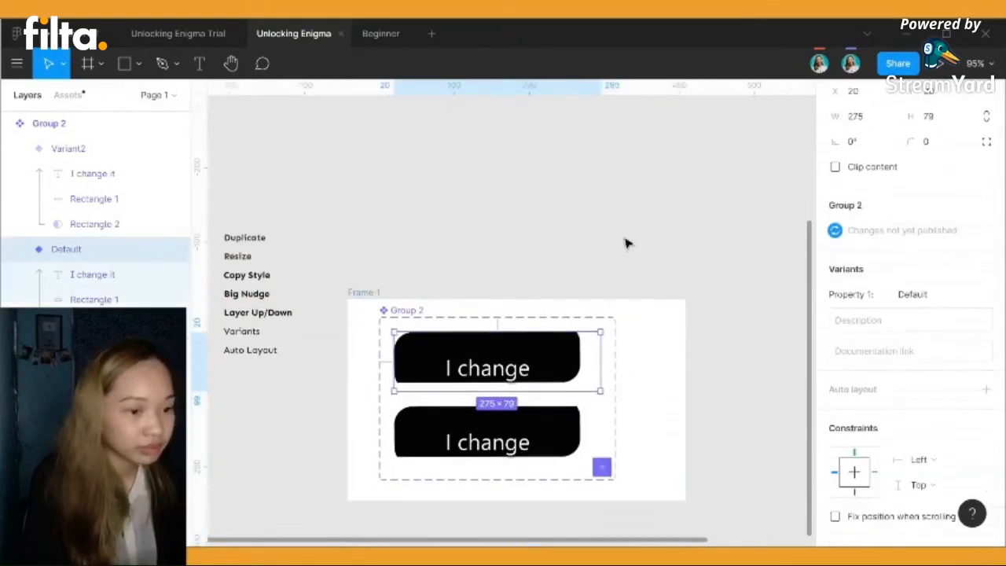
{"action": "scroll", "coordinate": [626, 242], "scroll_direction": "up", "scroll_amount": 4}
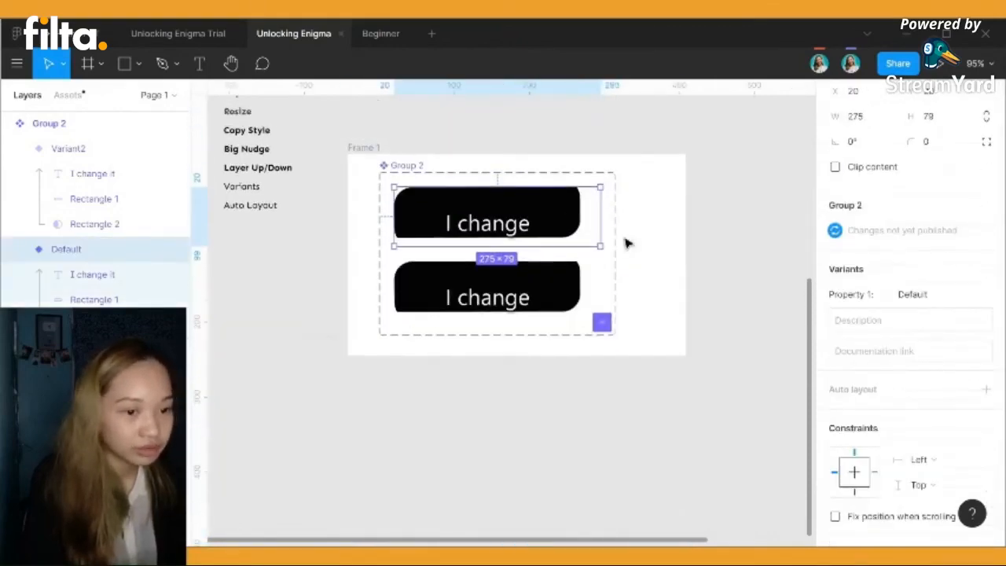
{"action": "left_click", "coordinate": [248, 187]}
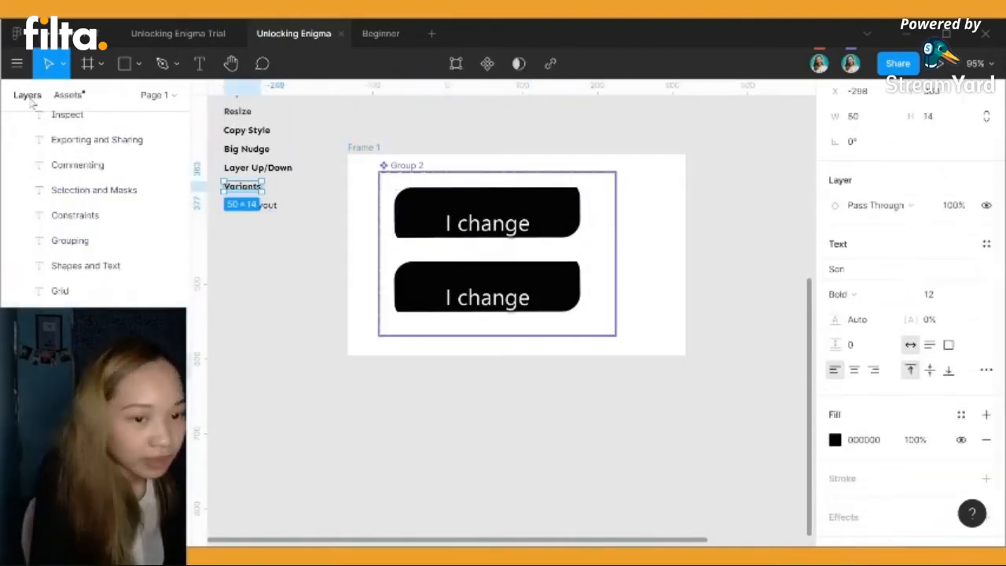
{"action": "scroll", "coordinate": [118, 236], "scroll_direction": "down", "scroll_amount": 5}
{"action": "scroll", "coordinate": [69, 224], "scroll_direction": "up", "scroll_amount": 1}
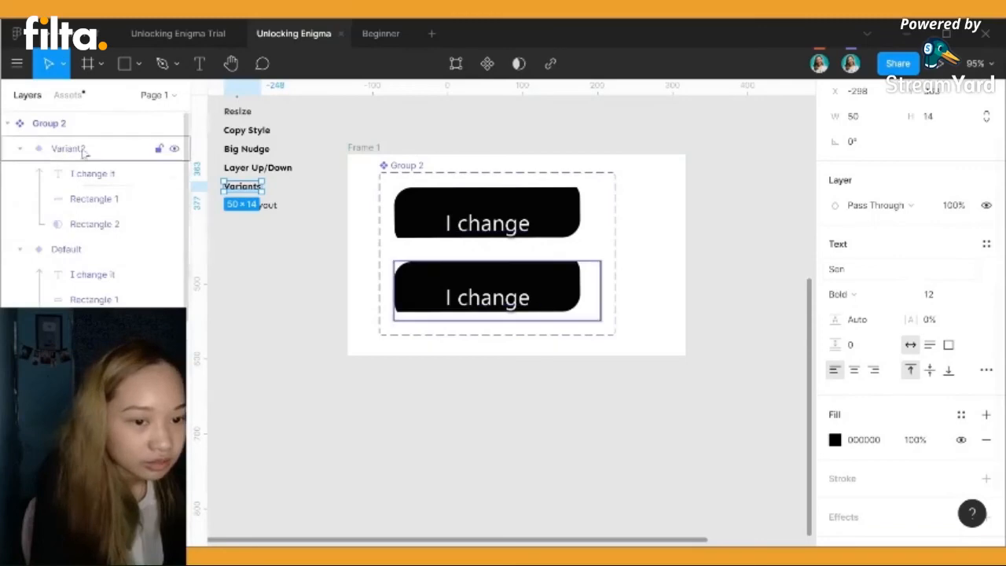
Set Property 1 of Group 2's Default variant to a new value named "true"
{"action": "left_click", "coordinate": [71, 257]}
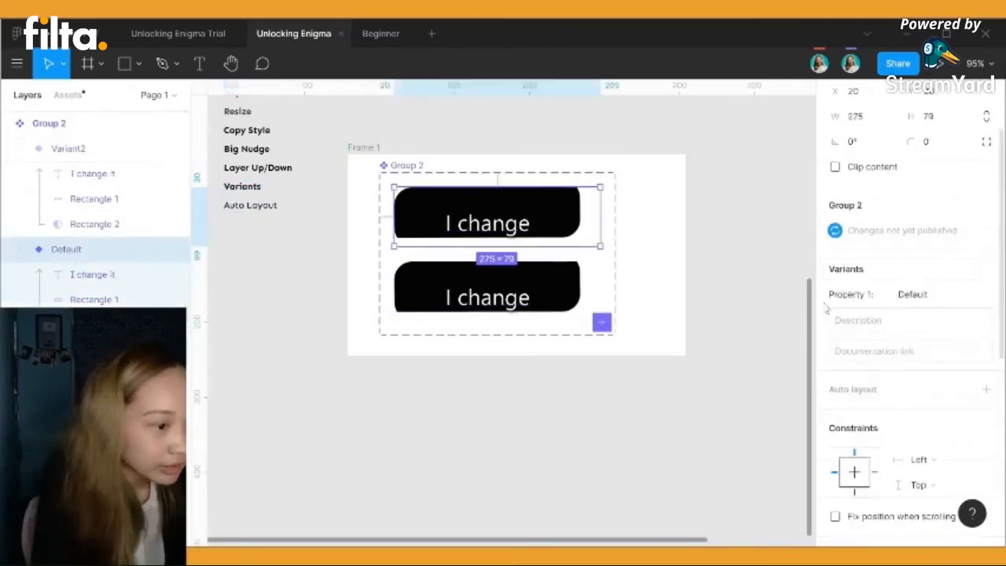
{"action": "scroll", "coordinate": [860, 367], "scroll_direction": "down", "scroll_amount": 3}
{"action": "scroll", "coordinate": [862, 282], "scroll_direction": "up", "scroll_amount": 3}
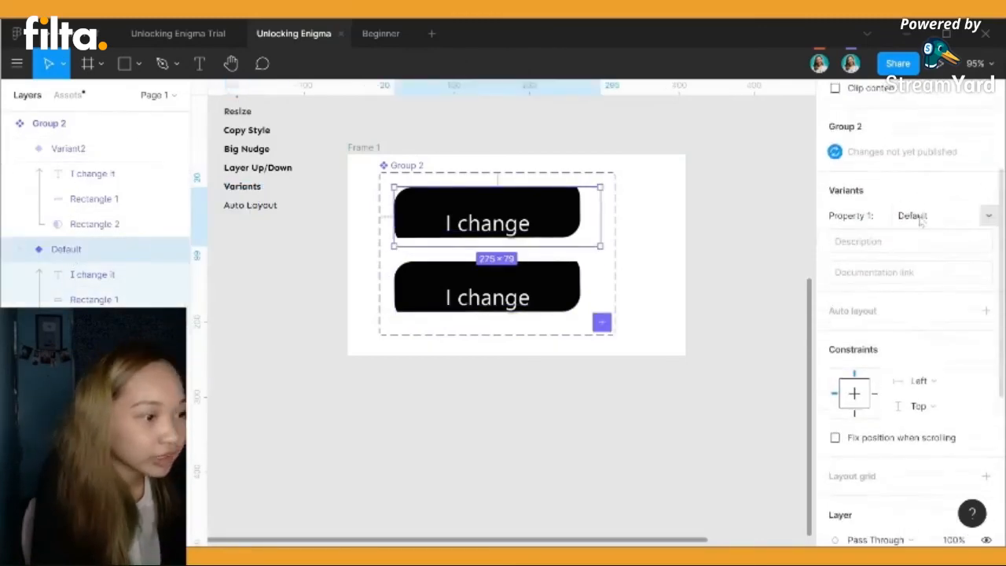
{"action": "left_click", "coordinate": [925, 217]}
{"action": "scroll", "coordinate": [931, 210], "scroll_direction": "down", "scroll_amount": 1}
{"action": "scroll", "coordinate": [932, 211], "scroll_direction": "down", "scroll_amount": 1}
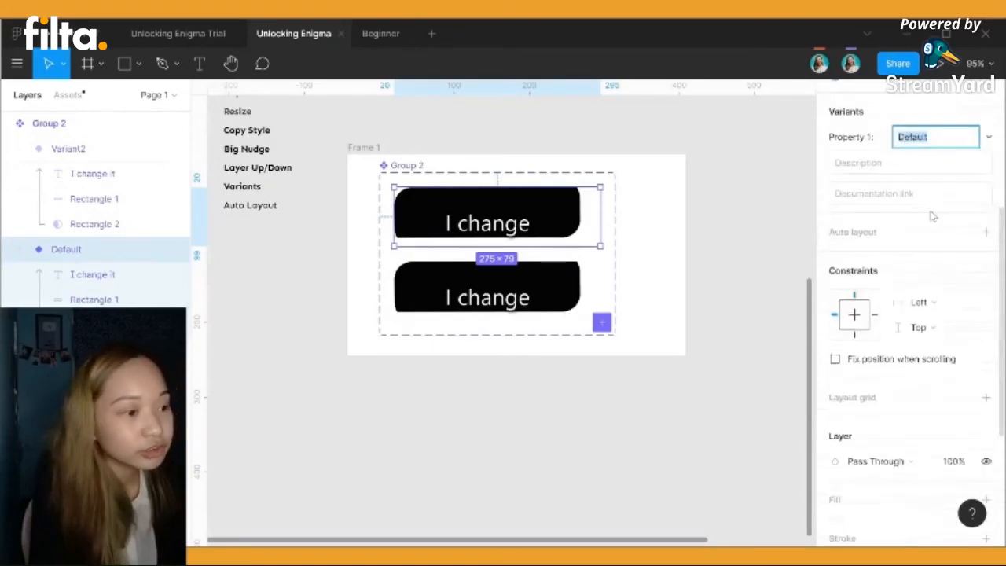
{"action": "left_click", "coordinate": [994, 136]}
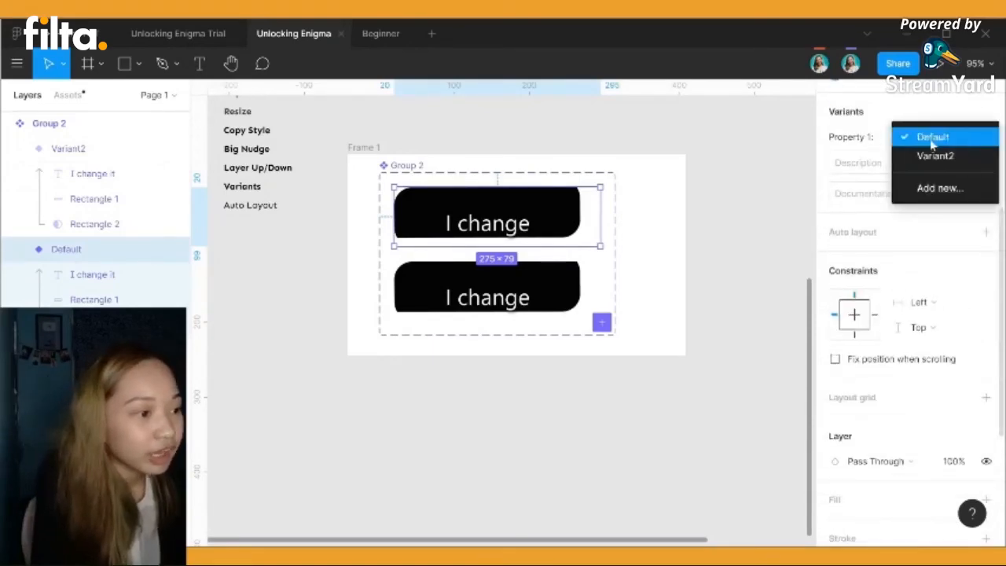
{"action": "left_click", "coordinate": [939, 188]}
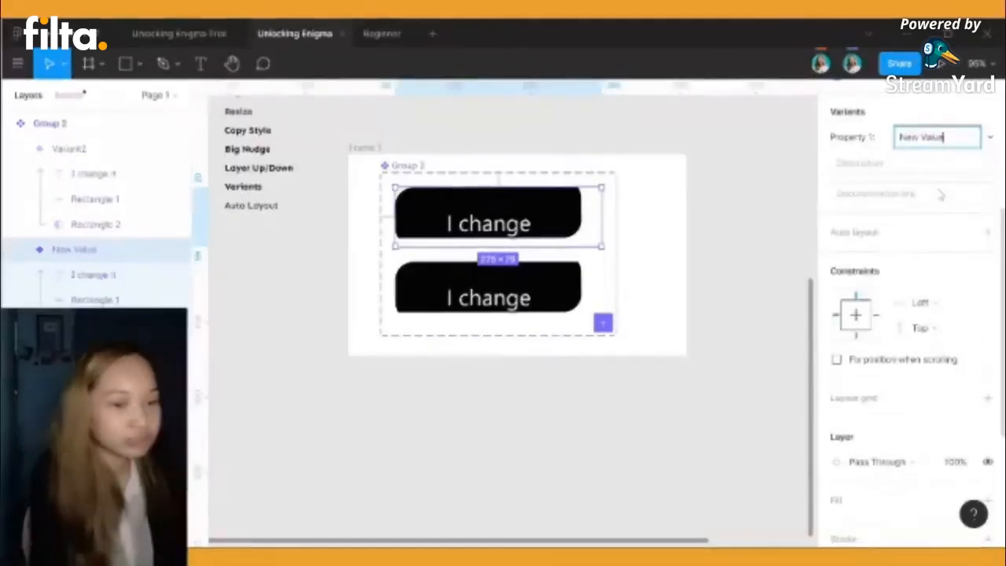
{"action": "key", "text": "BackSpace"}
{"action": "key", "text": "BackSpace"}
{"action": "key", "text": "BackSpace"}
{"action": "key", "text": "BackSpace"}
{"action": "key", "text": "BackSpace"}
{"action": "key", "text": "BackSpace"}
{"action": "key", "text": "BackSpace"}
{"action": "key", "text": "BackSpace"}
{"action": "key", "text": "BackSpace"}
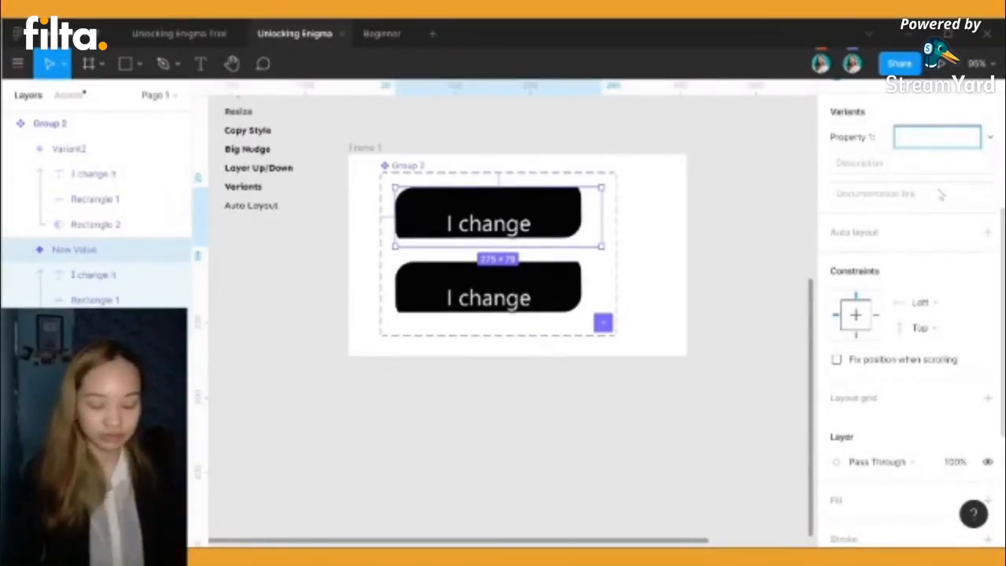
{"action": "type", "text": "true"}
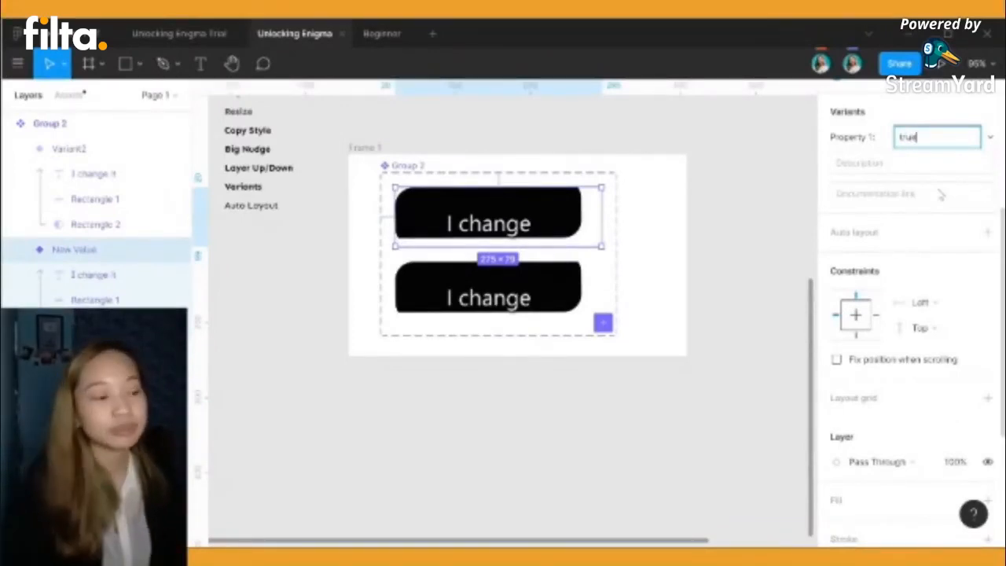
Set Property 1 of Group 2's second variant to "false" and deselect it
{"action": "left_click", "coordinate": [559, 295]}
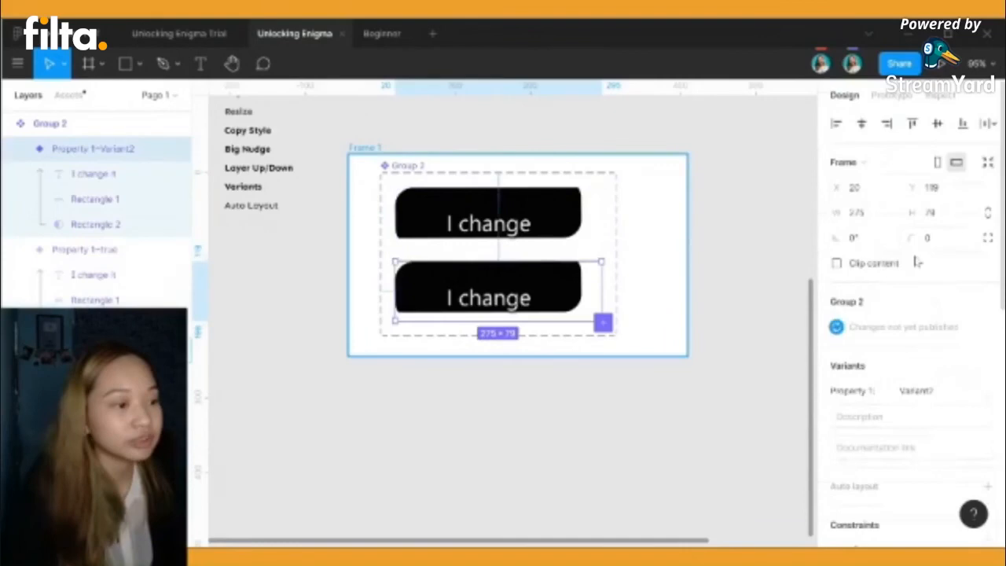
{"action": "scroll", "coordinate": [924, 377], "scroll_direction": "down", "scroll_amount": 1}
{"action": "left_click", "coordinate": [930, 313]}
{"action": "type", "text": "false"}
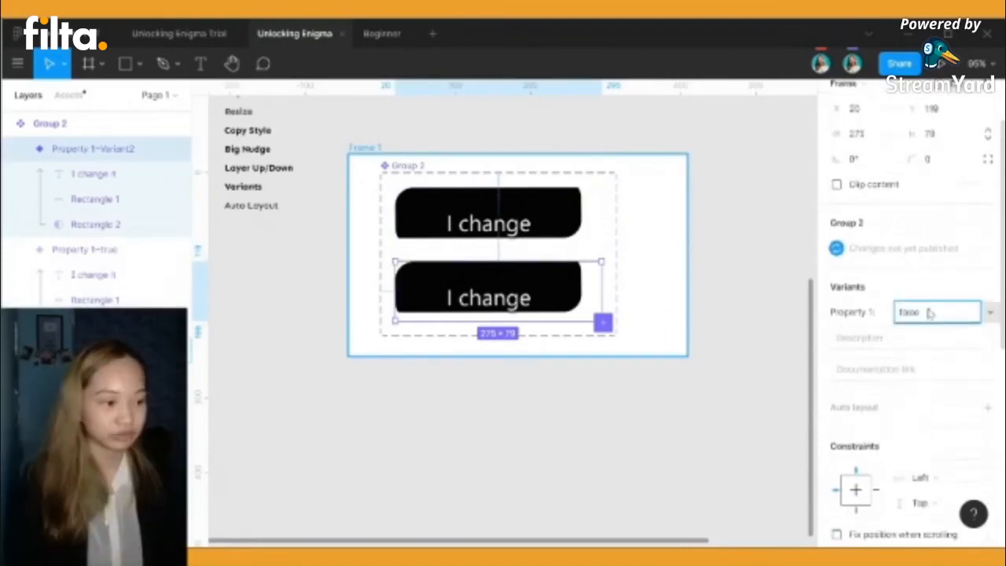
{"action": "left_click", "coordinate": [606, 433]}
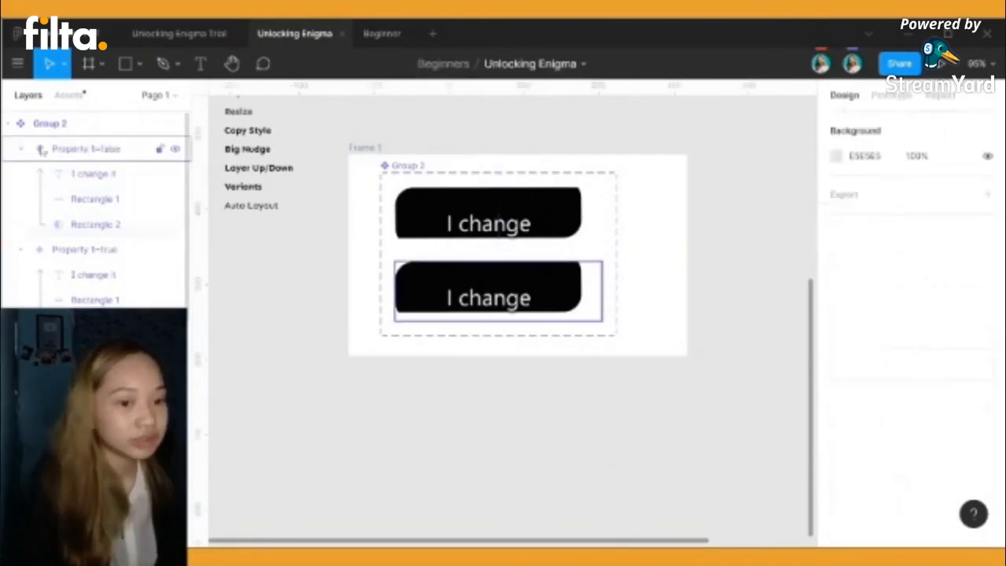
Fill Rectangle 1 in the false variant with white FFFFFF and add a black inside stroke of 1
{"action": "left_click", "coordinate": [80, 150]}
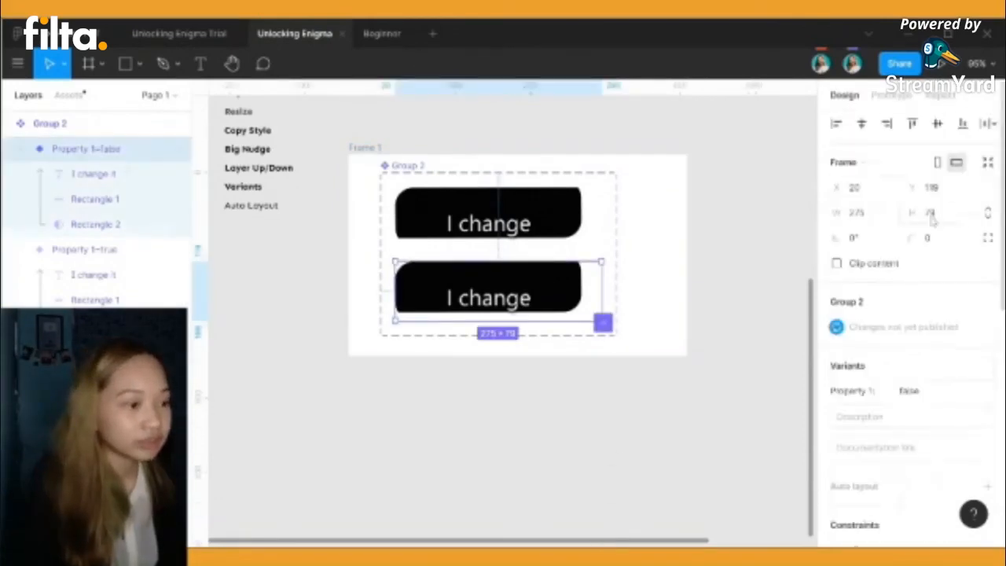
{"action": "left_click", "coordinate": [554, 261]}
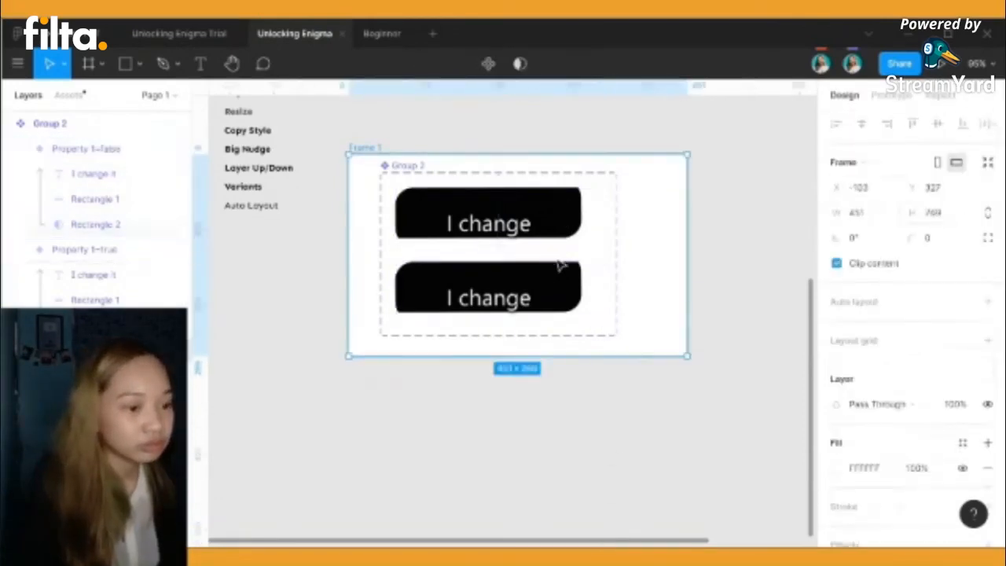
{"action": "double_click", "coordinate": [559, 267]}
{"action": "scroll", "coordinate": [896, 383], "scroll_direction": "down", "scroll_amount": 2}
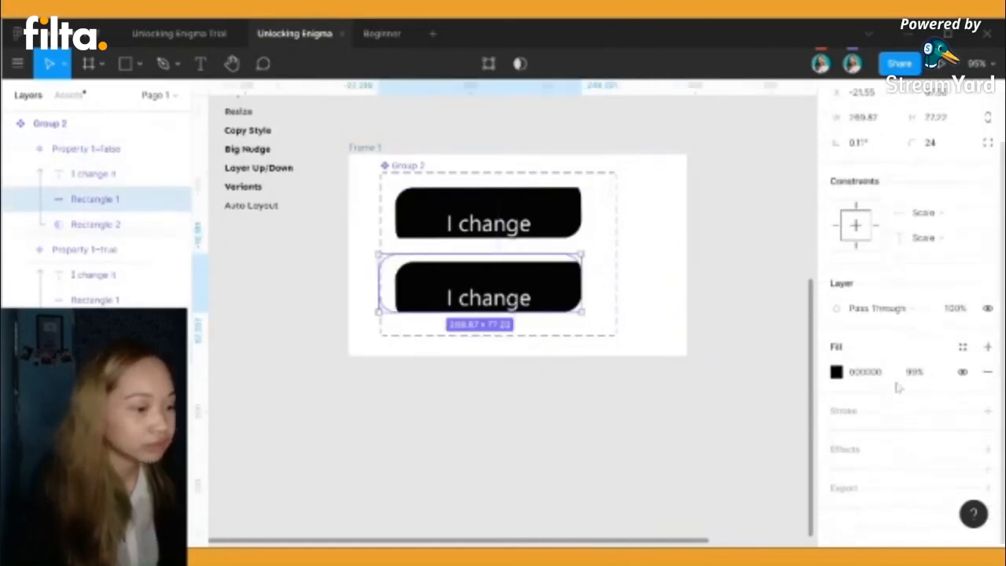
{"action": "left_click", "coordinate": [836, 371]}
{"action": "left_click", "coordinate": [665, 471]}
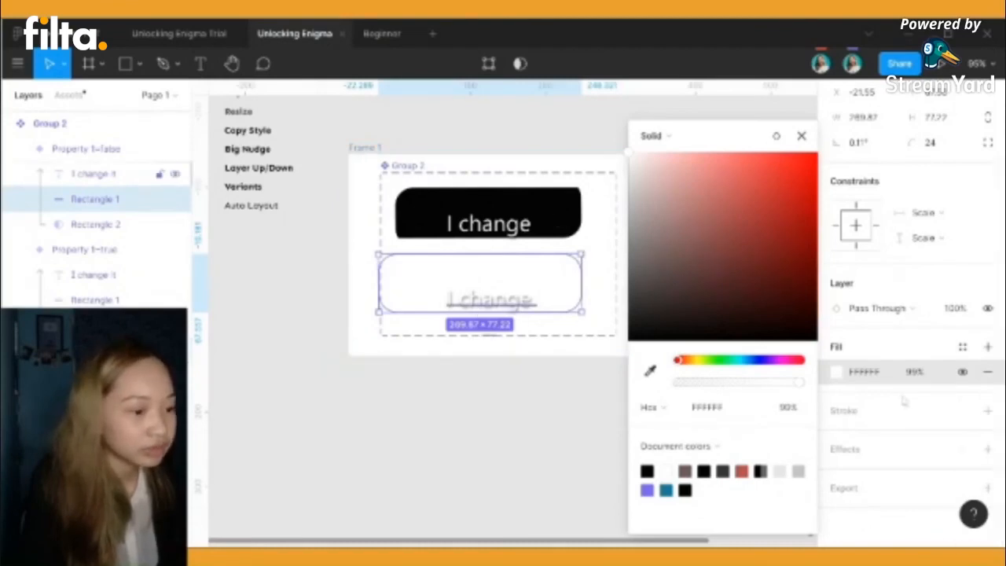
{"action": "left_click", "coordinate": [924, 418]}
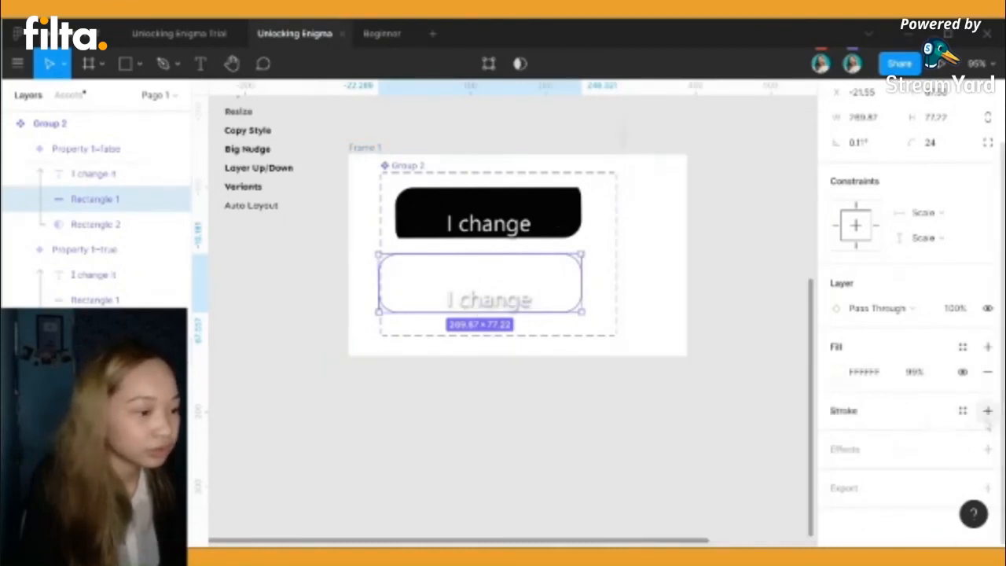
{"action": "left_click", "coordinate": [987, 411]}
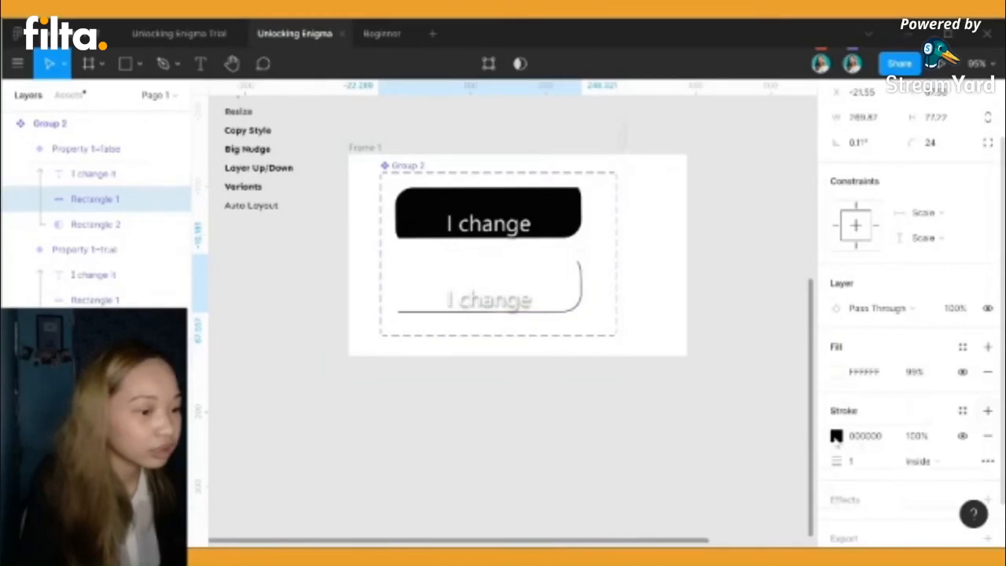
Set the fill of the false variant's "I change it" text to near-black 0A0000
{"action": "double_click", "coordinate": [522, 307]}
{"action": "scroll", "coordinate": [867, 444], "scroll_direction": "down", "scroll_amount": 3}
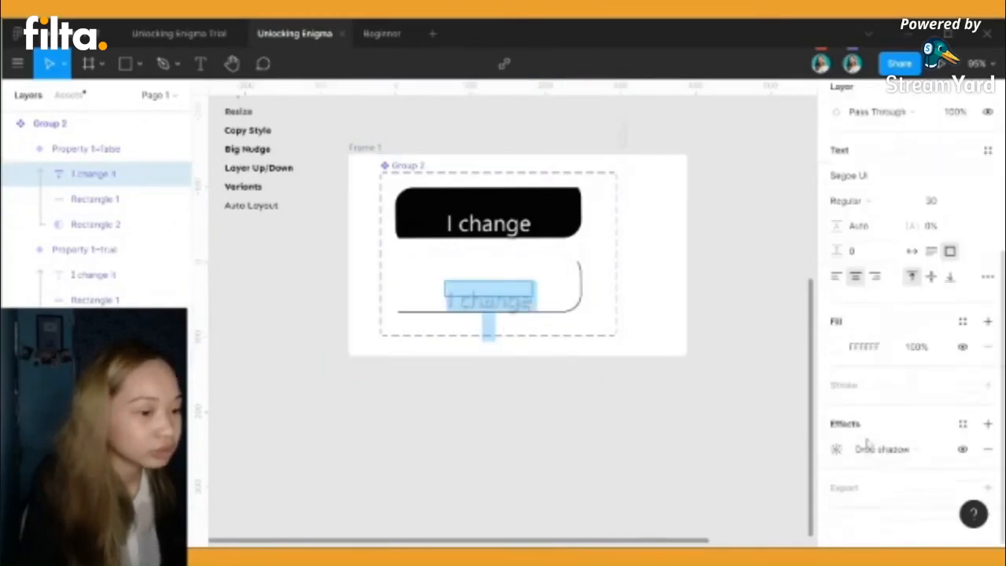
{"action": "left_click", "coordinate": [836, 347]}
{"action": "left_click", "coordinate": [815, 338]}
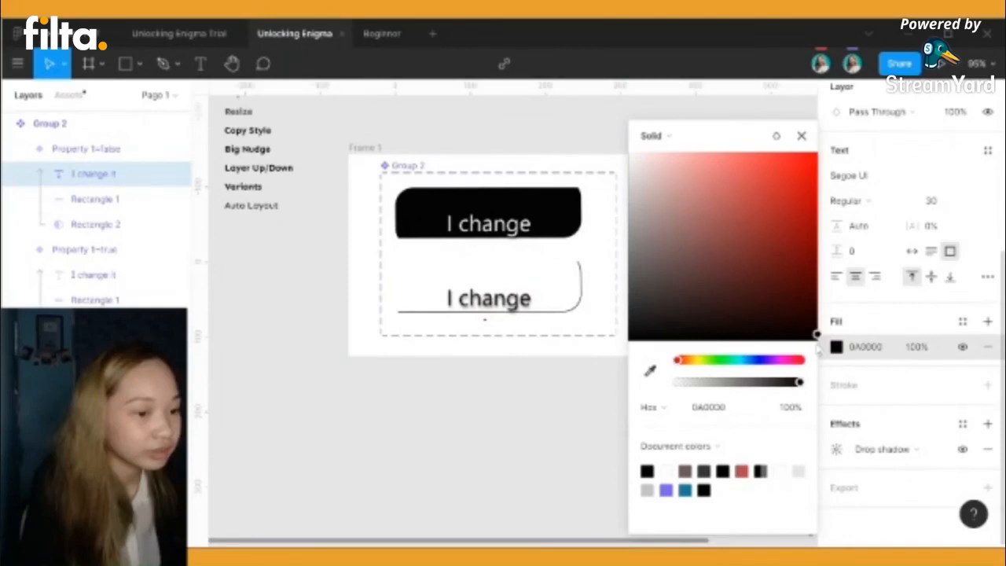
{"action": "key", "text": "Escape"}
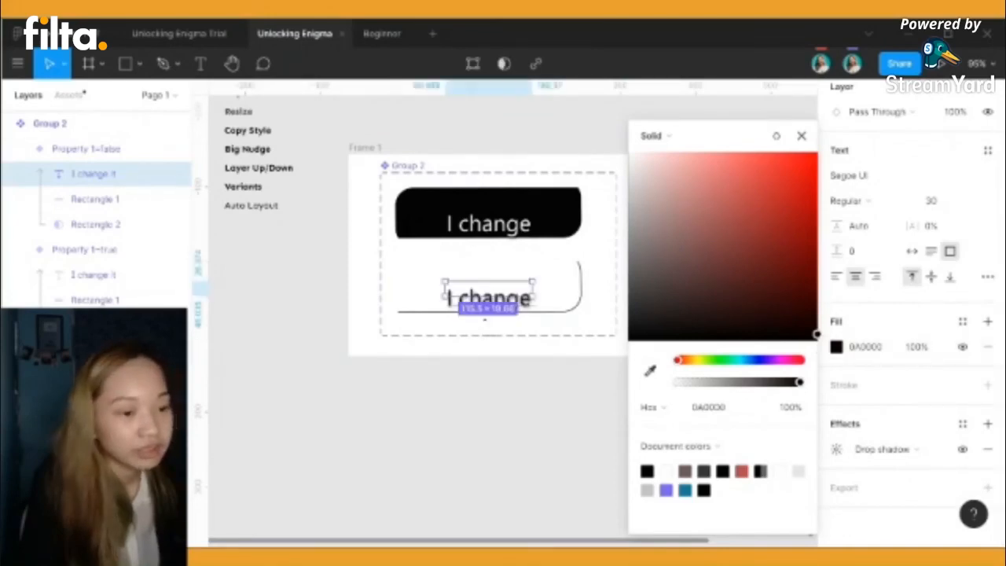
{"action": "key", "text": "Escape"}
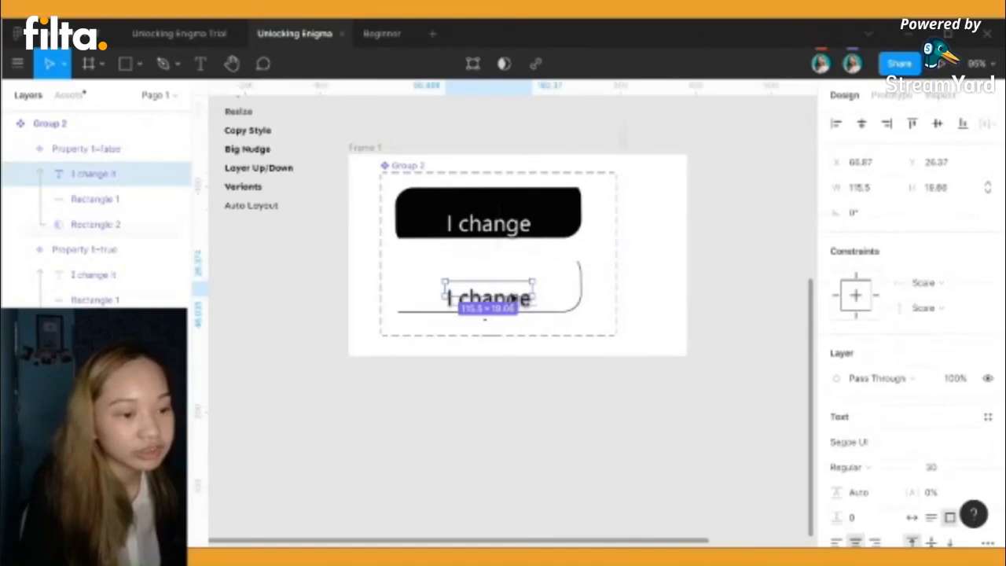
Move the false variant's text up to X 72, Y 0 and shorten it to "I change"
{"action": "left_click_drag", "start_coordinate": [513, 294], "coordinate": [515, 276]}
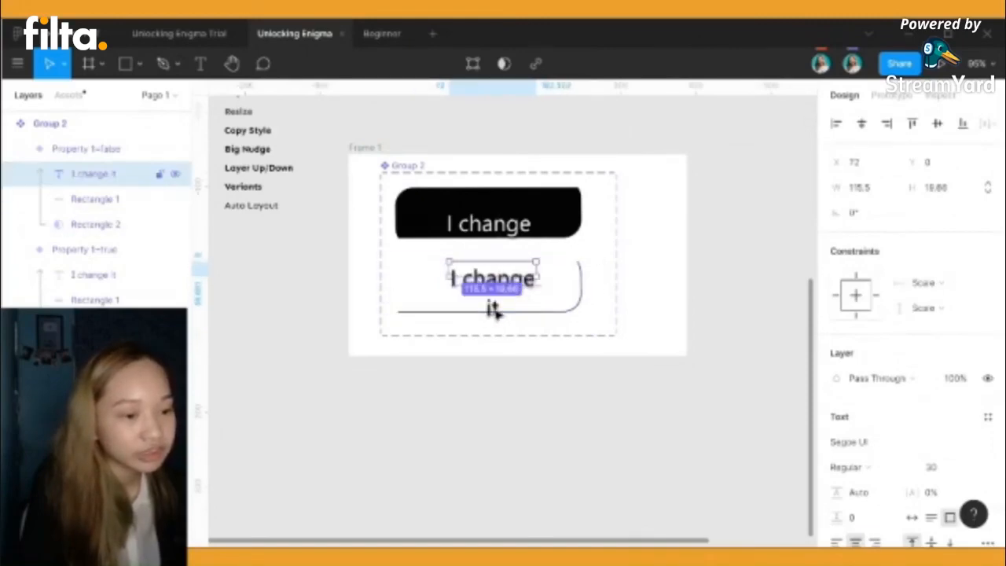
{"action": "left_click", "coordinate": [507, 306]}
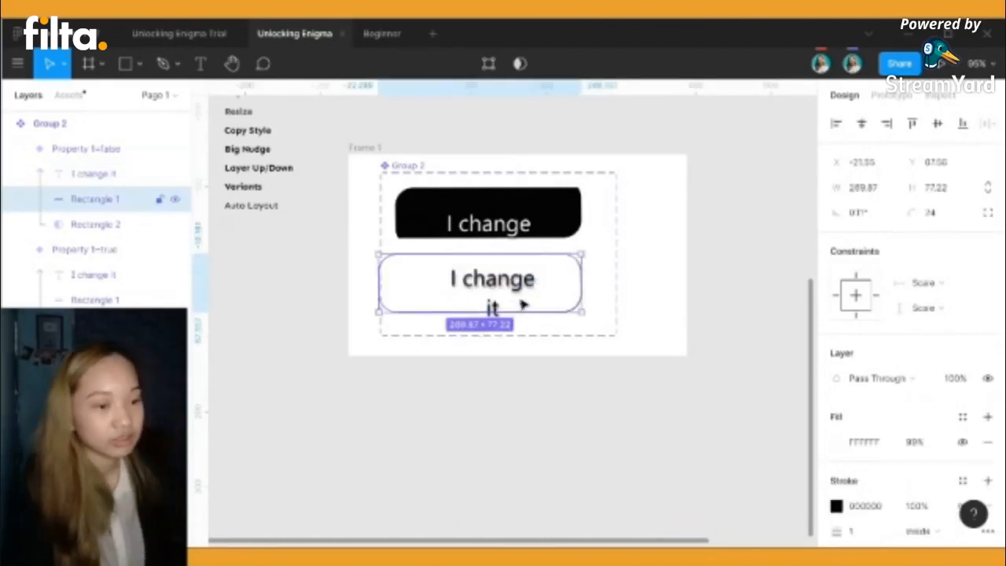
{"action": "left_click", "coordinate": [528, 285]}
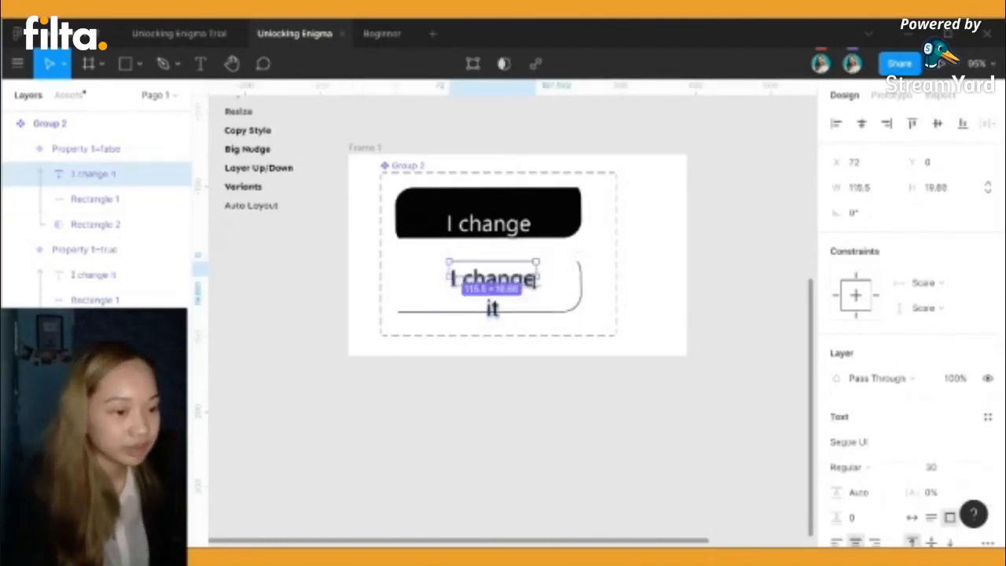
{"action": "double_click", "coordinate": [535, 276]}
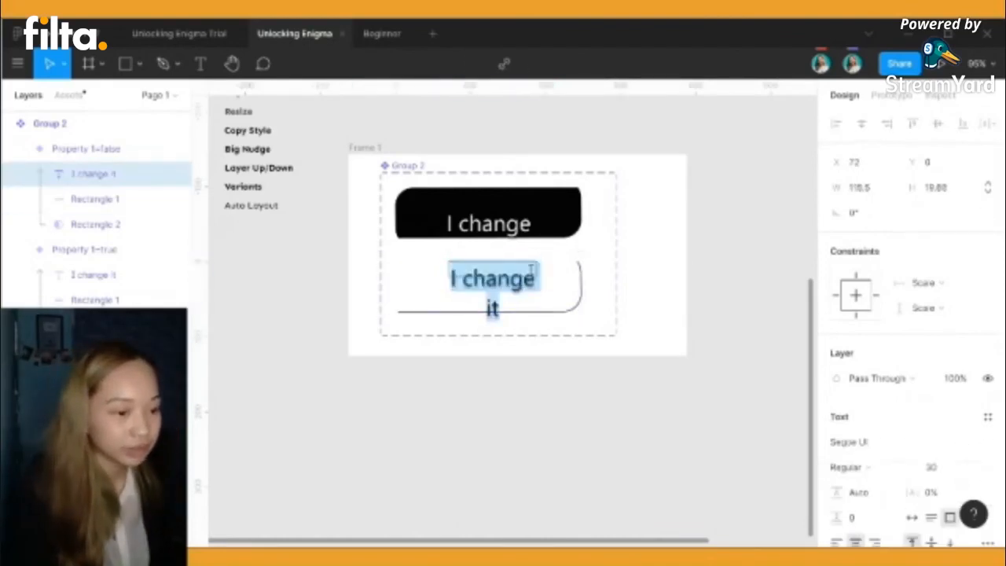
{"action": "left_click", "coordinate": [532, 272]}
{"action": "key", "text": "BackSpace"}
{"action": "key", "text": "BackSpace"}
{"action": "key", "text": "BackSpace"}
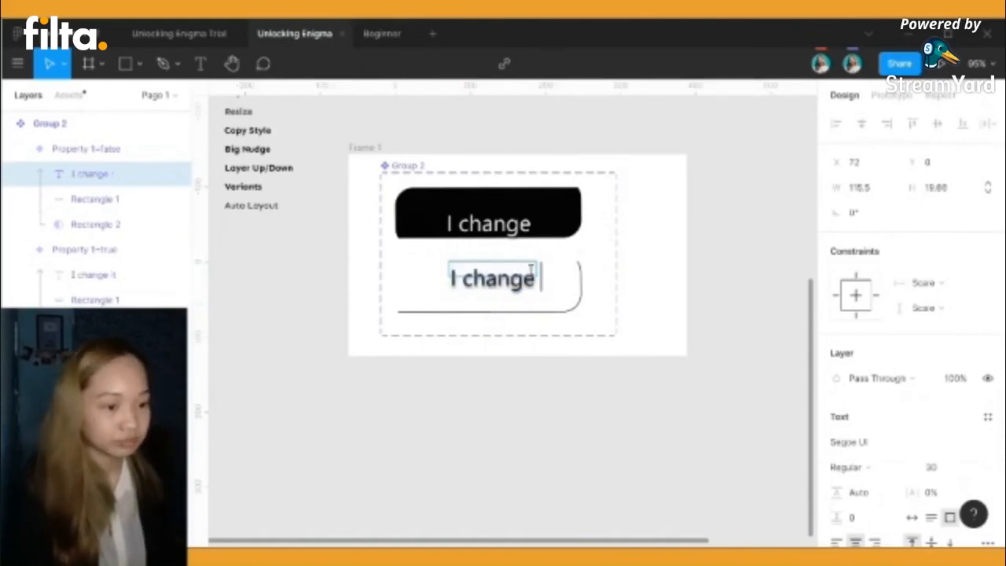
{"action": "key", "text": "Escape"}
Shorten the true variant's text to "I change" and deselect it
{"action": "left_click", "coordinate": [520, 234]}
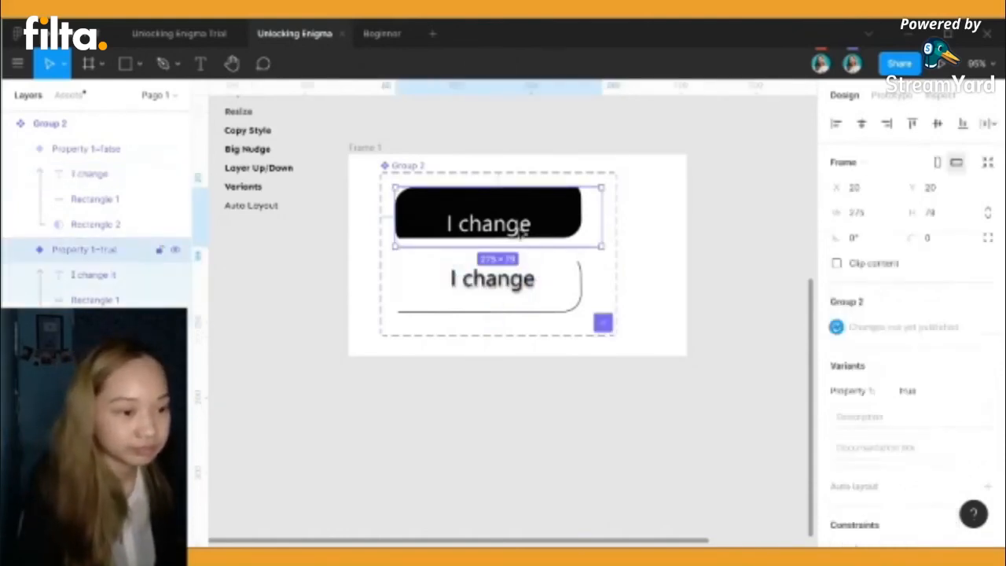
{"action": "double_click", "coordinate": [520, 234]}
{"action": "double_click", "coordinate": [525, 226]}
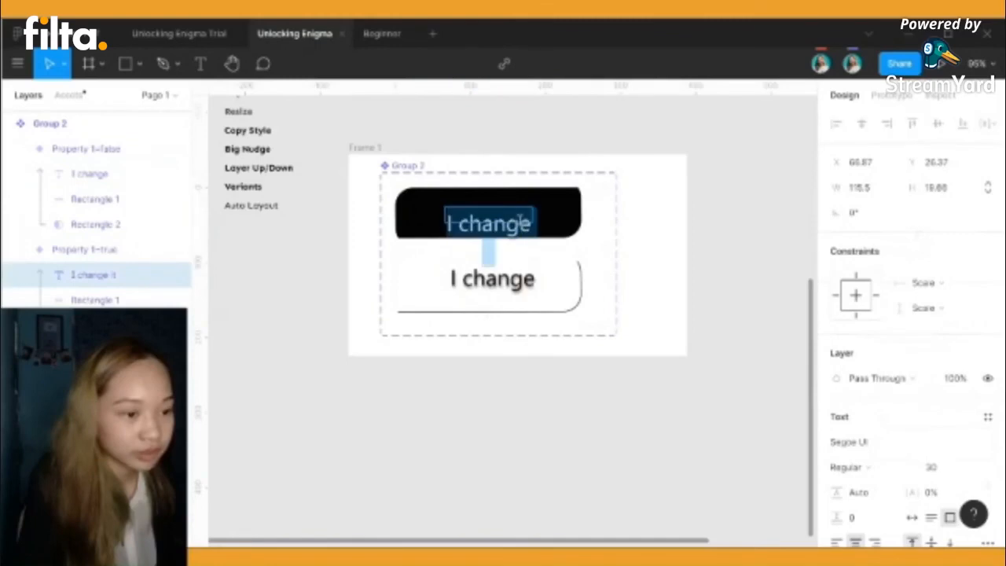
{"action": "left_click", "coordinate": [521, 220]}
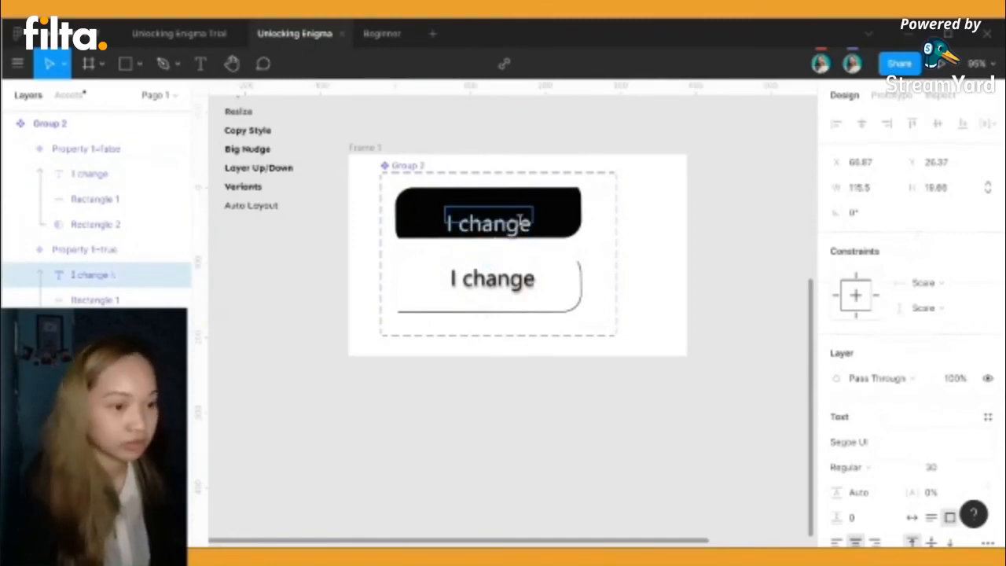
{"action": "key", "text": "Escape"}
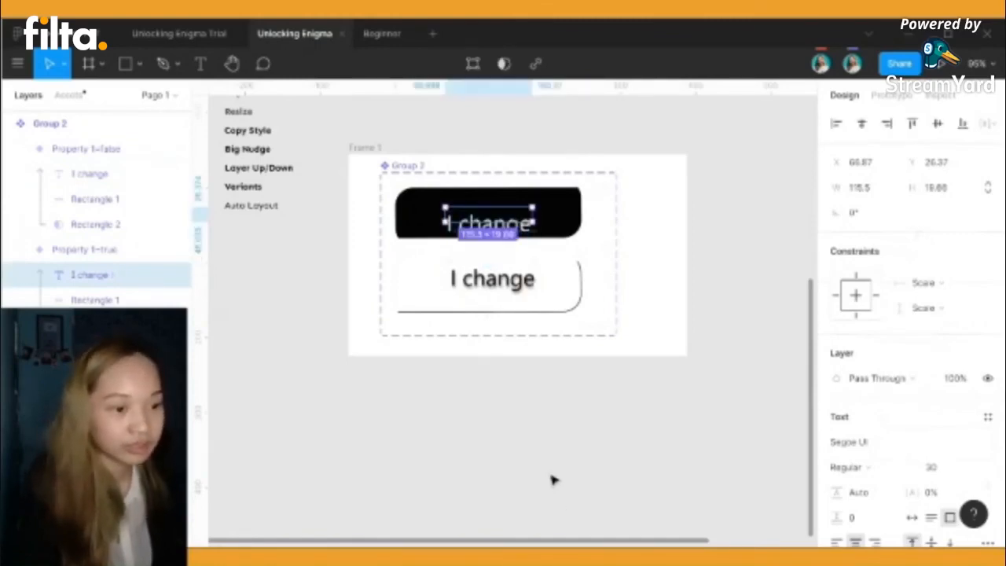
{"action": "left_click", "coordinate": [302, 379]}
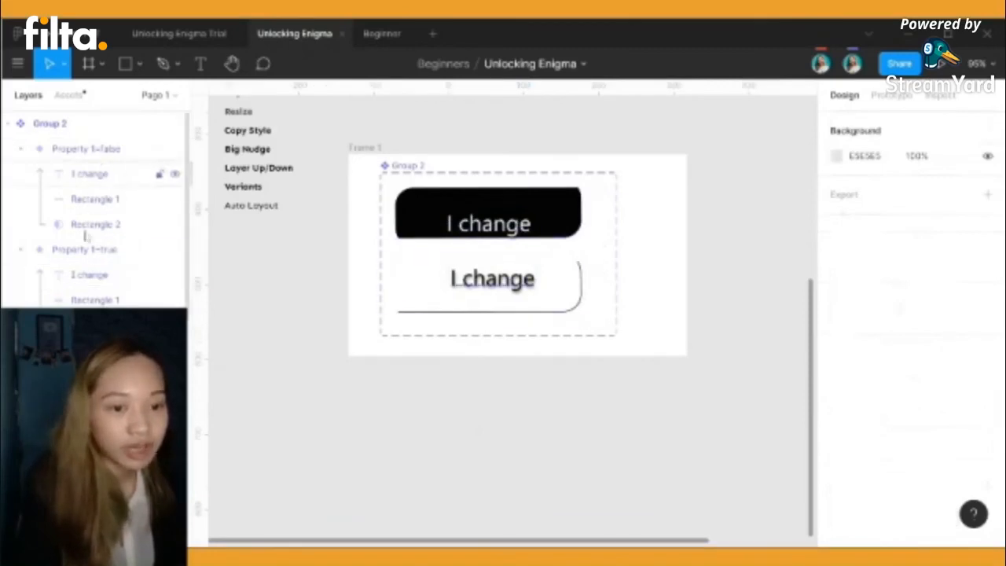
Collapse Group 2 in the layer list and publish the file's component library without a description
{"action": "left_click", "coordinate": [92, 250]}
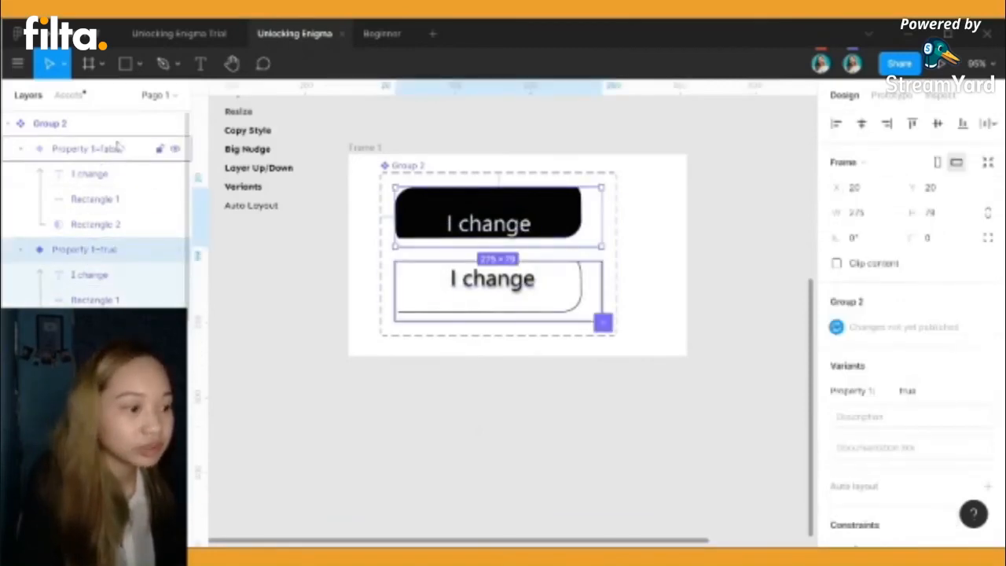
{"action": "left_click", "coordinate": [431, 511]}
{"action": "scroll", "coordinate": [448, 506], "scroll_direction": "up", "scroll_amount": 2}
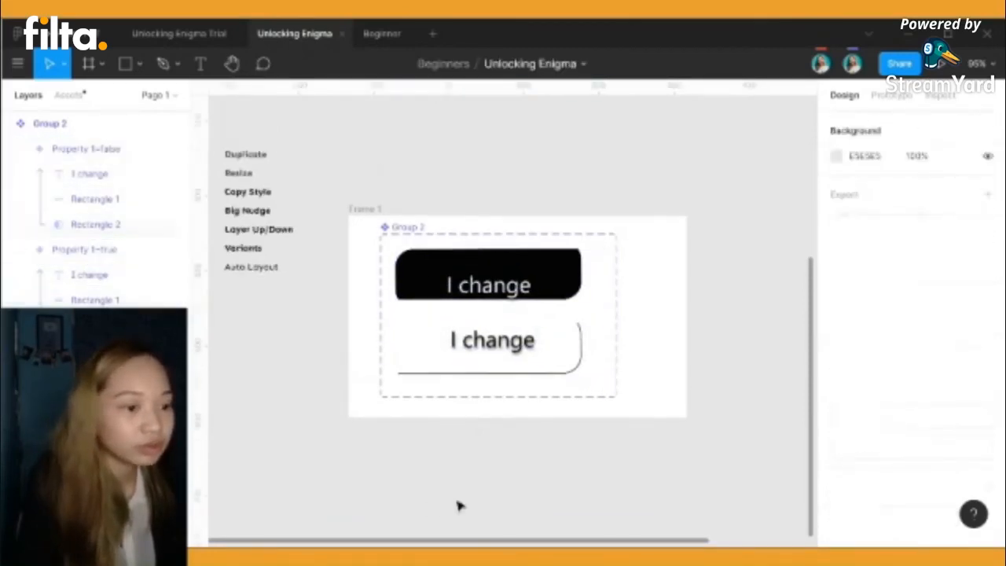
{"action": "left_click", "coordinate": [10, 124]}
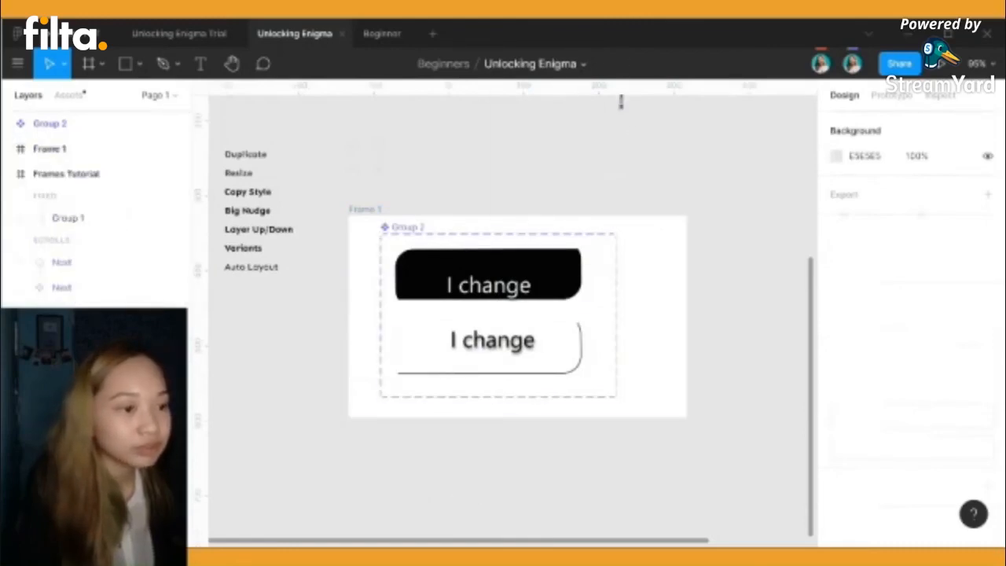
{"action": "left_click", "coordinate": [584, 64]}
{"action": "left_click", "coordinate": [581, 120]}
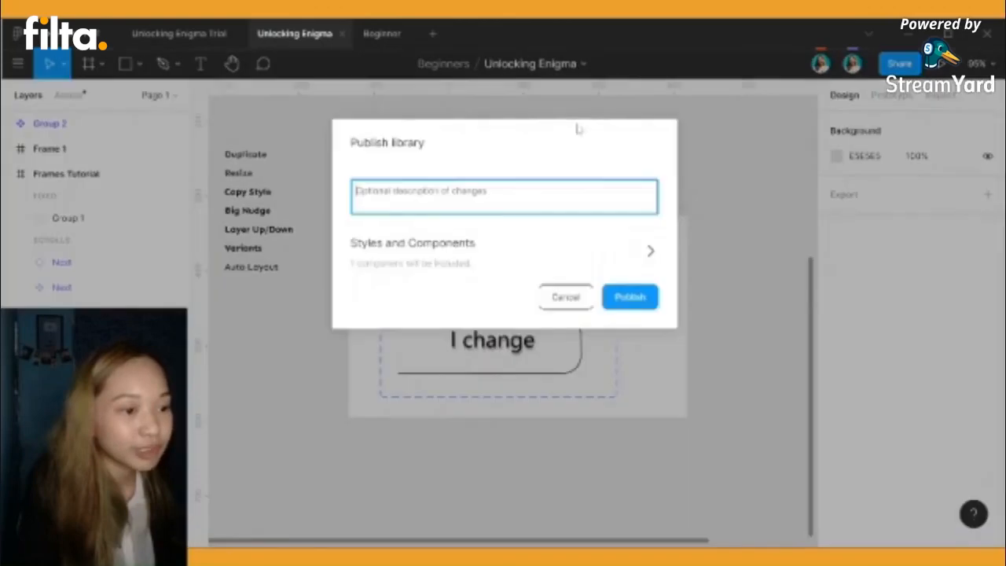
{"action": "left_click", "coordinate": [621, 303]}
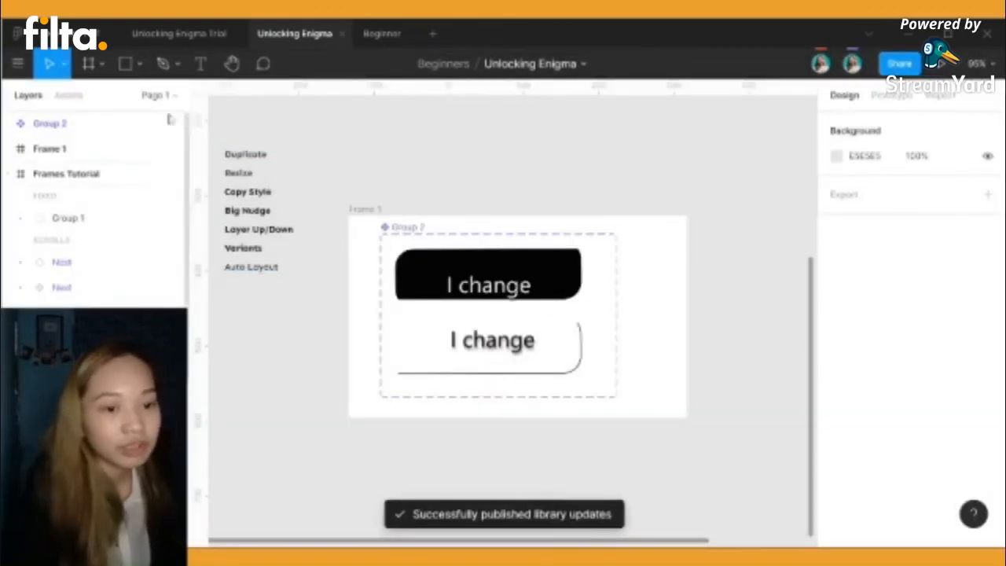
Place an instance of the local "I change" button component on the empty canvas just below Frame 1
{"action": "left_click", "coordinate": [58, 96]}
{"action": "left_click_drag", "start_coordinate": [92, 200], "coordinate": [654, 445]}
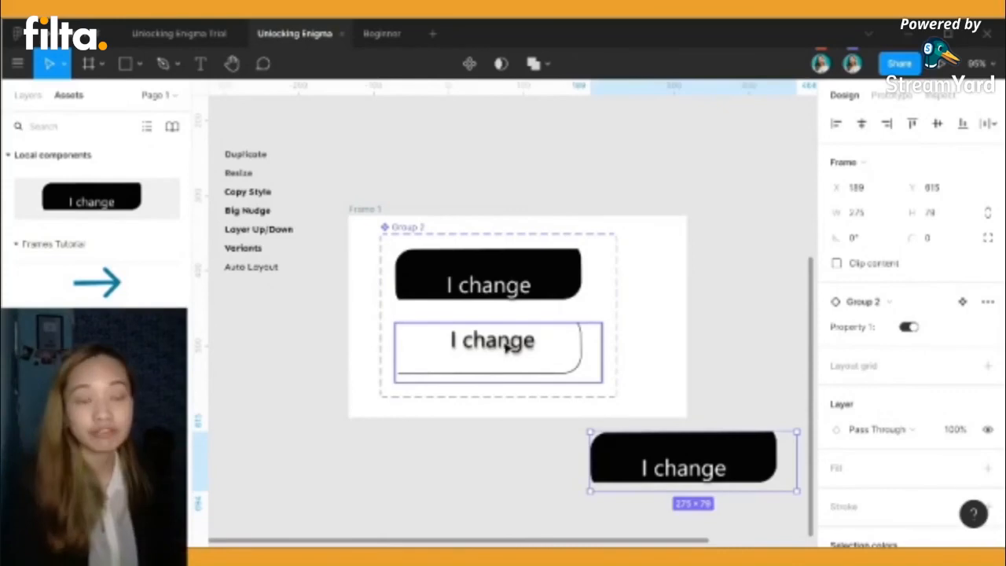
{"action": "scroll", "coordinate": [500, 468], "scroll_direction": "down", "scroll_amount": 2}
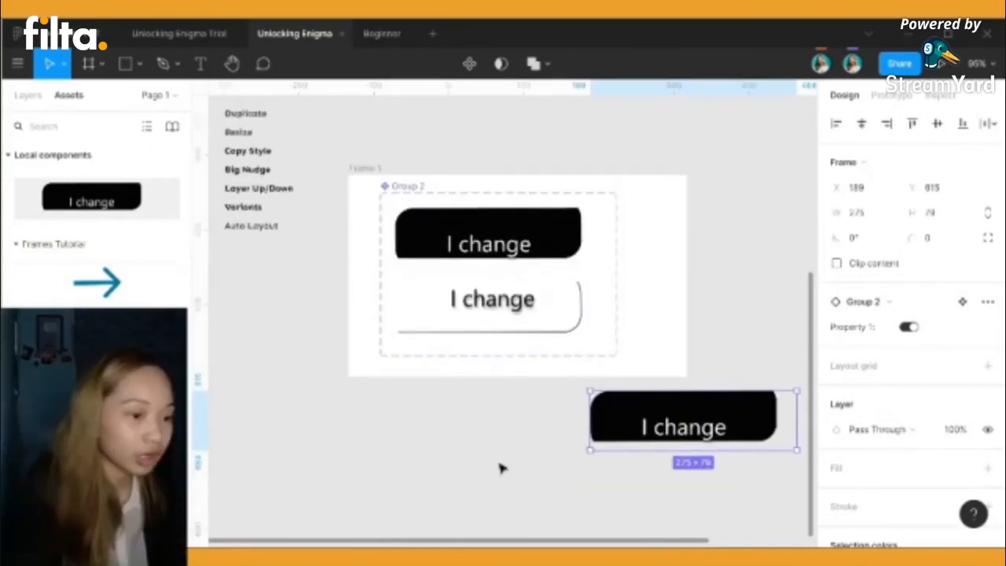
{"action": "scroll", "coordinate": [507, 466], "scroll_direction": "down", "scroll_amount": 1}
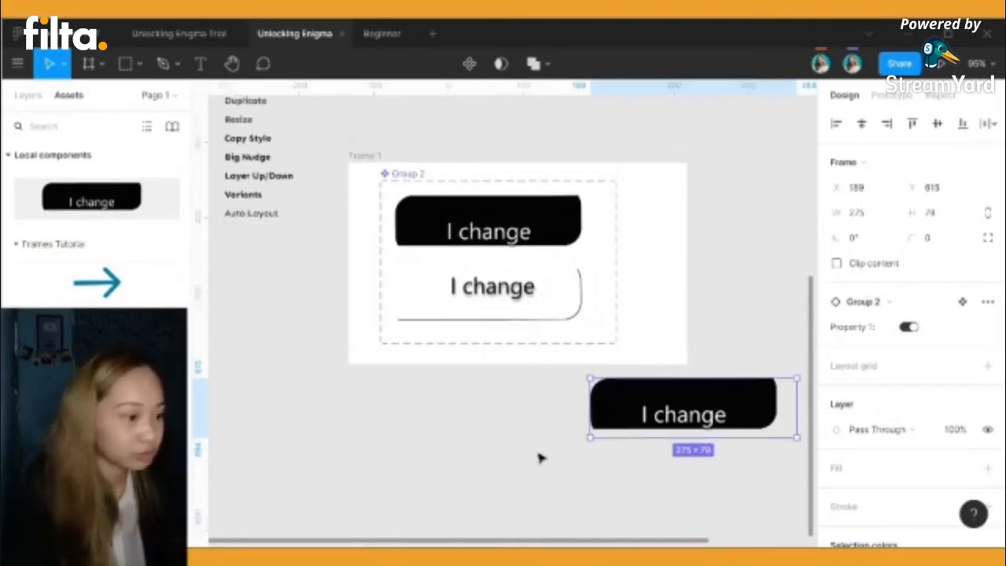
{"action": "scroll", "coordinate": [538, 456], "scroll_direction": "up", "scroll_amount": 1}
{"action": "scroll", "coordinate": [507, 444], "scroll_direction": "up", "scroll_amount": 1}
{"action": "scroll", "coordinate": [498, 440], "scroll_direction": "down", "scroll_amount": 1}
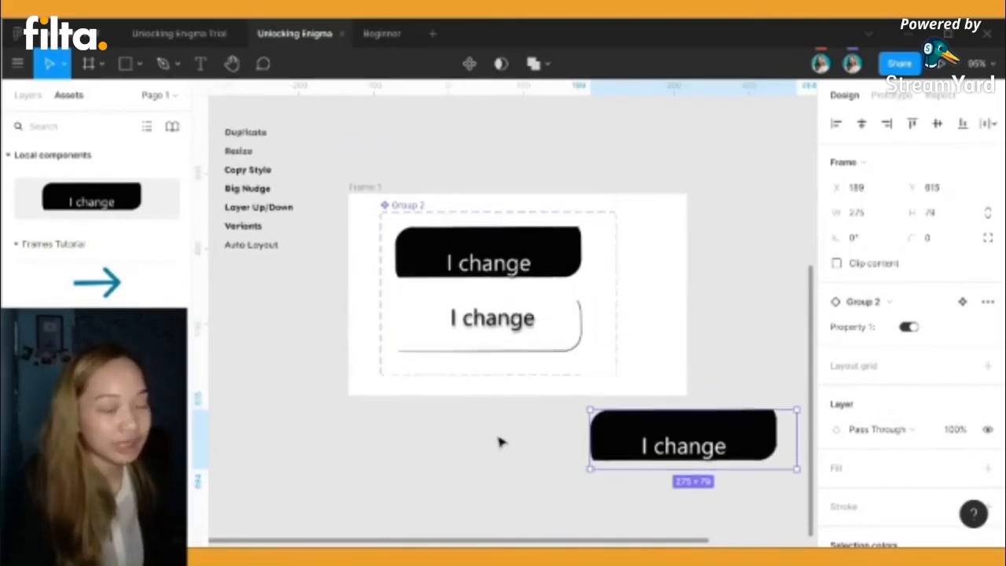
{"action": "scroll", "coordinate": [498, 440], "scroll_direction": "down", "scroll_amount": 1}
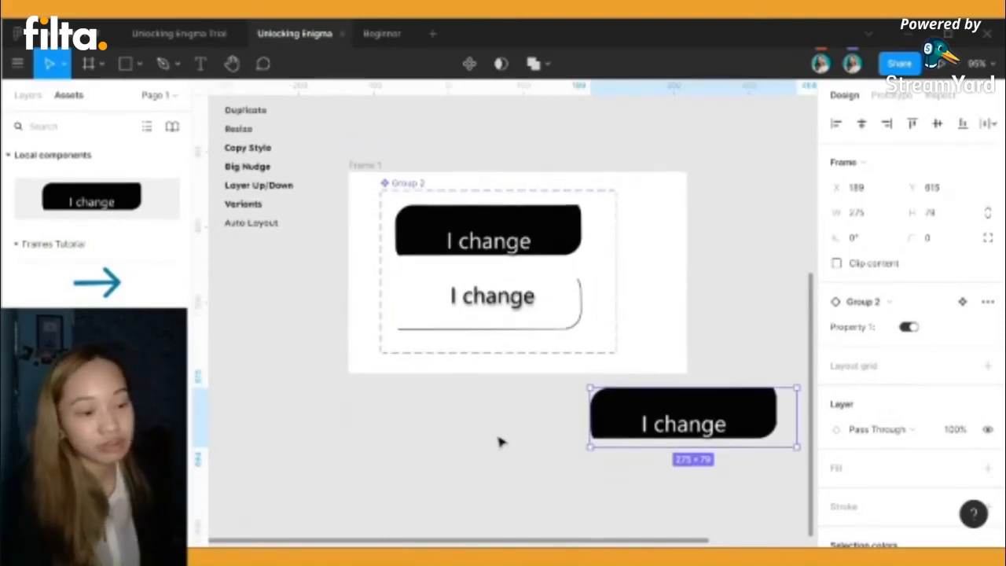
{"action": "scroll", "coordinate": [499, 440], "scroll_direction": "up", "scroll_amount": 1}
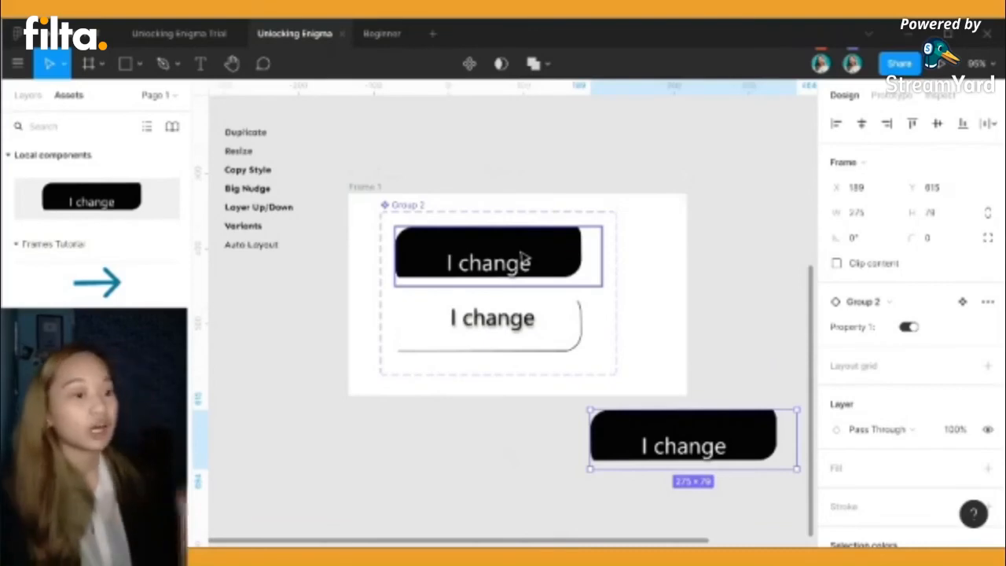
Switch the placed instance's Property 1 between true and false several times, ending on true
{"action": "scroll", "coordinate": [910, 283], "scroll_direction": "down", "scroll_amount": 3}
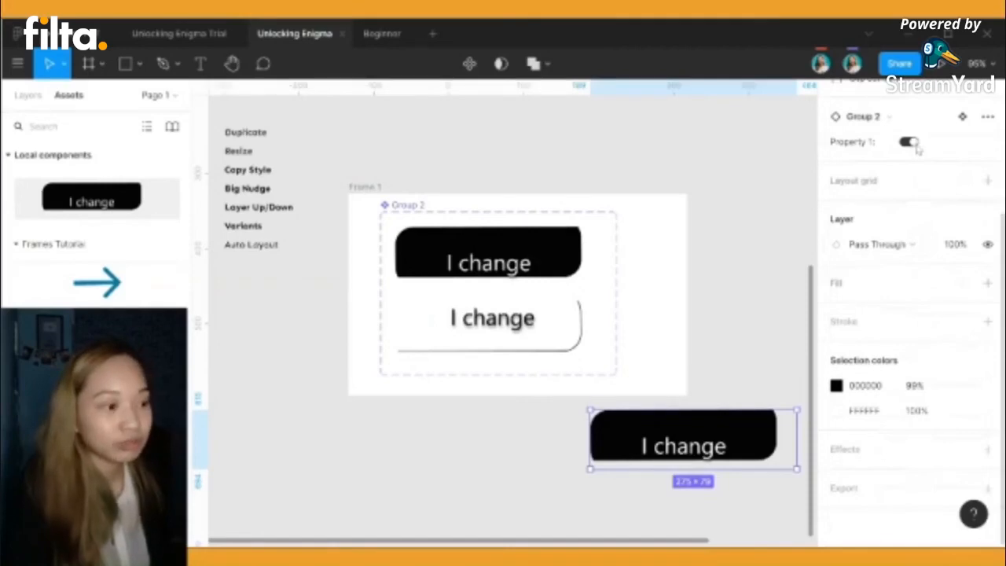
{"action": "left_click", "coordinate": [910, 143]}
{"action": "left_click", "coordinate": [910, 143]}
{"action": "left_click", "coordinate": [910, 143]}
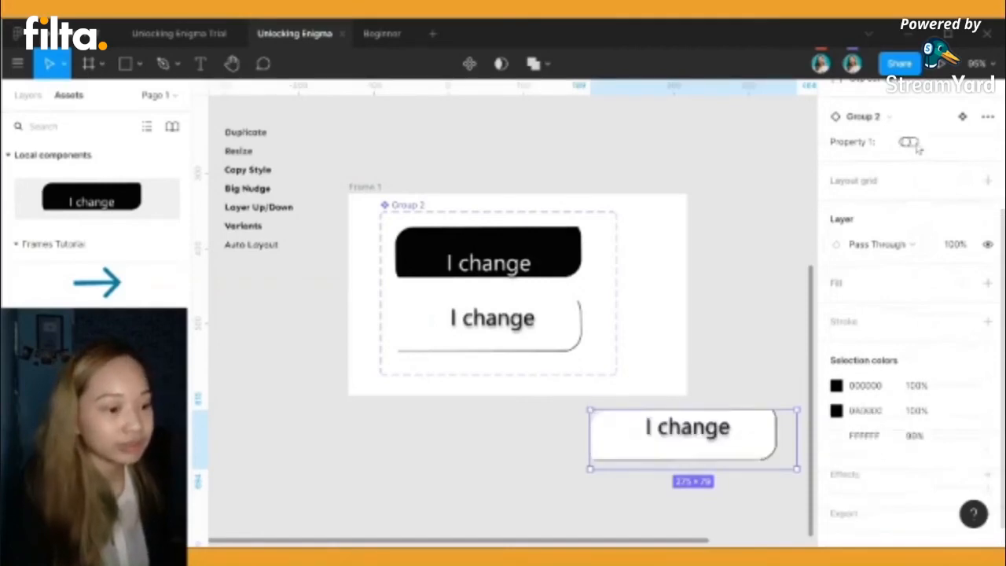
{"action": "left_click", "coordinate": [911, 143]}
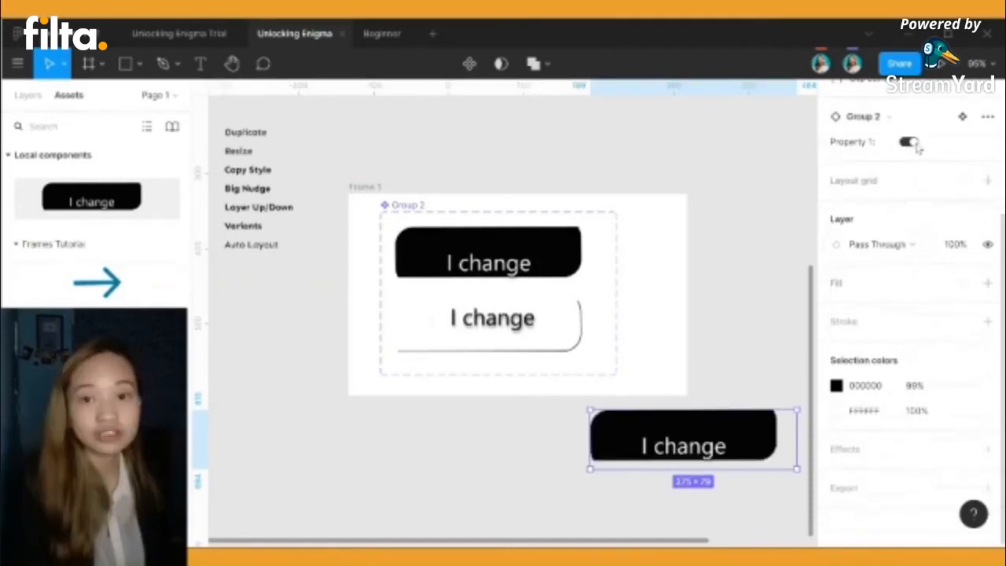
{"action": "left_click", "coordinate": [910, 143]}
{"action": "left_click", "coordinate": [910, 143]}
{"action": "left_click", "coordinate": [910, 143]}
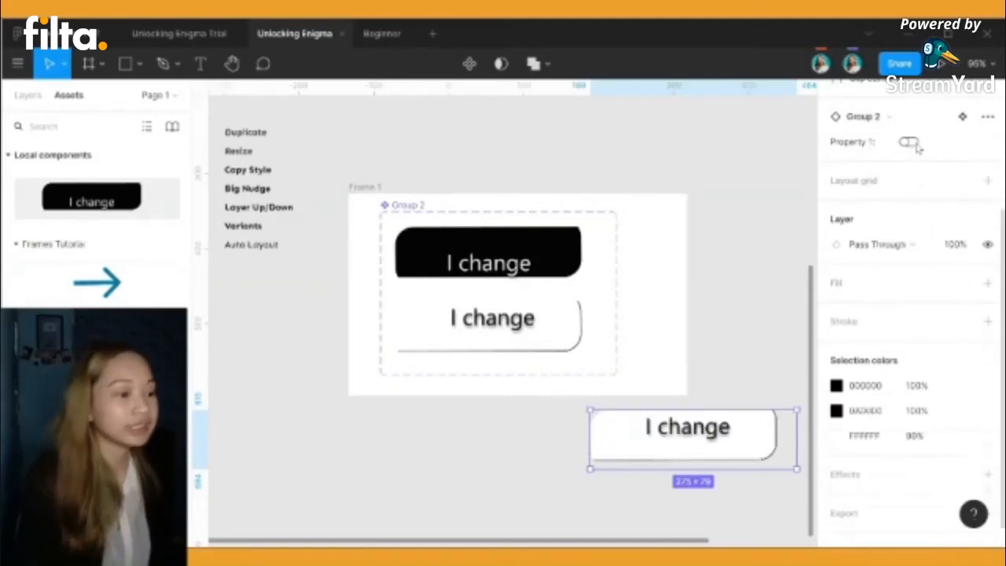
{"action": "left_click", "coordinate": [910, 143]}
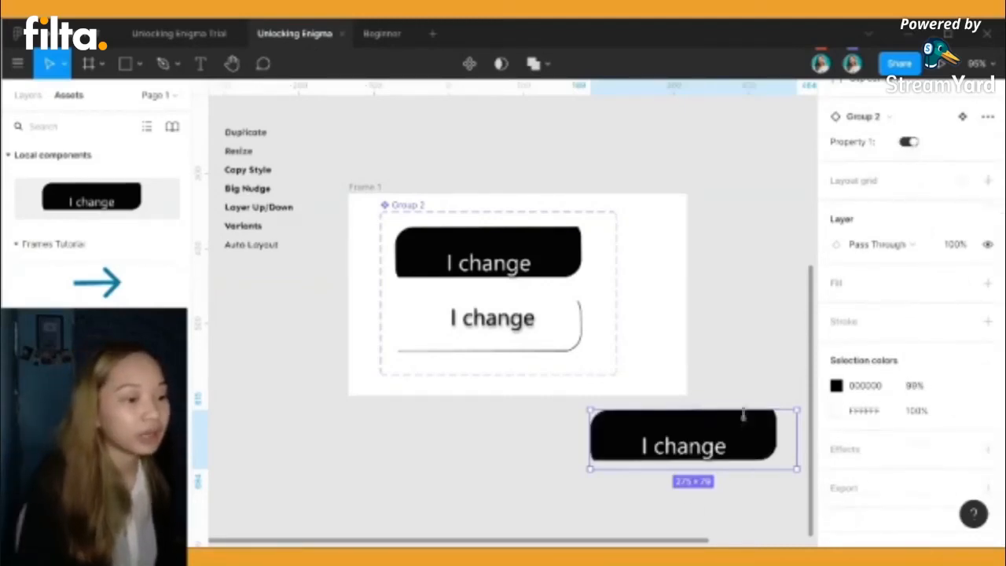
Reposition the button instance below Frame 1 and delete it
{"action": "left_click_drag", "start_coordinate": [744, 409], "coordinate": [581, 534]}
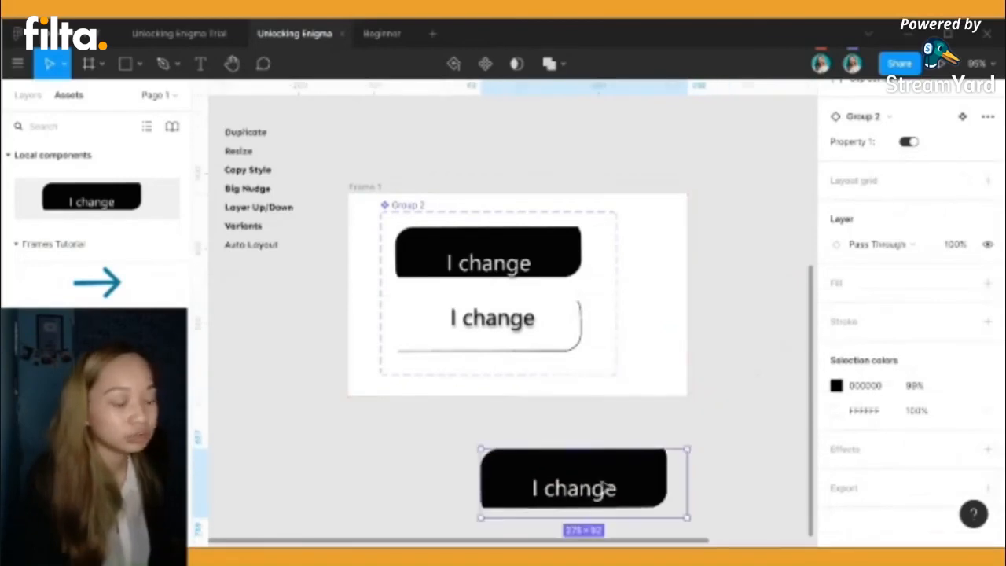
{"action": "key", "text": "Delete"}
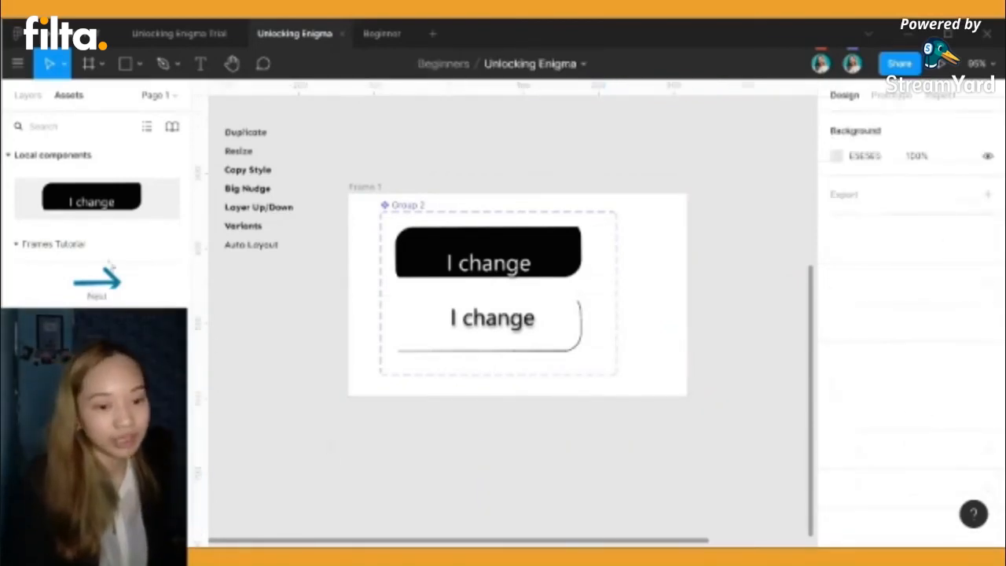
Return to the layer list and make the "Auto Layout" topic label bold
{"action": "left_click", "coordinate": [29, 96]}
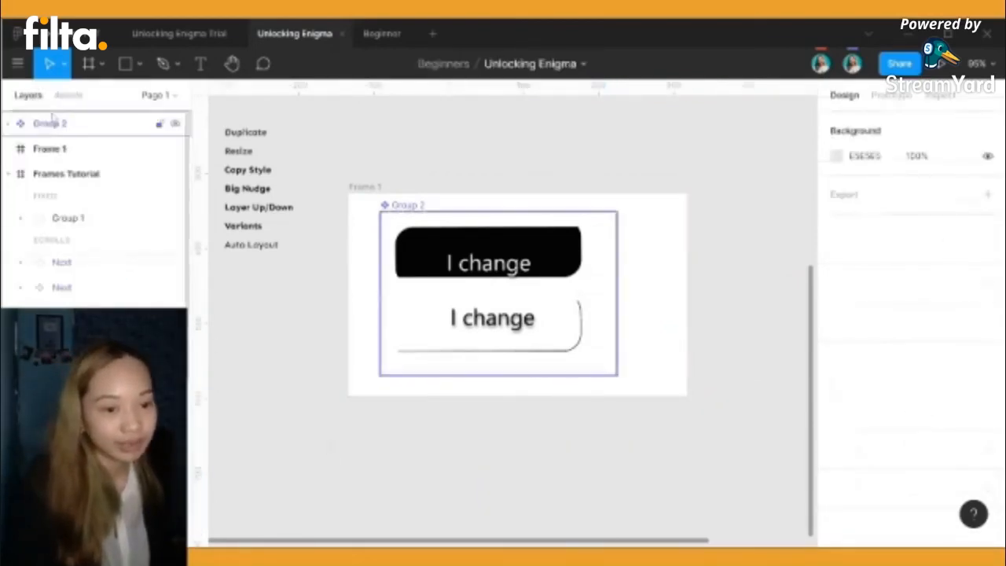
{"action": "left_click", "coordinate": [243, 246]}
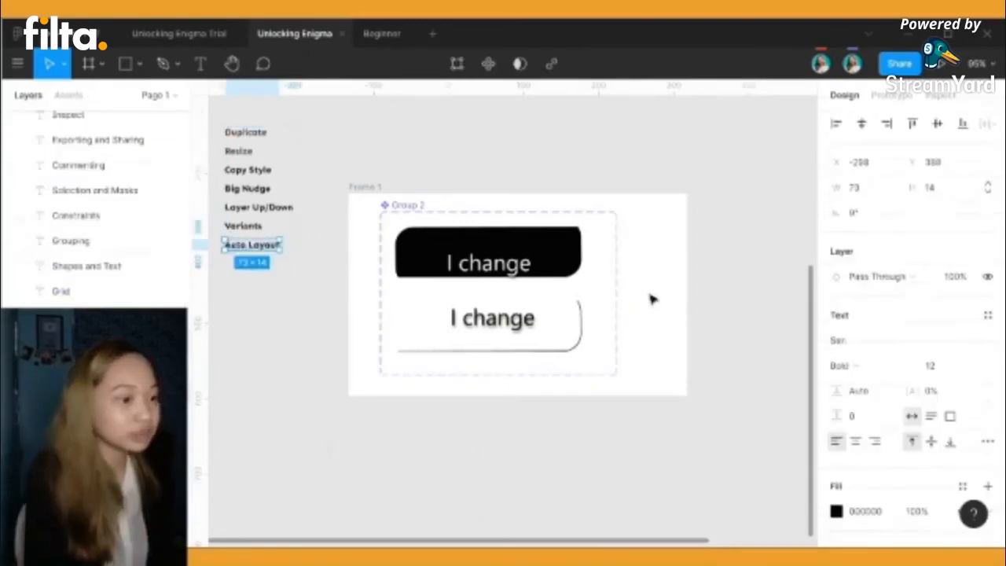
Add auto layout to Group 2's false variant, trying the horizontal direction before setting it back to vertical
{"action": "left_click", "coordinate": [540, 301]}
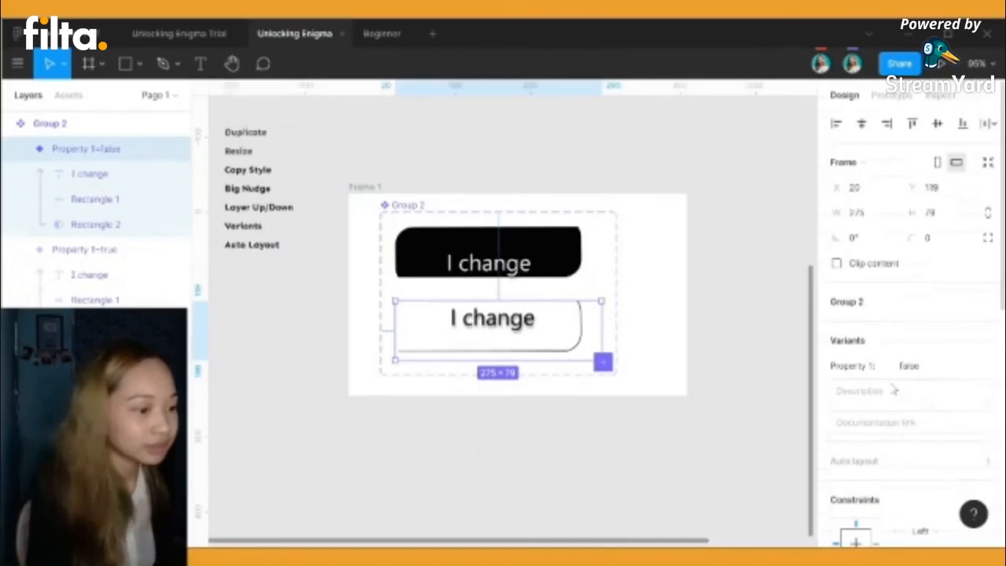
{"action": "scroll", "coordinate": [908, 342], "scroll_direction": "down", "scroll_amount": 5}
{"action": "scroll", "coordinate": [905, 322], "scroll_direction": "up", "scroll_amount": 2}
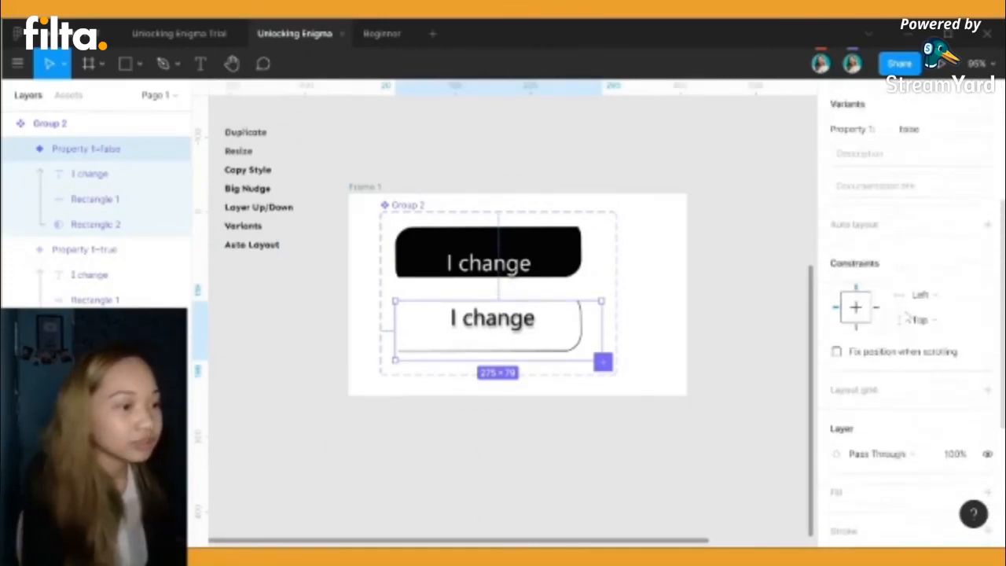
{"action": "scroll", "coordinate": [905, 317], "scroll_direction": "down", "scroll_amount": 2}
{"action": "scroll", "coordinate": [943, 236], "scroll_direction": "up", "scroll_amount": 1}
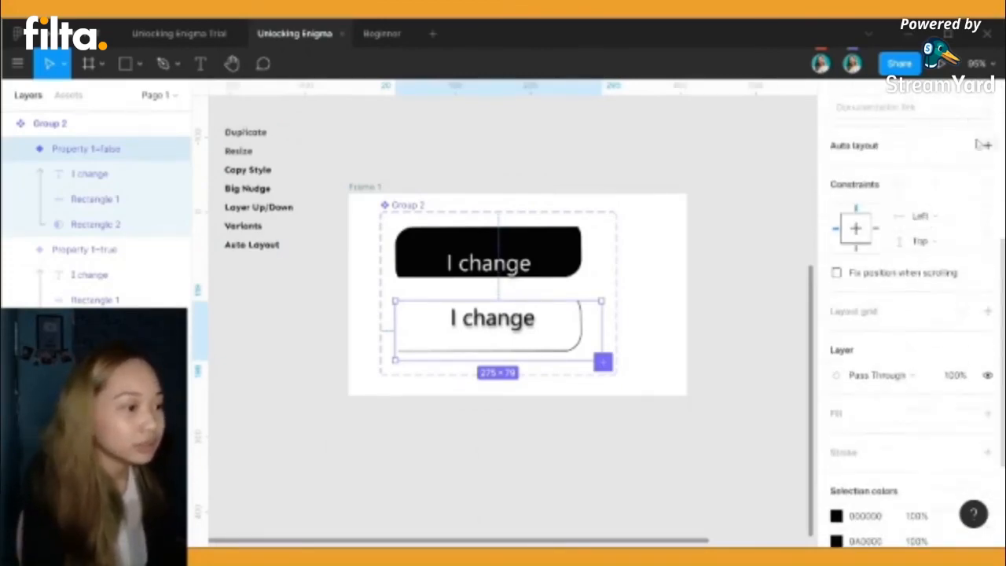
{"action": "left_click", "coordinate": [988, 146]}
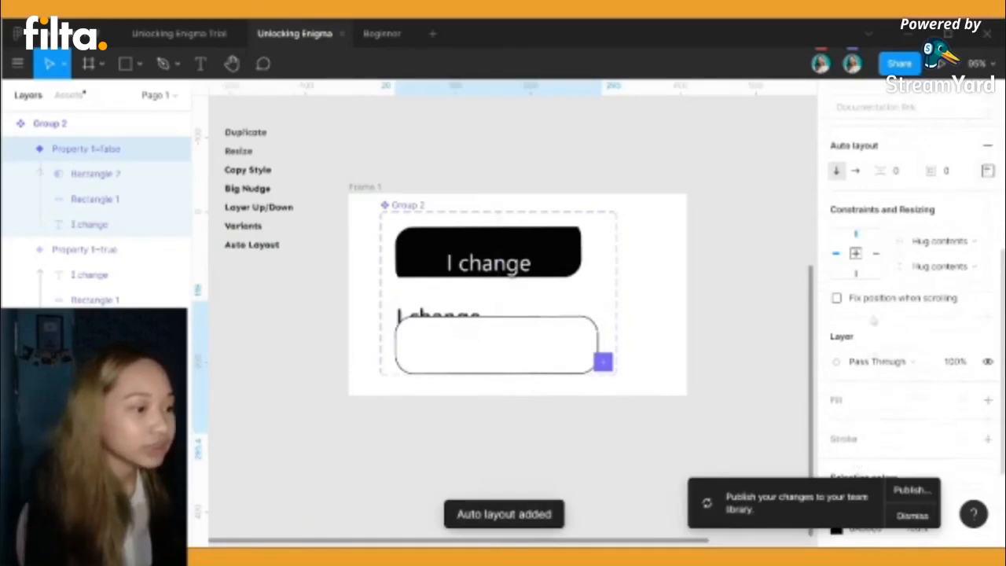
{"action": "left_click", "coordinate": [855, 172]}
{"action": "left_click", "coordinate": [837, 171]}
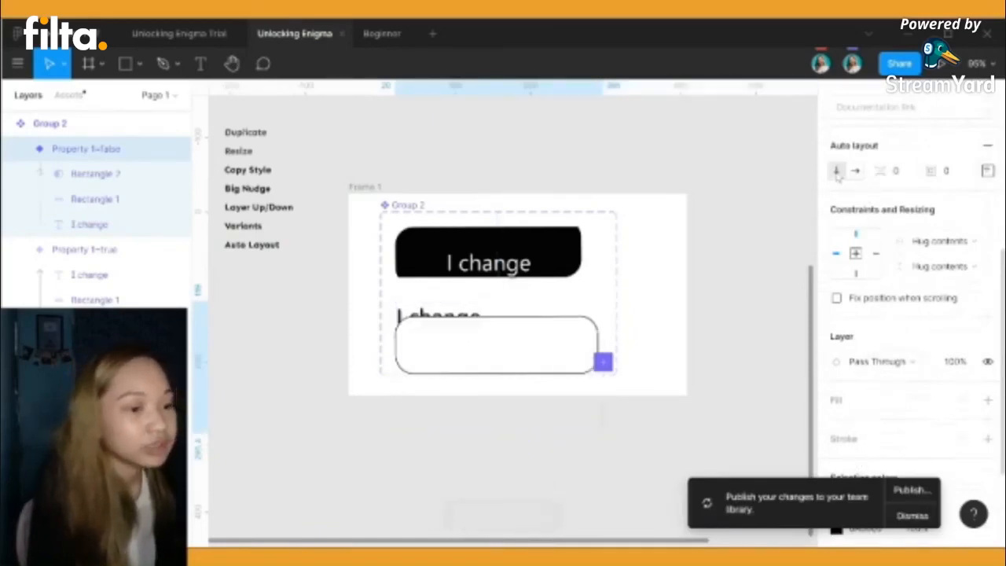
Switch the false variant's auto layout to horizontal, and undo all auto layout changes on that variant
{"action": "left_click", "coordinate": [855, 172]}
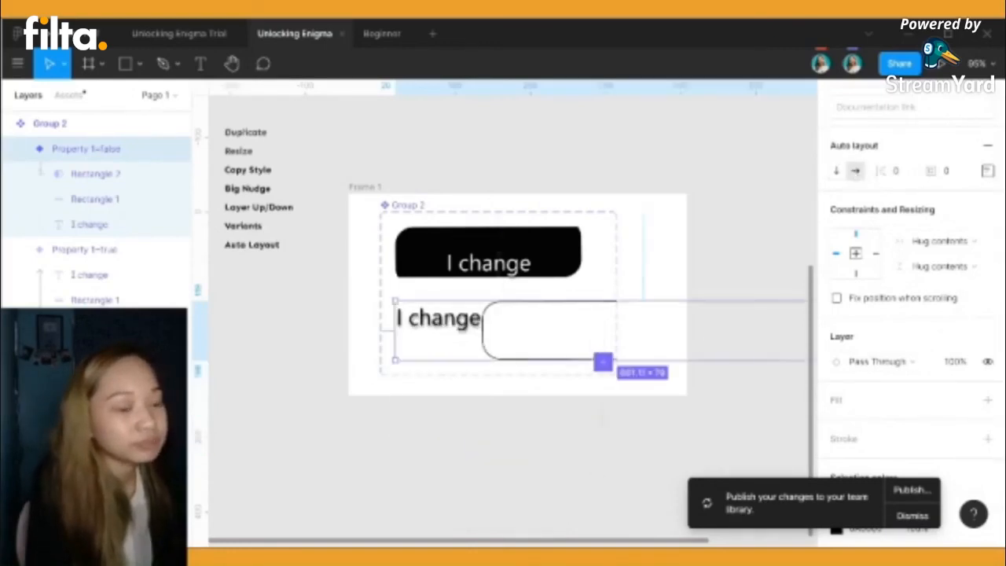
{"action": "left_click", "coordinate": [550, 470]}
{"action": "key", "text": "ctrl+z"}
{"action": "key", "text": "ctrl+z"}
{"action": "key", "text": "ctrl+z"}
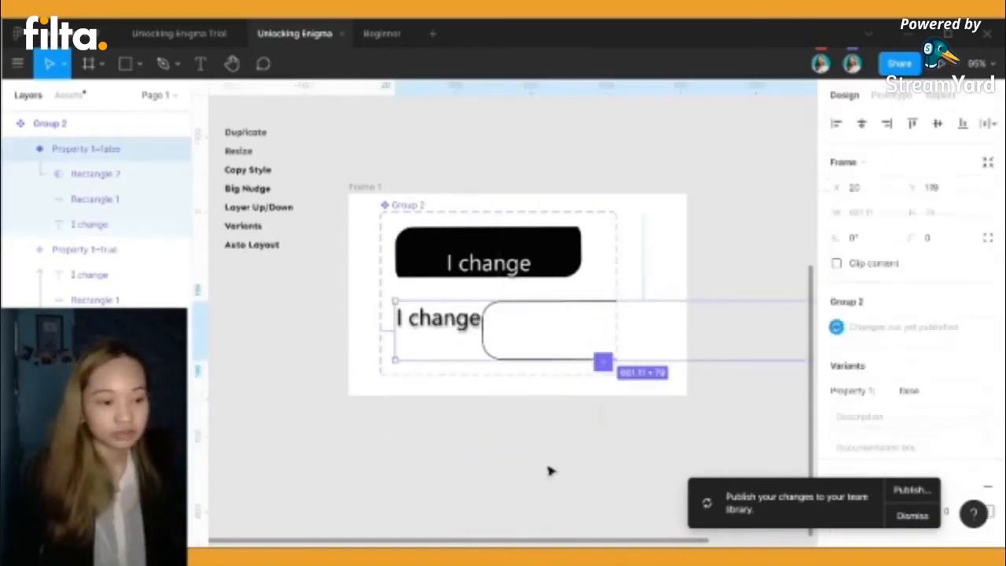
{"action": "key", "text": "ctrl+z"}
{"action": "key", "text": "ctrl+z"}
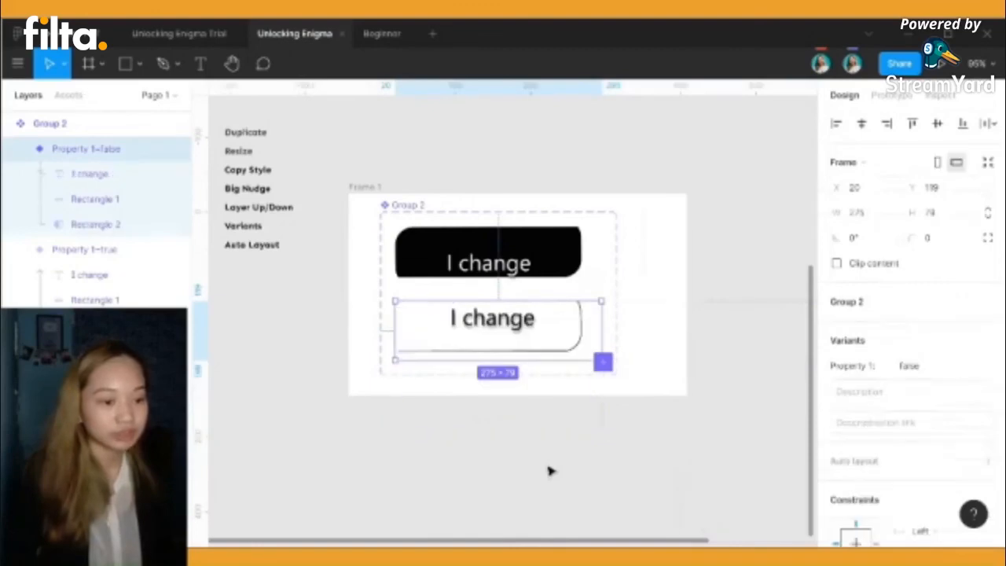
{"action": "left_click", "coordinate": [550, 471]}
Add auto layout to the blue arrow component inside the Frames Tutorial frame
{"action": "scroll", "coordinate": [96, 226], "scroll_direction": "down", "scroll_amount": 8}
{"action": "scroll", "coordinate": [96, 226], "scroll_direction": "up", "scroll_amount": 7}
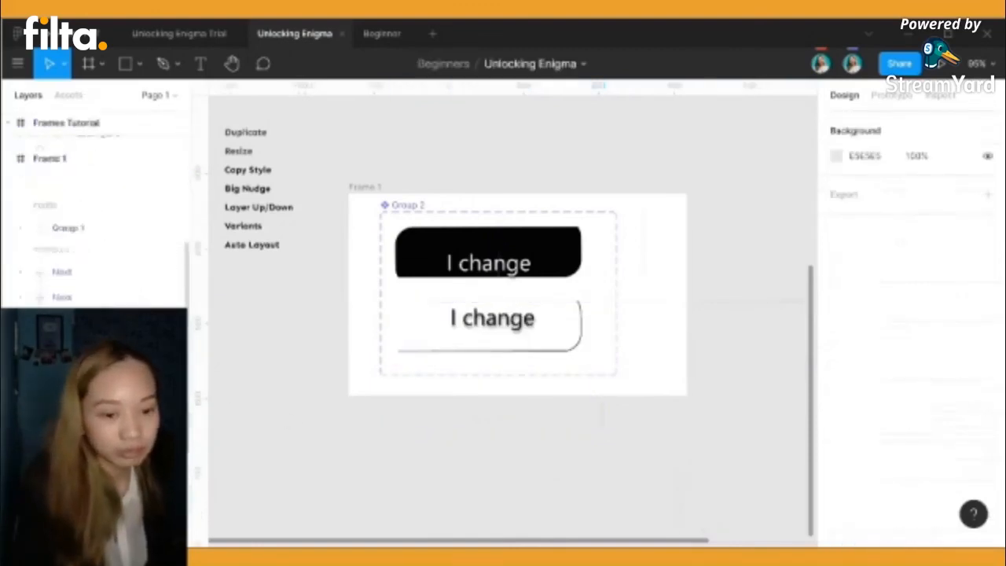
{"action": "left_click", "coordinate": [417, 422]}
{"action": "scroll", "coordinate": [425, 400], "scroll_direction": "up", "scroll_amount": 8}
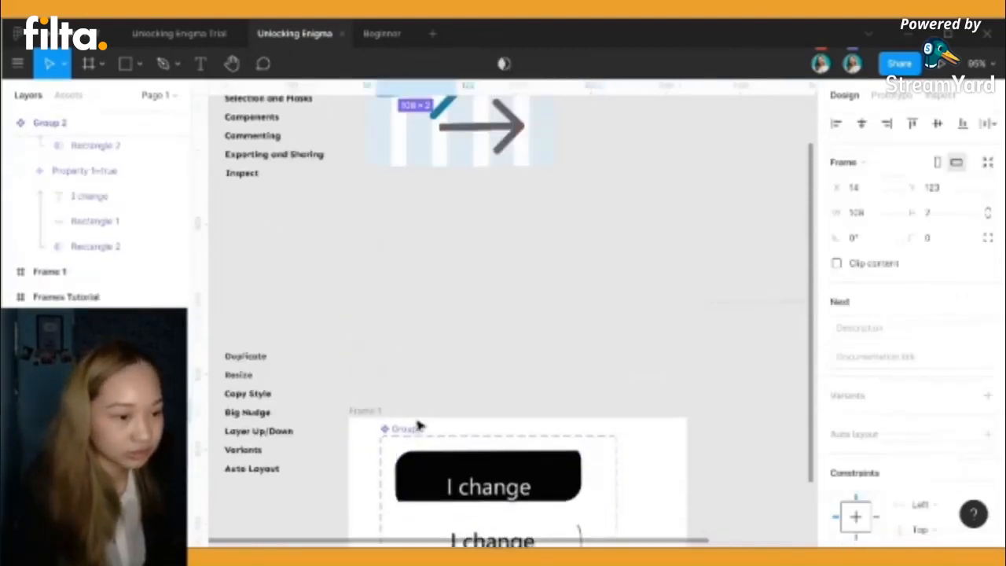
{"action": "scroll", "coordinate": [433, 383], "scroll_direction": "up", "scroll_amount": 1}
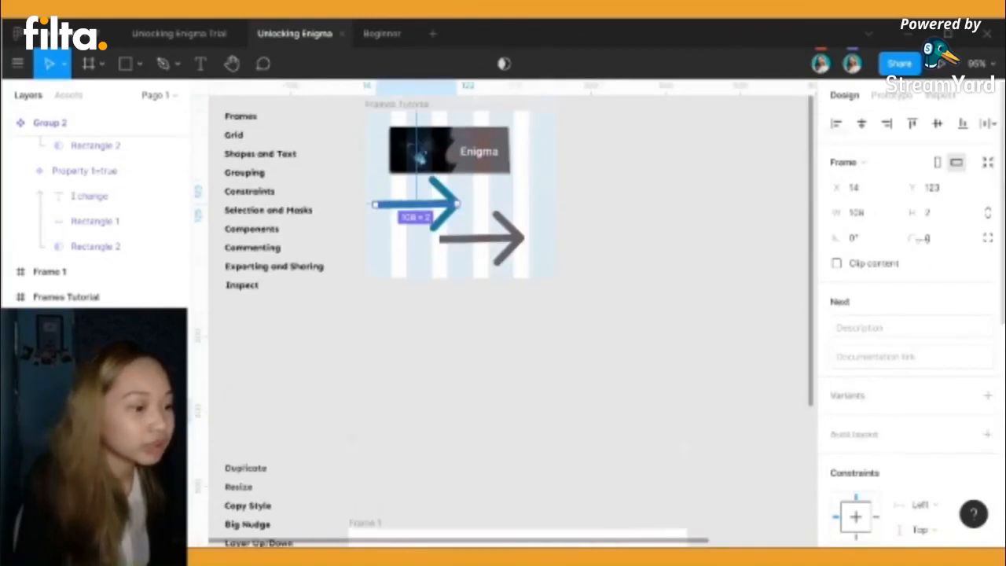
{"action": "scroll", "coordinate": [896, 427], "scroll_direction": "down", "scroll_amount": 3}
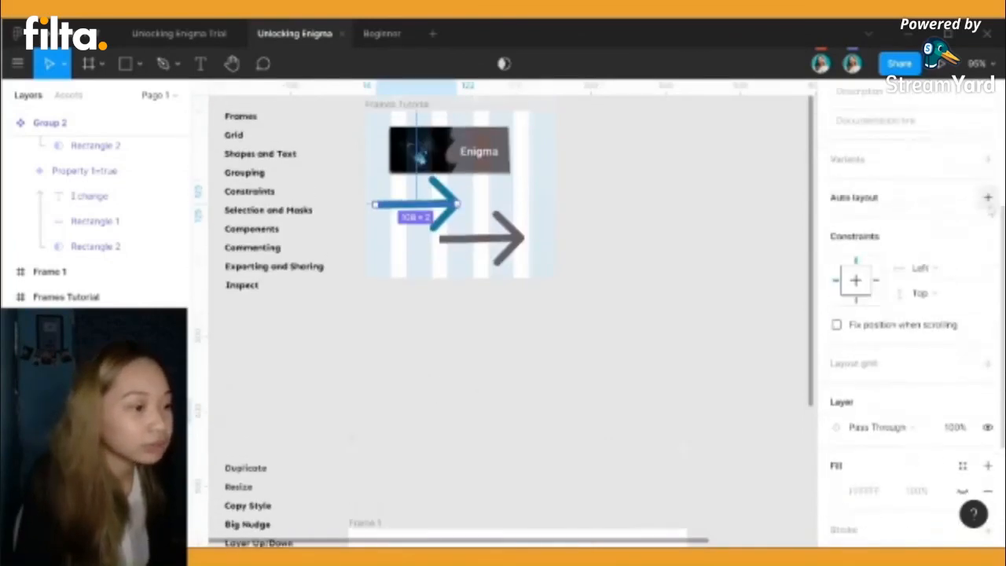
{"action": "left_click", "coordinate": [987, 197]}
{"action": "scroll", "coordinate": [511, 399], "scroll_direction": "up", "scroll_amount": 1}
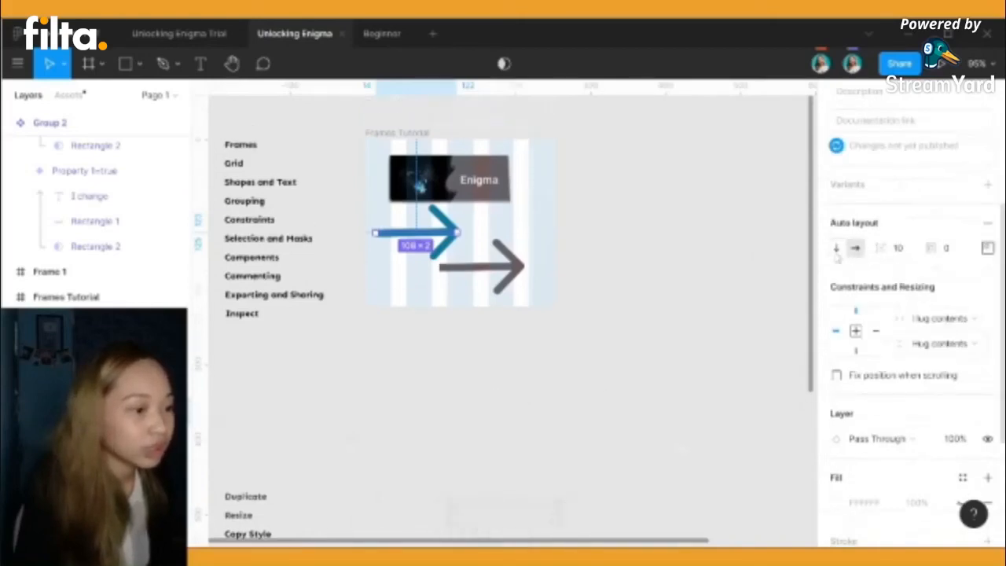
Set the blue arrow's auto layout to vertical with 93.5 spacing, padding 2 and centred alignment
{"action": "left_click_drag", "start_coordinate": [882, 252], "coordinate": [10, 254]}
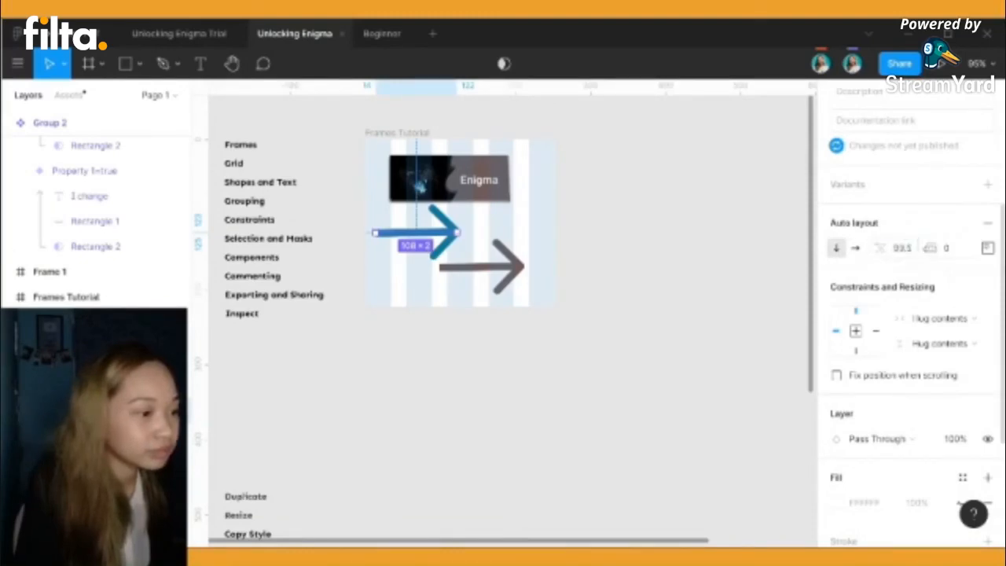
{"action": "left_click_drag", "start_coordinate": [931, 248], "coordinate": [943, 264]}
{"action": "left_click", "coordinate": [987, 249]}
{"action": "left_click", "coordinate": [947, 313]}
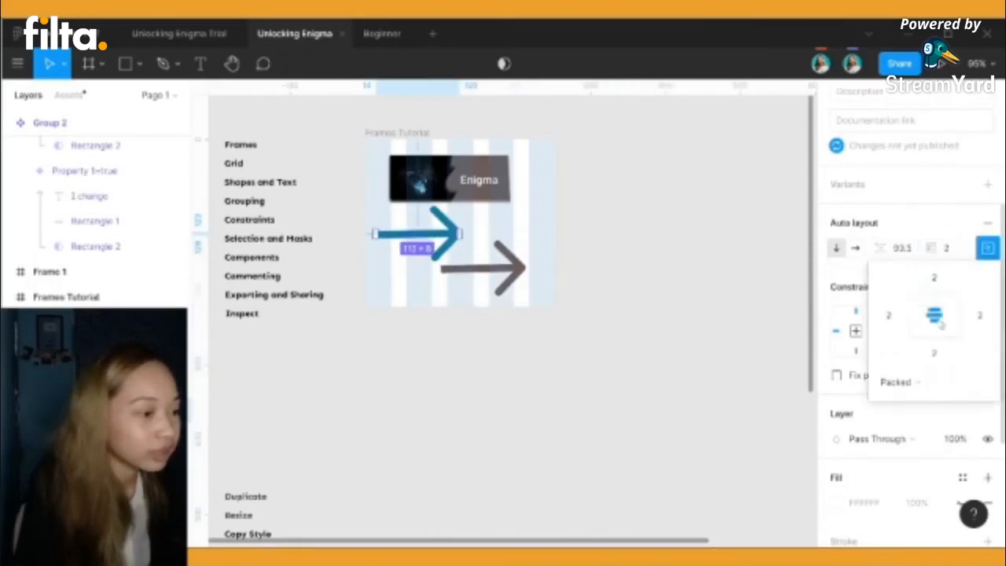
{"action": "left_click", "coordinate": [700, 425]}
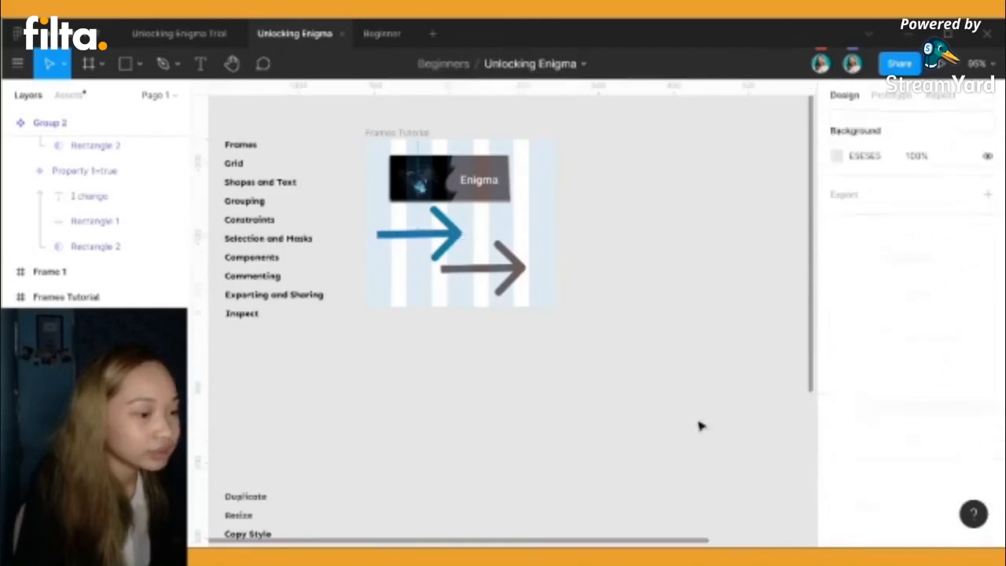
Select the grey arrow instance and open its auto layout spacing value to inspect the inherited settings
{"action": "left_click", "coordinate": [503, 274]}
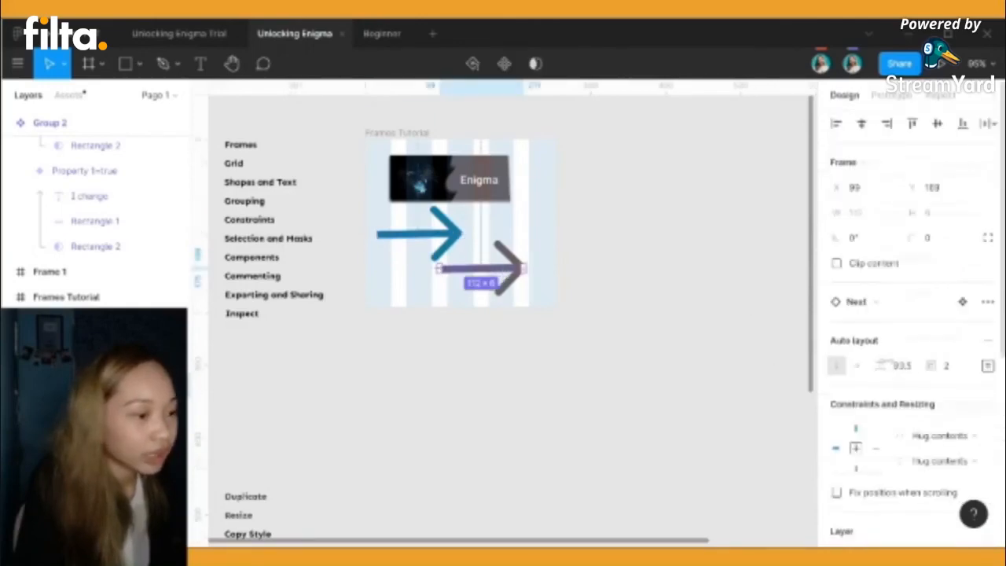
{"action": "scroll", "coordinate": [891, 361], "scroll_direction": "down", "scroll_amount": 5}
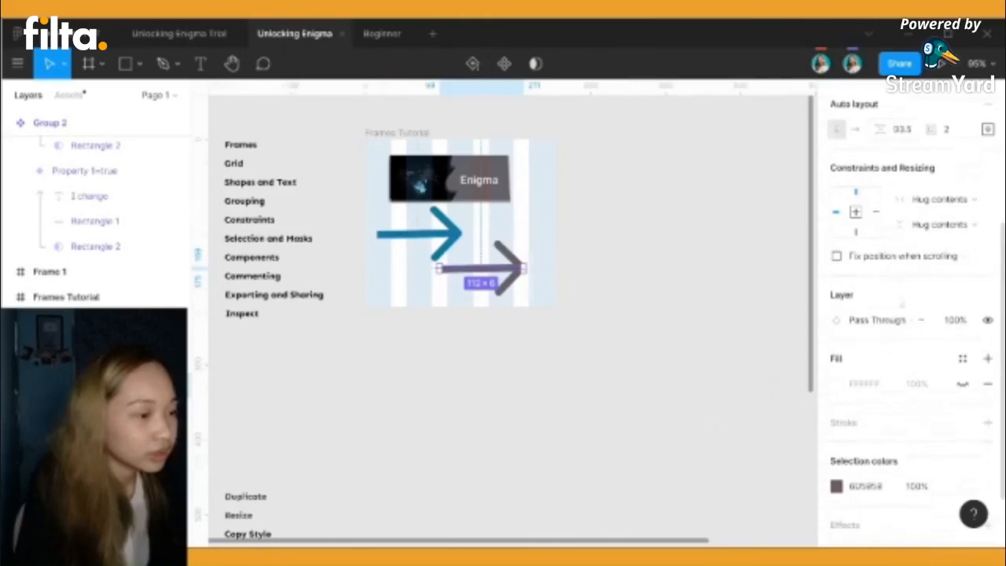
{"action": "scroll", "coordinate": [902, 283], "scroll_direction": "up", "scroll_amount": 3}
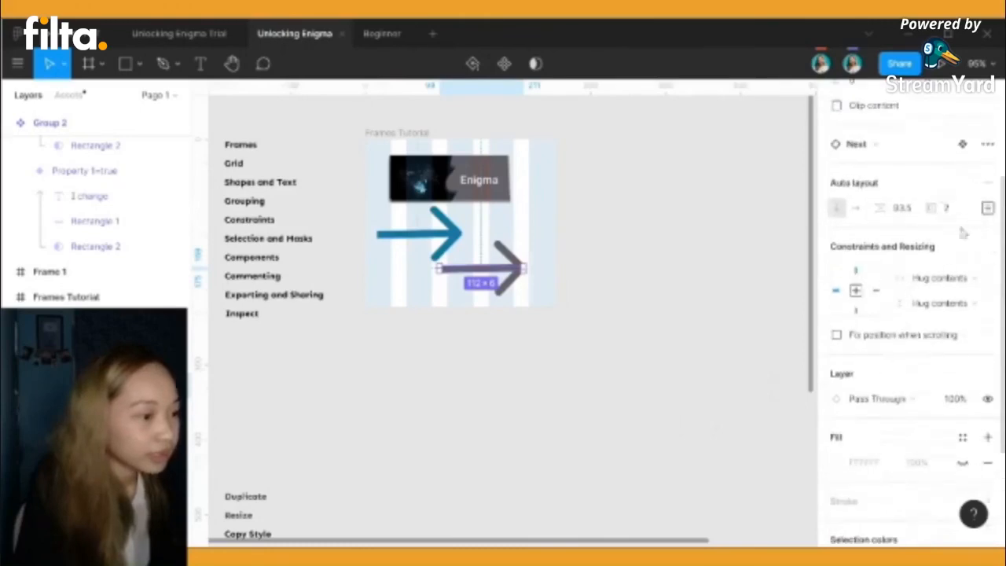
{"action": "left_click", "coordinate": [904, 210]}
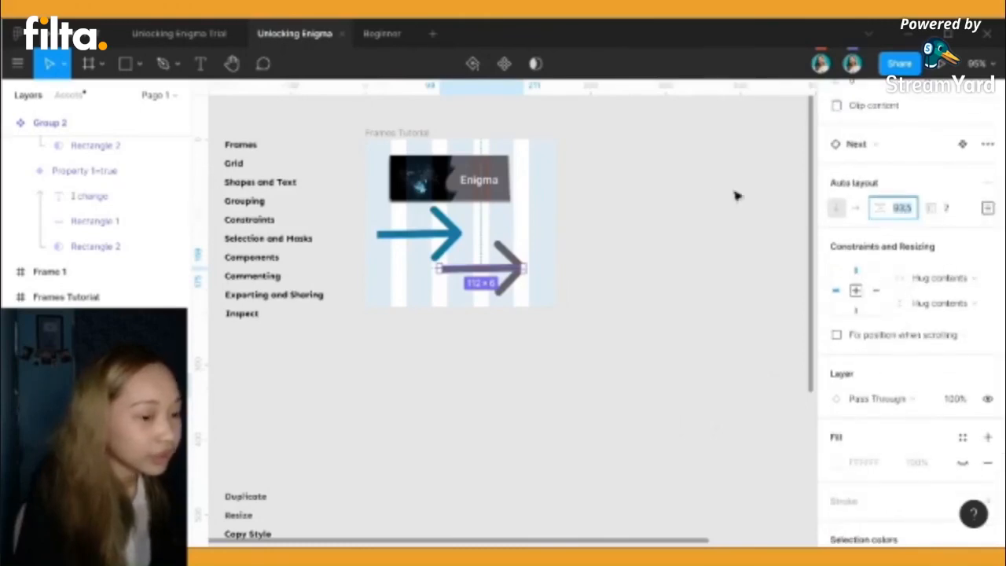
Set the blue arrow component's auto layout spacing to 135
{"action": "left_click", "coordinate": [437, 235]}
{"action": "scroll", "coordinate": [706, 402], "scroll_direction": "down", "scroll_amount": 1}
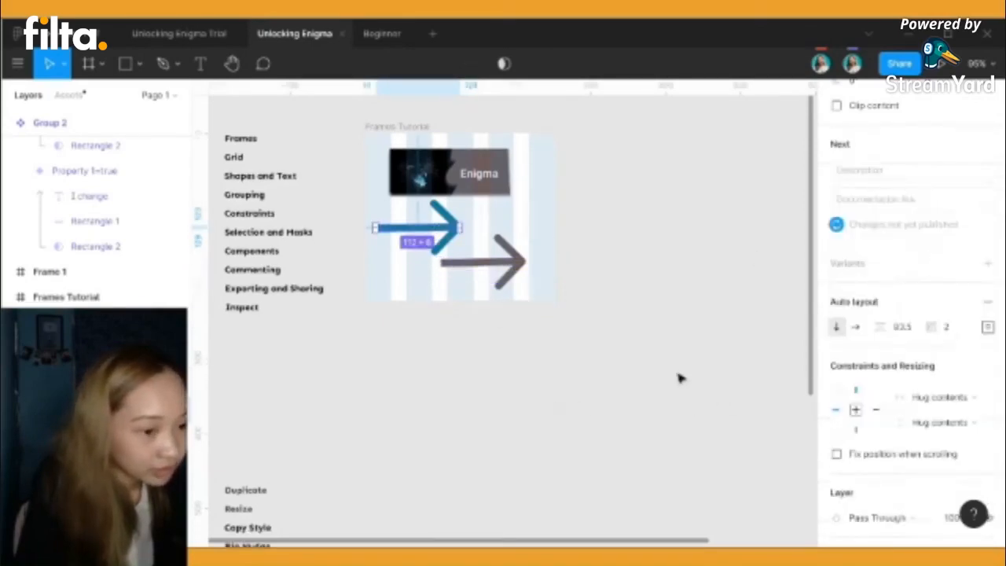
{"action": "scroll", "coordinate": [849, 366], "scroll_direction": "down", "scroll_amount": 2}
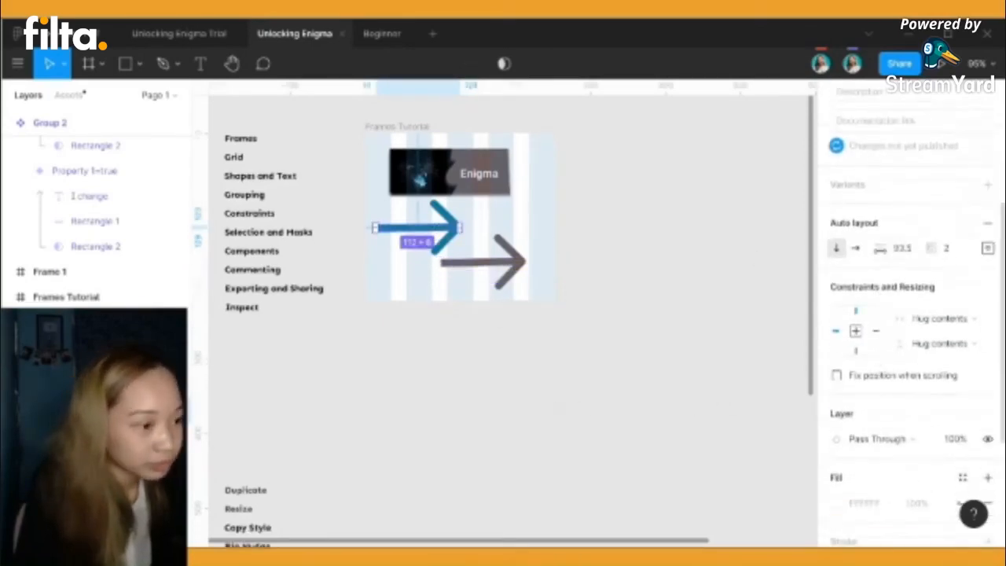
{"action": "left_click_drag", "start_coordinate": [880, 247], "coordinate": [956, 247]}
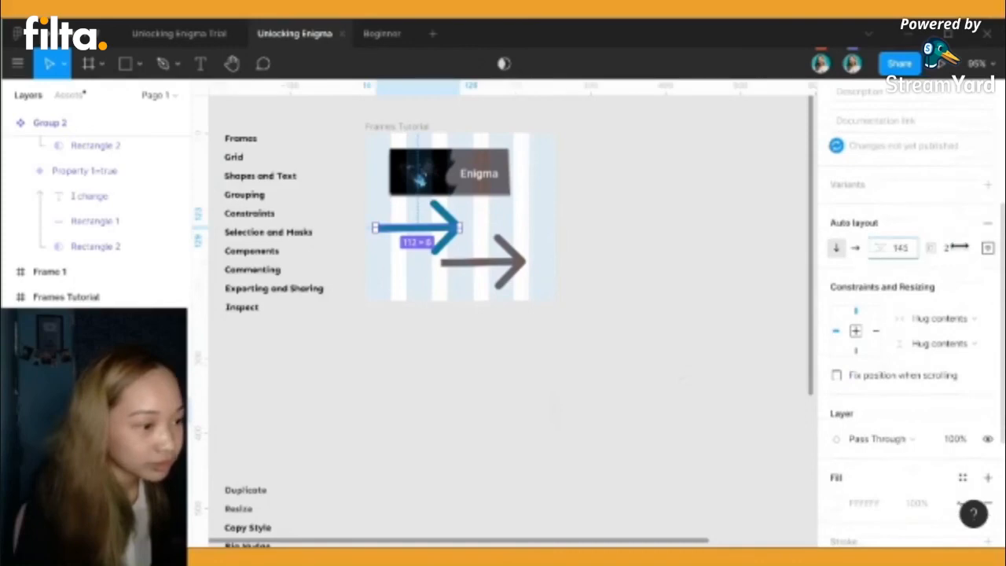
Add auto layout to Group 2's true variant, trying the horizontal direction before setting it back to vertical
{"action": "scroll", "coordinate": [413, 447], "scroll_direction": "down", "scroll_amount": 5}
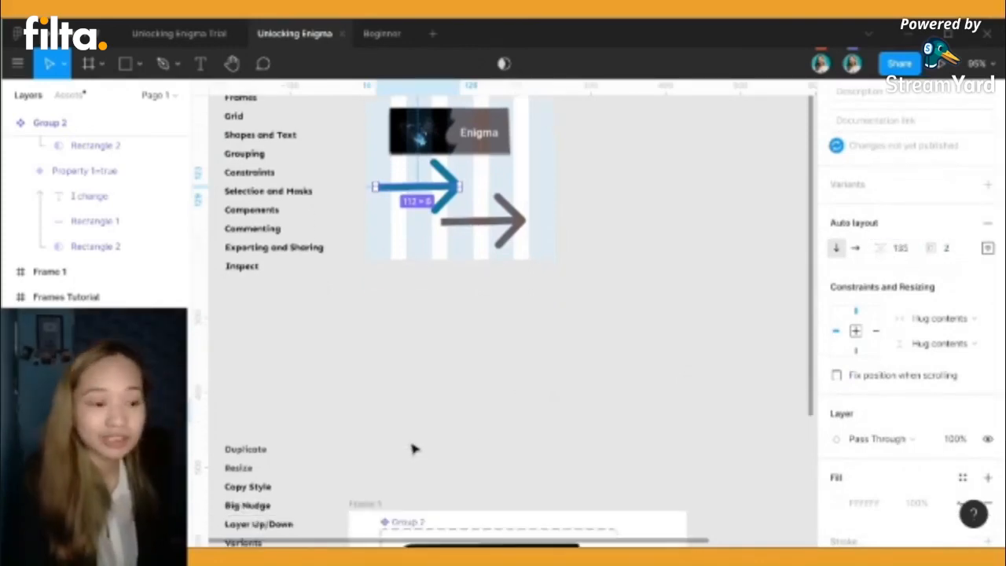
{"action": "scroll", "coordinate": [415, 448], "scroll_direction": "down", "scroll_amount": 1}
{"action": "left_click", "coordinate": [524, 424]}
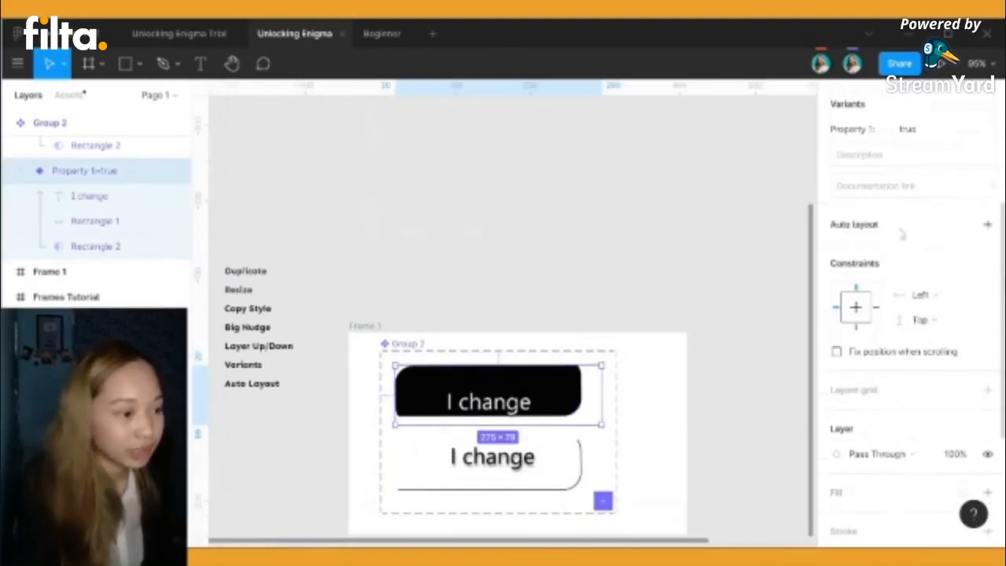
{"action": "left_click", "coordinate": [987, 225]}
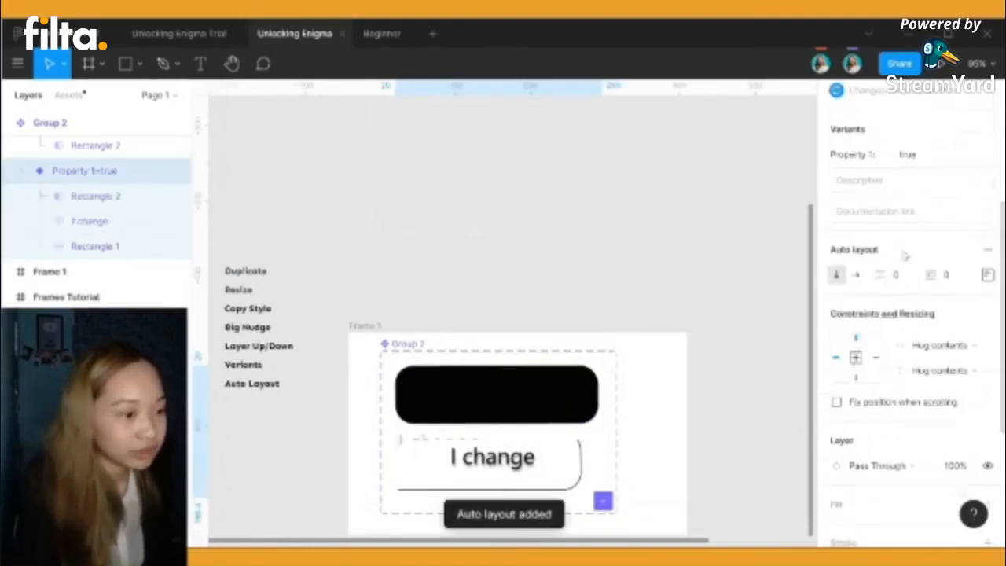
{"action": "left_click", "coordinate": [857, 276]}
{"action": "left_click", "coordinate": [840, 276]}
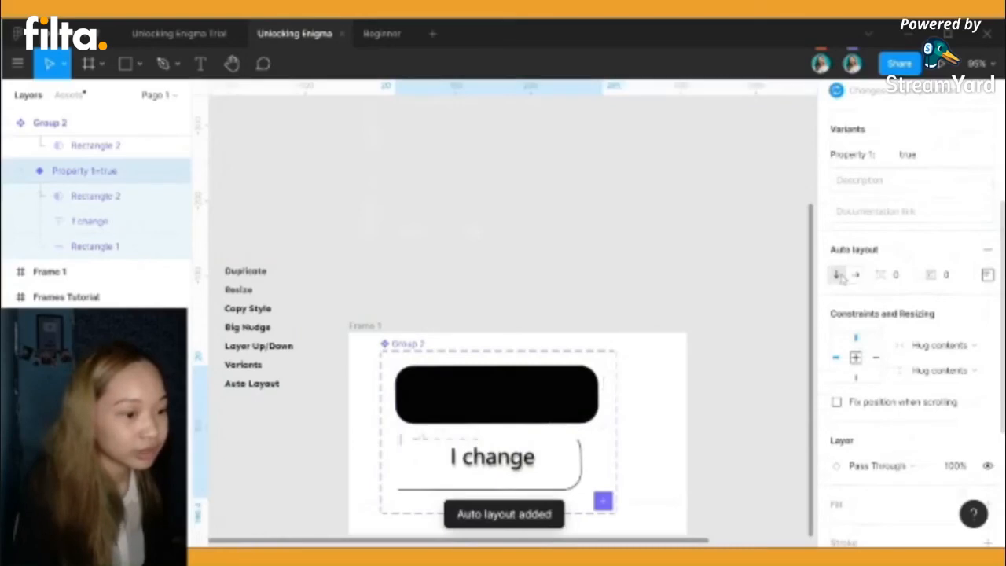
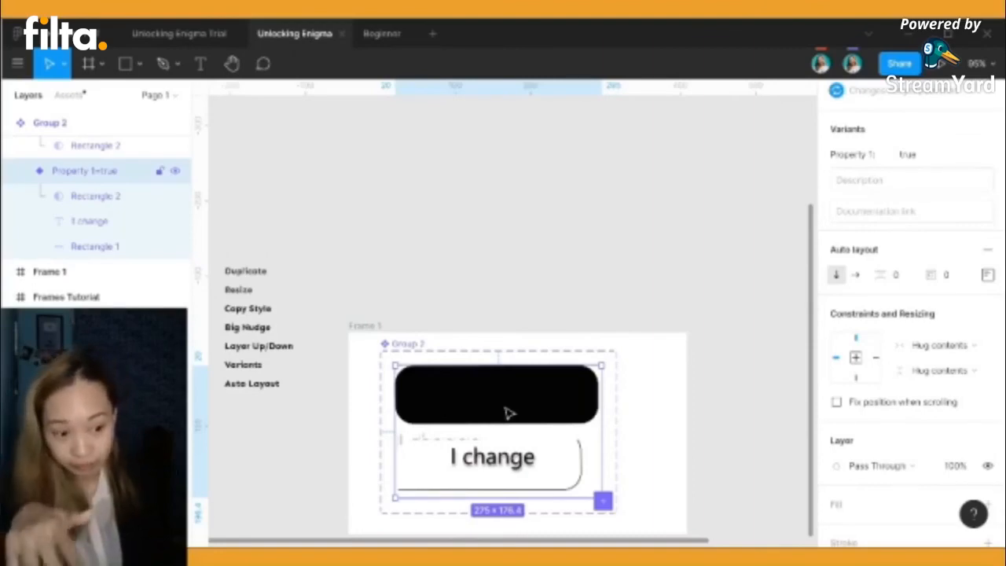
Make the true variant's auto layout horizontal, and undo all auto layout changes on that variant
{"action": "key", "text": "shift+a"}
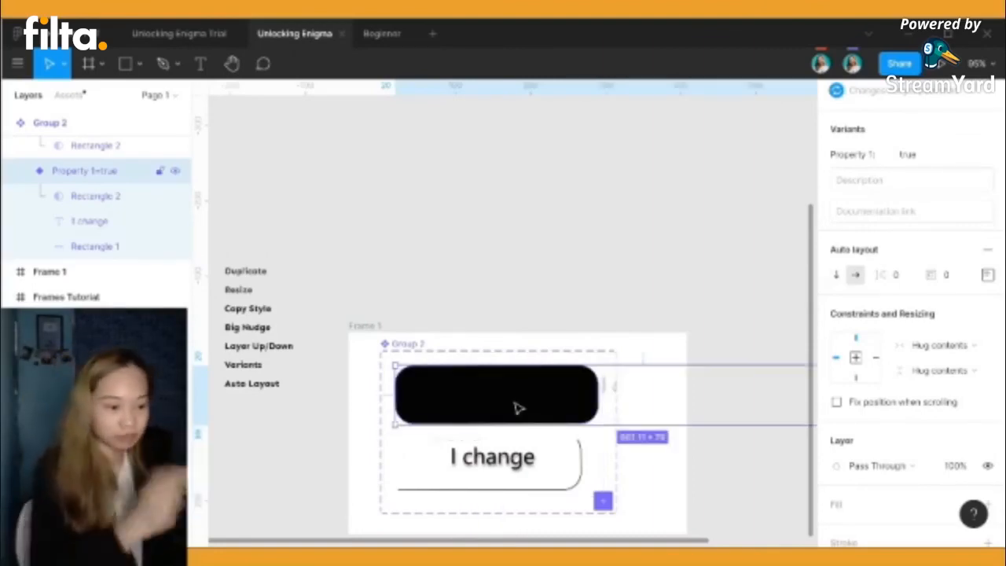
{"action": "key", "text": "shift+a"}
{"action": "key", "text": "ctrl+z"}
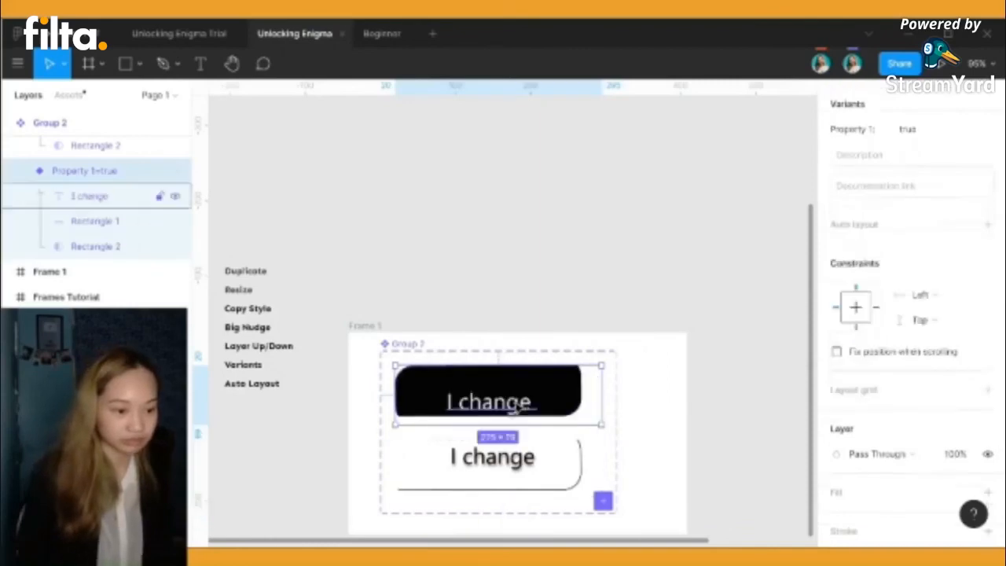
{"action": "left_click", "coordinate": [639, 287]}
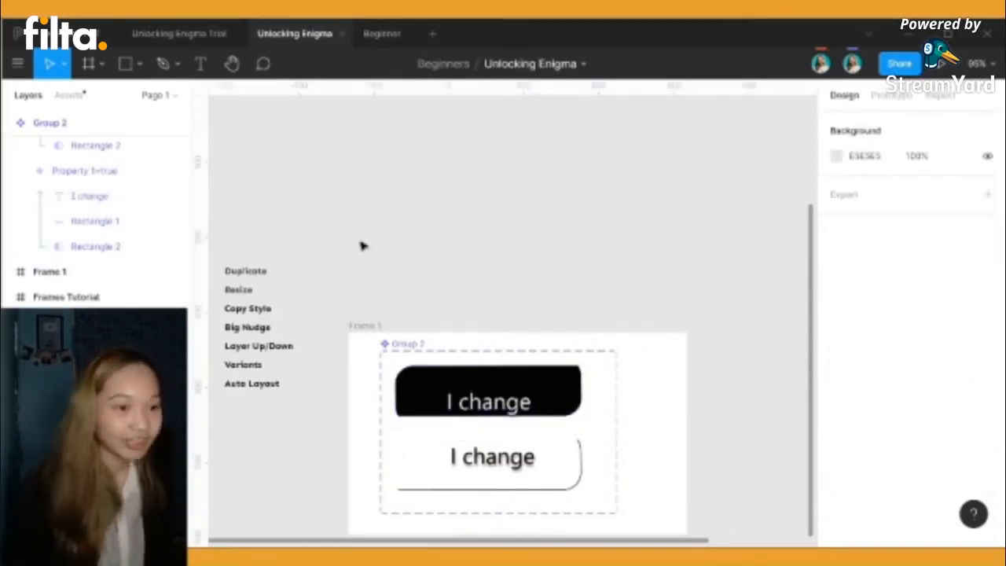
Find the plugin name list on the canvas and advance the Figma PPT presentation to its Plugins slide
{"action": "scroll", "coordinate": [370, 246], "scroll_direction": "down", "scroll_amount": 1}
{"action": "left_click_drag", "start_coordinate": [279, 545], "coordinate": [674, 519]}
{"action": "scroll", "coordinate": [640, 521], "scroll_direction": "left", "scroll_amount": 1}
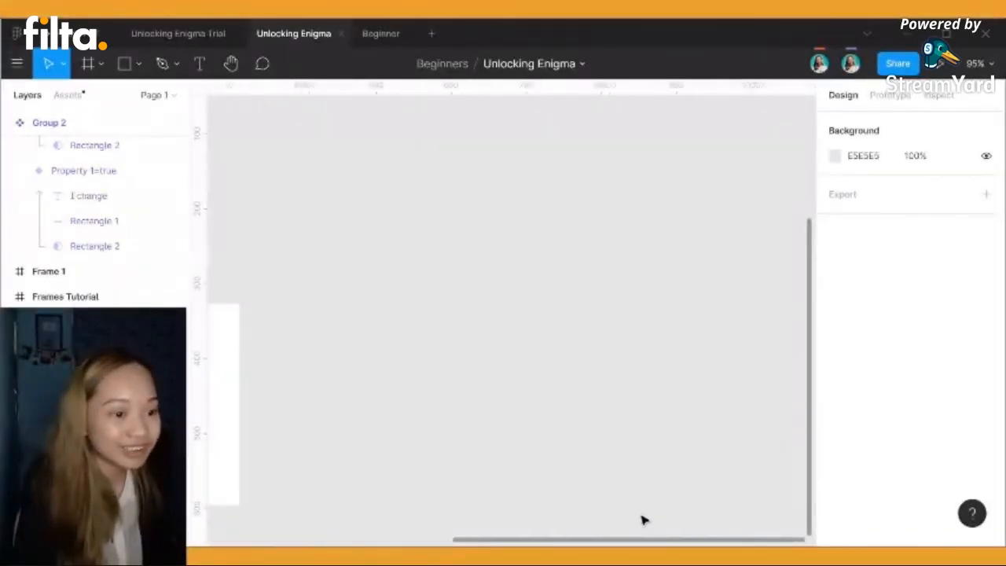
{"action": "scroll", "coordinate": [492, 472], "scroll_direction": "up", "scroll_amount": 10}
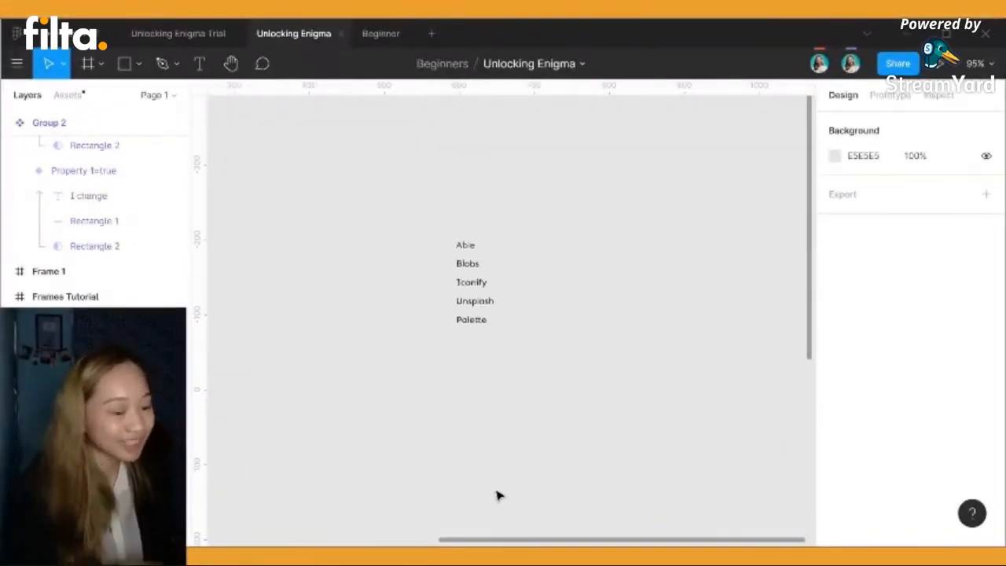
{"action": "left_click", "coordinate": [79, 33]}
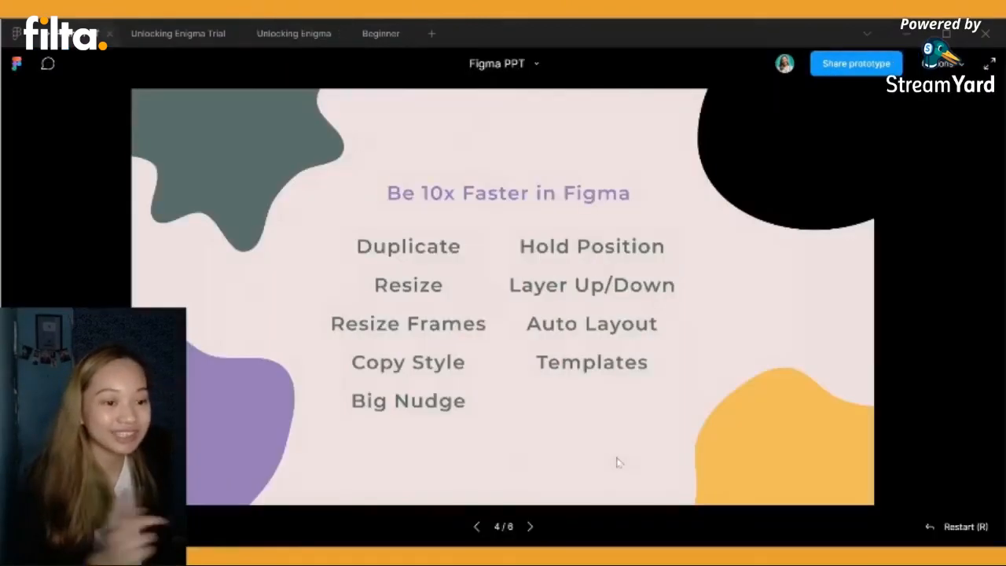
{"action": "left_click", "coordinate": [531, 536]}
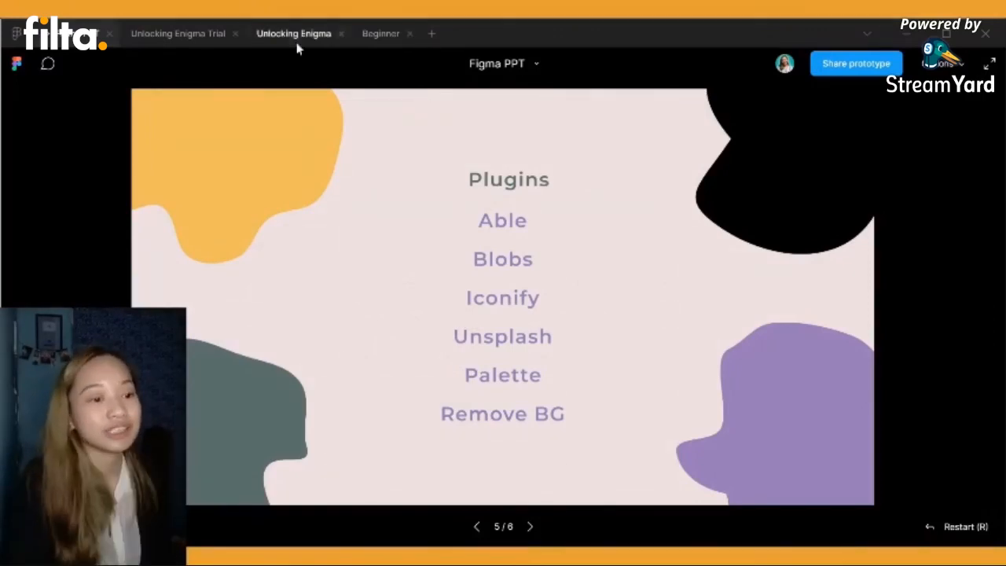
{"action": "left_click", "coordinate": [197, 35]}
{"action": "left_click", "coordinate": [71, 33]}
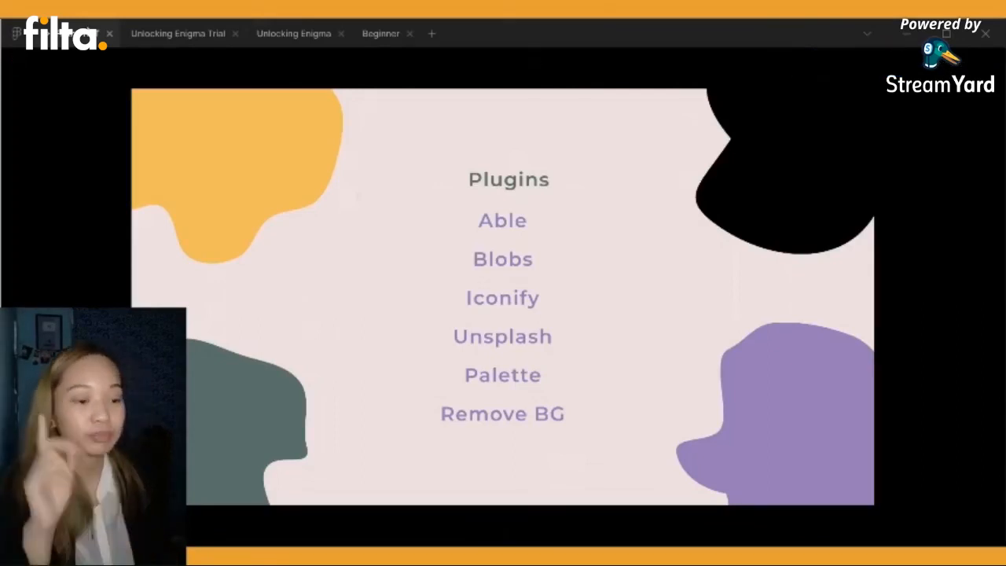
Close the Beginner file and return to the plugin name list in the Unlocking Enigma file
{"action": "left_click", "coordinate": [369, 31]}
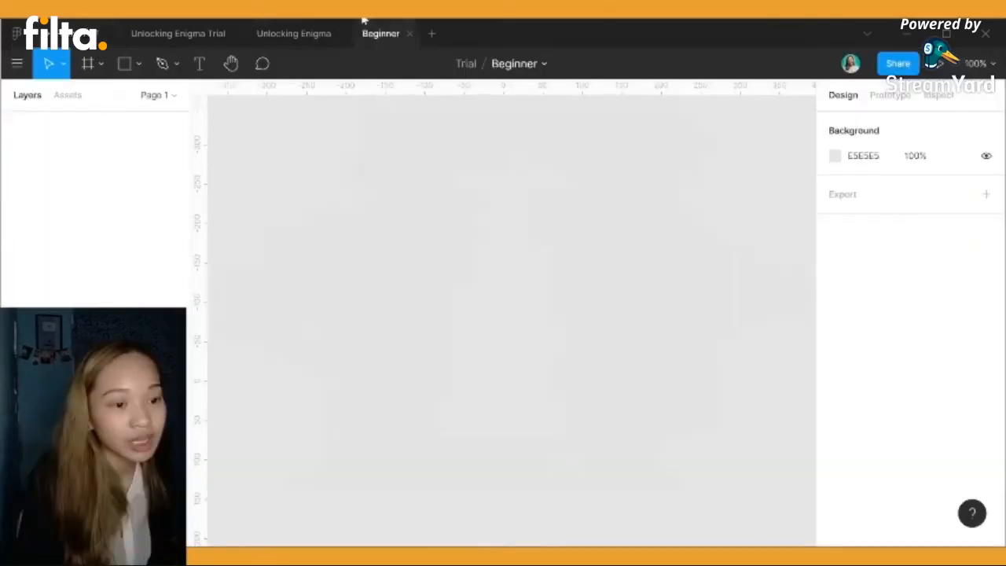
{"action": "left_click", "coordinate": [302, 33]}
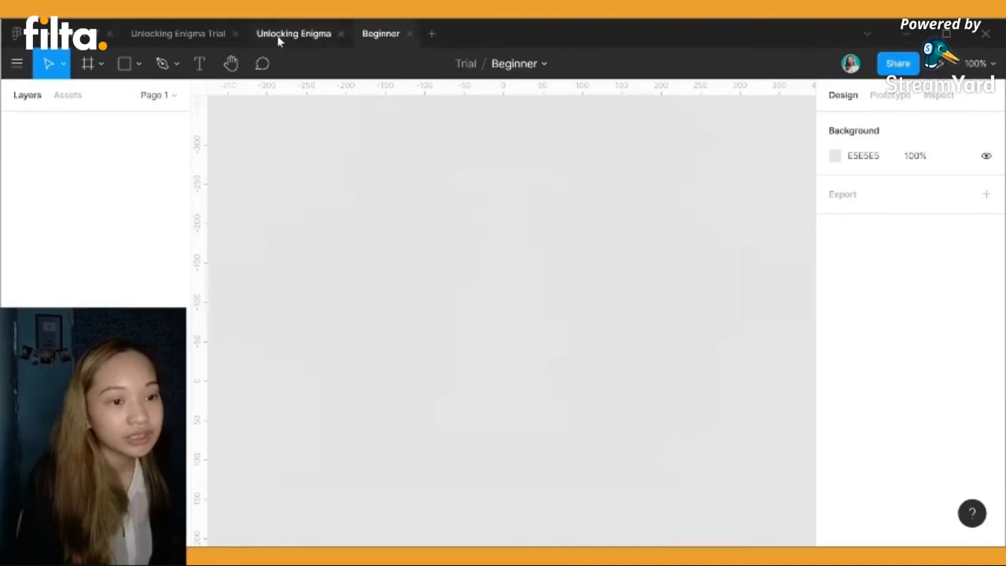
{"action": "left_click", "coordinate": [399, 34]}
{"action": "left_click", "coordinate": [410, 34]}
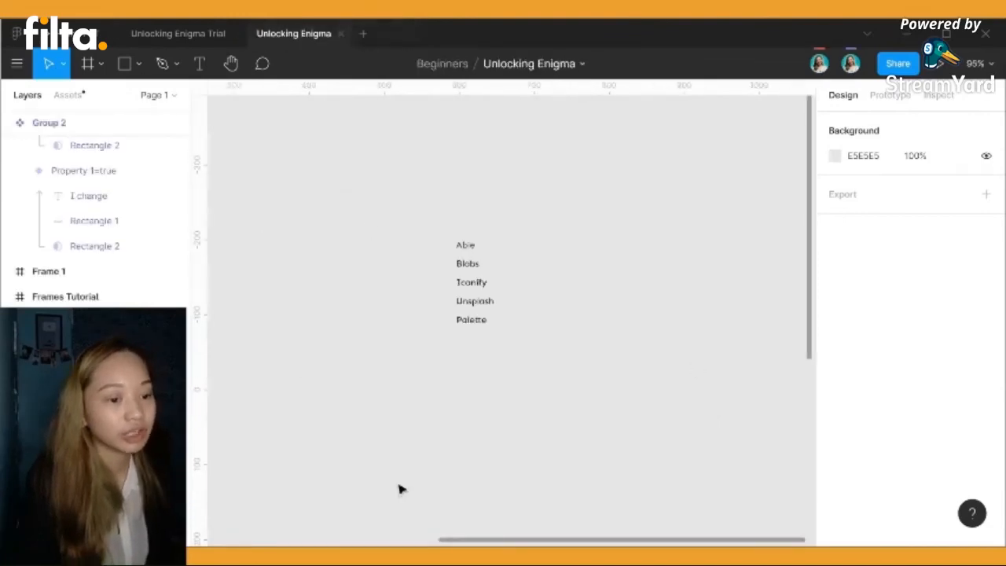
{"action": "scroll", "coordinate": [496, 541], "scroll_direction": "right", "scroll_amount": 5}
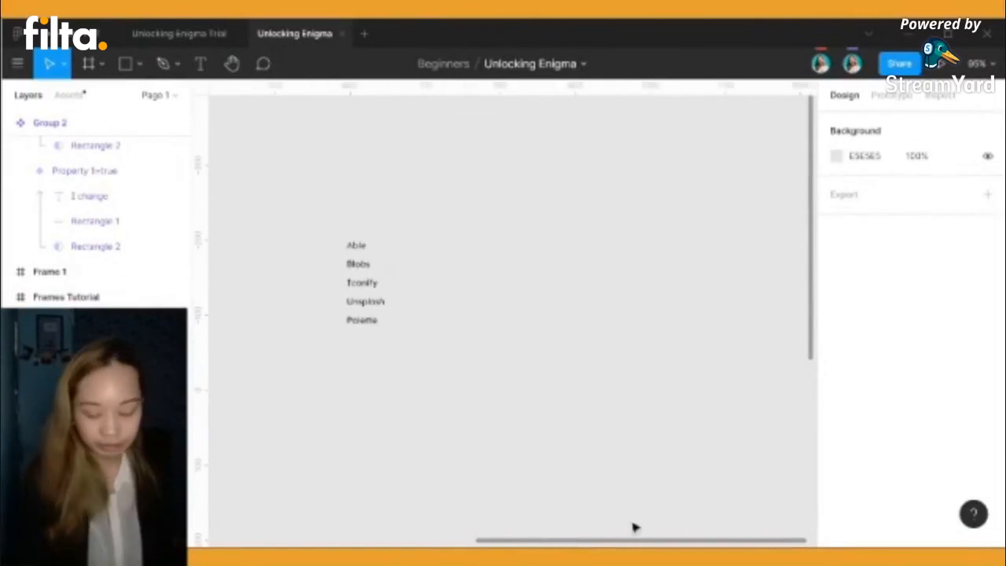
Draw a frame about 336 × 317 beside the plugin name list
{"action": "scroll", "coordinate": [628, 528], "scroll_direction": "up", "scroll_amount": 2, "text": "ctrl"}
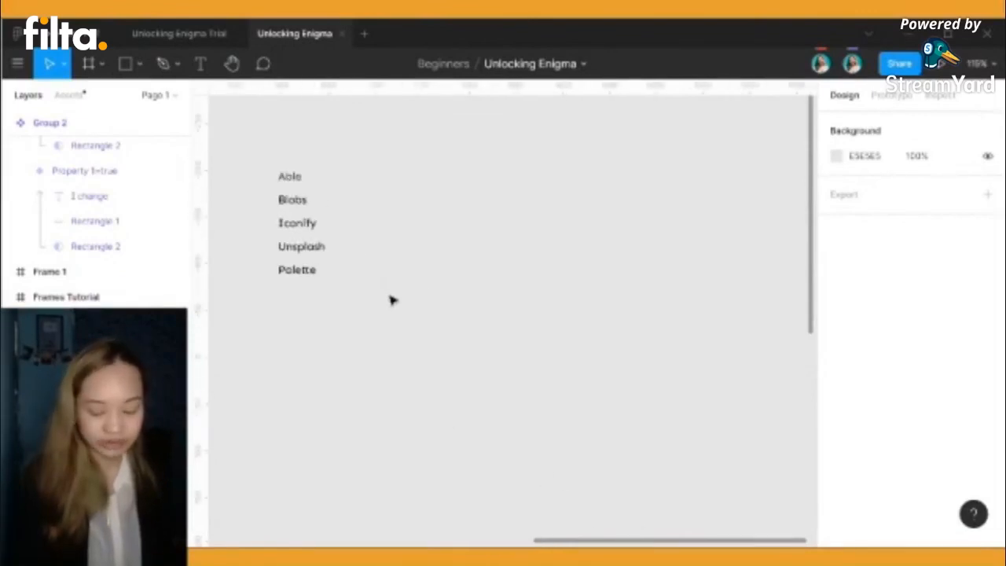
{"action": "key", "text": "f"}
{"action": "left_click_drag", "start_coordinate": [372, 158], "coordinate": [688, 454]}
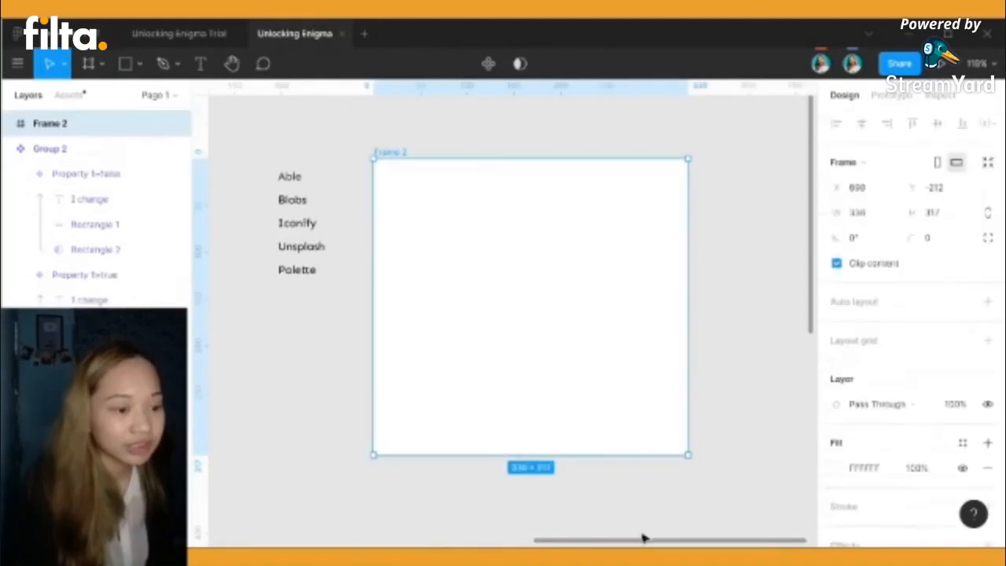
Run the Able accessibility plugin and place its window clear of the Group 2 variants in Frame 1
{"action": "right_click", "coordinate": [534, 253]}
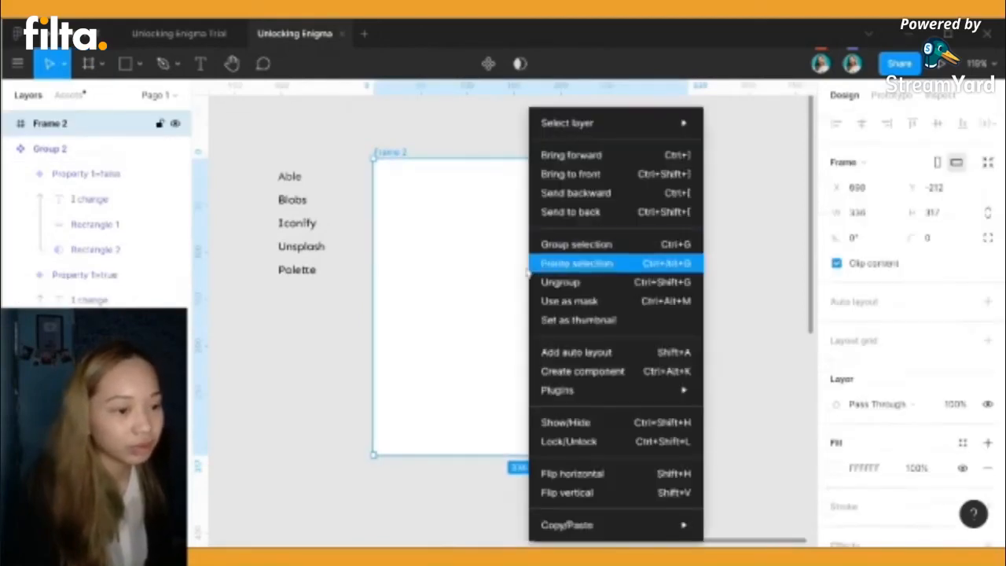
{"action": "mouse_move", "coordinate": [602, 391]}
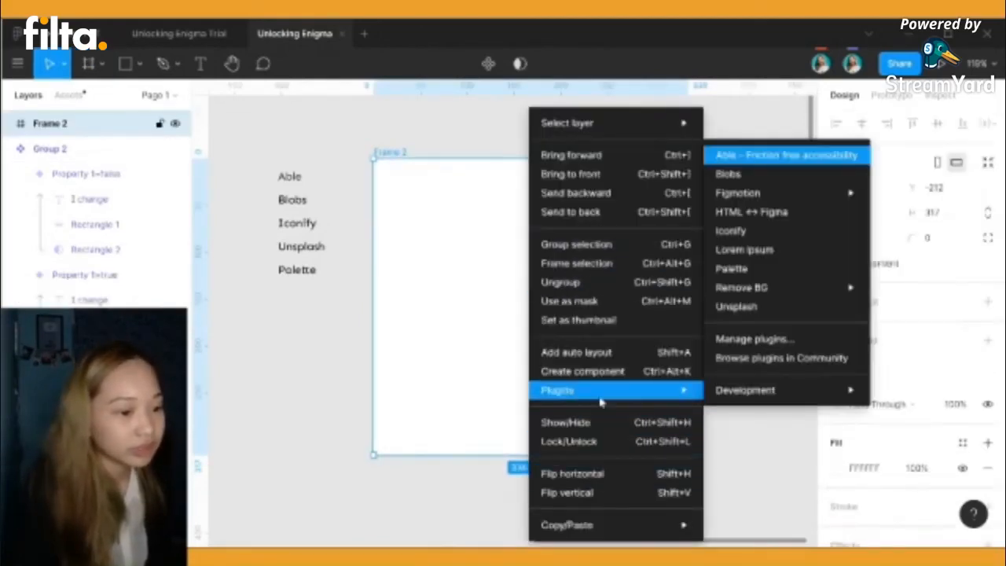
{"action": "left_click", "coordinate": [743, 158]}
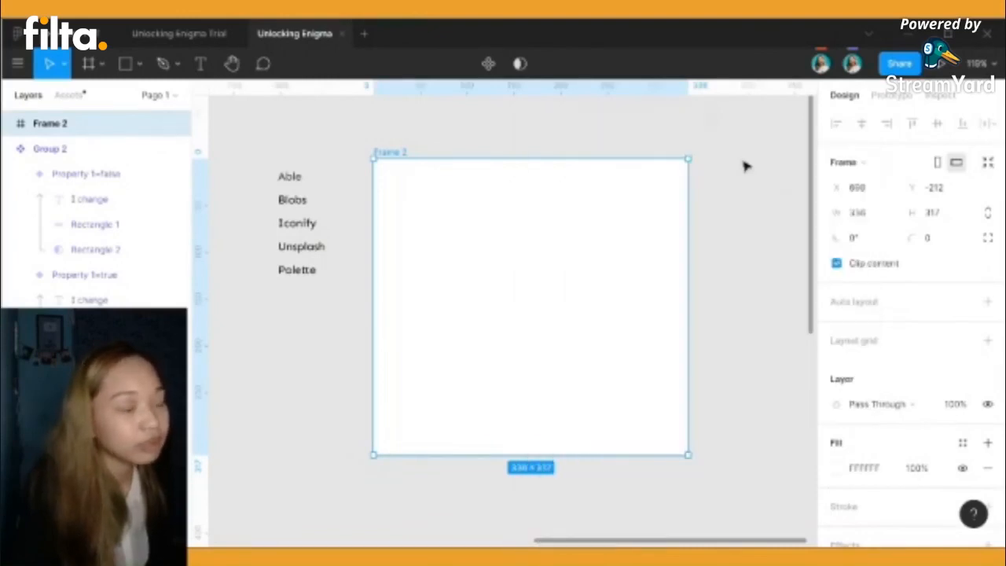
{"action": "left_click_drag", "start_coordinate": [568, 541], "coordinate": [231, 535]}
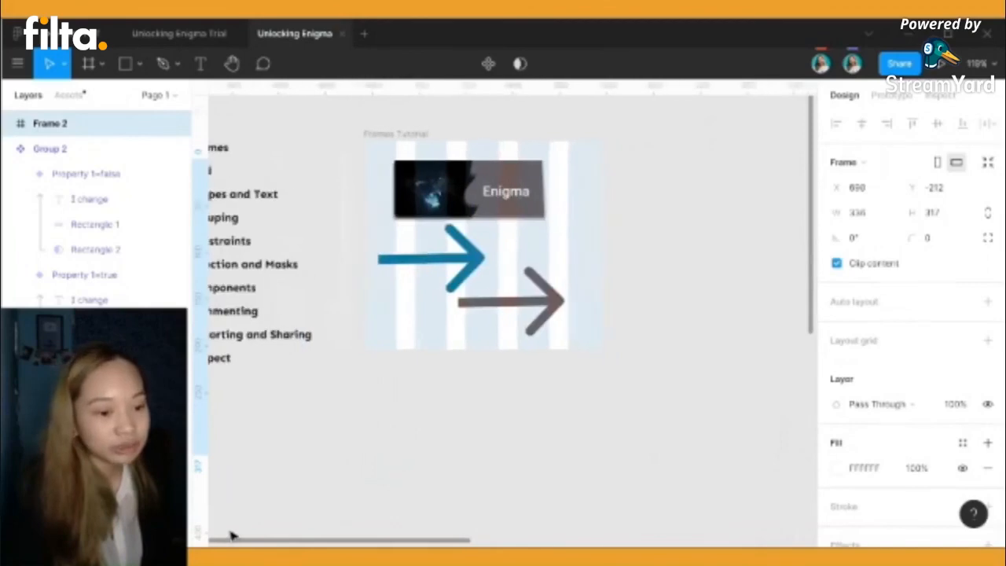
{"action": "left_click", "coordinate": [469, 422]}
{"action": "scroll", "coordinate": [469, 421], "scroll_direction": "down", "scroll_amount": 4}
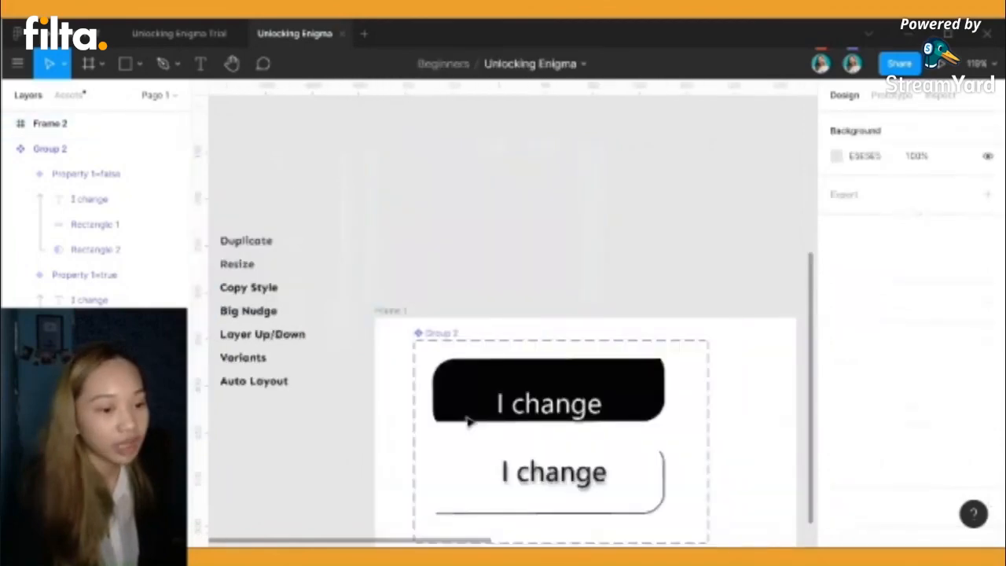
{"action": "scroll", "coordinate": [472, 417], "scroll_direction": "down", "scroll_amount": 2}
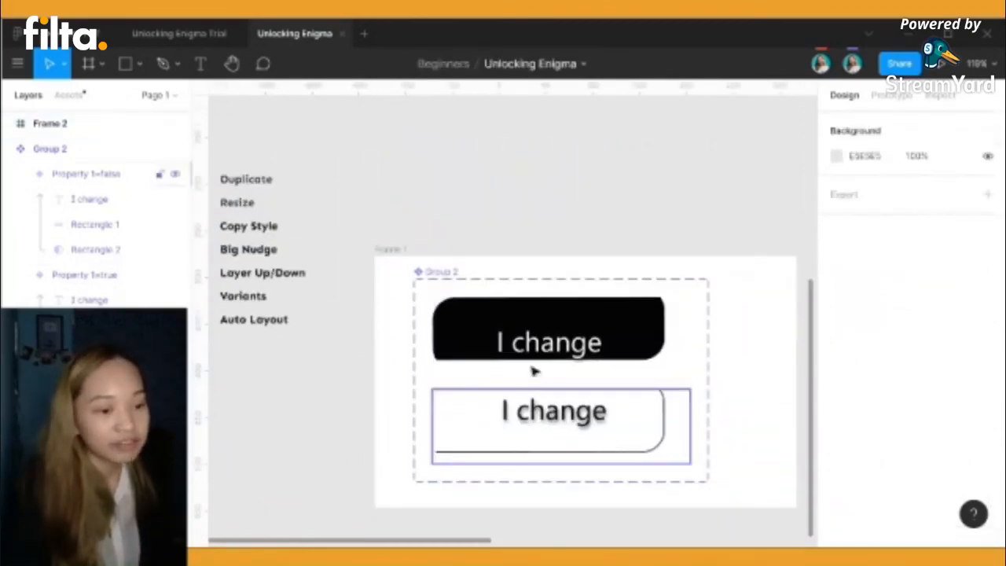
{"action": "key", "text": "ctrl+alt+p"}
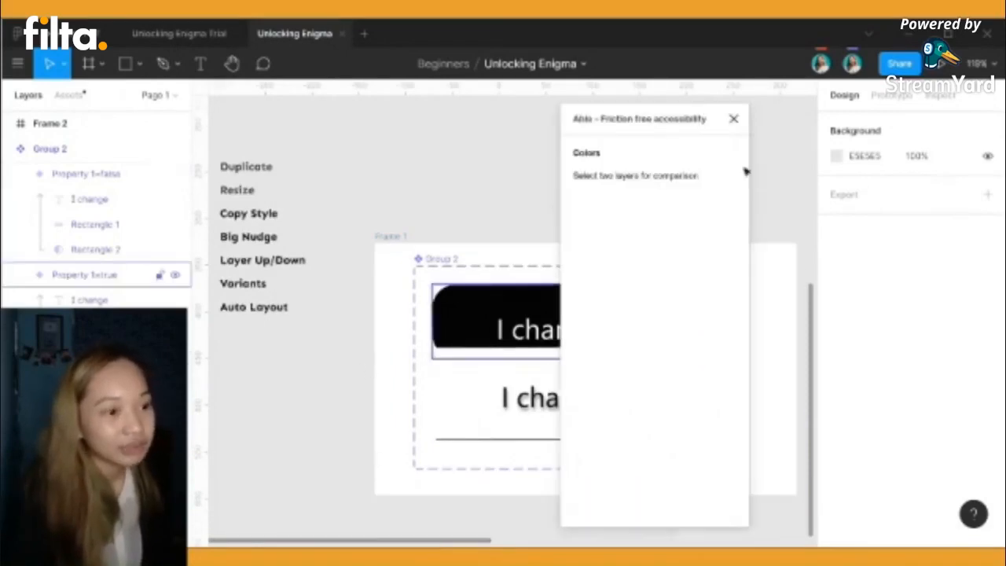
{"action": "left_click_drag", "start_coordinate": [673, 116], "coordinate": [857, 116]}
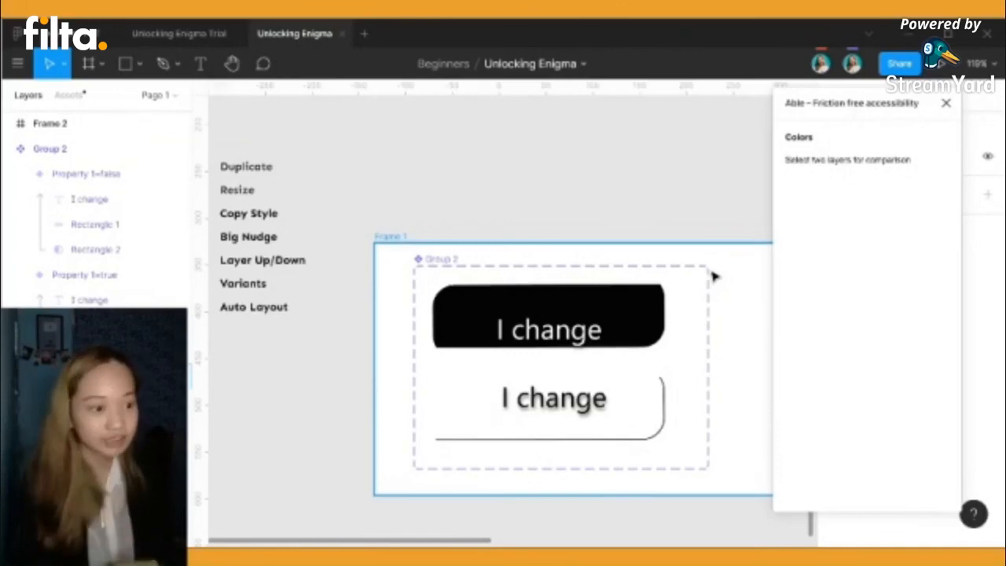
Check the color contrast between Group 2's two variants, and between the true variant's text and the false variant
{"action": "left_click", "coordinate": [642, 324]}
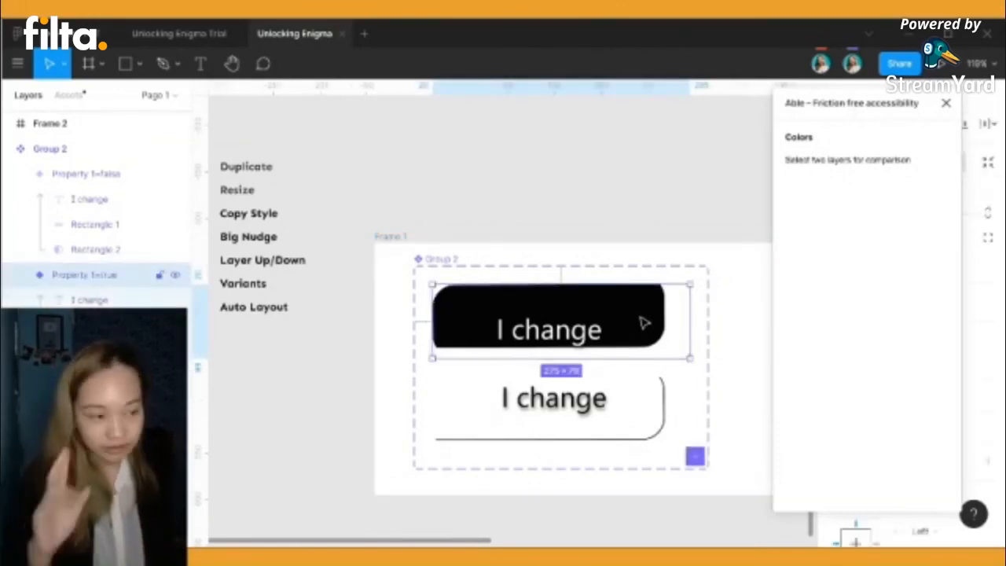
{"action": "left_click", "coordinate": [643, 401], "text": "shift"}
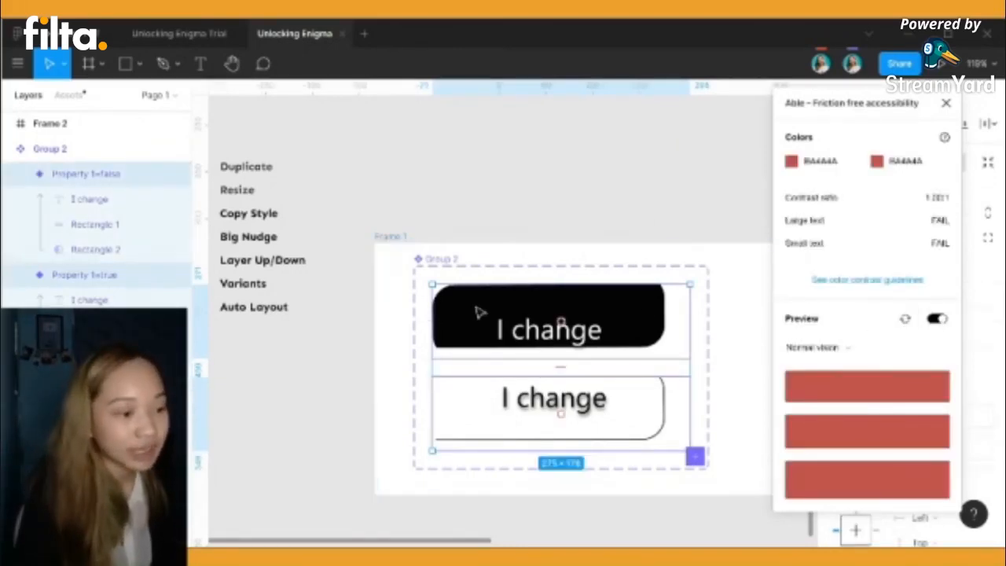
{"action": "left_click", "coordinate": [576, 340]}
{"action": "left_click", "coordinate": [577, 338]}
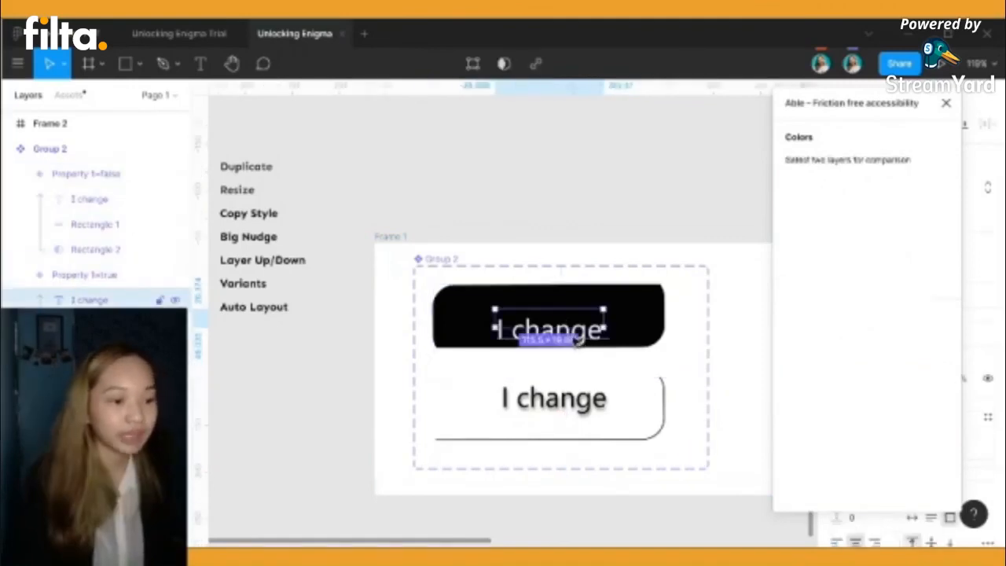
{"action": "left_click", "coordinate": [598, 389], "text": "shift"}
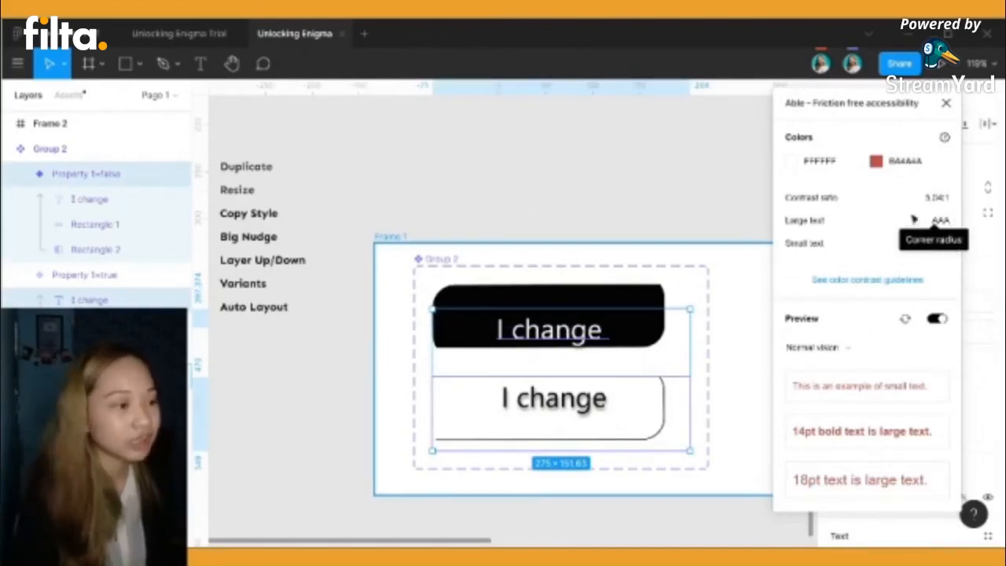
{"action": "left_click", "coordinate": [735, 208]}
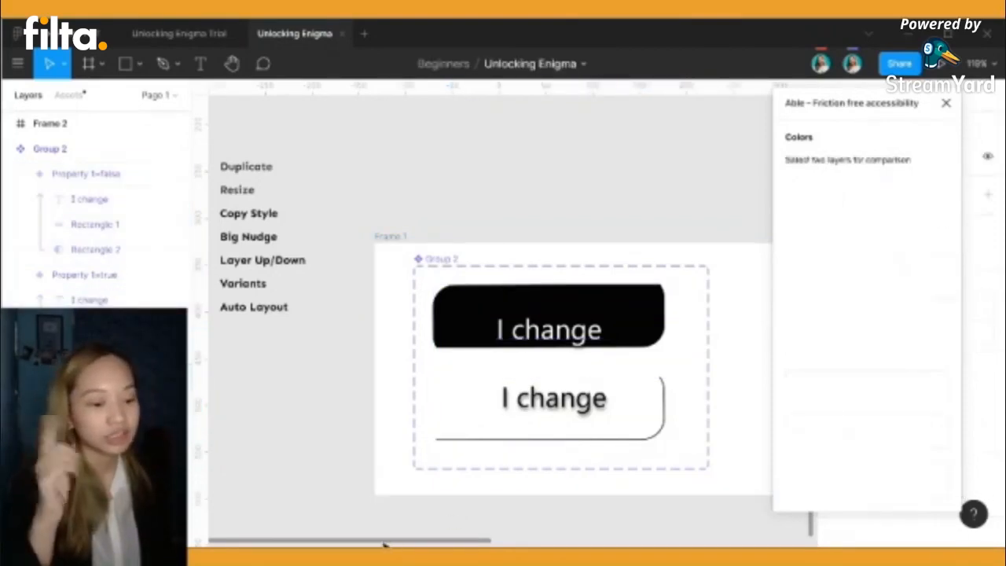
Return to the empty Frame 2, close the Able plugin and launch the Blobs plugin
{"action": "left_click_drag", "start_coordinate": [386, 543], "coordinate": [750, 535]}
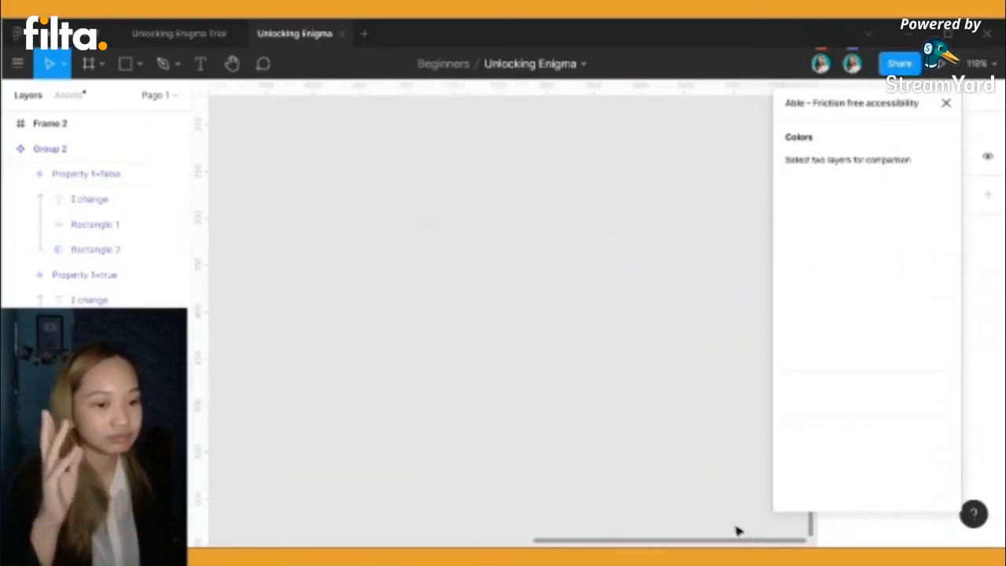
{"action": "scroll", "coordinate": [490, 411], "scroll_direction": "up", "scroll_amount": 5}
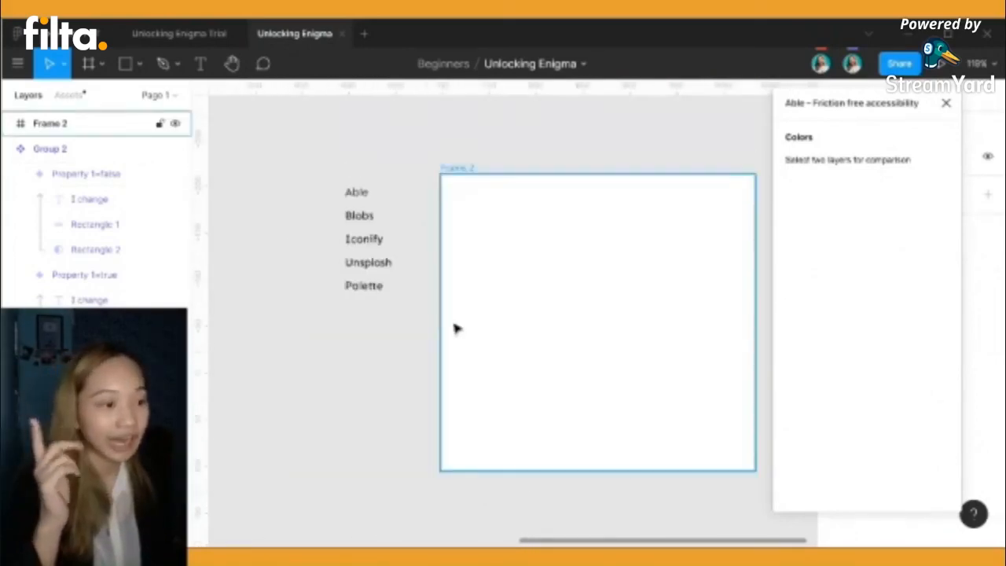
{"action": "left_click", "coordinate": [362, 200]}
{"action": "left_click", "coordinate": [362, 199]}
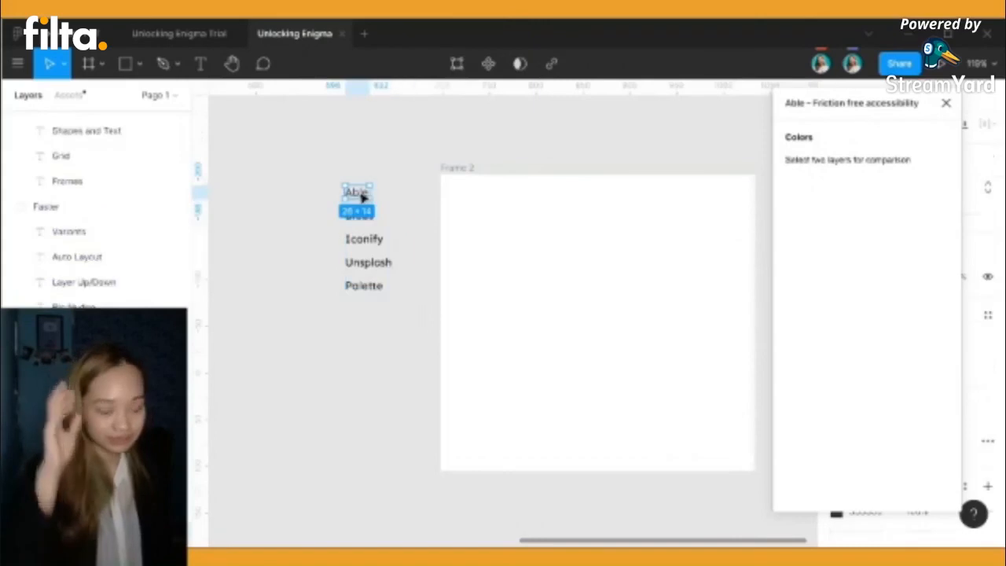
{"action": "left_click", "coordinate": [548, 241]}
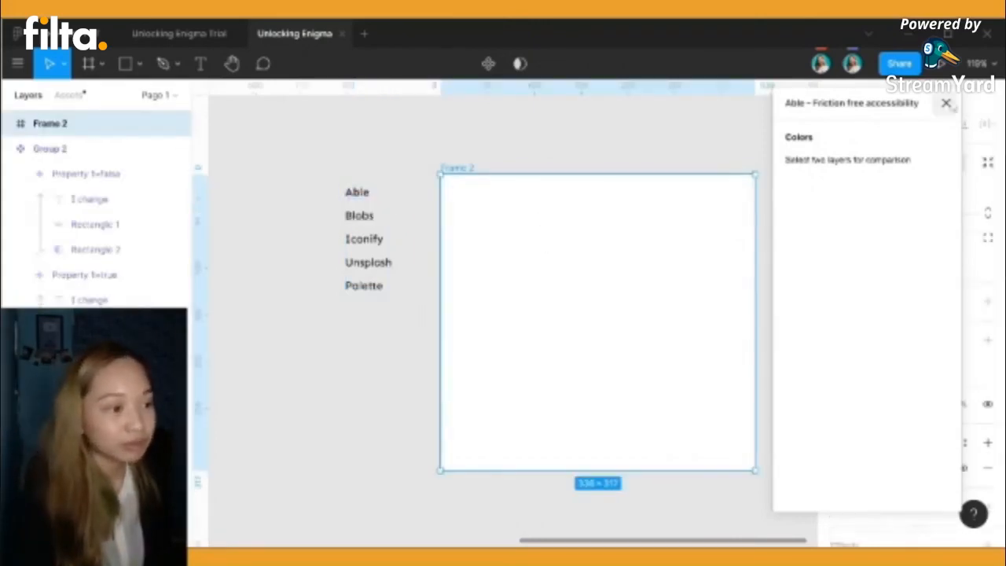
{"action": "left_click", "coordinate": [945, 103]}
{"action": "right_click", "coordinate": [531, 304]}
{"action": "mouse_move", "coordinate": [552, 391]}
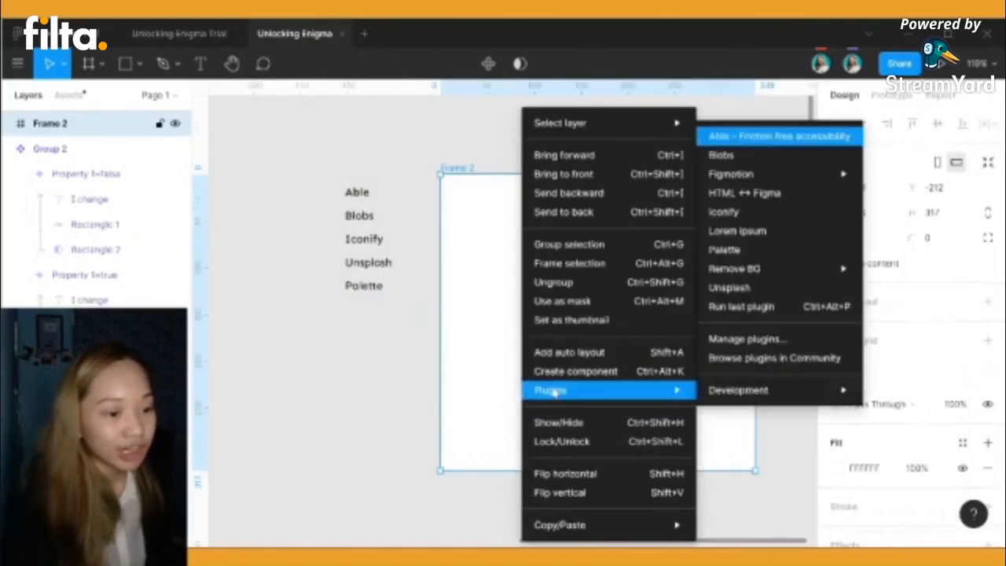
{"action": "left_click", "coordinate": [786, 160]}
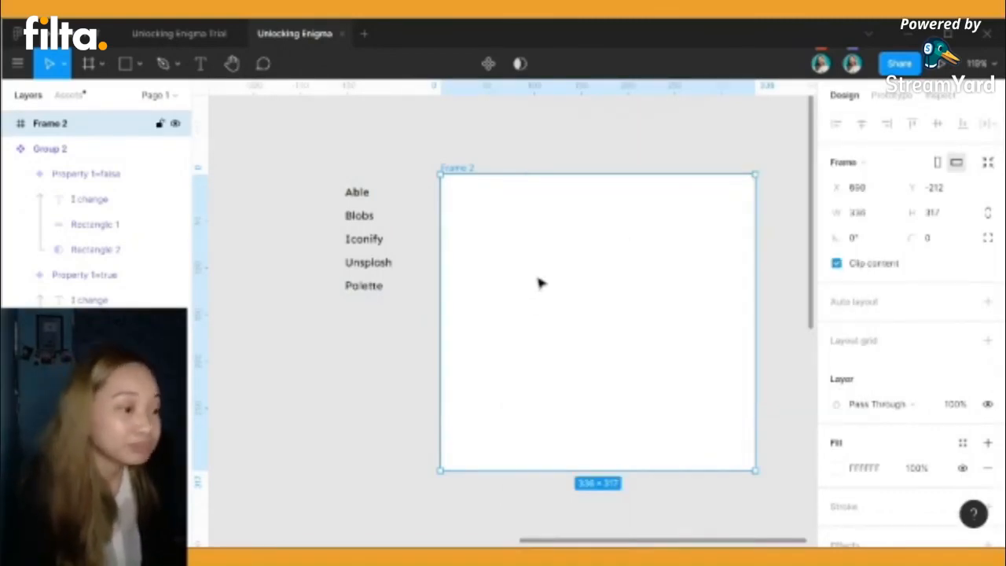
Set the blob complexity to 6 and the contrast to 3
{"action": "left_click", "coordinate": [814, 164]}
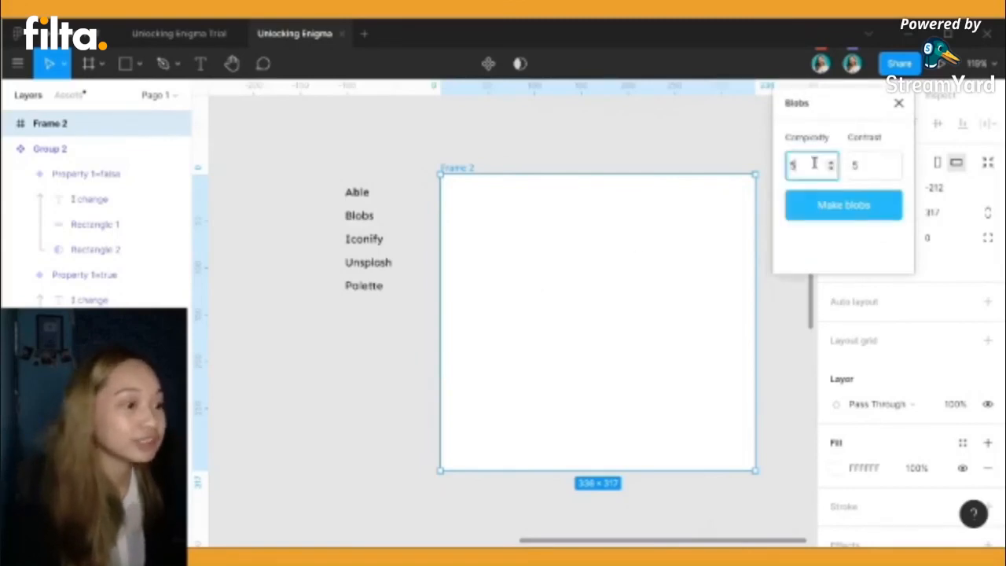
{"action": "key", "text": "BackSpace"}
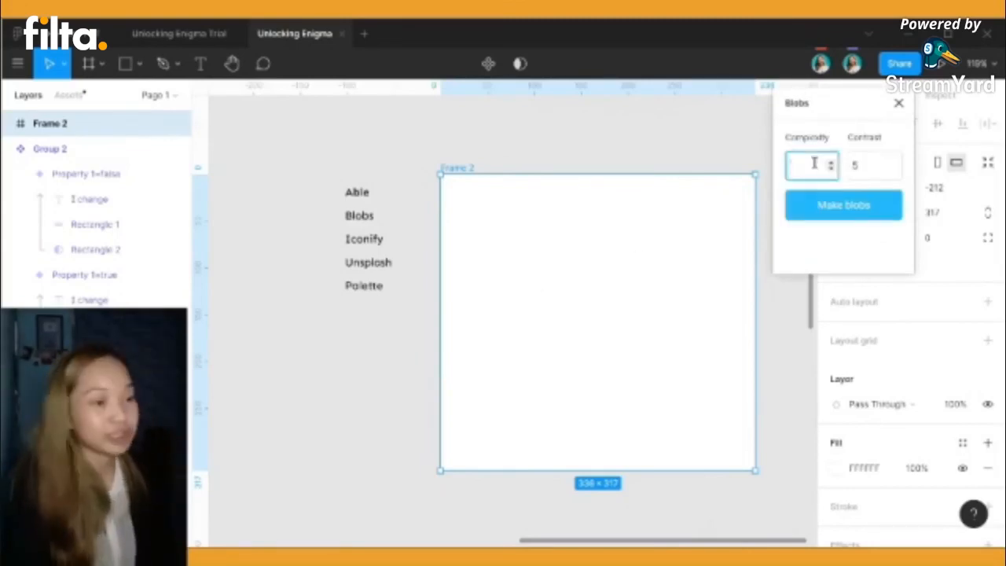
{"action": "type", "text": "6"}
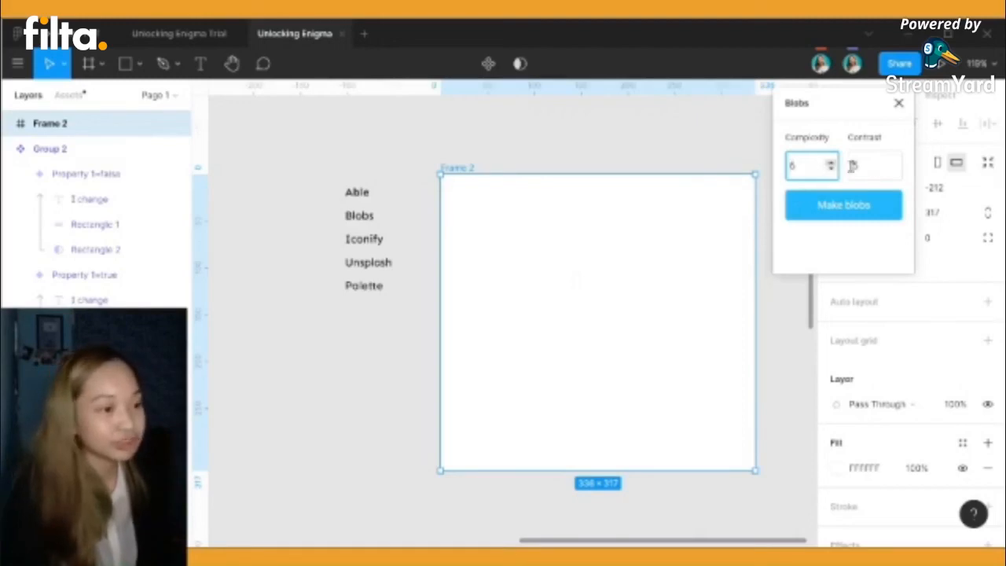
{"action": "left_click", "coordinate": [872, 169]}
{"action": "key", "text": "BackSpace"}
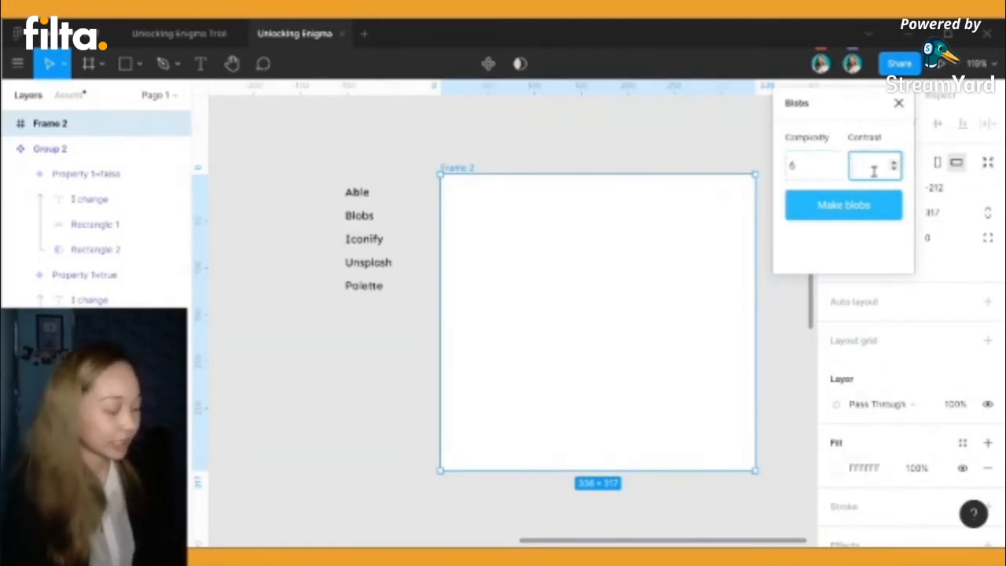
{"action": "type", "text": "6"}
{"action": "key", "text": "BackSpace"}
{"action": "type", "text": "3"}
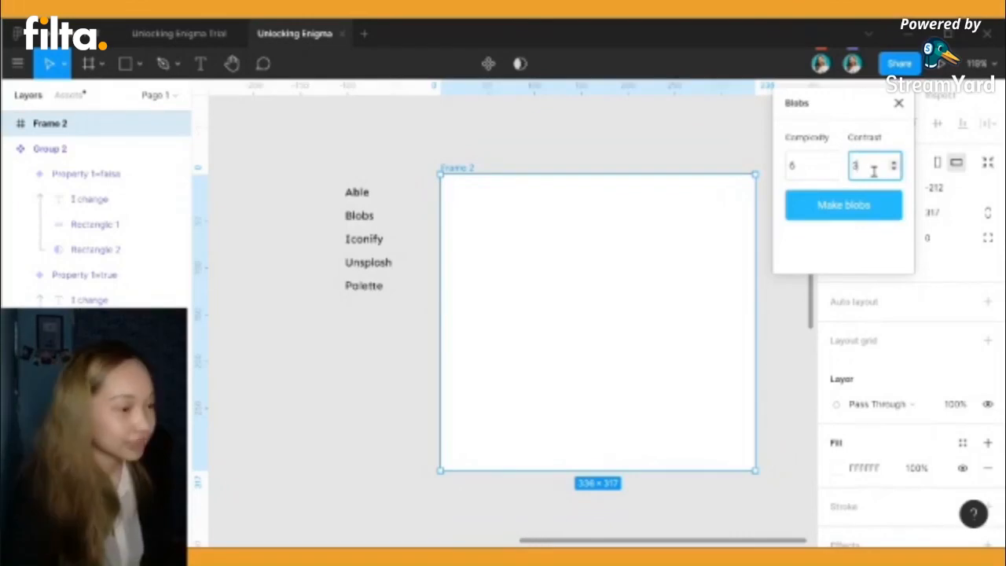
Generate a blob with the current plugin settings and select the whole shape on the canvas
{"action": "left_click", "coordinate": [855, 206]}
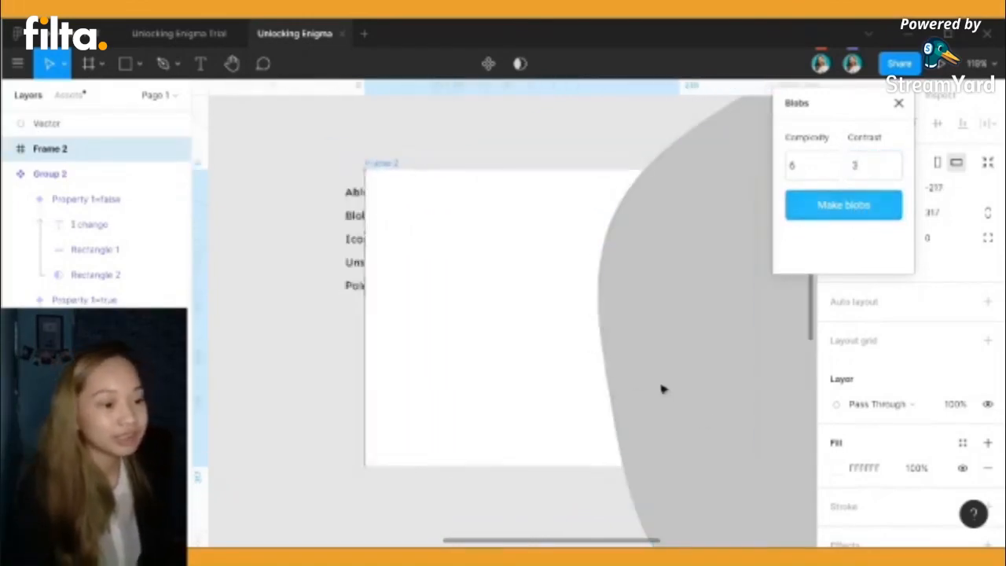
{"action": "scroll", "coordinate": [662, 389], "scroll_direction": "down", "scroll_amount": 3}
{"action": "scroll", "coordinate": [662, 389], "scroll_direction": "down", "scroll_amount": 6}
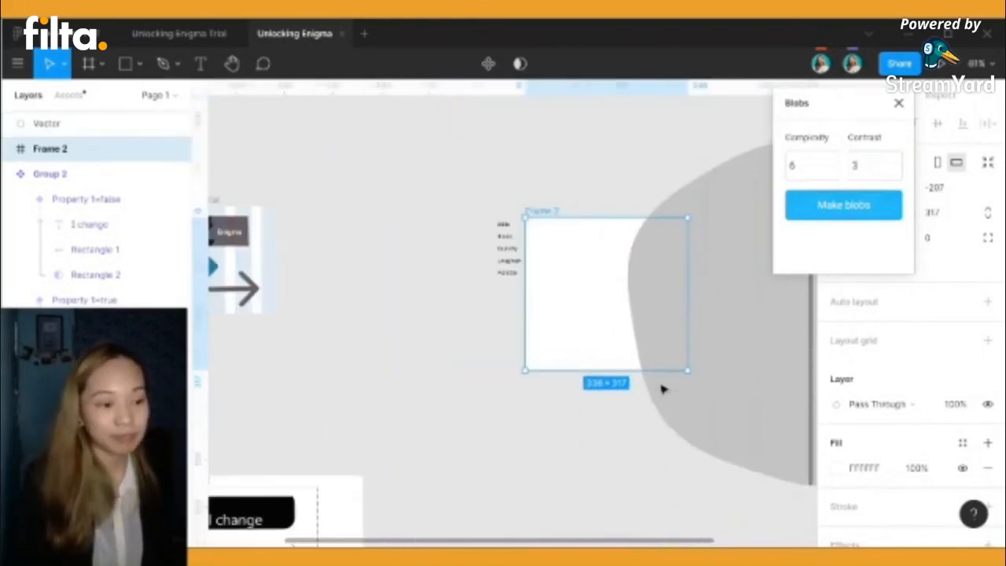
{"action": "left_click", "coordinate": [724, 352]}
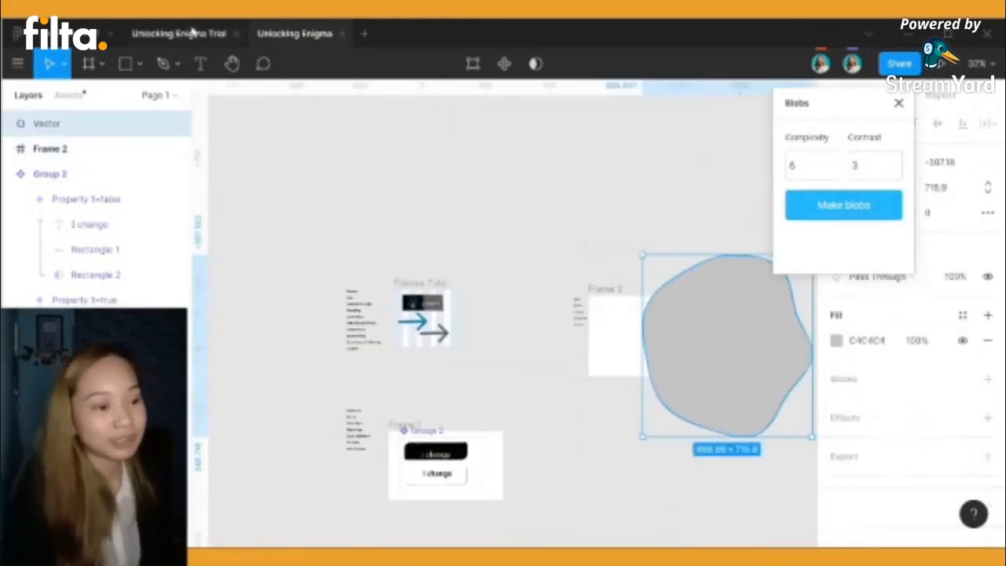
Review the neighbouring slides around Plugins in the Figma PPT presentation and return to the Unlocking Enigma file
{"action": "left_click", "coordinate": [47, 33]}
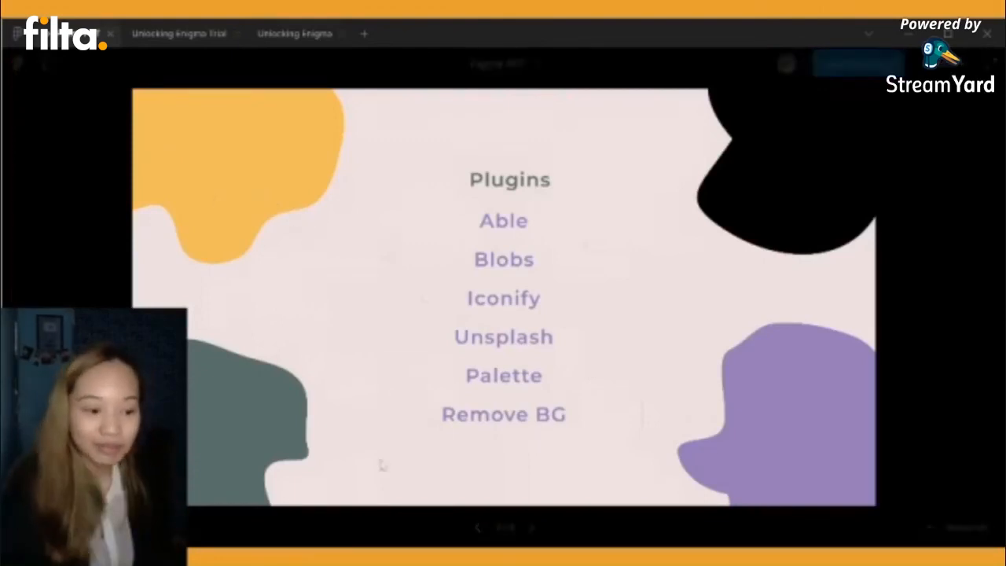
{"action": "left_click", "coordinate": [476, 527]}
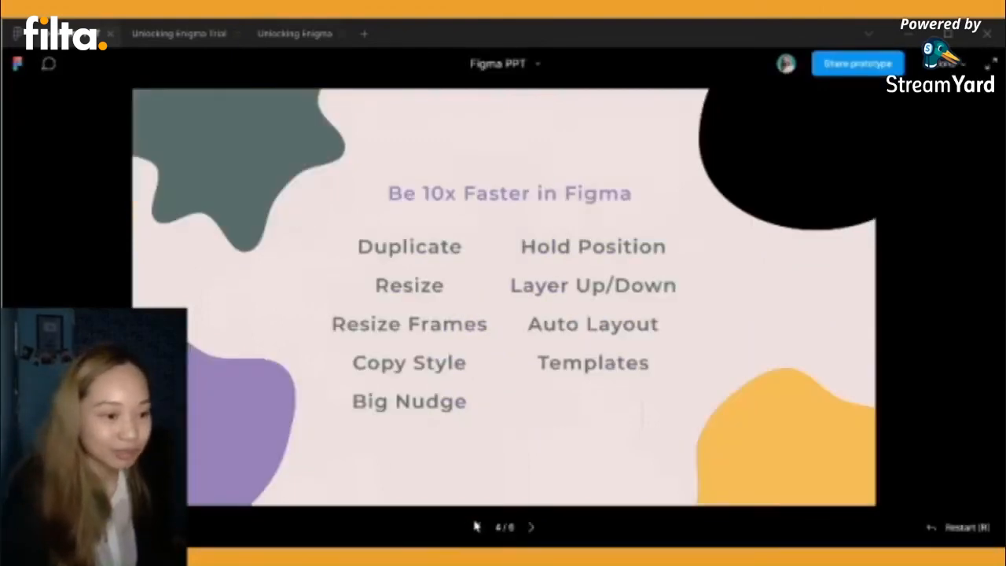
{"action": "left_click", "coordinate": [532, 529]}
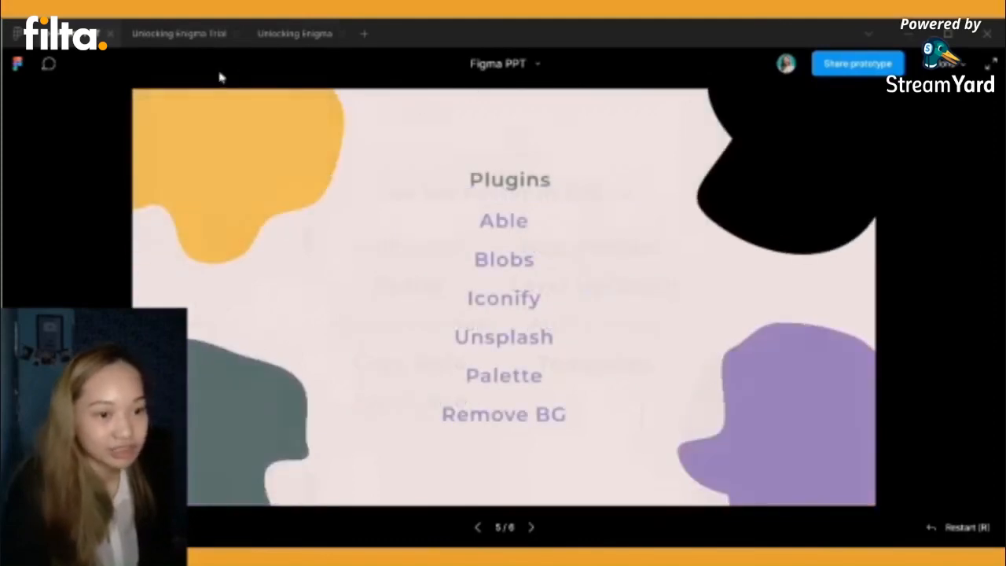
{"action": "left_click", "coordinate": [272, 35]}
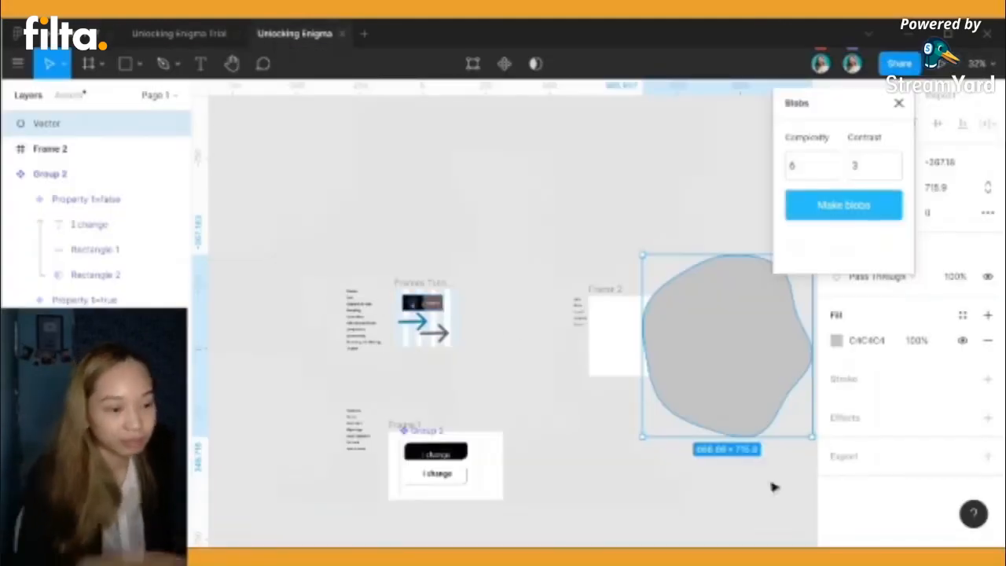
Delete the generated blob and select the plugin name list beside Frame 2
{"action": "key", "text": "Delete"}
{"action": "scroll", "coordinate": [626, 412], "scroll_direction": "up", "scroll_amount": 3}
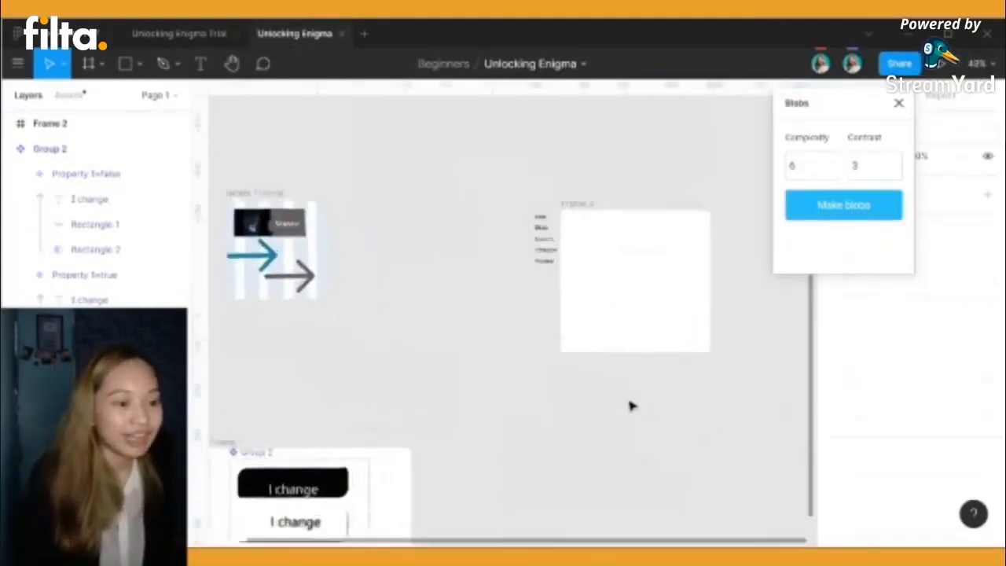
{"action": "scroll", "coordinate": [632, 405], "scroll_direction": "up", "scroll_amount": 2}
{"action": "left_click", "coordinate": [521, 189]}
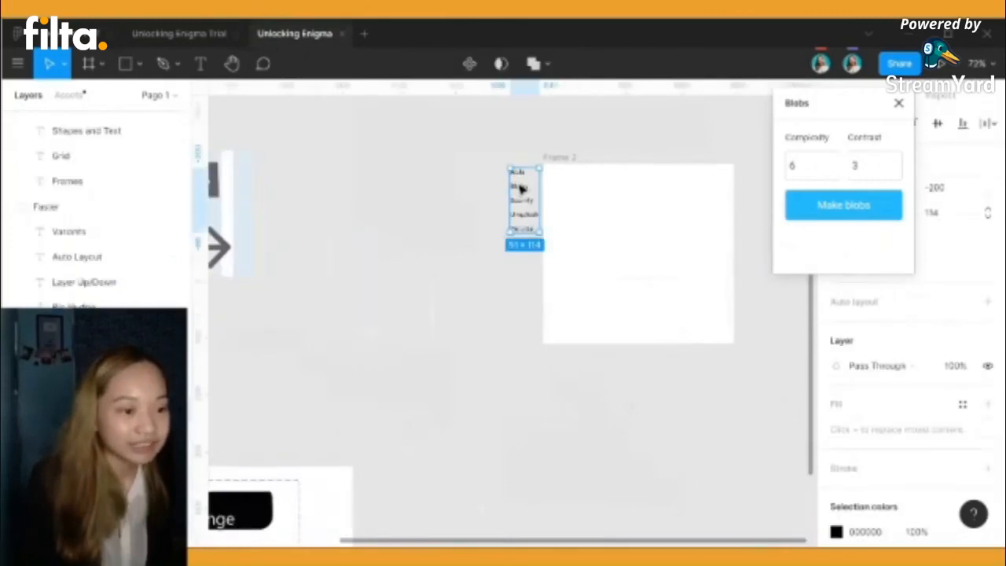
Close the Blobs plugin and make the Iconify entry in the plugin name list bold
{"action": "left_click", "coordinate": [521, 188]}
{"action": "scroll", "coordinate": [521, 189], "scroll_direction": "up", "scroll_amount": 2}
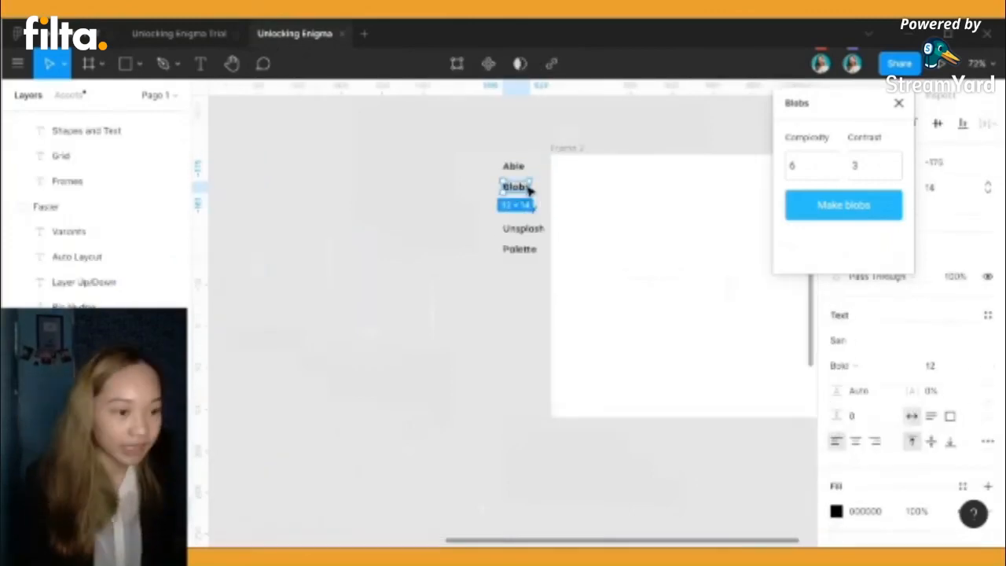
{"action": "scroll", "coordinate": [531, 190], "scroll_direction": "up", "scroll_amount": 2}
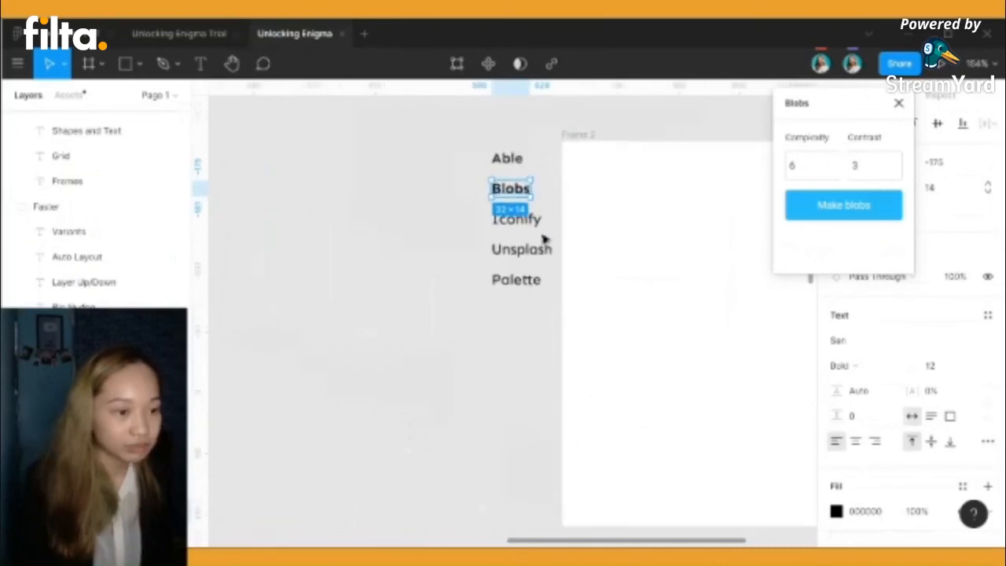
{"action": "left_click", "coordinate": [898, 103]}
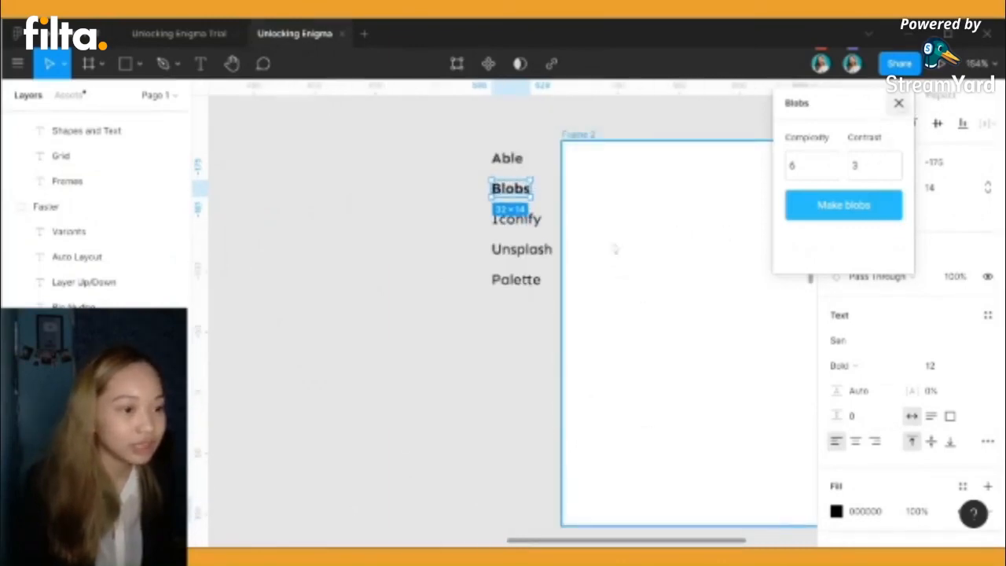
{"action": "double_click", "coordinate": [526, 221]}
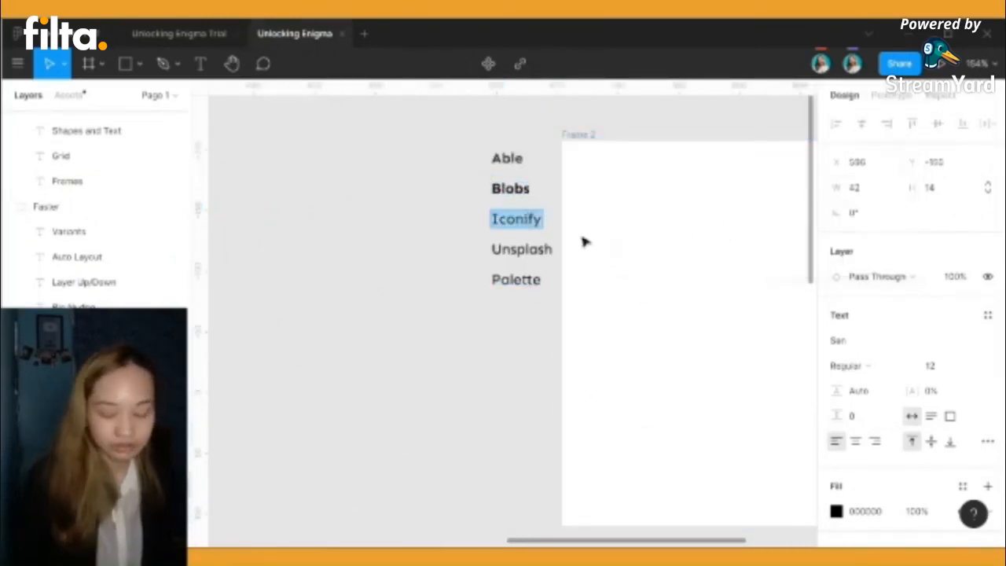
{"action": "key", "text": "ctrl+b"}
{"action": "key", "text": "Escape"}
Run the Iconify plugin with Frame 2 selected and place the feather coffee cup icon in the frame's upper-right area
{"action": "right_click", "coordinate": [632, 255]}
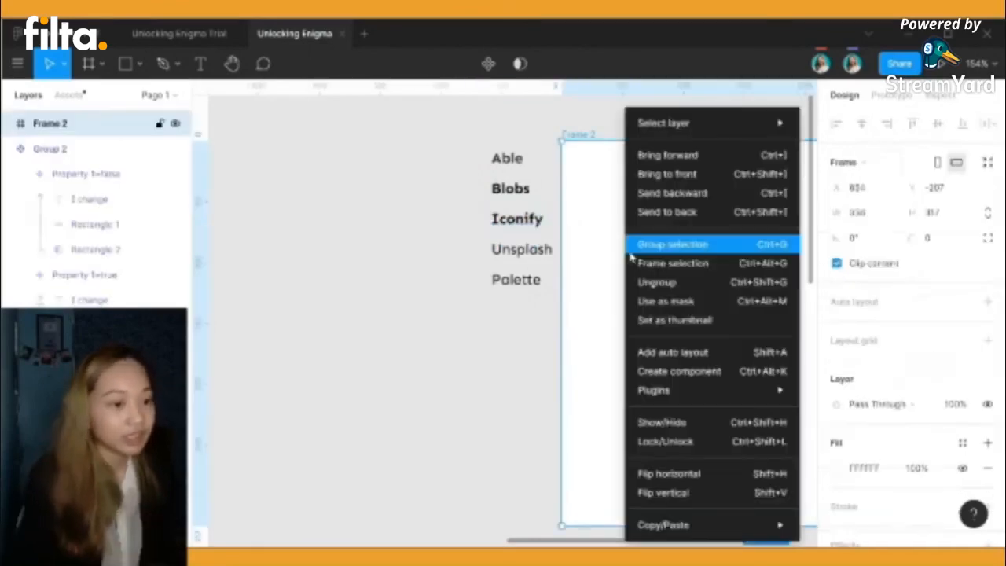
{"action": "mouse_move", "coordinate": [674, 393]}
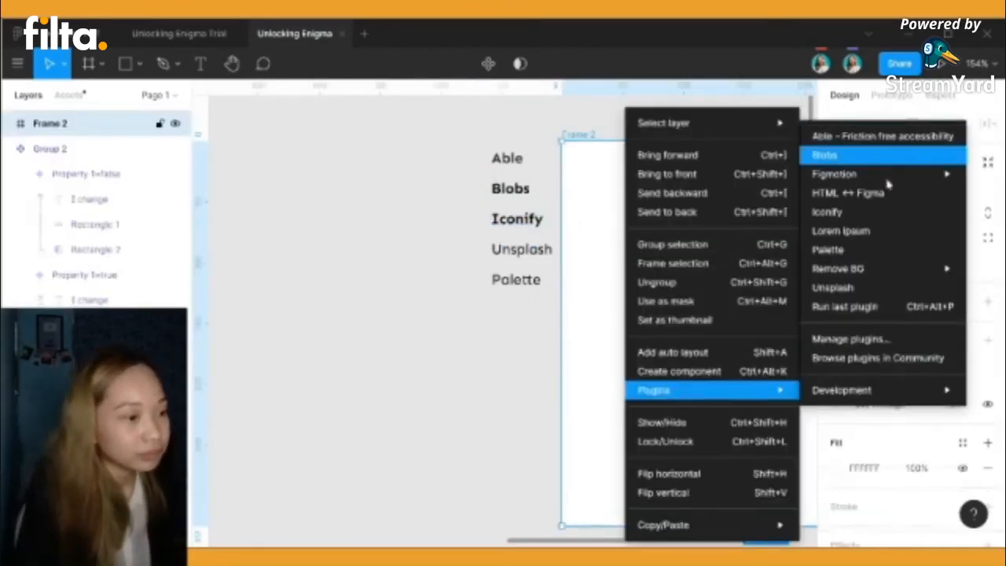
{"action": "left_click", "coordinate": [873, 213]}
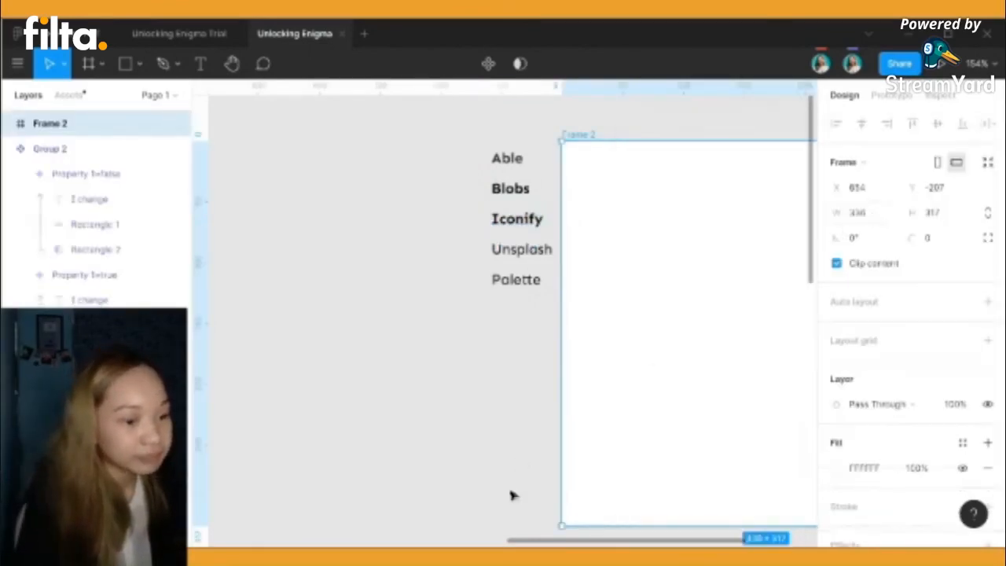
{"action": "left_click_drag", "start_coordinate": [553, 540], "coordinate": [619, 544]}
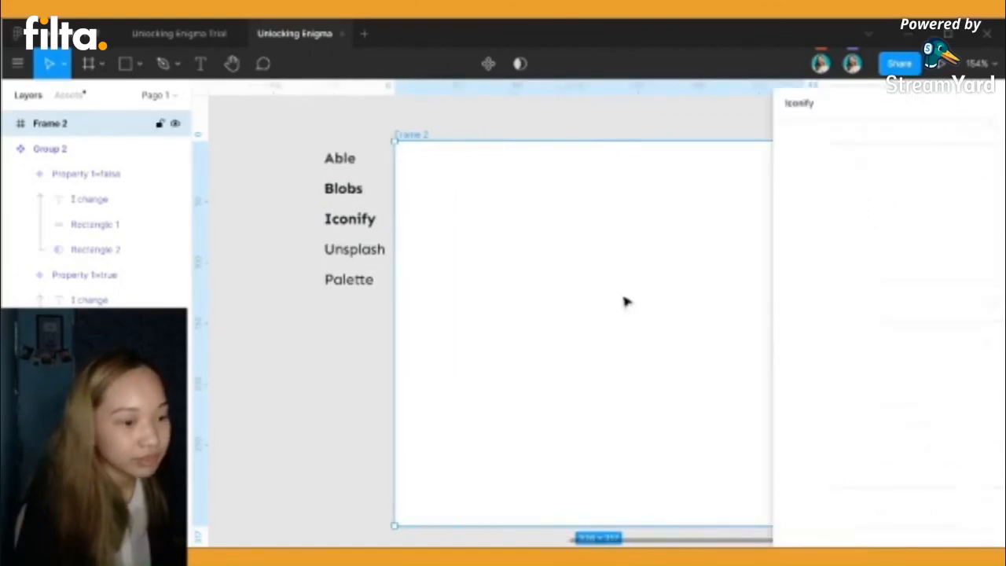
{"action": "scroll", "coordinate": [864, 393], "scroll_direction": "down", "scroll_amount": 2}
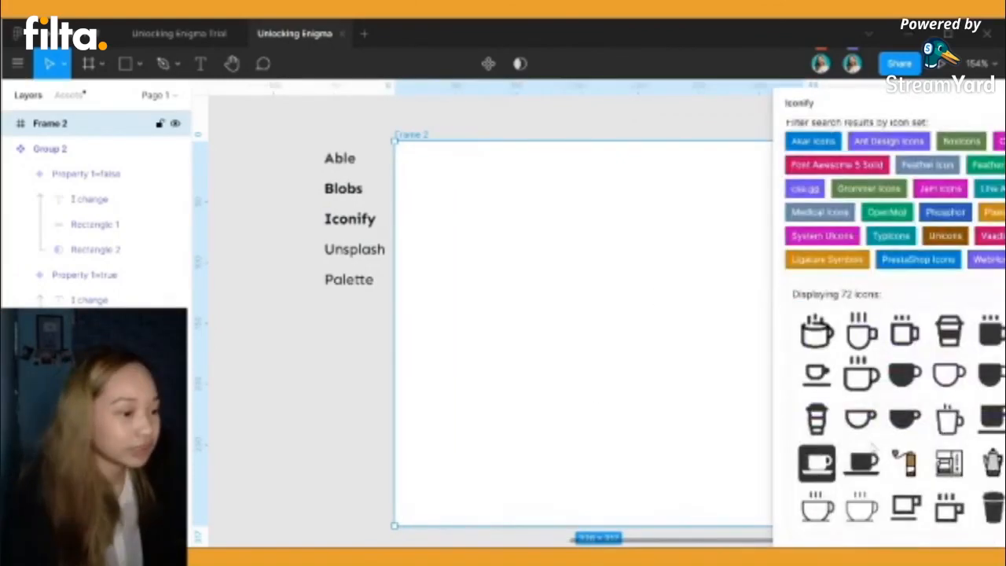
{"action": "left_click_drag", "start_coordinate": [865, 383], "coordinate": [723, 325]}
{"action": "left_click", "coordinate": [623, 227]}
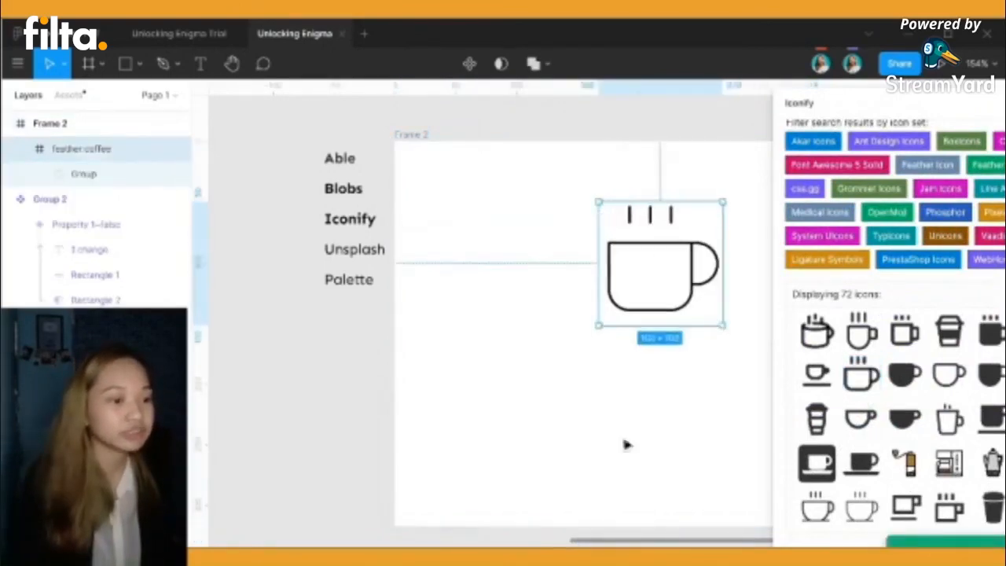
{"action": "left_click", "coordinate": [572, 480]}
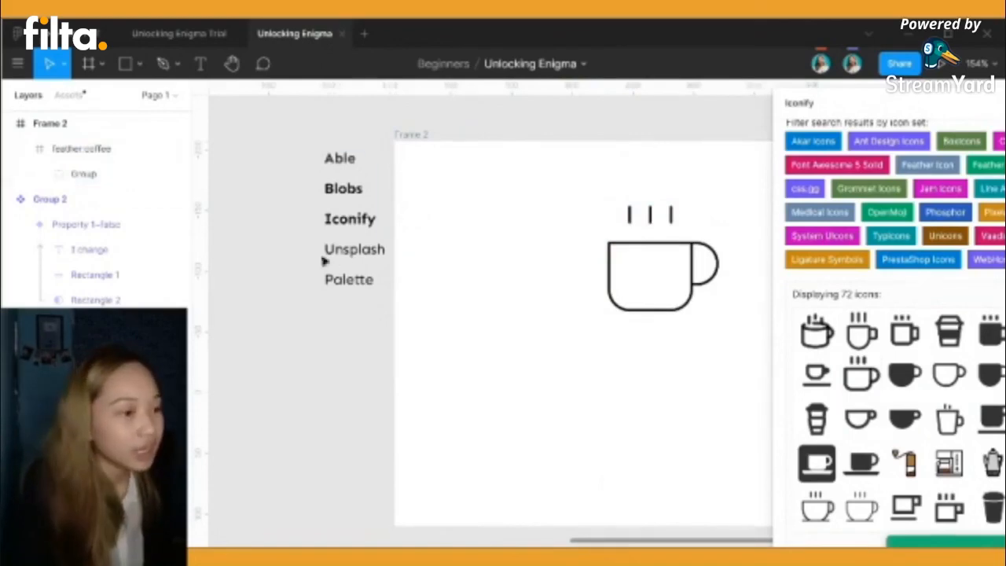
Close the Iconify plugin and make the Unsplash entry in the plugin name list bold
{"action": "left_click_drag", "start_coordinate": [873, 118], "coordinate": [659, 183]}
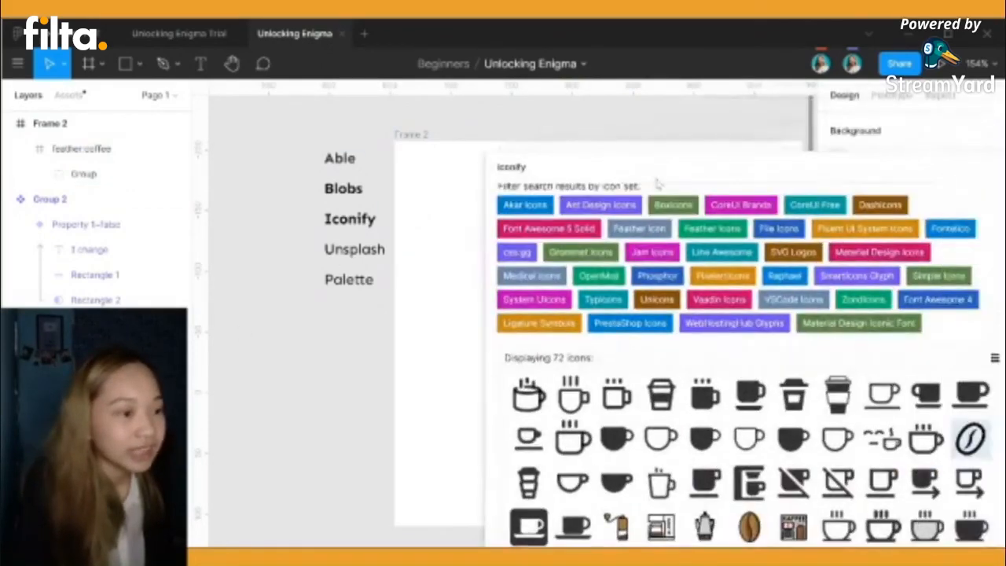
{"action": "left_click_drag", "start_coordinate": [785, 180], "coordinate": [503, 153]}
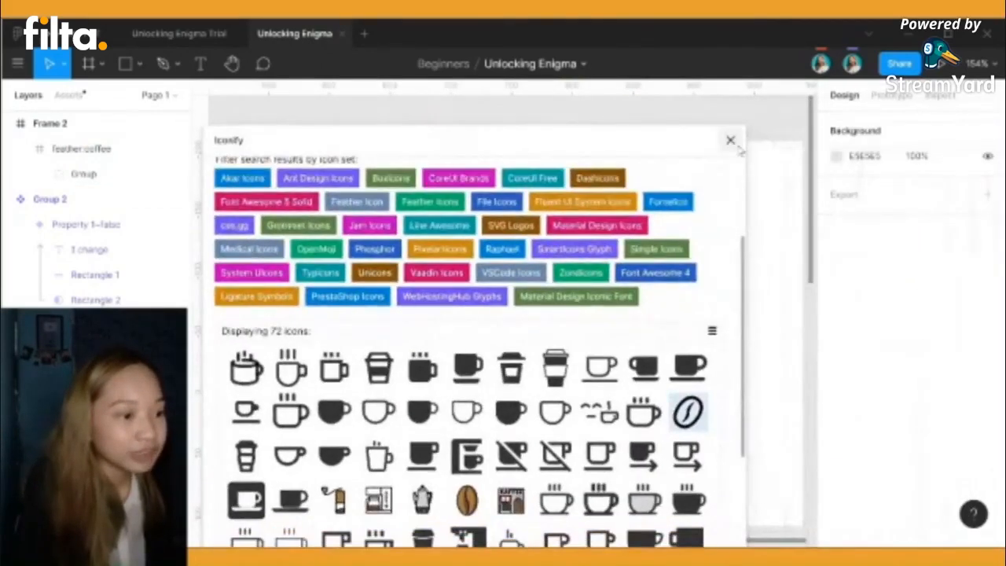
{"action": "left_click", "coordinate": [730, 141]}
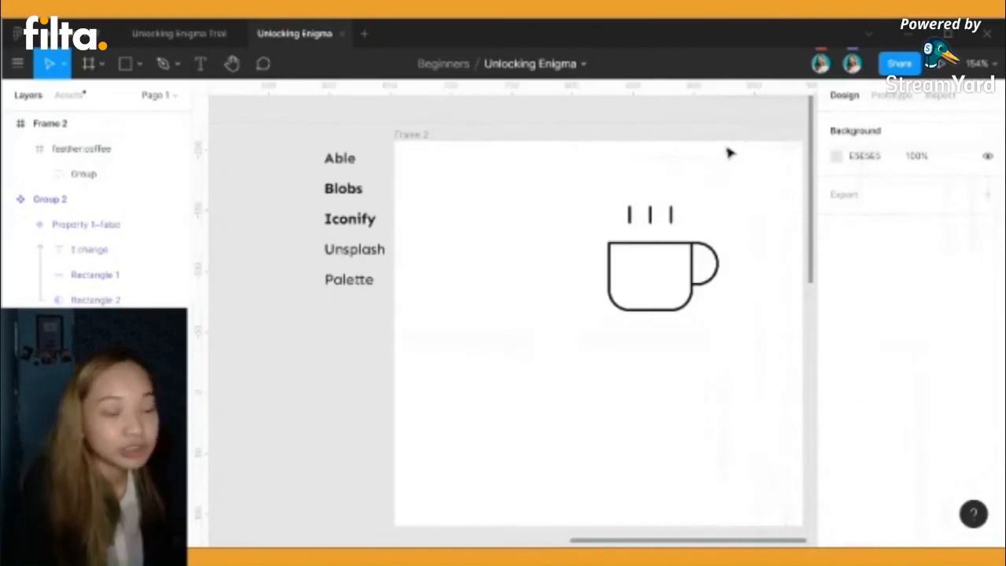
{"action": "left_click", "coordinate": [370, 260]}
Run the Unsplash plugin on Frame 2, fill the frame with a random photo from the plant preset, and close the plugin
{"action": "right_click", "coordinate": [544, 369]}
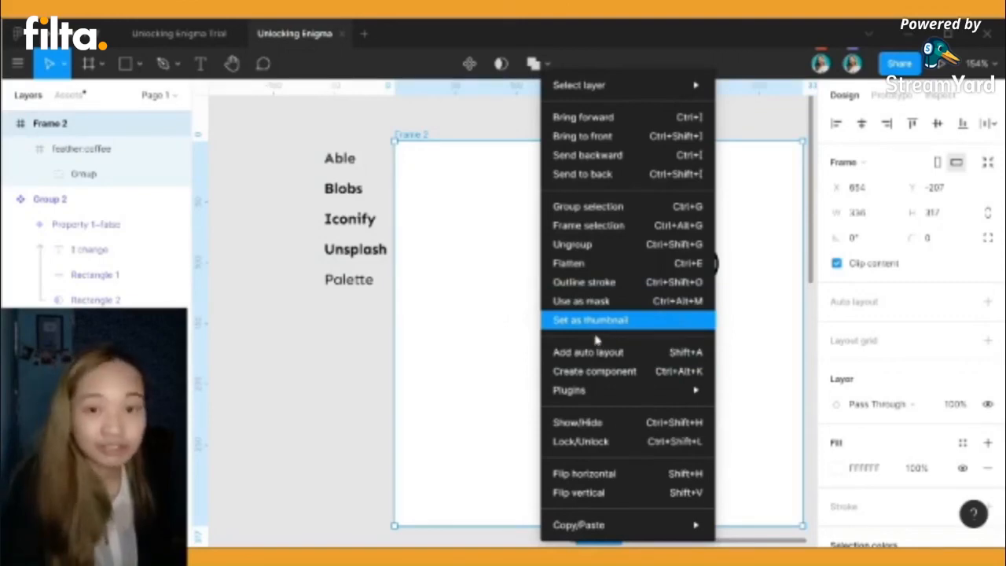
{"action": "mouse_move", "coordinate": [555, 395]}
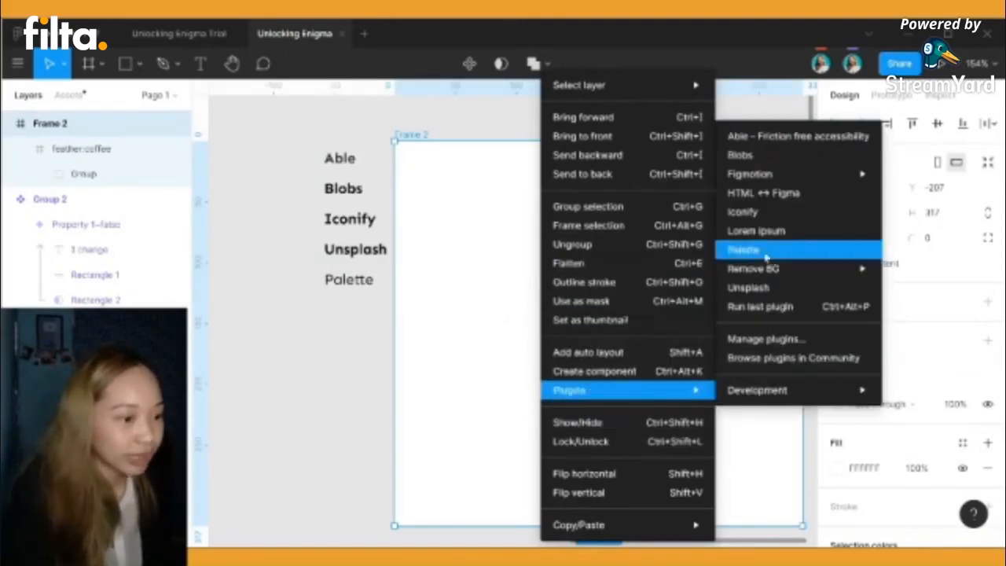
{"action": "left_click", "coordinate": [761, 289]}
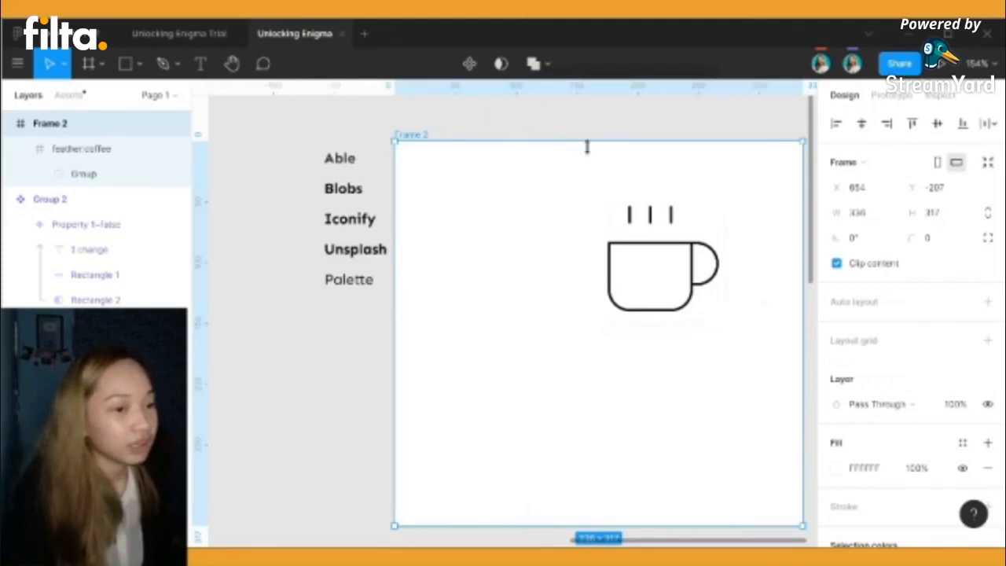
{"action": "right_click", "coordinate": [471, 383]}
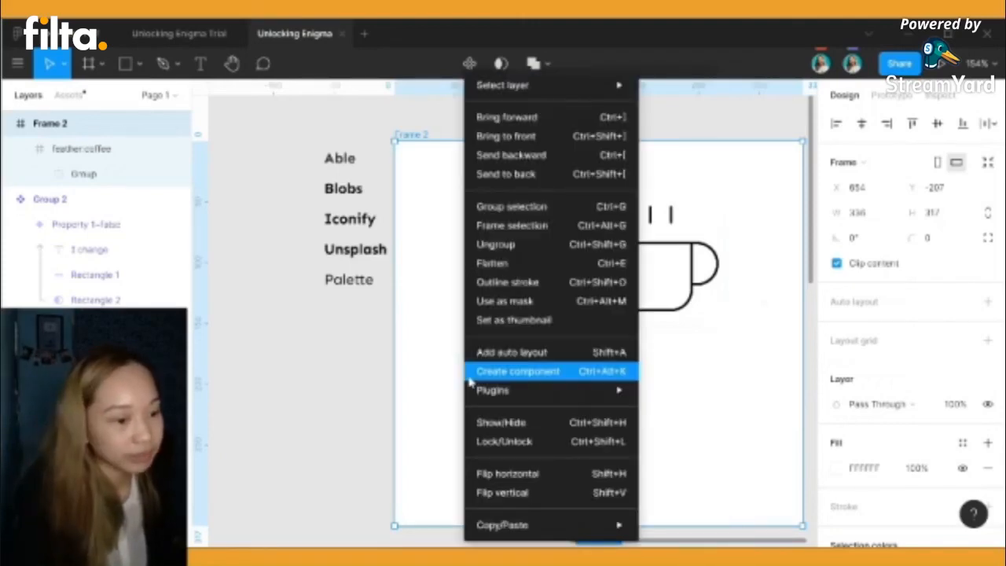
{"action": "mouse_move", "coordinate": [474, 390]}
{"action": "left_click", "coordinate": [341, 323]}
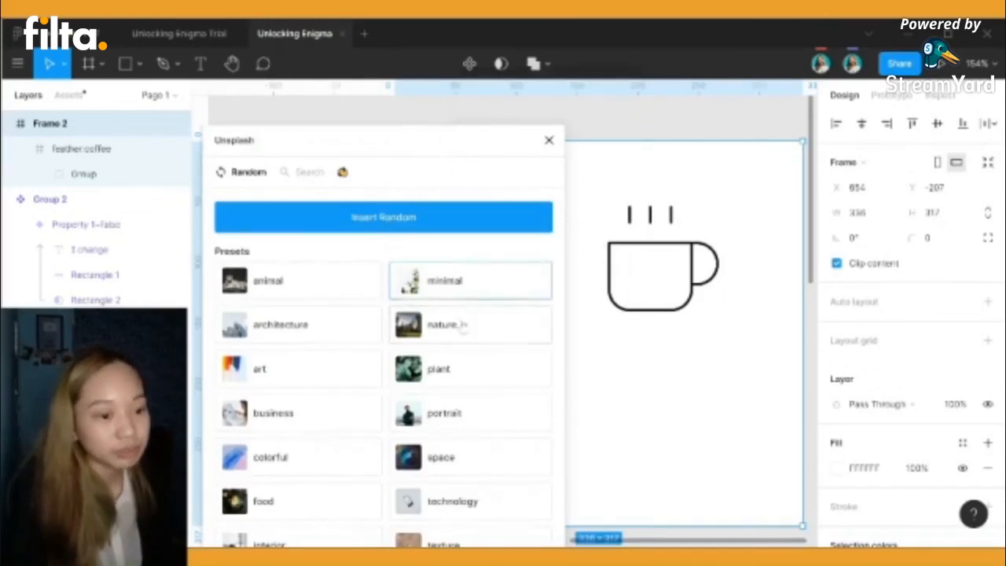
{"action": "left_click", "coordinate": [480, 380]}
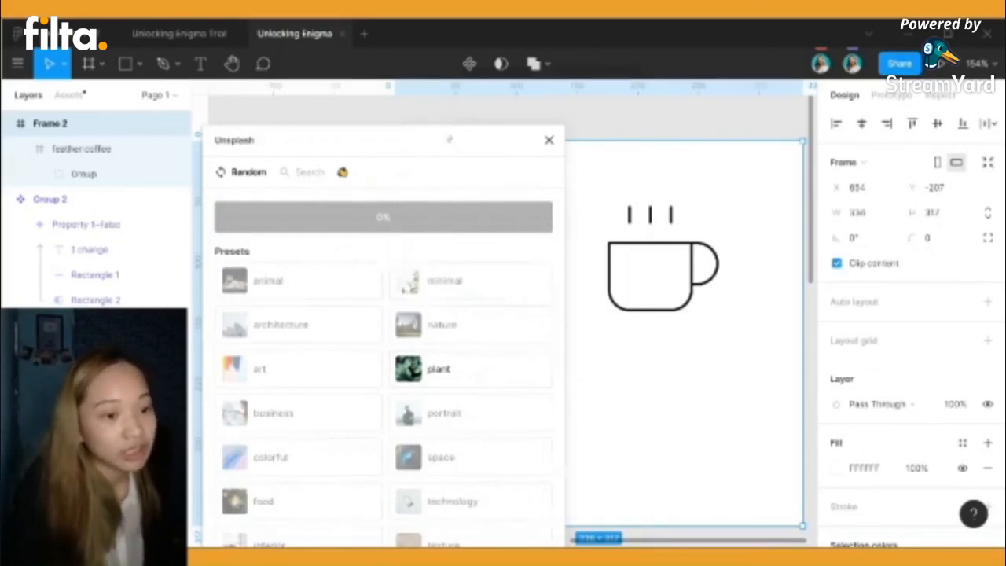
{"action": "left_click_drag", "start_coordinate": [449, 139], "coordinate": [322, 105]}
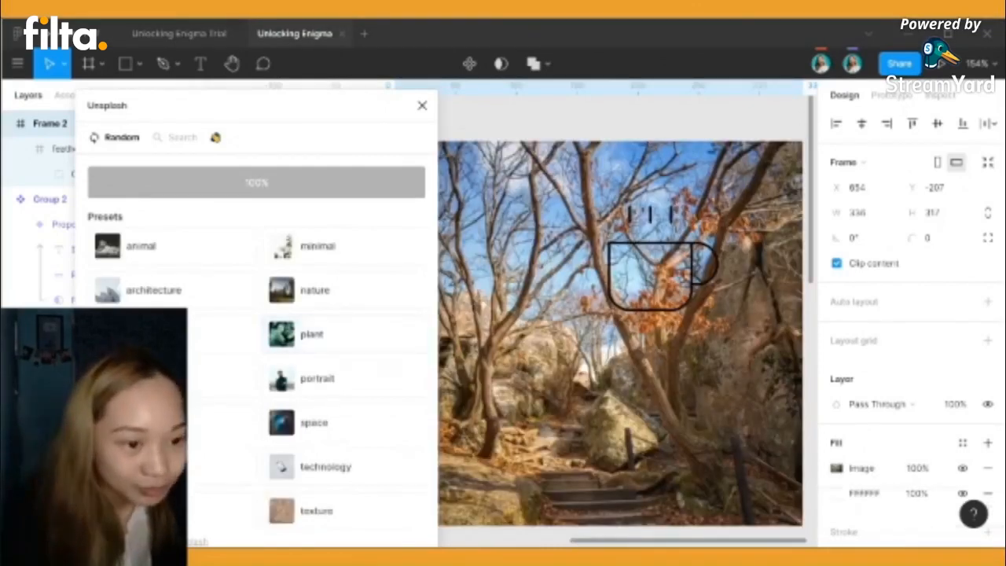
{"action": "key", "text": "Escape"}
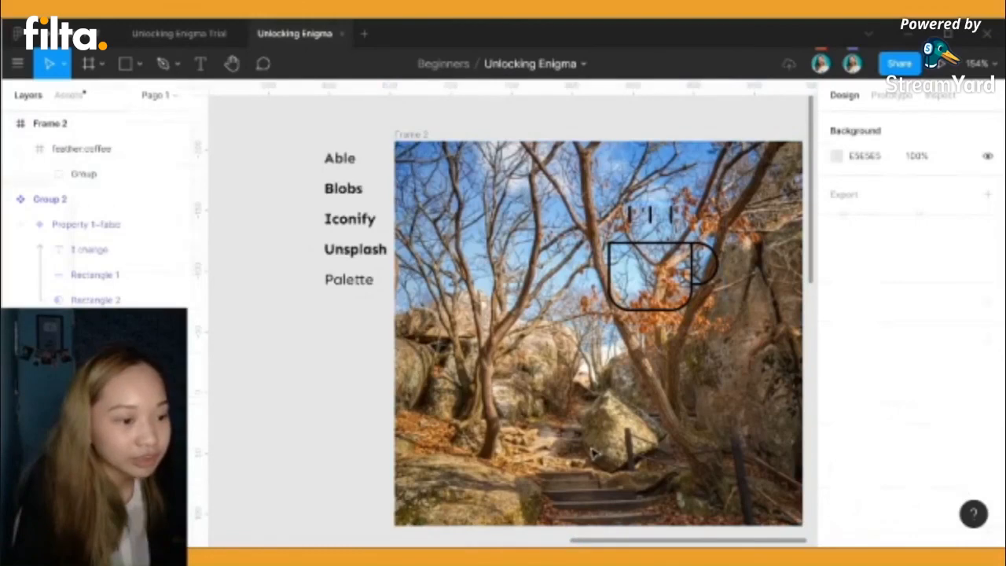
Make the Palette entry in the plugin name list bold
{"action": "left_click", "coordinate": [343, 286]}
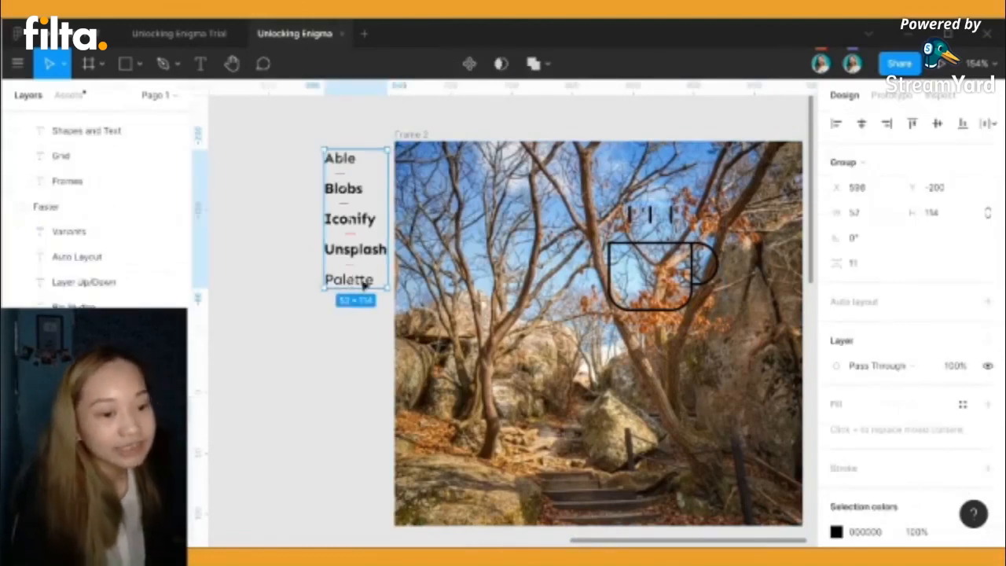
{"action": "double_click", "coordinate": [363, 284]}
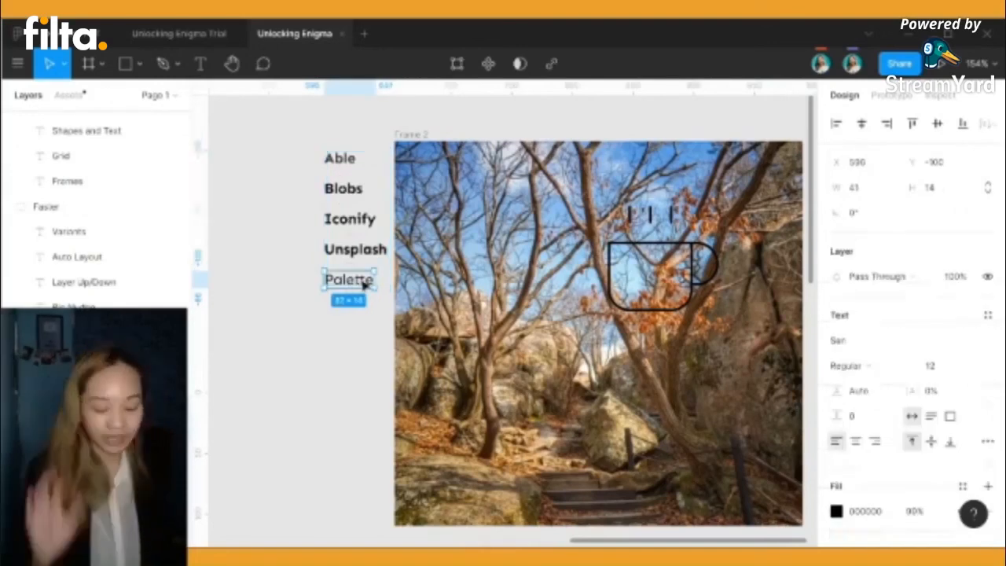
{"action": "left_click", "coordinate": [359, 339]}
{"action": "left_click_drag", "start_coordinate": [612, 542], "coordinate": [635, 540]}
{"action": "scroll", "coordinate": [619, 539], "scroll_direction": "left", "scroll_amount": 2}
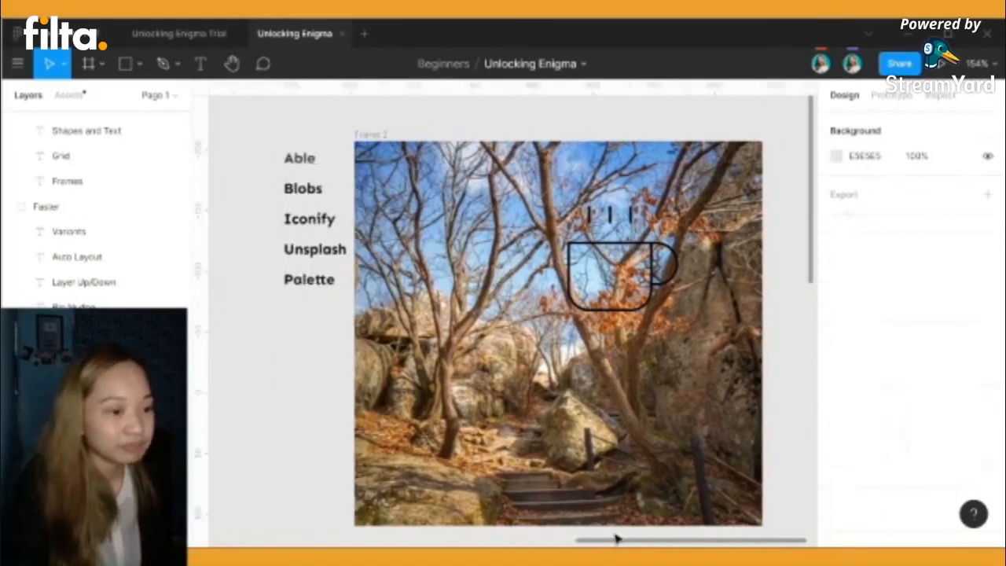
Delete the feather coffee icon's group and its container, along with the photo-filled Frame 2
{"action": "scroll", "coordinate": [595, 464], "scroll_direction": "up", "scroll_amount": 1}
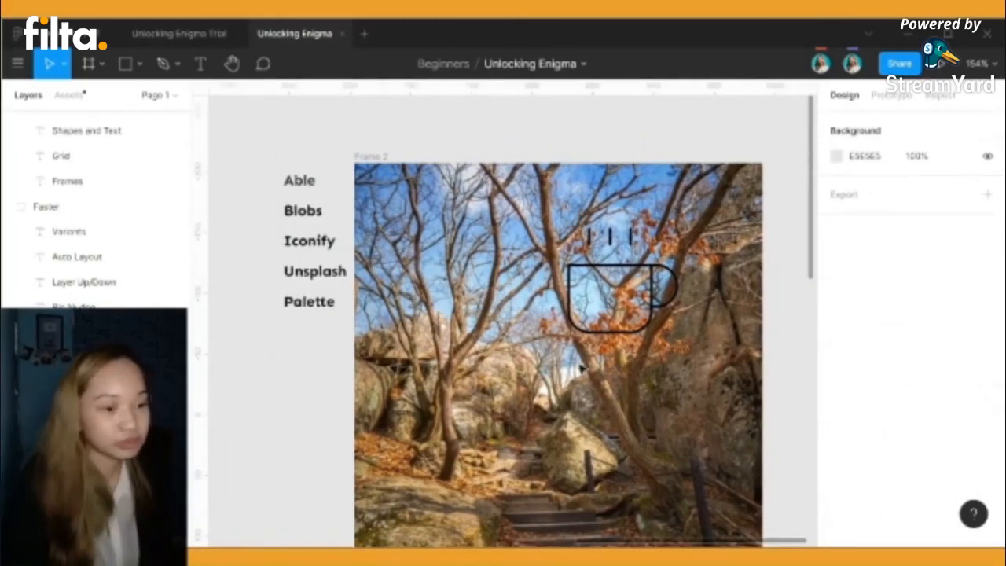
{"action": "scroll", "coordinate": [65, 259], "scroll_direction": "down", "scroll_amount": 5}
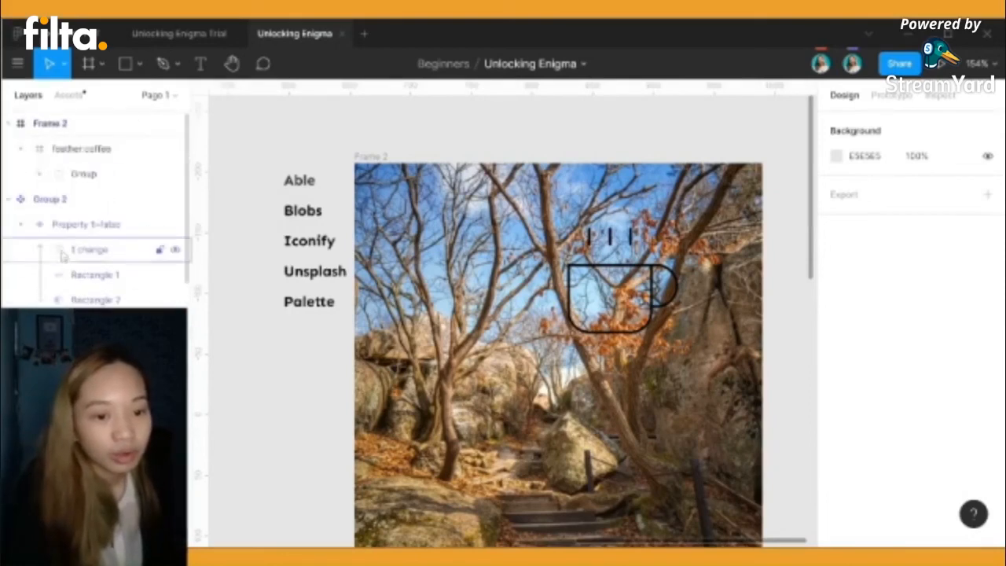
{"action": "left_click", "coordinate": [120, 171]}
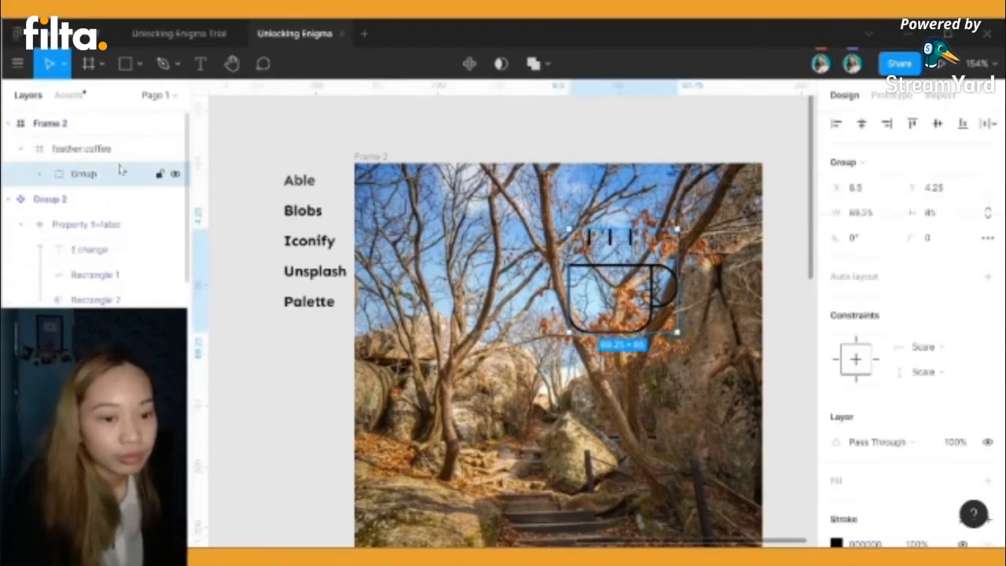
{"action": "key", "text": "Delete"}
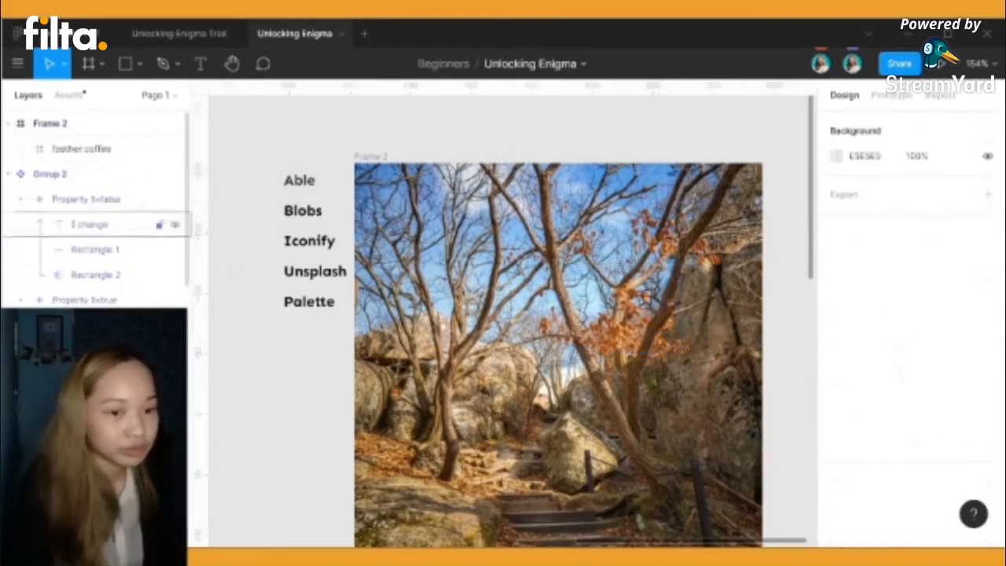
{"action": "left_click", "coordinate": [93, 150]}
{"action": "key", "text": "Delete"}
{"action": "left_click", "coordinate": [658, 297]}
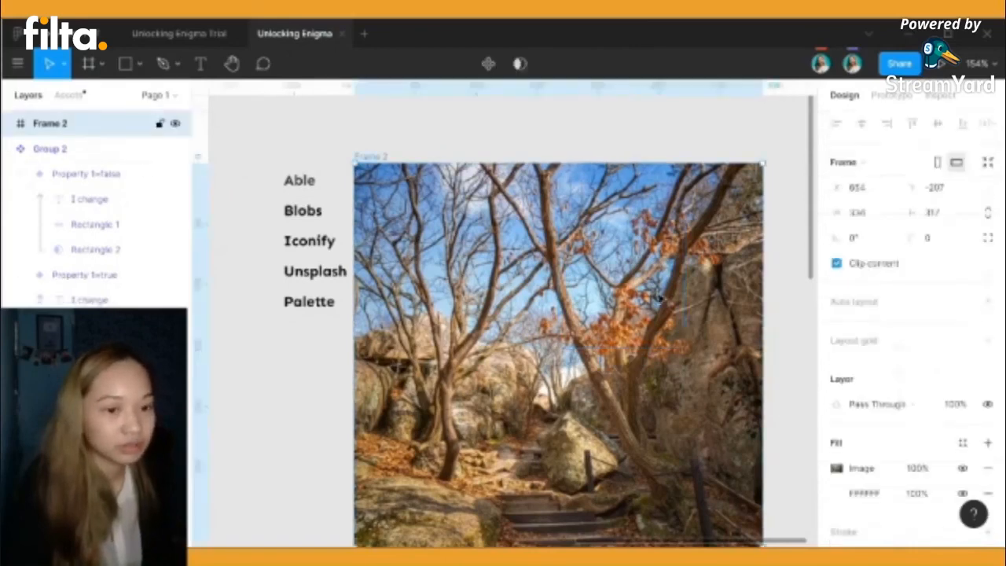
{"action": "key", "text": "Delete"}
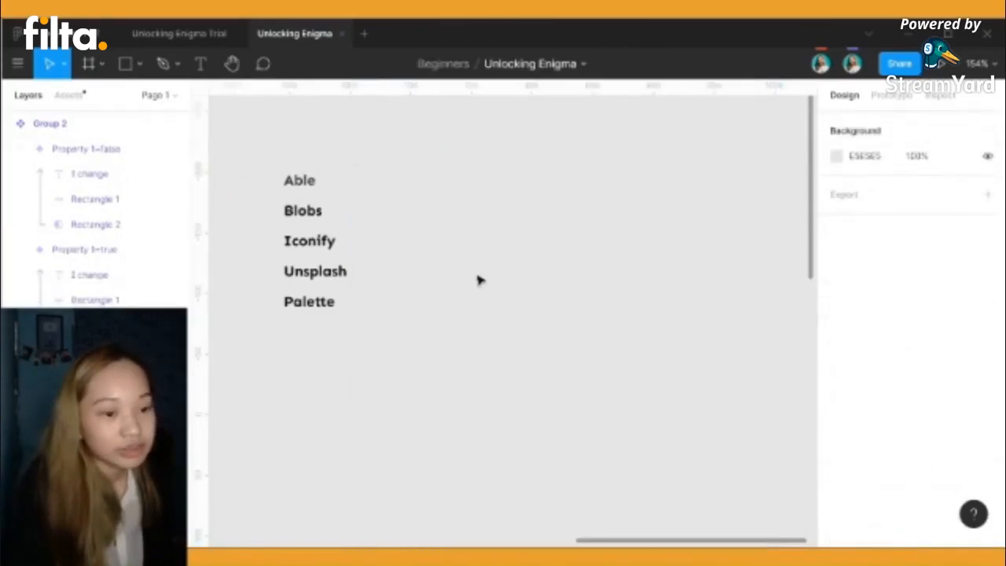
Run the Palette plugin and move its window over the empty canvas beside the plugin name list
{"action": "right_click", "coordinate": [478, 281]}
{"action": "mouse_move", "coordinate": [503, 328]}
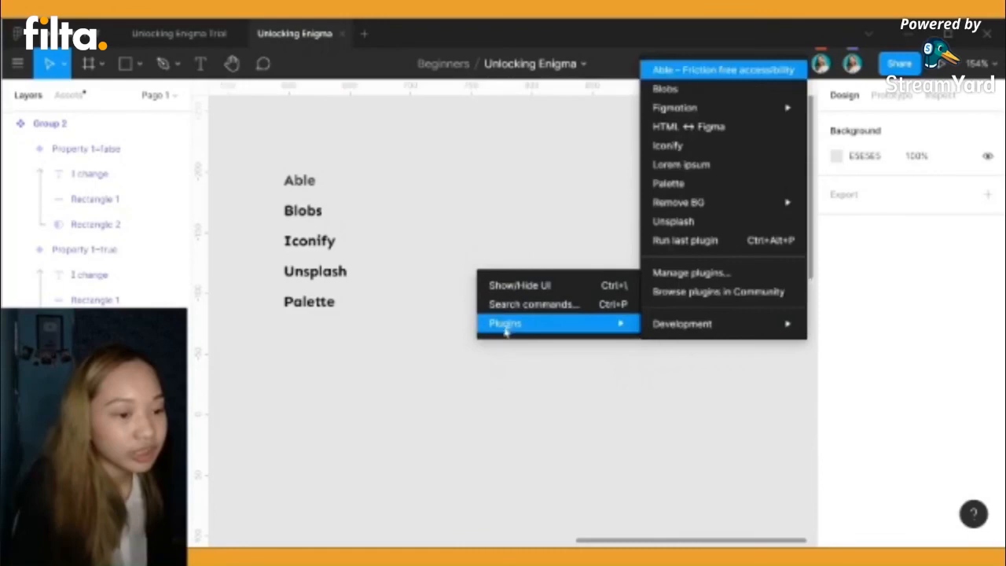
{"action": "left_click", "coordinate": [738, 182]}
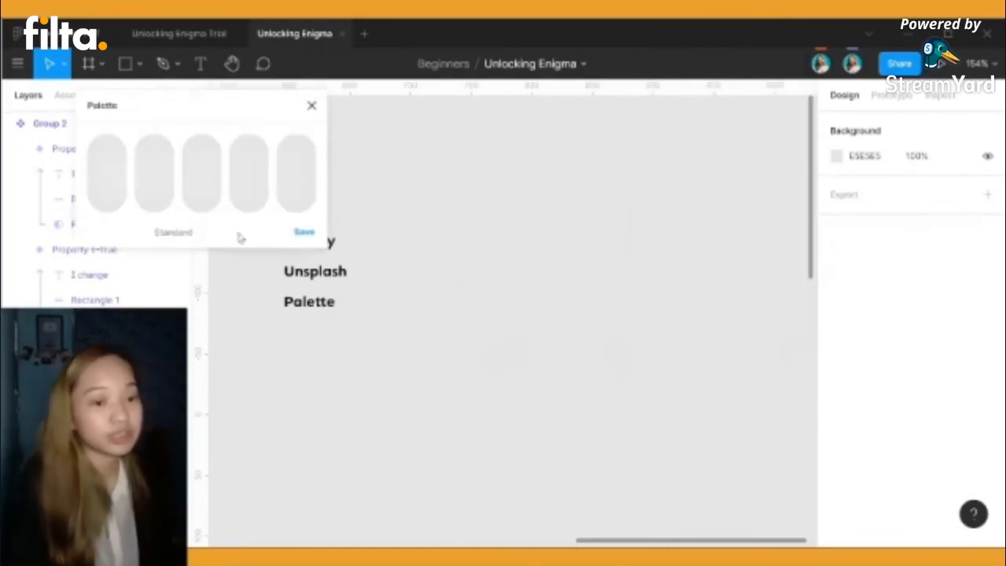
{"action": "scroll", "coordinate": [583, 524], "scroll_direction": "up", "scroll_amount": 2}
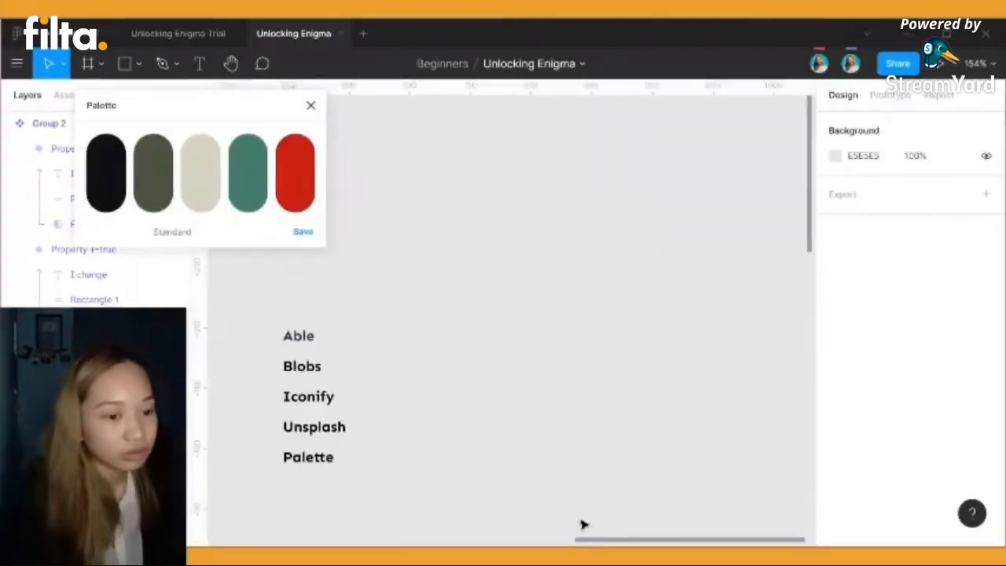
{"action": "left_click_drag", "start_coordinate": [204, 98], "coordinate": [547, 204]}
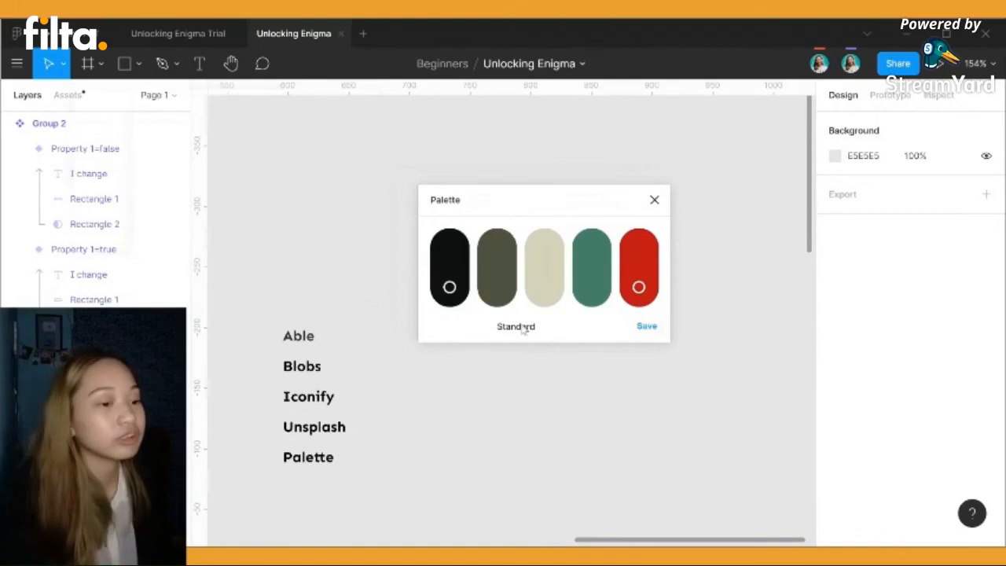
Cycle the palette suggestions through the available styles to Sunset Photography, save that palette to the canvas and close the plugin
{"action": "key", "text": "space"}
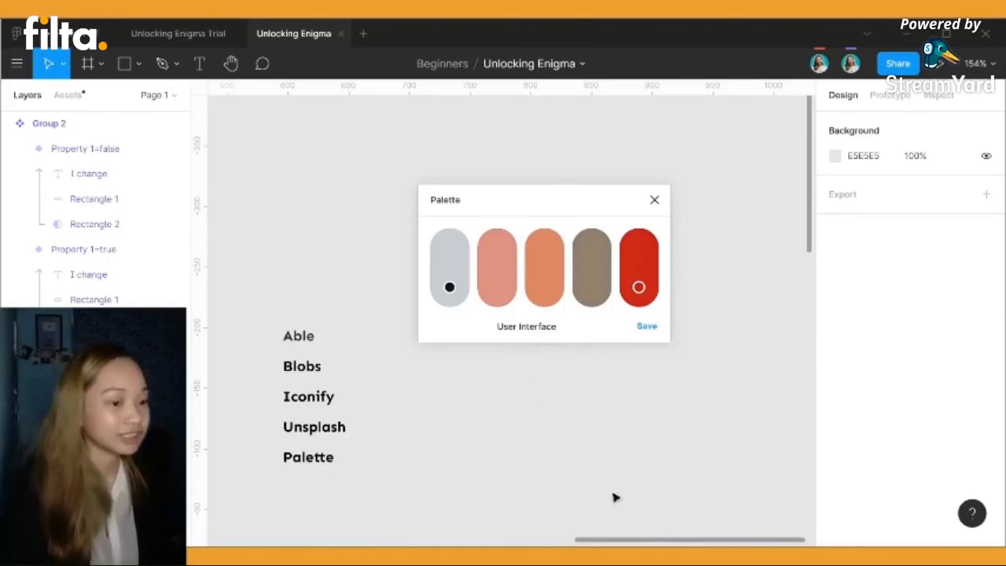
{"action": "left_click", "coordinate": [530, 447]}
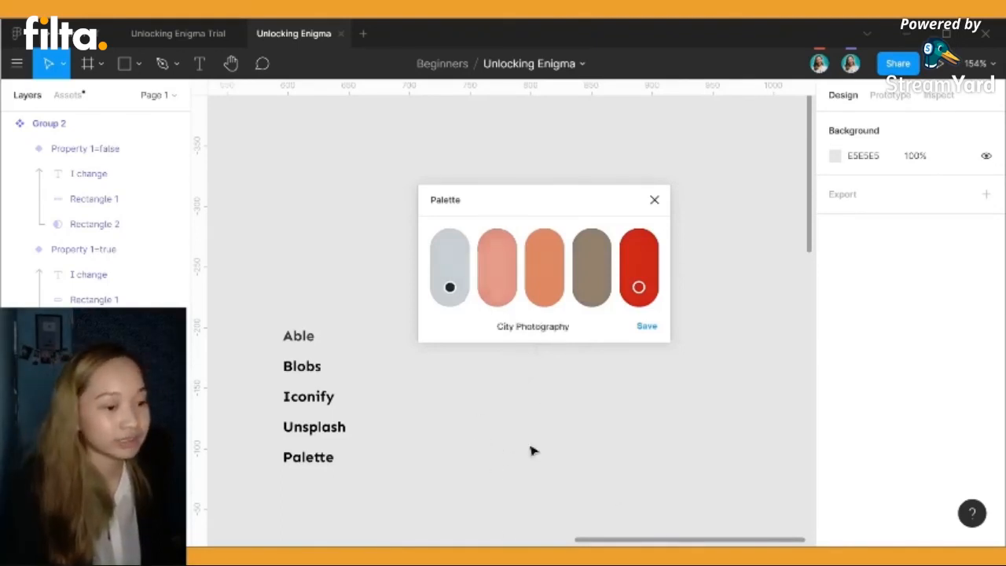
{"action": "left_click", "coordinate": [546, 483]}
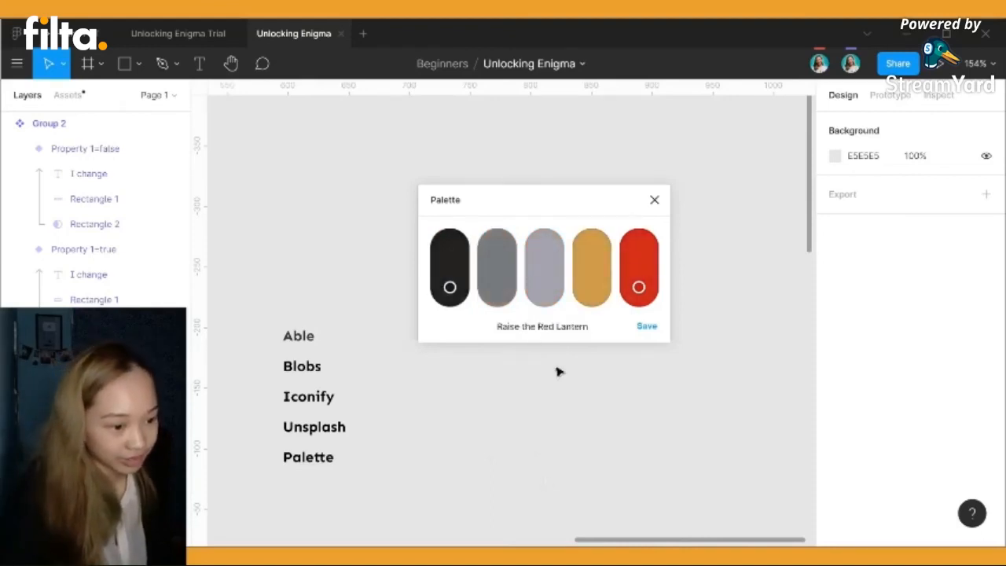
{"action": "left_click", "coordinate": [548, 483]}
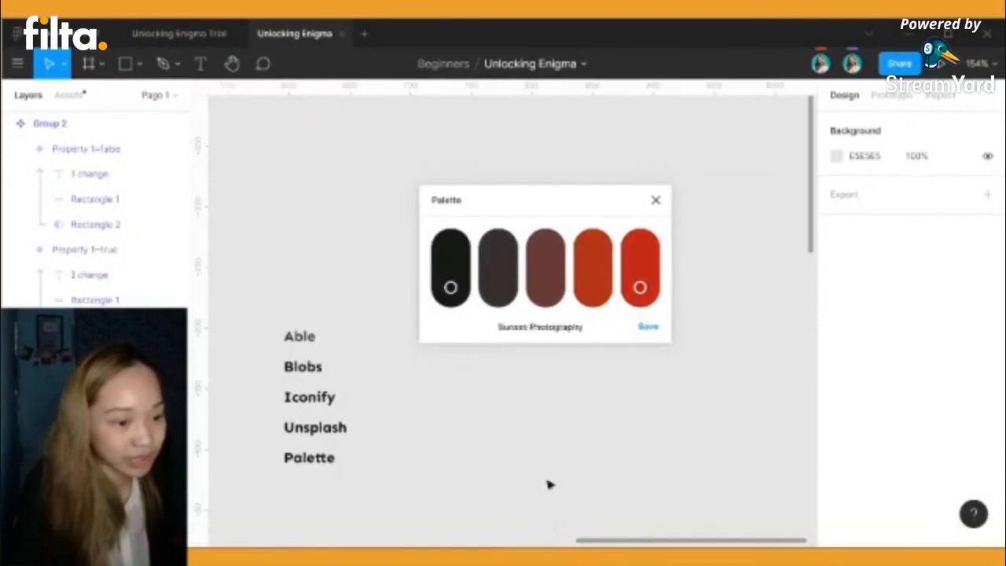
{"action": "left_click", "coordinate": [648, 326]}
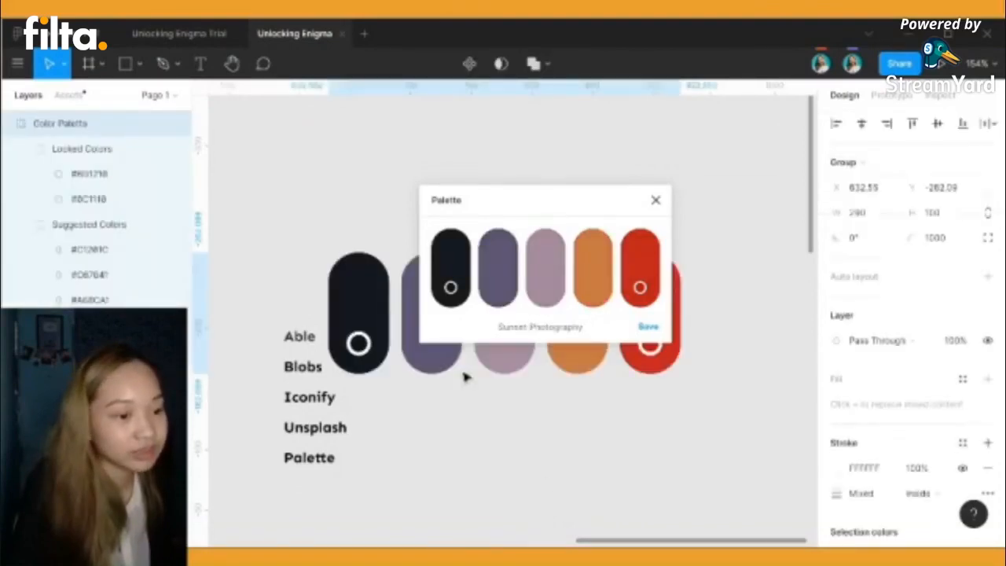
{"action": "left_click", "coordinate": [655, 200]}
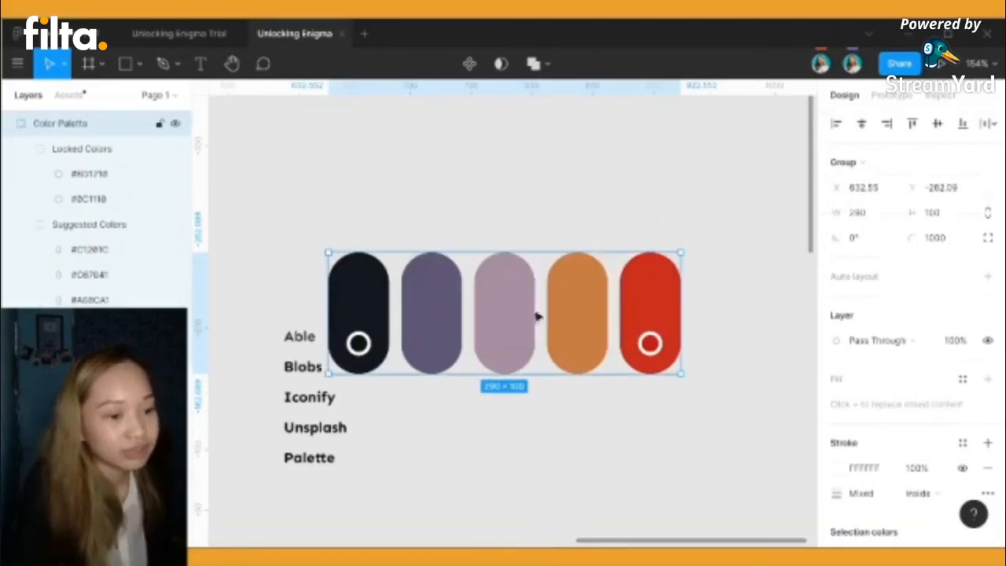
Move the Color Palette group clear of the plugin name list and scale it down proportionally to about 163 × 56
{"action": "left_click_drag", "start_coordinate": [537, 316], "coordinate": [565, 269]}
{"action": "left_click", "coordinate": [524, 448]}
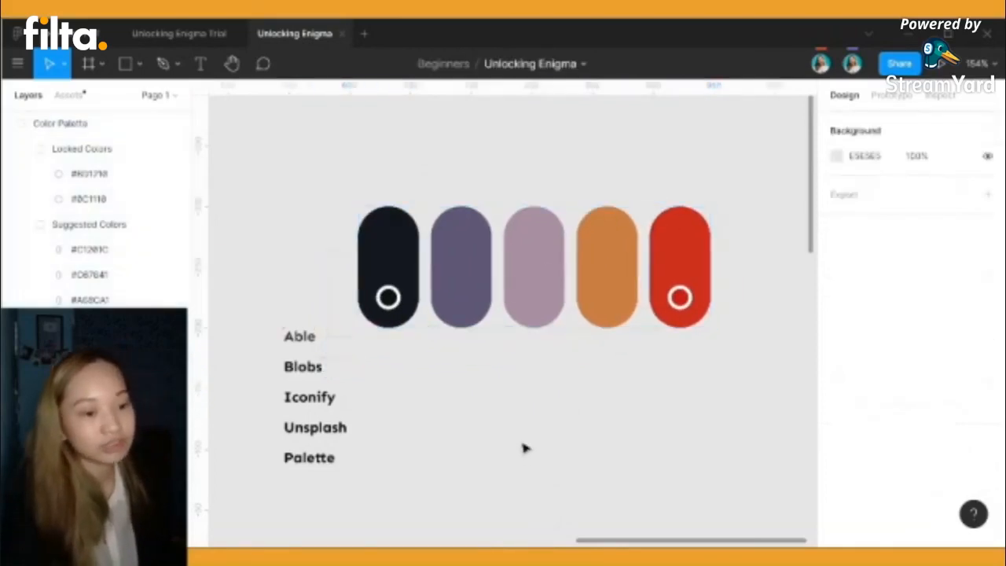
{"action": "left_click", "coordinate": [703, 333]}
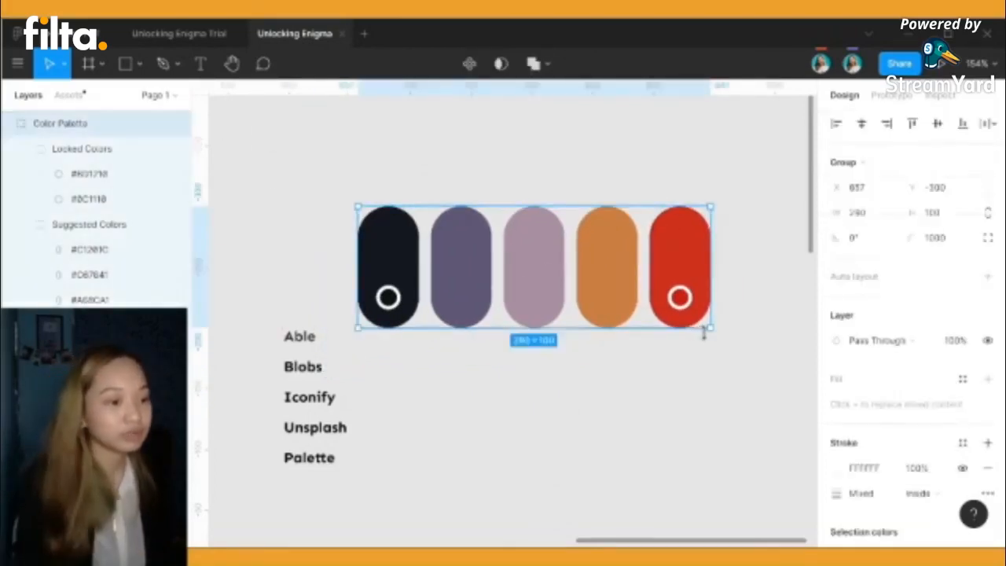
{"action": "left_click_drag", "start_coordinate": [703, 334], "coordinate": [557, 274]}
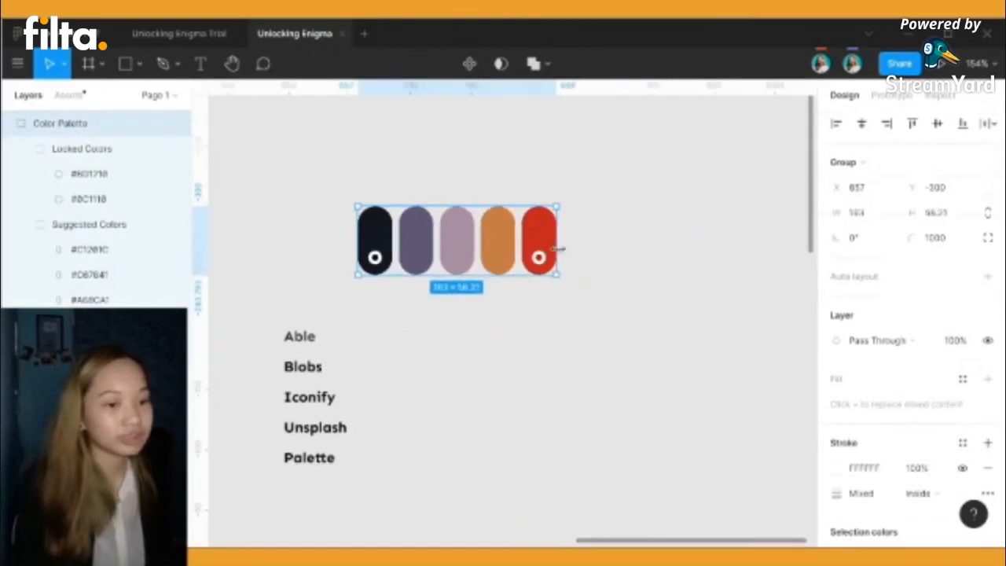
Draw a frame of about 272 × 181 below the colour palette, beside the plugin name list, and deselect it
{"action": "left_click", "coordinate": [125, 64]}
{"action": "left_click", "coordinate": [89, 63]}
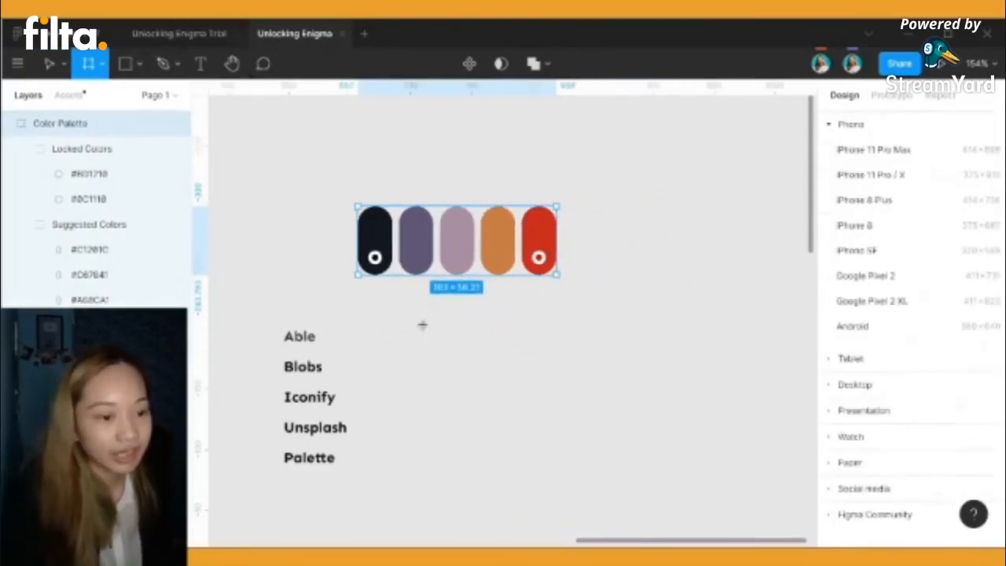
{"action": "left_click_drag", "start_coordinate": [367, 296], "coordinate": [698, 517]}
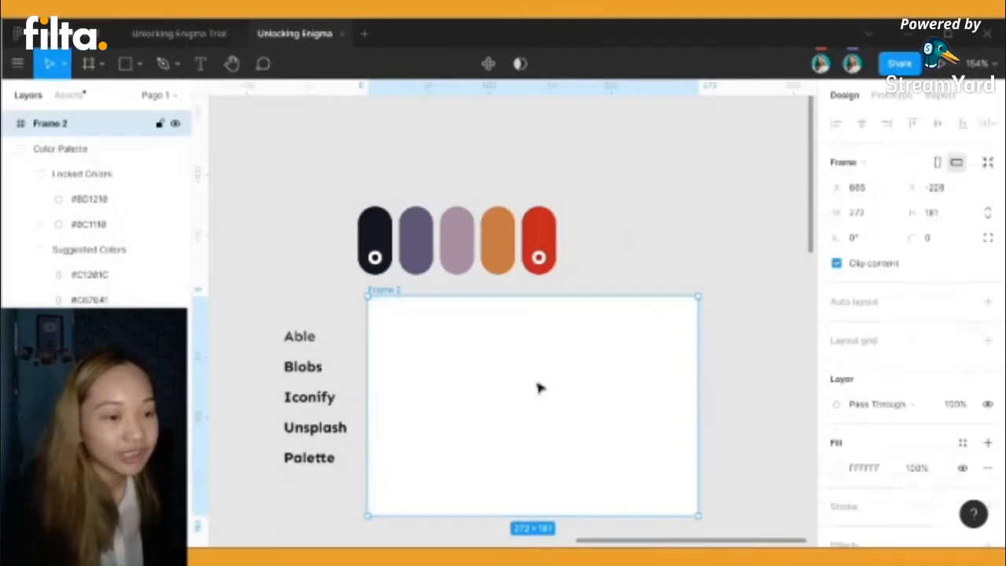
{"action": "left_click", "coordinate": [717, 327]}
{"action": "scroll", "coordinate": [716, 322], "scroll_direction": "down", "scroll_amount": 1}
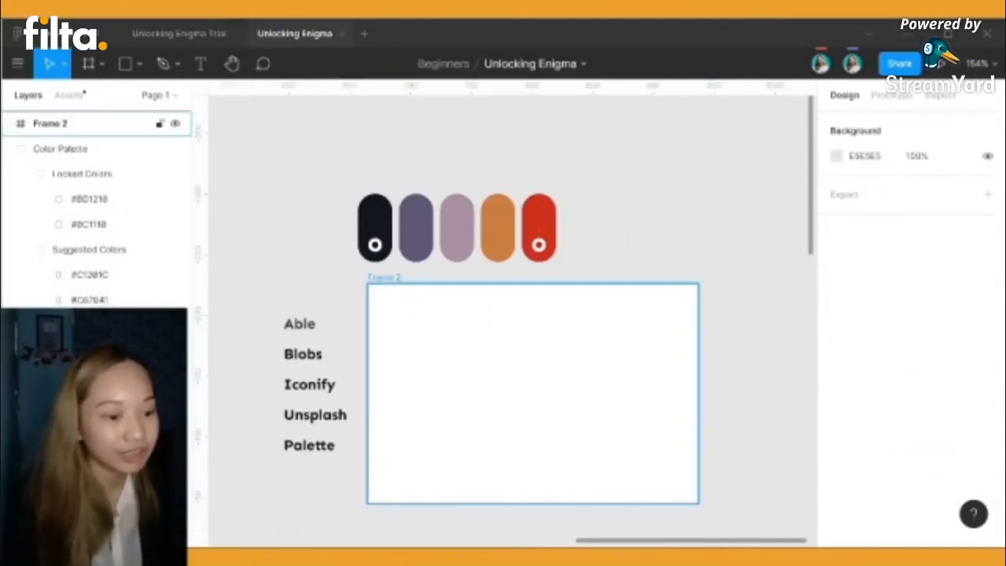
Show the presentation's closing Thank You slide and switch to the Unlocking Enigma Trial file
{"action": "left_click", "coordinate": [73, 38]}
{"action": "left_click", "coordinate": [449, 256]}
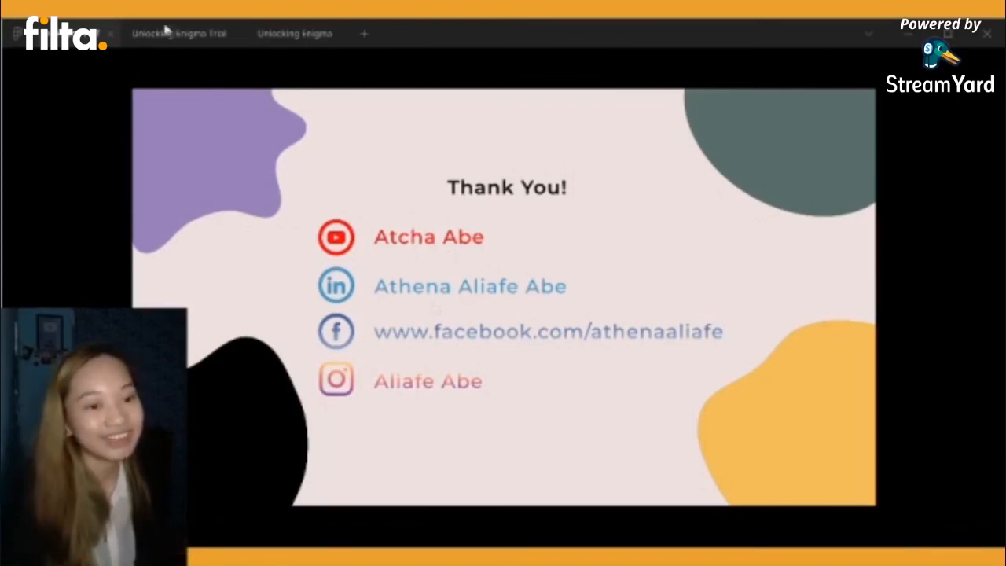
{"action": "left_click", "coordinate": [178, 33]}
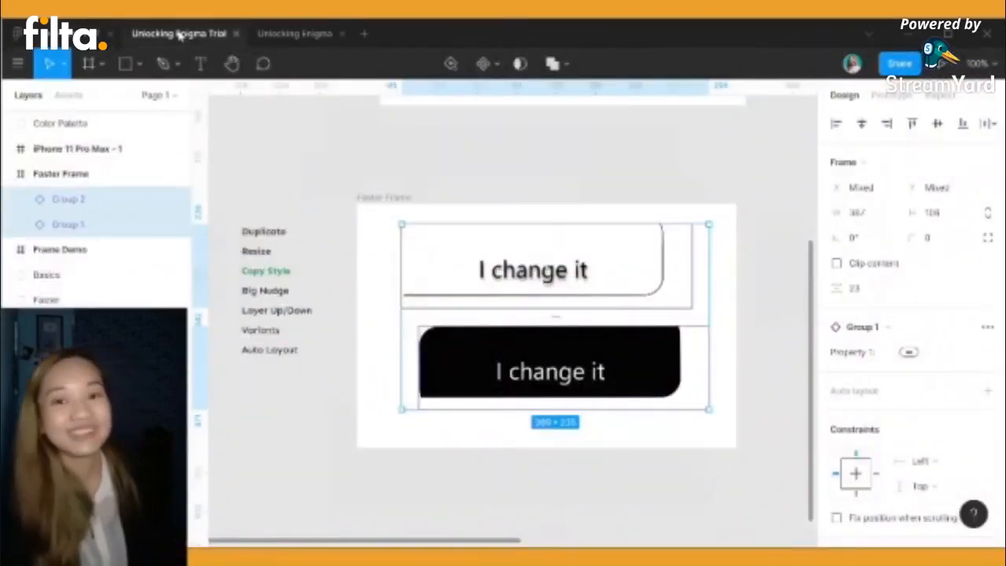